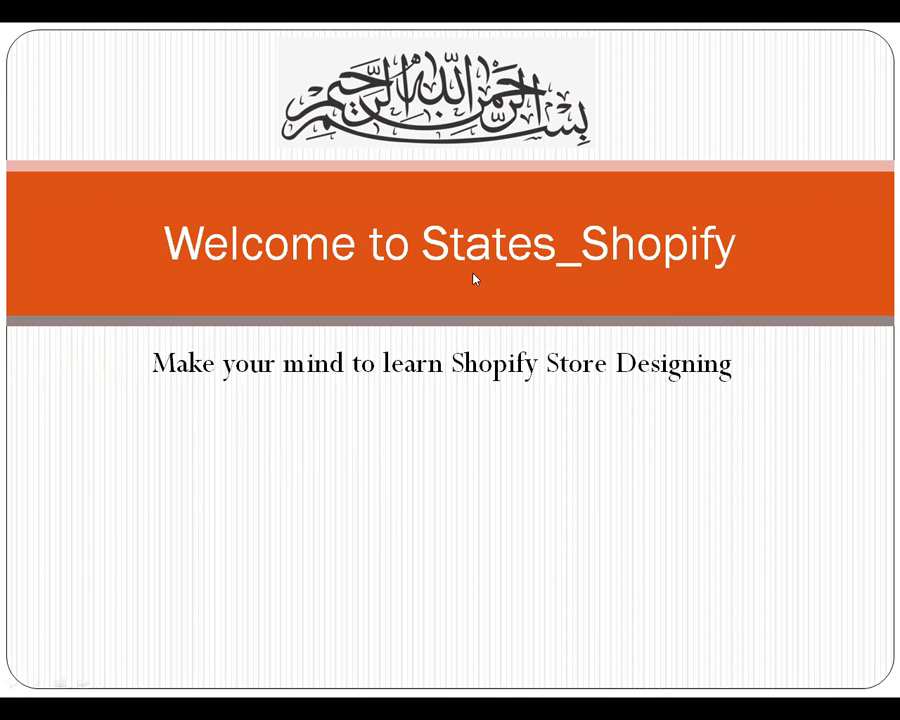
# - Exit the PowerPoint slideshow and bring up the Shopify Partner Program tab in Chrome
pyautogui.press('Escape')
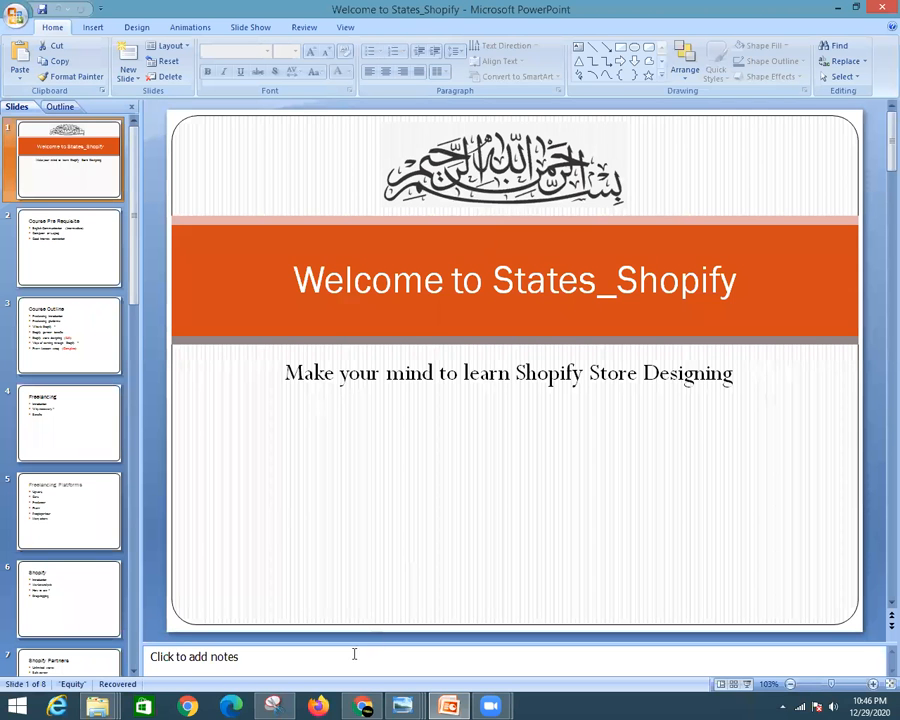
pyautogui.click(366, 705)
pyautogui.click(275, 10)
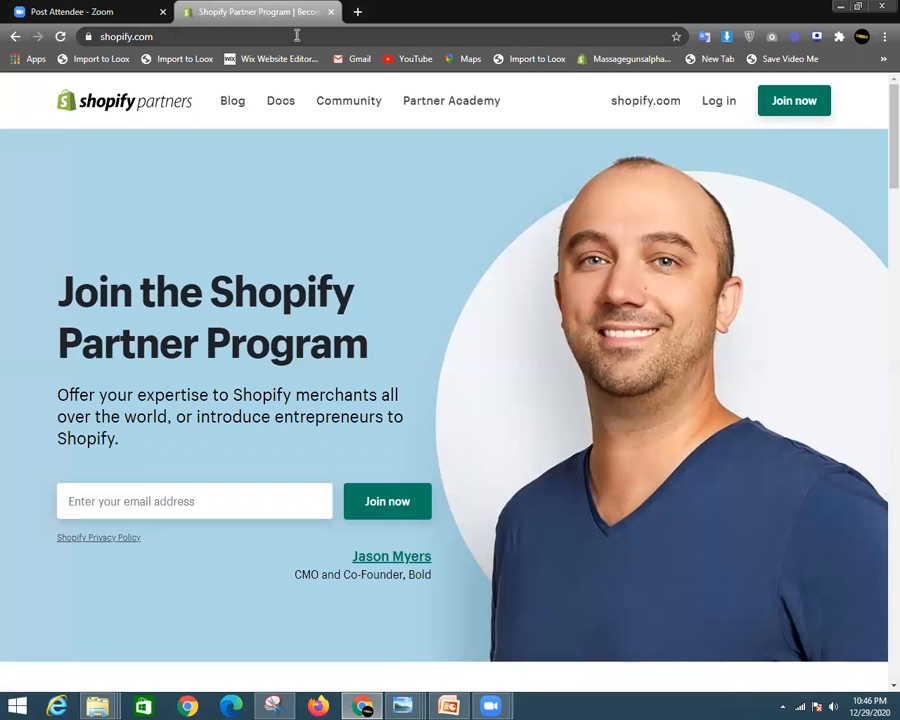
# - Log in to Shopify Partners and choose the partner account
pyautogui.click(707, 103)
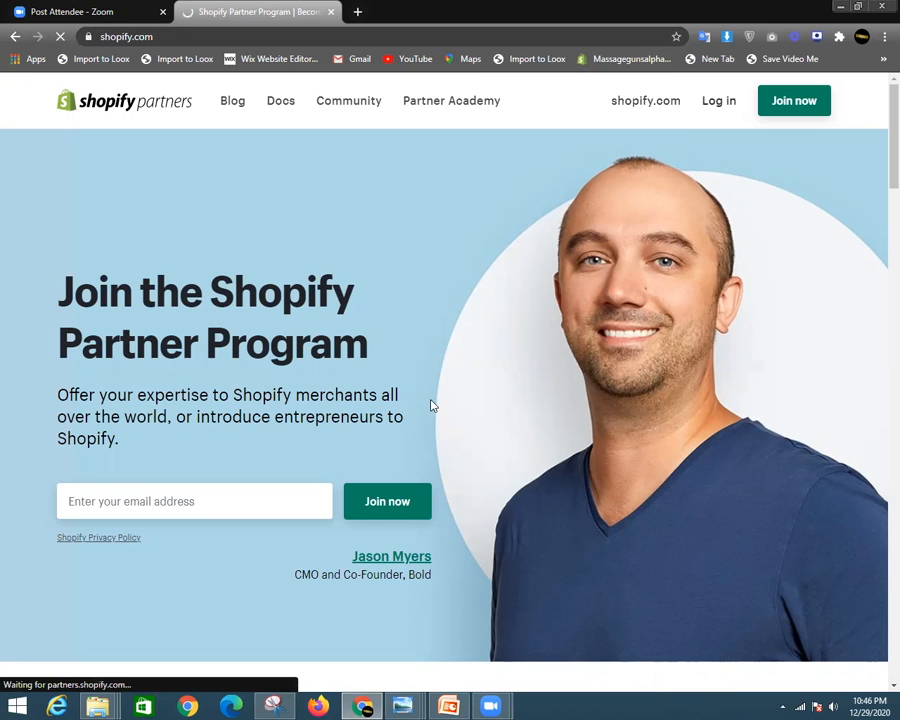
pyautogui.scroll(-3, 434, 522)
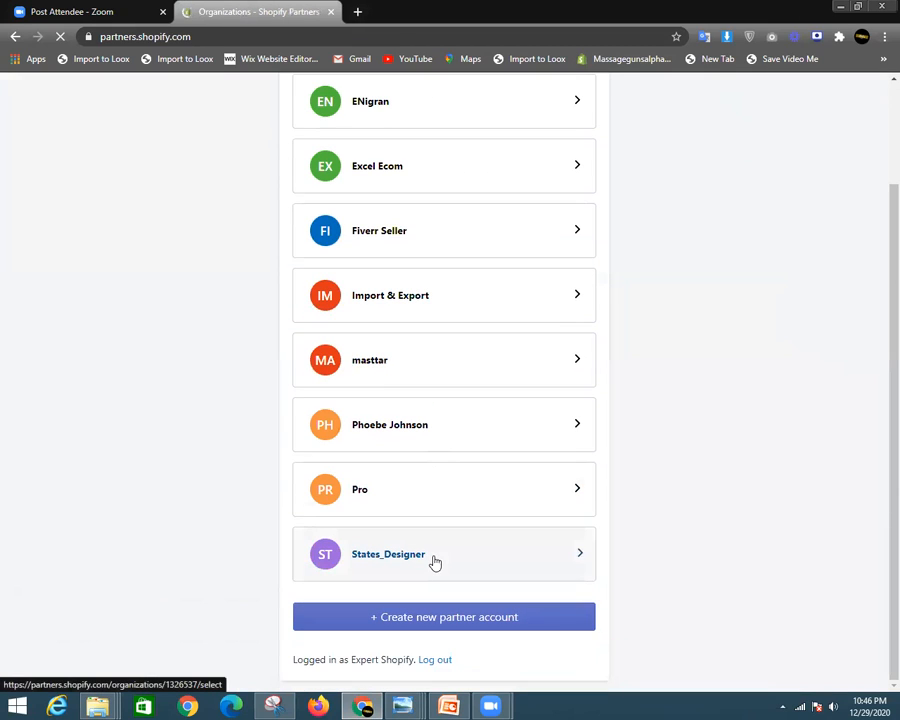
pyautogui.click(434, 562)
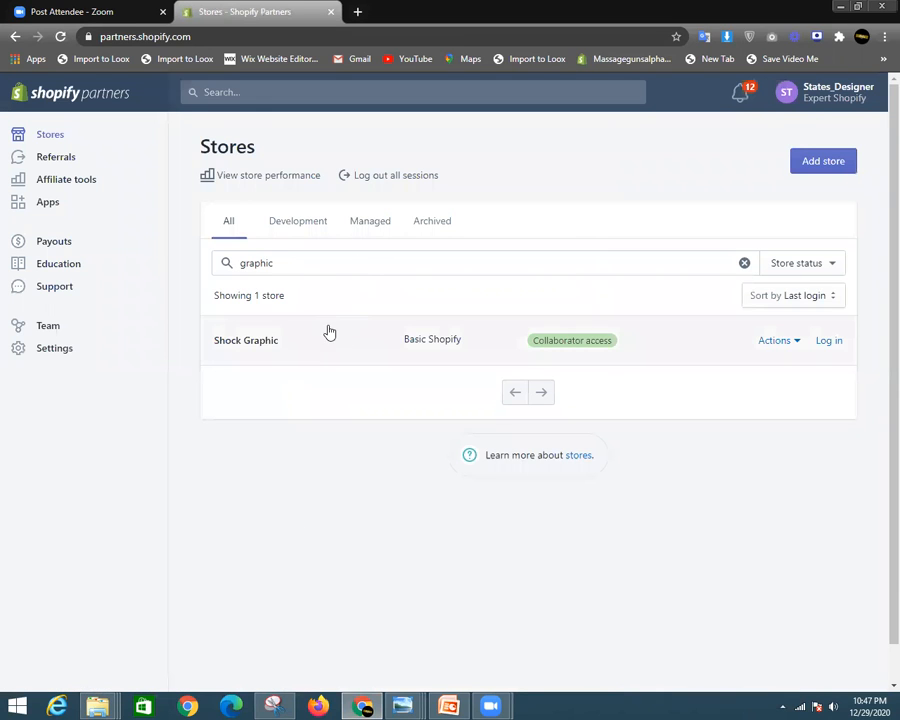
# - Filter the stores by 'sessi' and log in to the Session1,2 store admin
pyautogui.moveTo(290, 263); pyautogui.dragTo(193, 267)
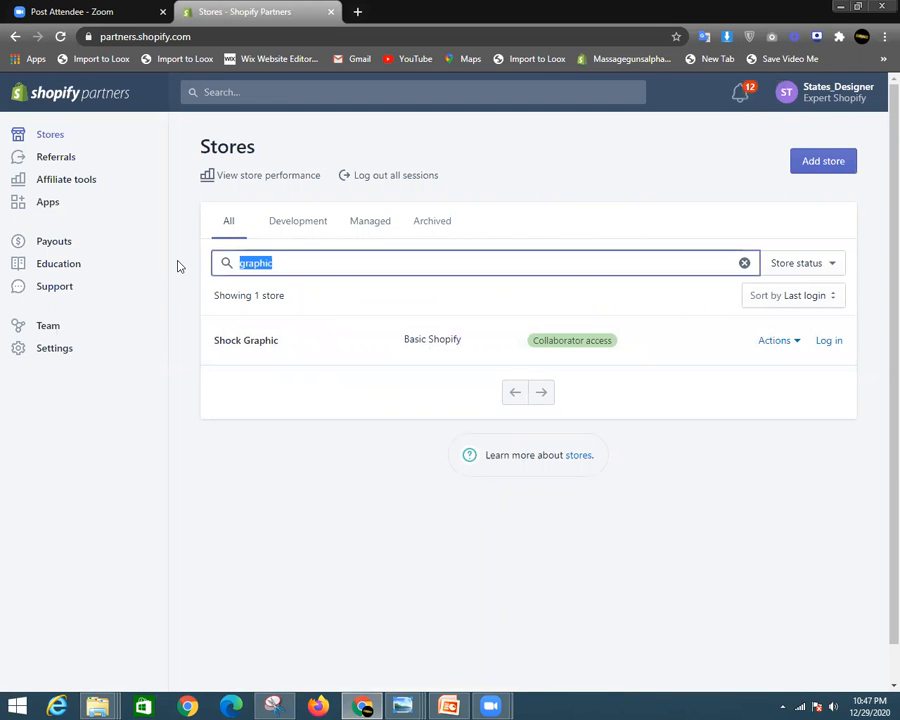
pyautogui.press('BackSpace')
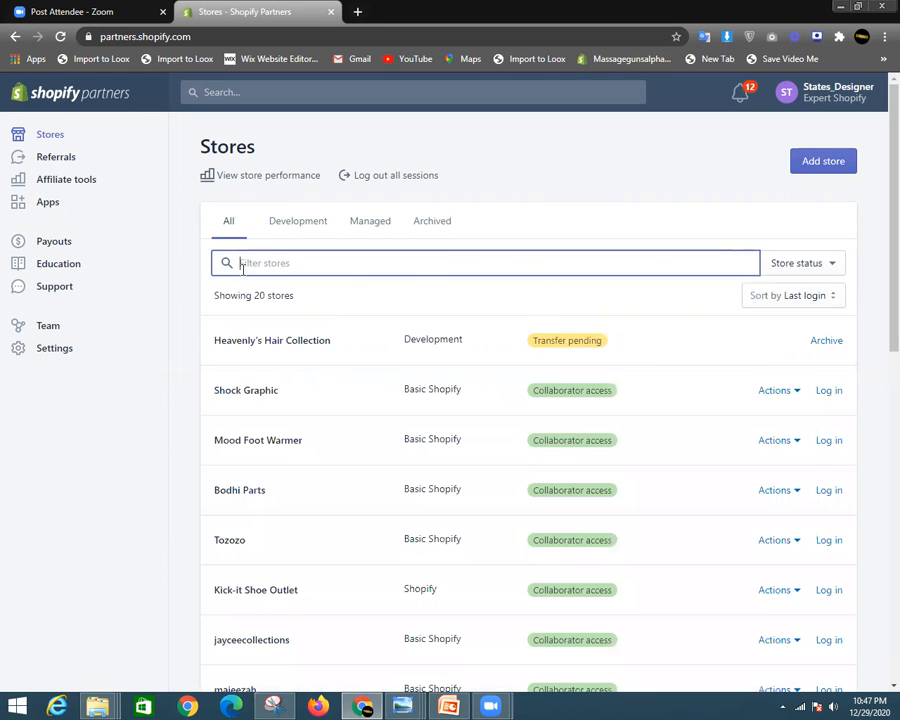
pyautogui.write('sessi')
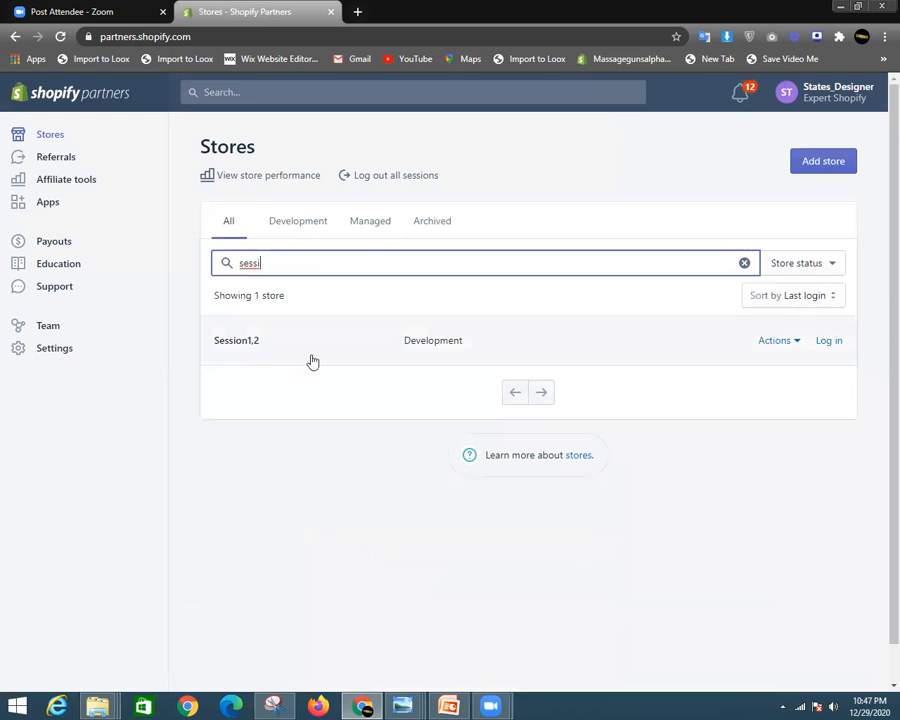
pyautogui.click(840, 343)
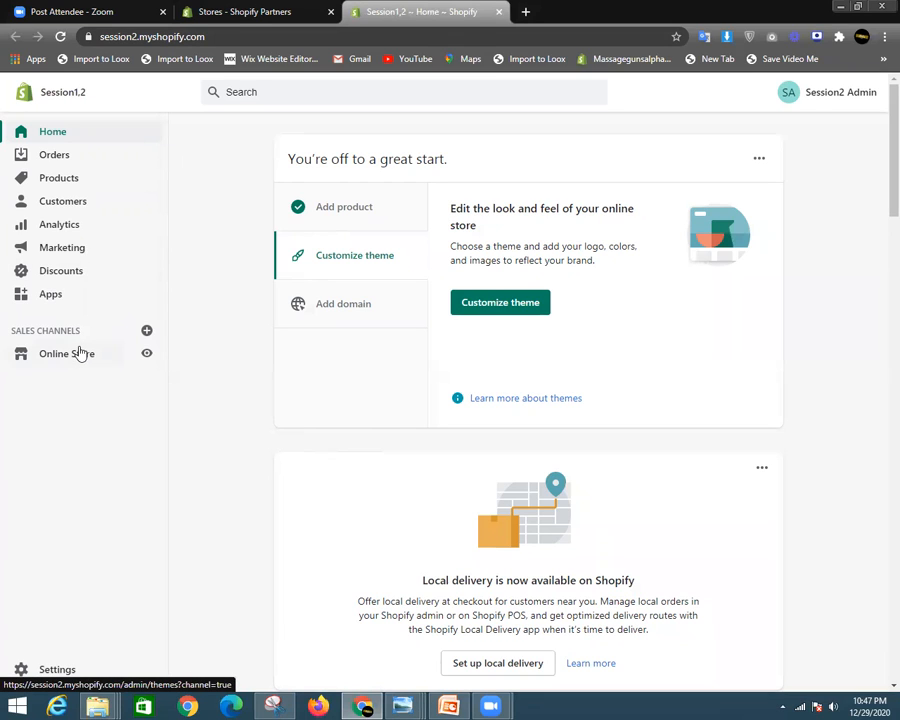
# - Delete the Order Status Tracker app from the store's Apps list and confirm the removal
pyautogui.click(64, 300)
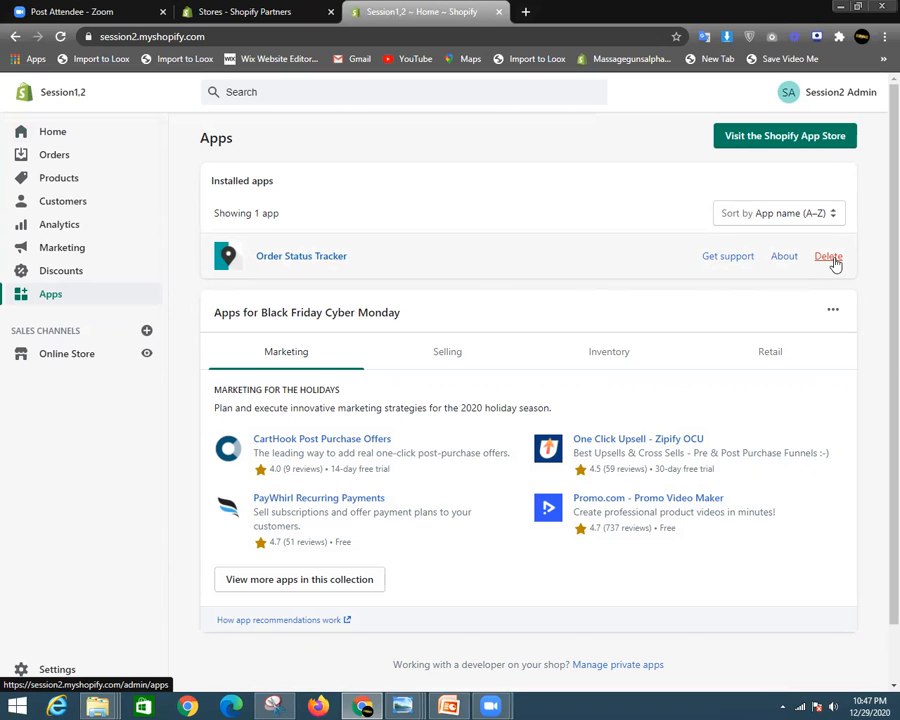
pyautogui.click(829, 257)
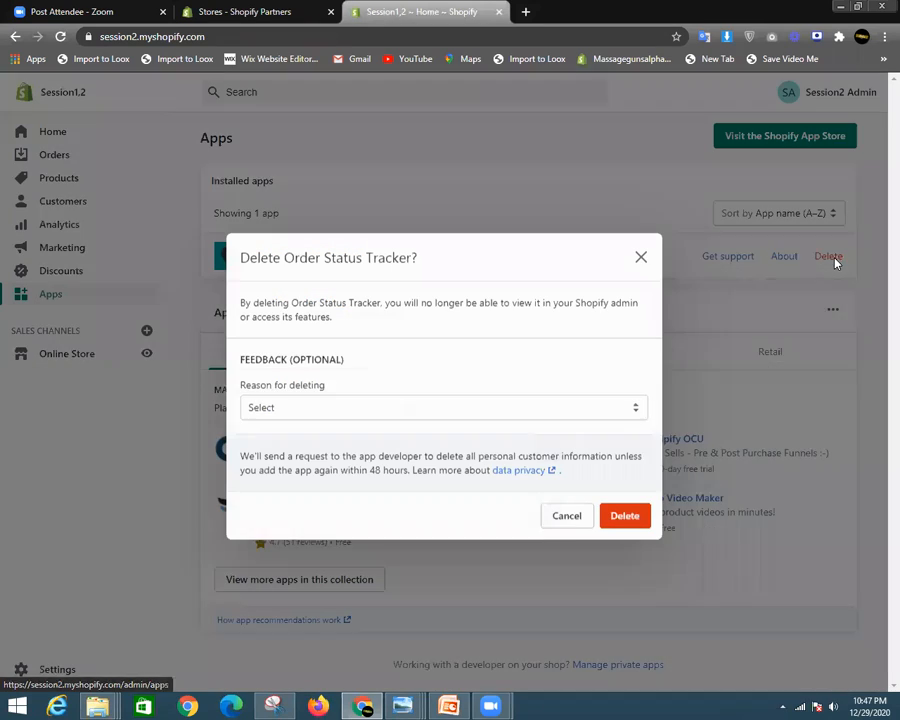
pyautogui.click(636, 518)
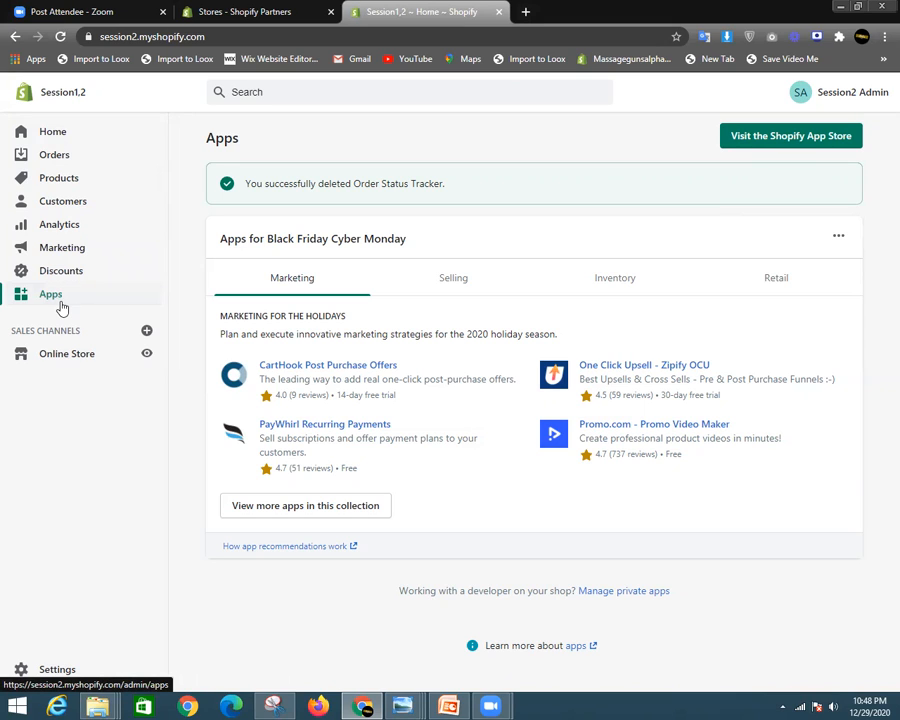
# - Open the Shopify App Store in a new tab alongside the Session1,2 admin
pyautogui.click(761, 140)
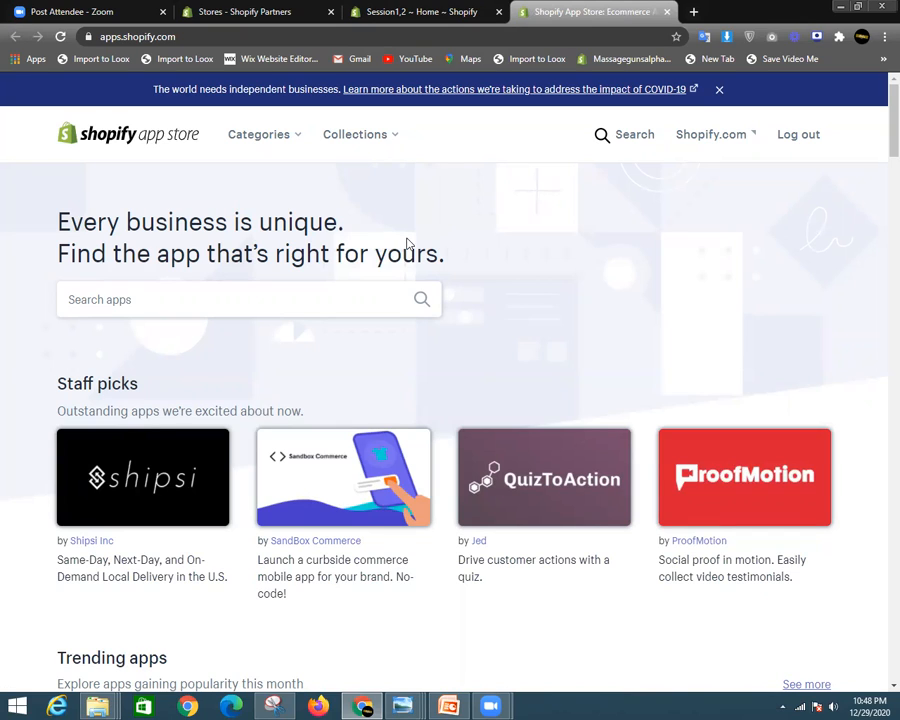
pyautogui.click(312, 308)
pyautogui.click(415, 11)
pyautogui.click(519, 8)
pyautogui.click(462, 9)
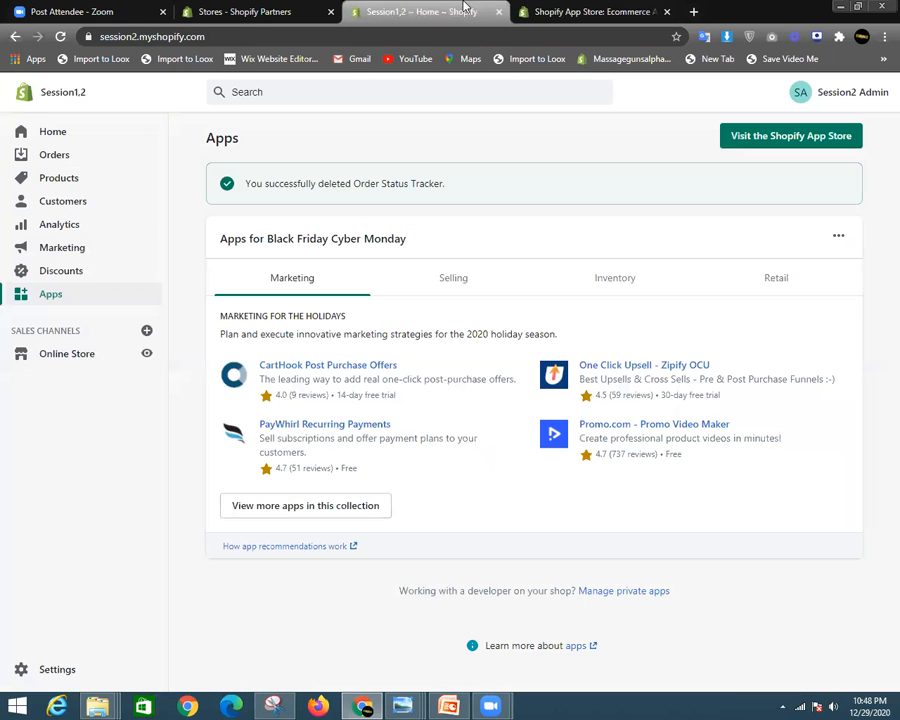
pyautogui.click(573, 9)
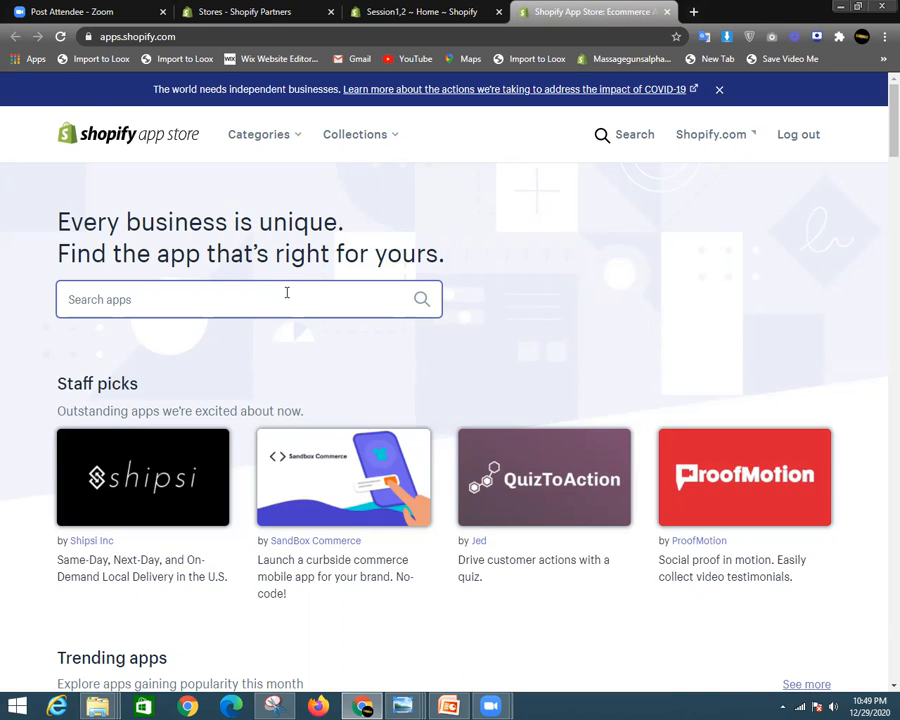
# - Search the App Store for 'order status tracker'
pyautogui.write('track')
pyautogui.press('BackSpace')
pyautogui.press('BackSpace')
pyautogui.press('BackSpace')
pyautogui.press('BackSpace')
pyautogui.press('BackSpace')
pyautogui.write('order statu')
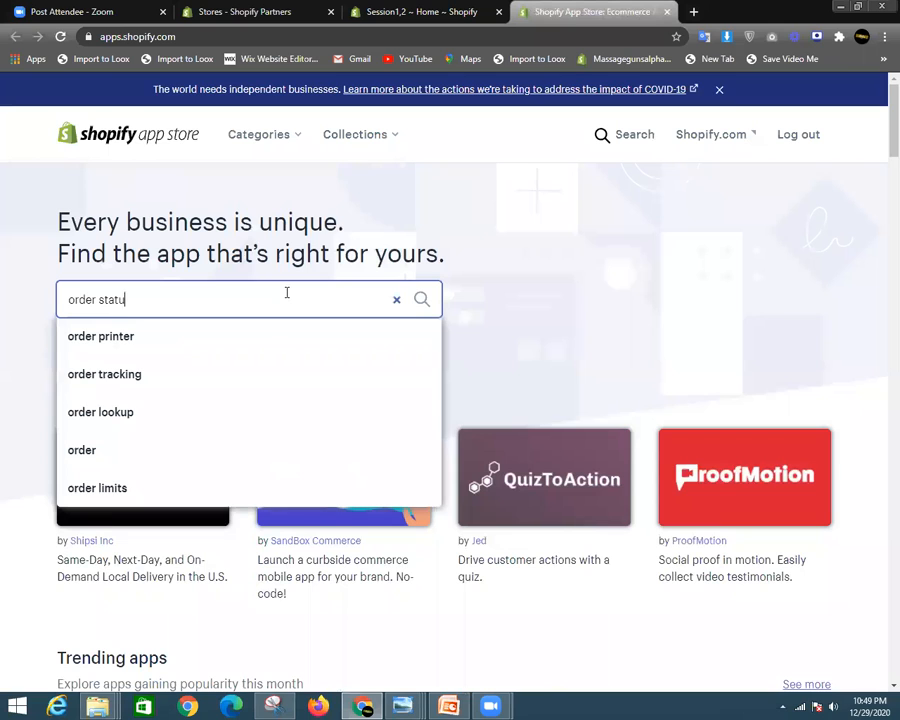
pyautogui.write('s tracker')
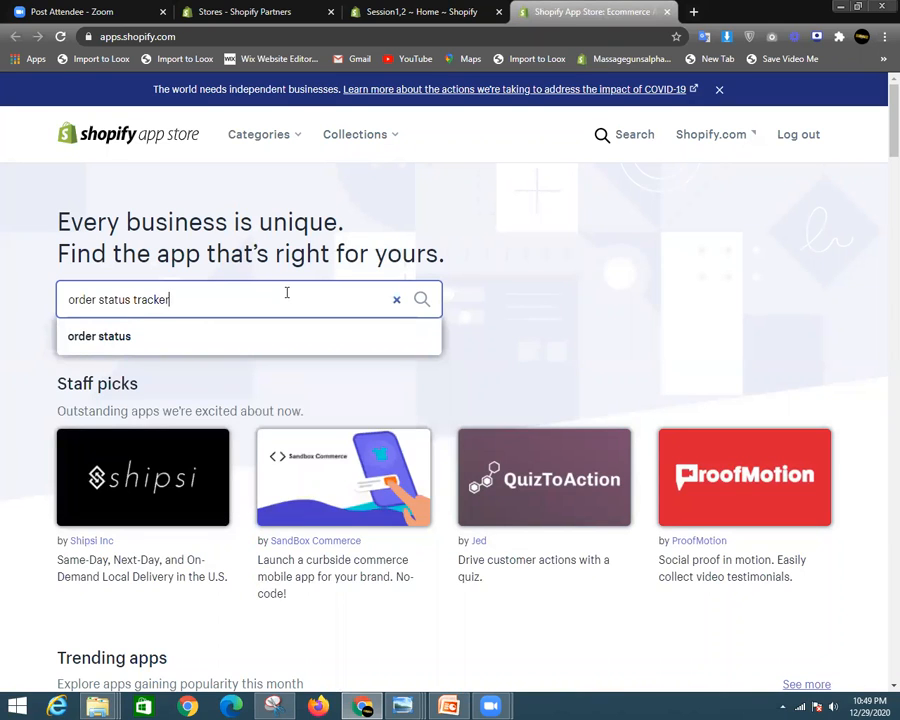
pyautogui.press('Return')
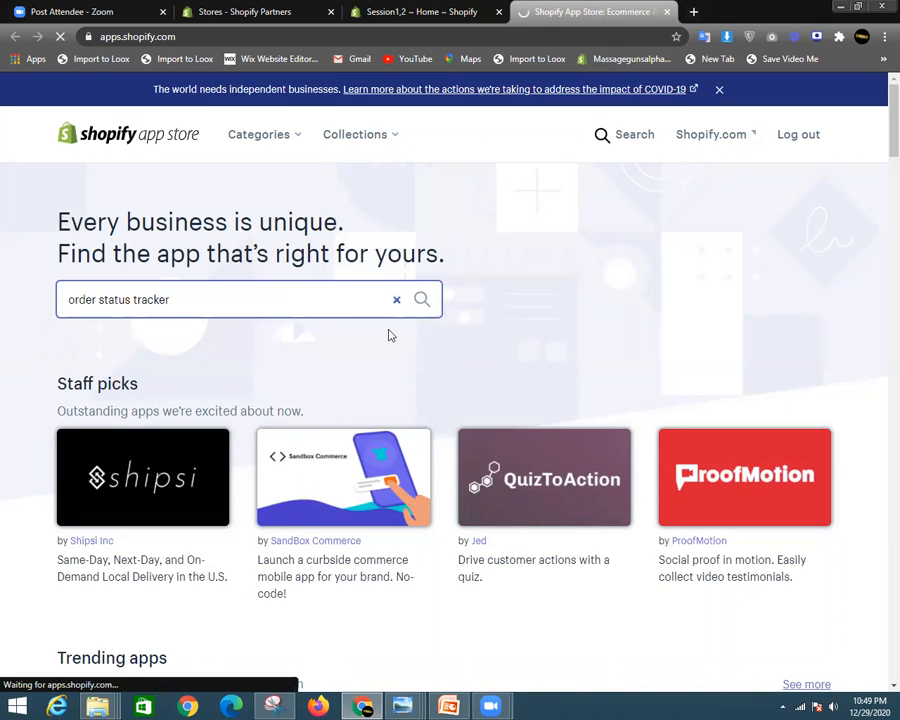
# - Scroll through the 647 'order status tracker' results, including HulkApps' Order Status Tracker
pyautogui.scroll(-1, 540, 425)
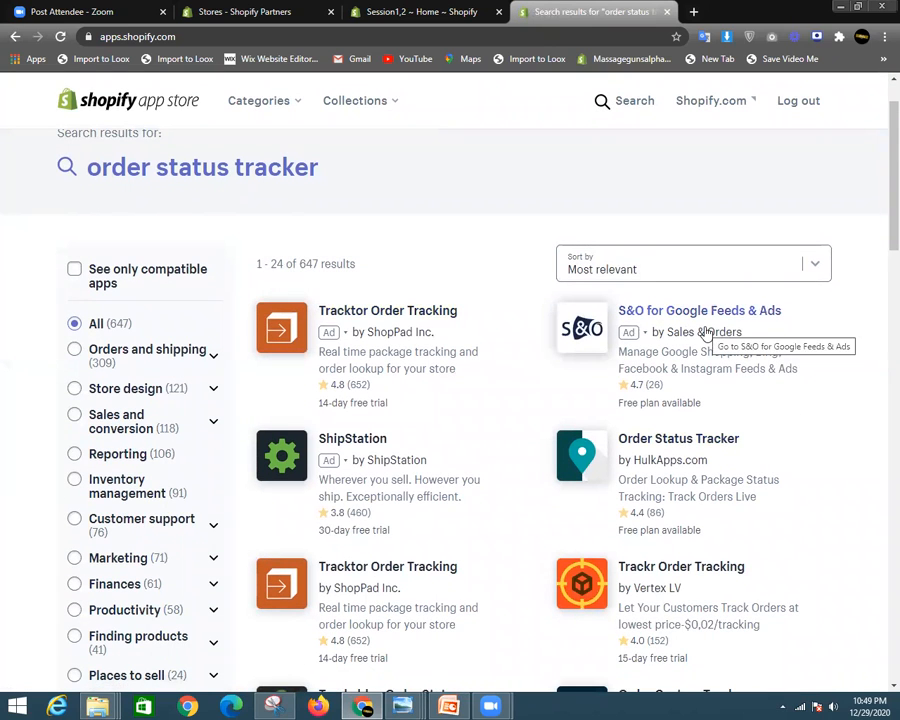
pyautogui.scroll(-1, 880, 193)
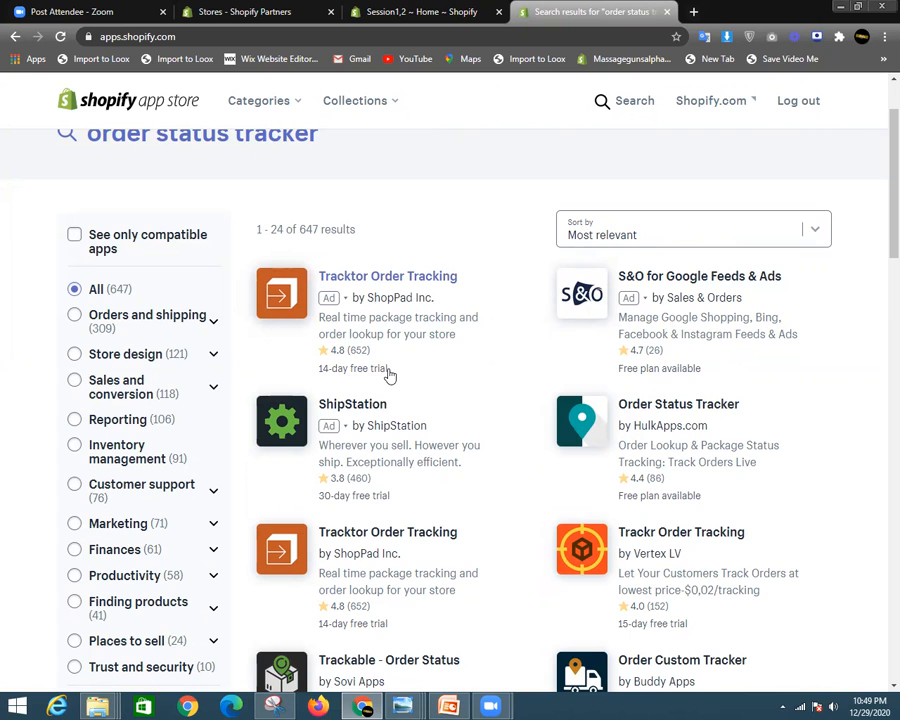
pyautogui.scroll(-2, 390, 375)
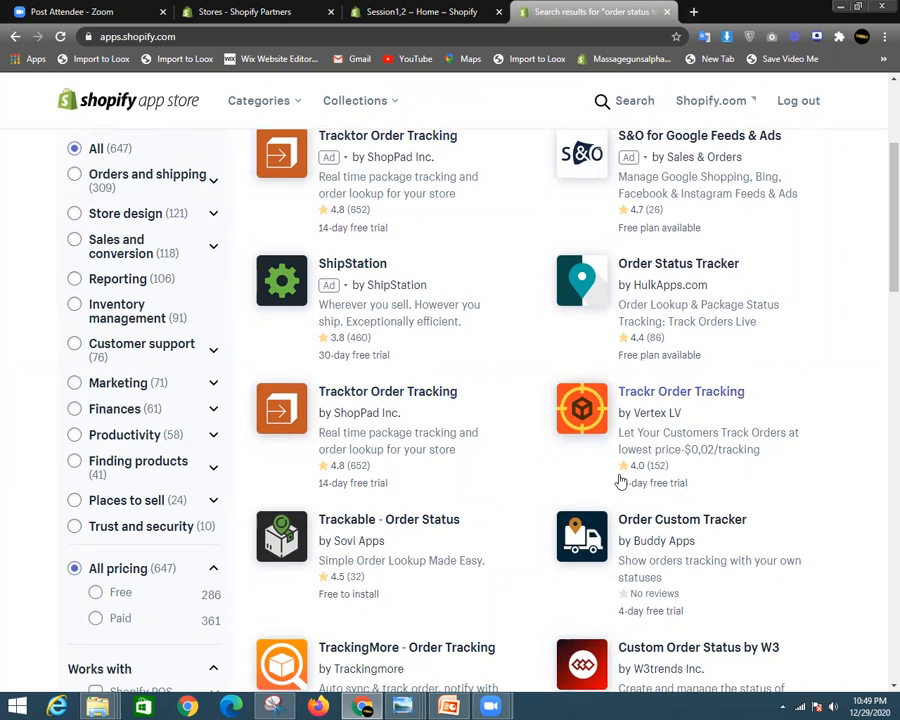
pyautogui.scroll(1, 488, 412)
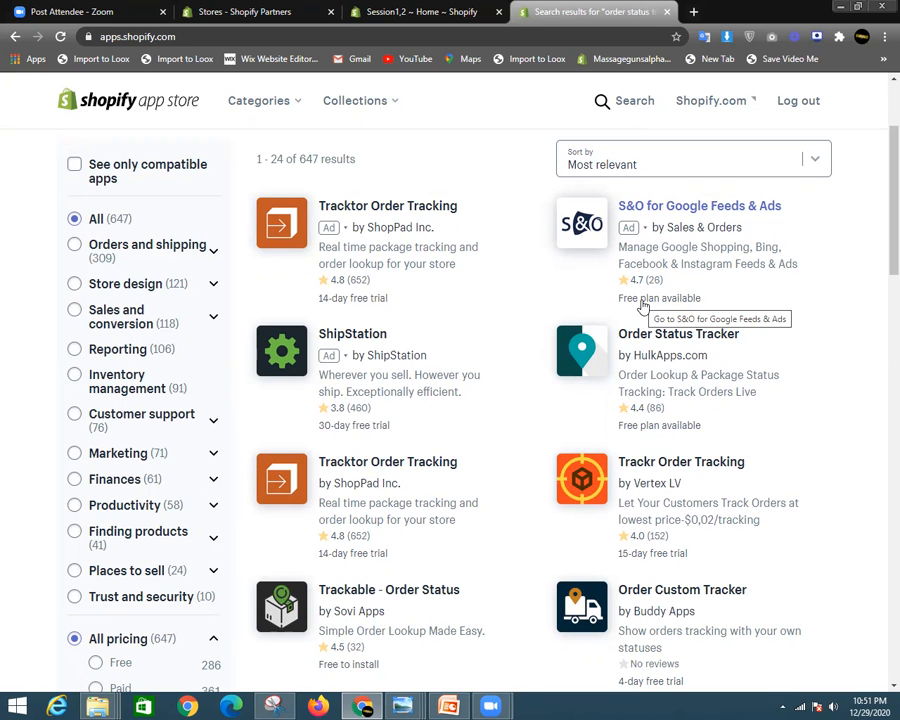
pyautogui.scroll(-4, 663, 412)
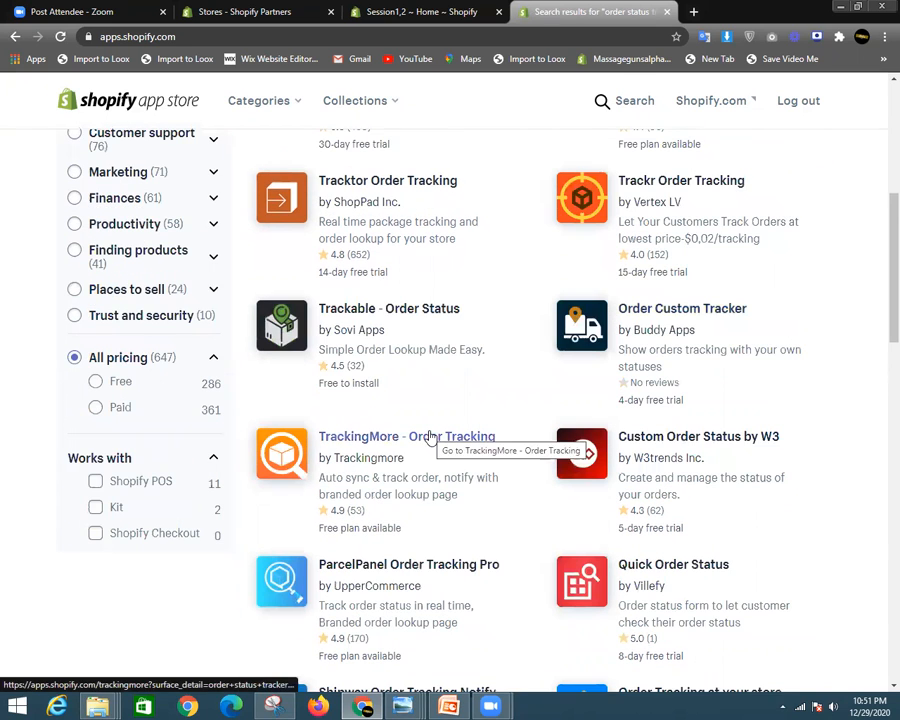
pyautogui.scroll(-5, 430, 436)
pyautogui.scroll(-2, 444, 444)
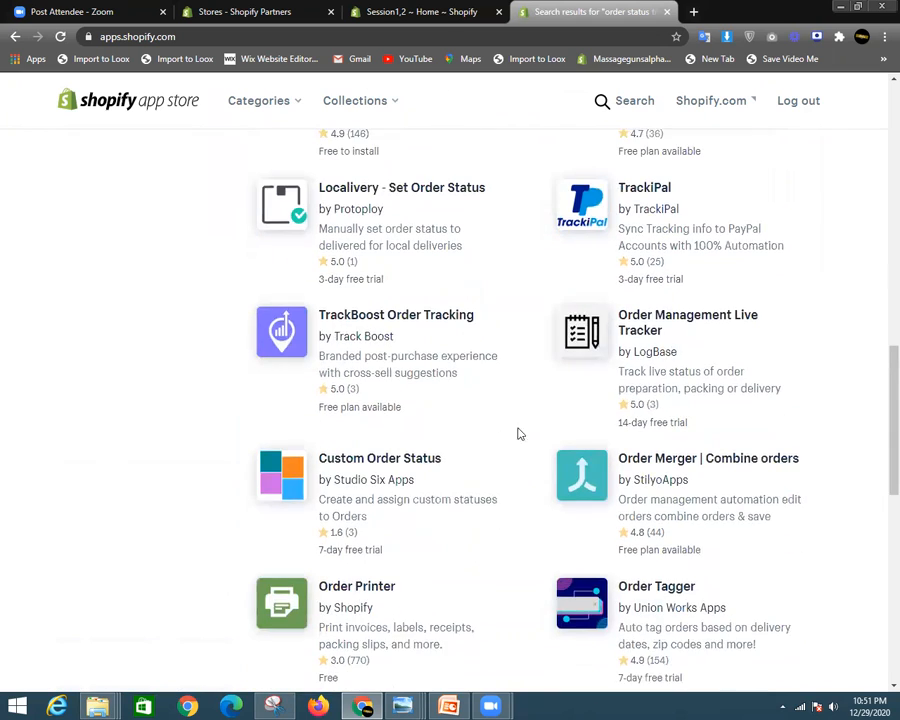
pyautogui.scroll(-2, 540, 432)
pyautogui.scroll(-3, 380, 390)
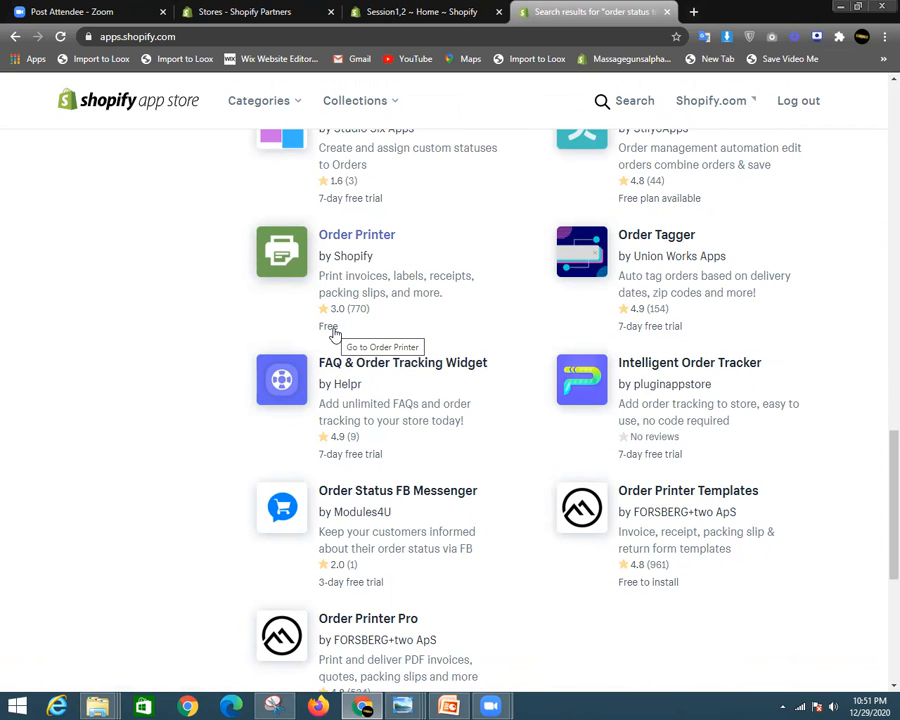
pyautogui.scroll(3, 512, 311)
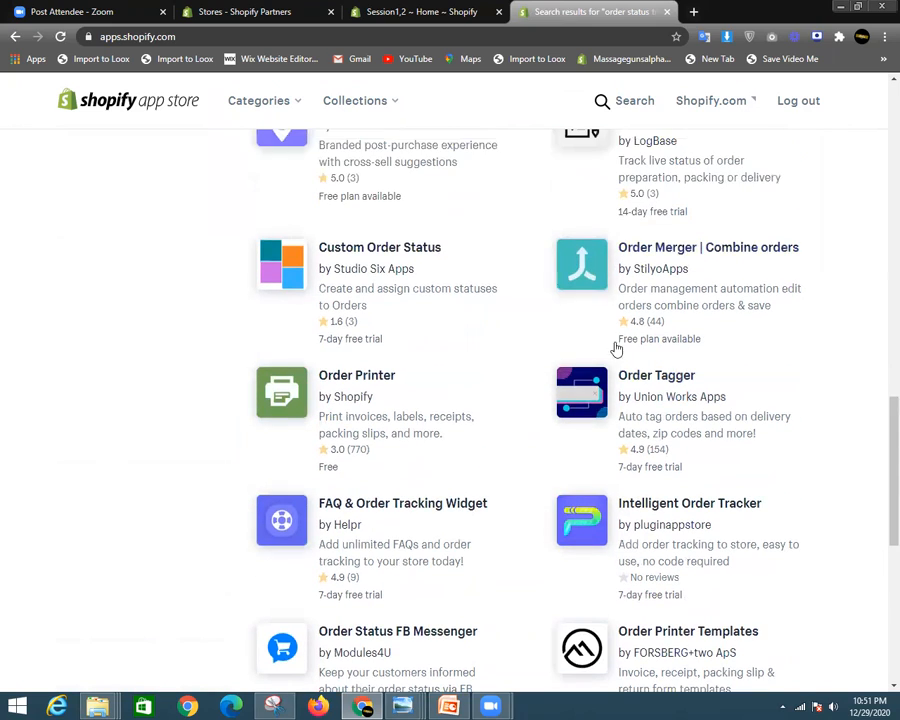
pyautogui.scroll(15, 880, 462)
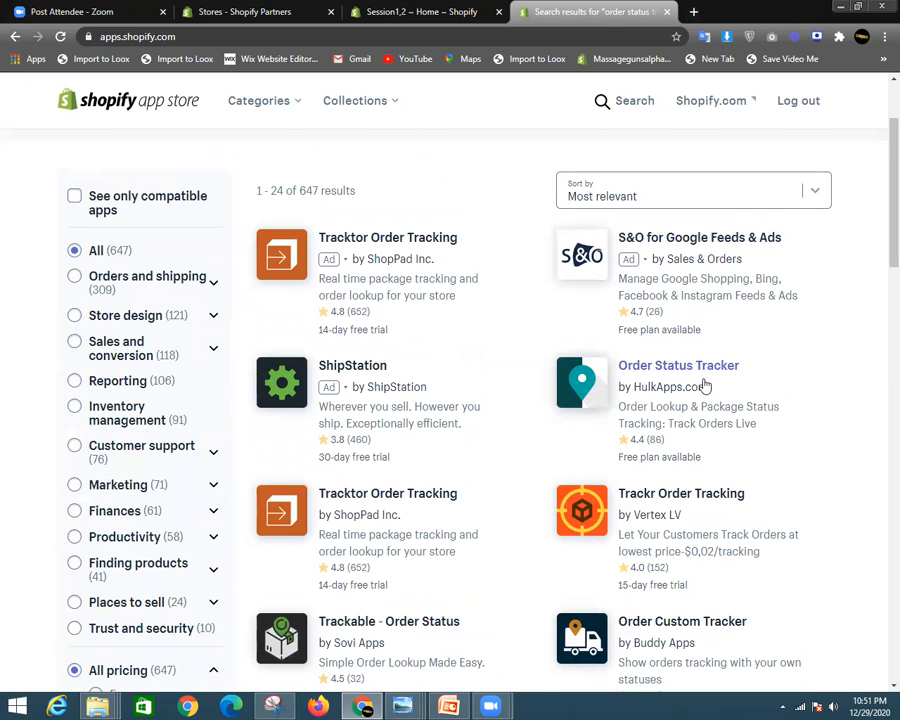
# - Open HulkApps' Order Status Tracker listing and install it on the Session1,2 store
pyautogui.click(703, 375)
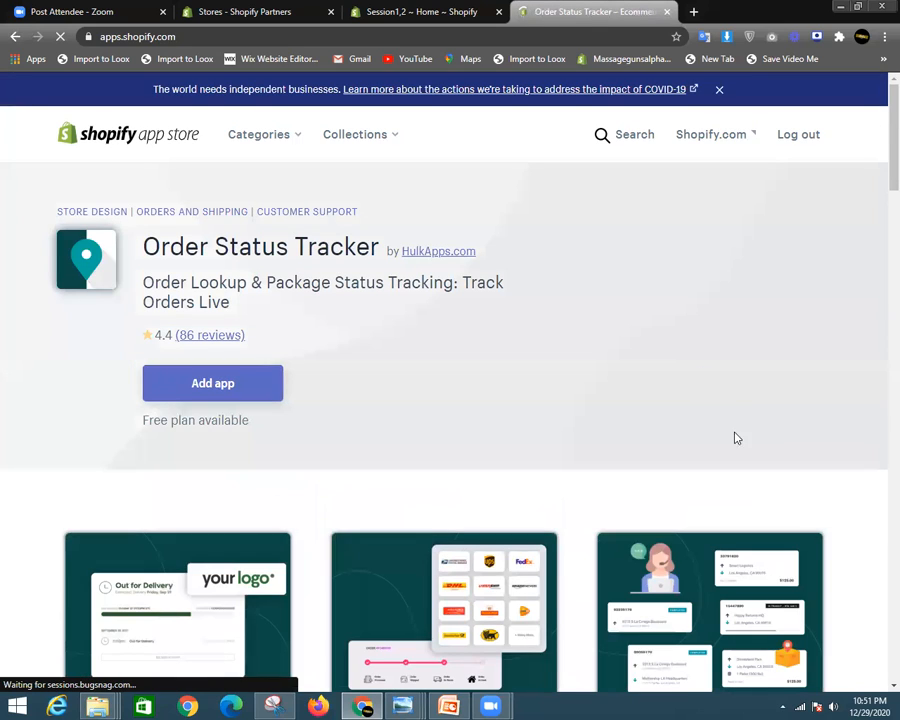
pyautogui.click(212, 390)
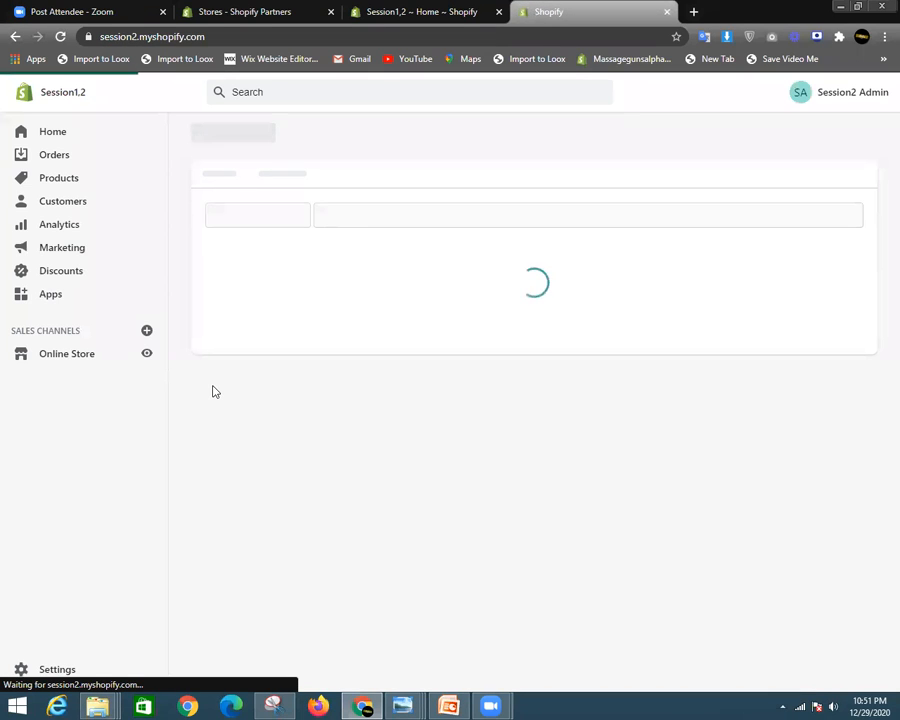
pyautogui.scroll(-1, 760, 530)
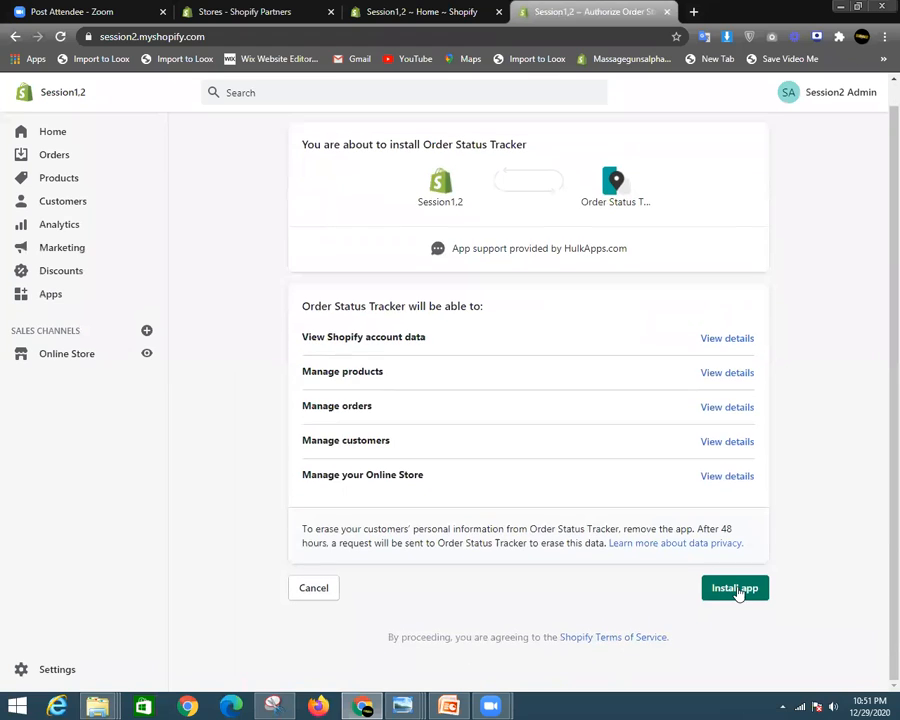
pyautogui.click(729, 591)
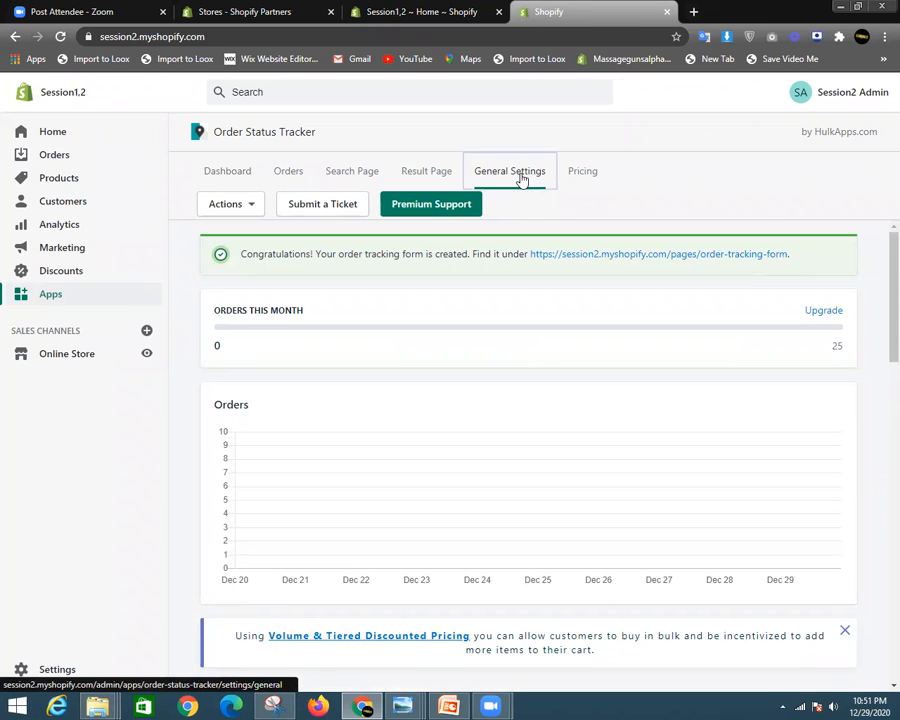
# - Enable the order lookup page's visibility in the tracker's General Settings
pyautogui.click(518, 181)
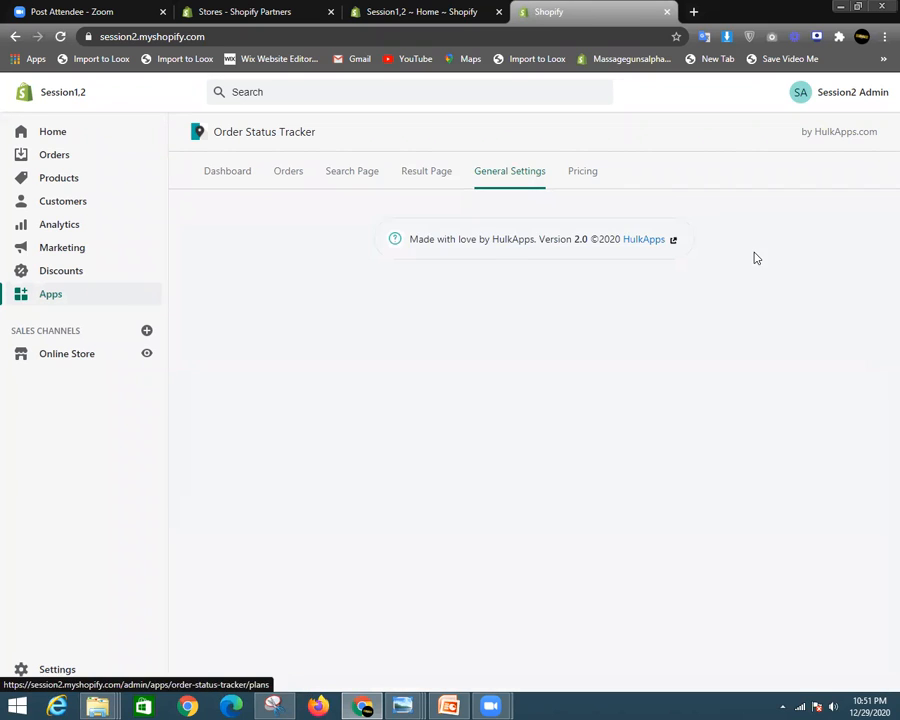
pyautogui.click(800, 263)
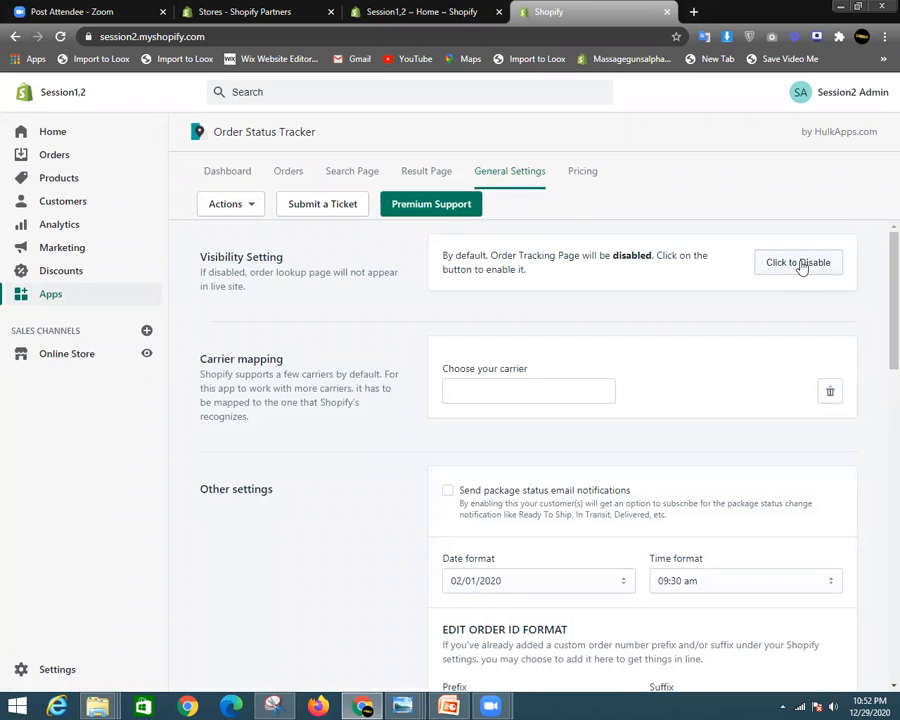
pyautogui.click(799, 263)
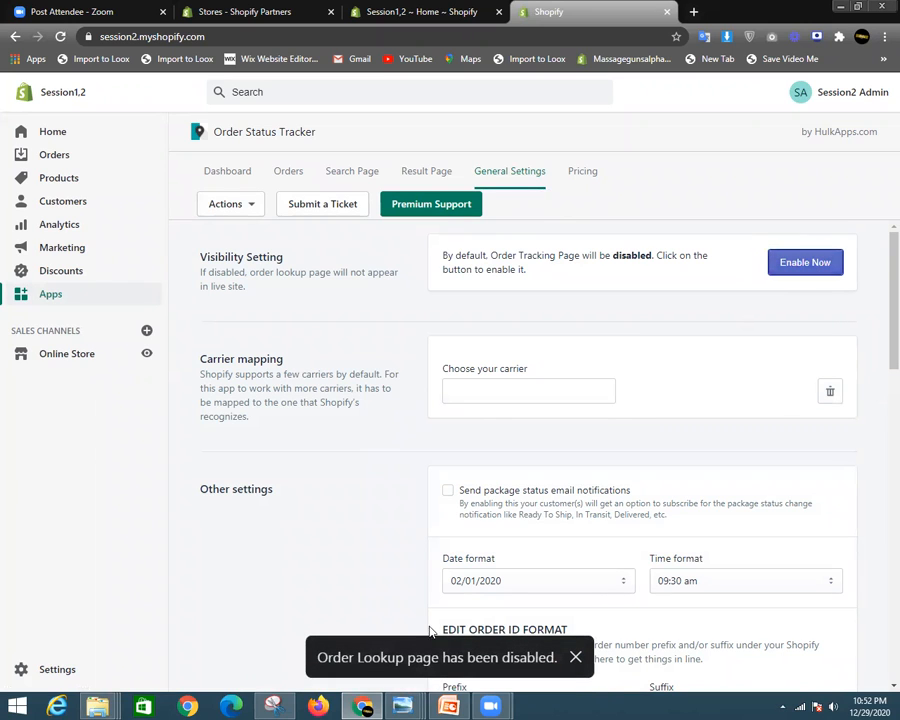
pyautogui.click(797, 265)
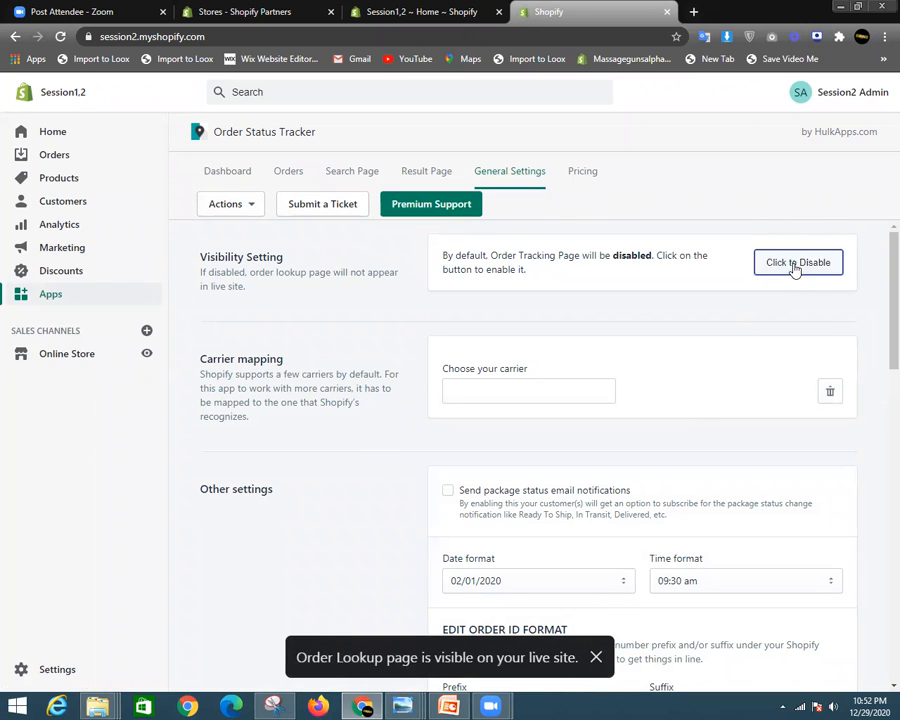
pyautogui.scroll(-1, 500, 474)
pyautogui.scroll(1, 500, 474)
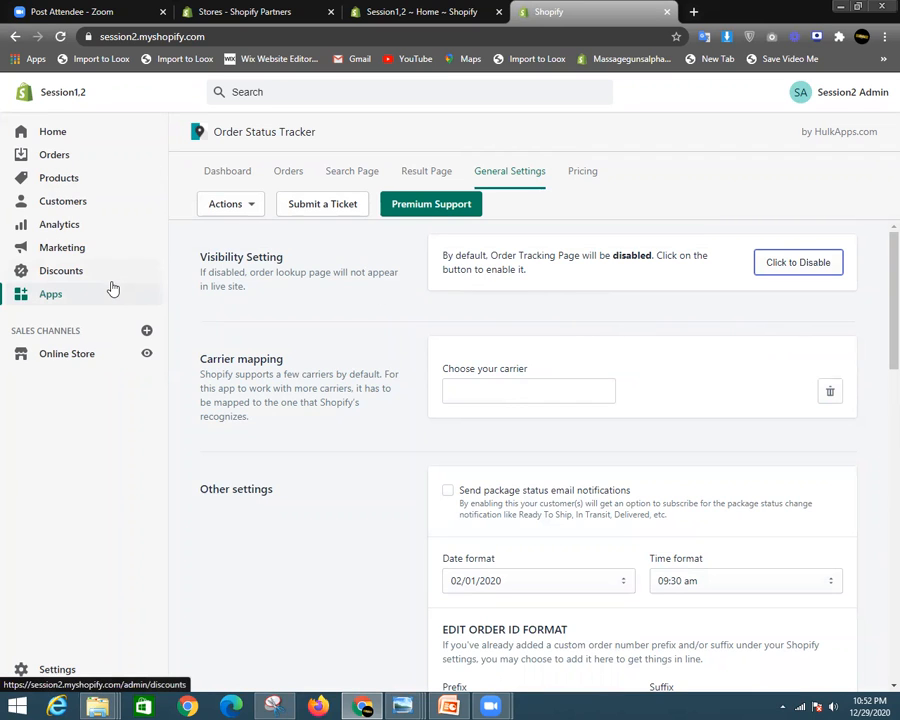
# - Open the Order Tracking Form under Online Store > Pages and view it on the storefront
pyautogui.click(62, 354)
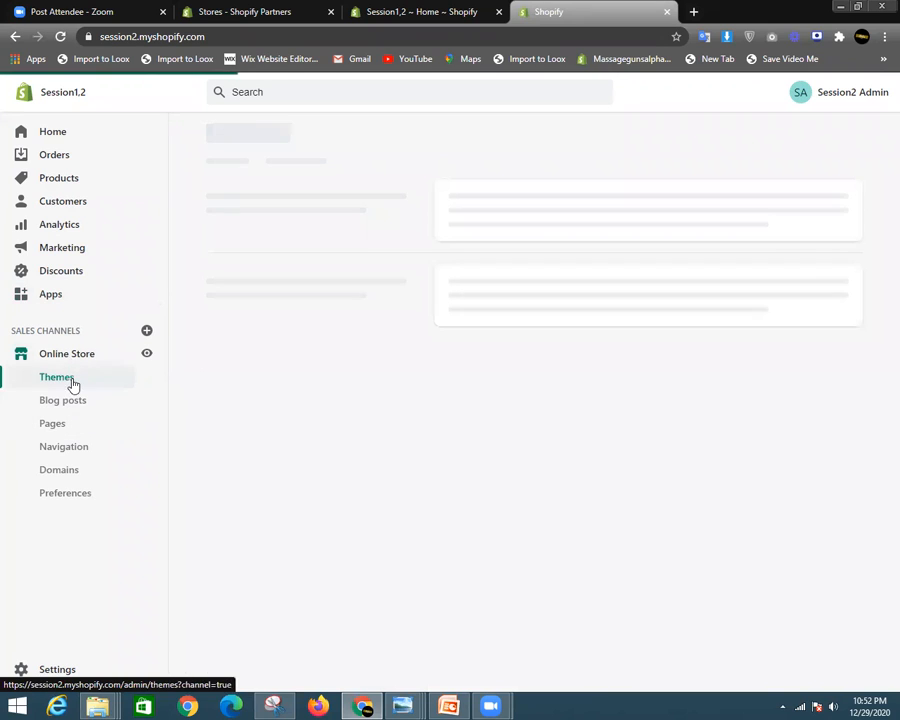
pyautogui.click(52, 424)
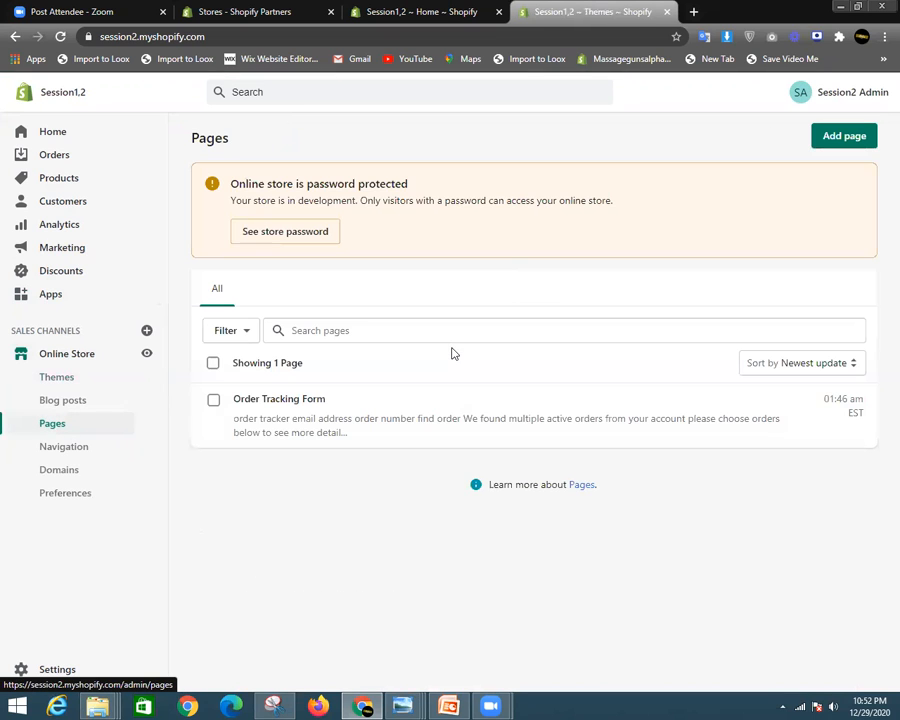
pyautogui.click(294, 406)
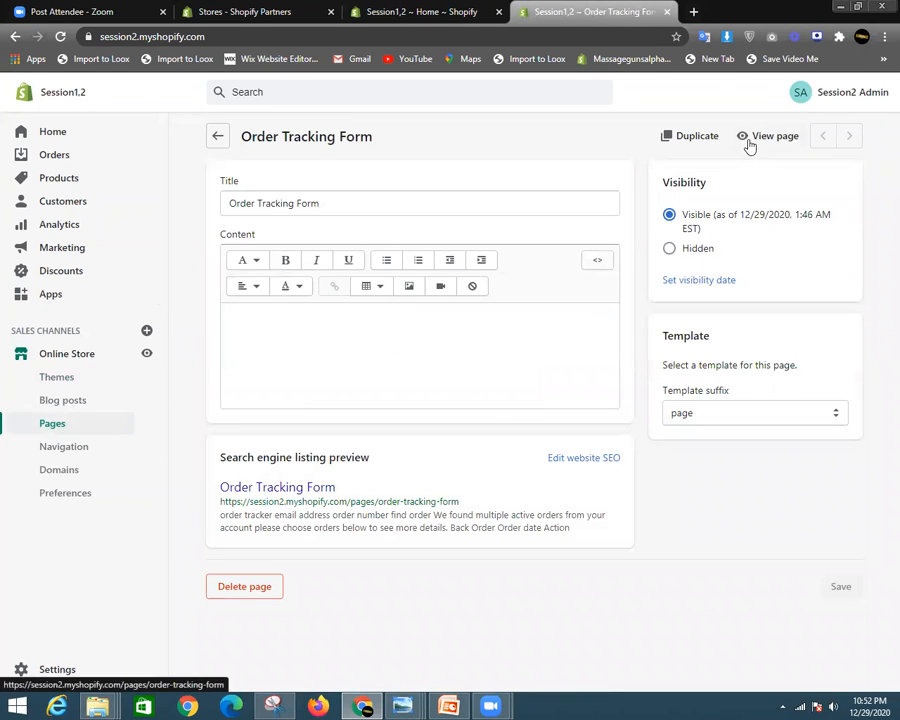
pyautogui.click(768, 136)
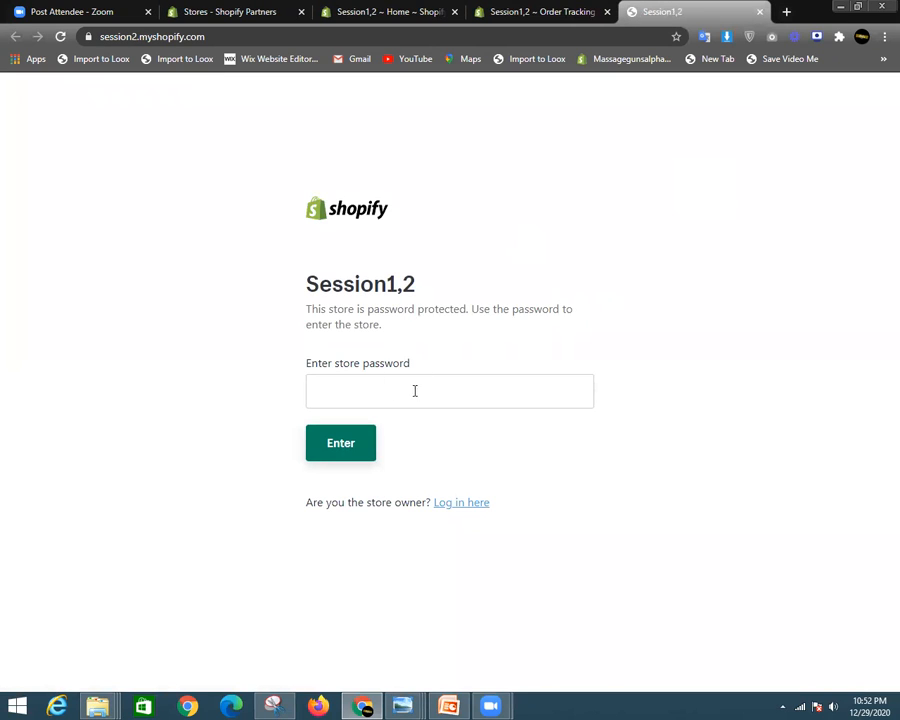
pyautogui.click(524, 11)
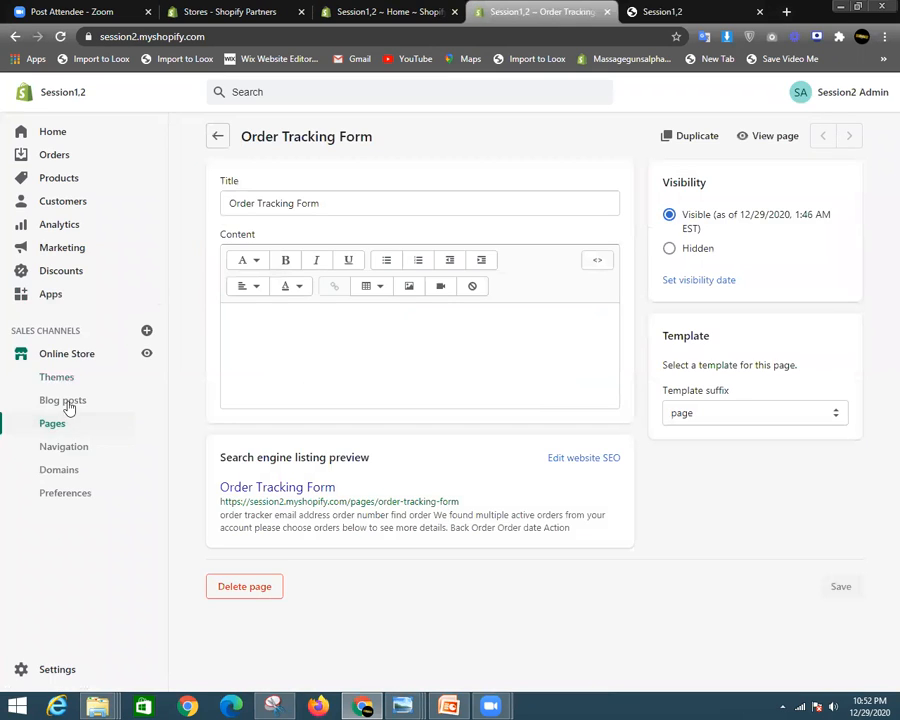
# - Select the store password in Online Store Preferences
pyautogui.click(62, 493)
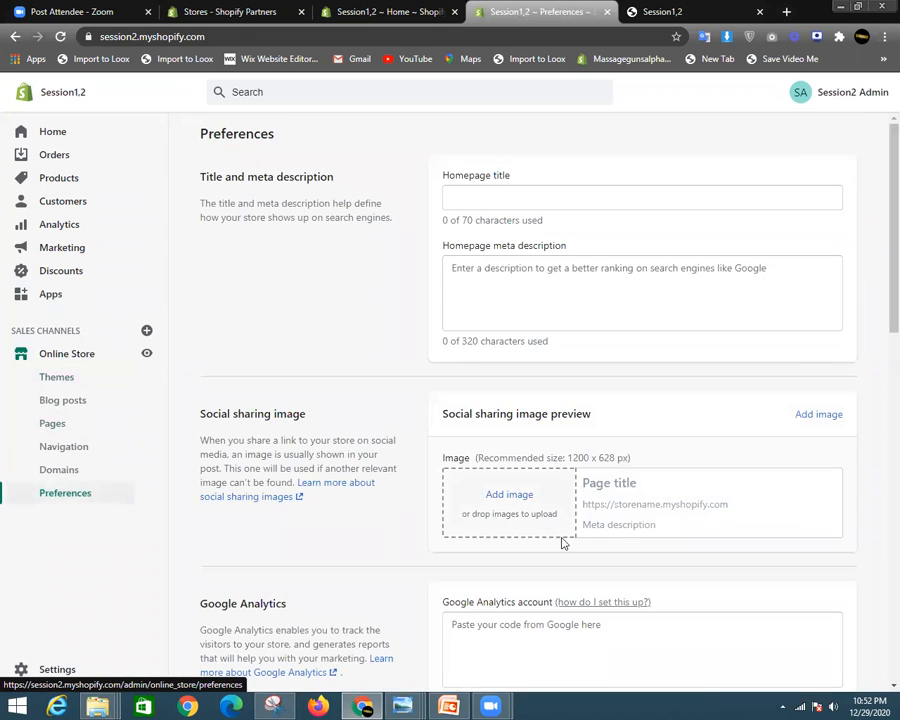
pyautogui.scroll(-9, 563, 543)
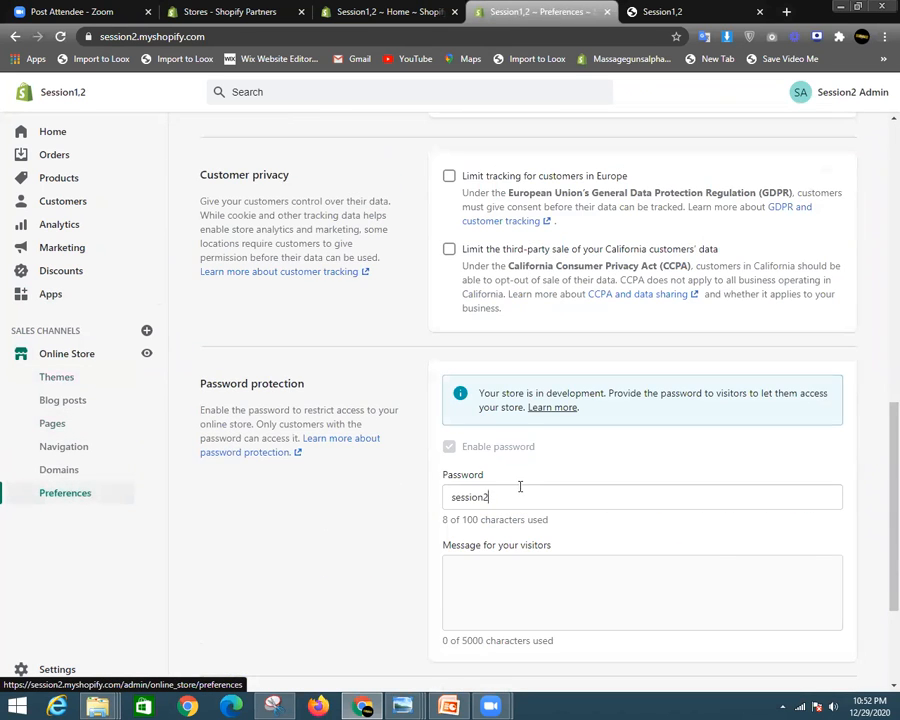
pyautogui.moveTo(520, 487); pyautogui.dragTo(432, 494)
# - Unlock the storefront with the store password and save it in Chrome
pyautogui.hotkey('ctrl', 'Tab')
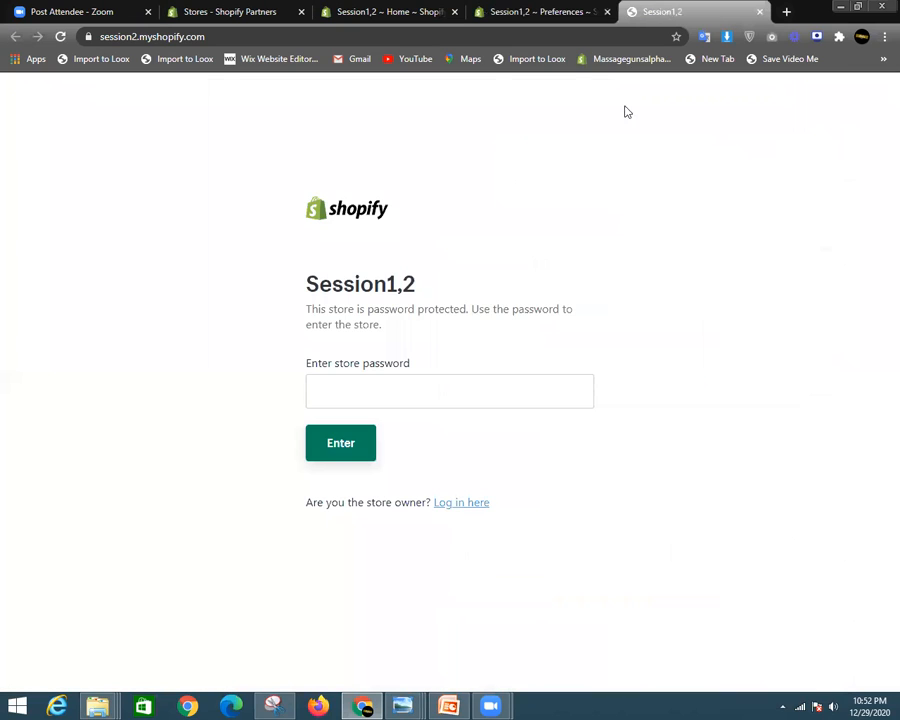
pyautogui.click(438, 387)
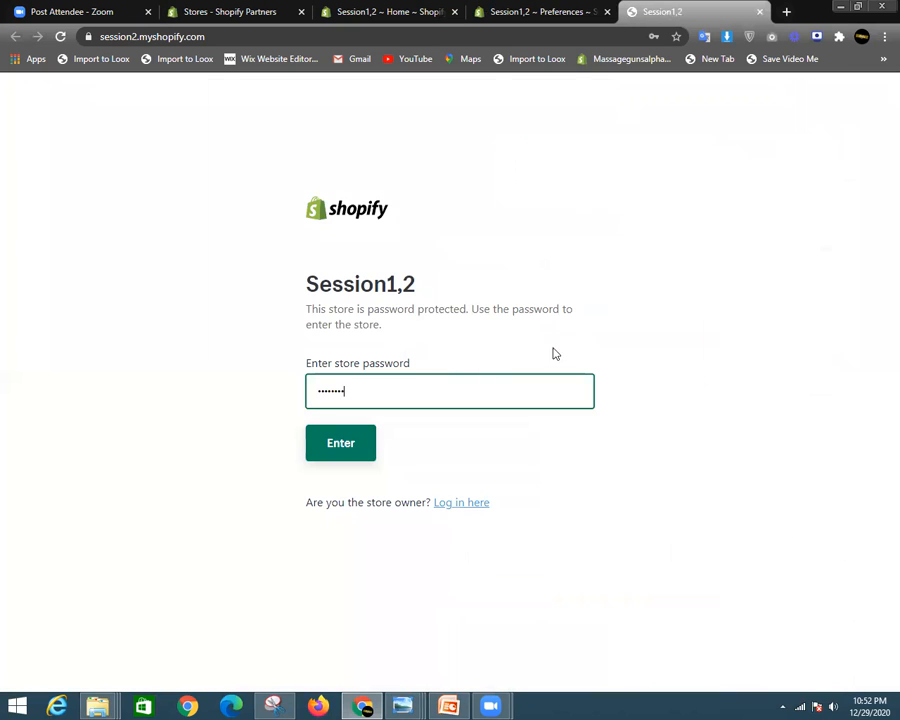
pyautogui.click(345, 444)
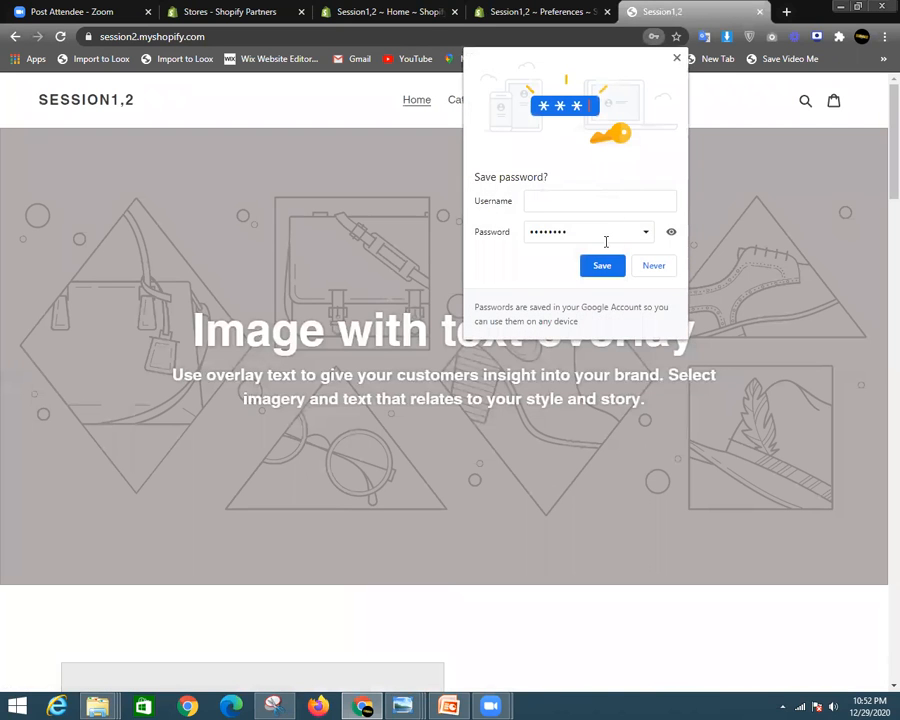
pyautogui.click(602, 266)
# - Close the storefront tab and reopen the Order Tracking Form page, viewing it live
pyautogui.click(548, 11)
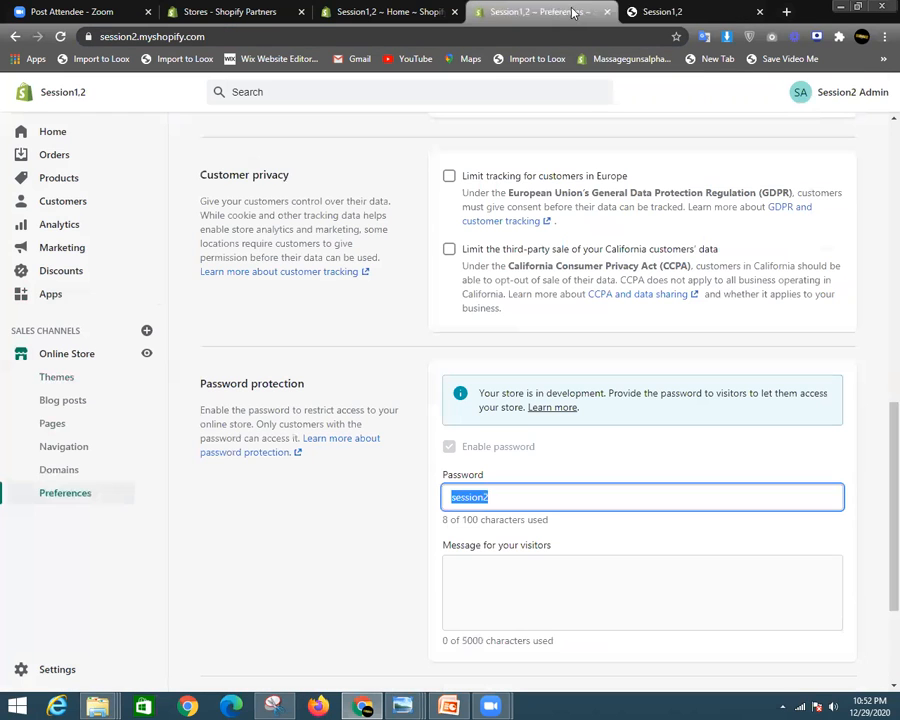
pyautogui.scroll(2, 438, 302)
pyautogui.scroll(3, 438, 302)
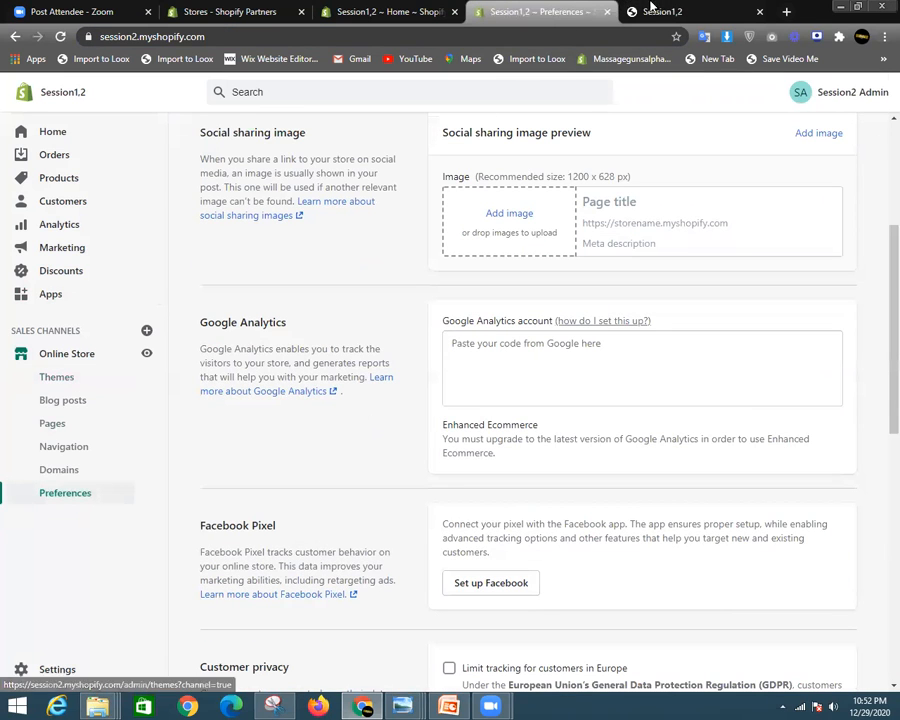
pyautogui.click(62, 424)
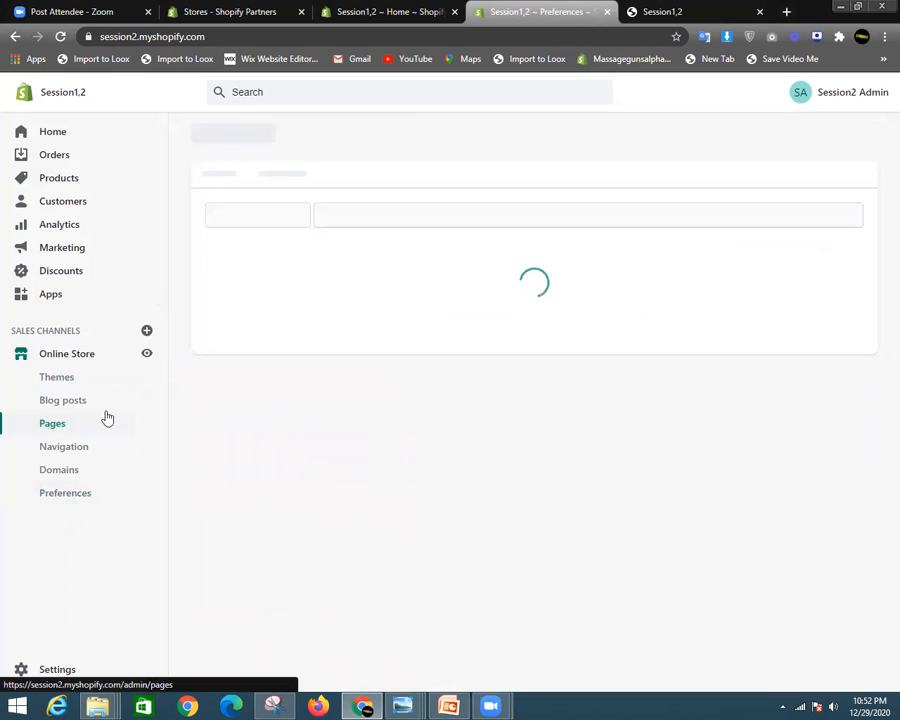
pyautogui.click(762, 12)
pyautogui.click(333, 415)
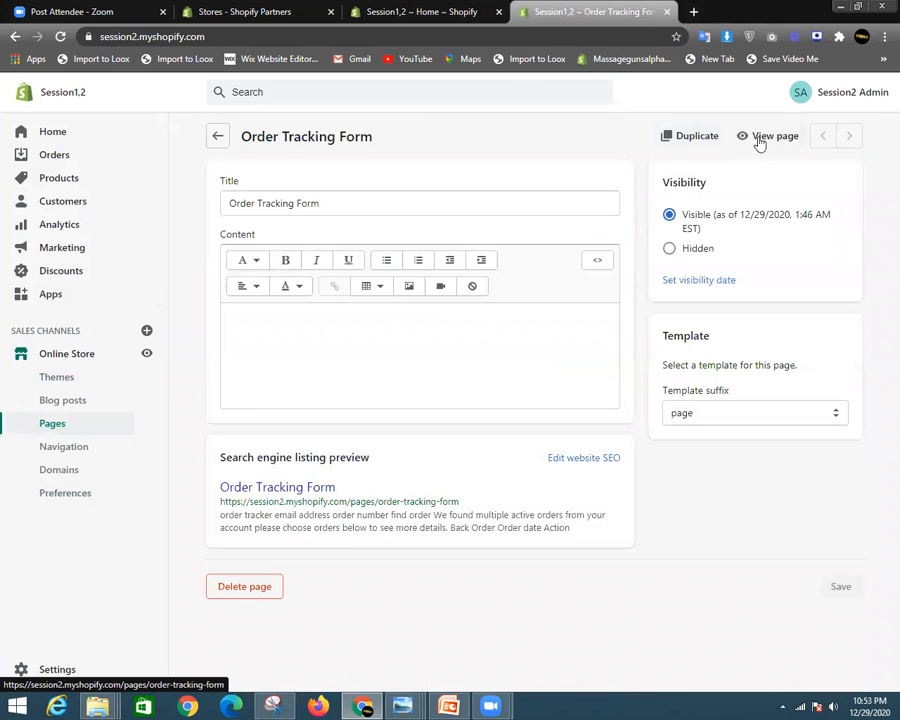
pyautogui.click(759, 141)
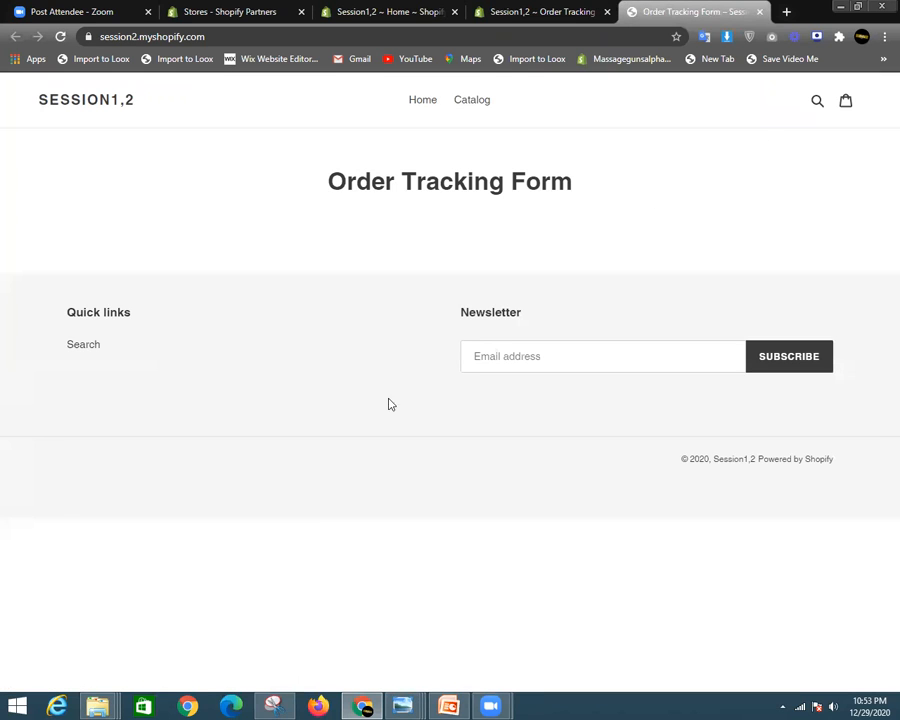
pyautogui.moveTo(331, 181); pyautogui.dragTo(650, 180)
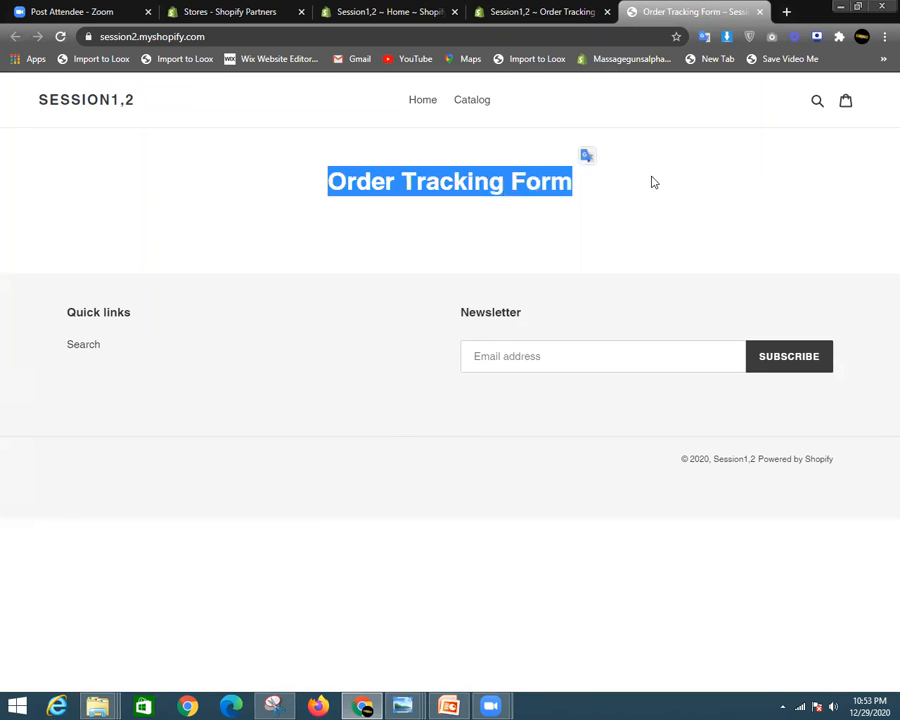
pyautogui.scroll(-1, 655, 306)
pyautogui.scroll(1, 412, 346)
pyautogui.click(400, 349)
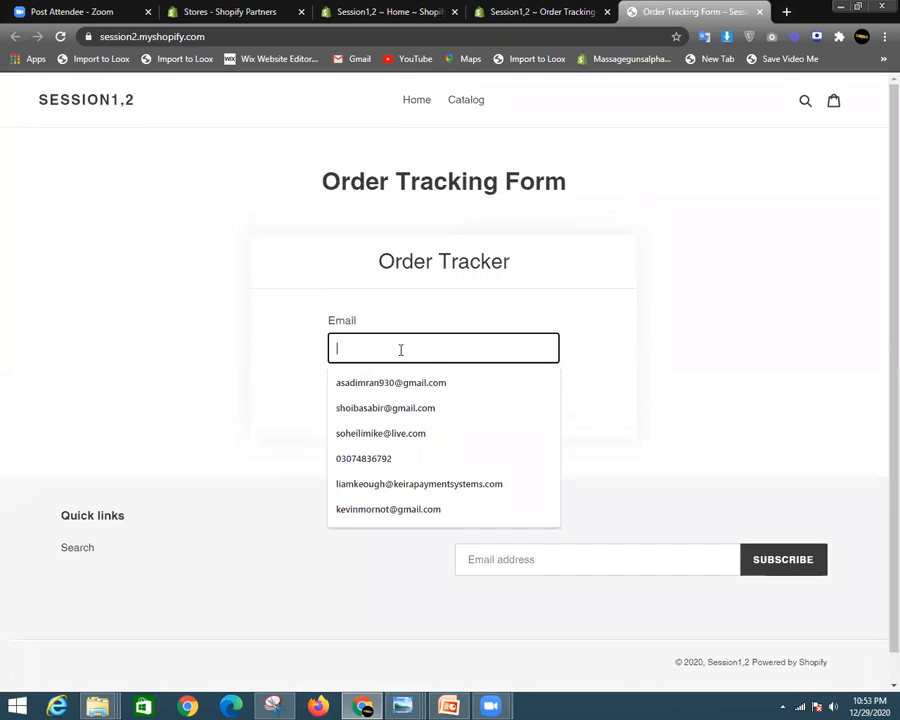
pyautogui.click(685, 318)
pyautogui.click(400, 343)
pyautogui.click(659, 291)
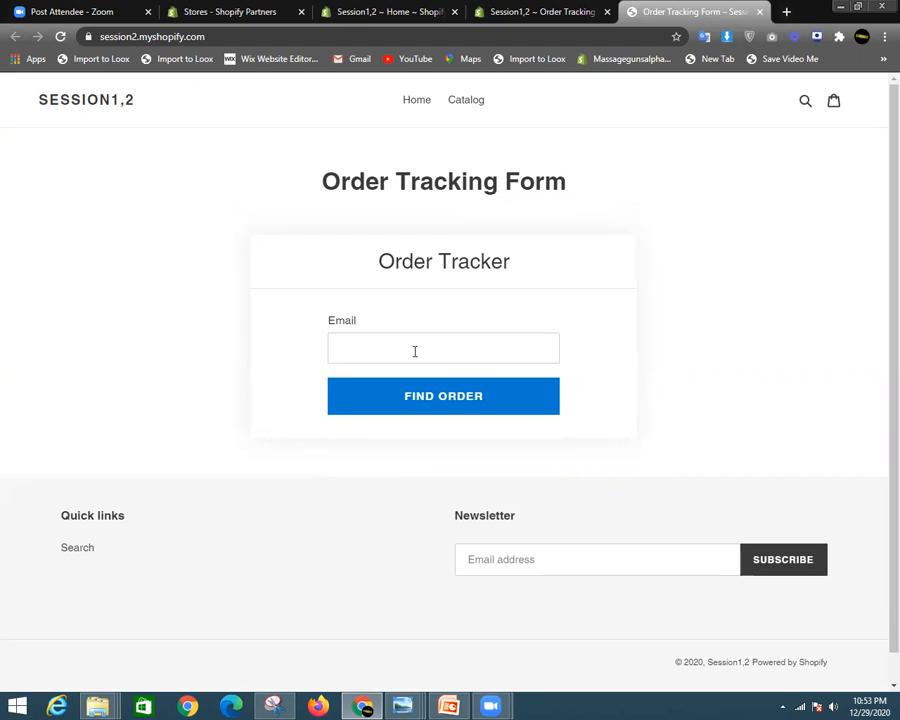
pyautogui.click(415, 351)
pyautogui.click(404, 344)
pyautogui.write('asasad')
pyautogui.click(428, 397)
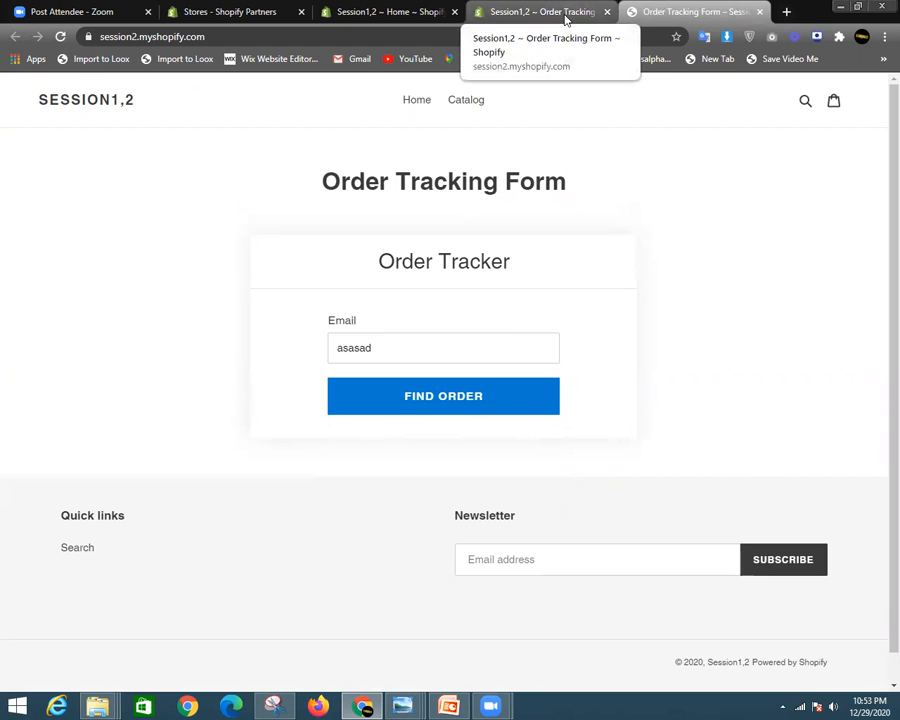
pyautogui.click(760, 13)
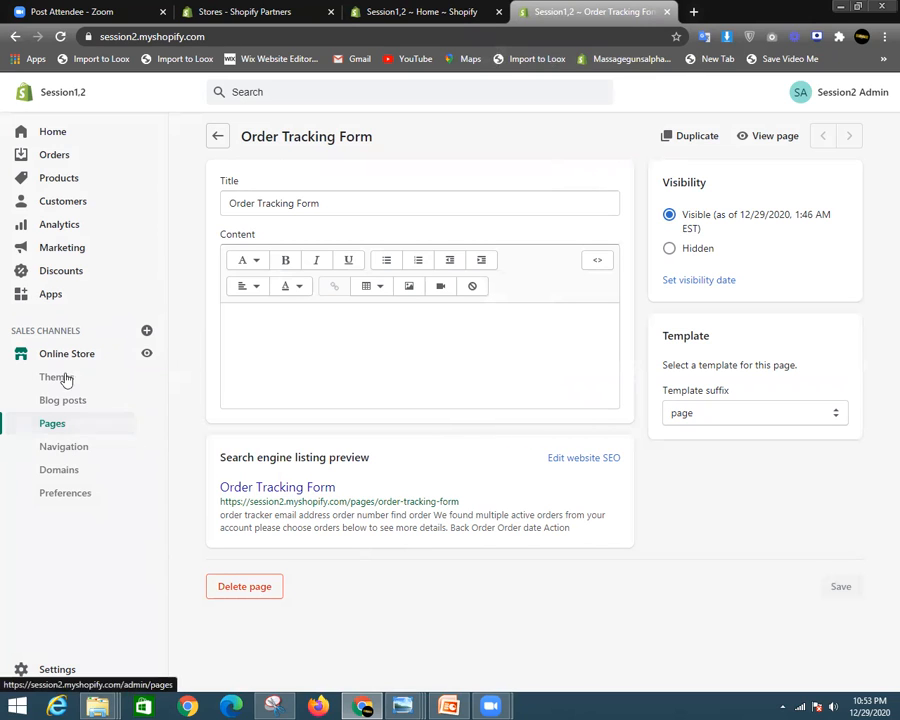
# - Go to the store's Apps page and open the Shopify App Store again
pyautogui.click(47, 297)
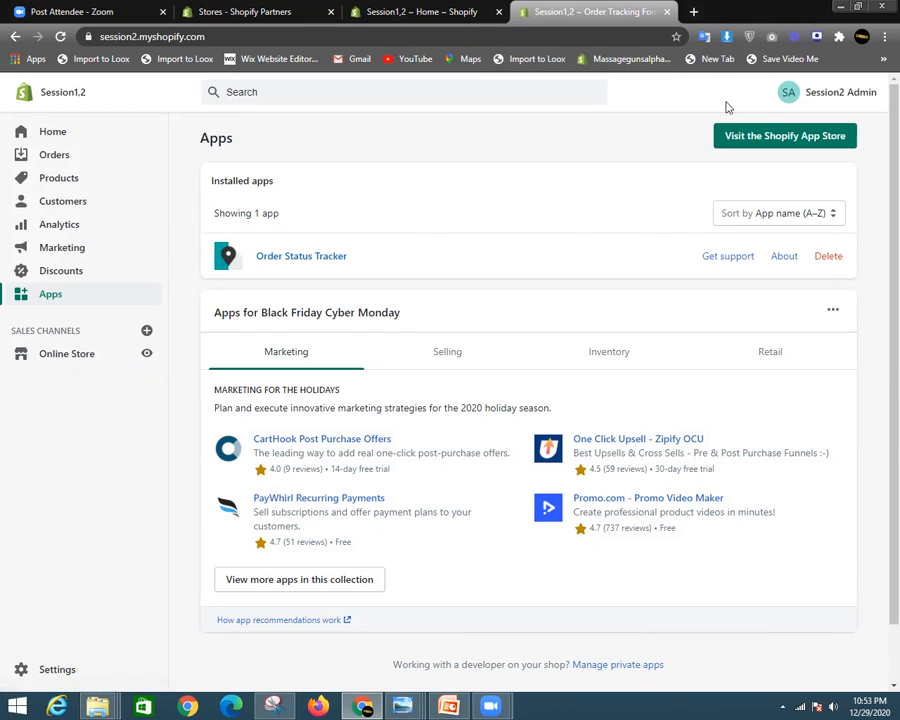
pyautogui.click(735, 136)
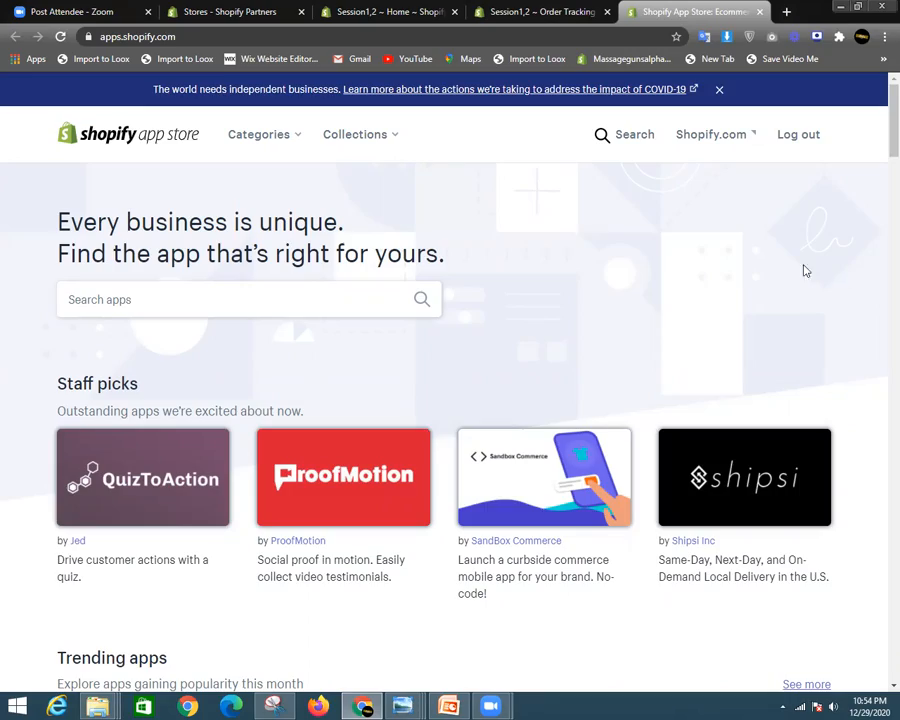
# - Search the Shopify App Store for 'live chat' apps
pyautogui.scroll(-10, 498, 402)
pyautogui.moveTo(880, 205); pyautogui.dragTo(878, 95)
pyautogui.click(136, 291)
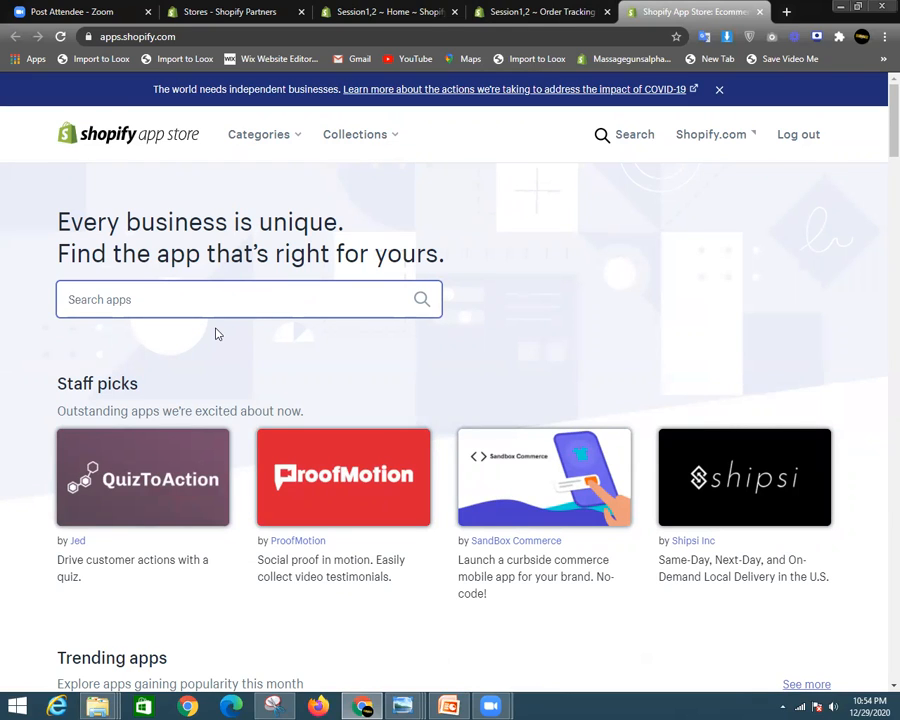
pyautogui.write('live chat')
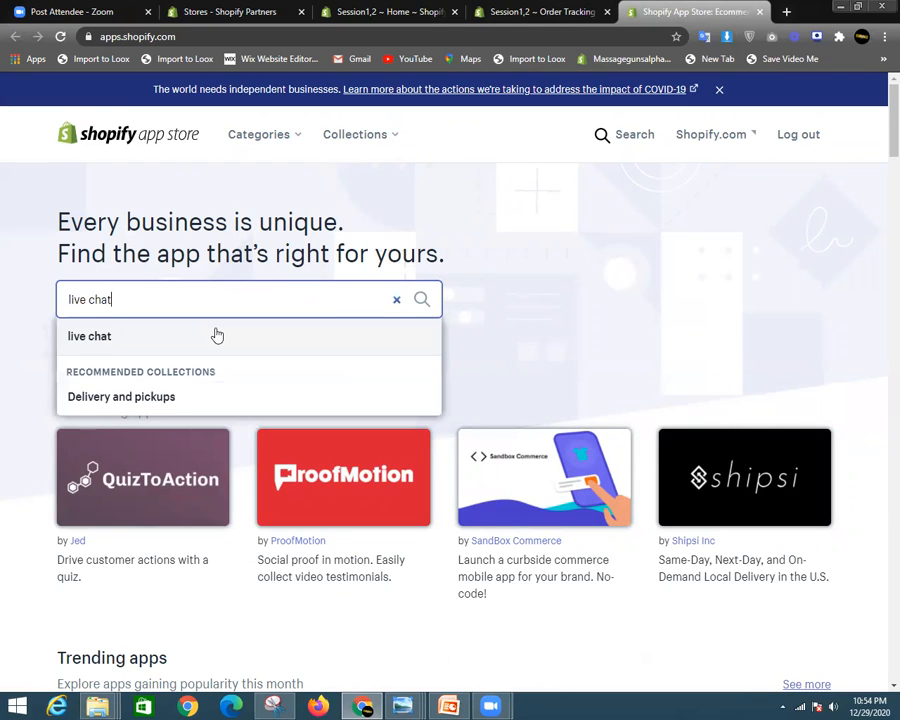
pyautogui.click(421, 301)
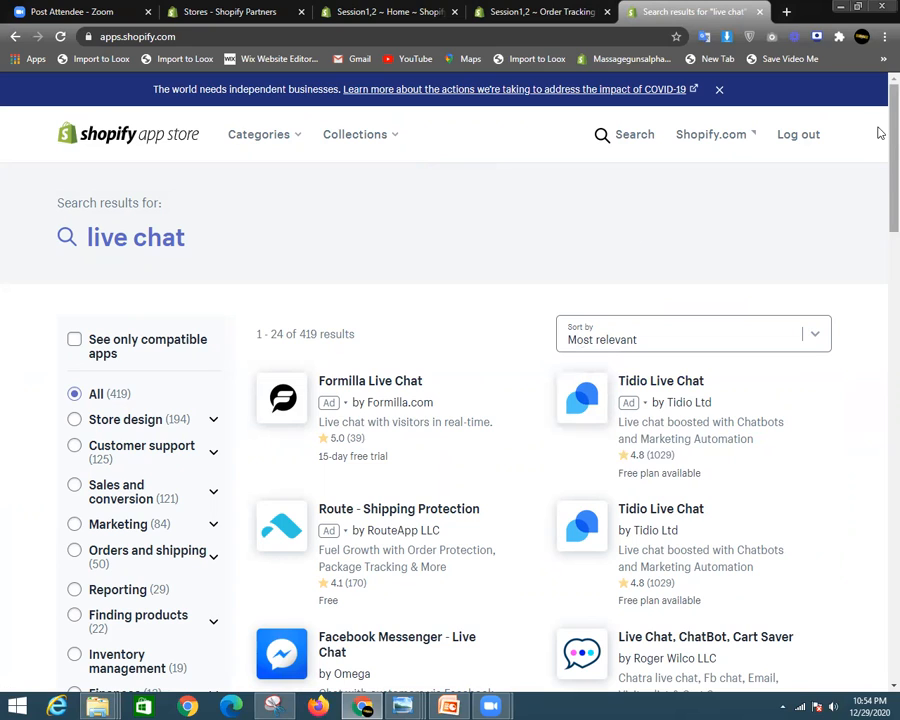
# - Browse the 419 live chat results and open the Tidio Live Chat app listing
pyautogui.moveTo(298, 334); pyautogui.dragTo(309, 334)
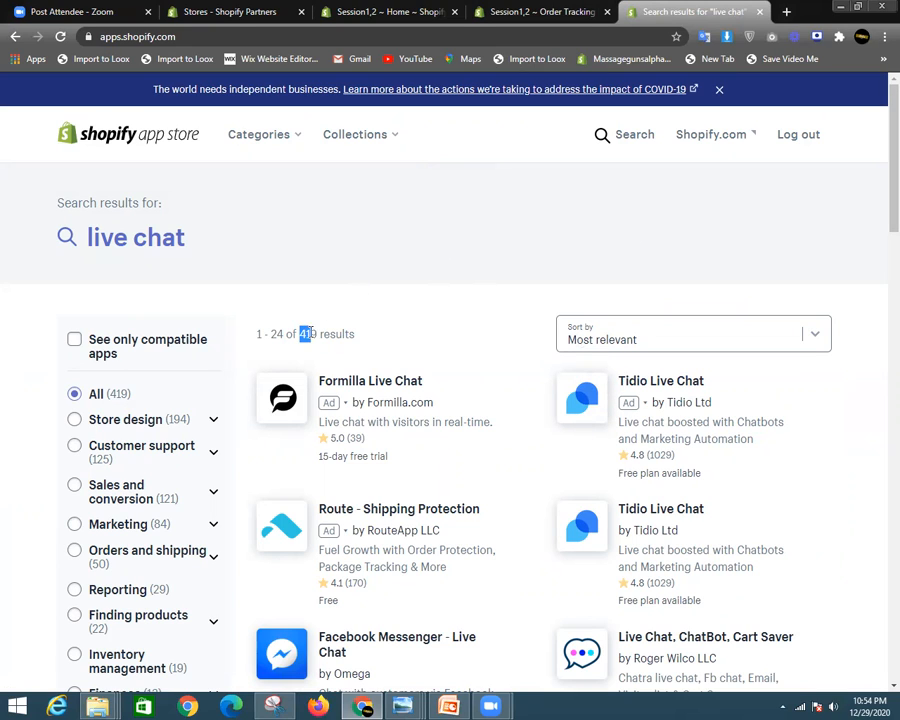
pyautogui.click(376, 344)
pyautogui.moveTo(878, 177); pyautogui.dragTo(878, 150)
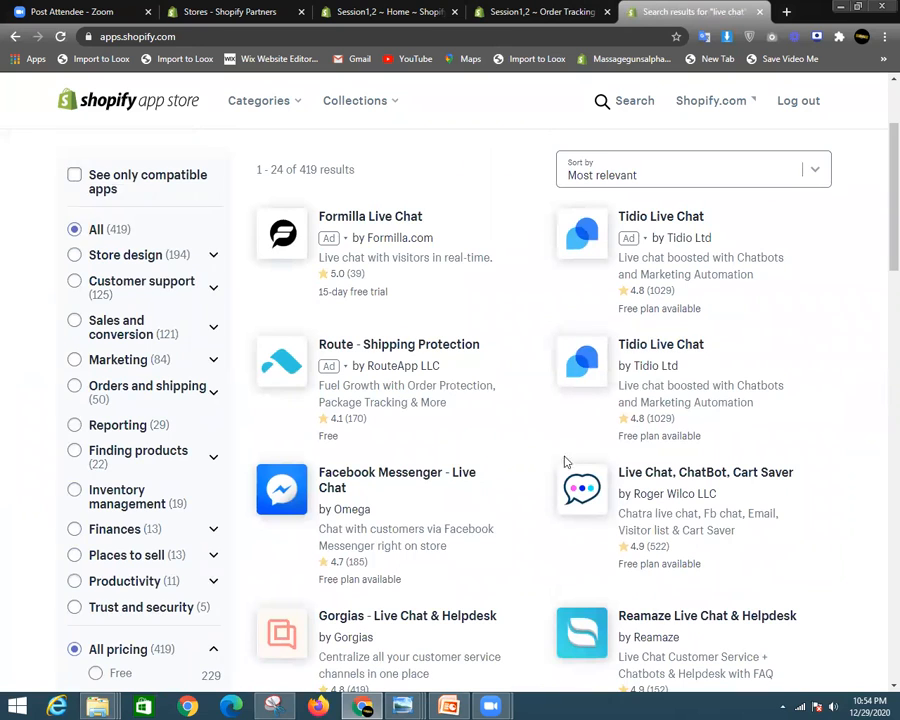
pyautogui.scroll(3, 482, 444)
pyautogui.scroll(-2, 537, 512)
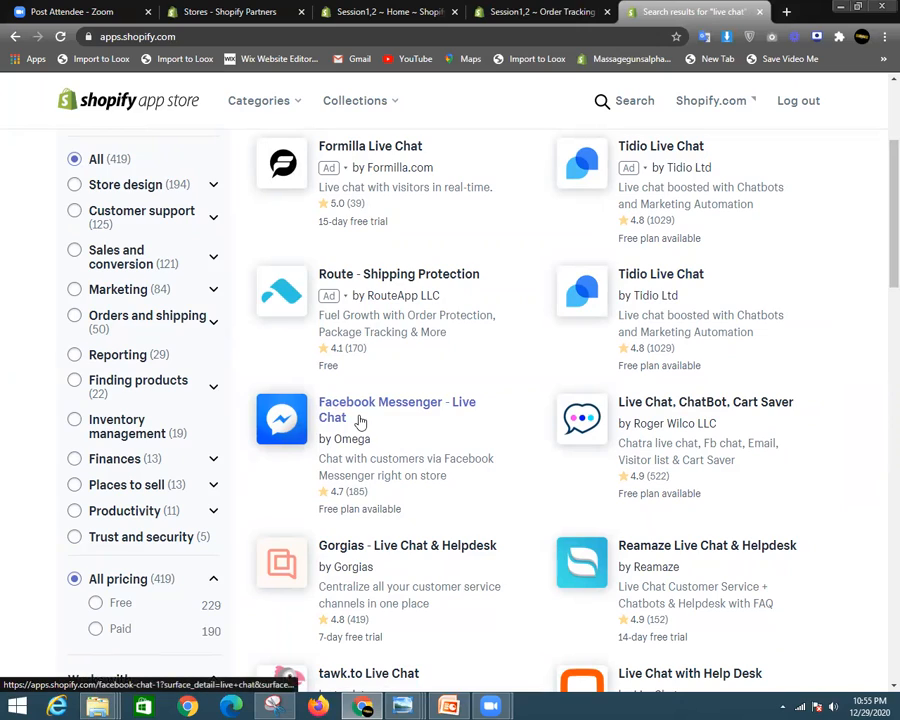
pyautogui.scroll(-5, 358, 415)
pyautogui.scroll(3, 452, 322)
pyautogui.scroll(-4, 466, 333)
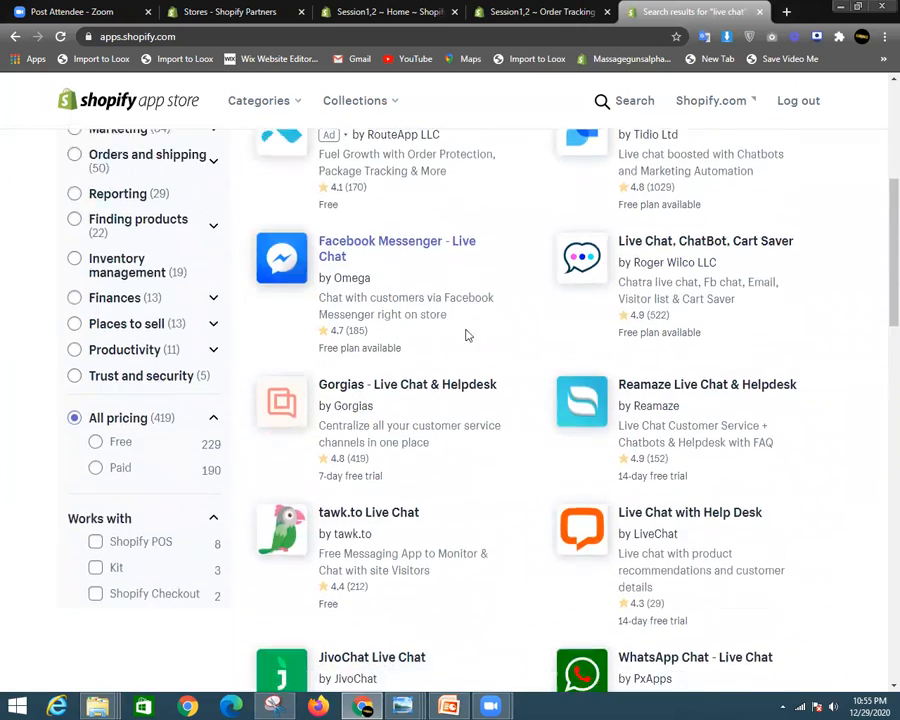
pyautogui.scroll(-3, 560, 530)
pyautogui.scroll(8, 540, 510)
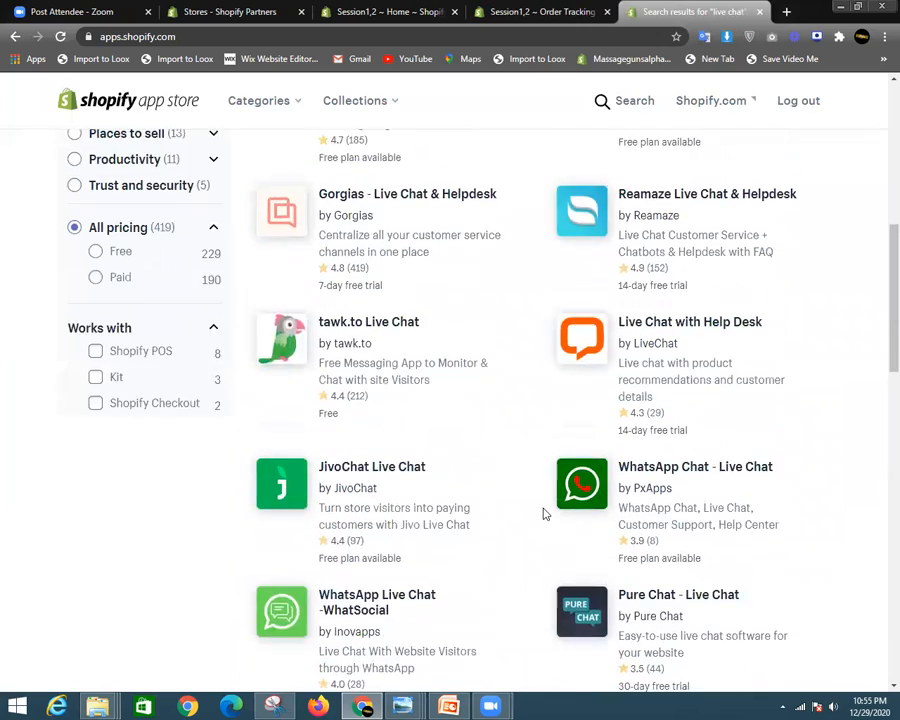
pyautogui.click(650, 355)
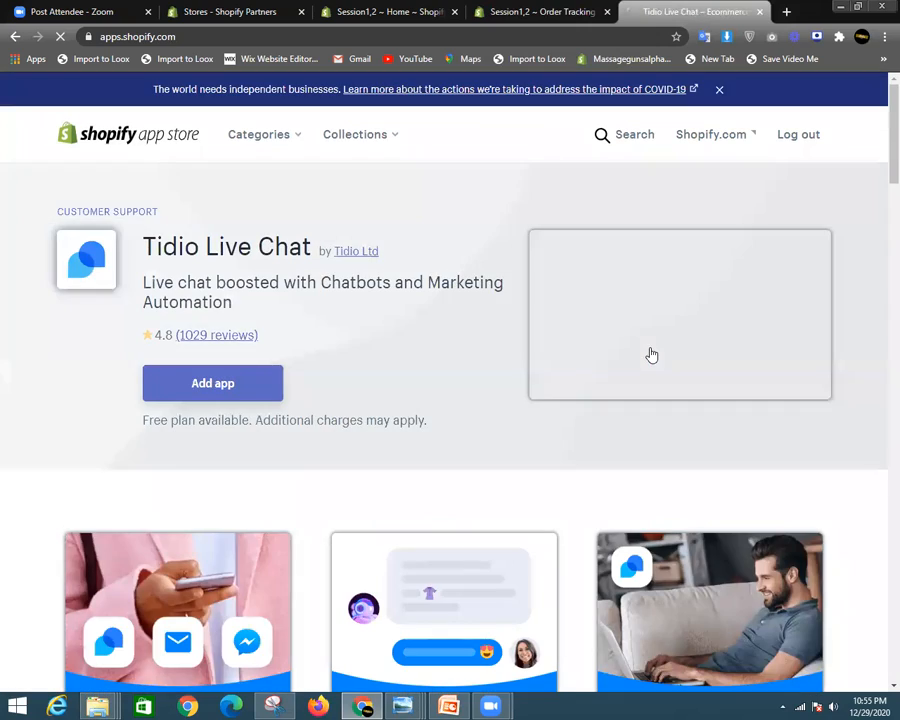
# - Review Tidio Live Chat's features, gallery and pricing, then open its example link in a new tab
pyautogui.scroll(-5, 360, 392)
pyautogui.scroll(-7, 360, 389)
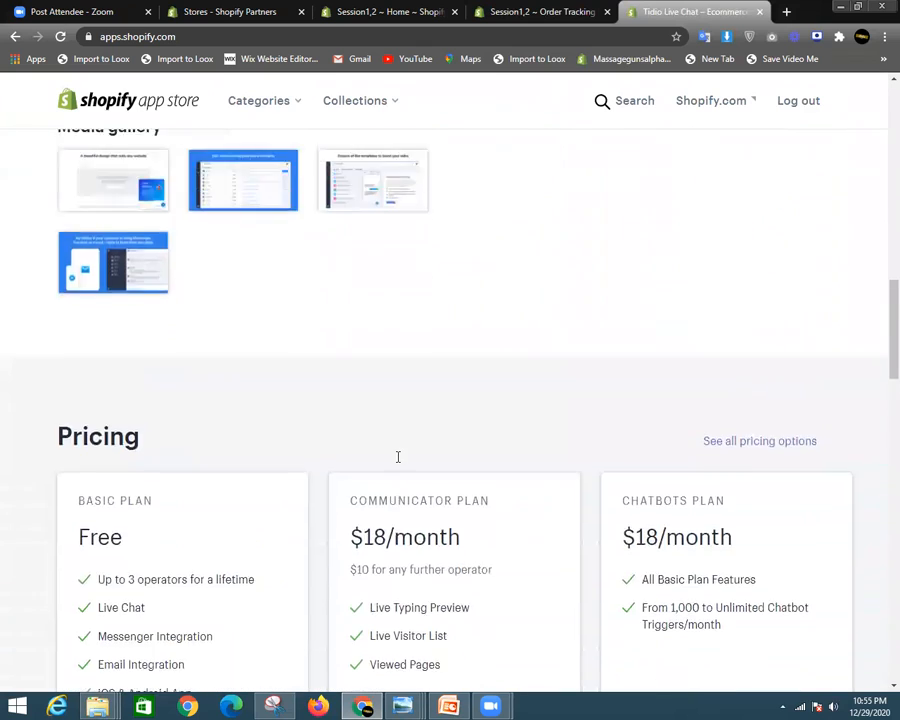
pyautogui.scroll(12, 396, 458)
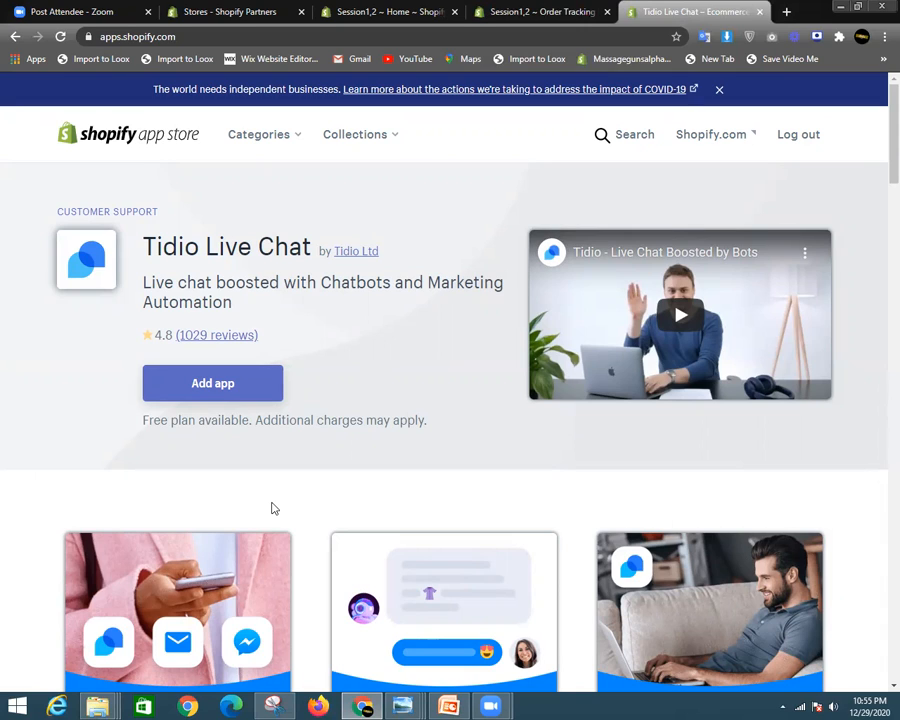
pyautogui.scroll(-8, 340, 500)
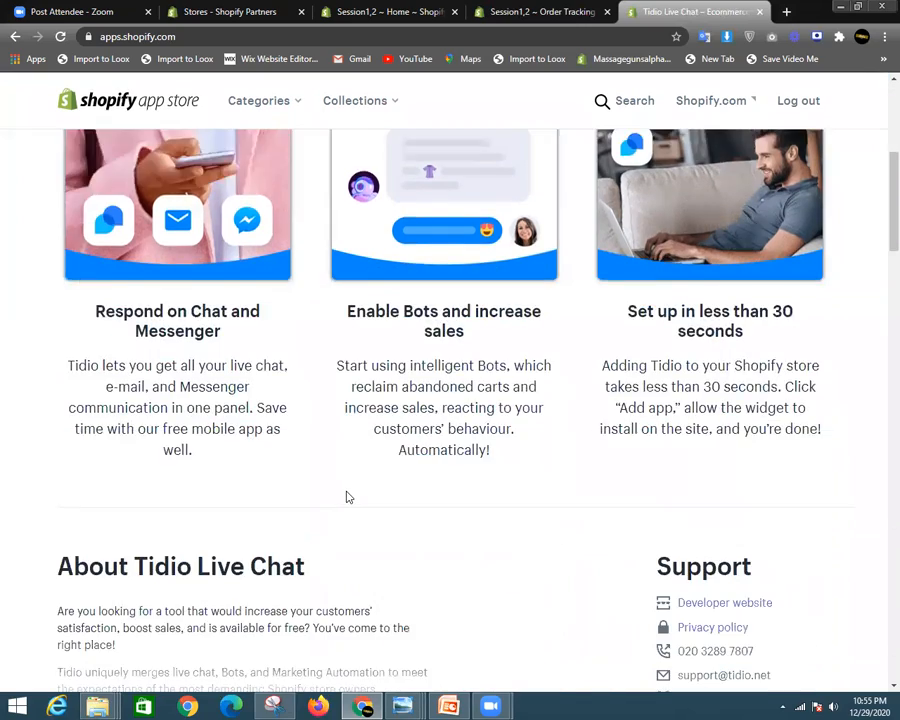
pyautogui.scroll(8, 238, 417)
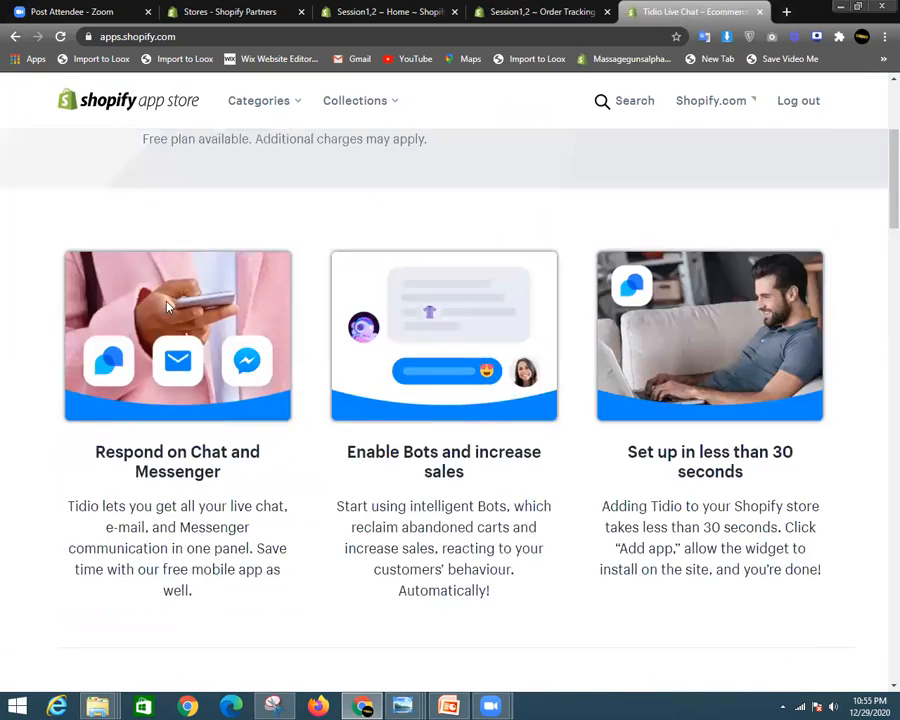
pyautogui.scroll(-6, 293, 343)
pyautogui.scroll(1, 460, 341)
pyautogui.scroll(2, 420, 392)
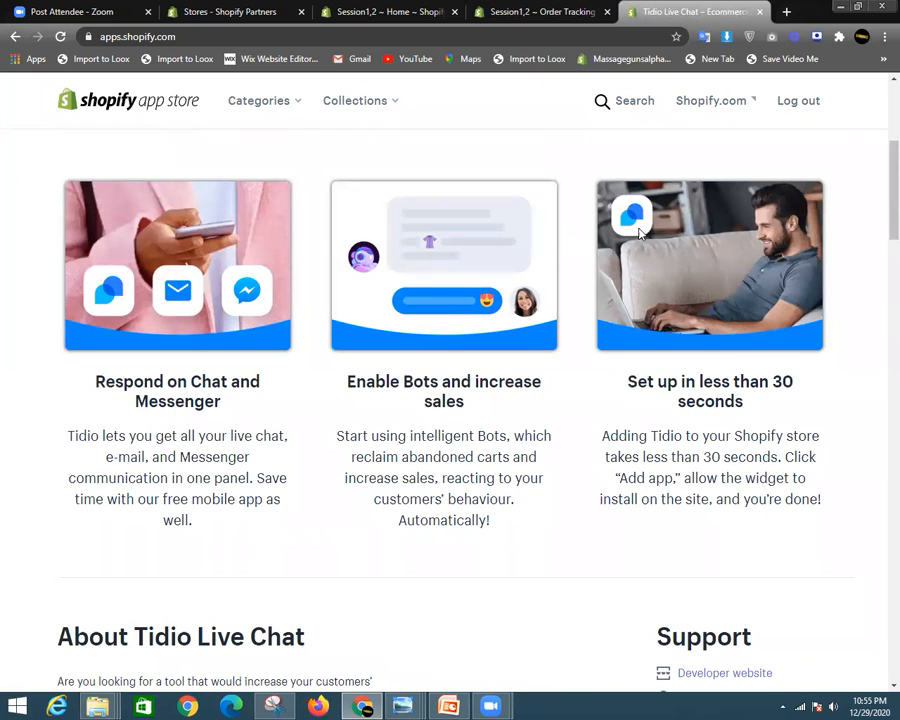
pyautogui.scroll(-8, 648, 315)
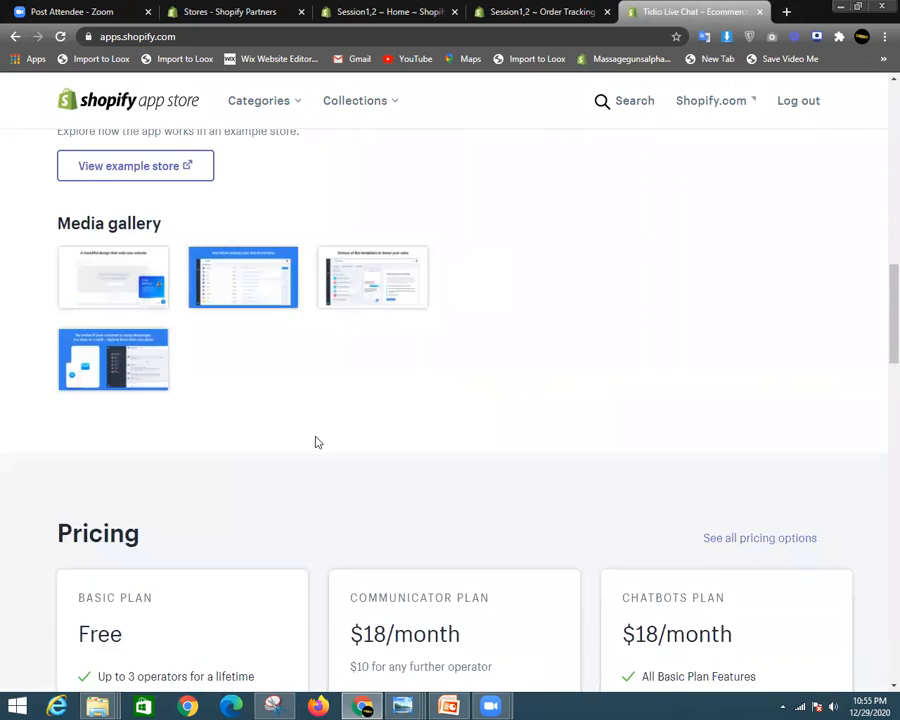
pyautogui.scroll(2, 316, 442)
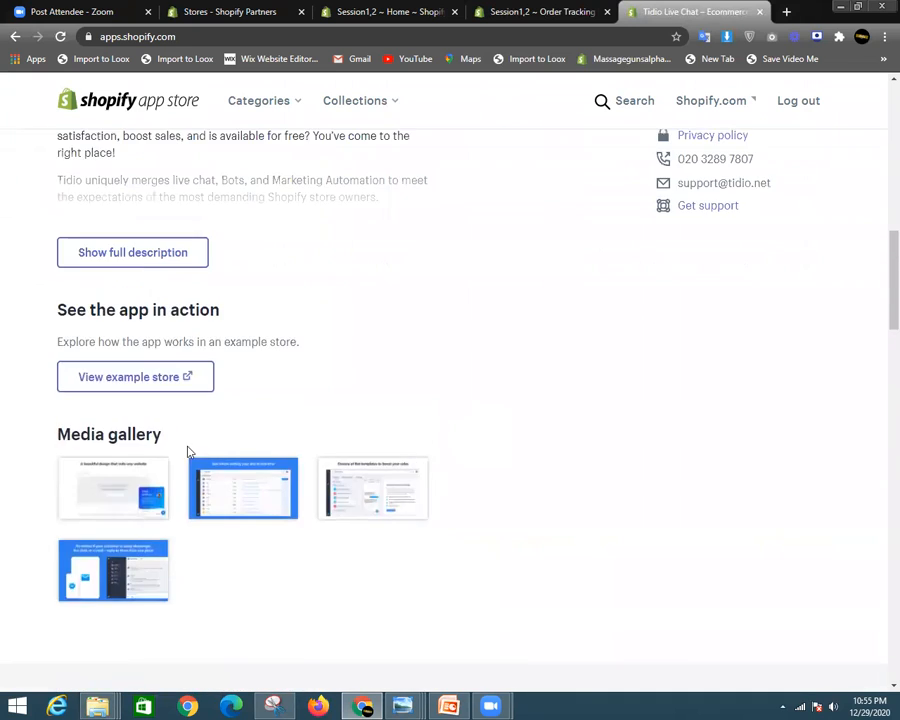
pyautogui.click(165, 378)
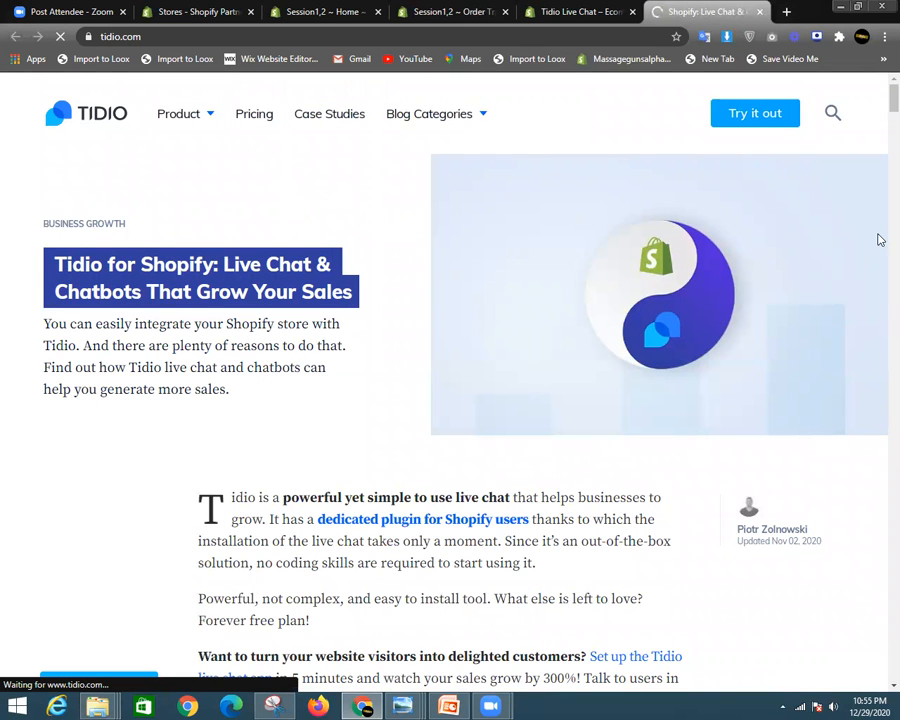
# - Read through the 'Tidio for Shopify' blog article and go to Tidio's 'Try it out' sign-up page
pyautogui.scroll(-5, 420, 455)
pyautogui.scroll(-15, 400, 467)
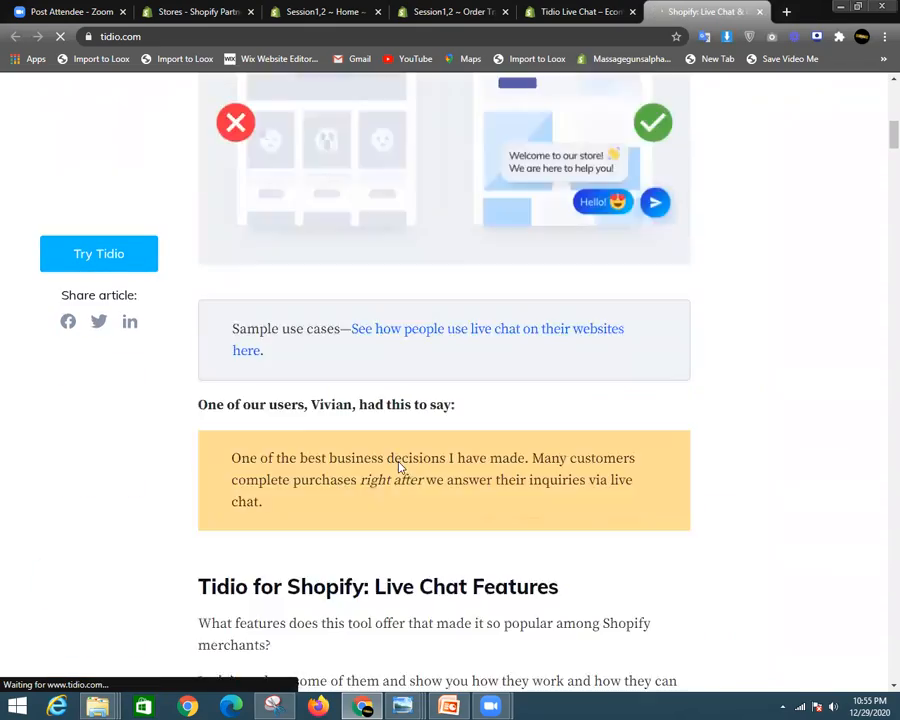
pyautogui.scroll(-12, 508, 505)
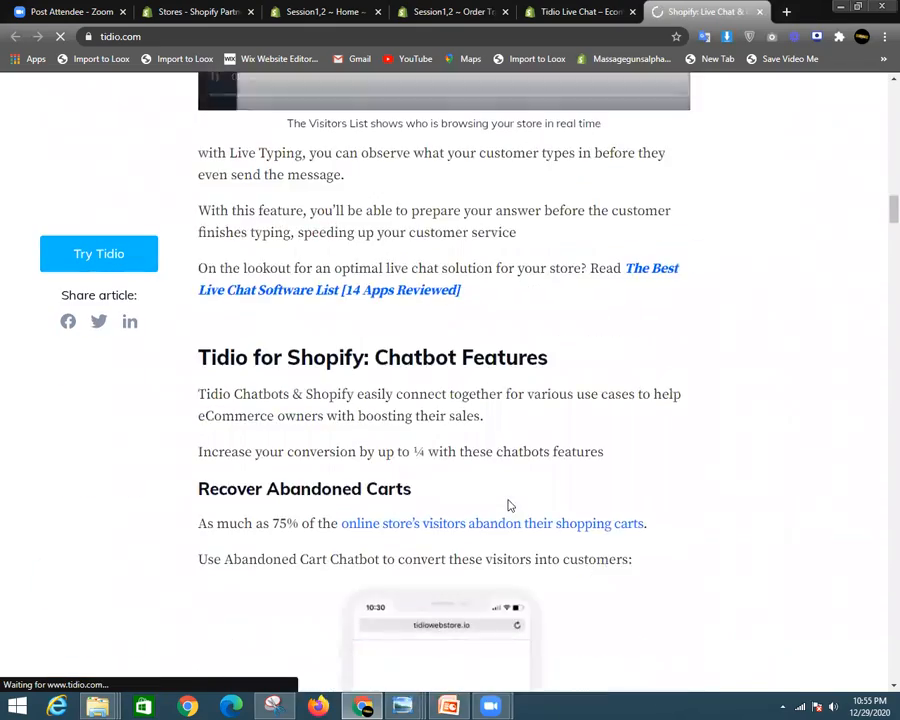
pyautogui.scroll(12, 508, 505)
pyautogui.scroll(10, 508, 505)
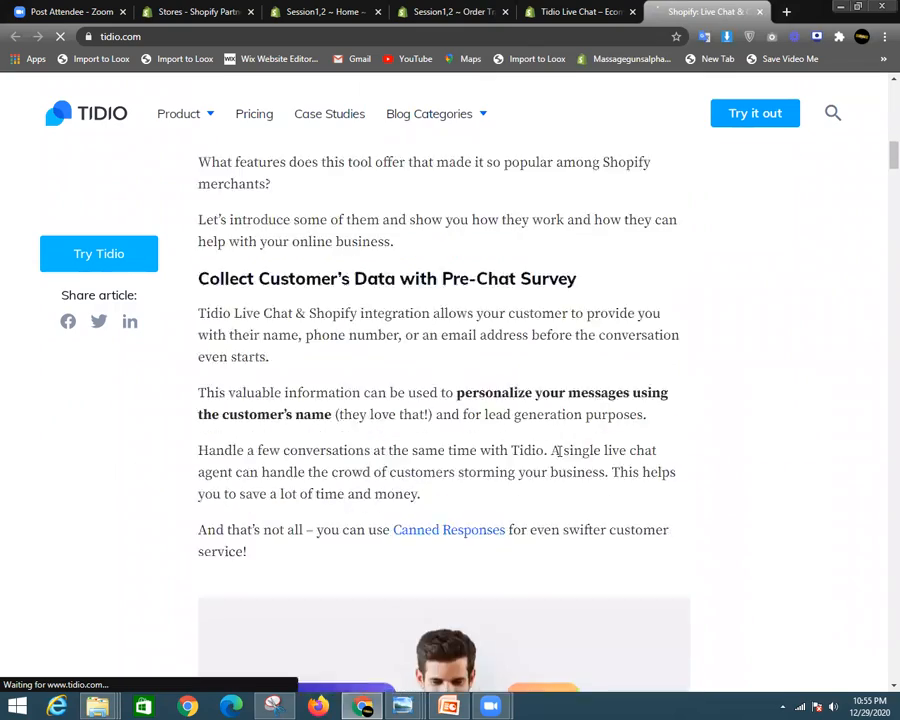
pyautogui.scroll(-5, 540, 414)
pyautogui.scroll(-20, 502, 466)
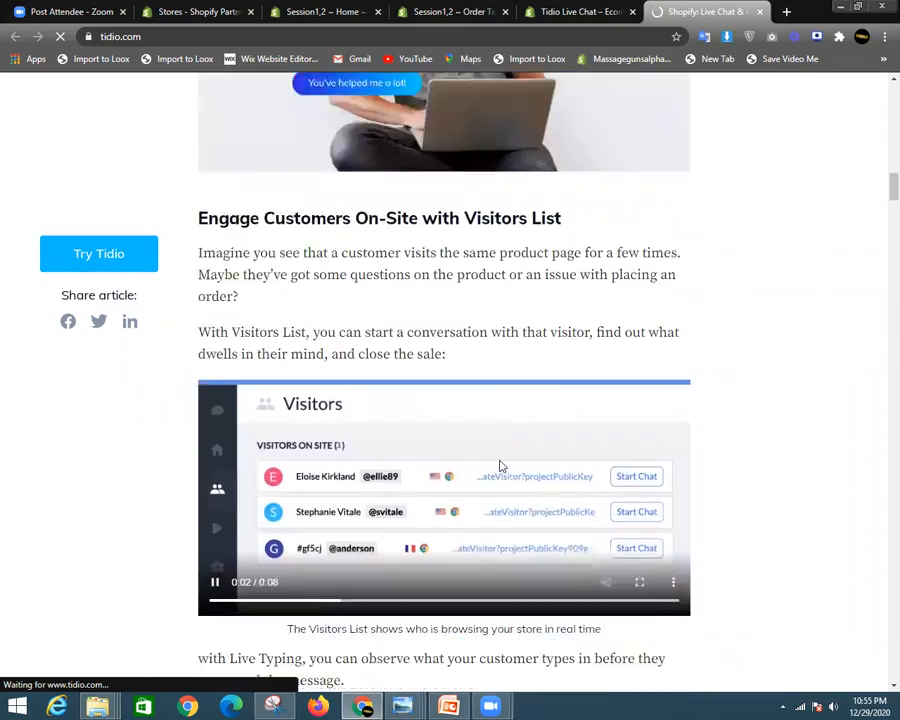
pyautogui.scroll(-5, 590, 480)
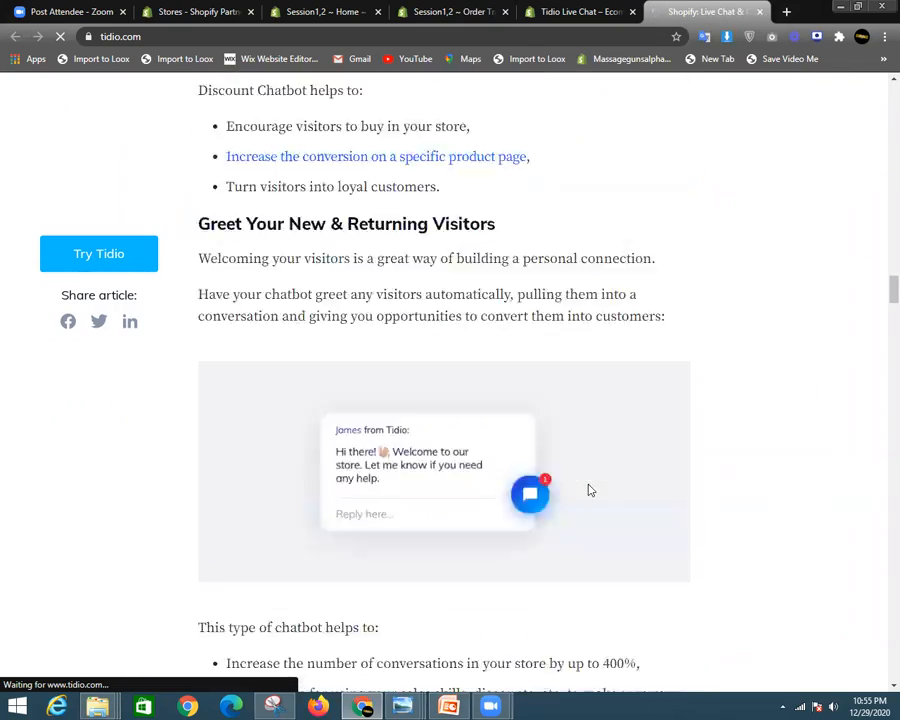
pyautogui.scroll(-5, 712, 483)
pyautogui.moveTo(878, 334); pyautogui.dragTo(878, 95)
pyautogui.scroll(7, 639, 482)
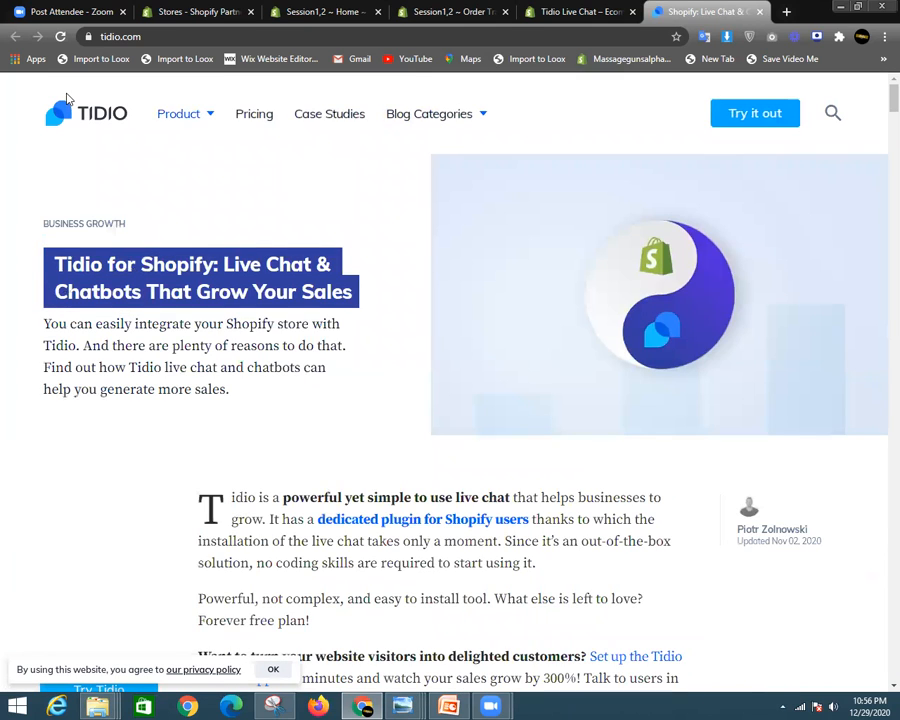
pyautogui.click(754, 115)
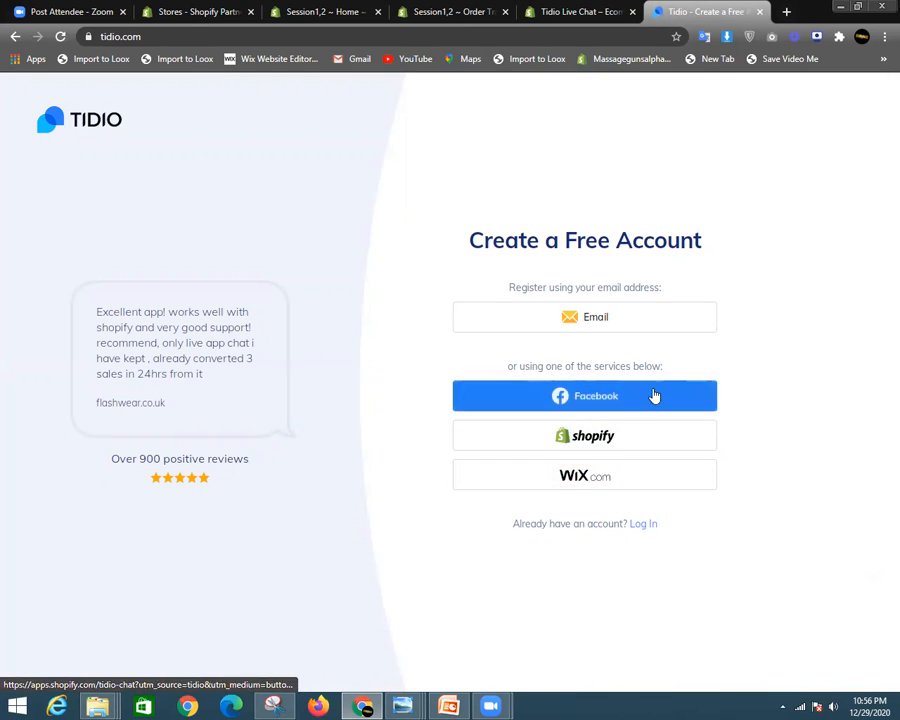
# - Revisit the Tidio listing, reopen the example store tab, and return to the Create a Free Account page
pyautogui.click(580, 11)
pyautogui.scroll(-2, 305, 498)
pyautogui.scroll(2, 310, 500)
pyautogui.click(168, 373)
pyautogui.click(733, 12)
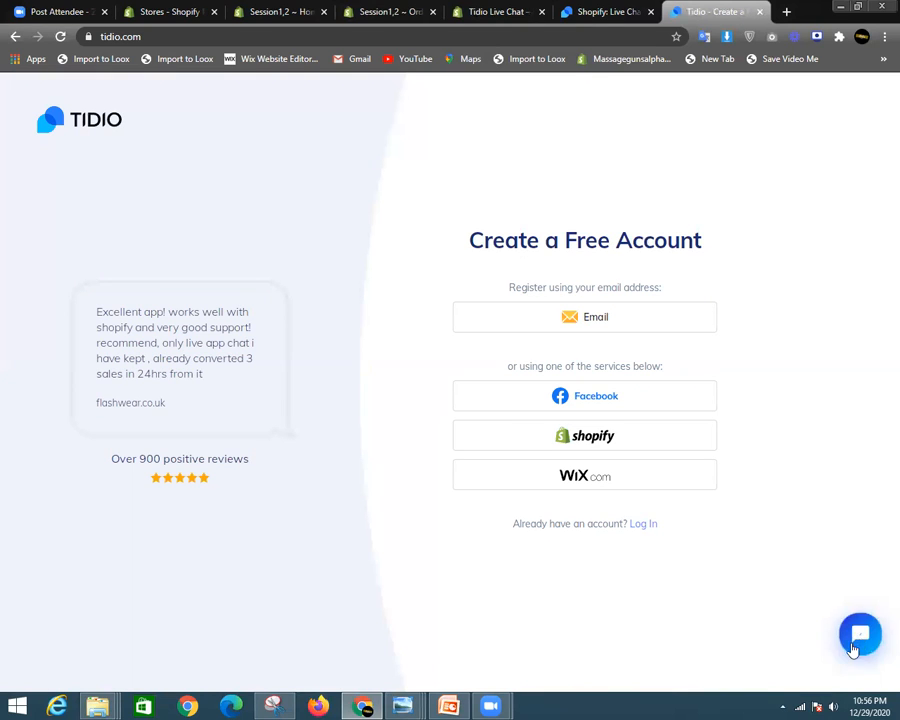
# - Start the site's live support chat by entering an e-mail address and accepting the data consent
pyautogui.click(869, 643)
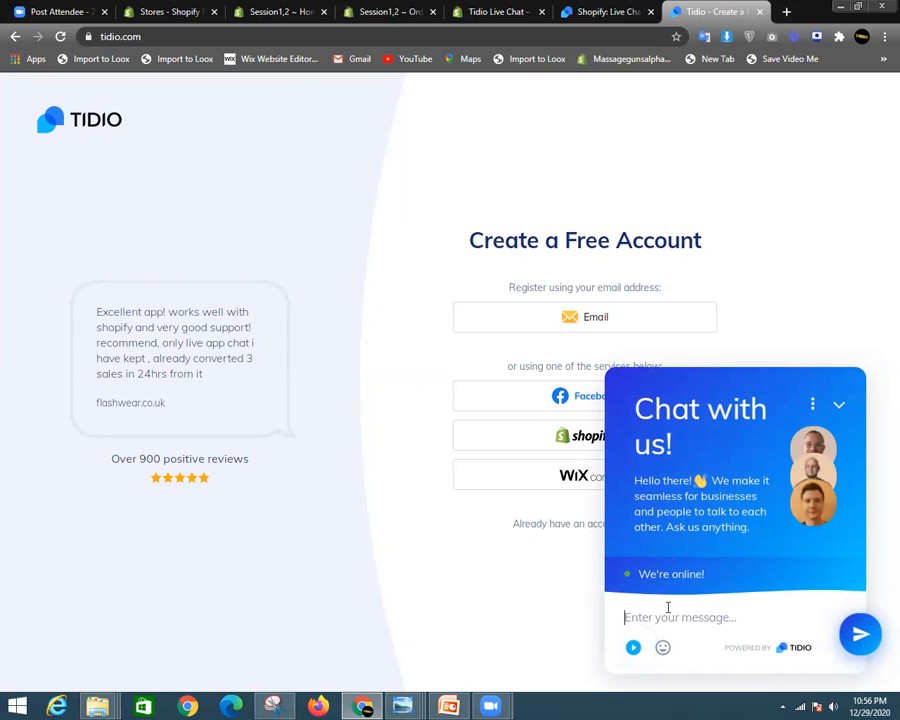
pyautogui.write('hi, how are you')
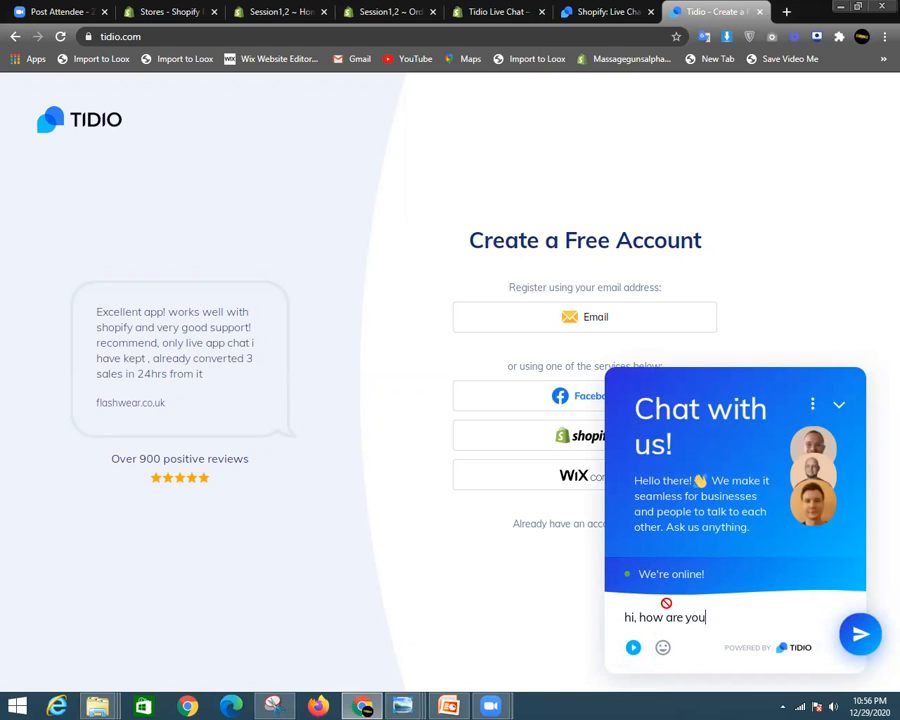
pyautogui.press('Return')
pyautogui.write('i need')
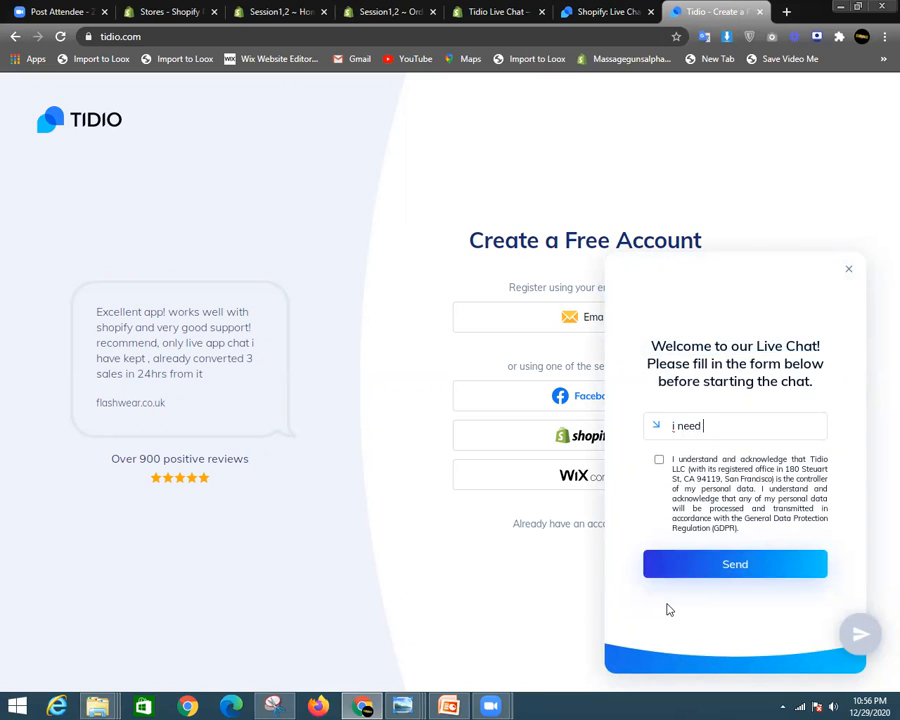
pyautogui.press('BackSpace')
pyautogui.press('BackSpace')
pyautogui.press('BackSpace')
pyautogui.press('BackSpace')
pyautogui.press('BackSpace')
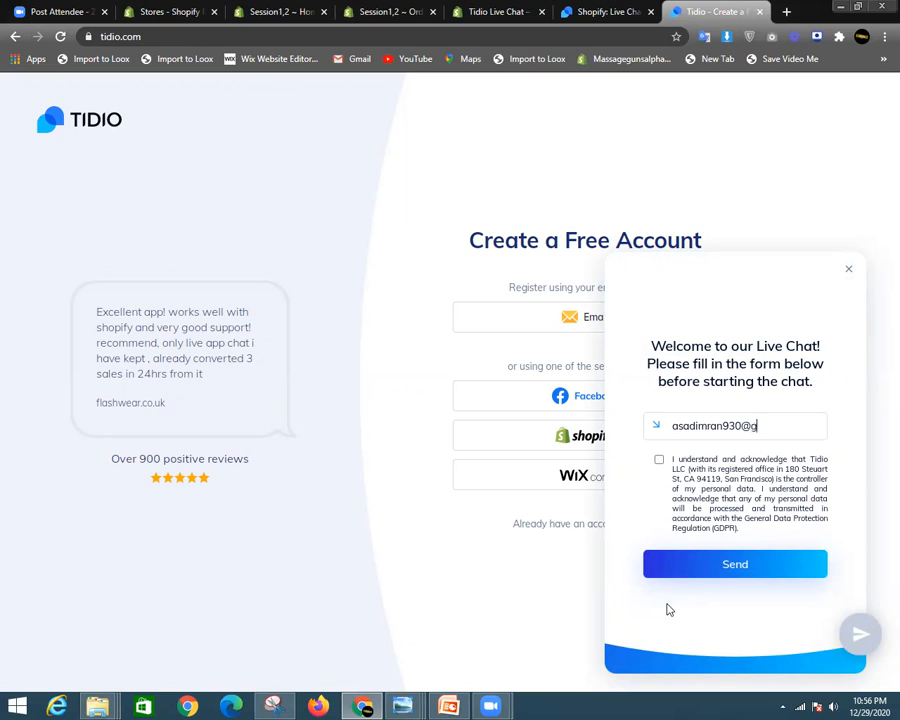
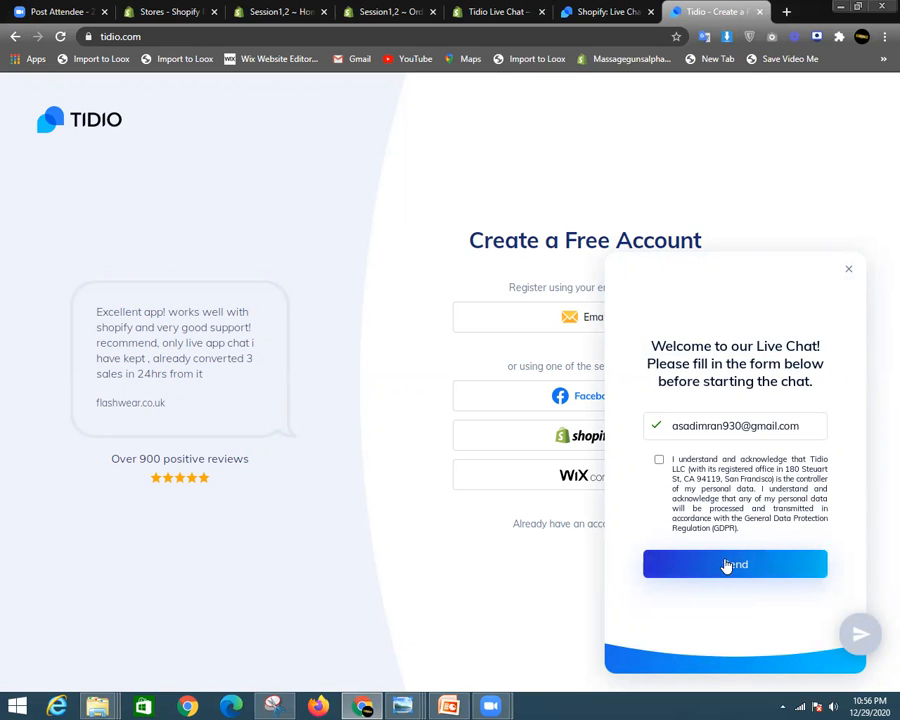
pyautogui.click(659, 459)
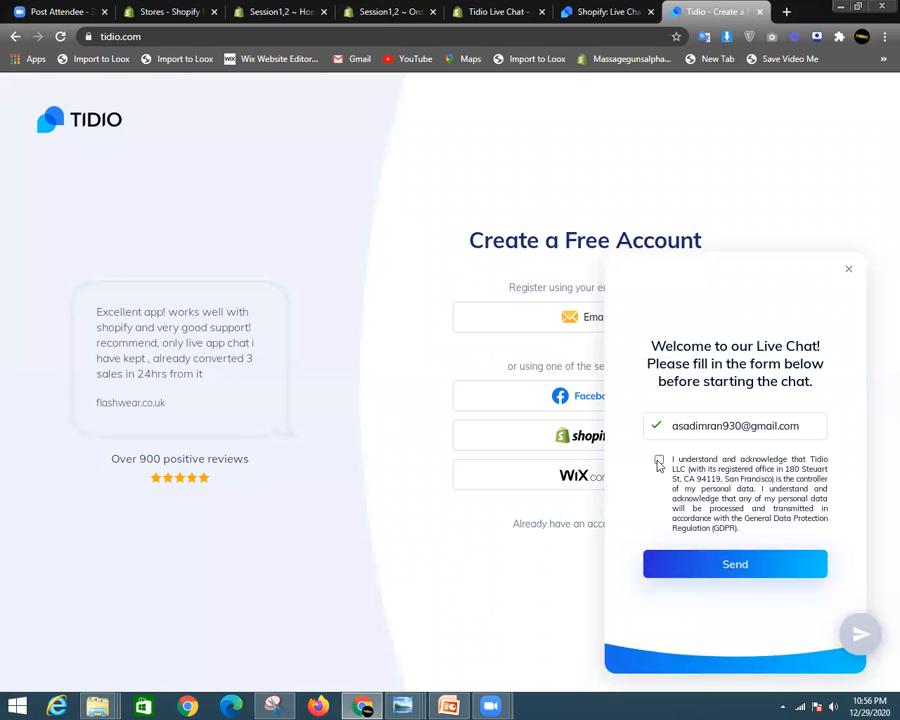
pyautogui.click(723, 566)
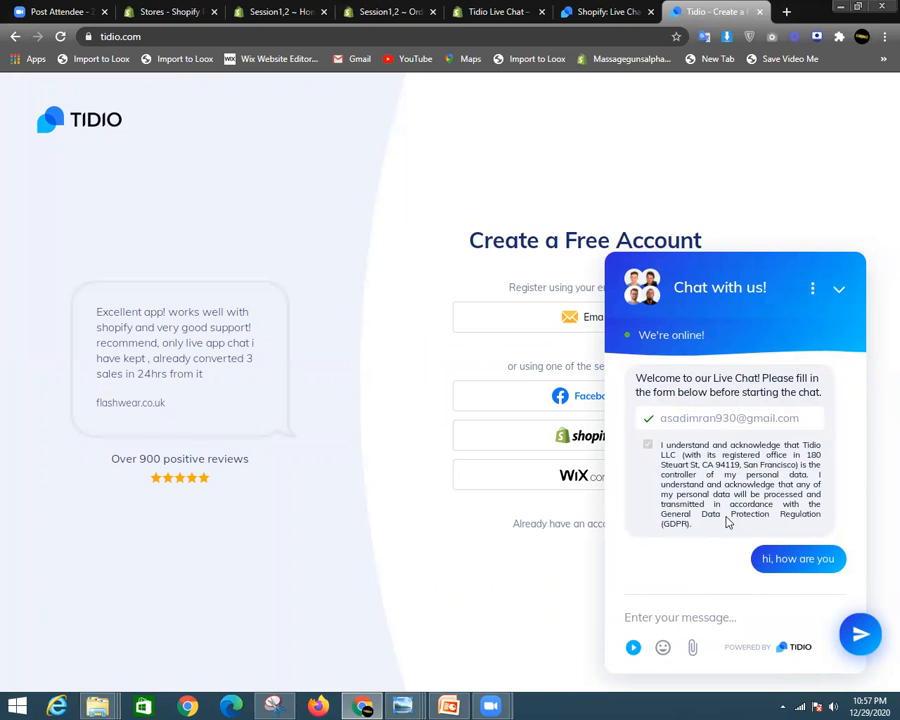
# - Send 'i need help', then 'its okay, My issues are resolved. Thanks', and collapse the chat
pyautogui.write('i need help')
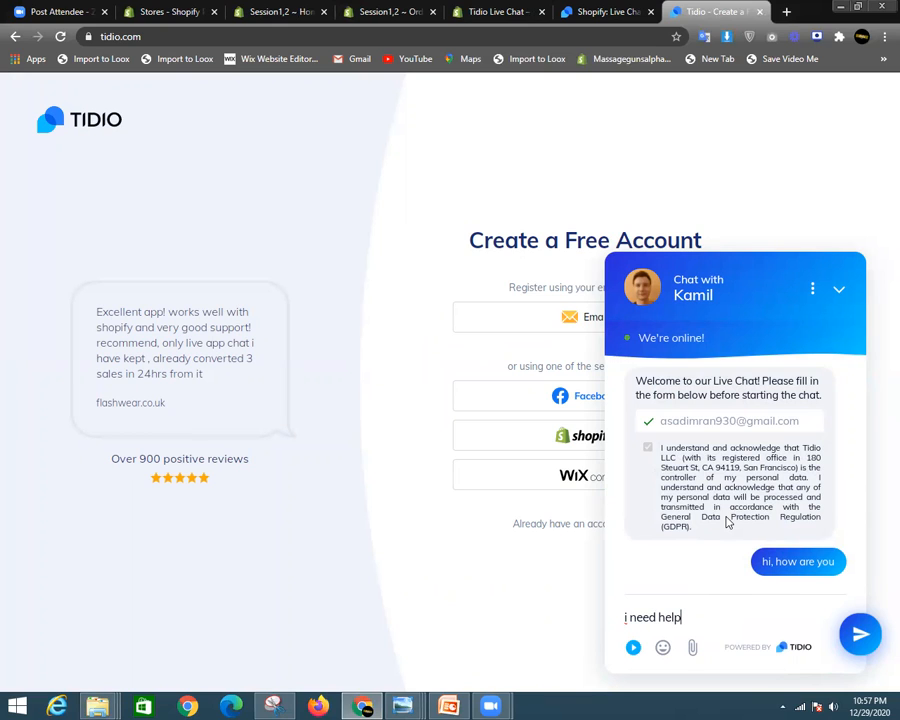
pyautogui.press('Return')
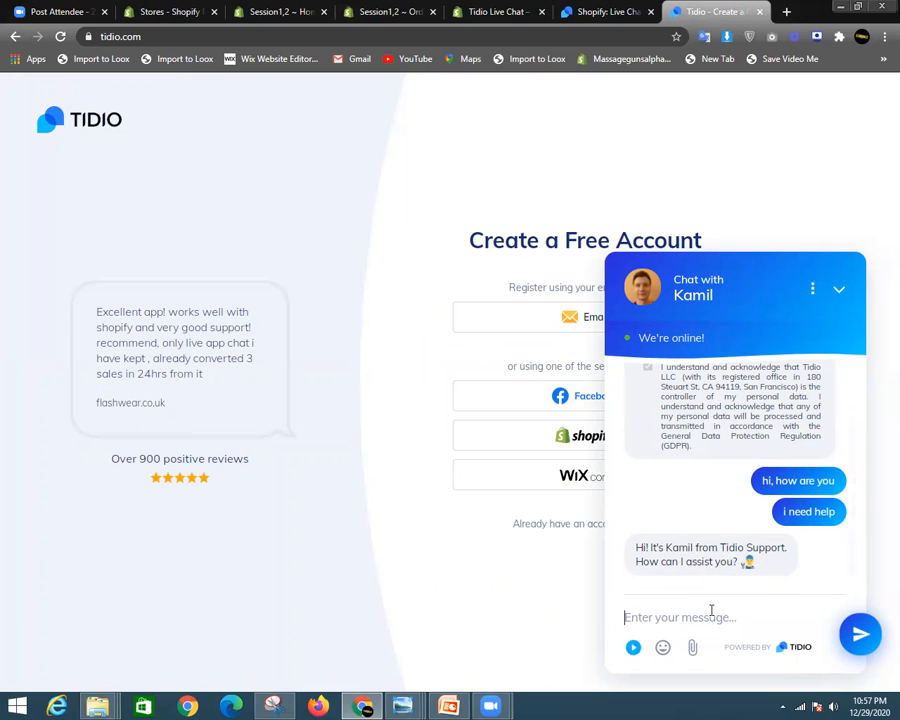
pyautogui.write('Y')
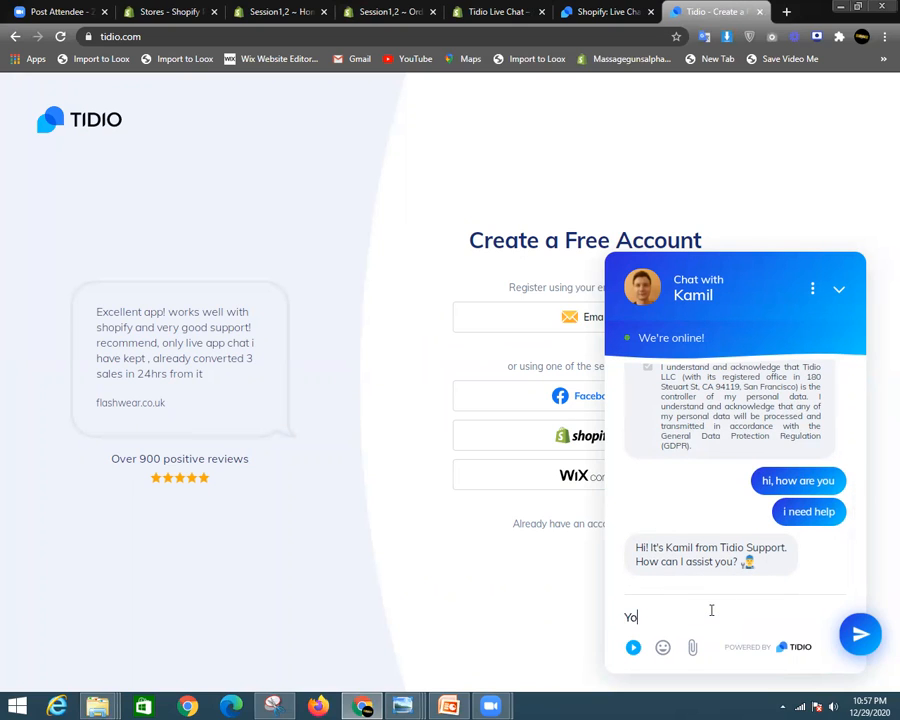
pyautogui.press('BackSpace')
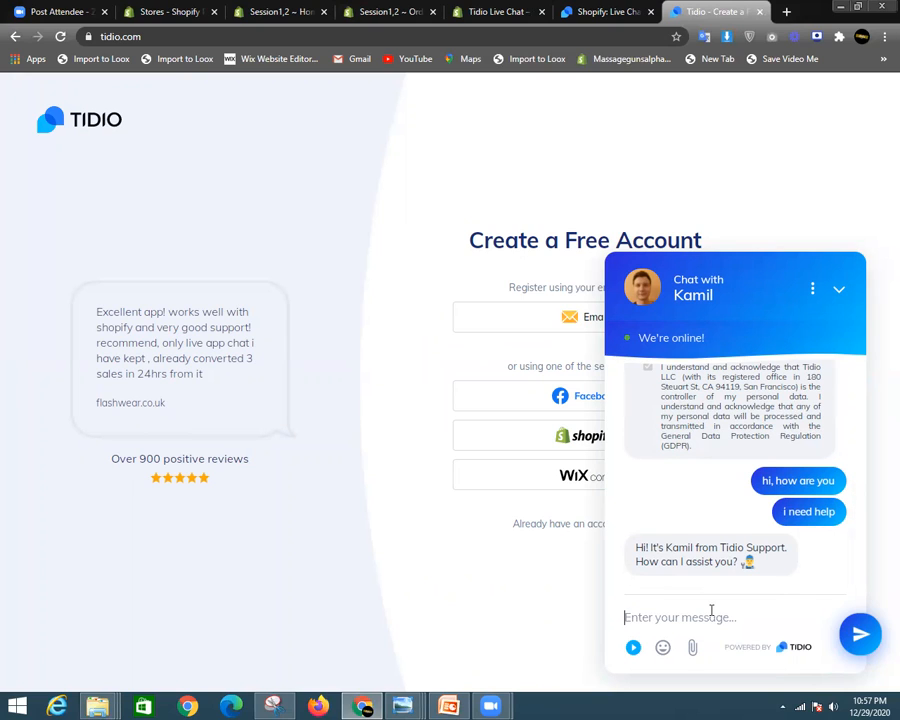
pyautogui.write('its okay')
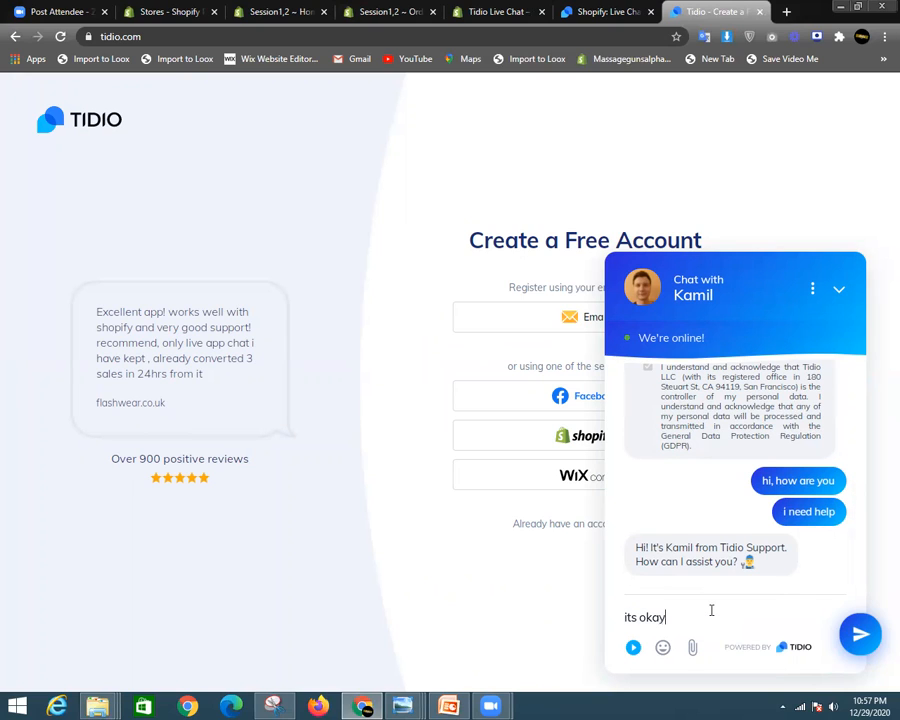
pyautogui.write(', My issues are resolved.')
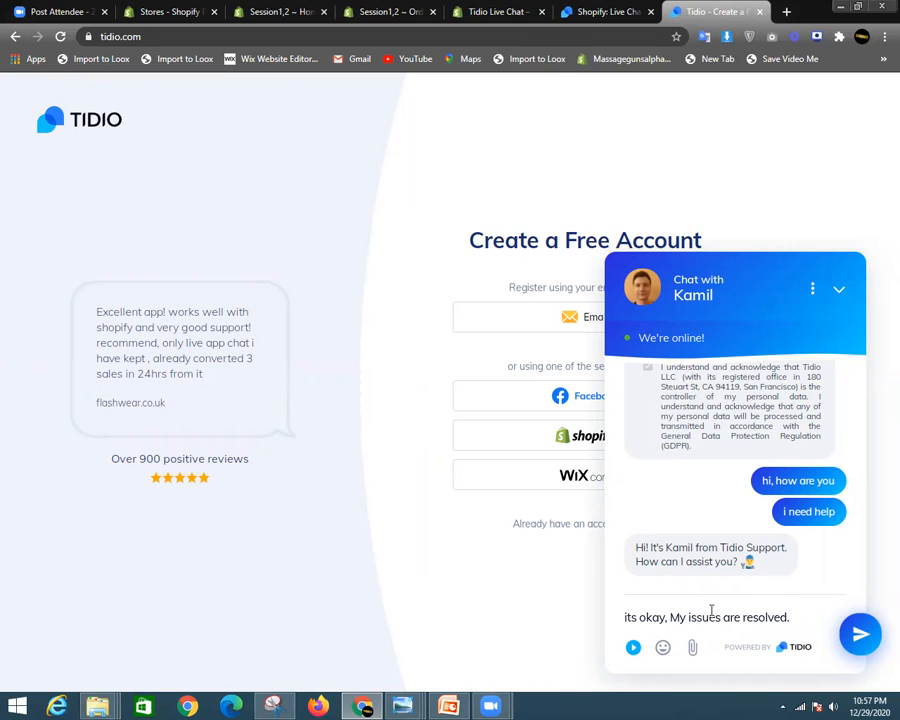
pyautogui.write('ank')
pyautogui.press('Return')
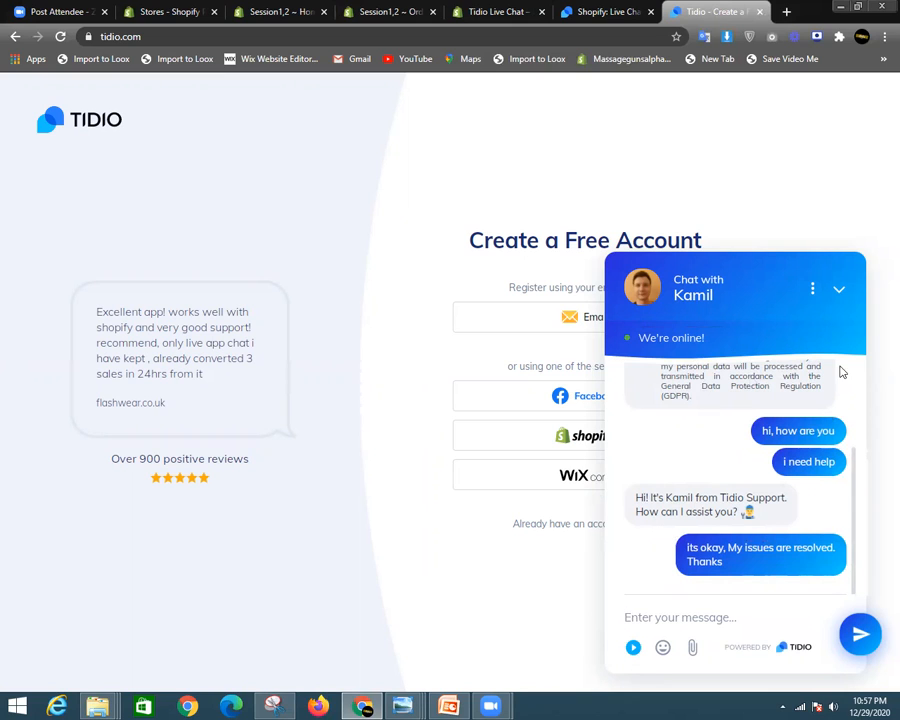
pyautogui.click(839, 291)
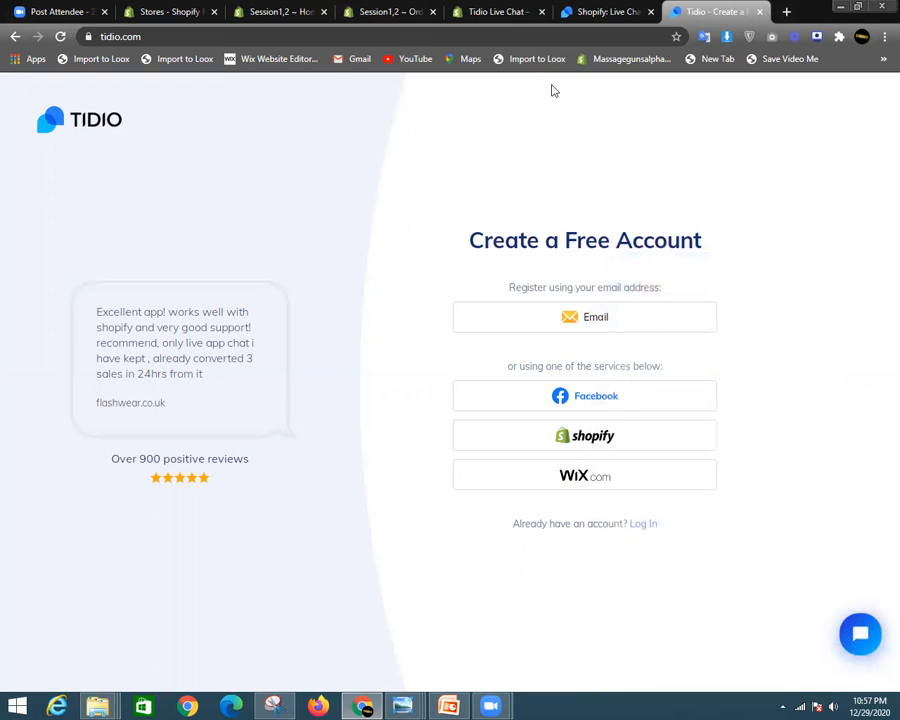
# - Close the Tidio sign-up tab and return to the Tidio Live Chat app listing
pyautogui.click(760, 12)
pyautogui.click(596, 14)
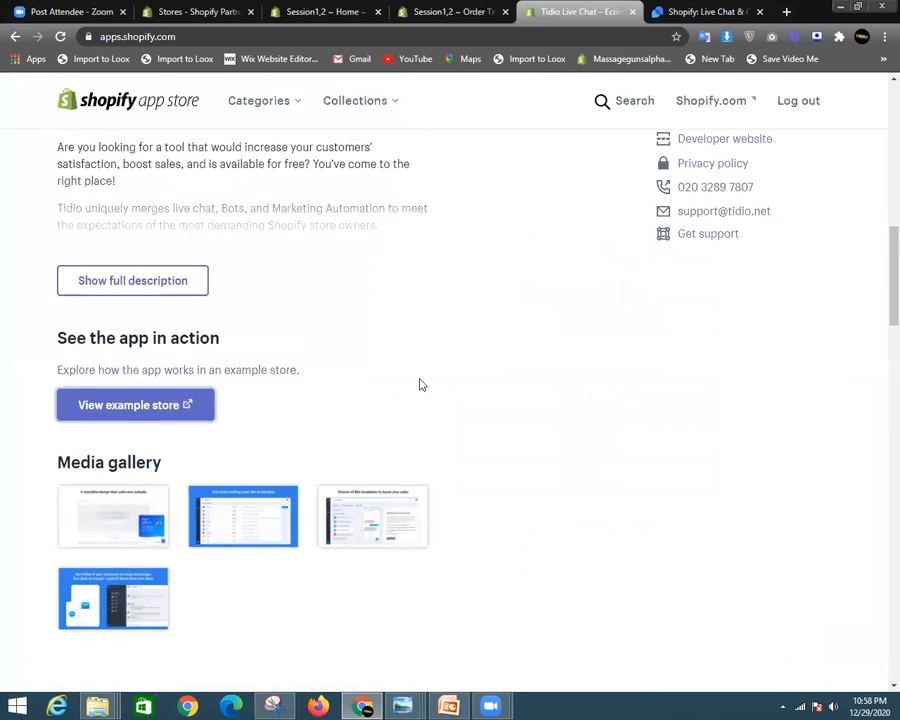
pyautogui.scroll(10, 420, 385)
pyautogui.scroll(2, 420, 383)
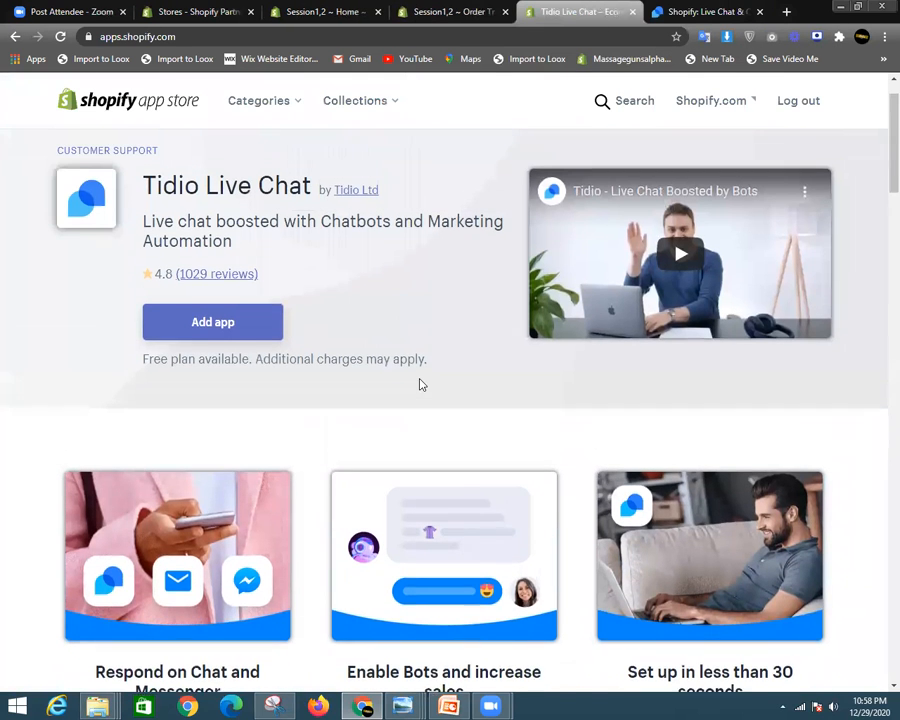
pyautogui.moveTo(880, 162); pyautogui.dragTo(880, 312)
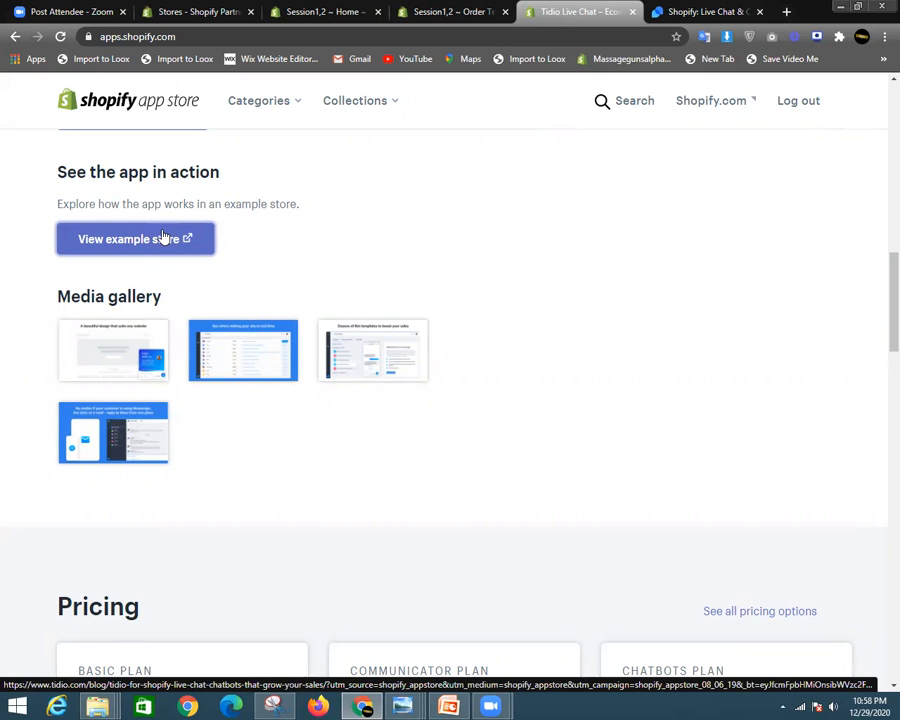
# - Review the pricing plans, noting the Basic Plan's Messenger and Email Integration features
pyautogui.scroll(-5, 407, 303)
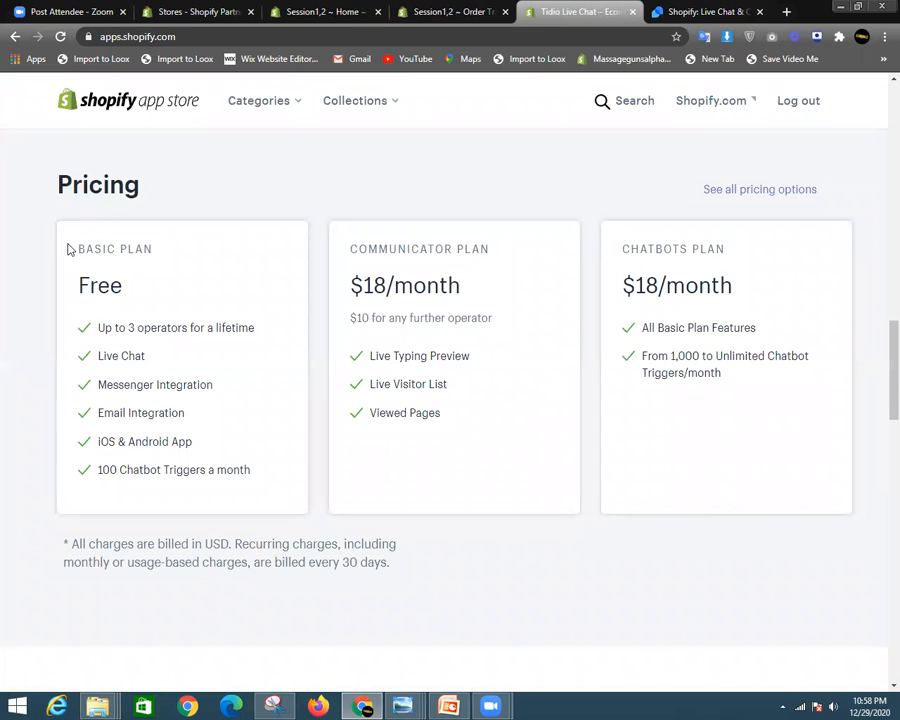
pyautogui.moveTo(78, 249); pyautogui.dragTo(138, 249)
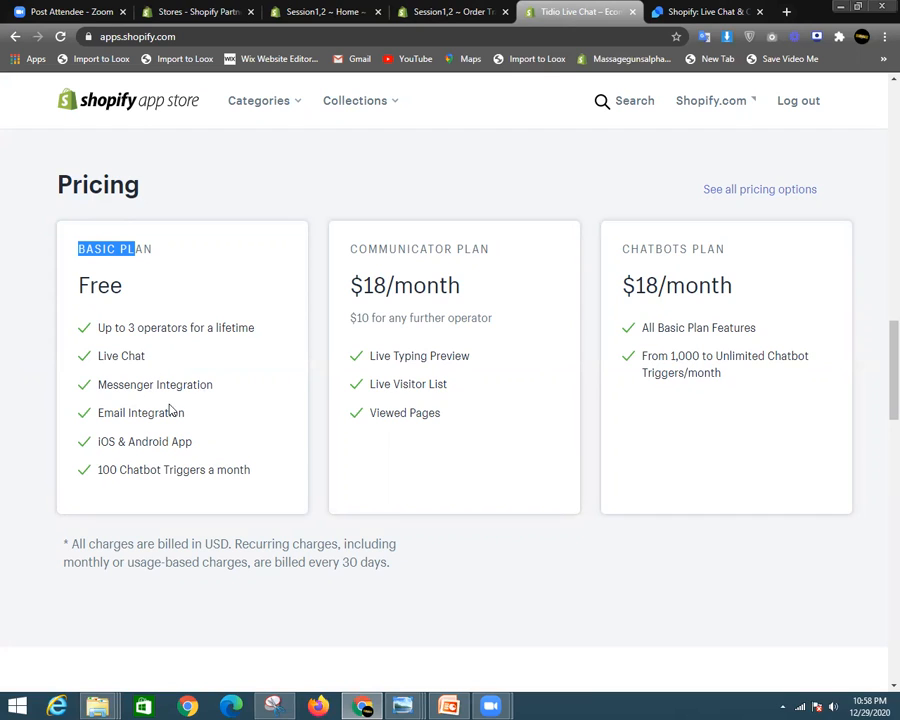
pyautogui.moveTo(107, 385); pyautogui.dragTo(213, 384)
pyautogui.moveTo(114, 410); pyautogui.dragTo(148, 410)
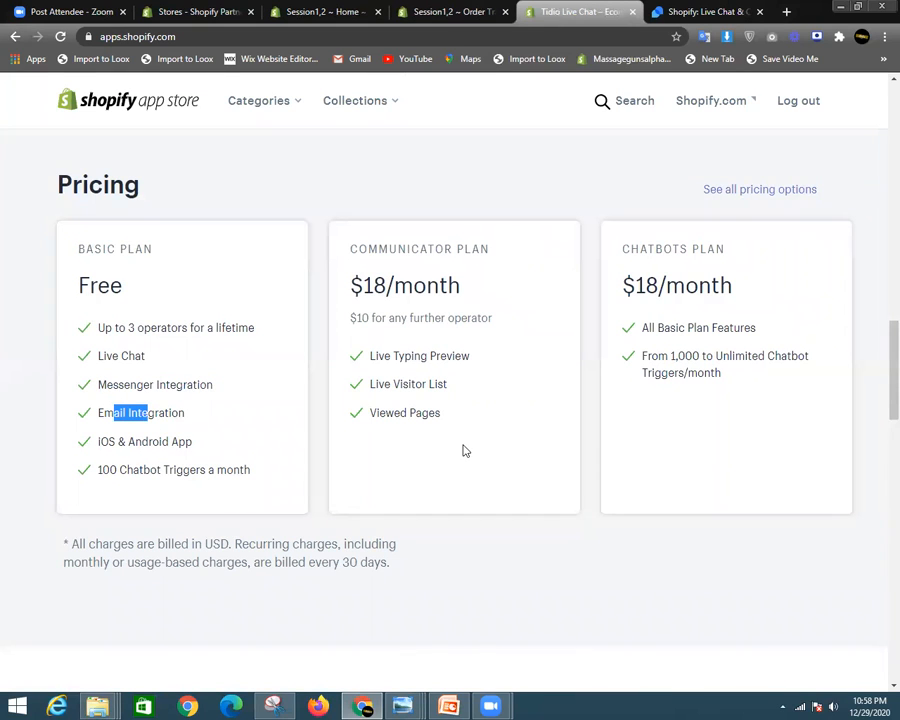
pyautogui.scroll(15, 462, 448)
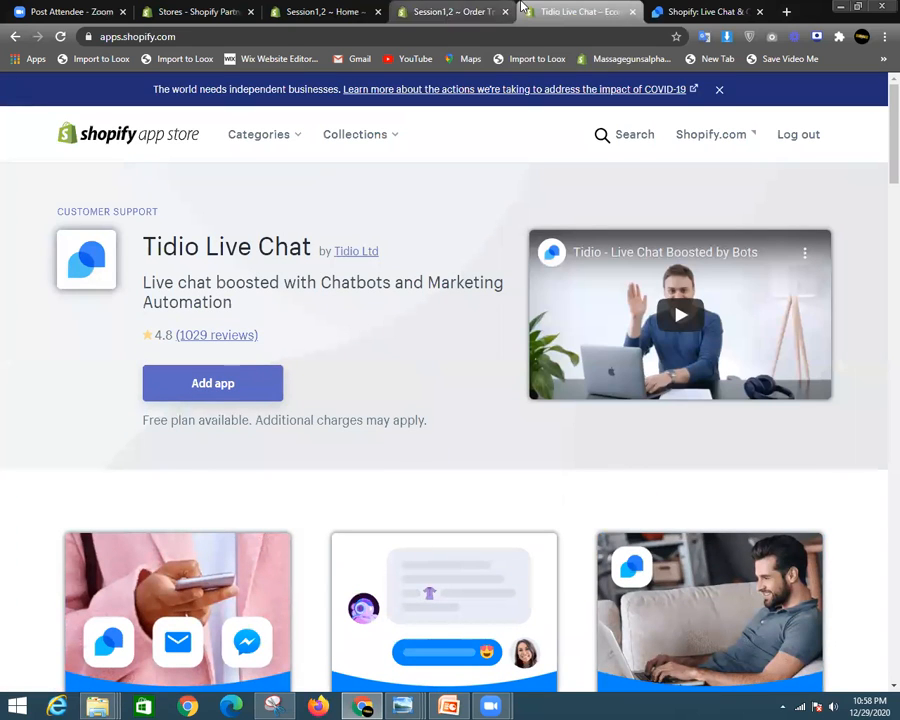
# - Add Tidio Live Chat and approve its installation on the Session1,2 store
pyautogui.click(240, 395)
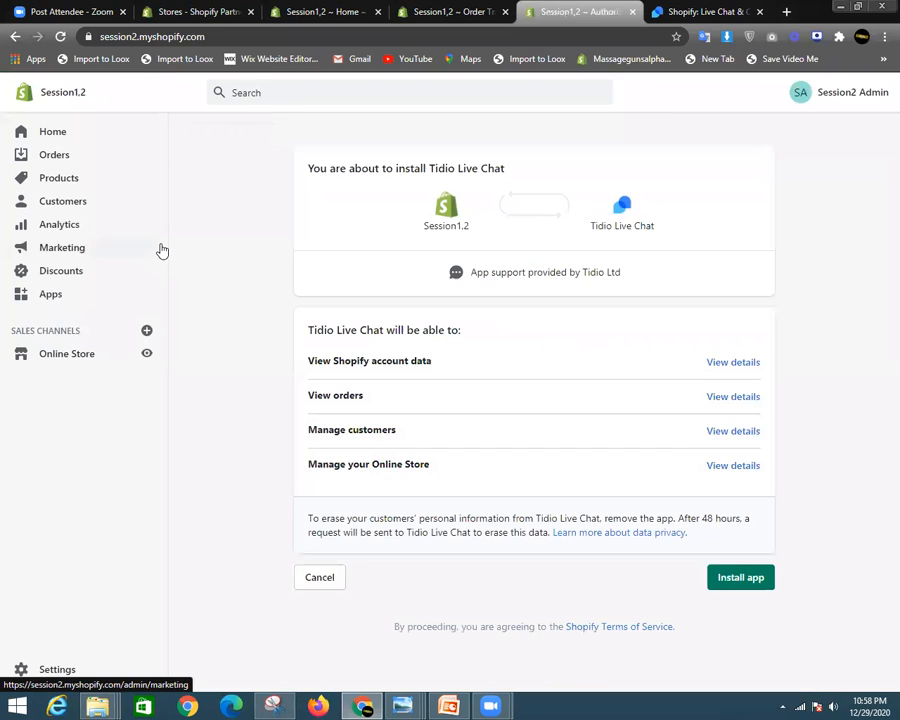
pyautogui.click(739, 586)
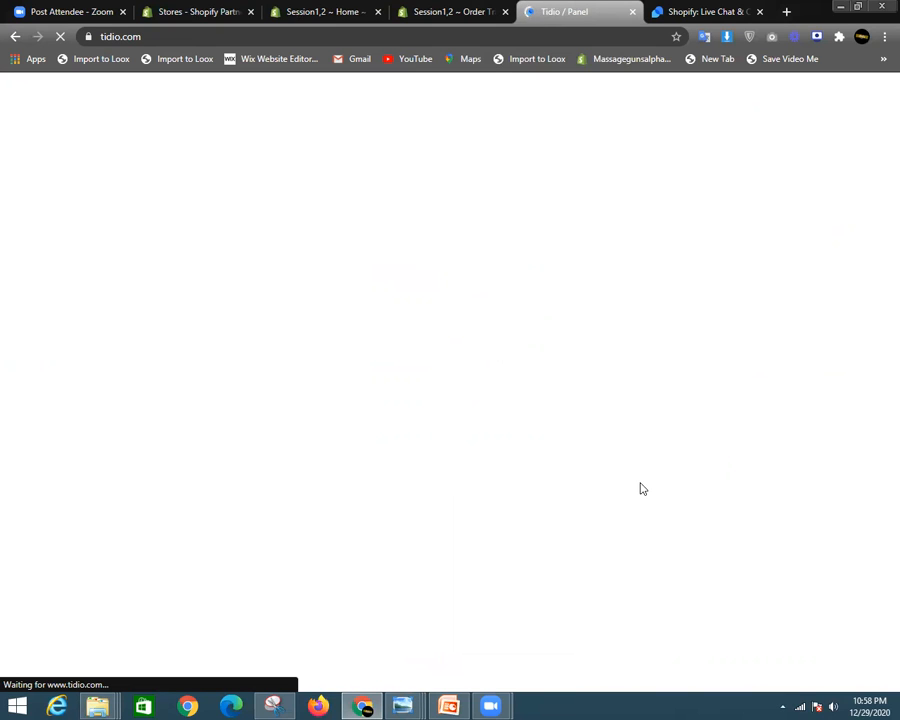
# - Fill in the Your name field with the operator's name
pyautogui.click(490, 10)
pyautogui.click(536, 9)
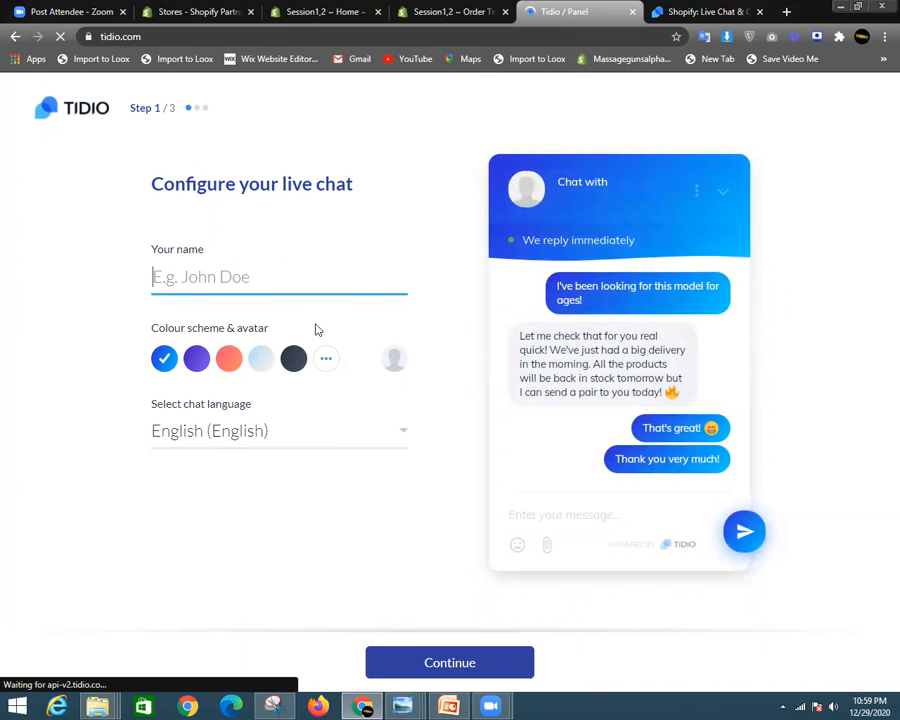
pyautogui.write('John')
pyautogui.press('BackSpace')
pyautogui.press('BackSpace')
pyautogui.press('BackSpace')
pyautogui.press('BackSpace')
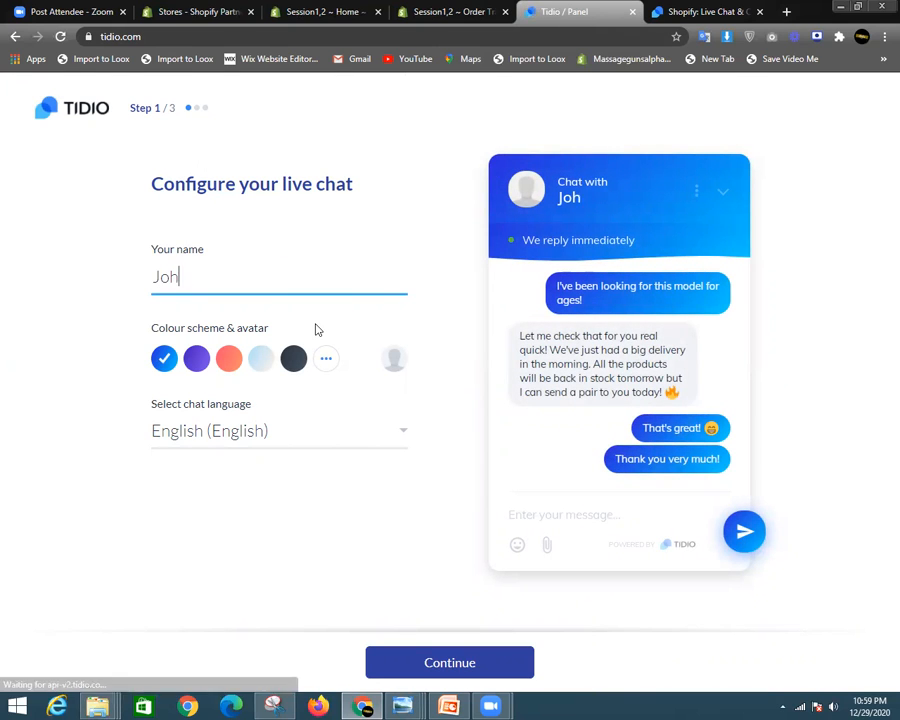
pyautogui.write('Asad')
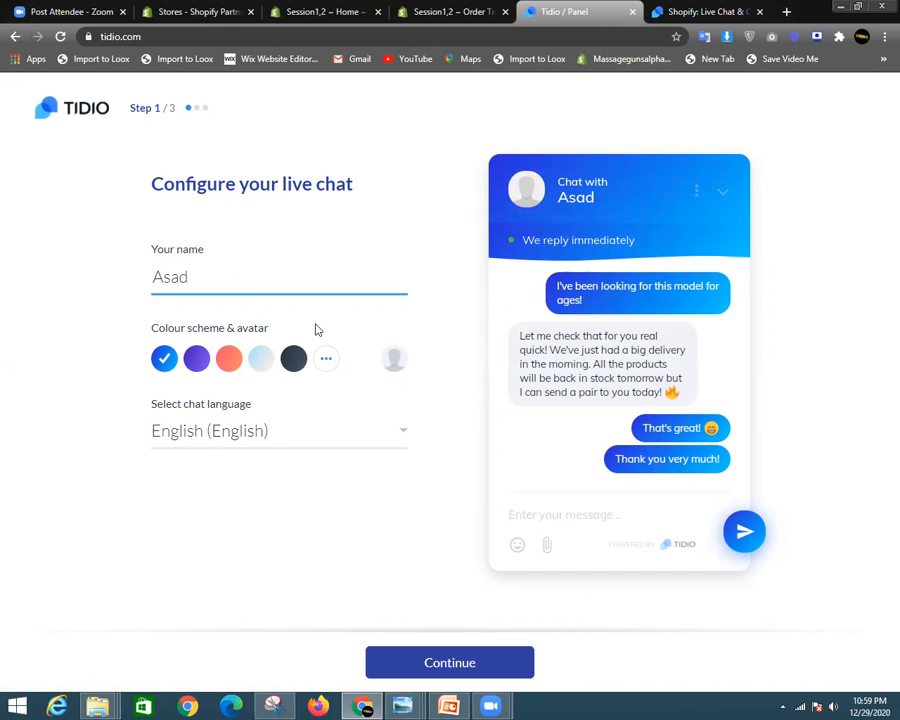
# - Pick the black colour scheme from the full palette and continue to account information
pyautogui.click(198, 357)
pyautogui.click(228, 357)
pyautogui.click(281, 363)
pyautogui.click(326, 360)
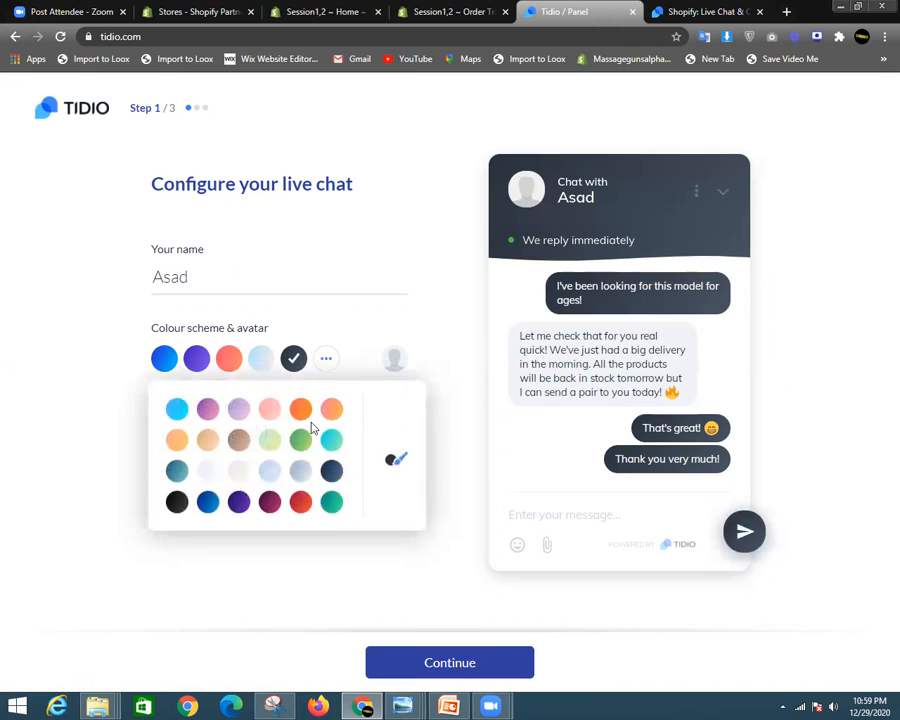
pyautogui.click(179, 503)
pyautogui.click(402, 333)
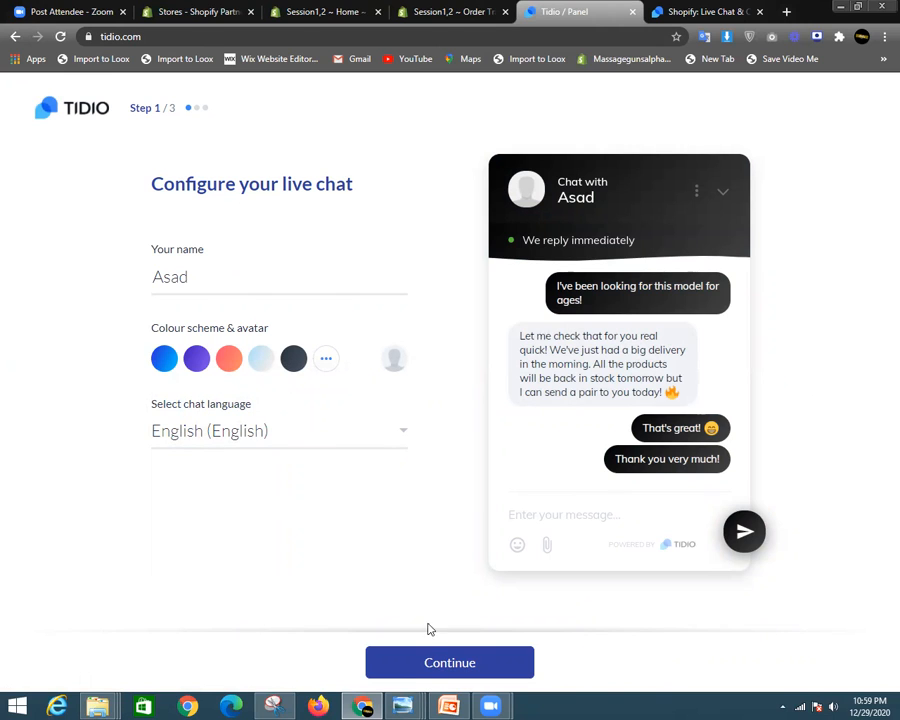
pyautogui.click(434, 658)
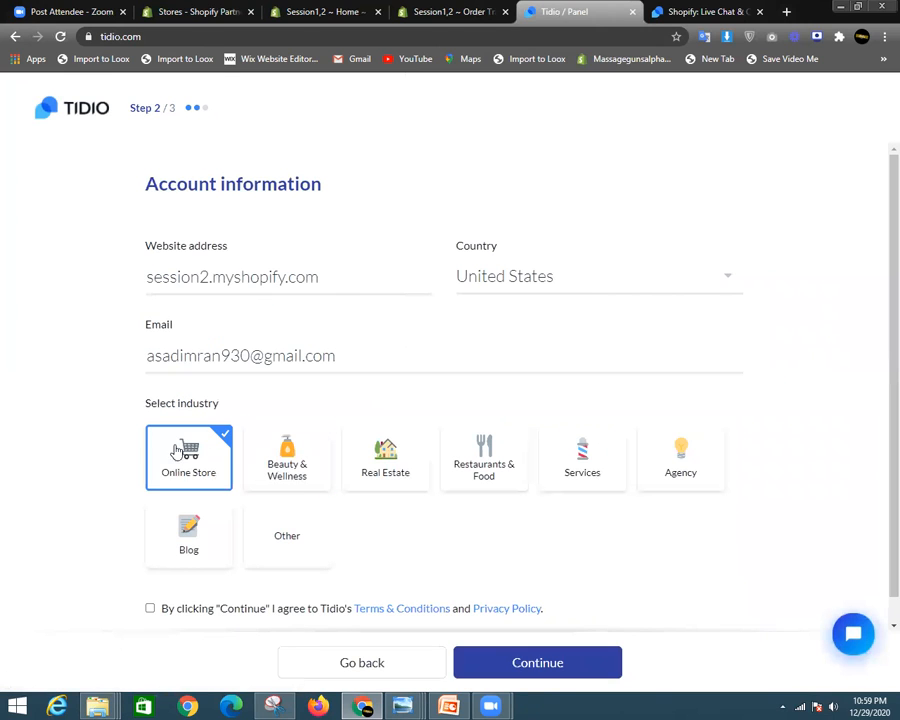
# - Correct the e-mail address in the account information form and resubmit it
pyautogui.click(287, 278)
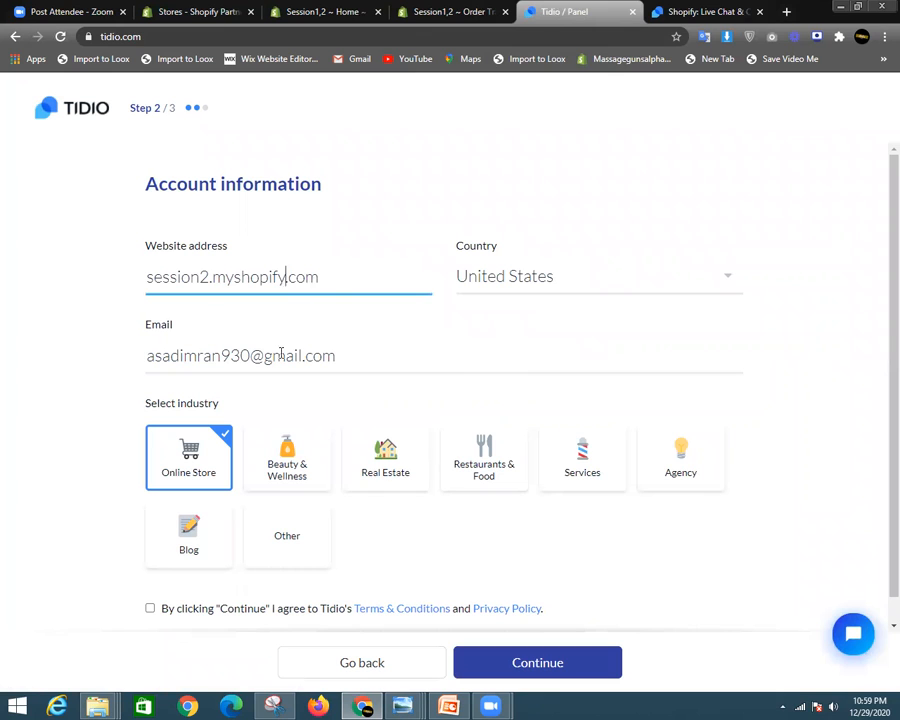
pyautogui.click(555, 662)
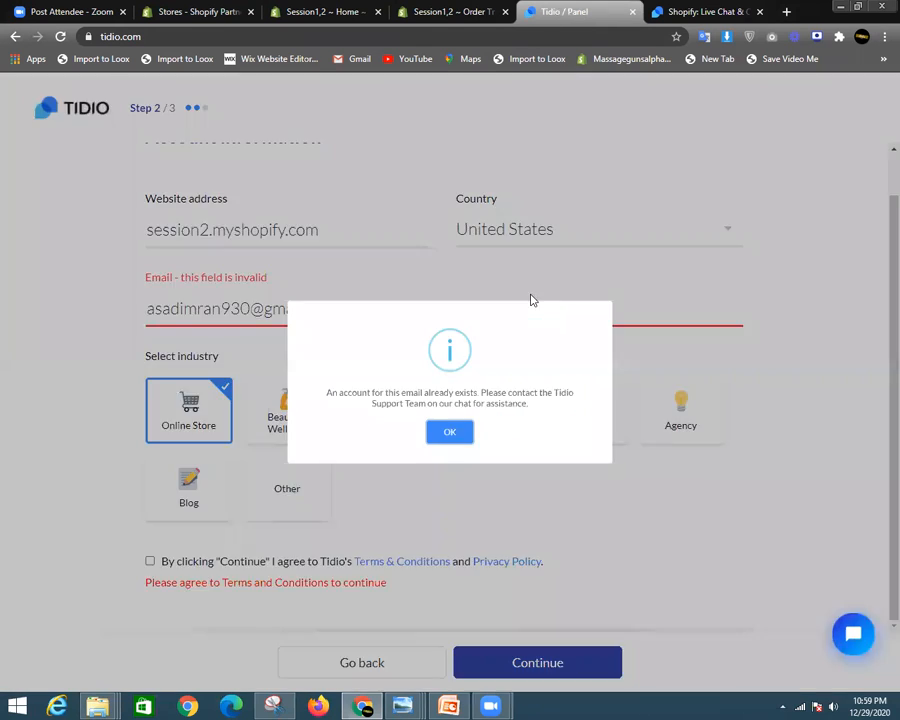
pyautogui.click(451, 447)
pyautogui.click(288, 308)
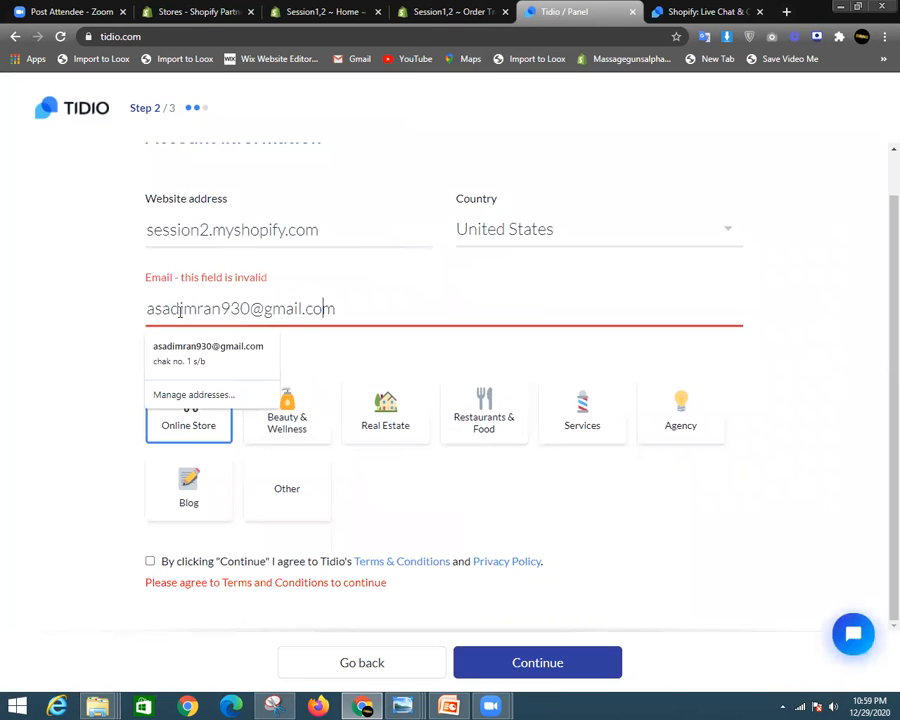
pyautogui.moveTo(363, 309); pyautogui.dragTo(146, 309)
pyautogui.click(351, 298)
pyautogui.click(211, 353)
pyautogui.click(352, 301)
pyautogui.click(526, 667)
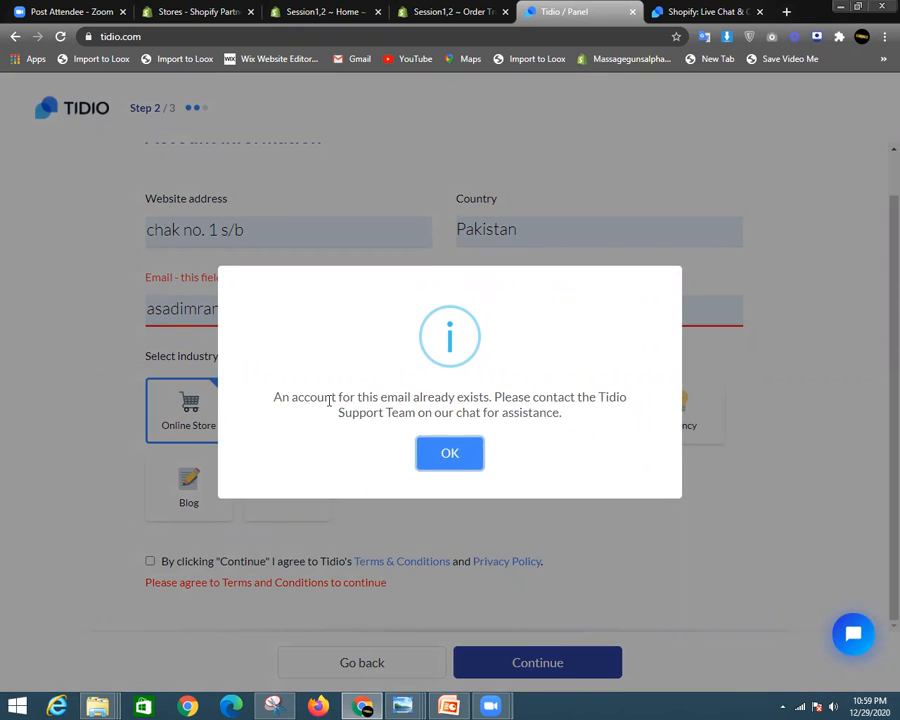
# - Dismiss the account-exists alert, agree to the terms, fix the e-mail, and continue to Step 3
pyautogui.moveTo(276, 397); pyautogui.dragTo(513, 404)
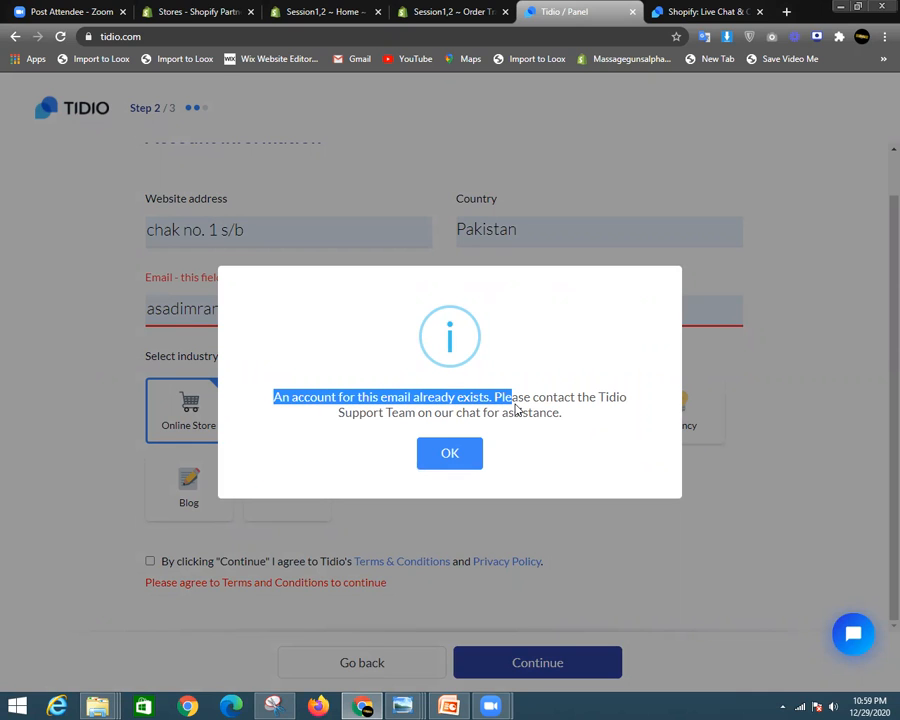
pyautogui.click(450, 455)
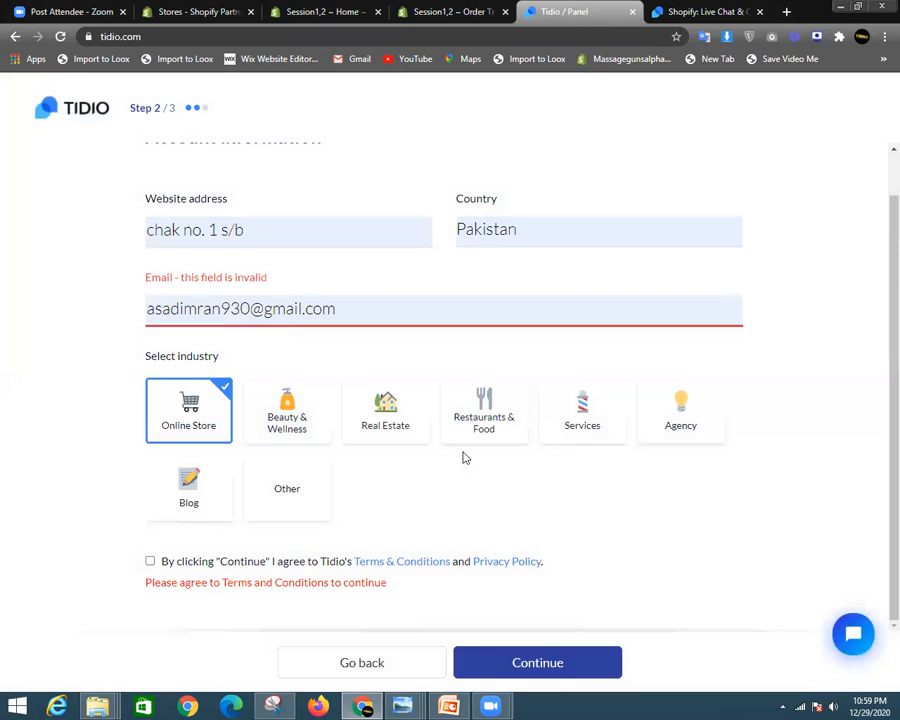
pyautogui.click(255, 561)
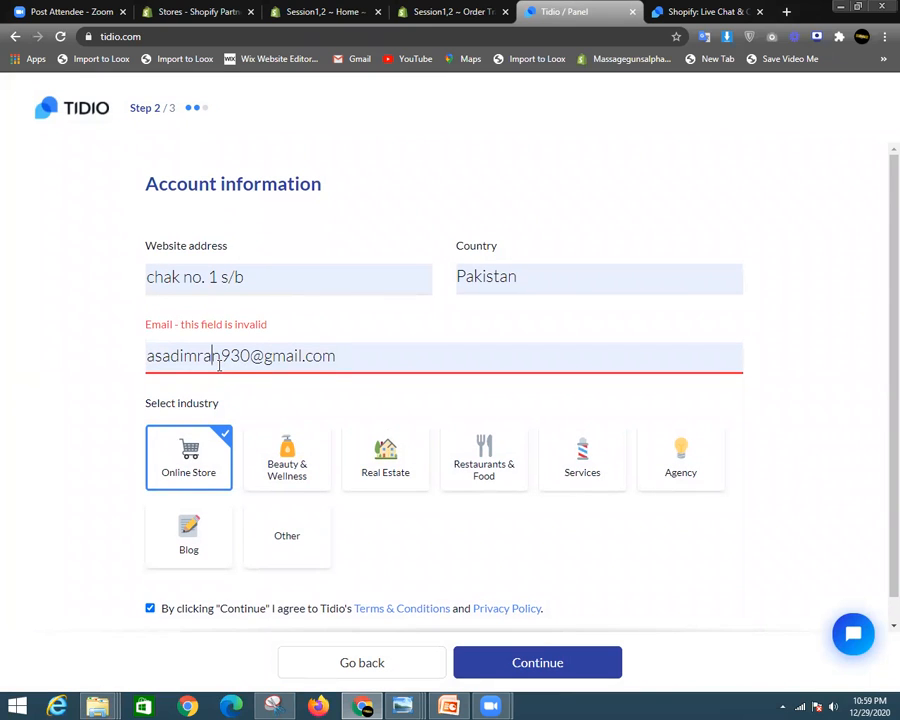
pyautogui.write('nn')
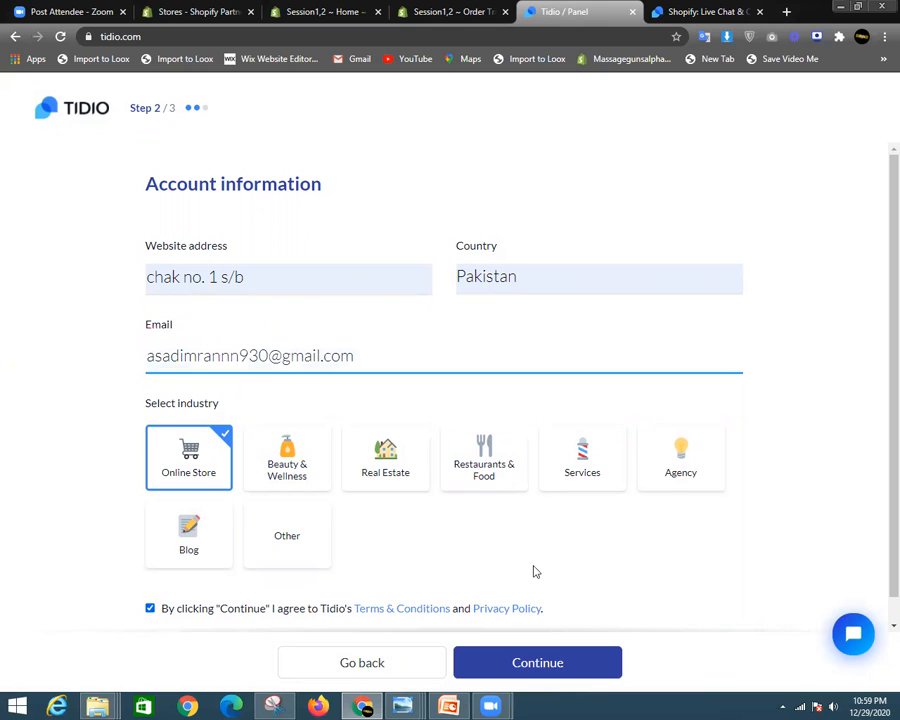
pyautogui.click(518, 672)
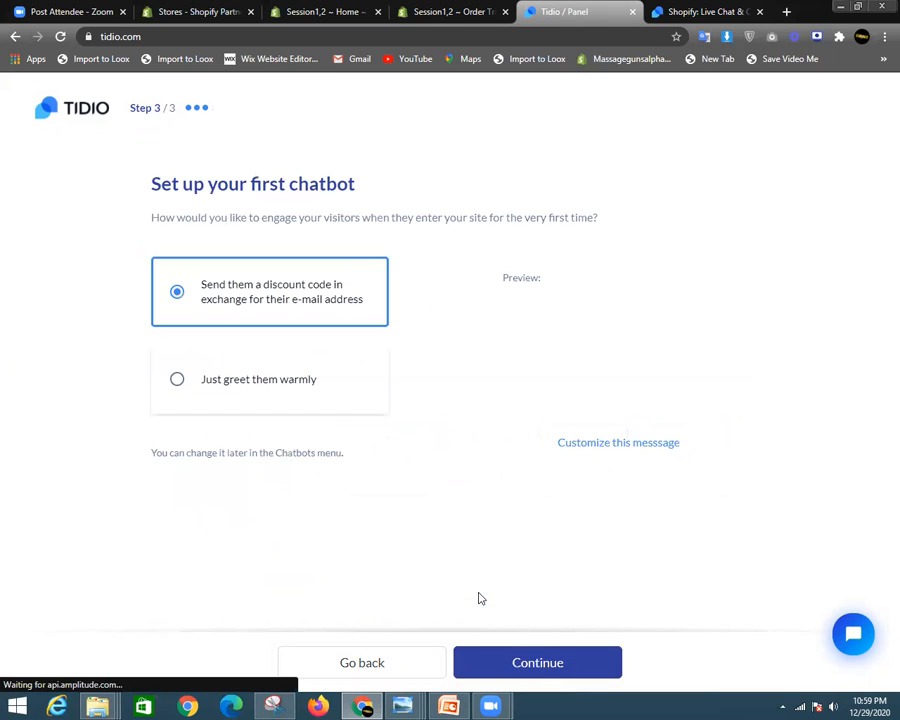
# - Set the first chatbot to 'Just greet them warmly' and clear the new password field
pyautogui.click(181, 385)
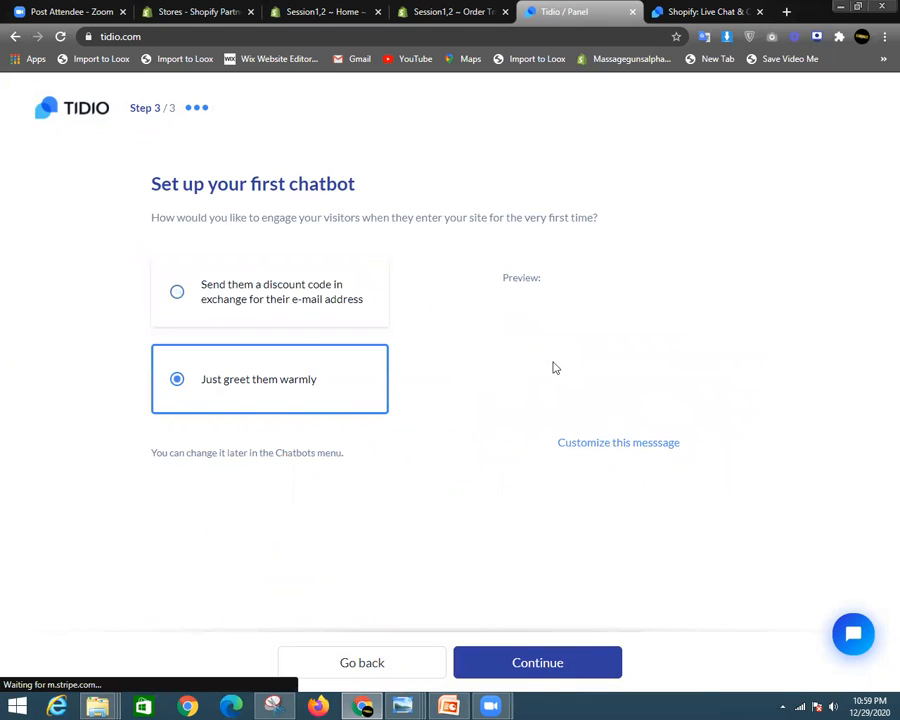
pyautogui.click(566, 671)
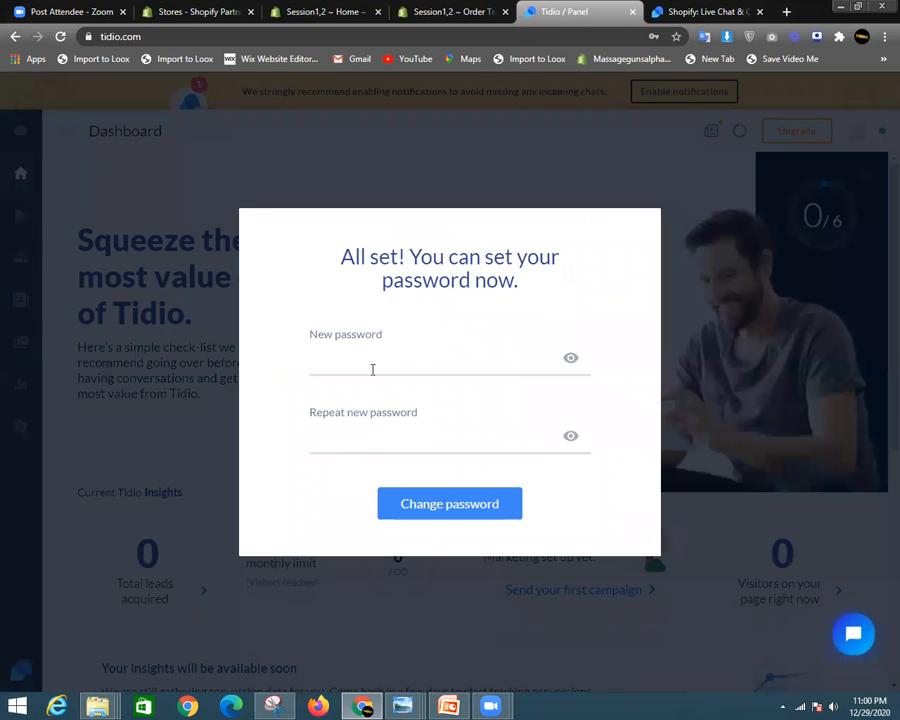
pyautogui.click(374, 366)
pyautogui.click(395, 397)
pyautogui.click(404, 448)
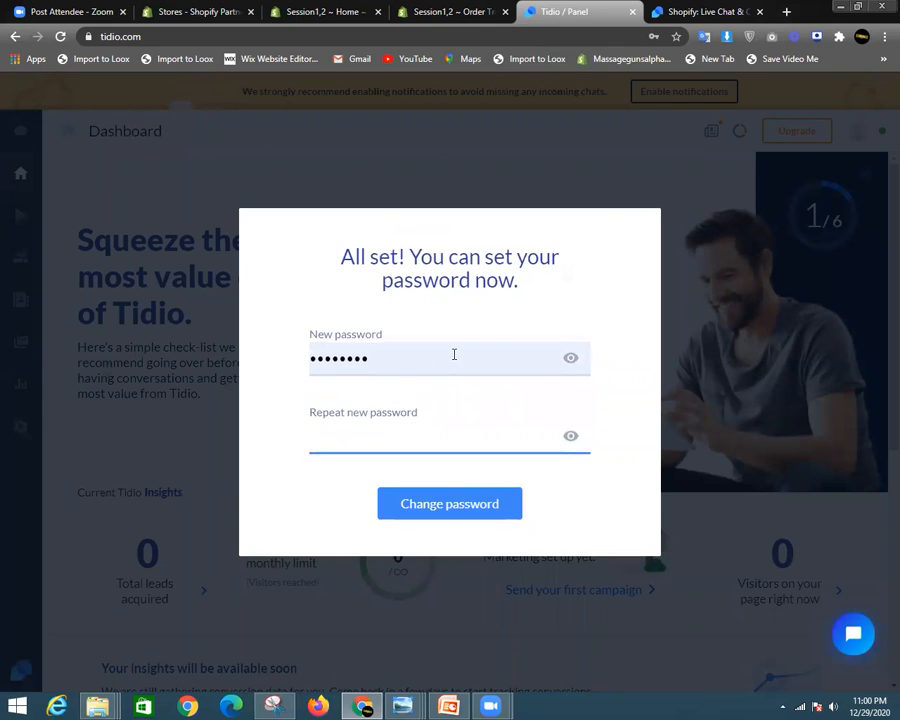
pyautogui.moveTo(454, 354); pyautogui.dragTo(293, 362)
pyautogui.press('BackSpace')
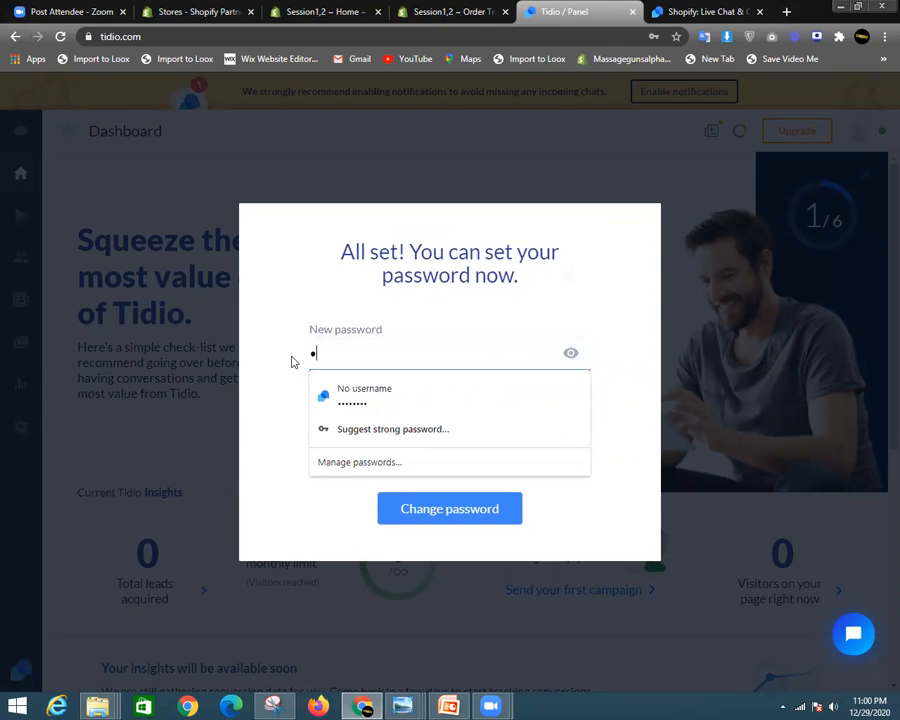
# - Enter and repeat a new account password, save it, then open the online store from Shopify
pyautogui.write('*********')
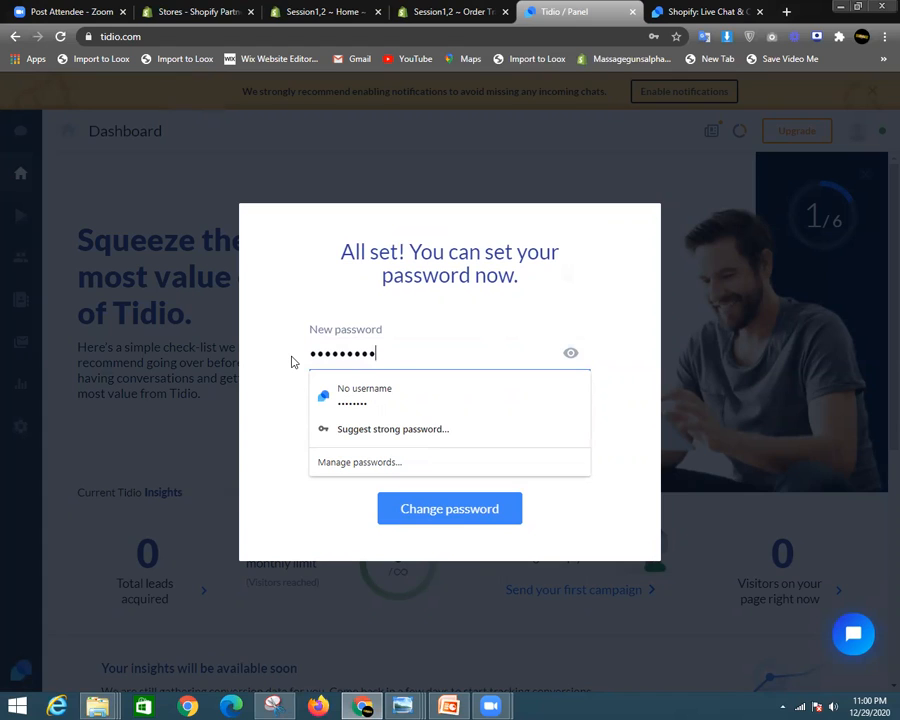
pyautogui.click(502, 445)
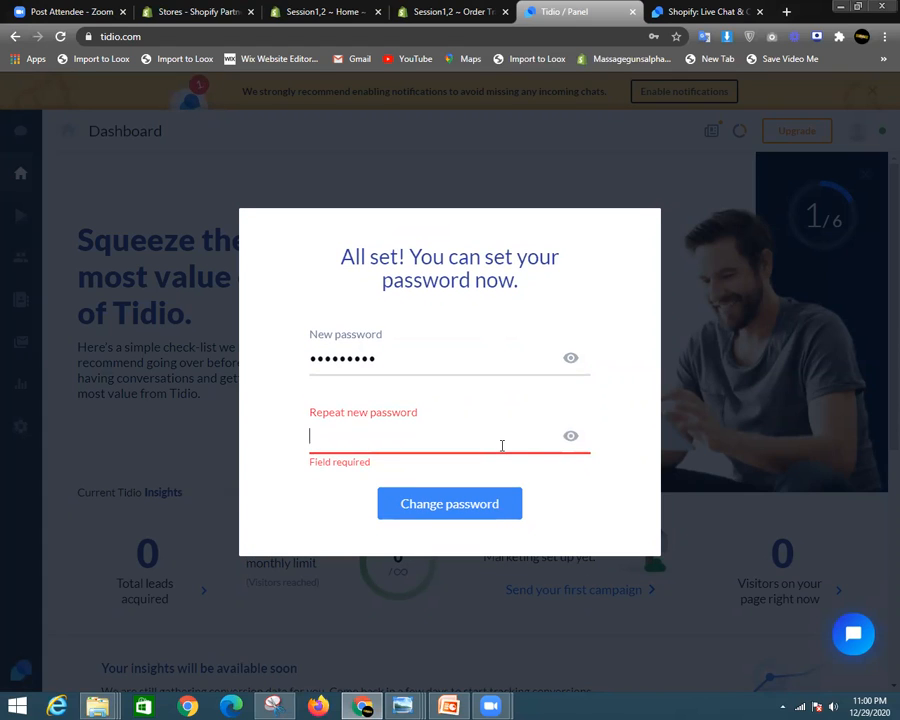
pyautogui.write('*********')
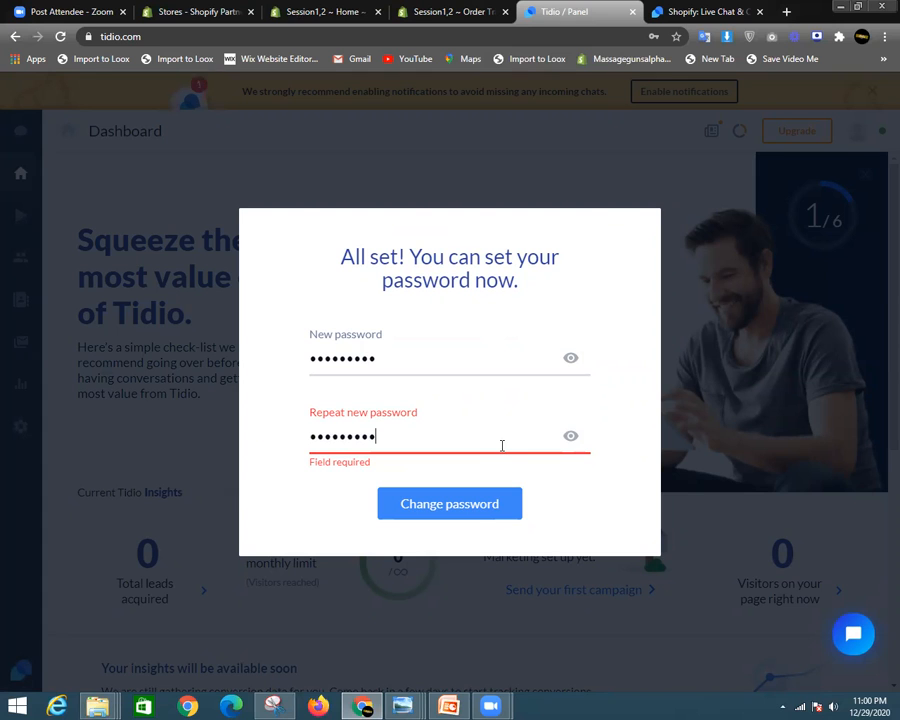
pyautogui.click(468, 500)
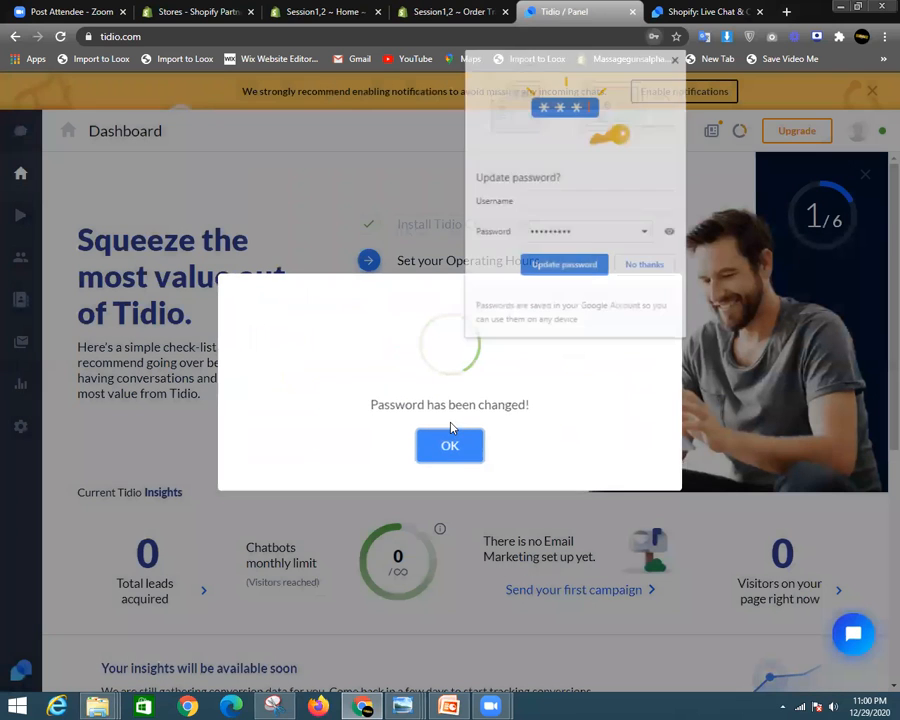
pyautogui.click(556, 266)
pyautogui.click(432, 11)
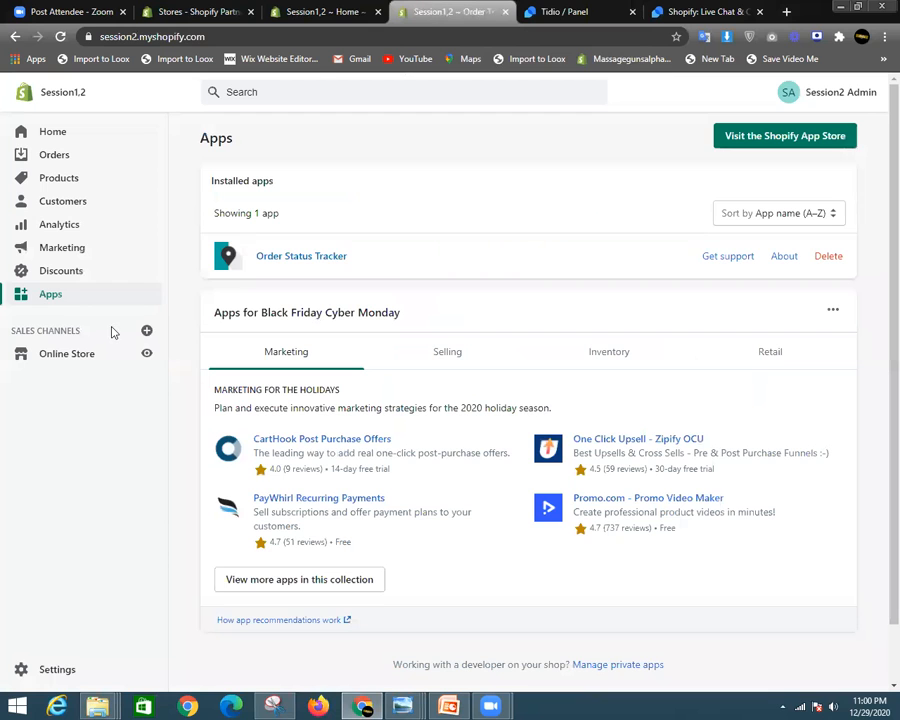
pyautogui.click(146, 354)
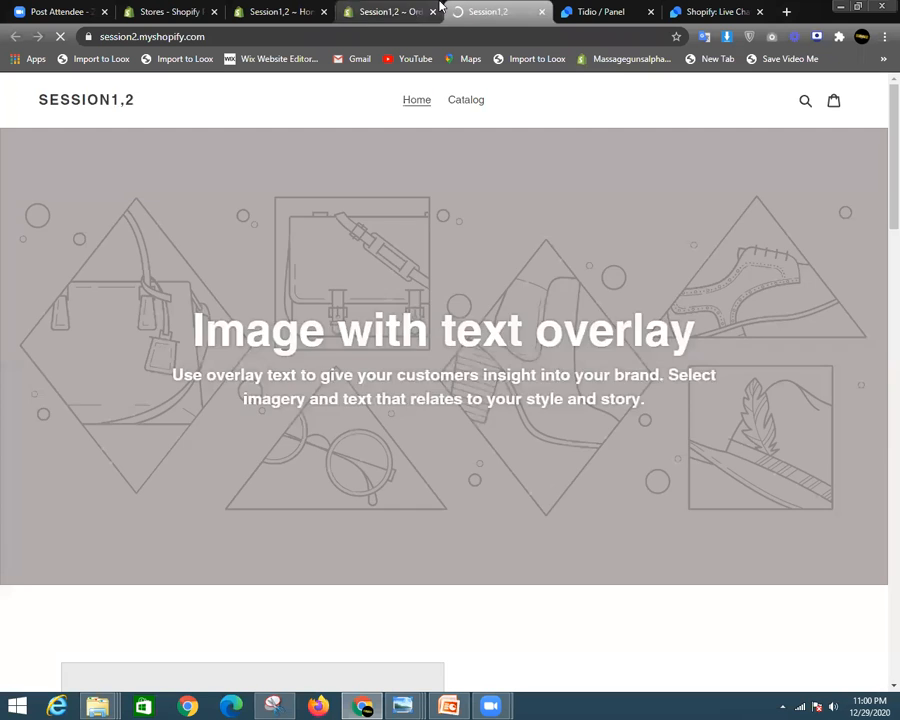
# - Open the Tidio chat widget on the live storefront, then return to the admin Apps page
pyautogui.click(437, 5)
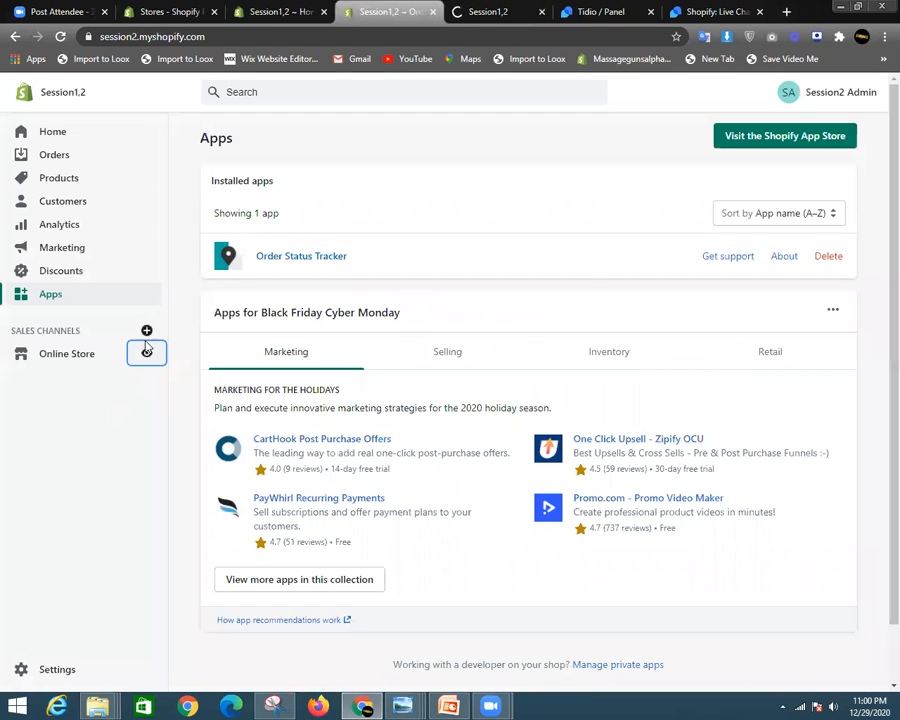
pyautogui.click(490, 11)
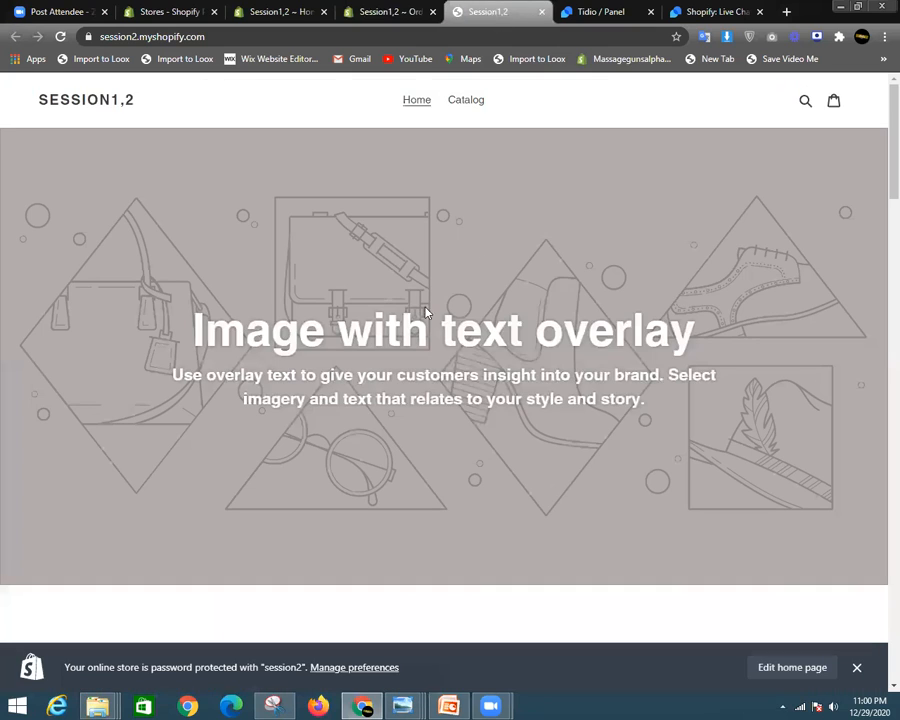
pyautogui.click(856, 666)
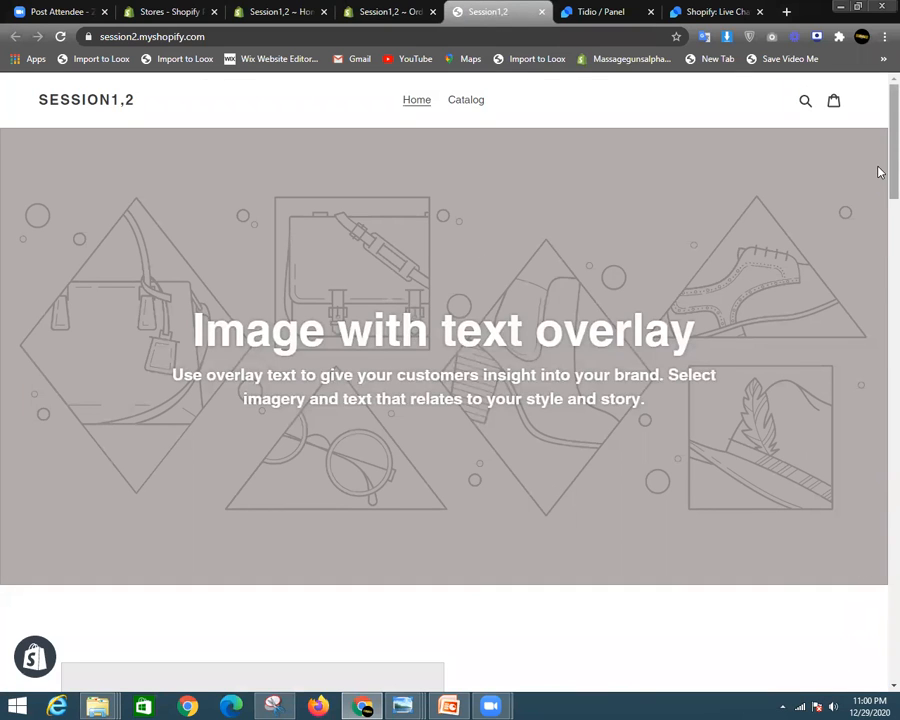
pyautogui.scroll(-4, 879, 273)
pyautogui.scroll(-3, 840, 295)
pyautogui.scroll(-15, 730, 387)
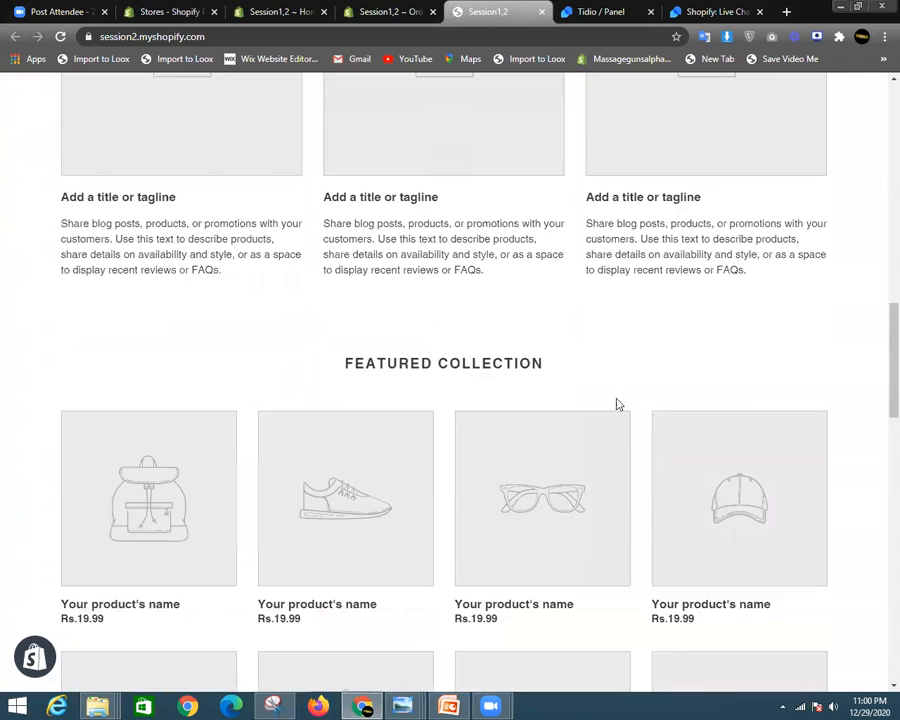
pyautogui.scroll(5, 593, 460)
pyautogui.scroll(12, 539, 446)
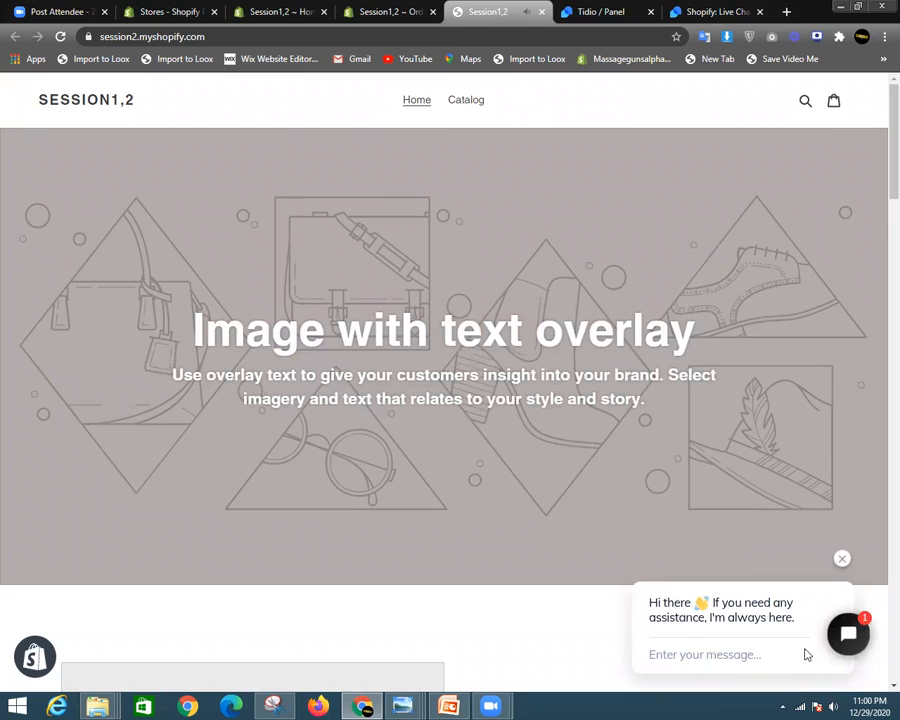
pyautogui.click(849, 640)
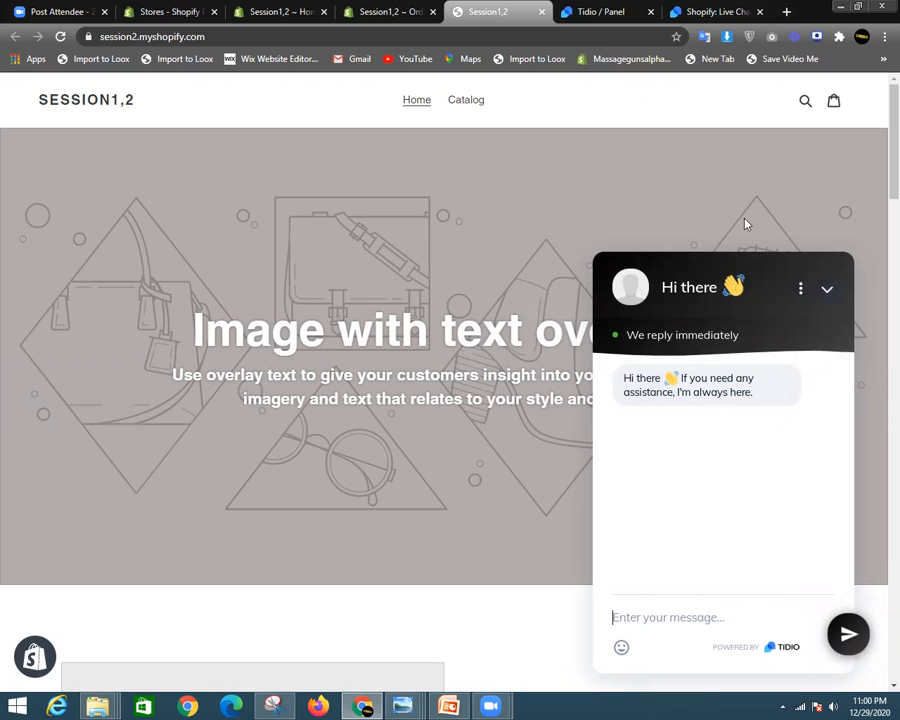
pyautogui.click(365, 11)
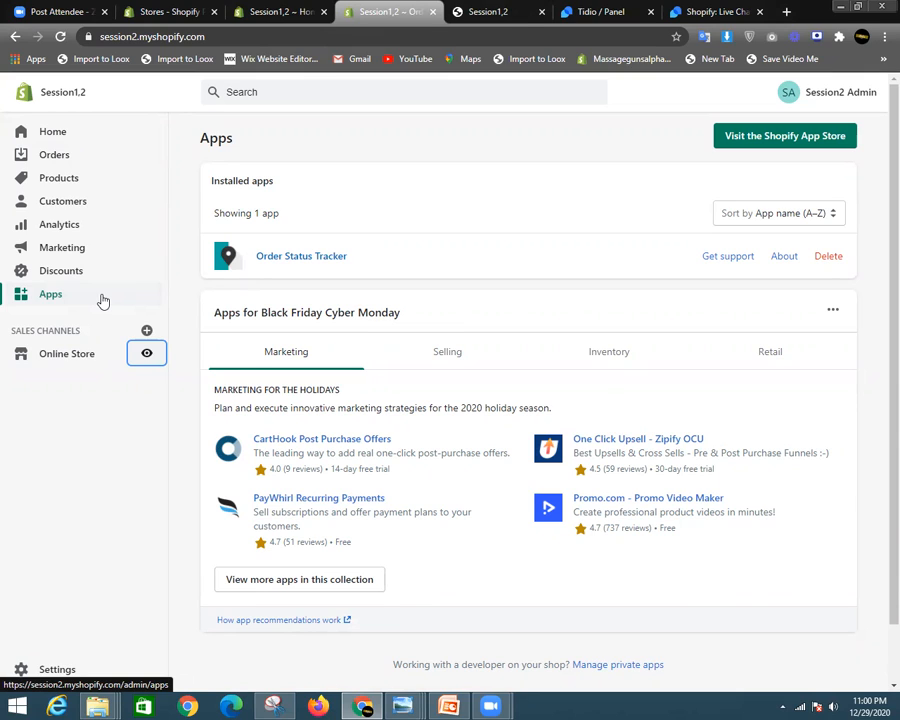
# - View the Online Store Themes page with Debut current, then return to the Session1,2 storefront tab
pyautogui.click(71, 364)
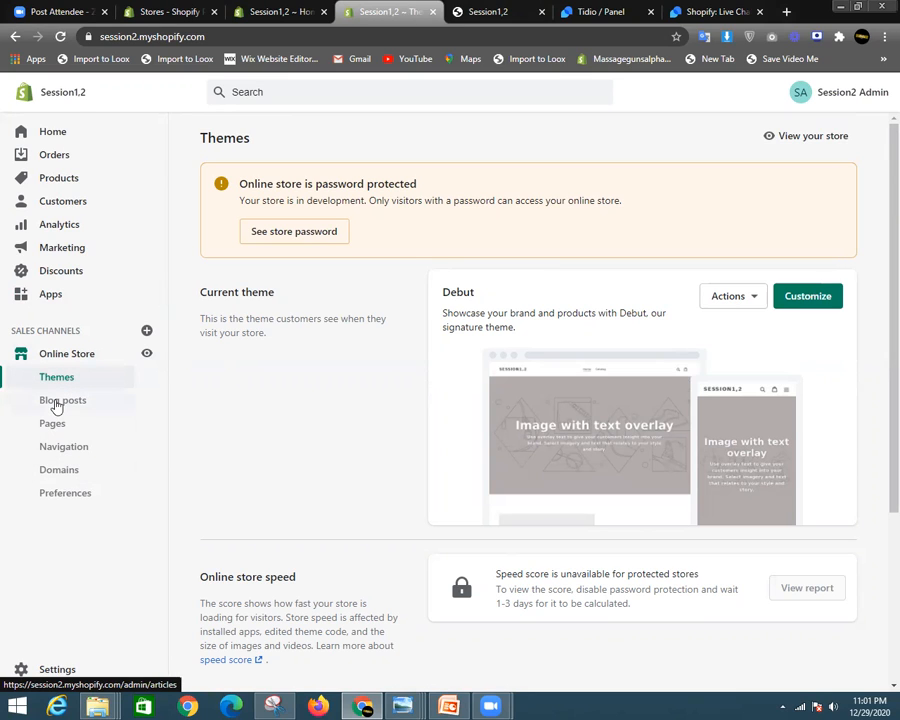
pyautogui.scroll(-4, 657, 438)
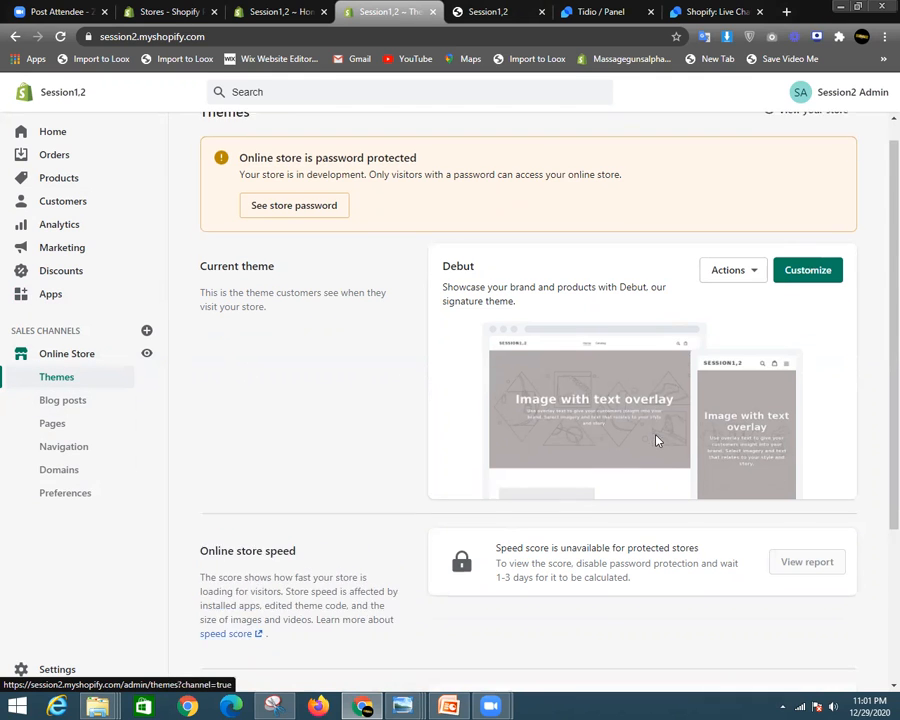
pyautogui.scroll(4, 610, 440)
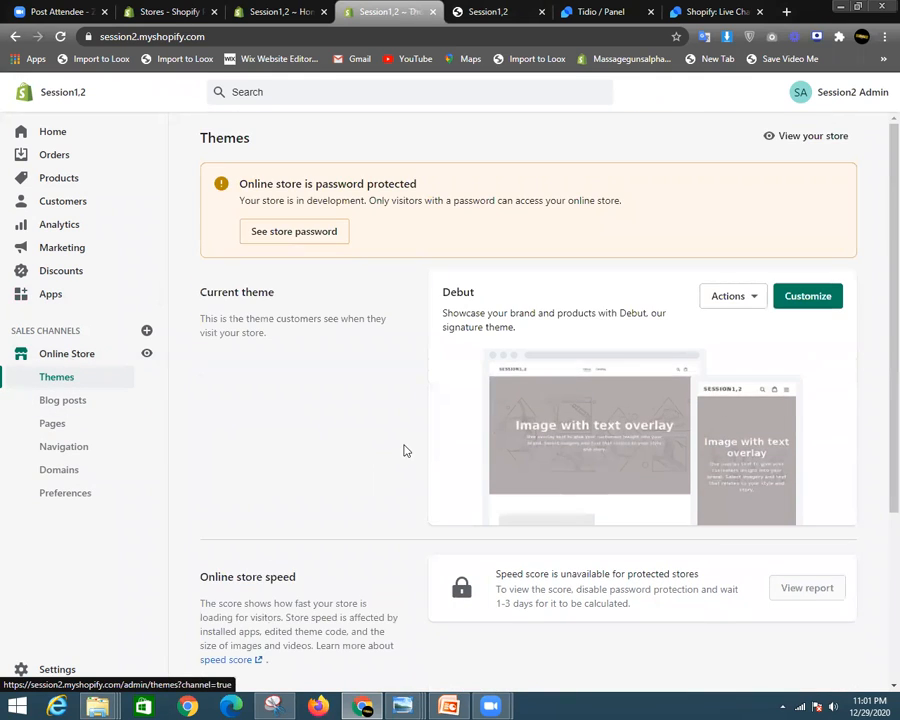
pyautogui.scroll(-3, 878, 300)
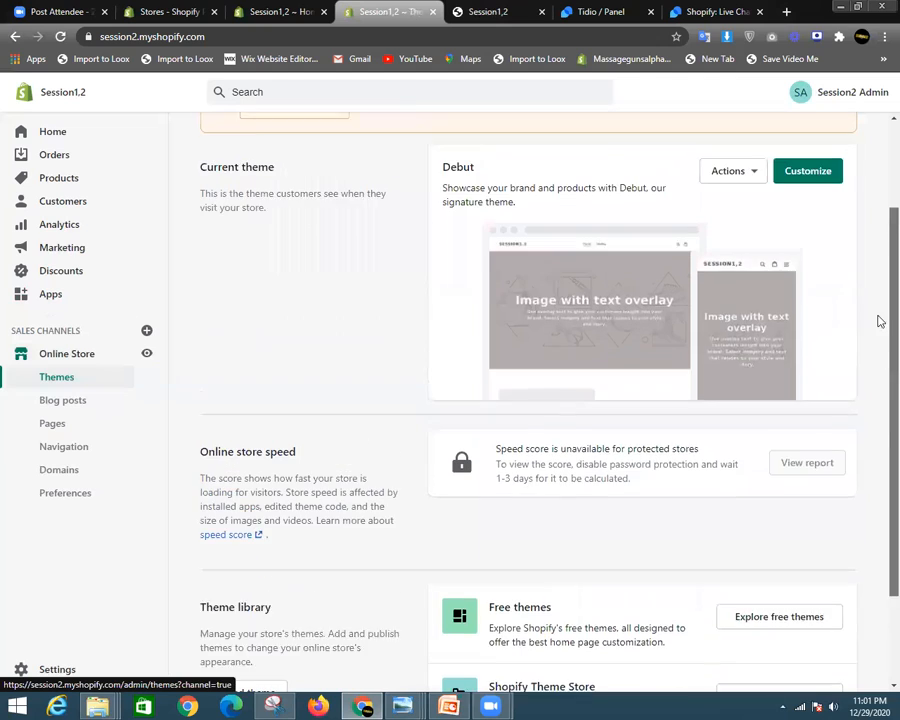
pyautogui.scroll(2, 466, 320)
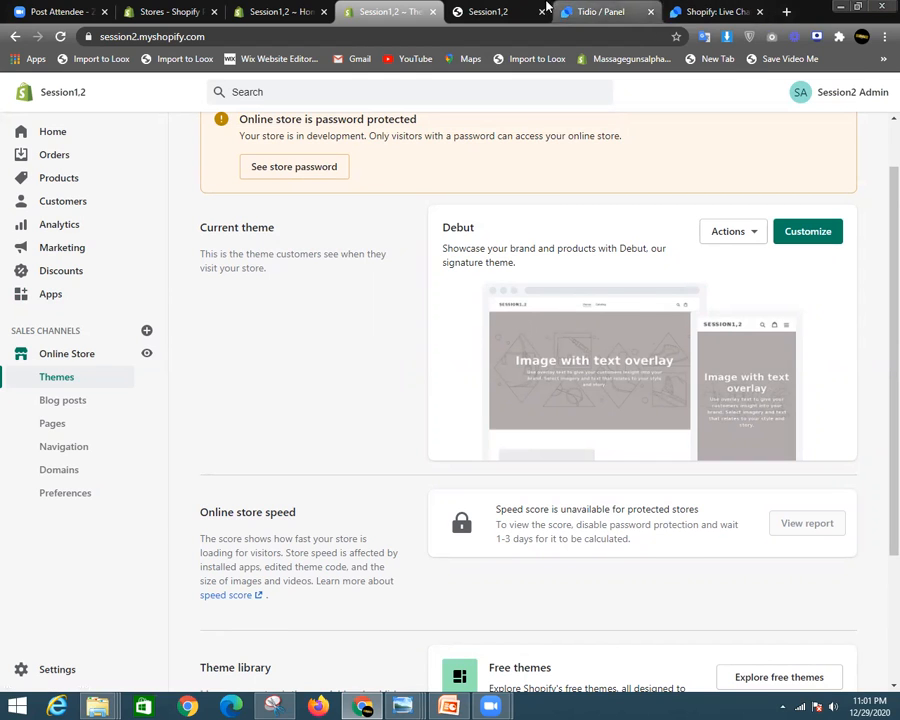
pyautogui.click(487, 11)
# - Minimize the chat window and look over the storefront's placeholder Image with text banner
pyautogui.click(828, 286)
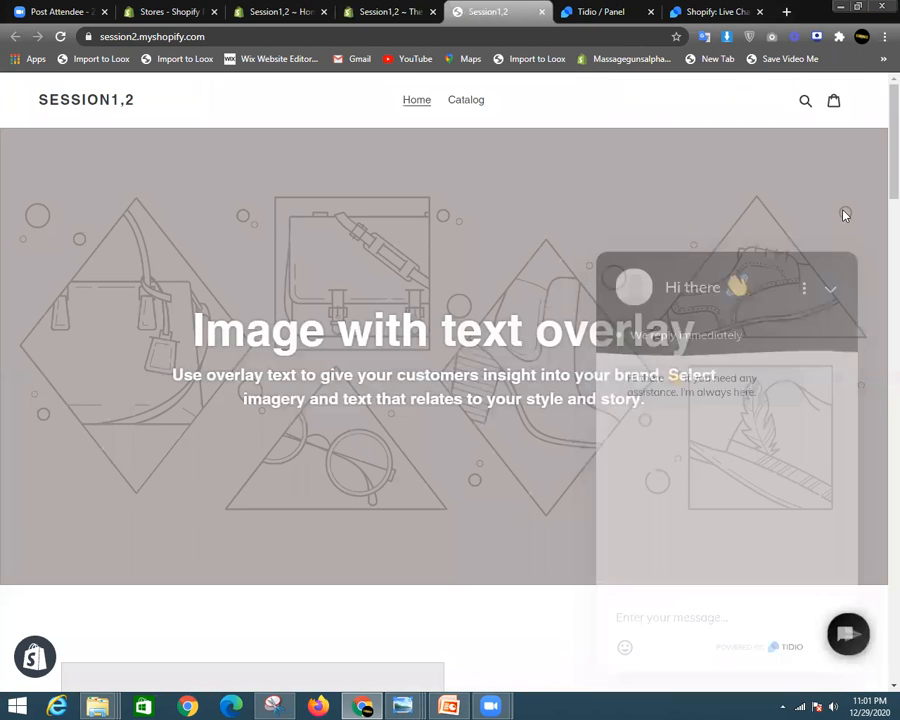
pyautogui.doubleClick(170, 273)
pyautogui.click(281, 221)
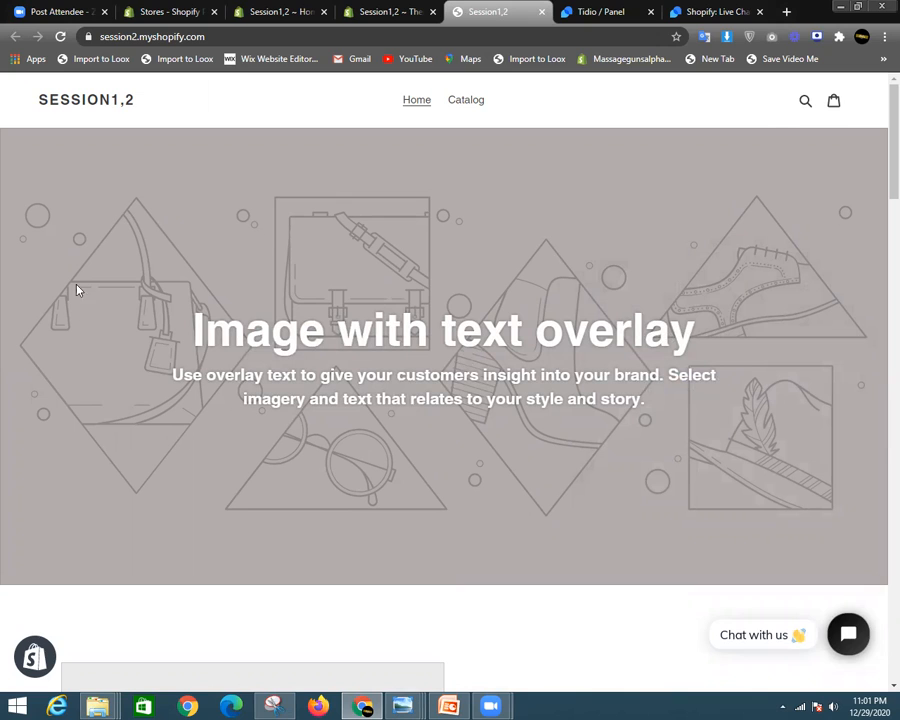
pyautogui.moveTo(76, 287); pyautogui.dragTo(180, 378)
pyautogui.click(716, 229)
pyautogui.scroll(-6, 876, 200)
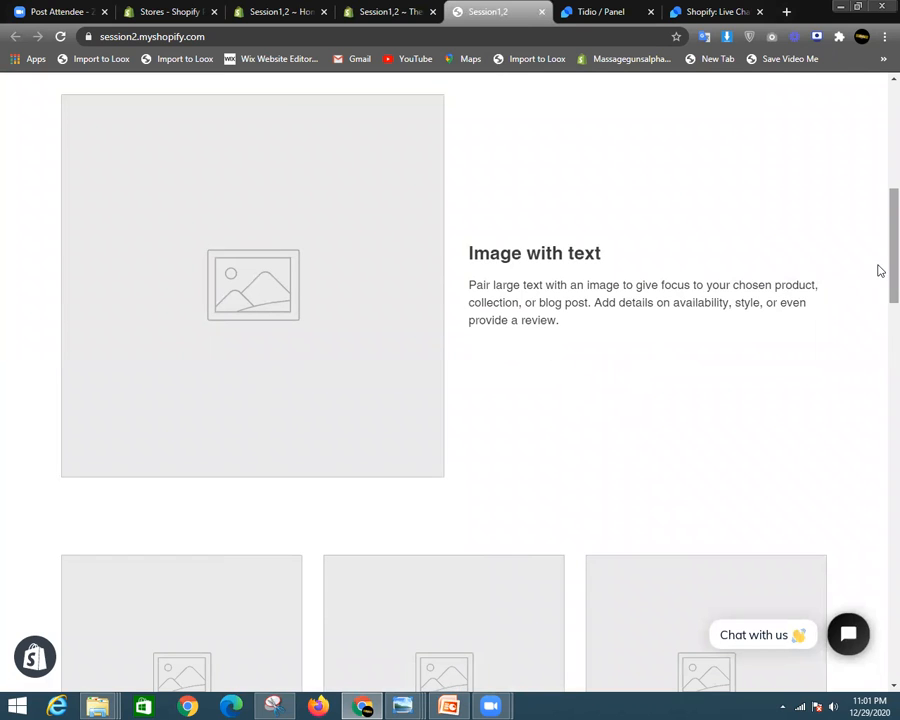
pyautogui.scroll(1, 640, 268)
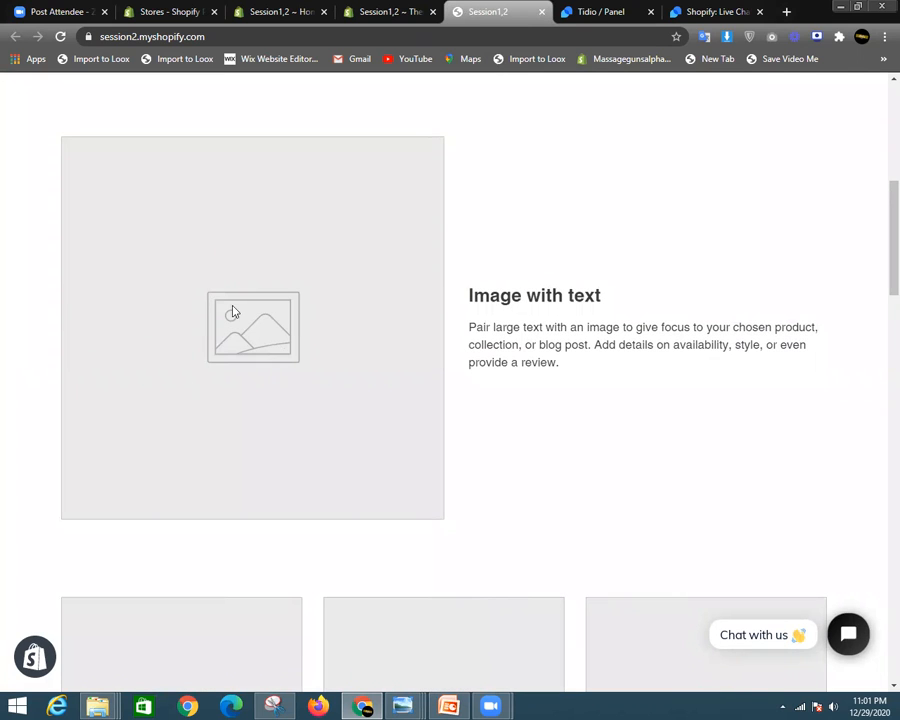
pyautogui.moveTo(473, 298); pyautogui.dragTo(602, 345)
pyautogui.click(735, 298)
pyautogui.moveTo(893, 280); pyautogui.dragTo(881, 371)
pyautogui.scroll(-12, 360, 206)
pyautogui.scroll(6, 356, 296)
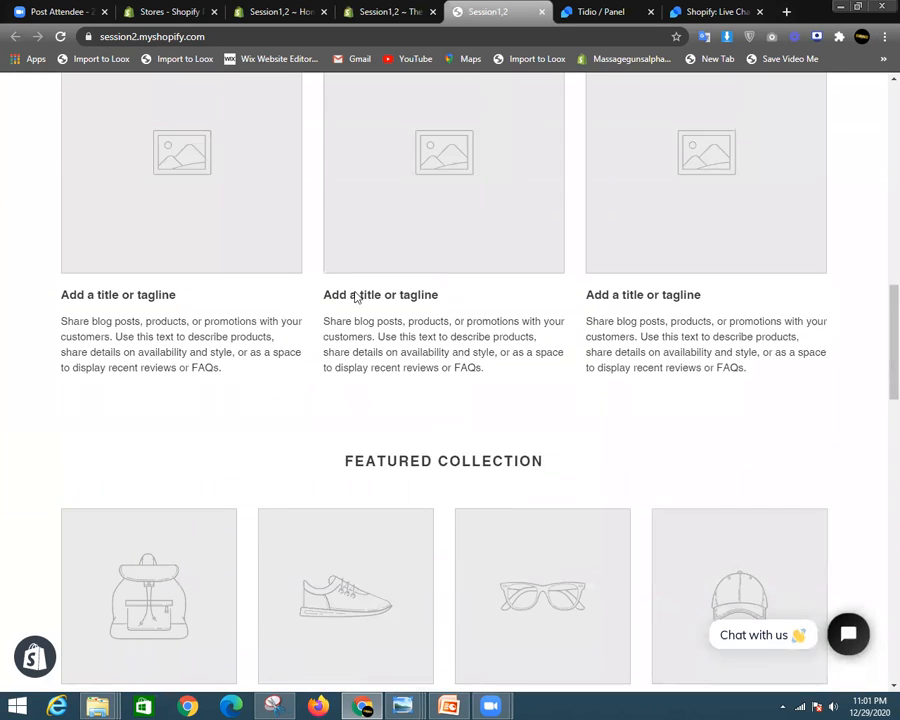
pyautogui.scroll(-3, 350, 357)
pyautogui.scroll(10, 350, 357)
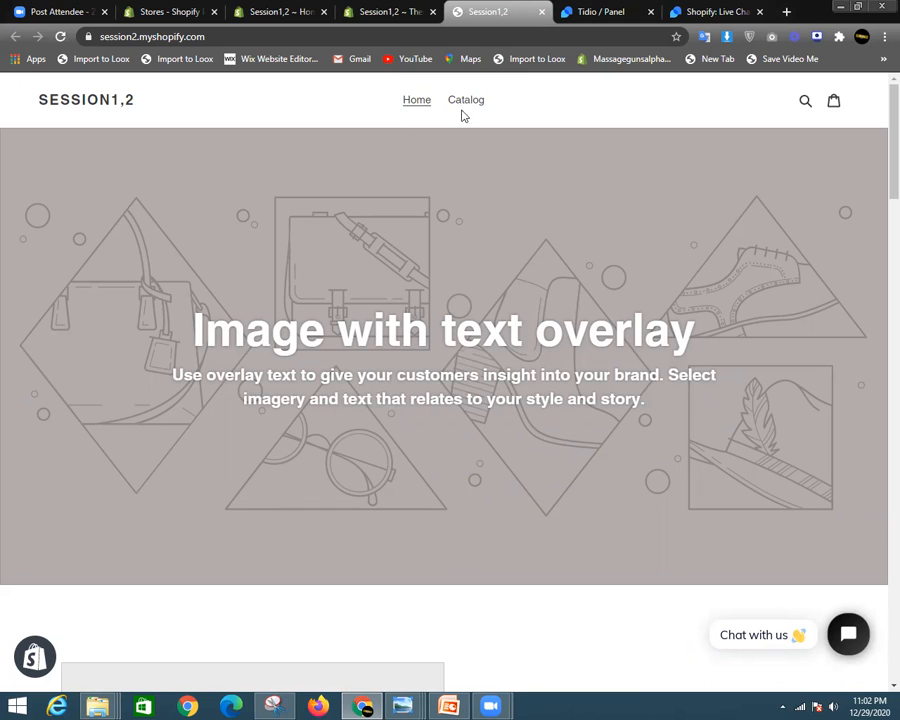
pyautogui.scroll(-5, 874, 286)
pyautogui.scroll(1, 874, 220)
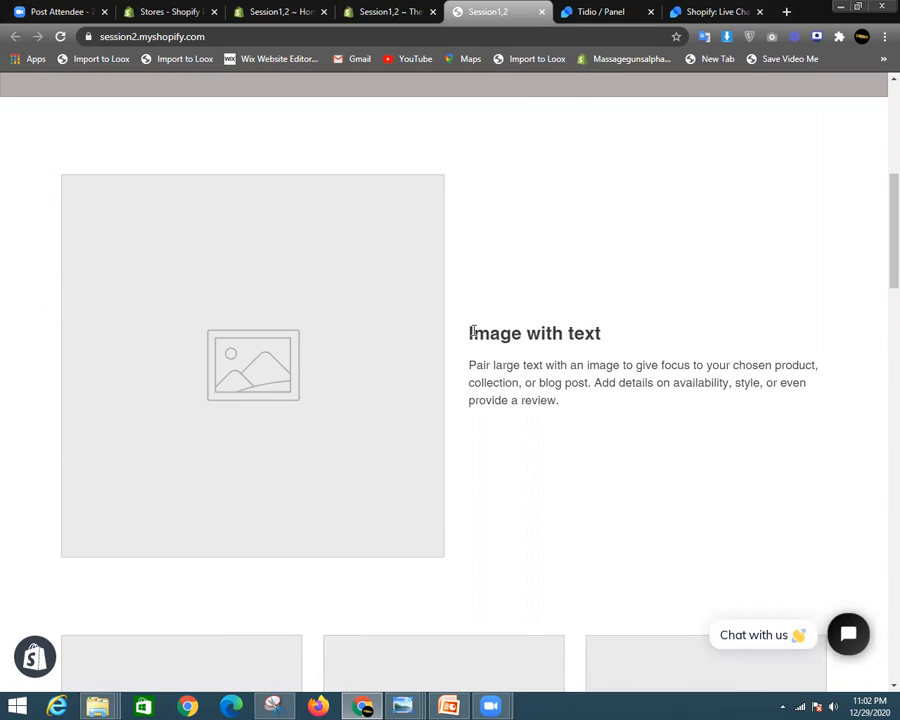
# - Scroll through the remaining placeholder homepage sections, then go back to the Themes admin tab
pyautogui.moveTo(472, 333); pyautogui.dragTo(300, 357)
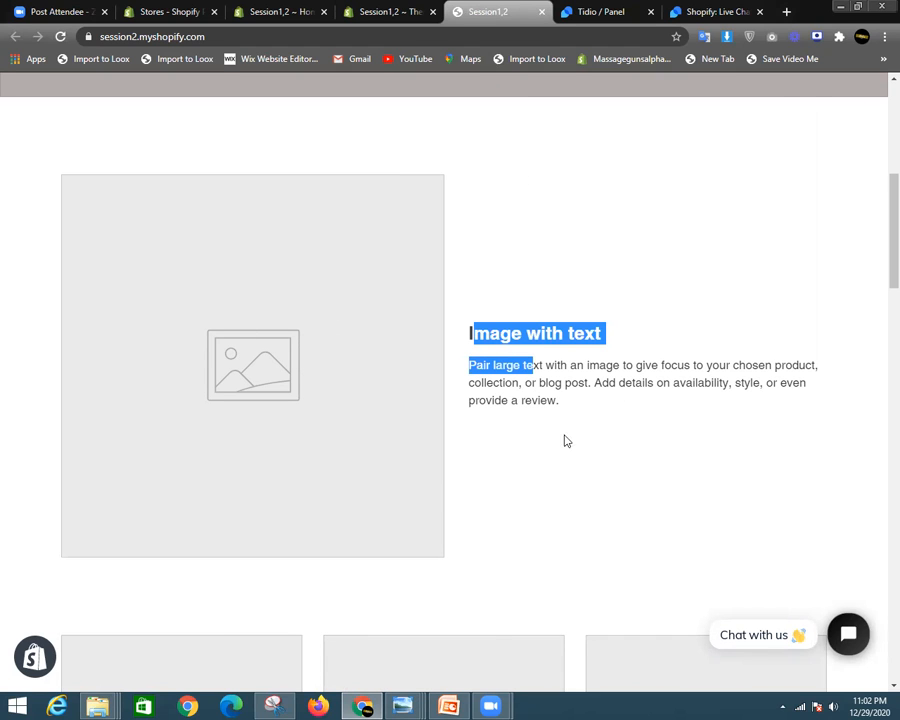
pyautogui.scroll(-4, 557, 417)
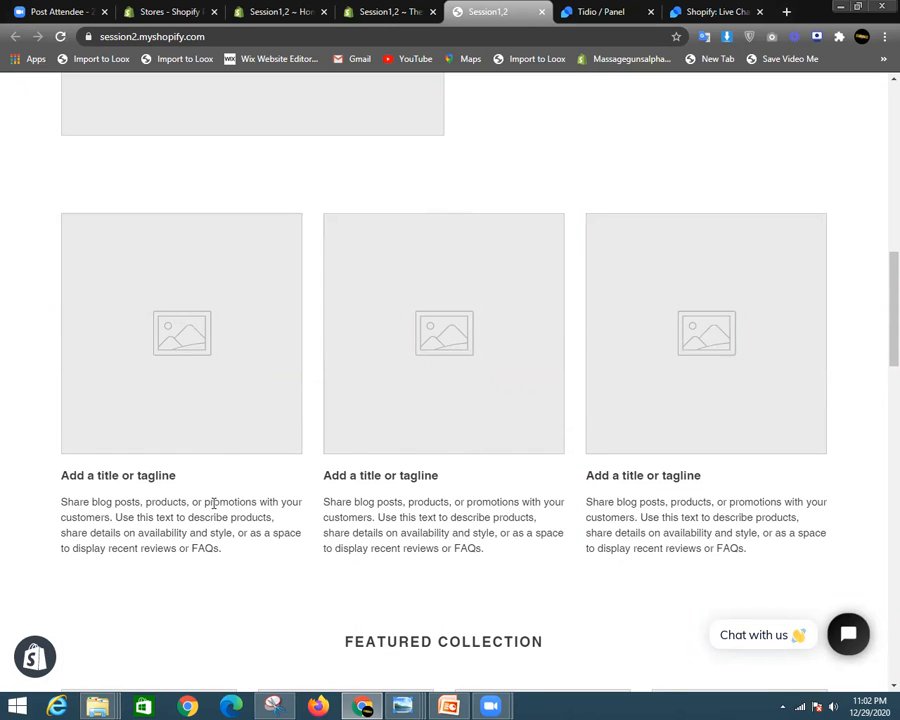
pyautogui.scroll(-3, 239, 500)
pyautogui.scroll(2, 639, 345)
pyautogui.scroll(-2, 629, 358)
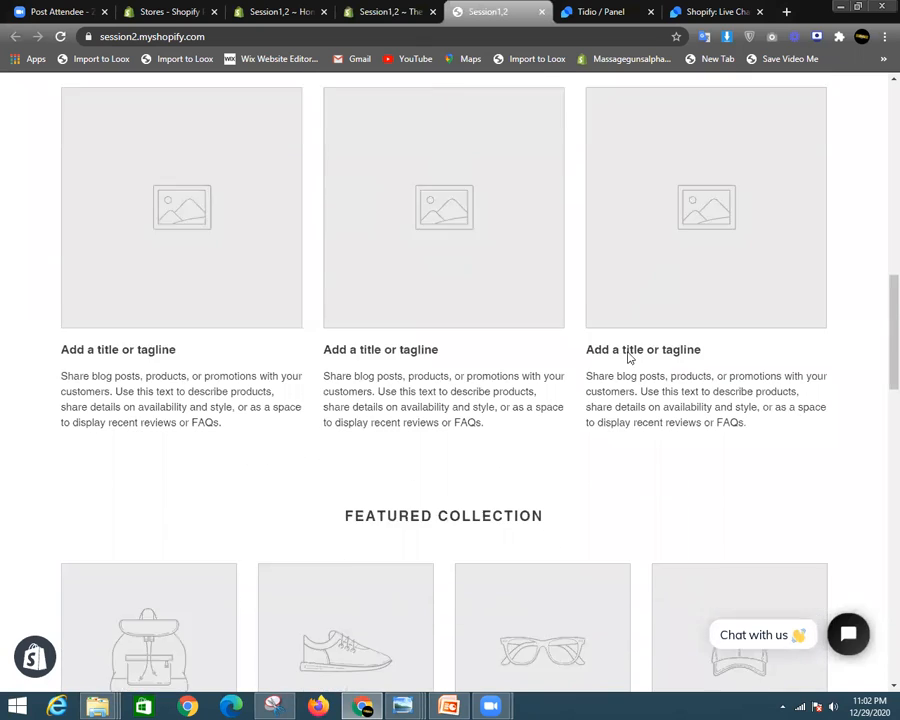
pyautogui.moveTo(312, 372); pyautogui.dragTo(605, 380)
pyautogui.scroll(-3, 498, 368)
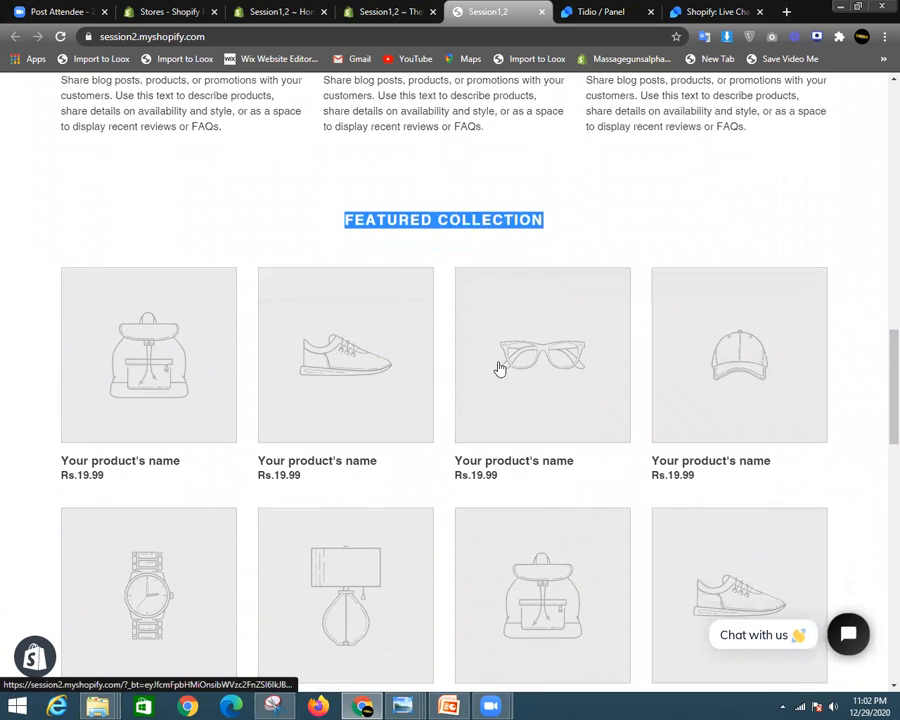
pyautogui.click(461, 239)
pyautogui.moveTo(371, 219); pyautogui.dragTo(444, 203)
pyautogui.click(609, 247)
pyautogui.scroll(-3, 609, 255)
pyautogui.scroll(2, 698, 288)
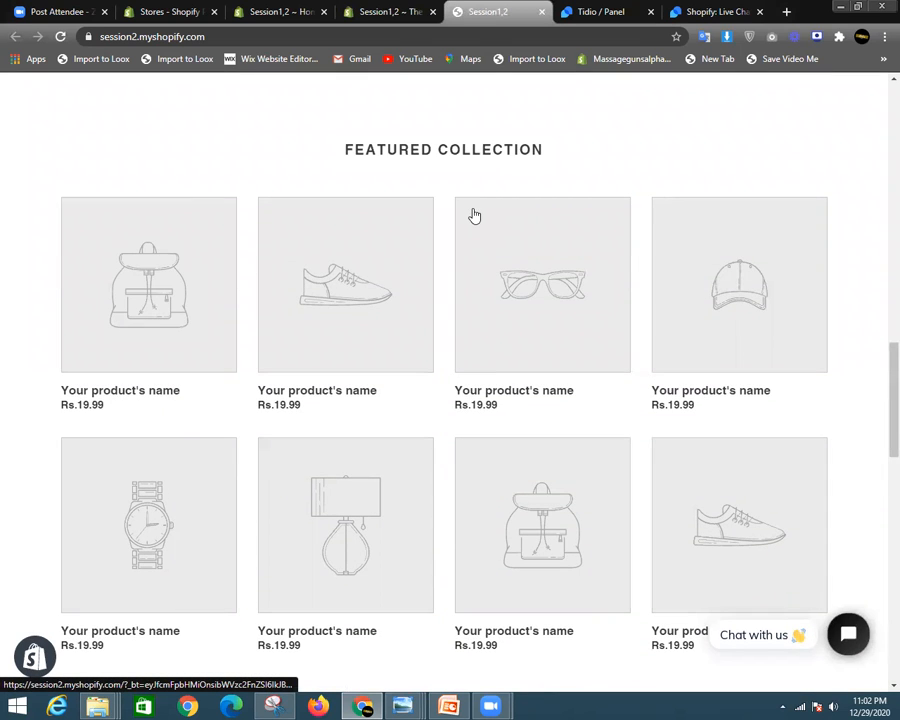
pyautogui.scroll(-6, 418, 356)
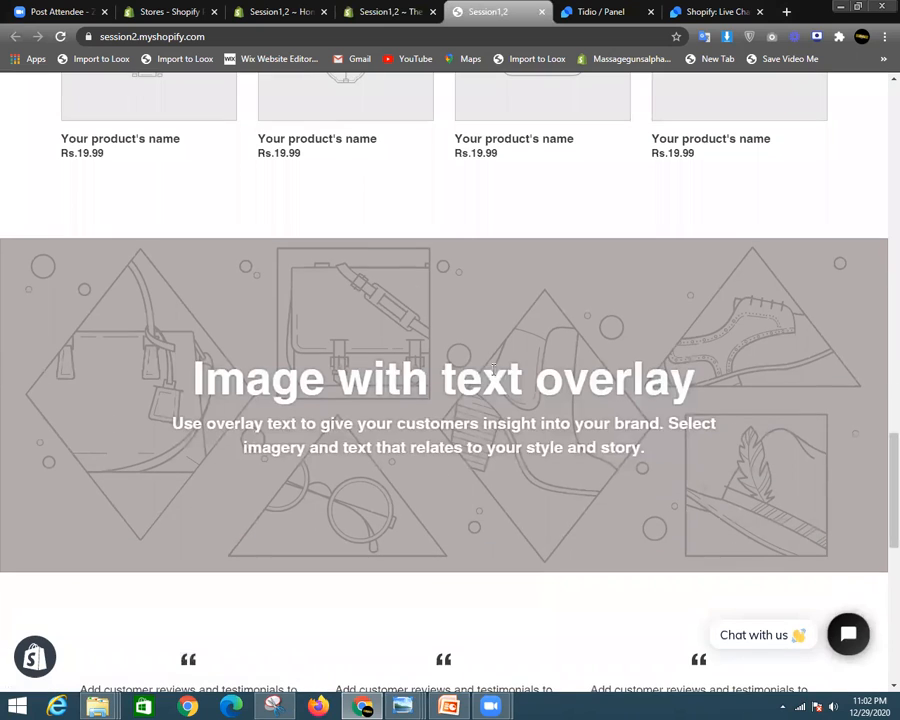
pyautogui.scroll(-4, 493, 368)
pyautogui.scroll(2, 119, 504)
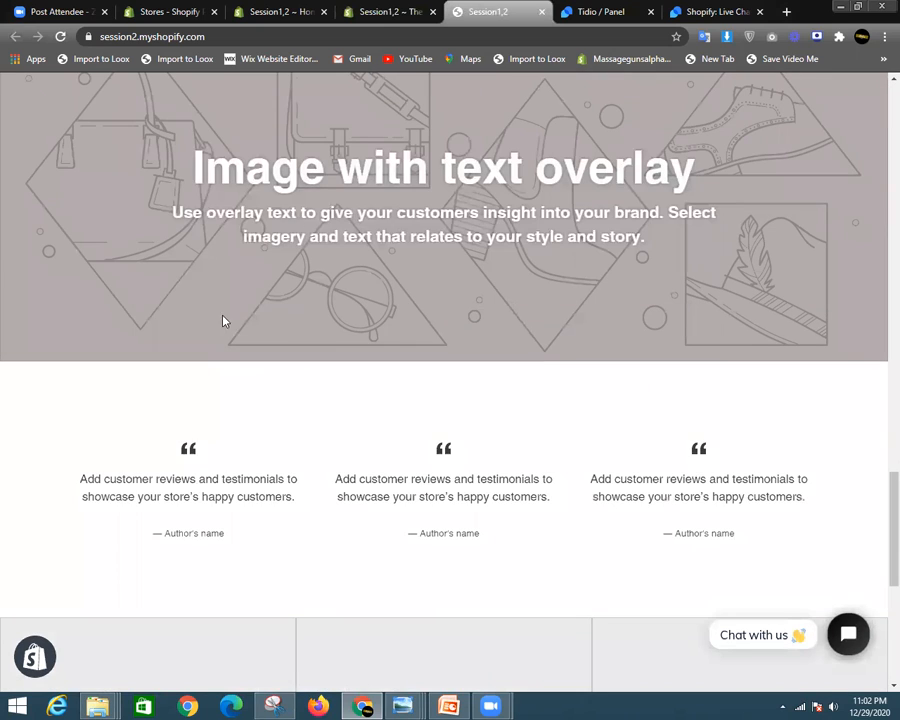
pyautogui.moveTo(137, 477); pyautogui.dragTo(641, 478)
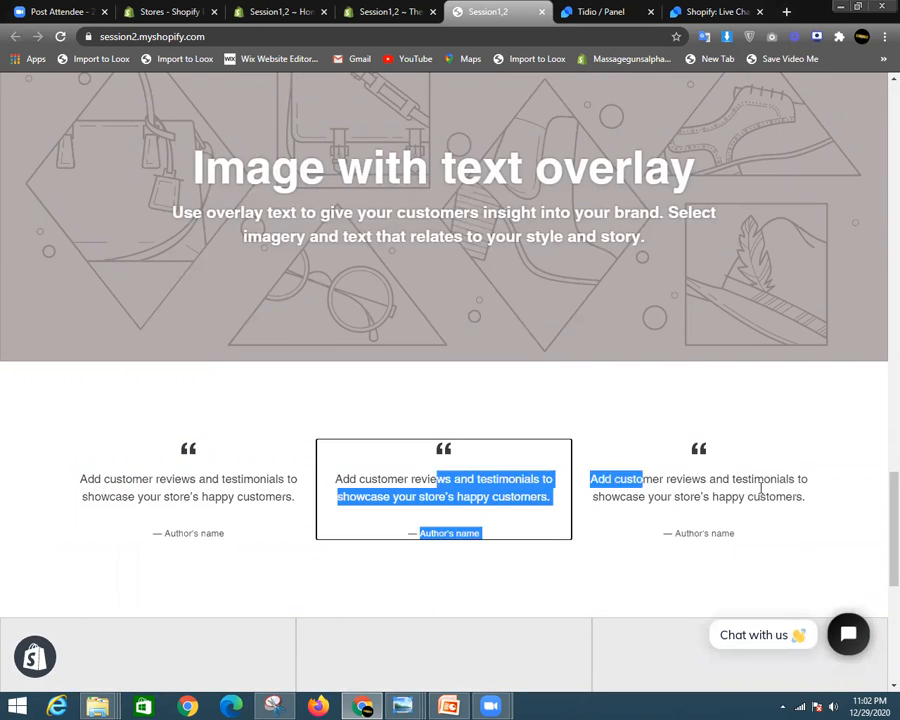
pyautogui.scroll(-5, 321, 430)
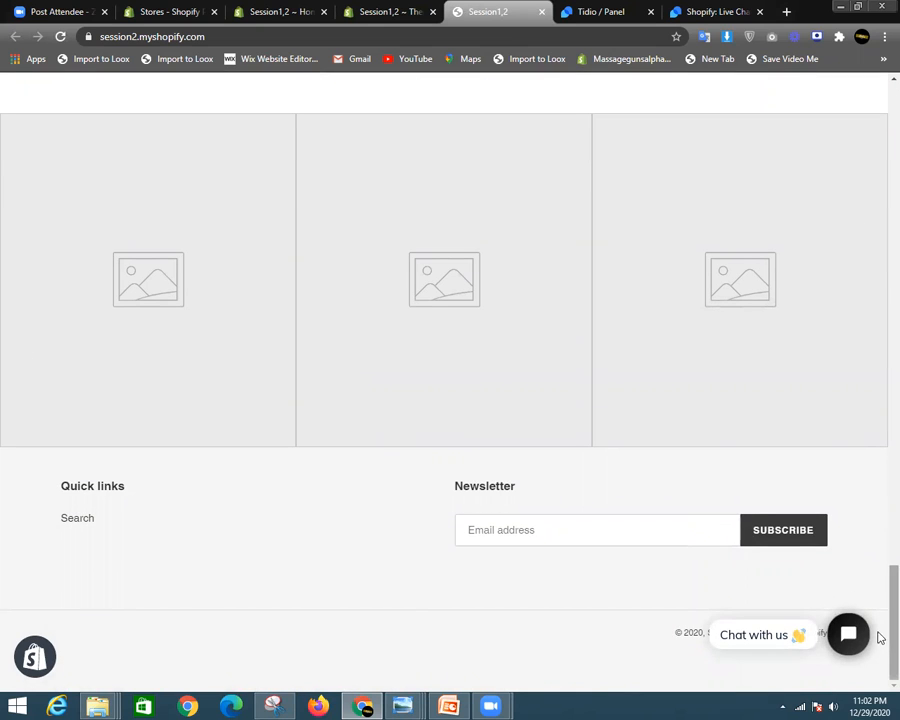
pyautogui.moveTo(892, 635); pyautogui.dragTo(860, 54)
pyautogui.click(404, 8)
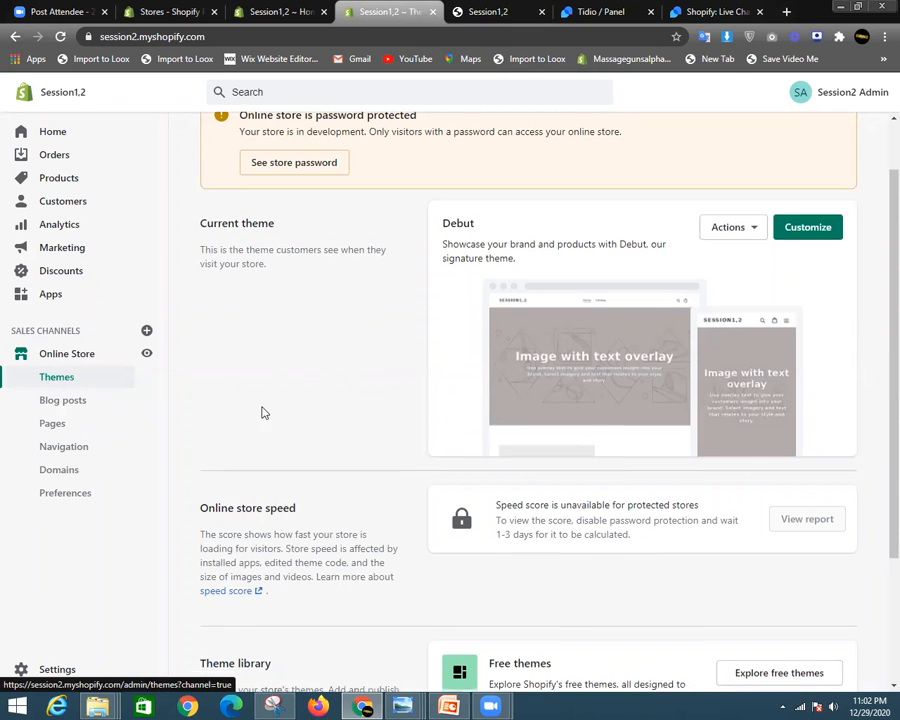
# - Open the Theme library's Upload theme dialog and its Add file browser showing the Desktop
pyautogui.scroll(-2, 291, 540)
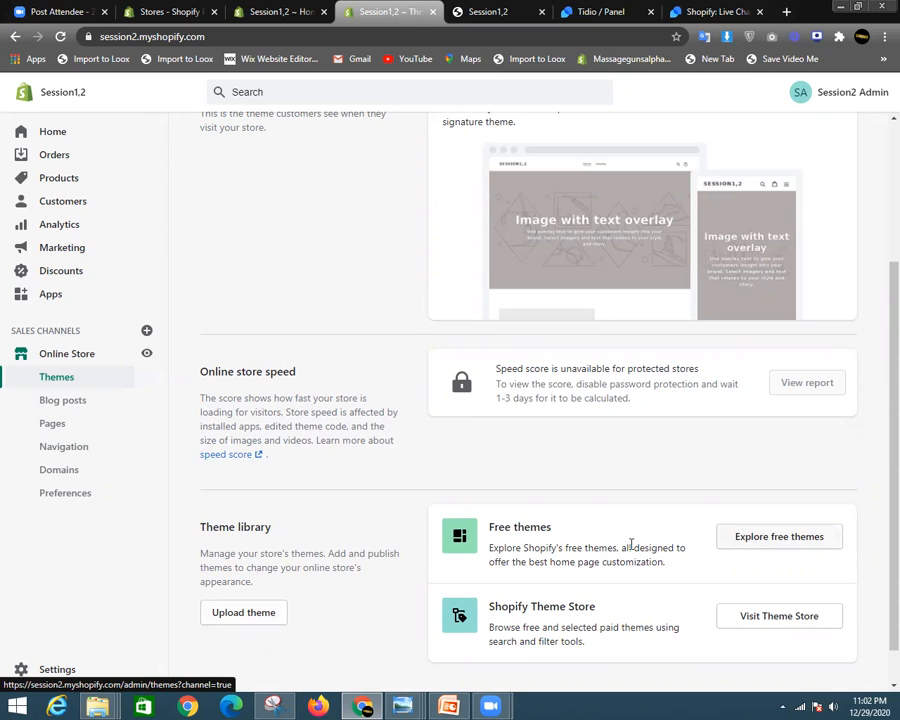
pyautogui.scroll(3, 560, 294)
pyautogui.scroll(-3, 562, 266)
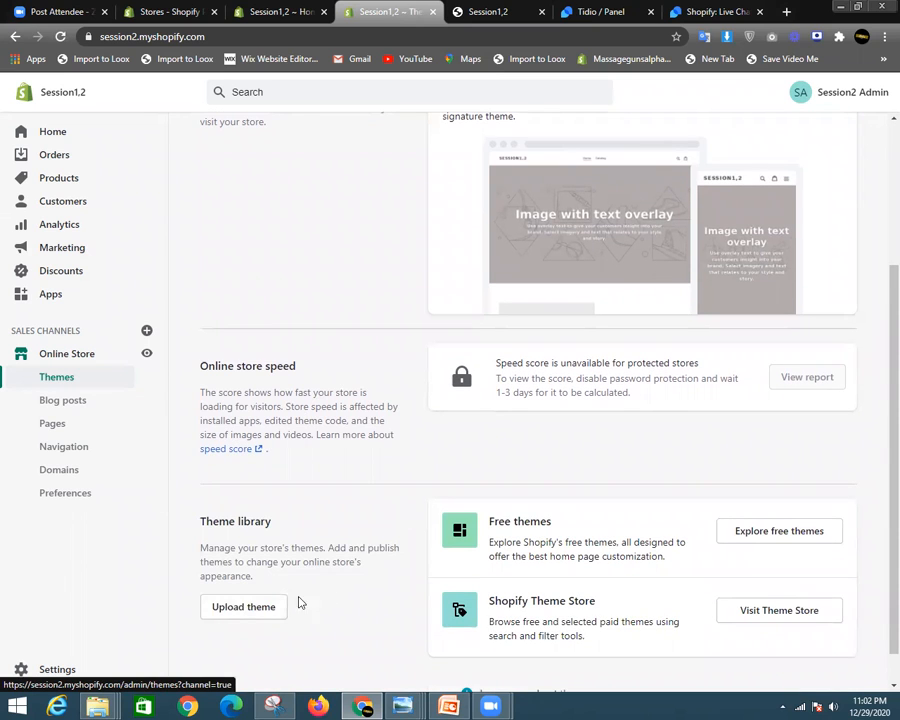
pyautogui.click(245, 607)
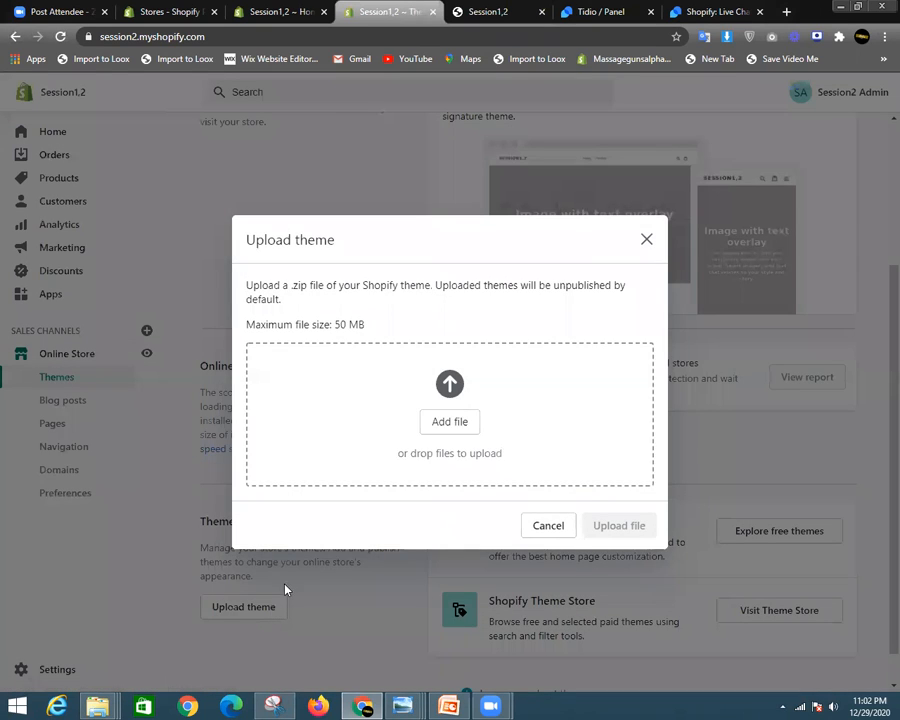
pyautogui.click(450, 422)
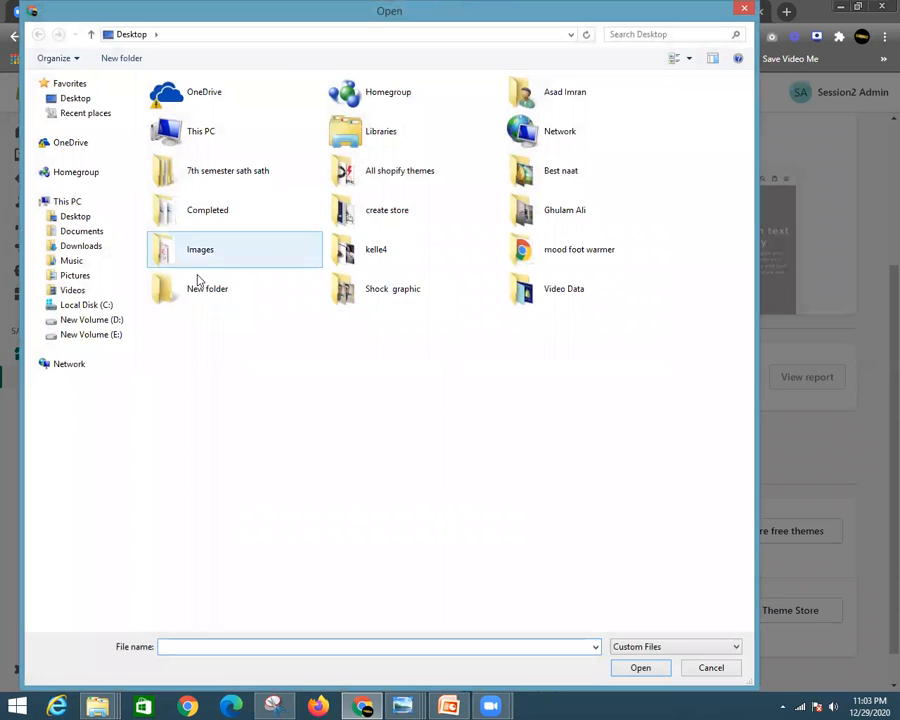
# - In All shopify themes, enter 'im' as the file name and pick impulse Latest .zip
pyautogui.doubleClick(433, 177)
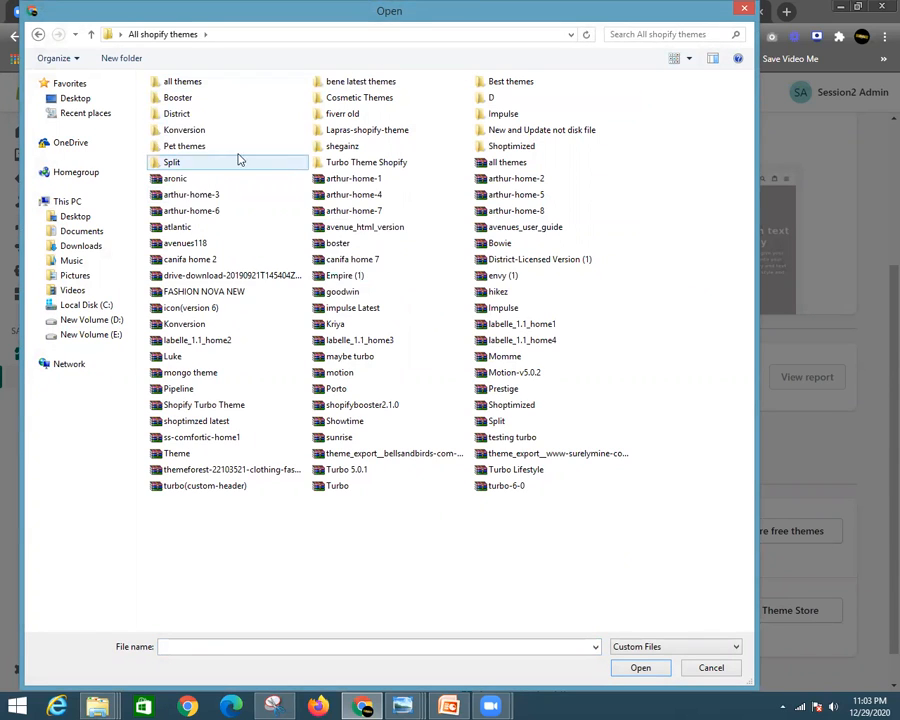
pyautogui.click(345, 421)
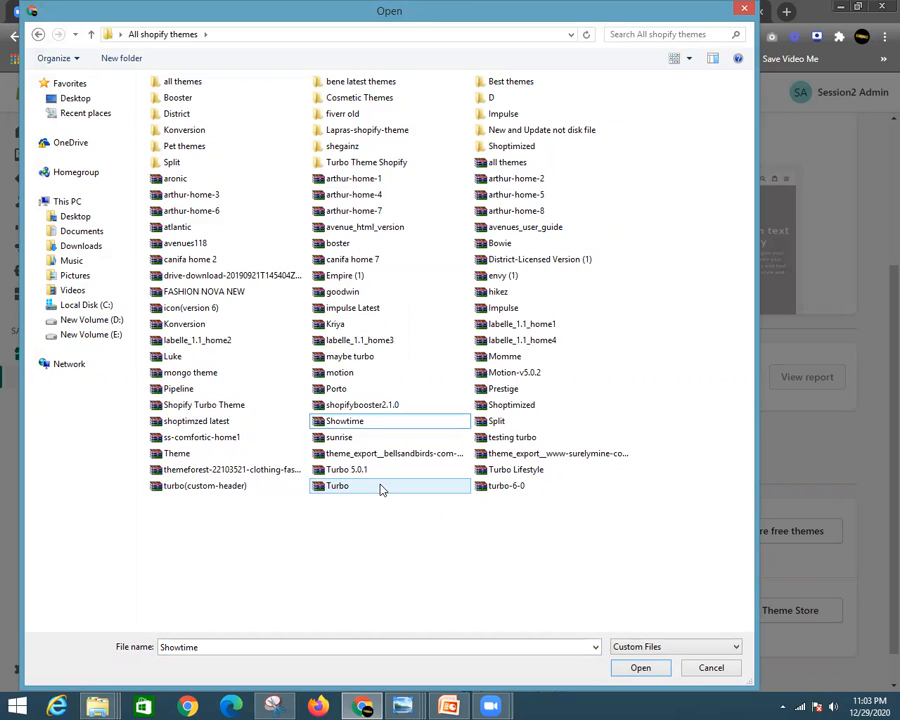
pyautogui.click(414, 492)
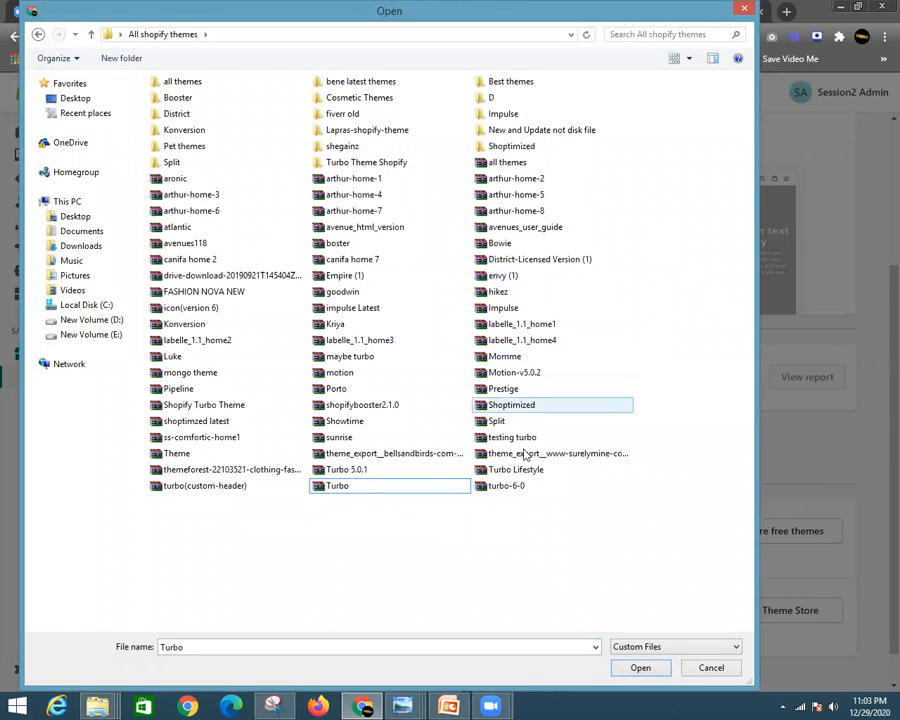
pyautogui.click(391, 646)
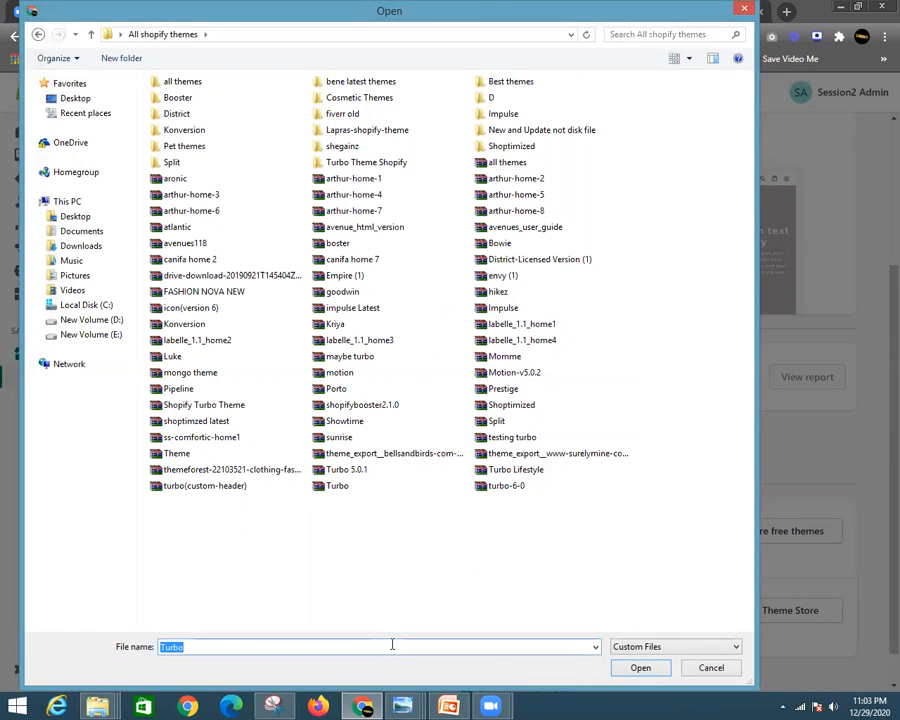
pyautogui.press('BackSpace')
pyautogui.write('impul')
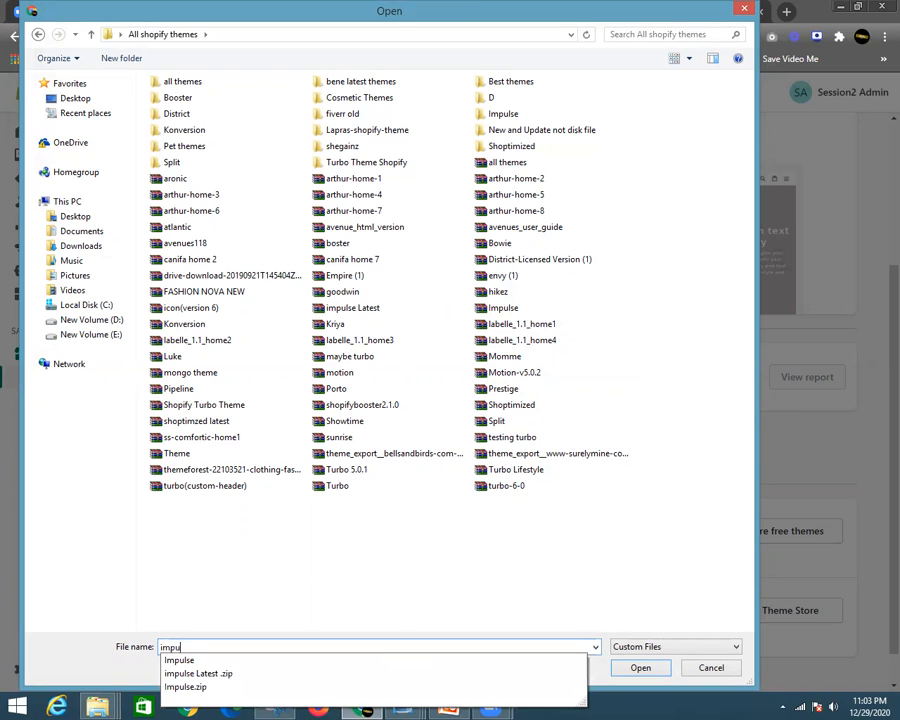
pyautogui.click(254, 684)
# - Upload impulse Latest .zip and confirm 'Impulse latest' appears in Theme library as Just added
pyautogui.click(616, 669)
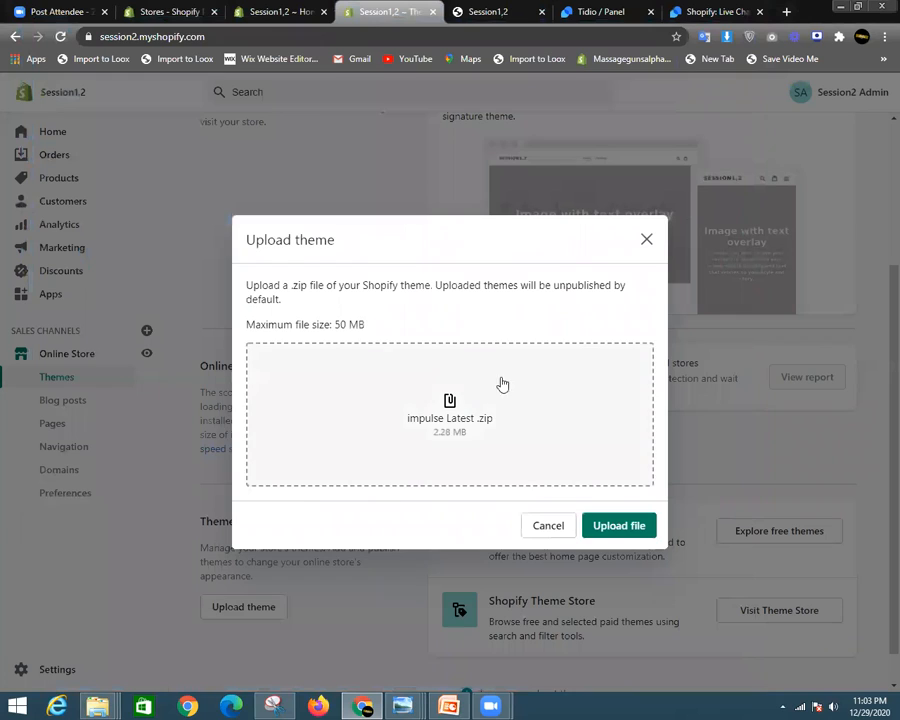
pyautogui.click(604, 526)
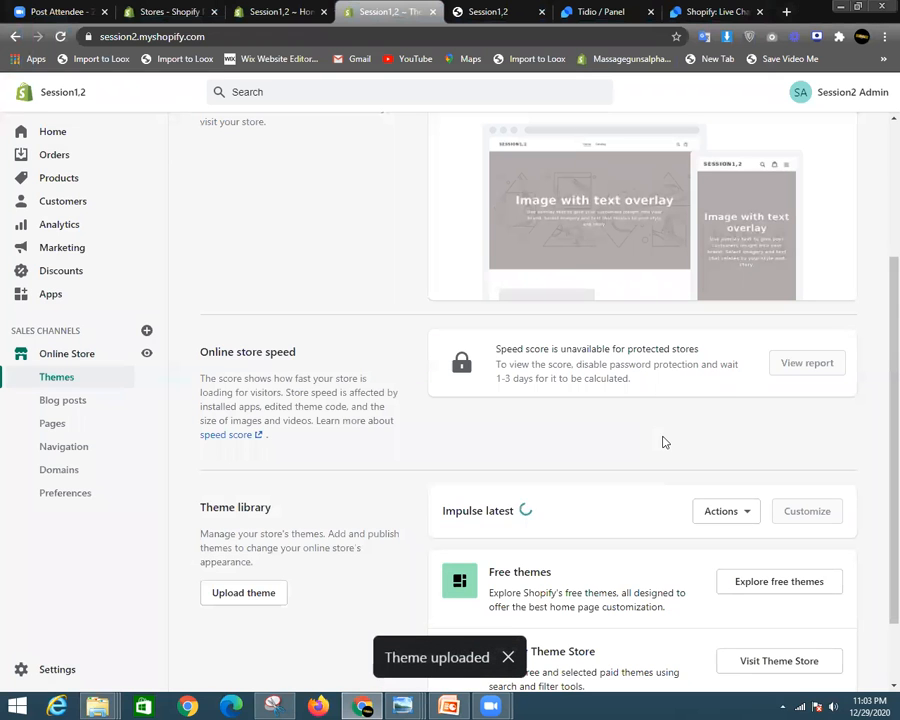
pyautogui.scroll(1, 798, 407)
pyautogui.scroll(-2, 798, 407)
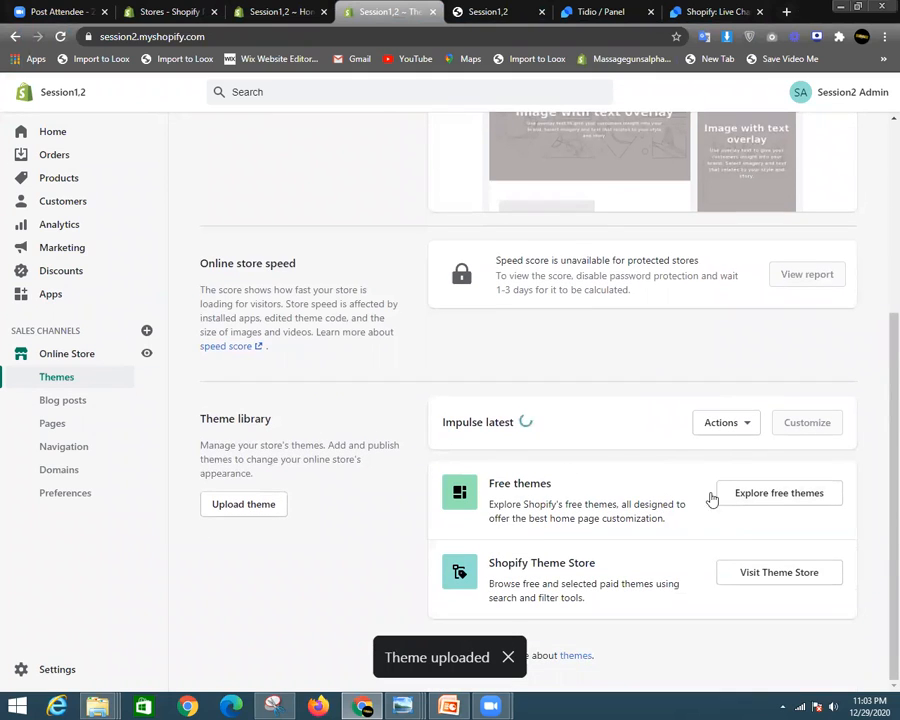
pyautogui.scroll(1, 568, 491)
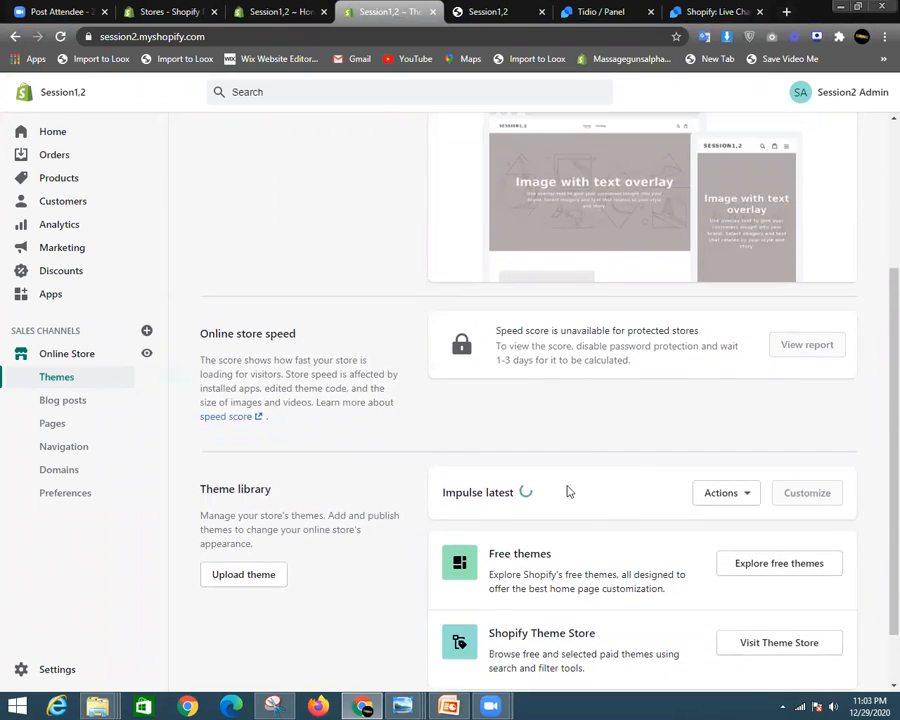
pyautogui.scroll(1, 588, 485)
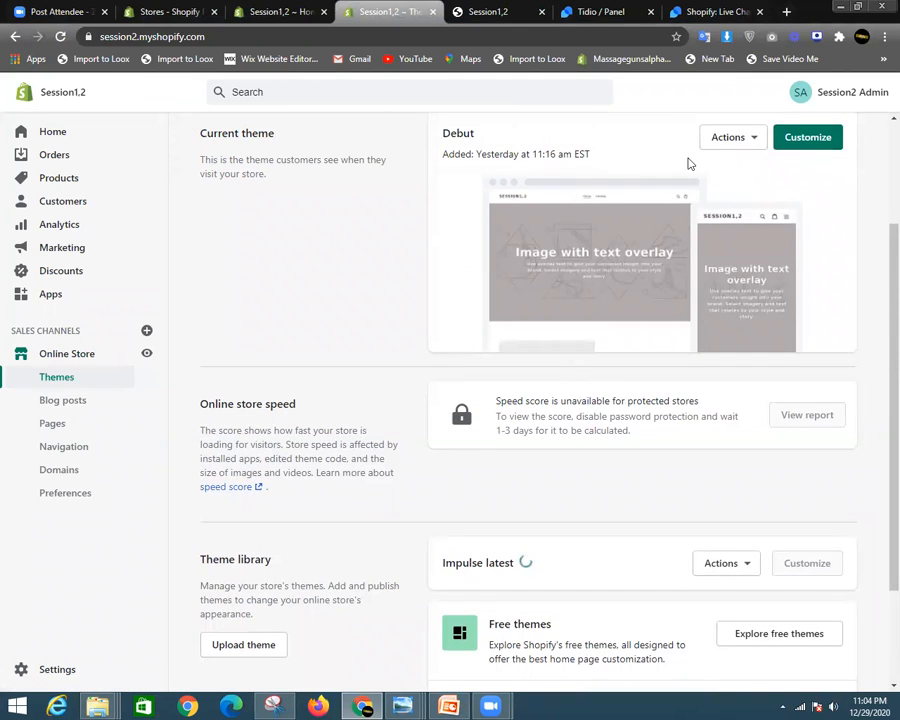
pyautogui.scroll(-1, 560, 280)
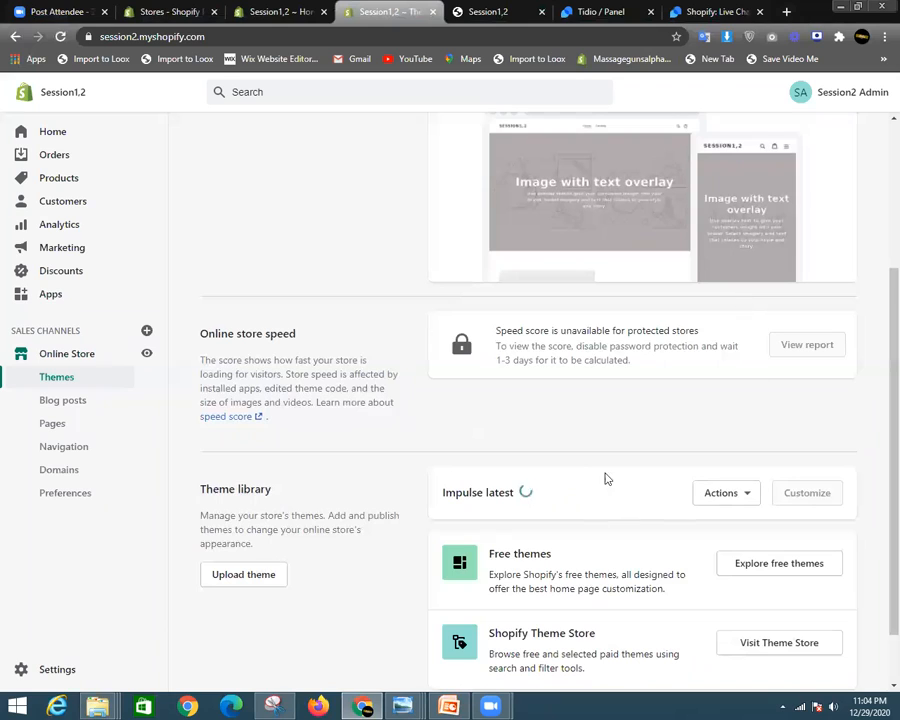
pyautogui.moveTo(513, 493); pyautogui.dragTo(456, 493)
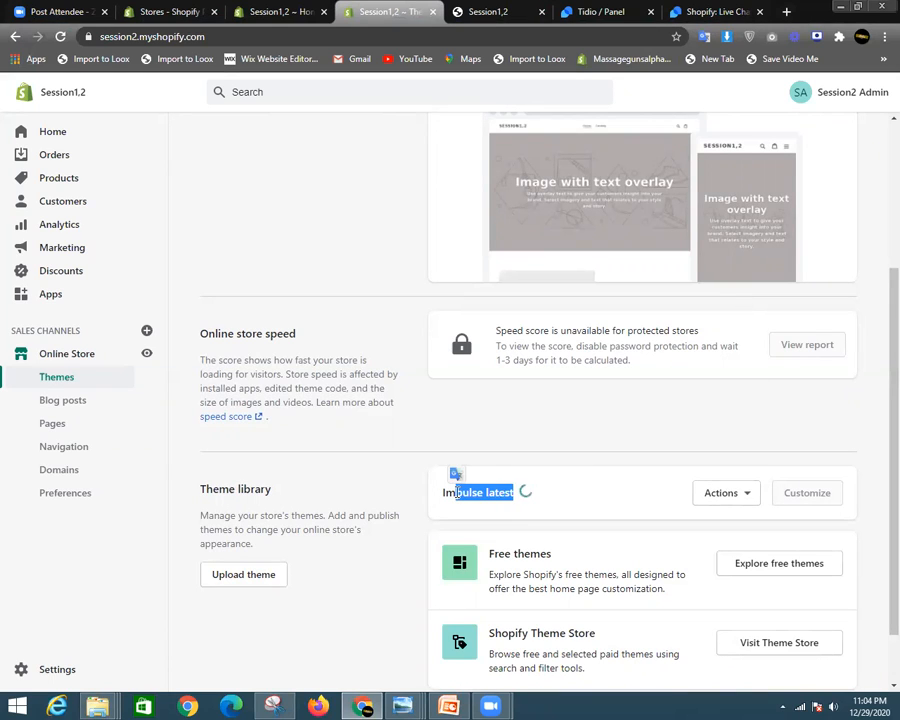
pyautogui.click(480, 486)
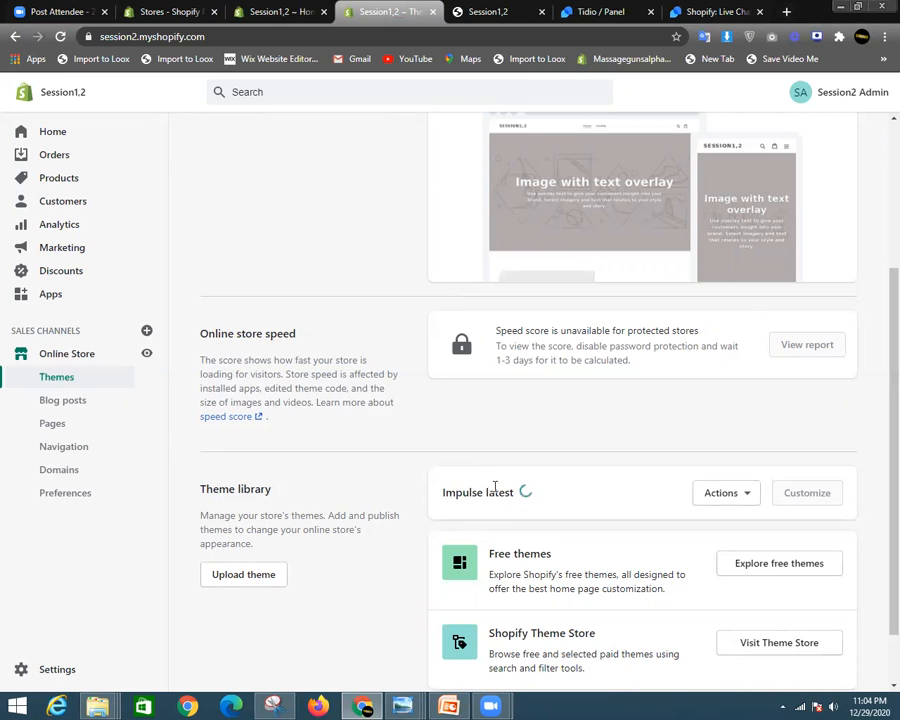
pyautogui.scroll(2, 522, 305)
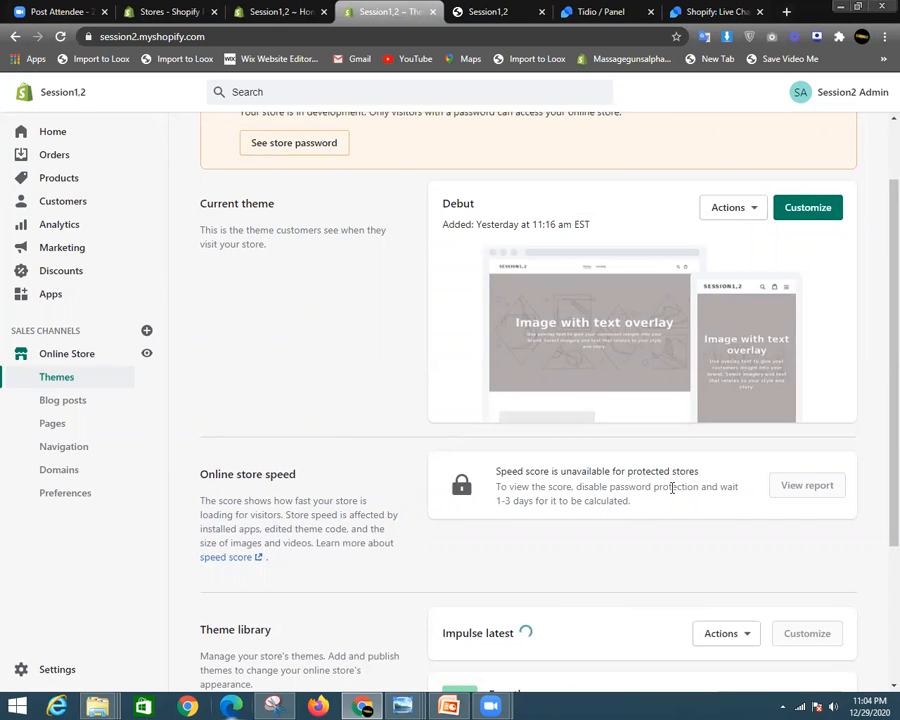
# - Open the Debut theme's actions list, then close it again
pyautogui.click(737, 215)
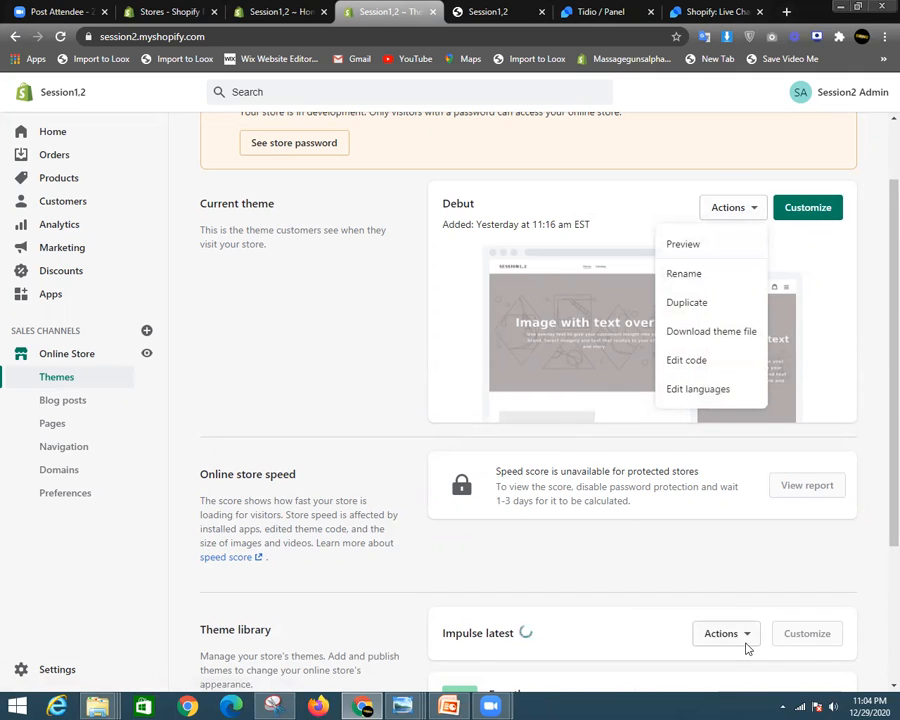
pyautogui.scroll(-1, 745, 648)
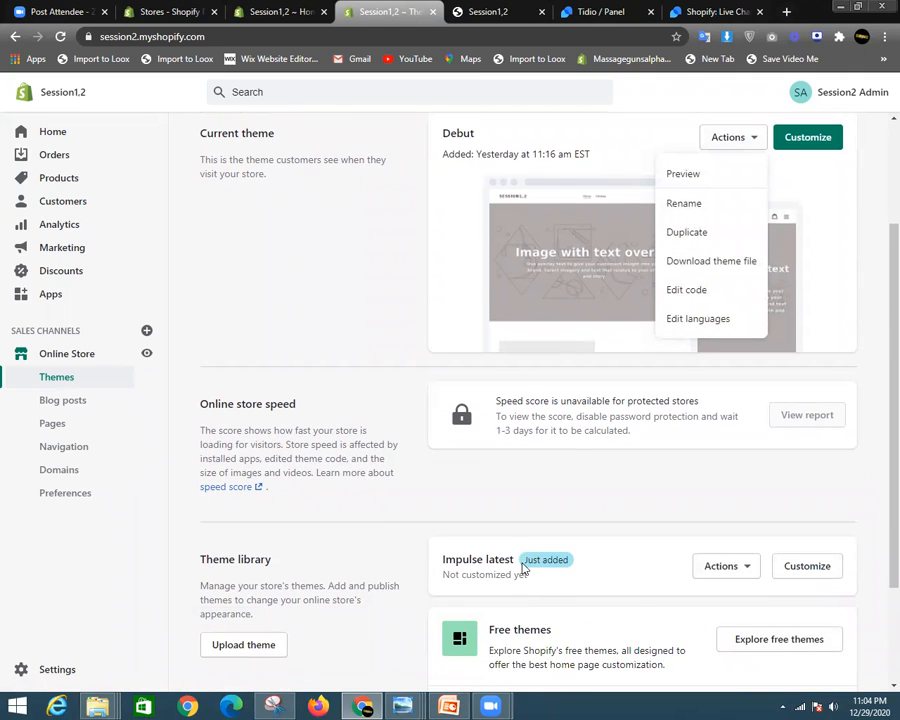
pyautogui.moveTo(524, 566); pyautogui.dragTo(566, 561)
pyautogui.click(590, 580)
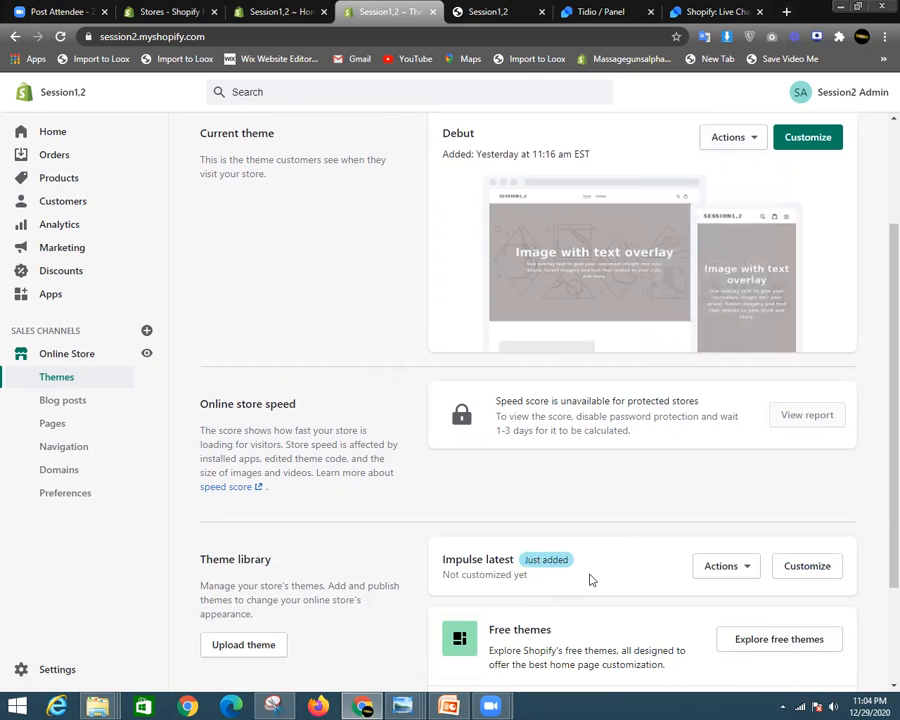
# - Publish Impulse latest from its Actions menu so it replaces Debut as current theme
pyautogui.click(741, 575)
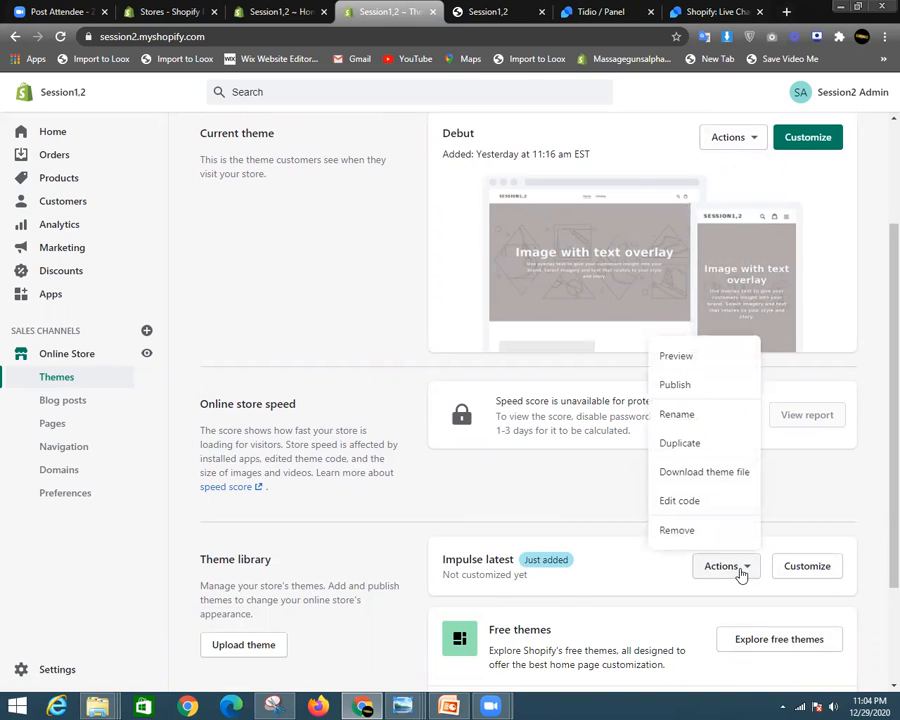
pyautogui.click(700, 387)
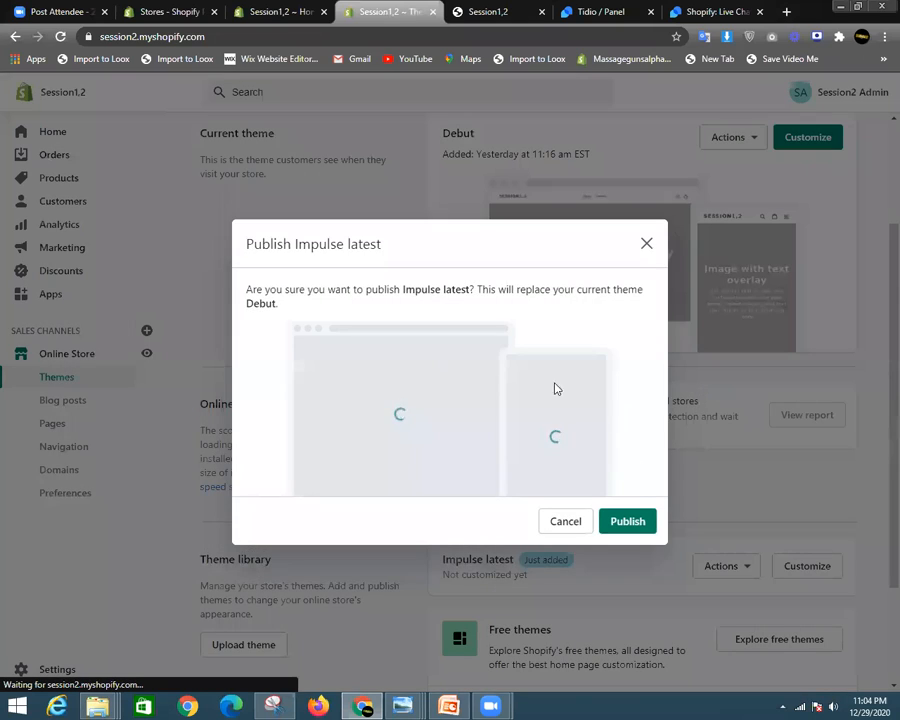
pyautogui.click(628, 525)
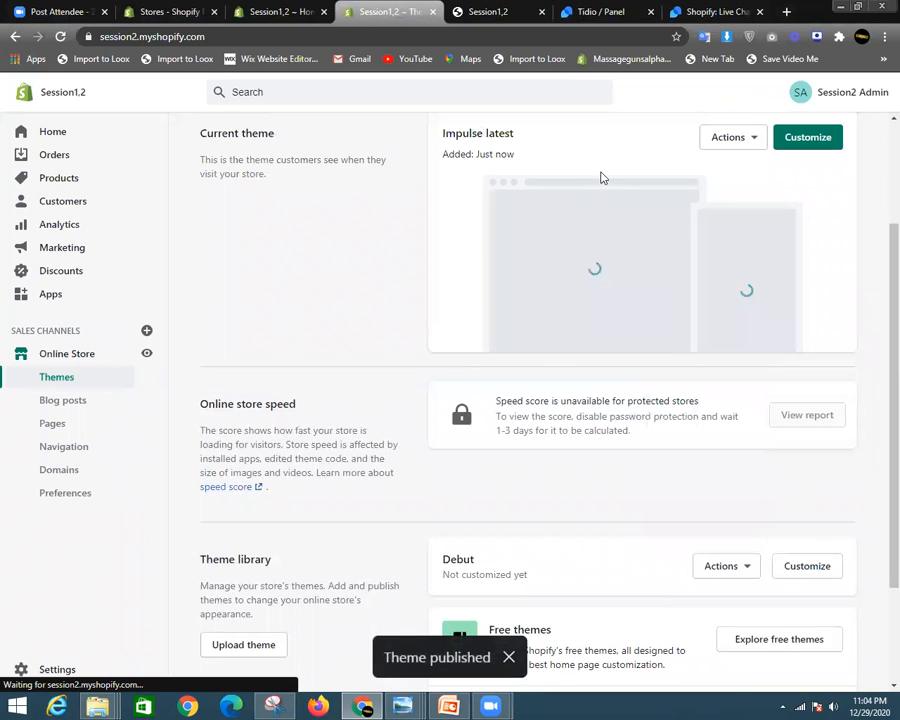
# - Return to the open storefront browser tab
pyautogui.doubleClick(447, 557)
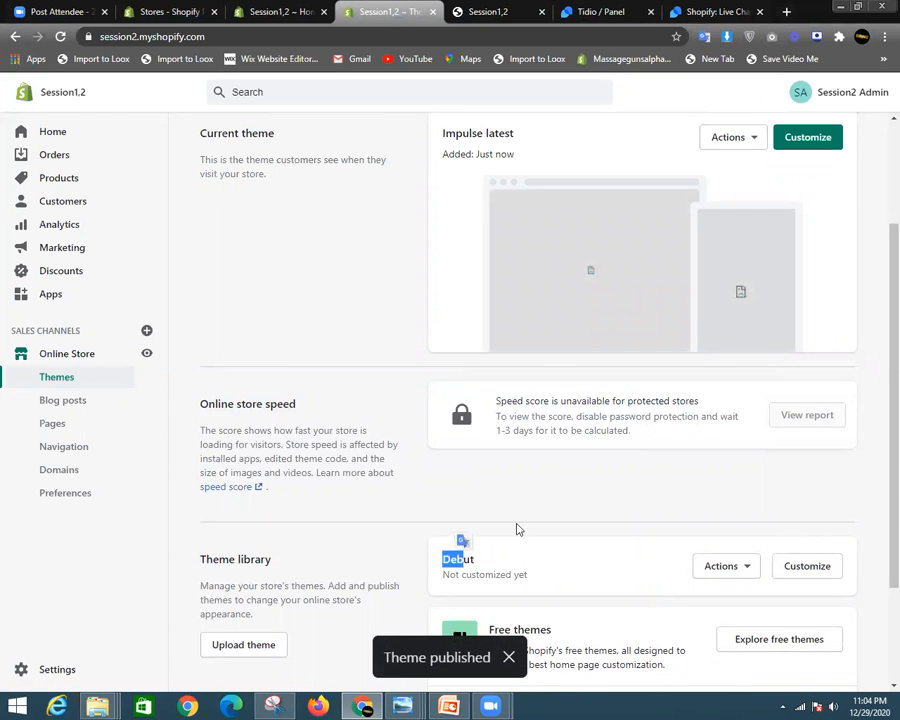
pyautogui.moveTo(442, 133); pyautogui.dragTo(484, 132)
pyautogui.click(541, 132)
pyautogui.scroll(3, 655, 257)
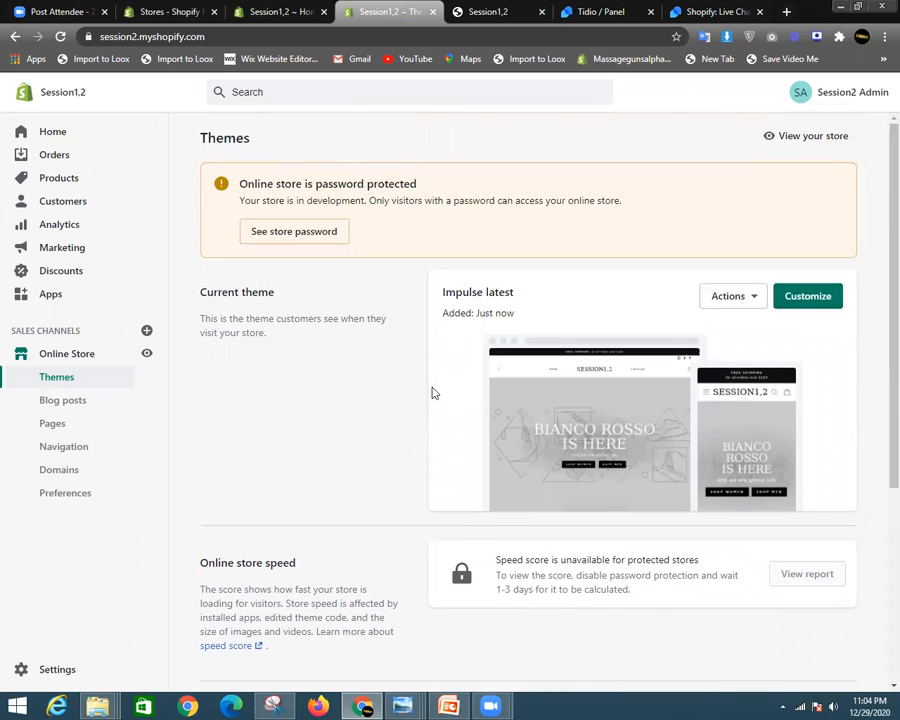
pyautogui.click(488, 11)
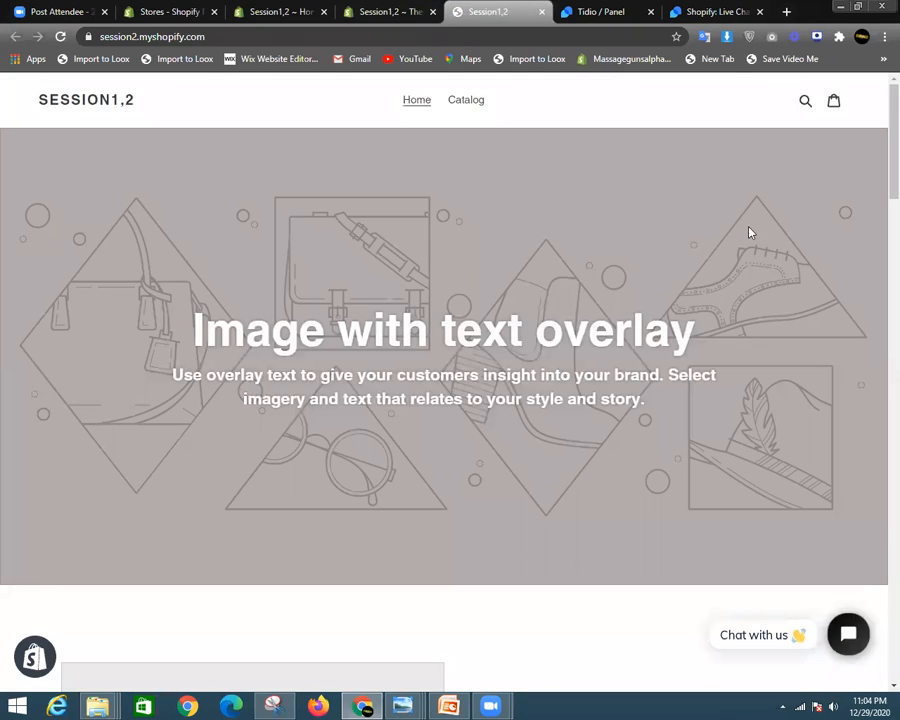
# - Open the online store in a new tab and scroll through its Impulse design
pyautogui.moveTo(878, 145); pyautogui.dragTo(876, 95)
pyautogui.click(390, 11)
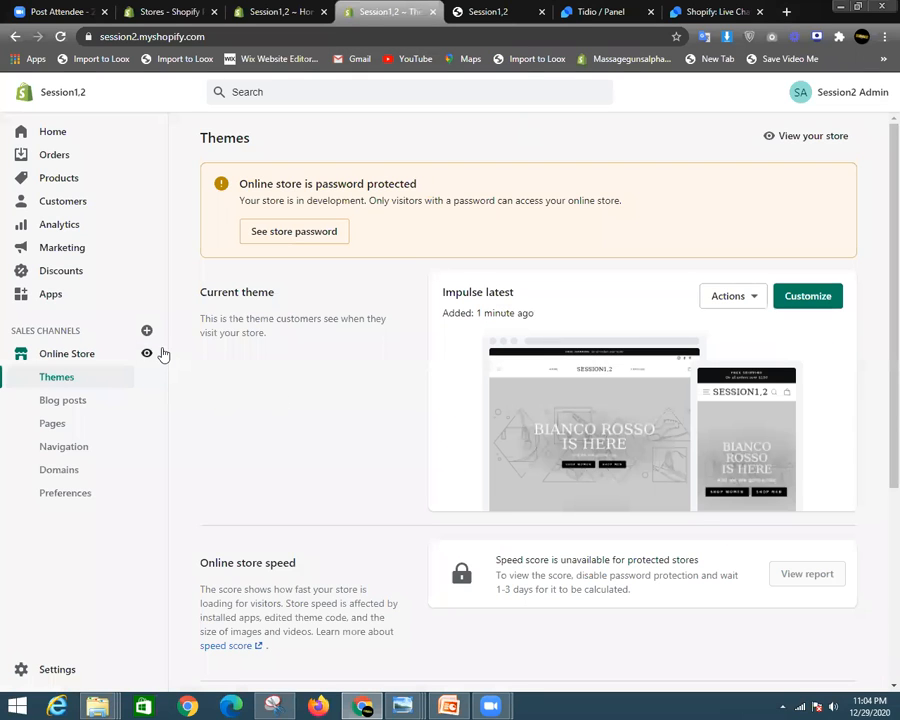
pyautogui.click(149, 355)
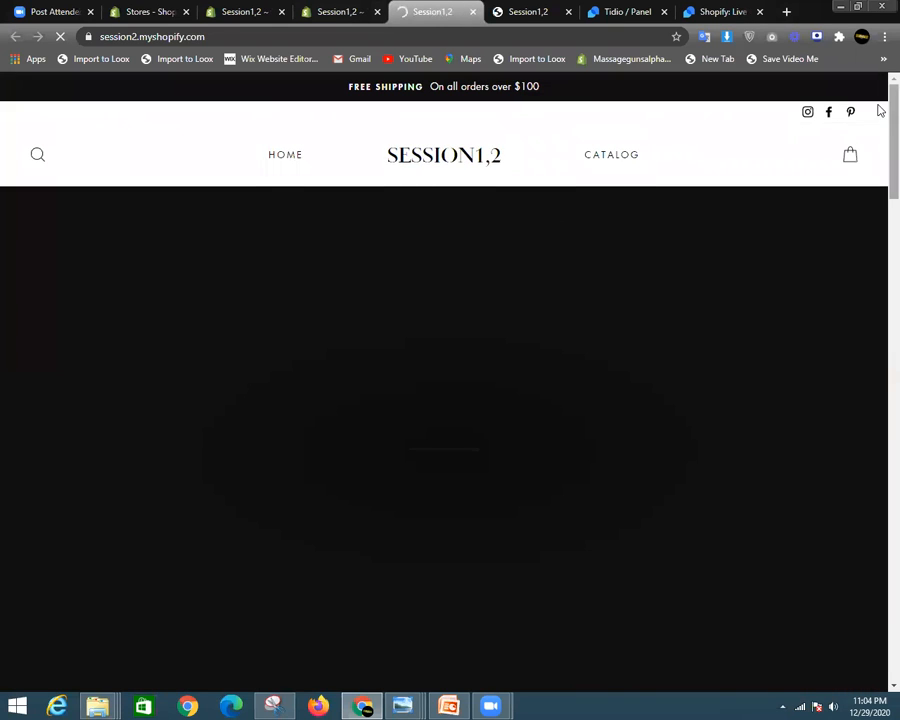
pyautogui.scroll(-3, 878, 126)
pyautogui.scroll(-5, 876, 190)
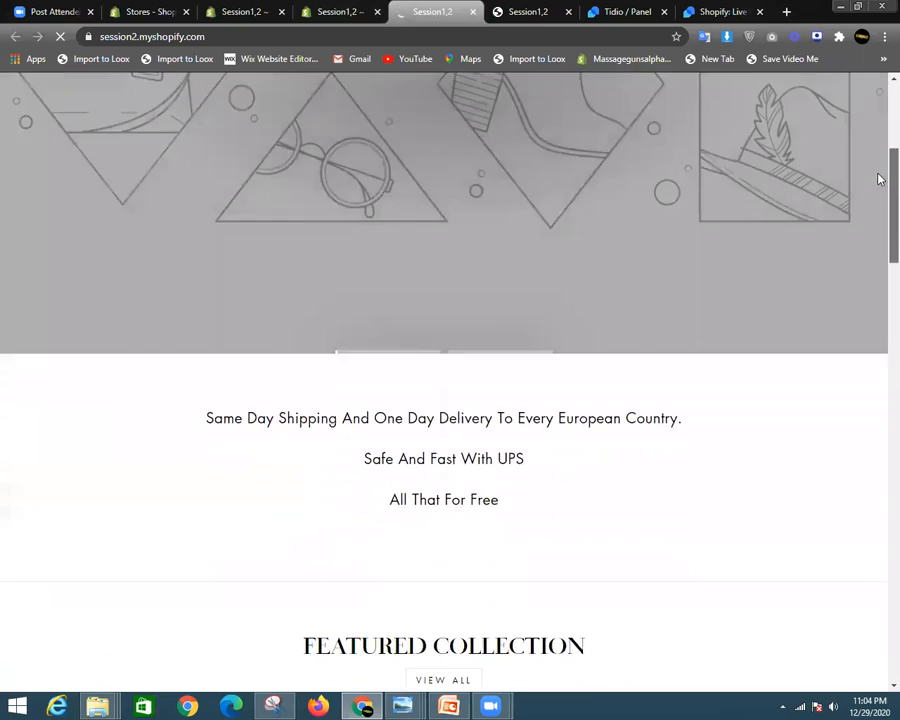
pyautogui.scroll(-3, 653, 334)
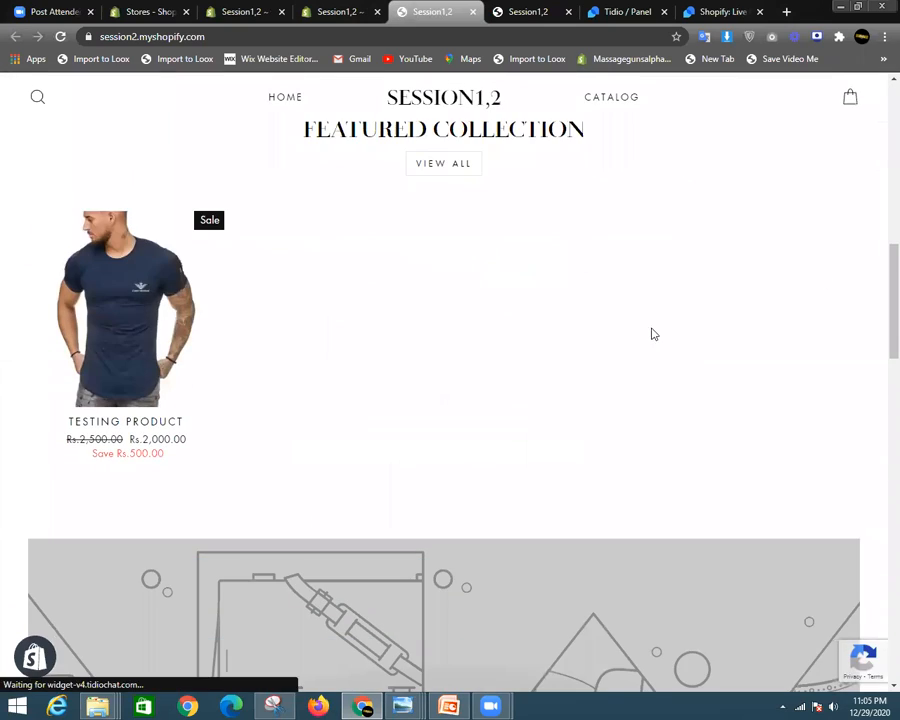
pyautogui.scroll(-4, 880, 371)
pyautogui.scroll(-15, 880, 371)
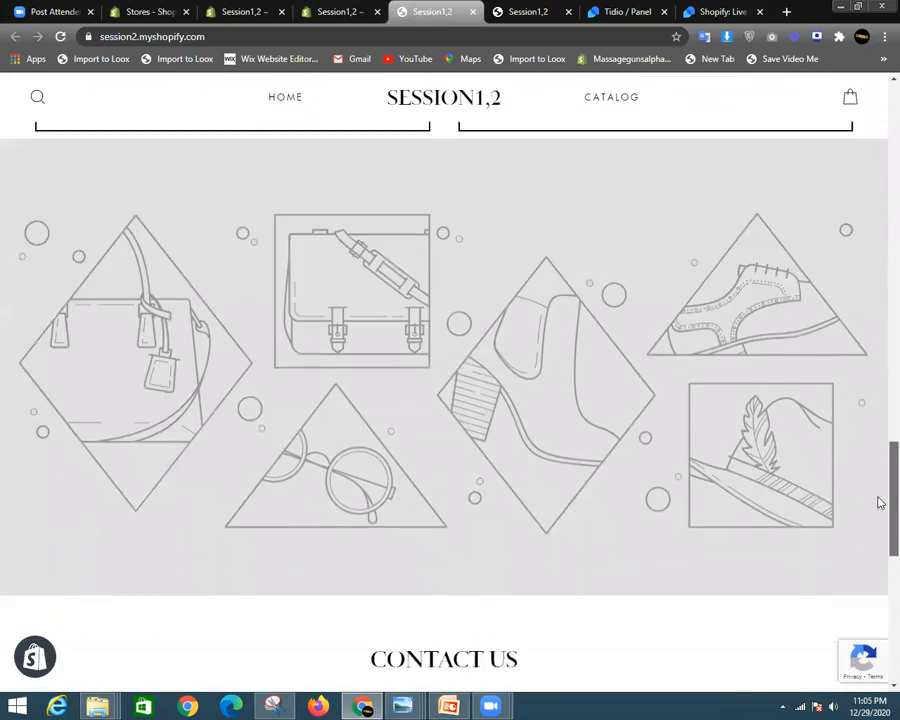
pyautogui.scroll(20, 880, 652)
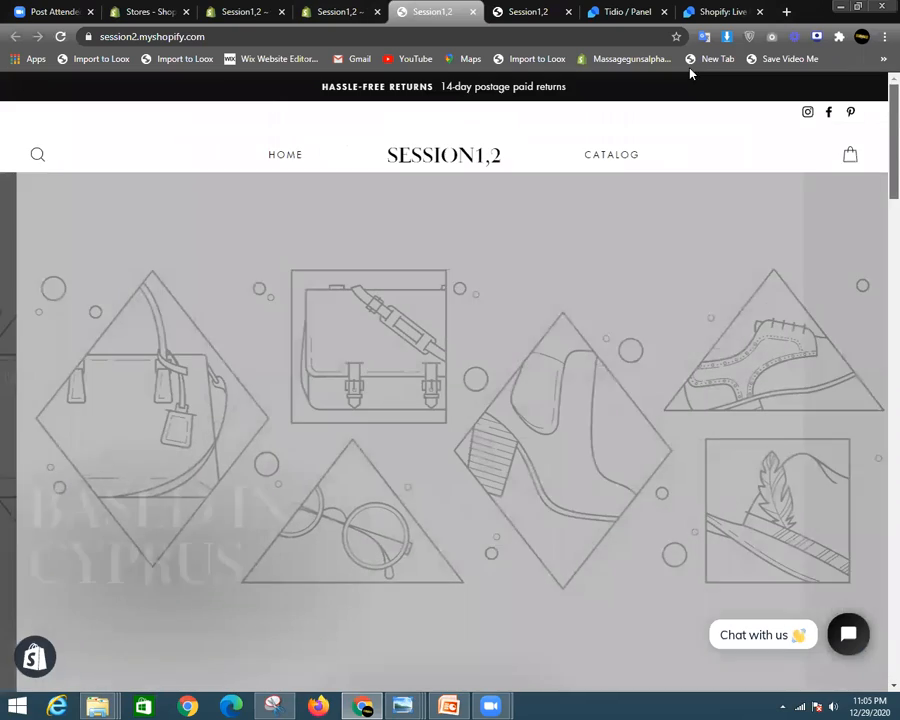
# - Close the new storefront tab, leaving the Themes admin page showing
pyautogui.click(350, 8)
pyautogui.click(462, 12)
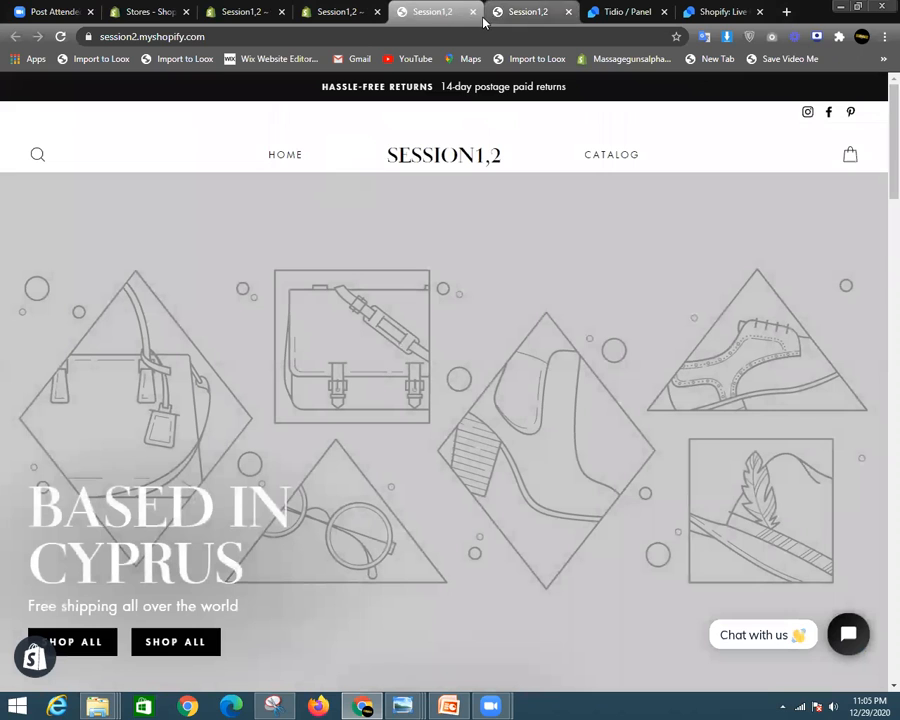
pyautogui.click(472, 12)
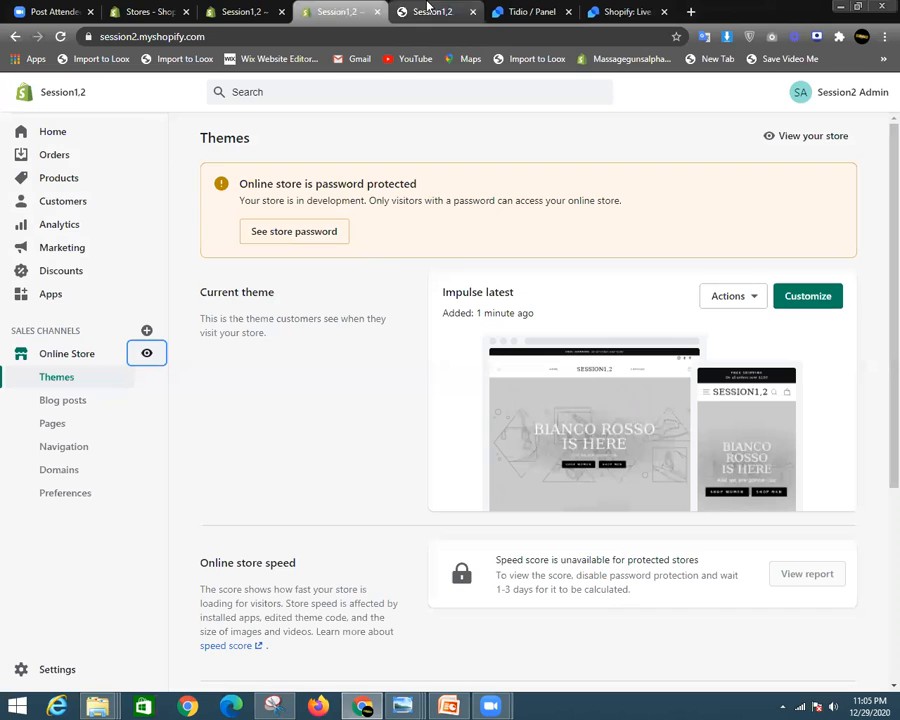
# - Close the older storefront, Tidio and Shopify live chat tabs
pyautogui.click(472, 12)
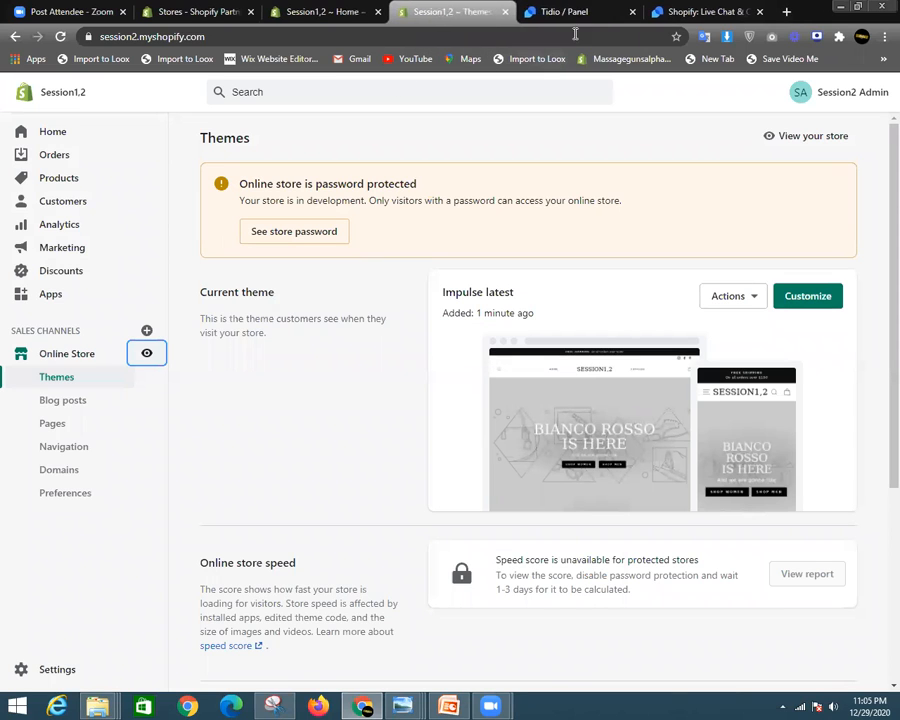
pyautogui.click(630, 14)
pyautogui.click(637, 14)
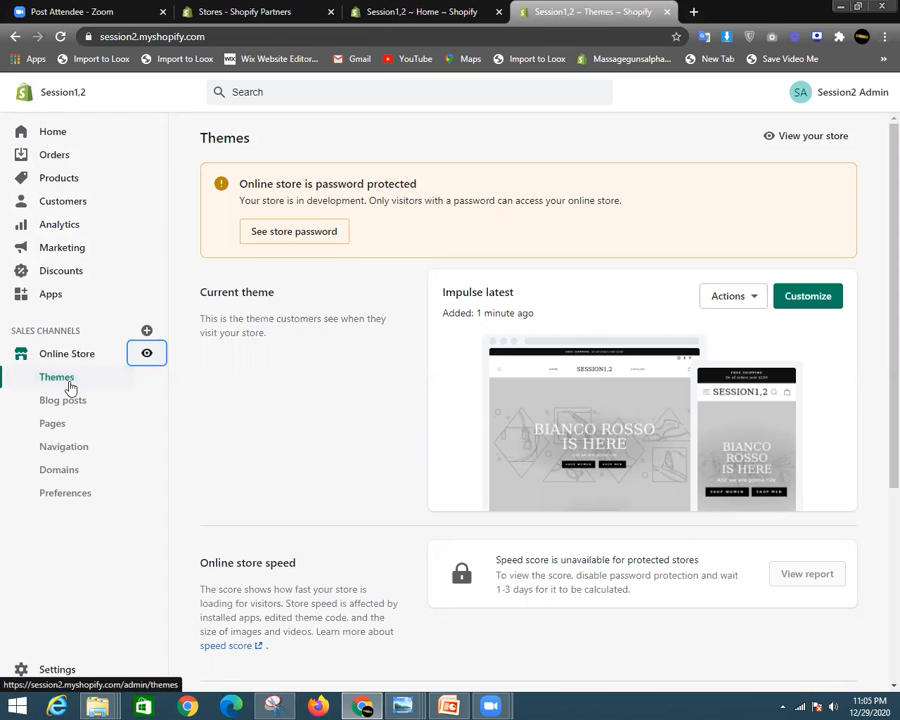
# - Open Blog posts under Online Store in the sidebar
pyautogui.scroll(-3, 648, 452)
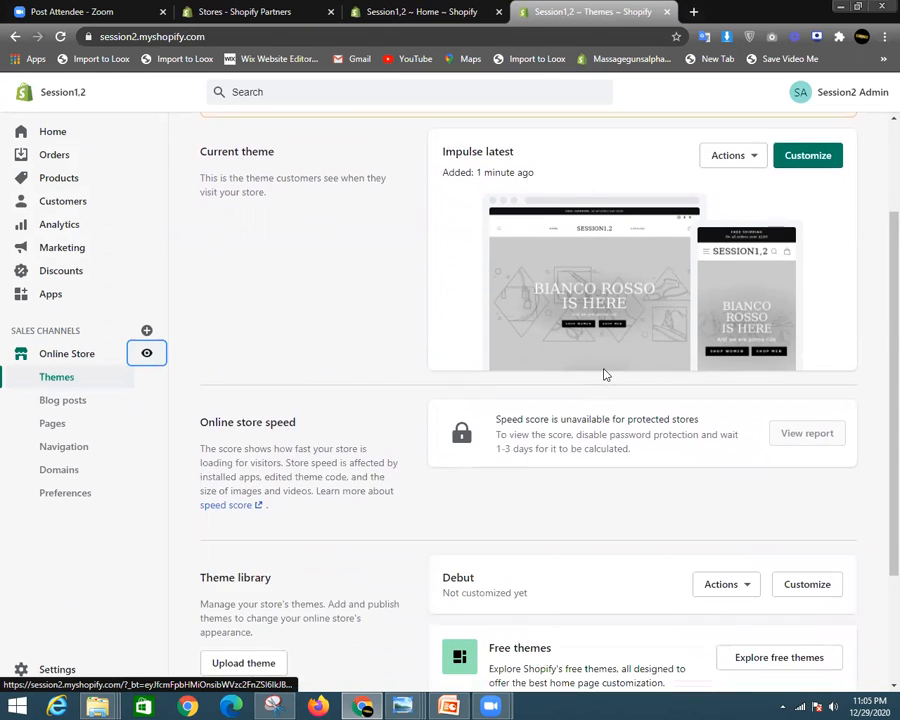
pyautogui.scroll(3, 614, 307)
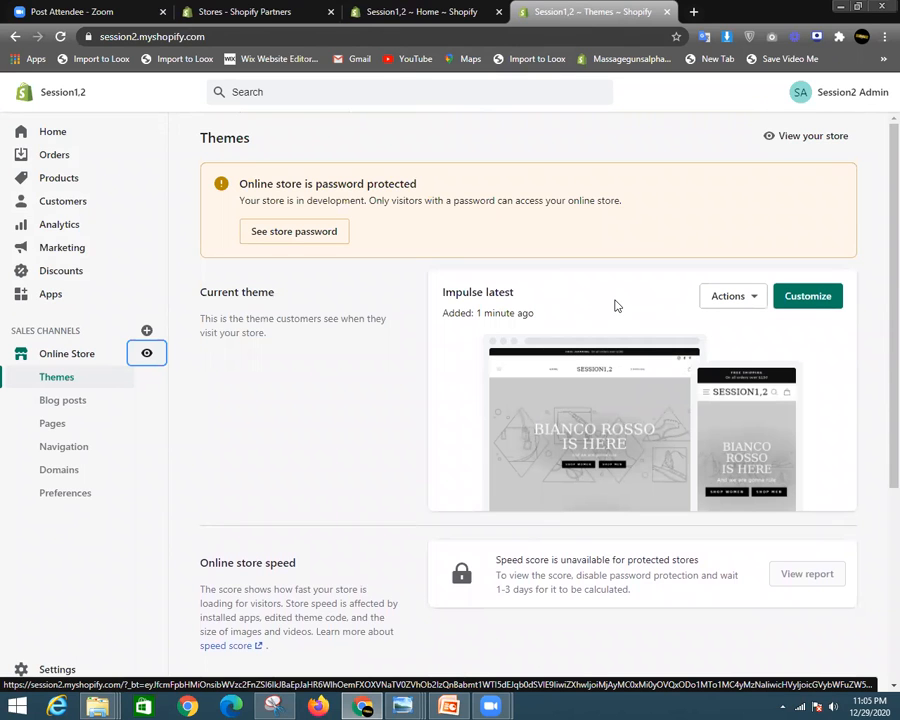
pyautogui.scroll(-2, 640, 380)
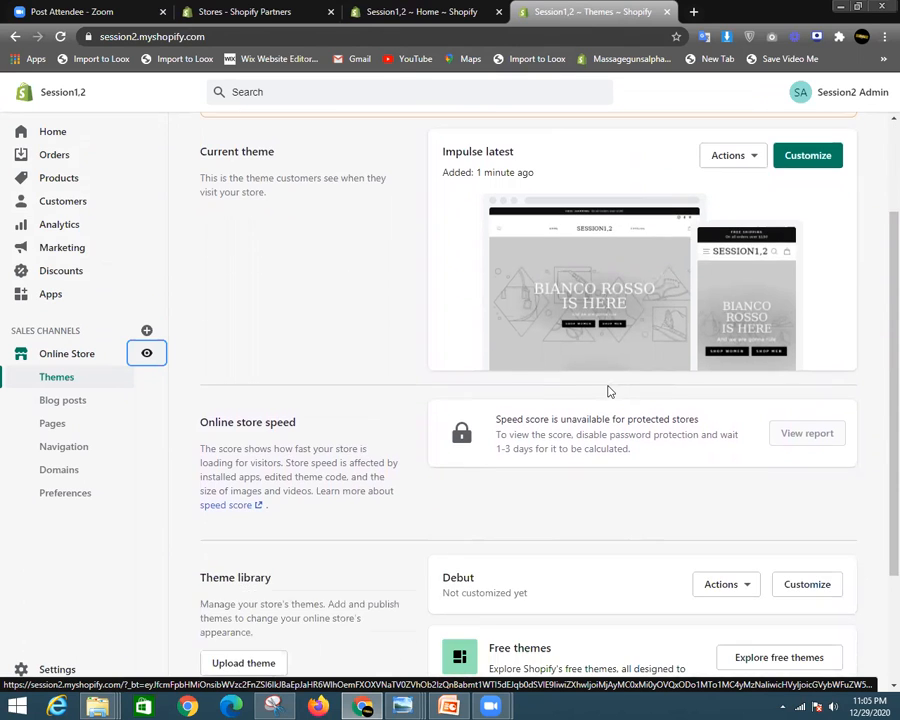
pyautogui.scroll(-2, 608, 391)
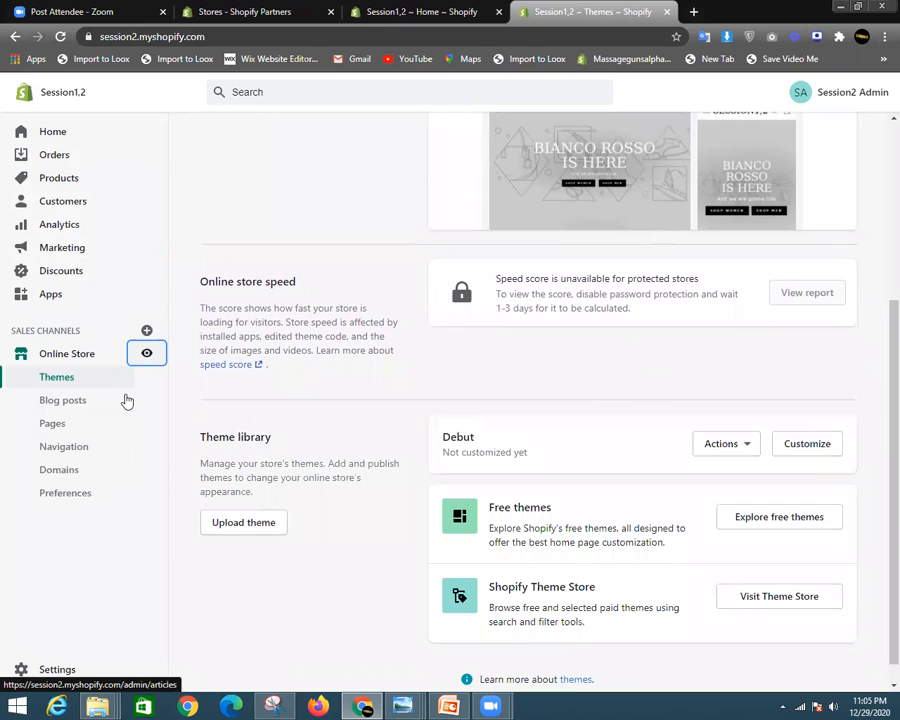
pyautogui.click(60, 402)
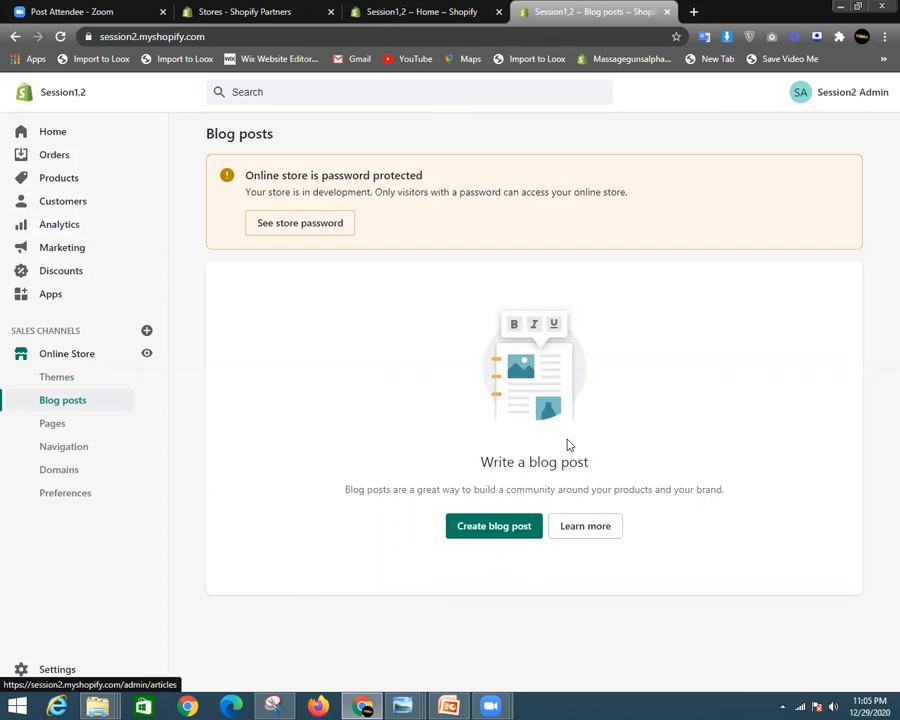
# - Create a new blog post titled 'My first blog post' with 'My blog post' as content
pyautogui.click(498, 534)
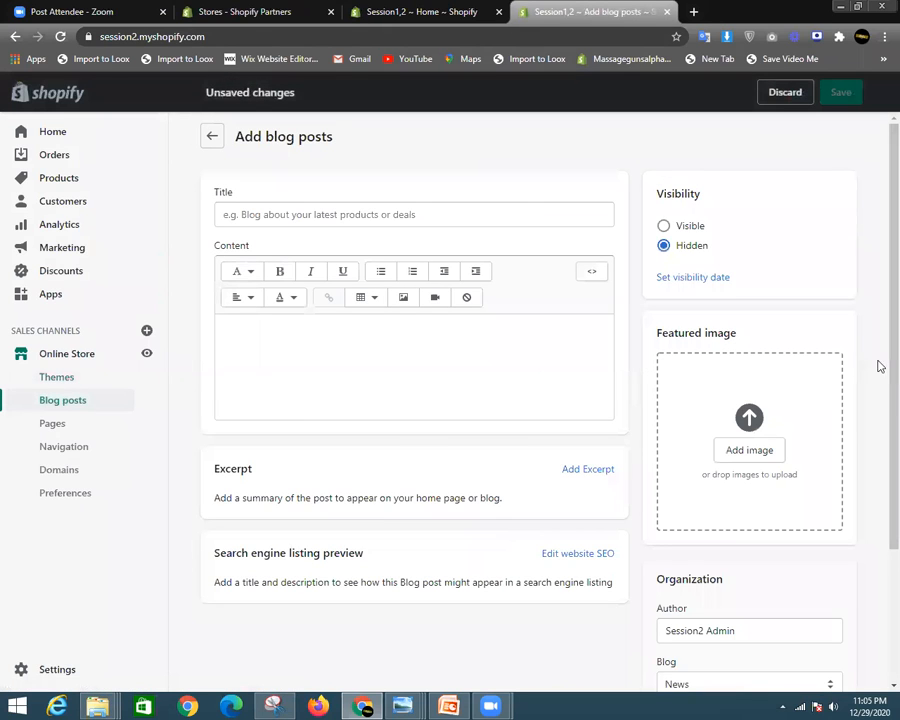
pyautogui.scroll(-3, 476, 332)
pyautogui.scroll(3, 410, 390)
pyautogui.click(296, 218)
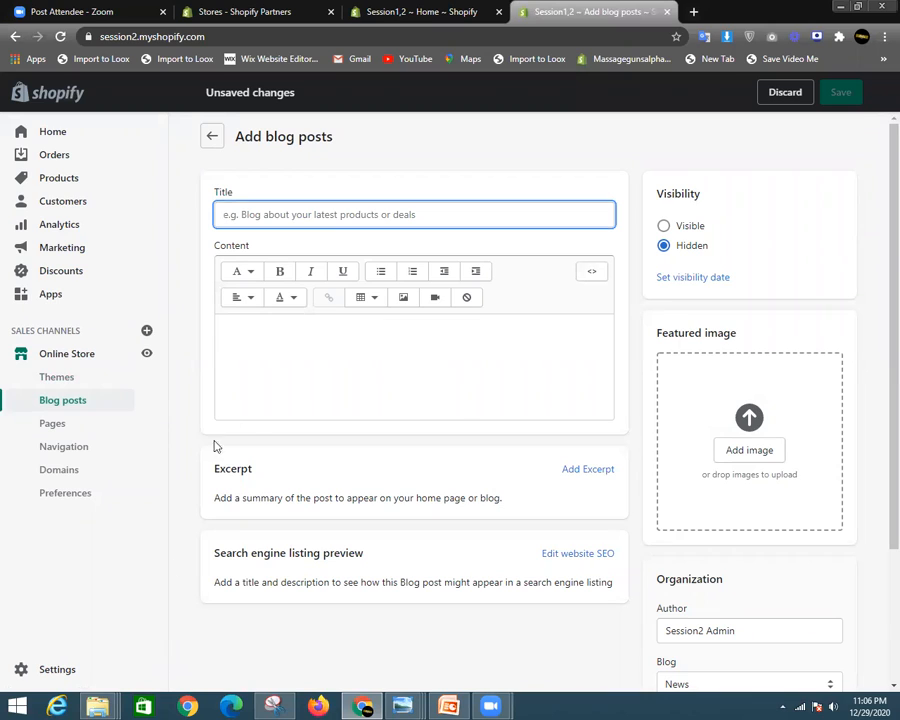
pyautogui.write('My first blog')
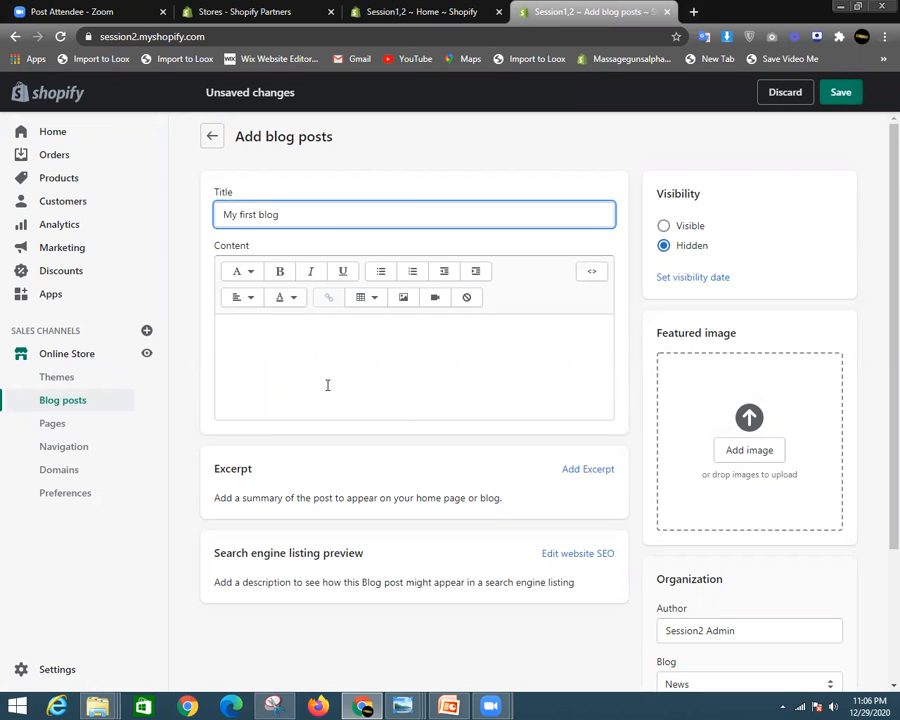
pyautogui.click(411, 395)
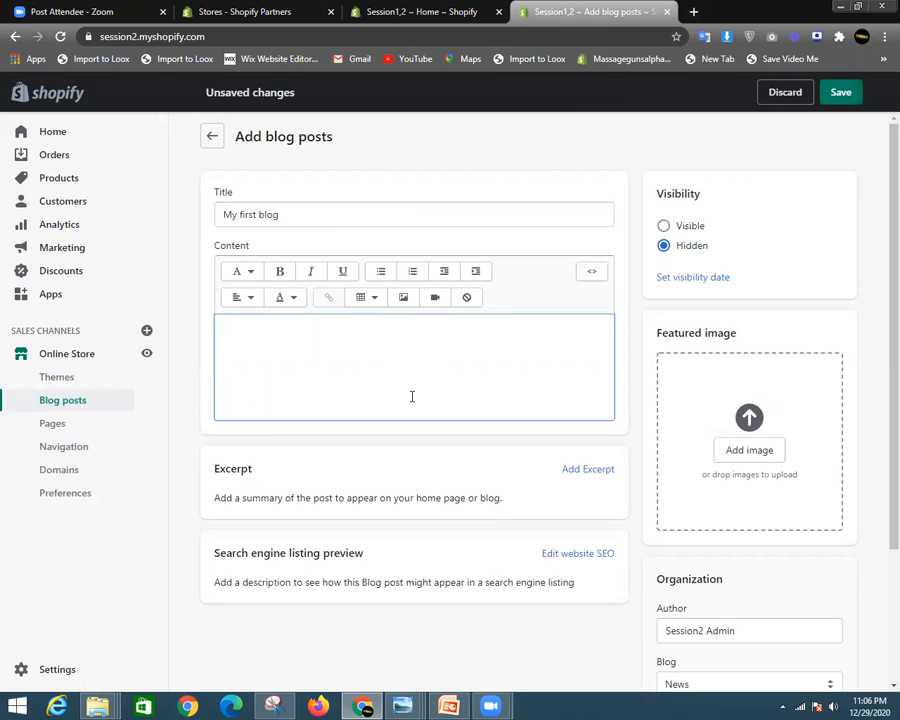
pyautogui.write('My')
pyautogui.click(472, 215)
pyautogui.write('post')
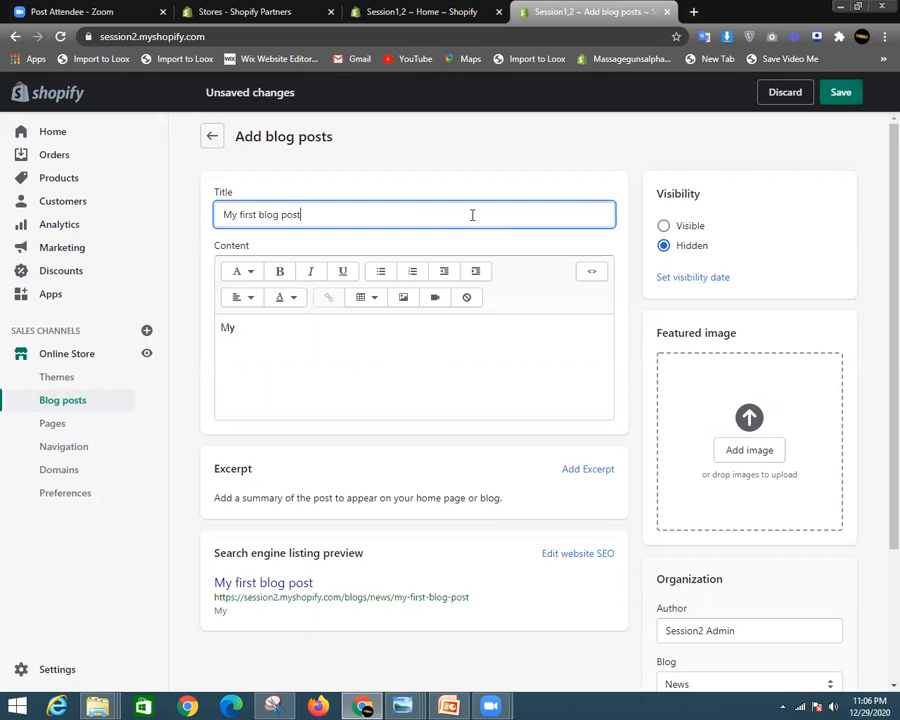
pyautogui.click(242, 341)
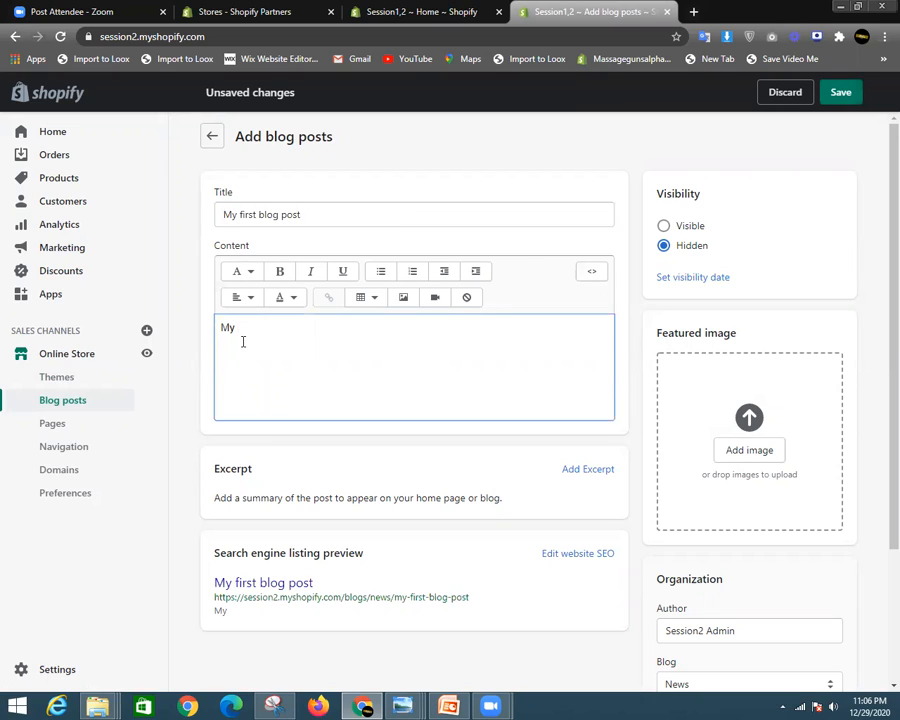
pyautogui.write('blog post')
# - Make 'My blog post' a centered Heading 1 and add a new line below it
pyautogui.moveTo(283, 329); pyautogui.dragTo(227, 283)
pyautogui.click(243, 272)
pyautogui.click(247, 340)
pyautogui.moveTo(380, 329); pyautogui.dragTo(209, 327)
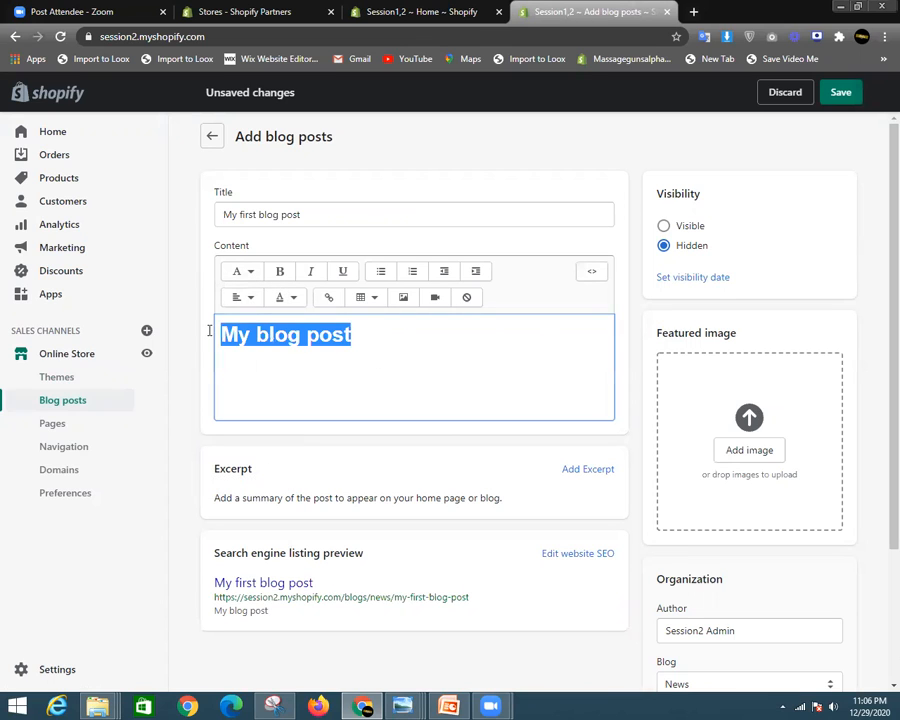
pyautogui.click(250, 298)
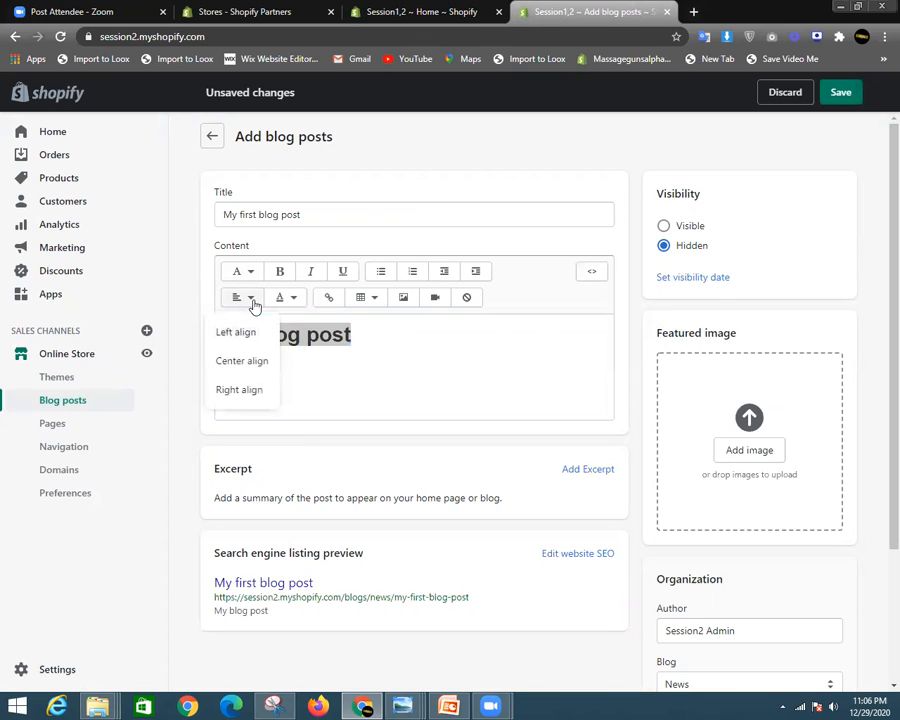
pyautogui.click(252, 363)
pyautogui.click(525, 340)
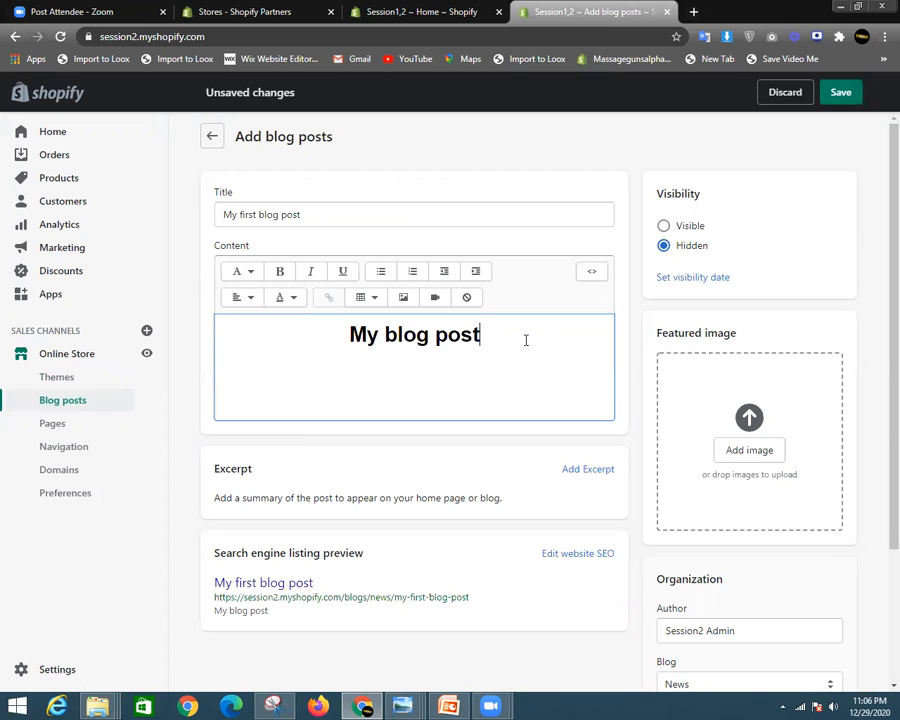
pyautogui.press('Return')
# - Upload the 999 image file from the computer via the Insert image window
pyautogui.click(405, 303)
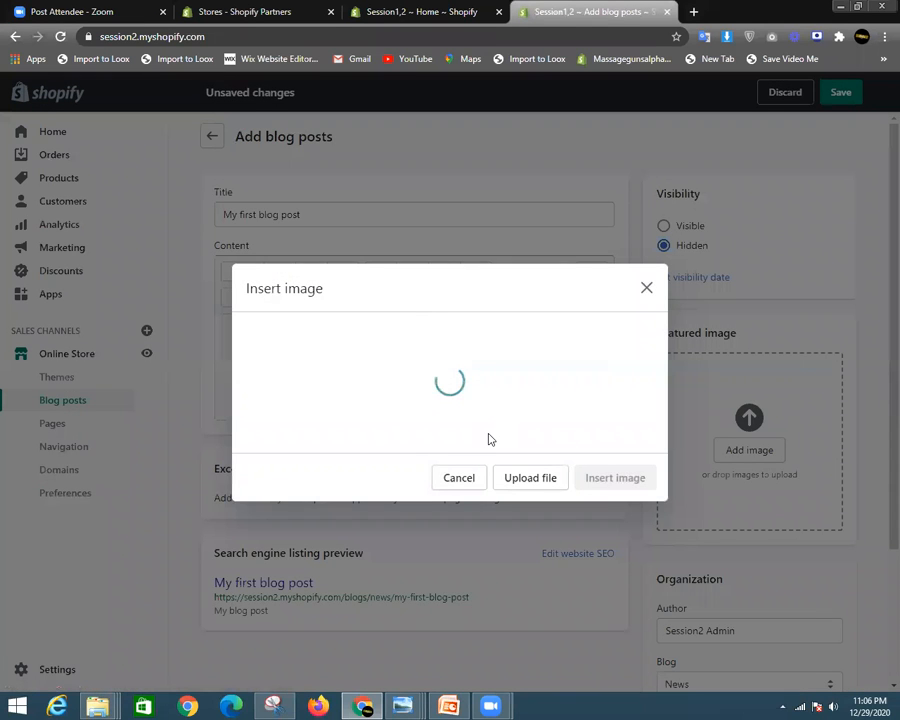
pyautogui.click(532, 484)
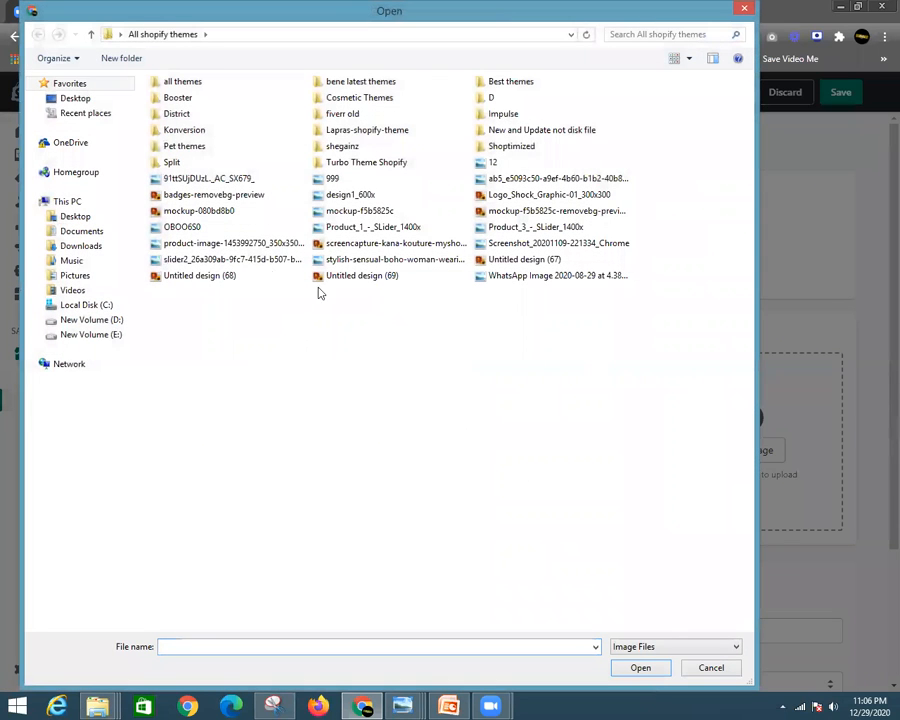
pyautogui.click(232, 243)
pyautogui.click(205, 227)
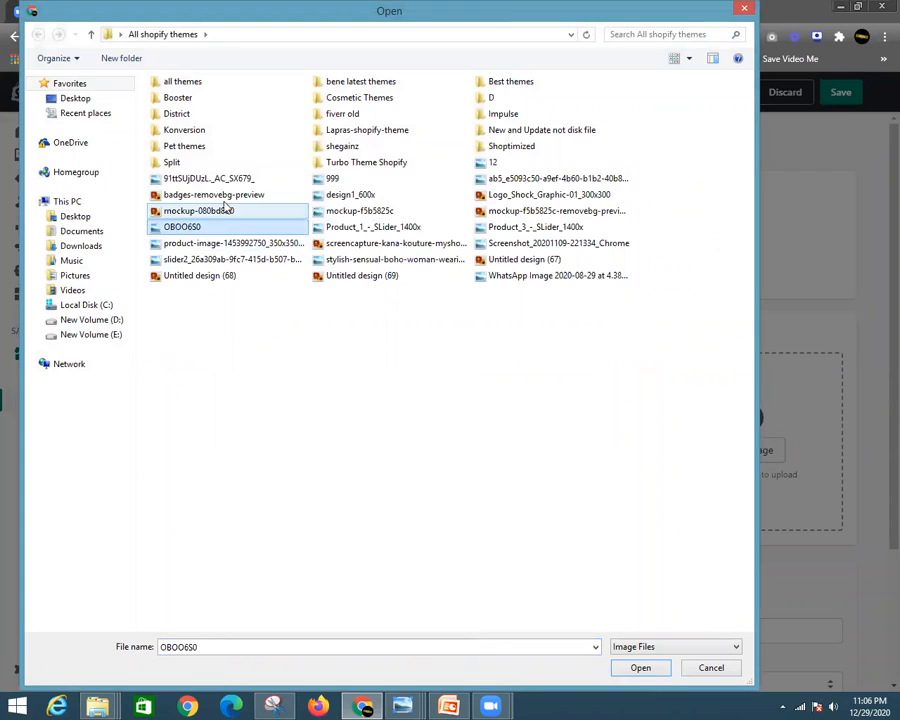
pyautogui.click(328, 178)
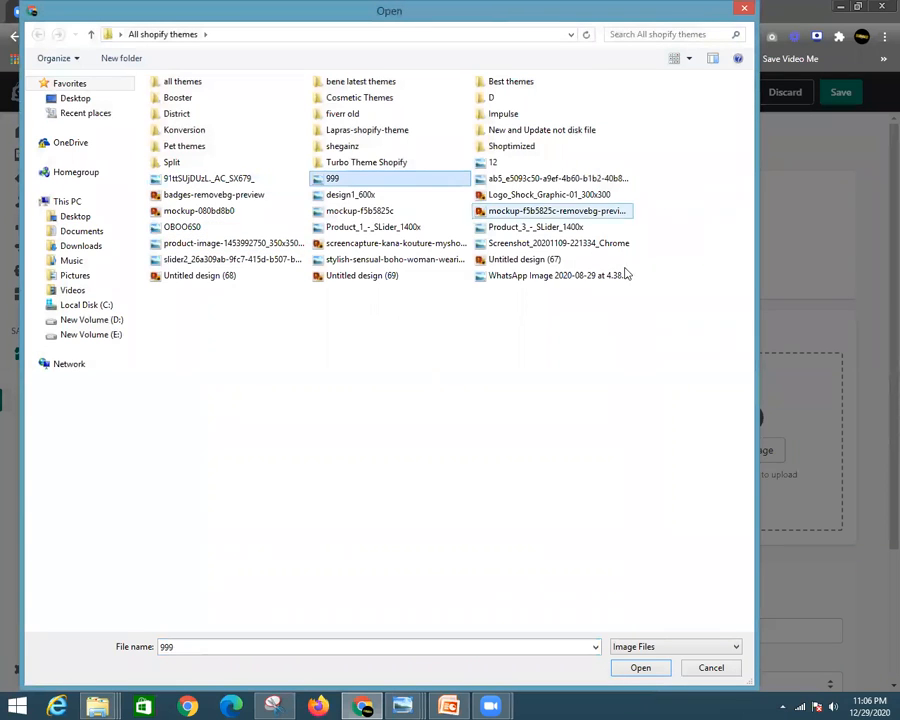
pyautogui.click(638, 668)
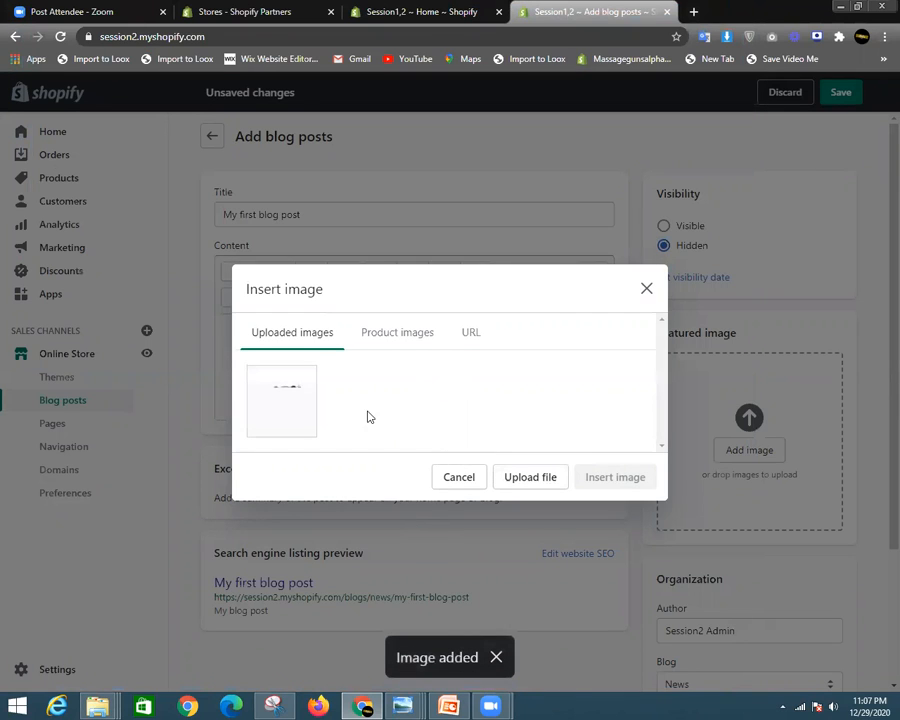
# - Insert the uploaded bracelet image into the post at Large (480x480)
pyautogui.click(289, 418)
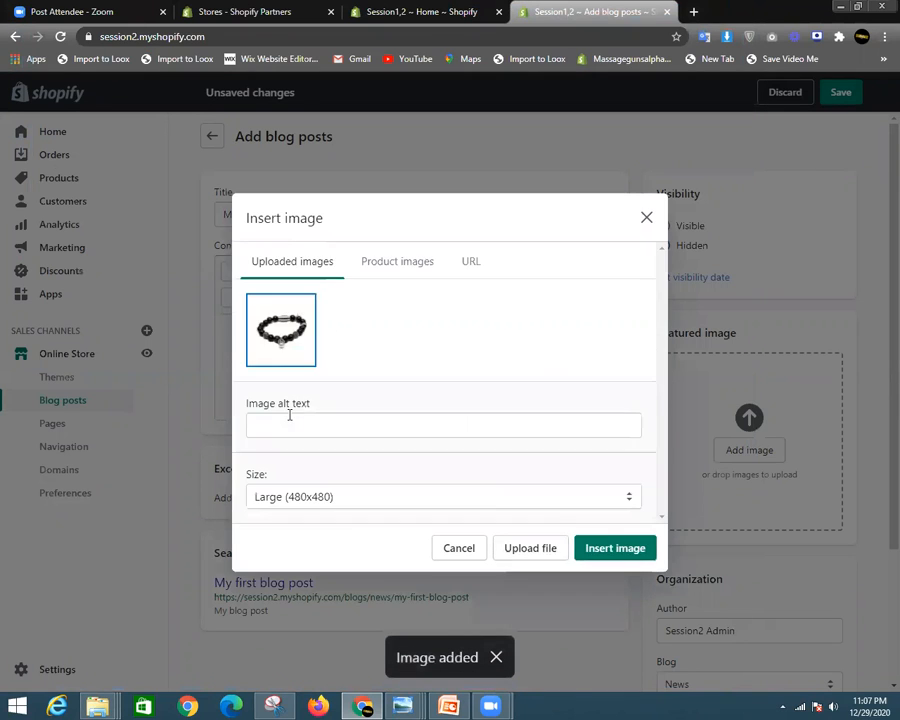
pyautogui.click(621, 545)
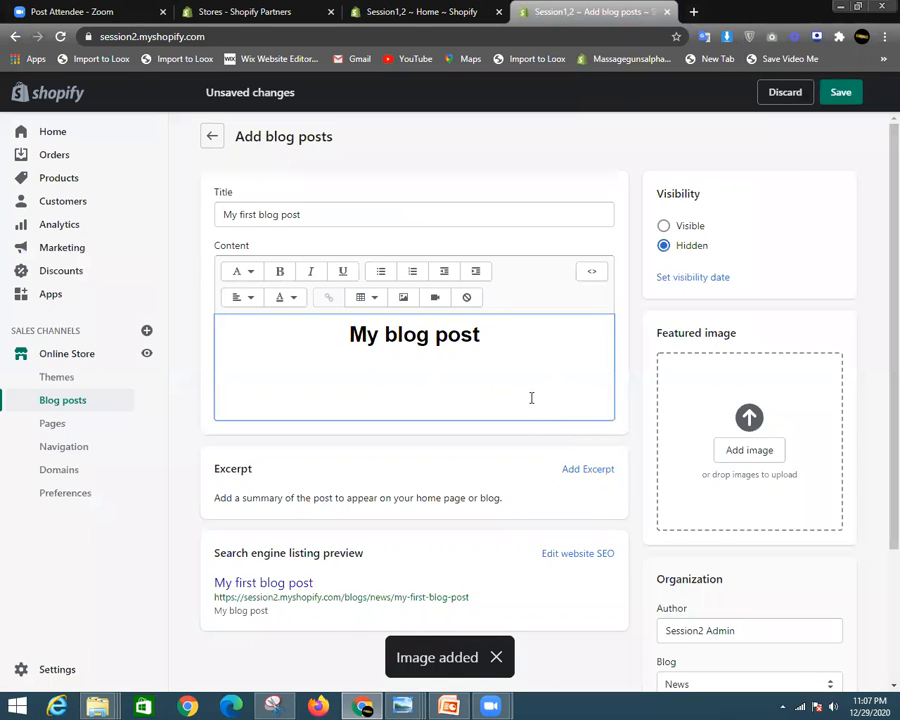
pyautogui.scroll(-2, 528, 372)
pyautogui.scroll(1, 474, 327)
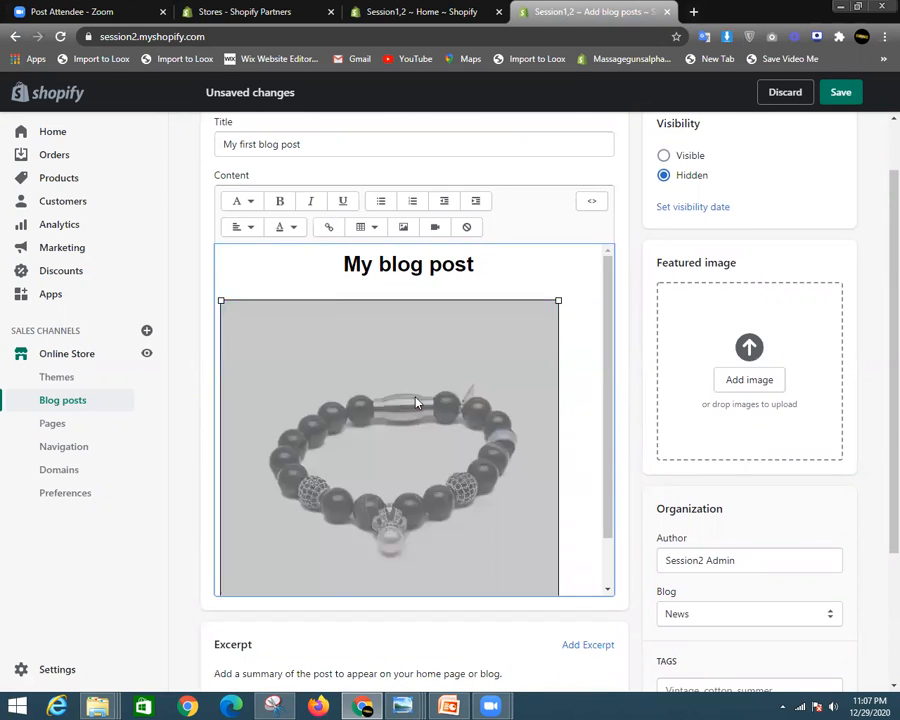
# - In the bracelet image's settings, choose Original image size and center alignment
pyautogui.doubleClick(416, 400)
pyautogui.click(647, 263)
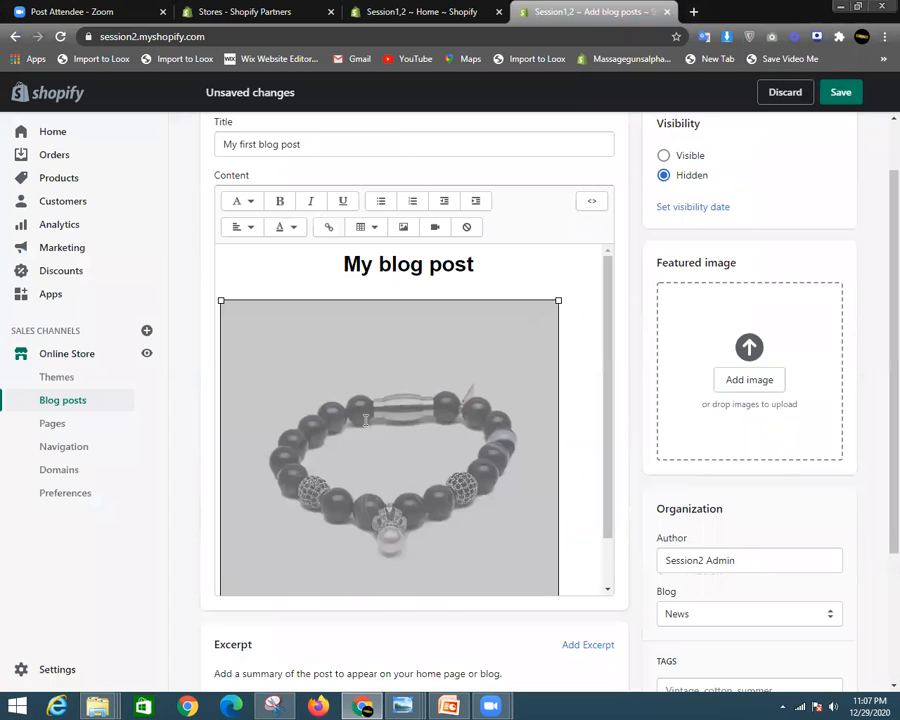
pyautogui.doubleClick(378, 385)
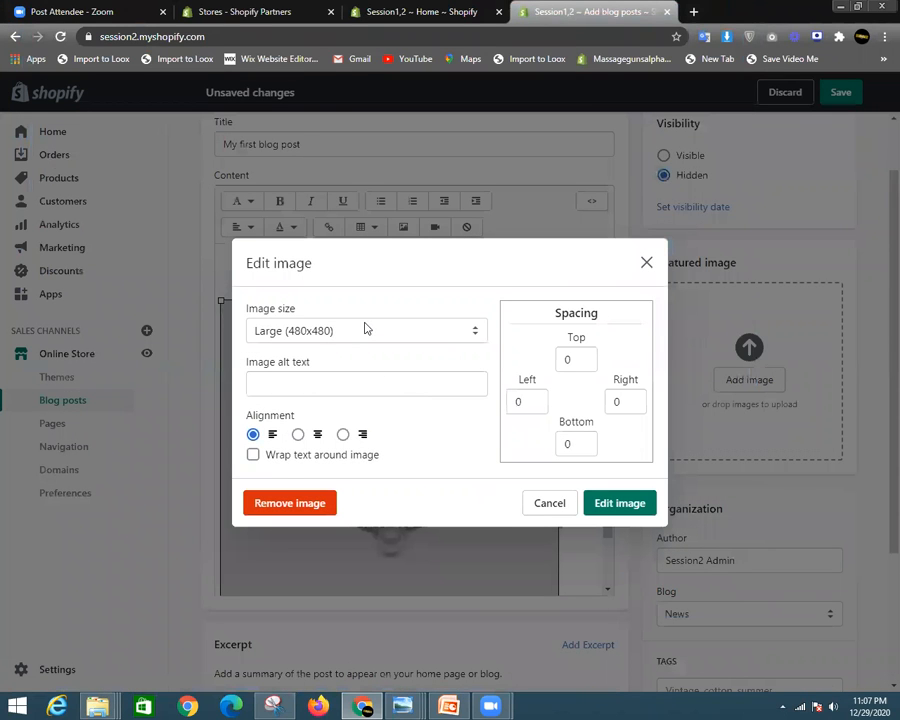
pyautogui.click(363, 332)
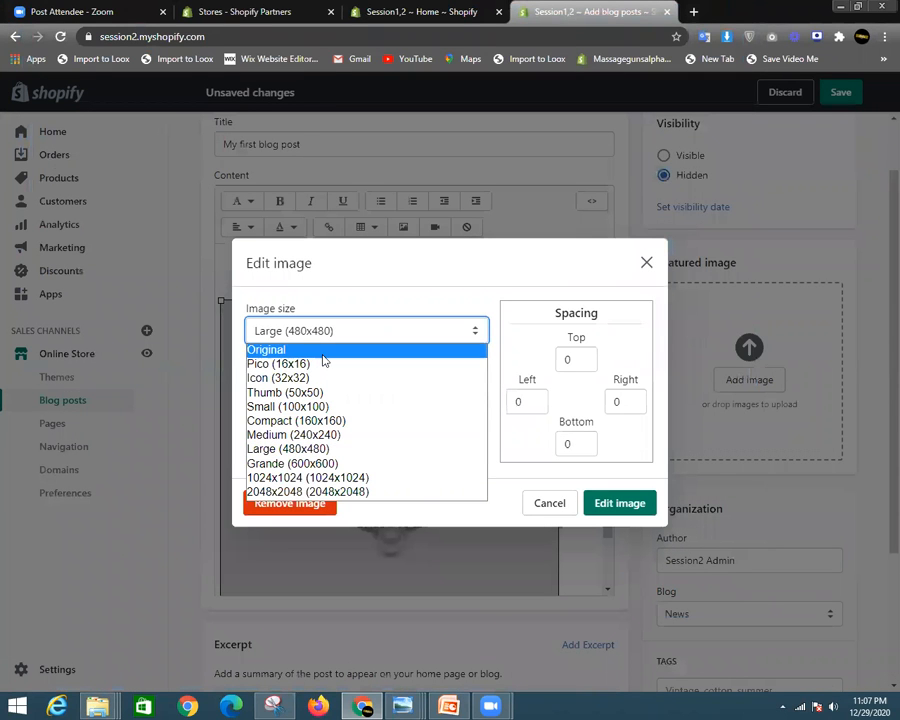
pyautogui.click(323, 354)
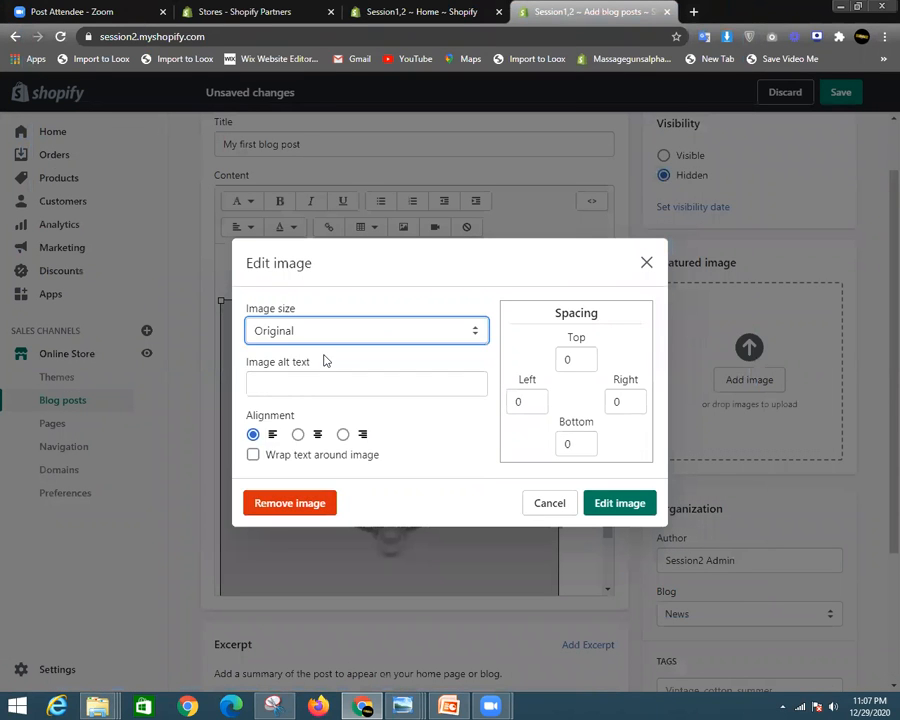
pyautogui.click(298, 434)
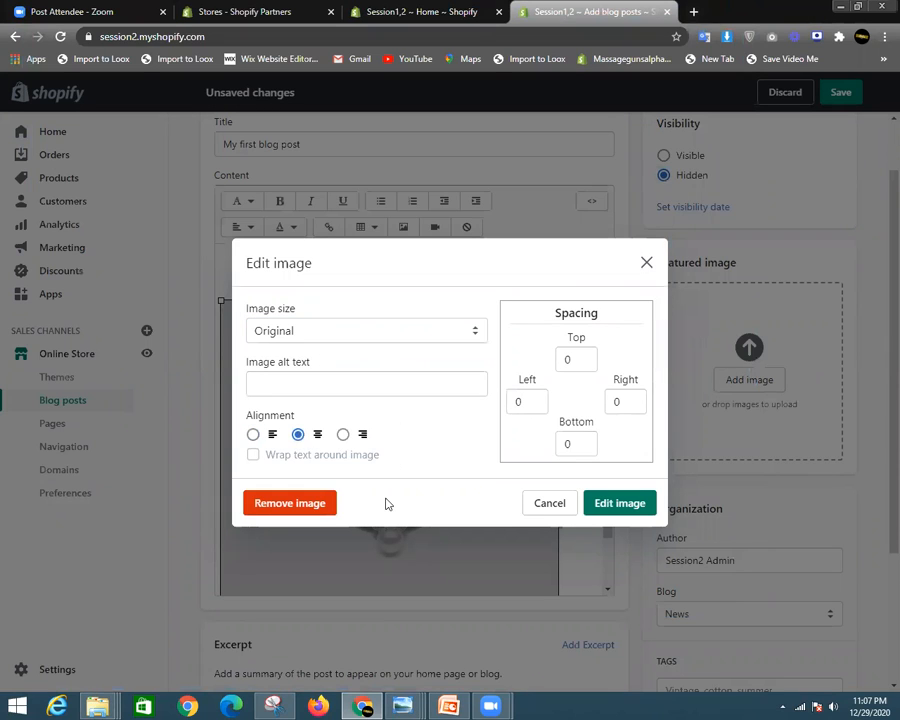
pyautogui.click(343, 434)
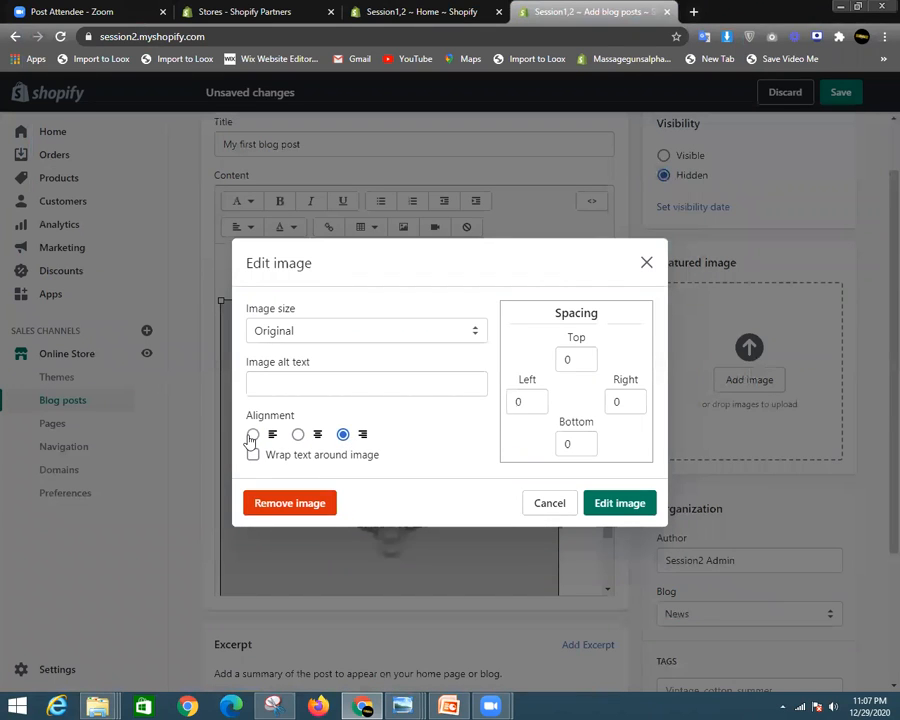
pyautogui.click(311, 436)
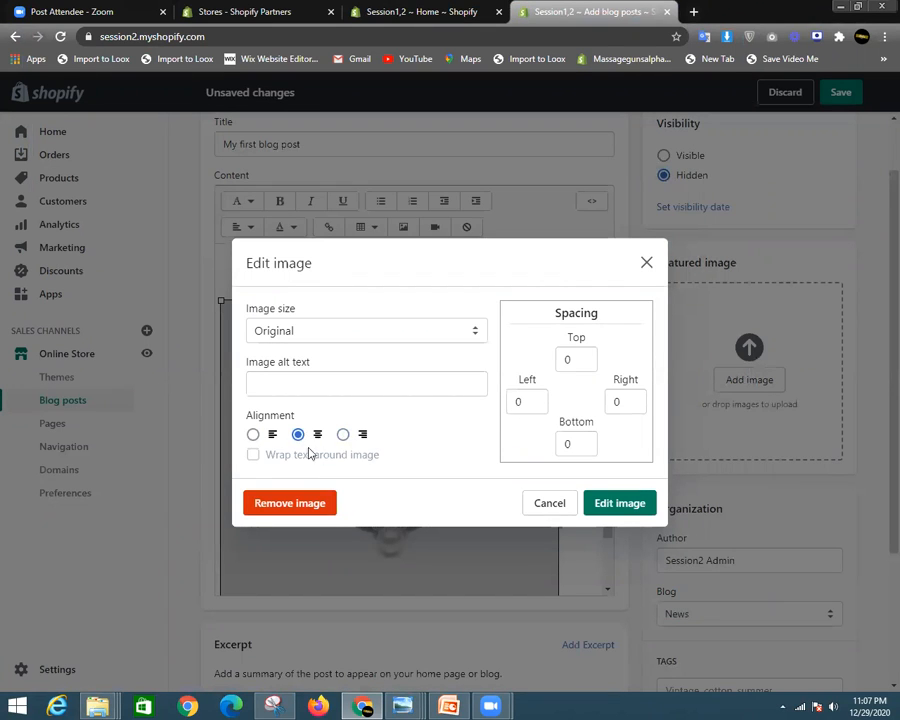
# - Apply the Original size and center alignment to the bracelet image
pyautogui.click(603, 502)
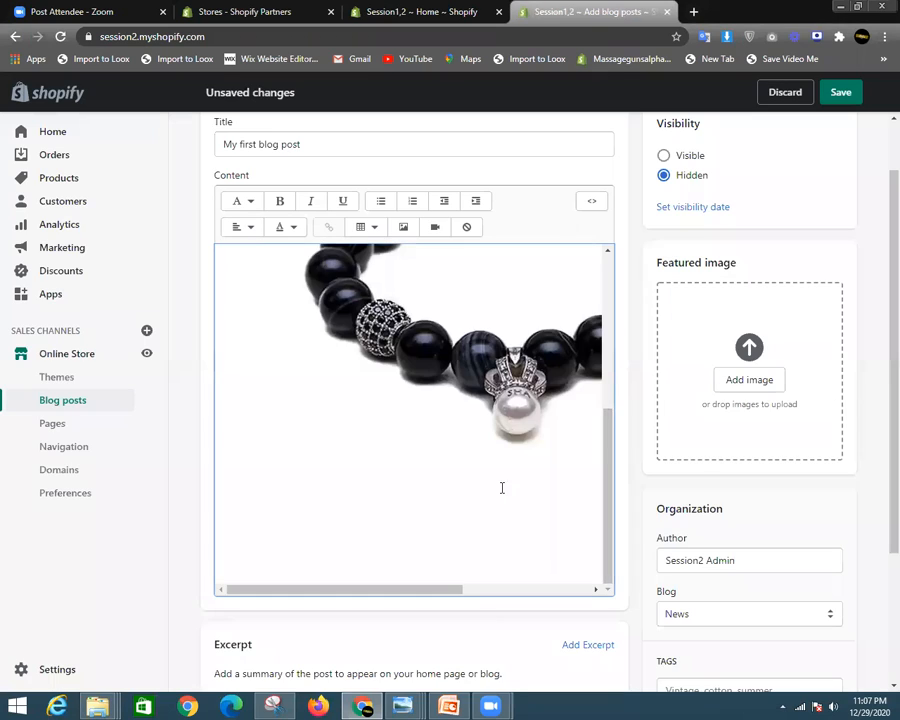
pyautogui.scroll(2, 492, 404)
pyautogui.scroll(-1, 397, 573)
pyautogui.scroll(1, 430, 478)
pyautogui.scroll(-2, 430, 478)
pyautogui.scroll(5, 426, 472)
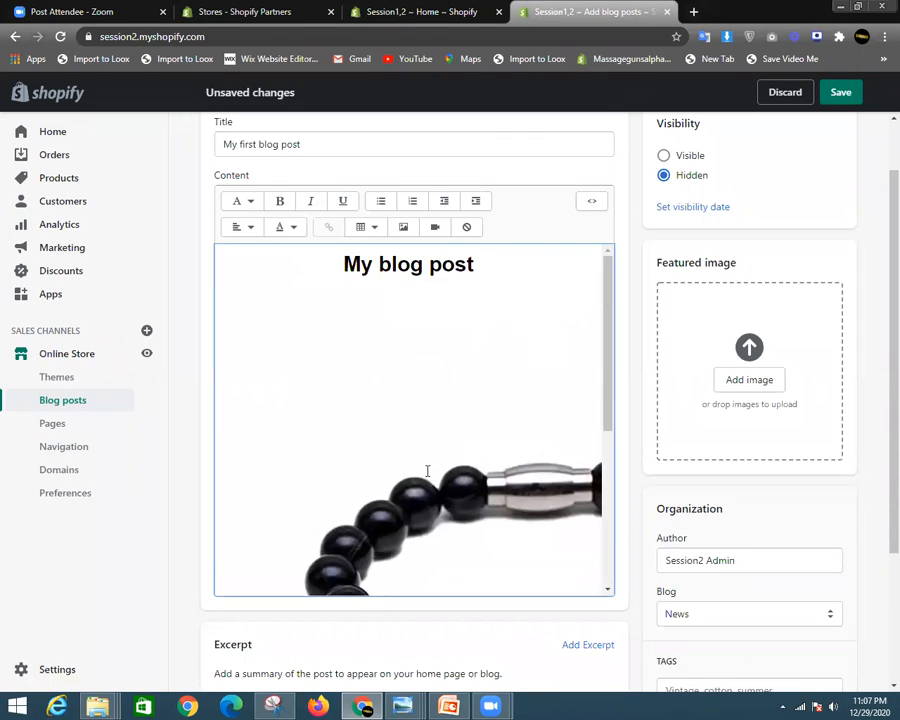
pyautogui.scroll(-6, 453, 354)
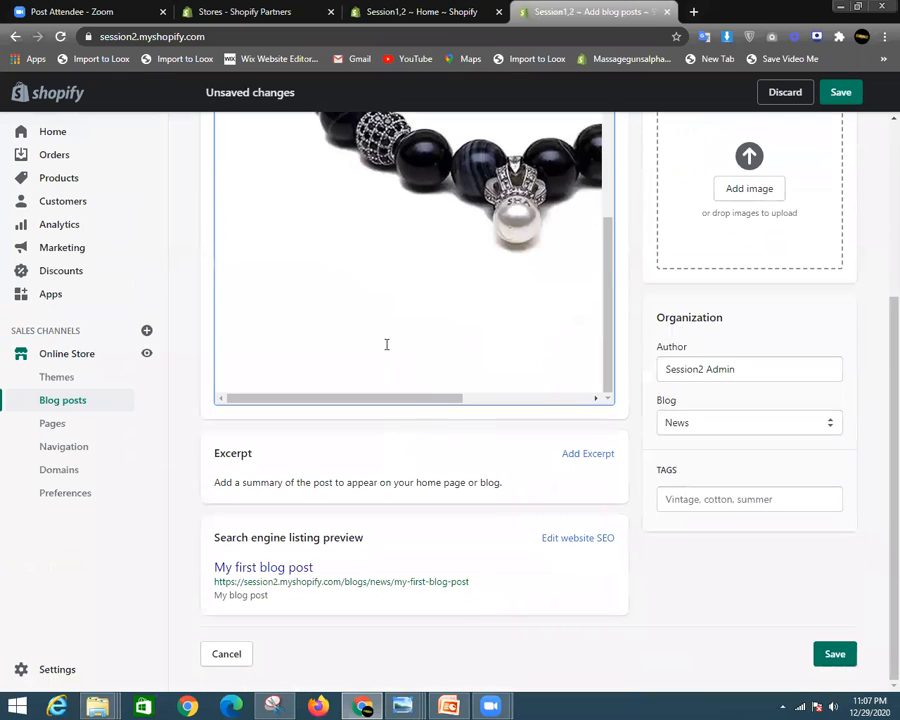
# - Select the bracelet image, delete it by mistake, and restore it with undo
pyautogui.click(372, 352)
pyautogui.doubleClick(421, 363)
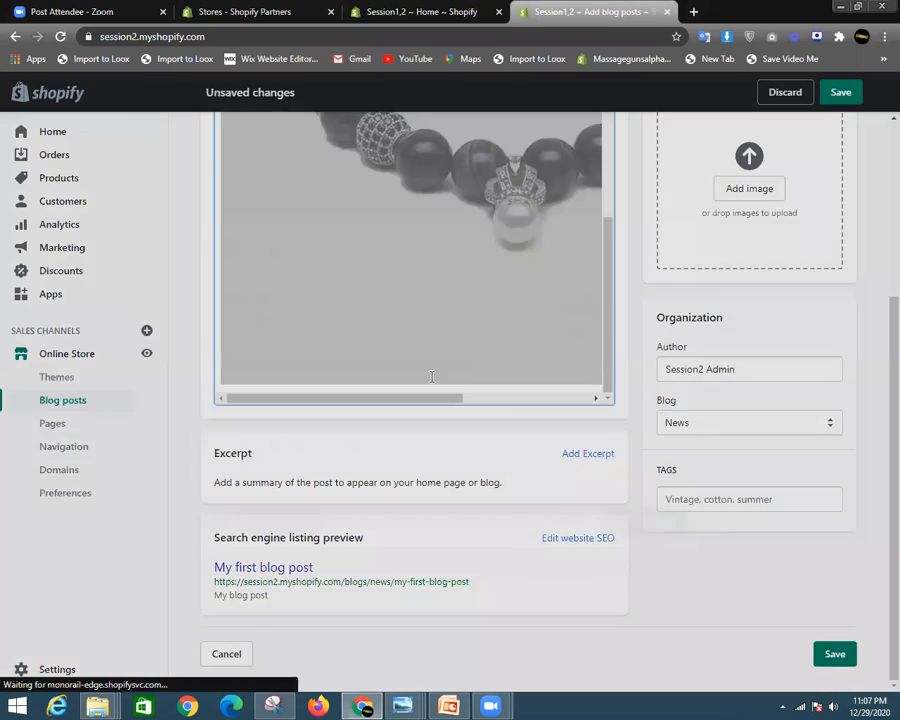
pyautogui.click(646, 262)
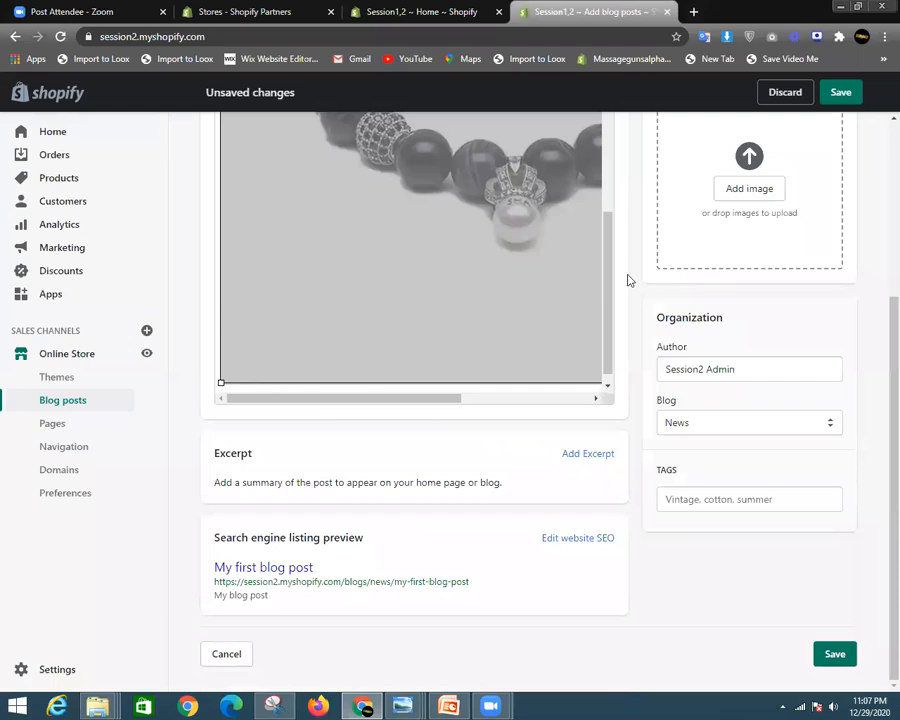
pyautogui.click(508, 378)
pyautogui.moveTo(474, 398); pyautogui.dragTo(604, 404)
pyautogui.click(590, 382)
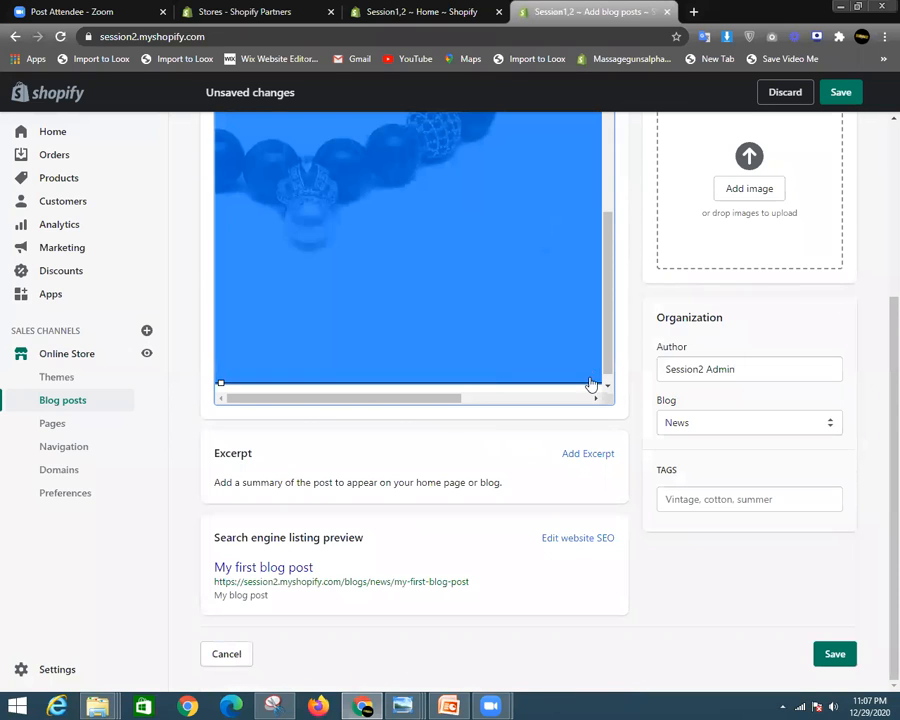
pyautogui.press('Delete')
pyautogui.scroll(3, 475, 314)
pyautogui.hotkey('ctrl', 'z')
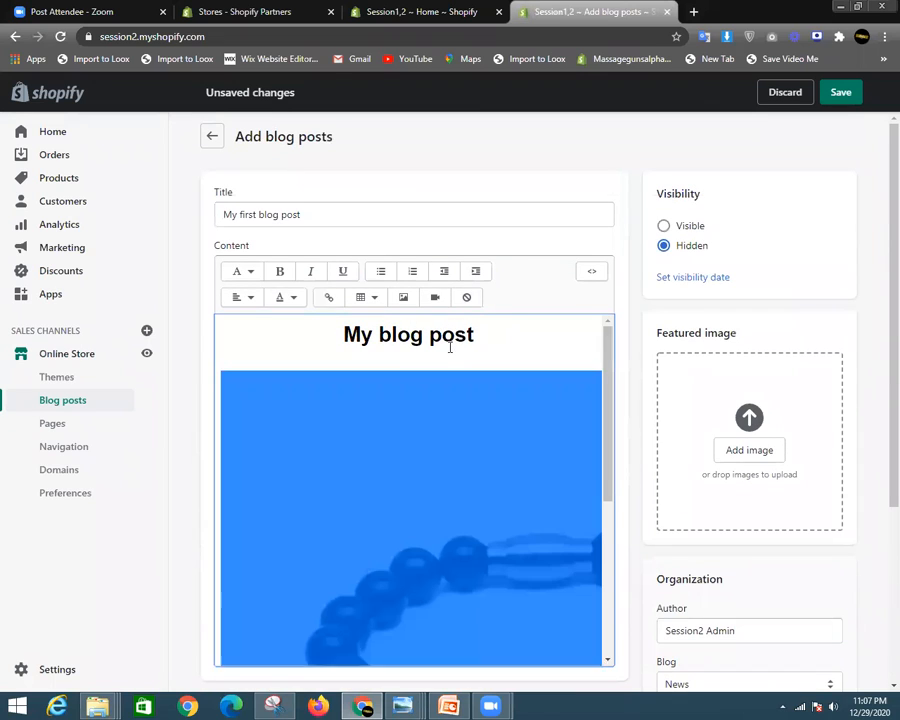
pyautogui.click(486, 347)
pyautogui.scroll(-4, 508, 428)
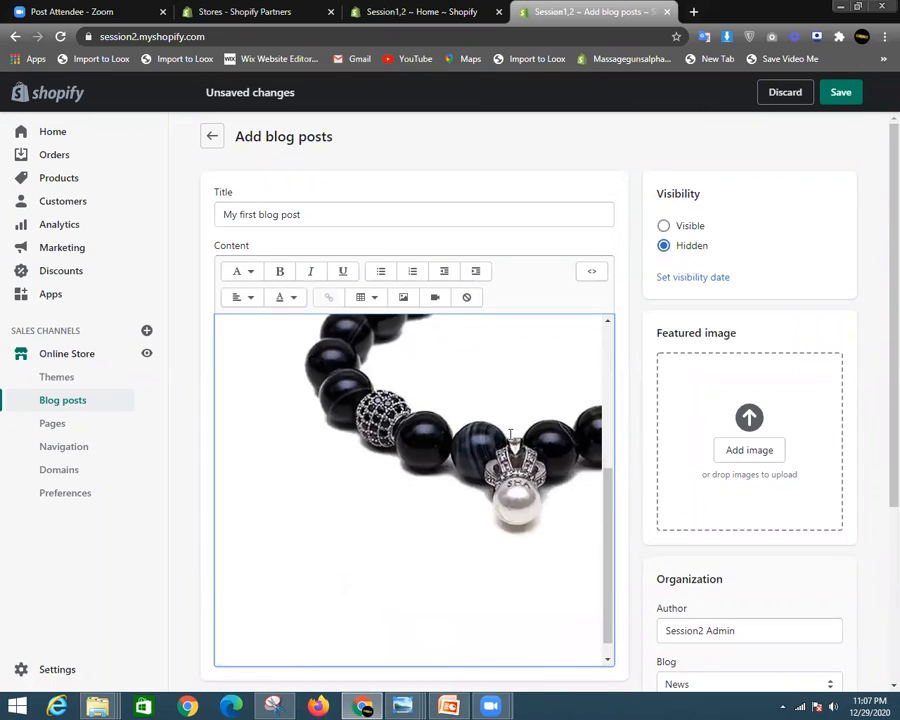
pyautogui.click(358, 632)
pyautogui.click(468, 652)
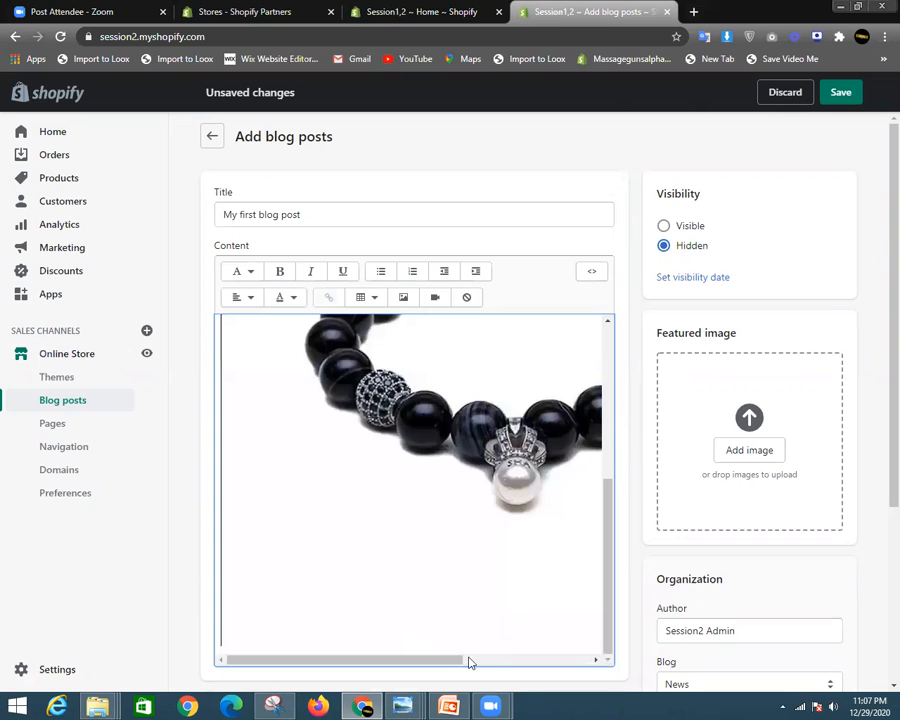
# - Shrink the bracelet image with its corner handle to about 217 × 214
pyautogui.scroll(2, 502, 648)
pyautogui.scroll(-2, 394, 579)
pyautogui.scroll(2, 392, 569)
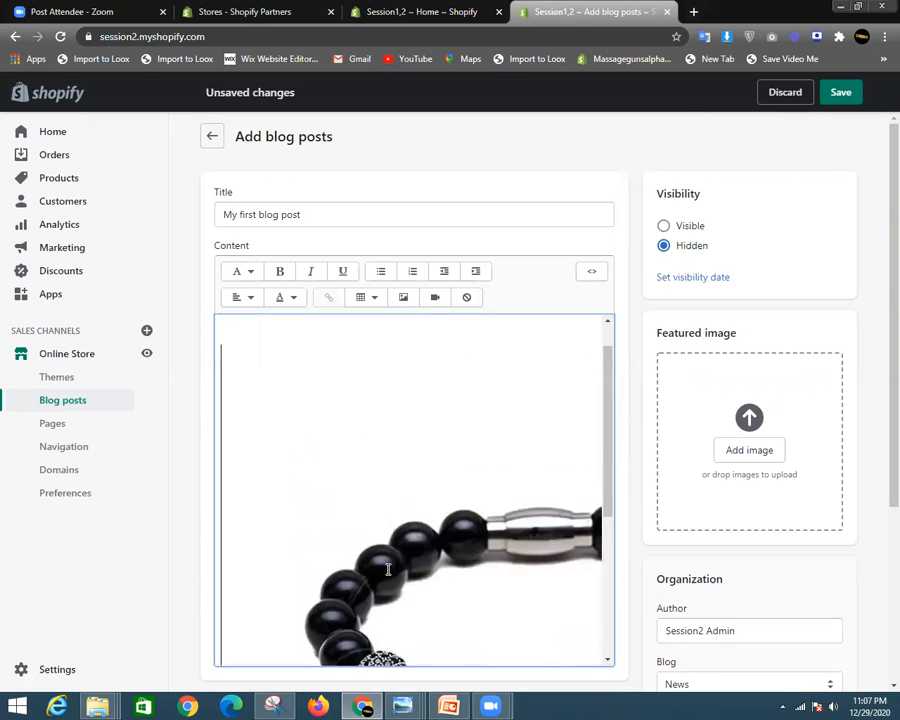
pyautogui.scroll(-2, 319, 617)
pyautogui.scroll(4, 335, 545)
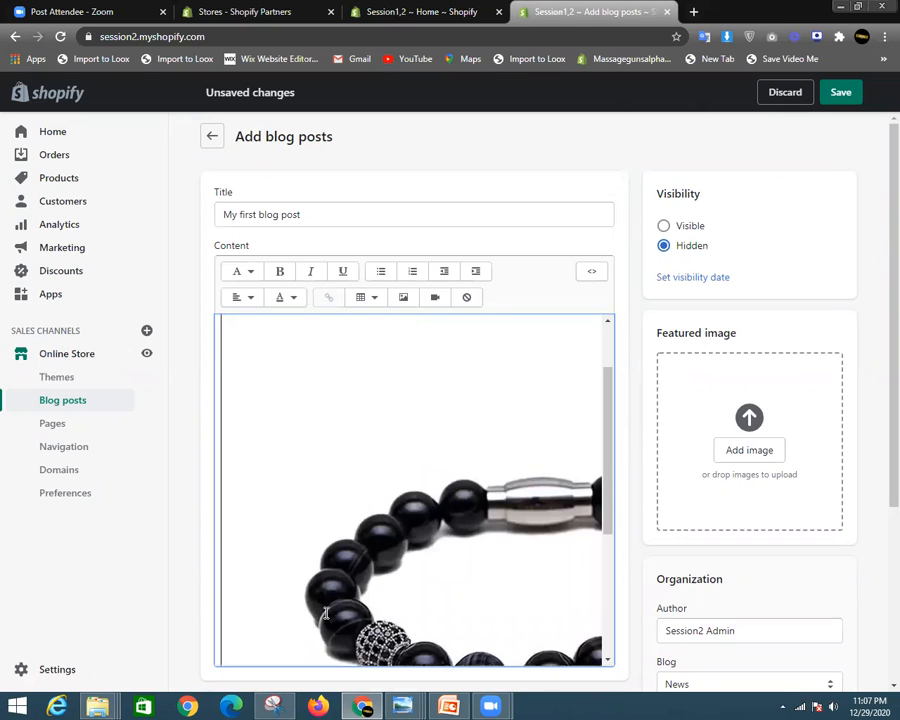
pyautogui.scroll(1, 350, 489)
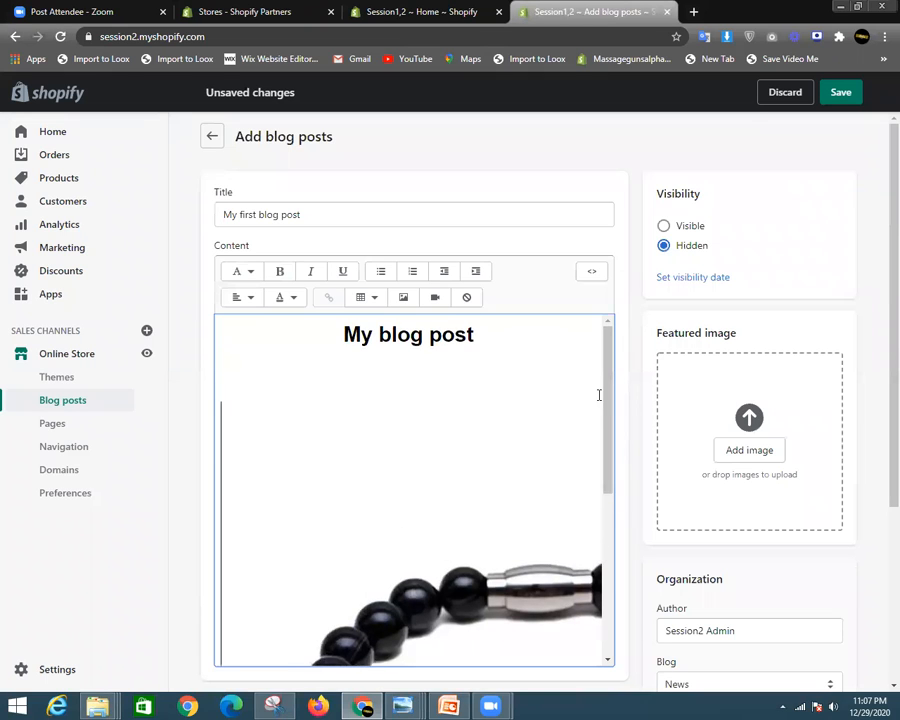
pyautogui.moveTo(612, 412); pyautogui.dragTo(613, 639)
pyautogui.hotkey('ctrl', 'a')
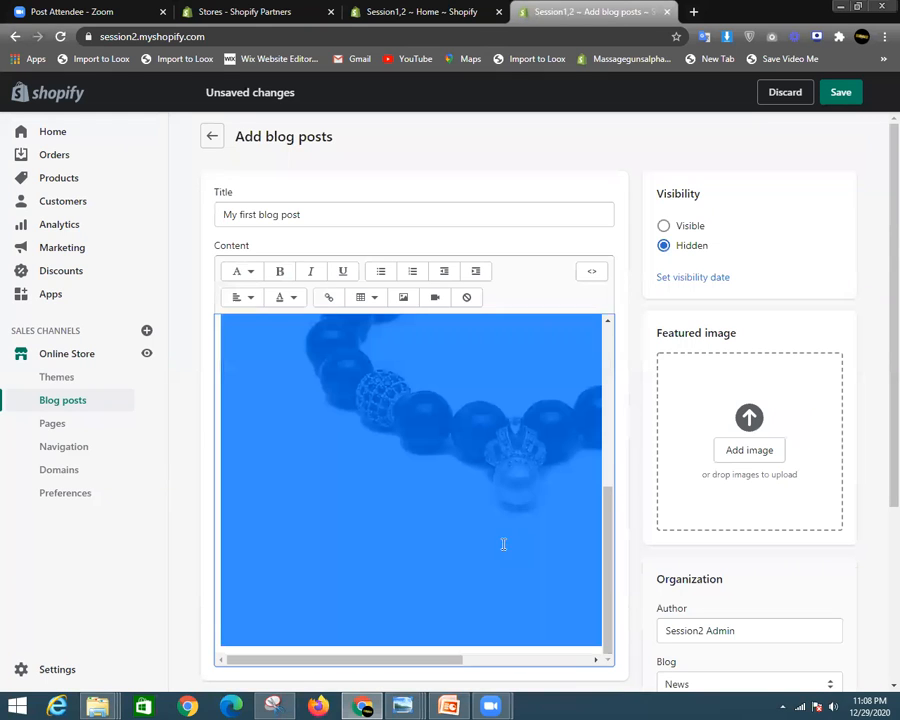
pyautogui.scroll(4, 360, 436)
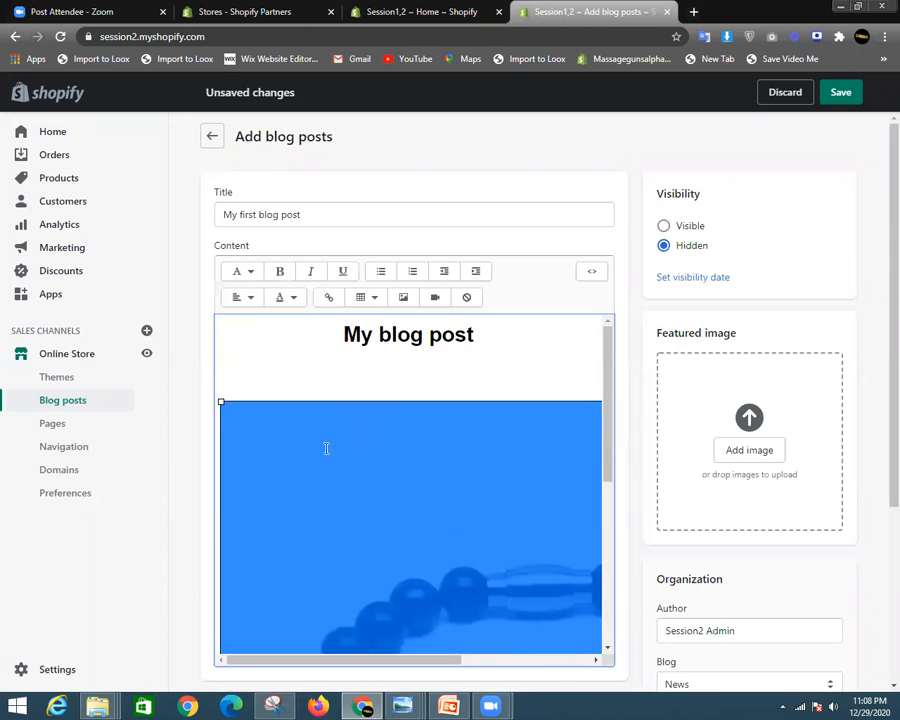
pyautogui.moveTo(223, 402); pyautogui.dragTo(474, 613)
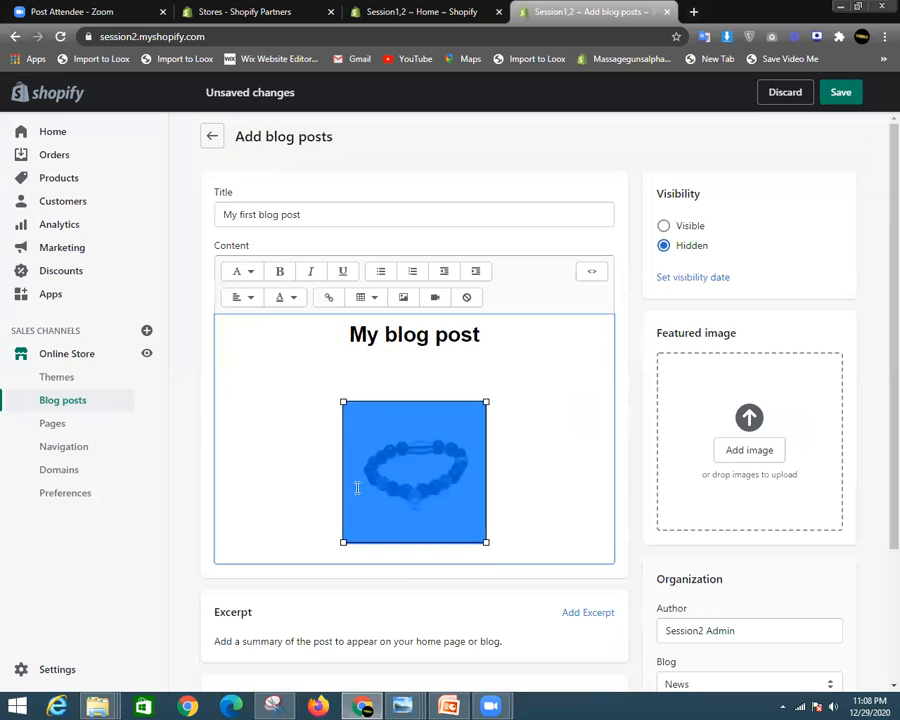
pyautogui.click(528, 500)
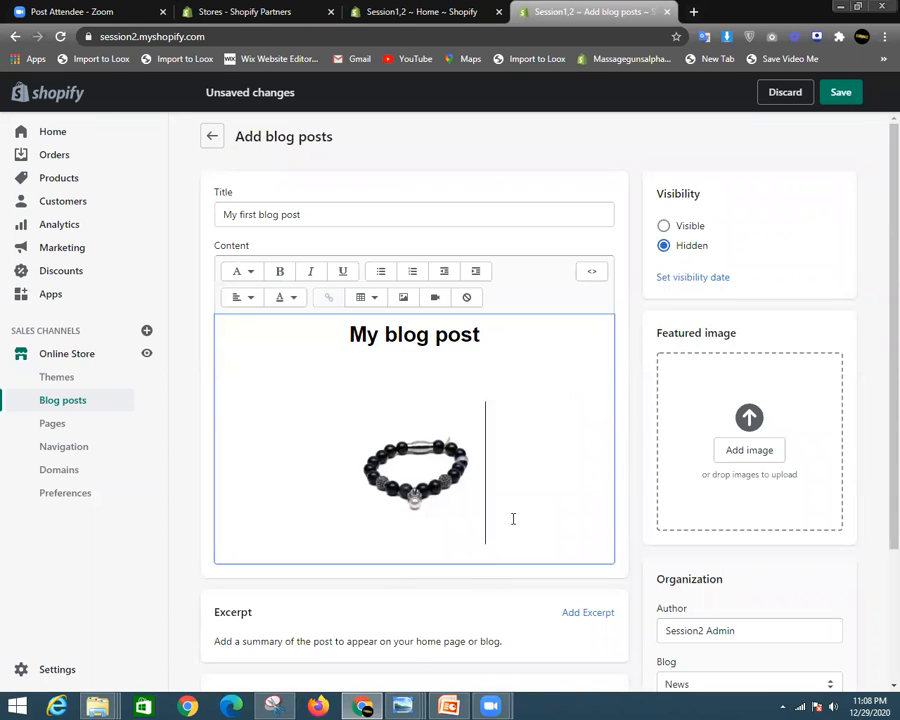
# - Add the line 'How to decrease your weight ?' below the image as a Heading 2
pyautogui.press('Return')
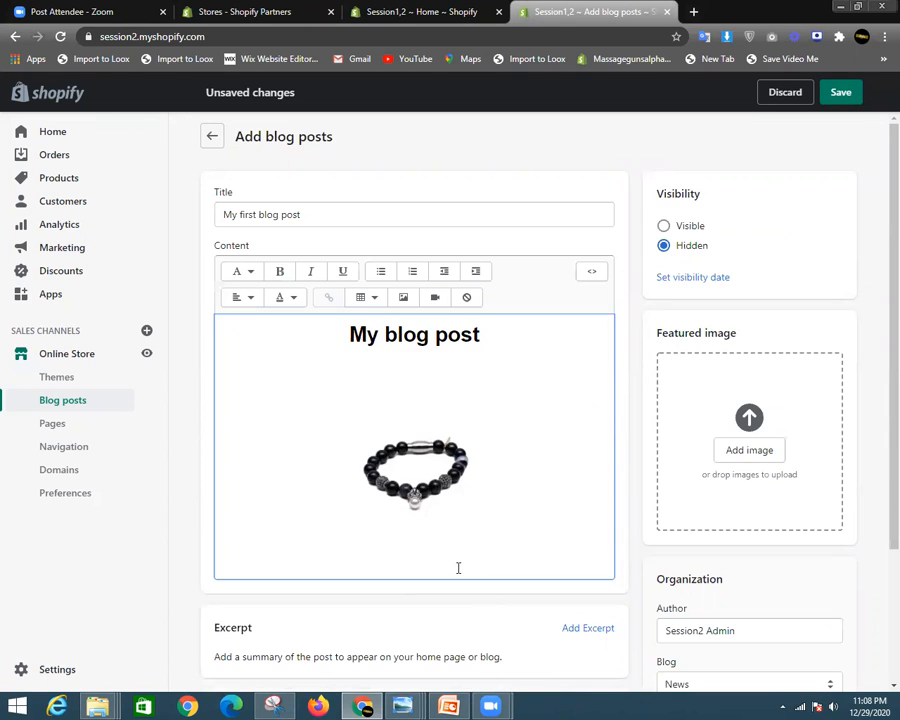
pyautogui.press('Return')
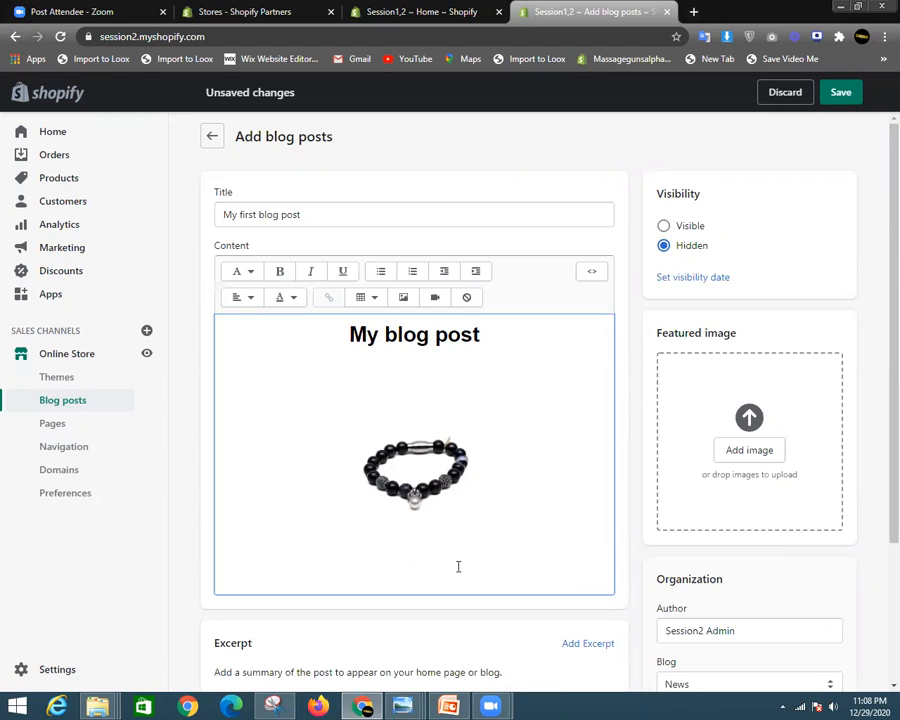
pyautogui.write('How to decrease your weight ?')
pyautogui.moveTo(484, 568); pyautogui.dragTo(343, 567)
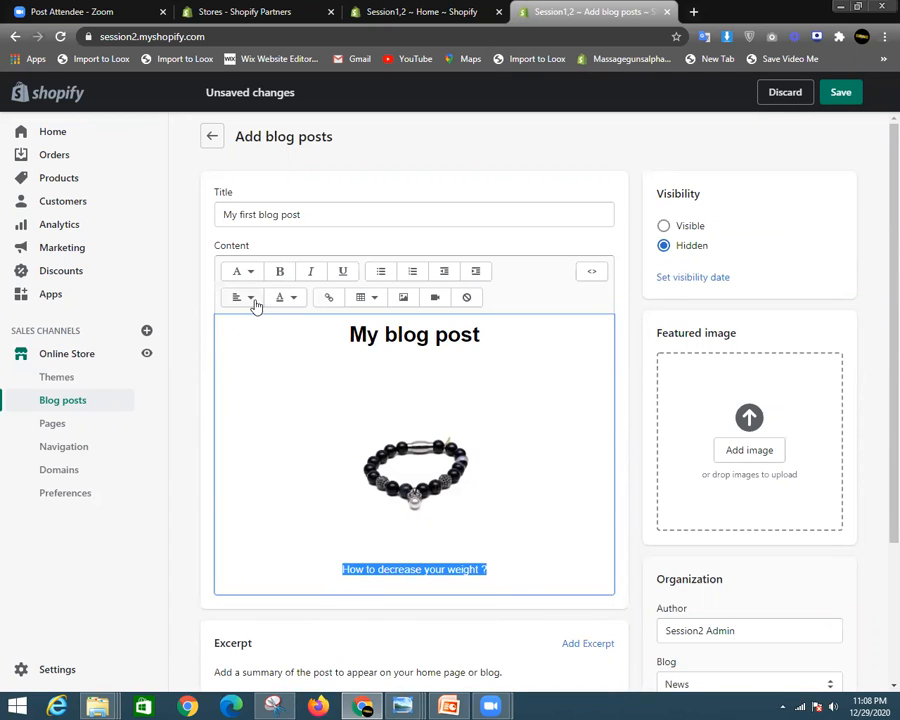
pyautogui.click(245, 272)
pyautogui.click(249, 360)
# - Left-align the subheading and start a new paragraph beneath it
pyautogui.moveTo(560, 578); pyautogui.dragTo(291, 573)
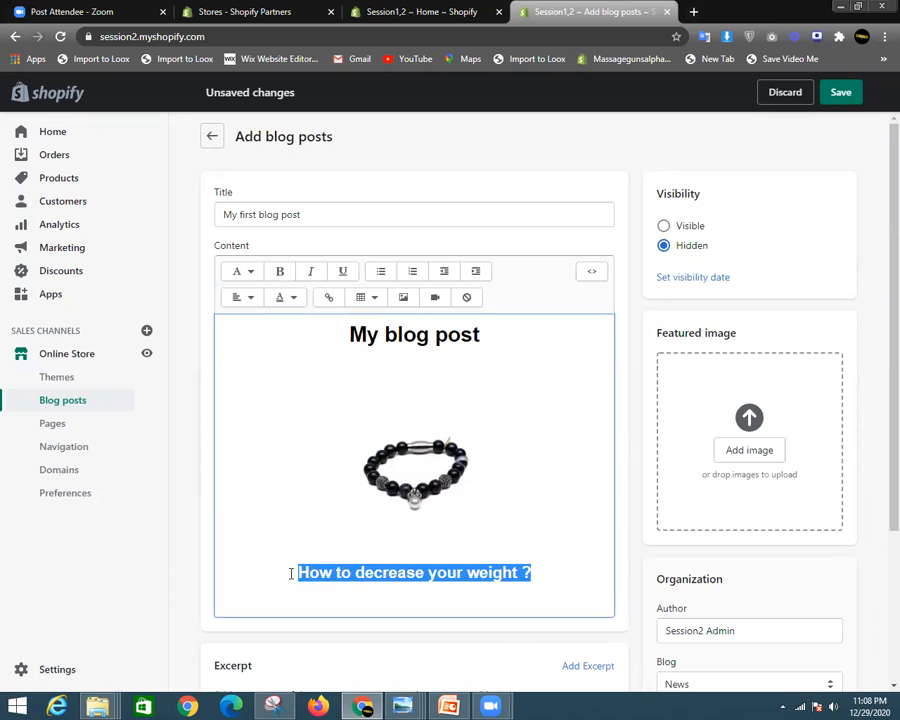
pyautogui.click(248, 297)
pyautogui.click(245, 335)
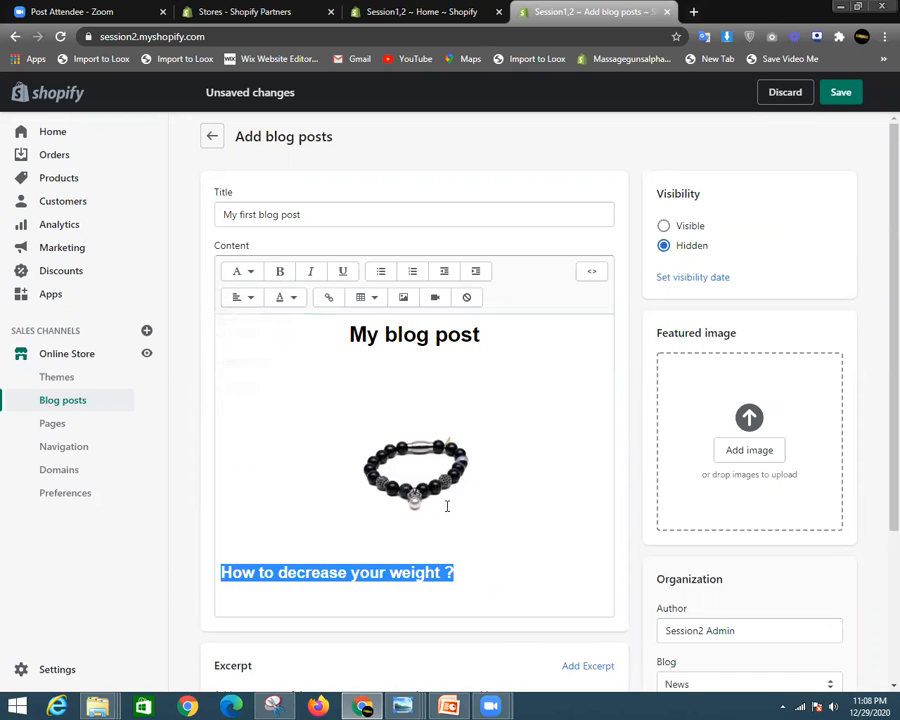
pyautogui.click(499, 585)
pyautogui.press('Return')
# - Type two placeholder body paragraphs, 'asdsdfse…' and 'fvbddd…', under the subheading
pyautogui.write('asdsdfse')
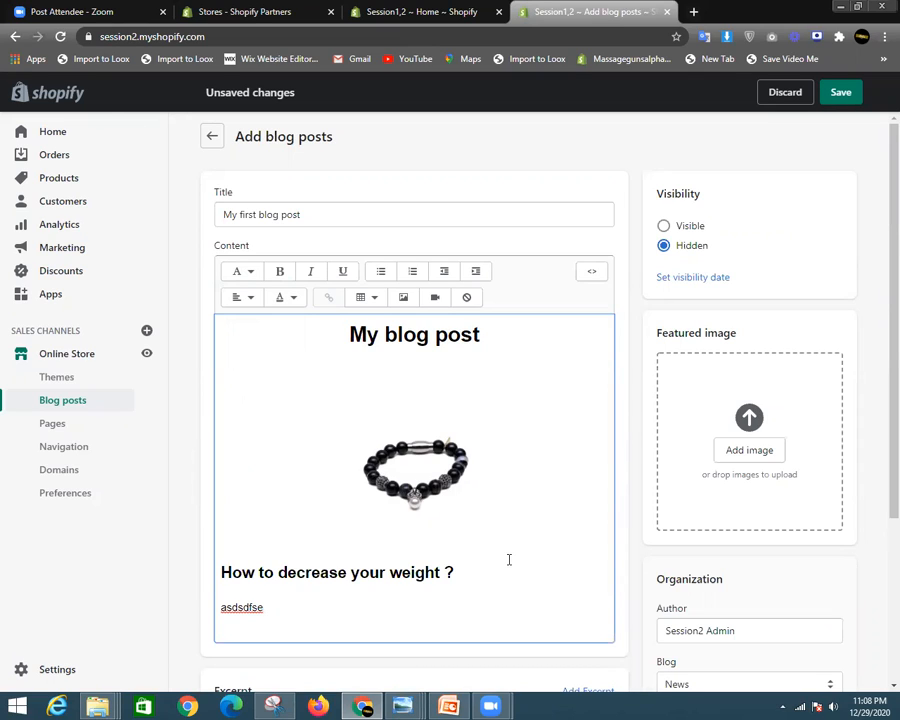
pyautogui.write('sddddddddddddddddddddddddddddddddddd')
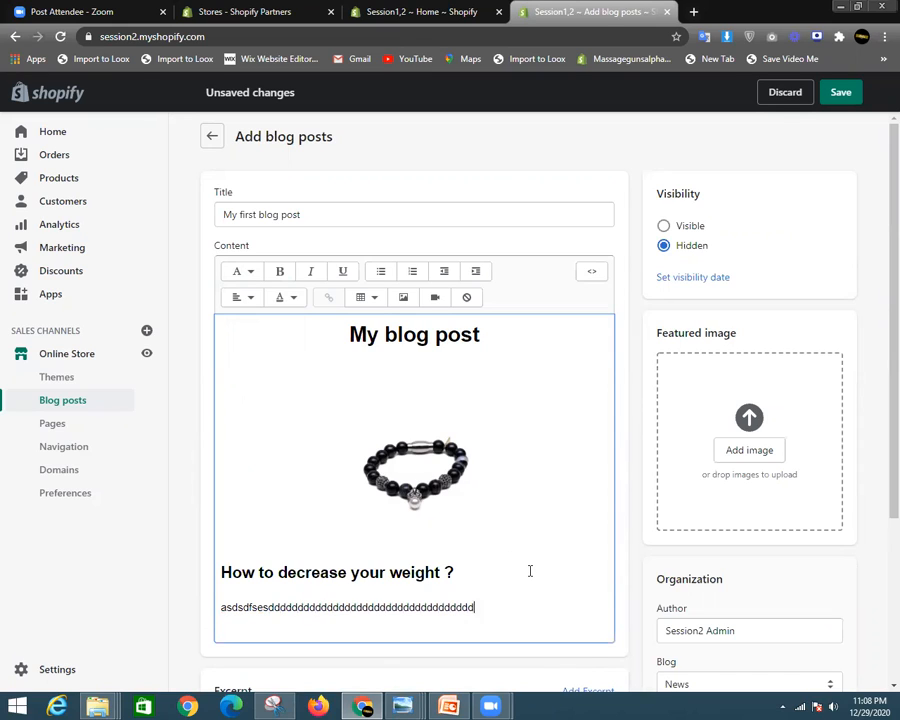
pyautogui.write('ddddddd')
pyautogui.press('Return')
pyautogui.write('fvbddddddddddddddddddddddddddddddddddddddddddddddddddd')
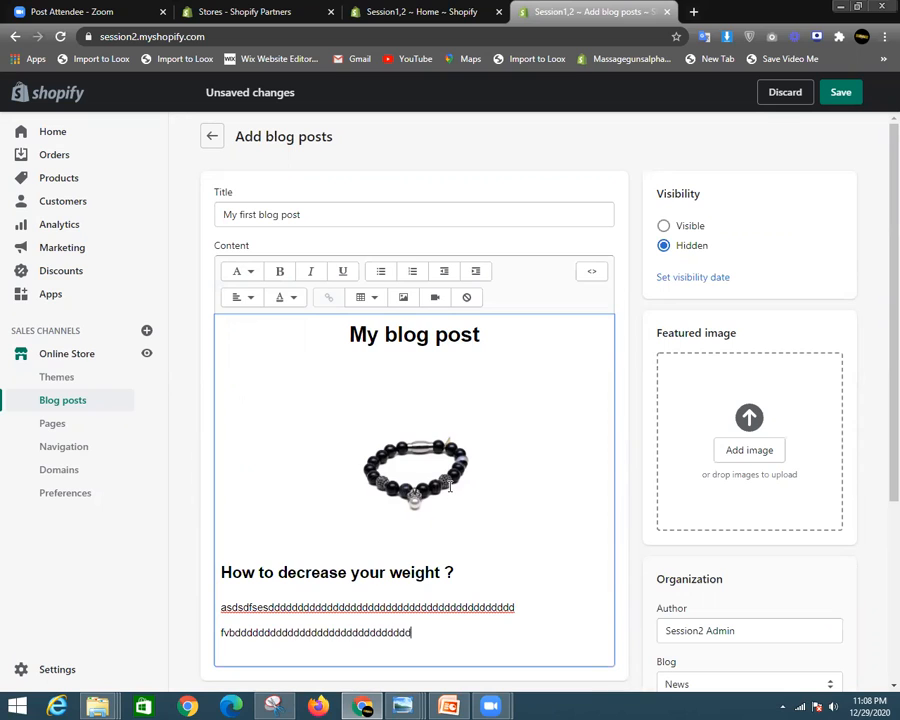
# - Enlarge the bracelet image slightly by dragging its corner handle outward
pyautogui.click(406, 472)
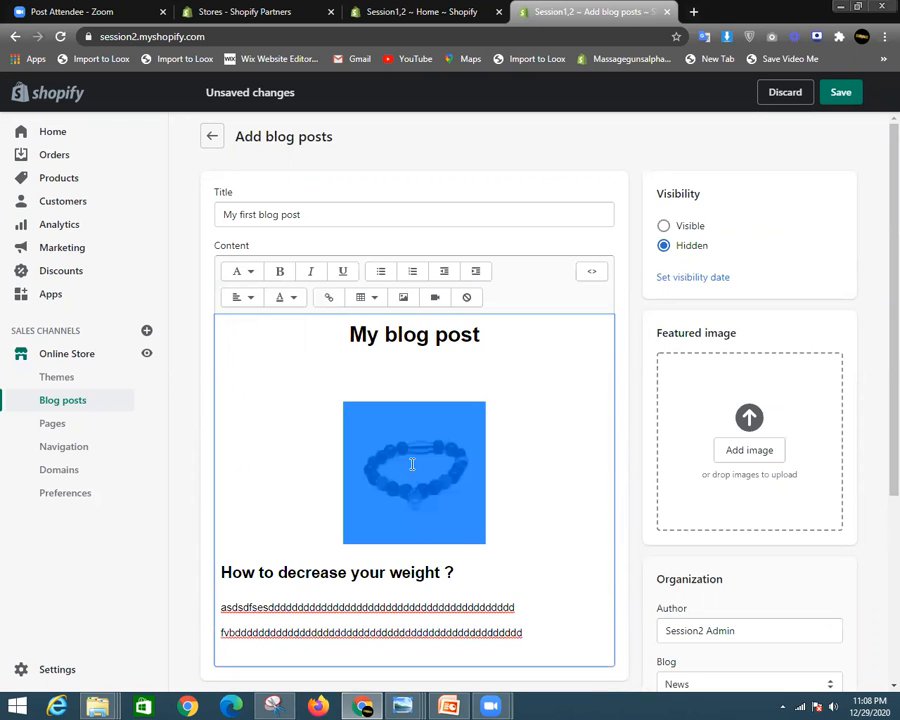
pyautogui.moveTo(486, 398); pyautogui.dragTo(540, 380)
pyautogui.scroll(-2, 515, 470)
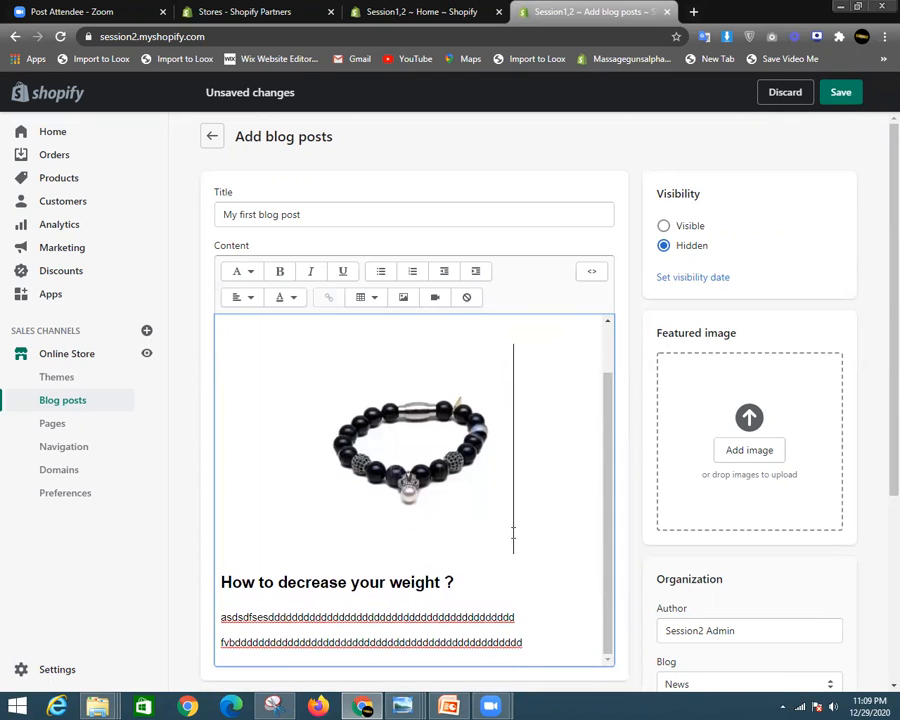
pyautogui.scroll(-3, 576, 604)
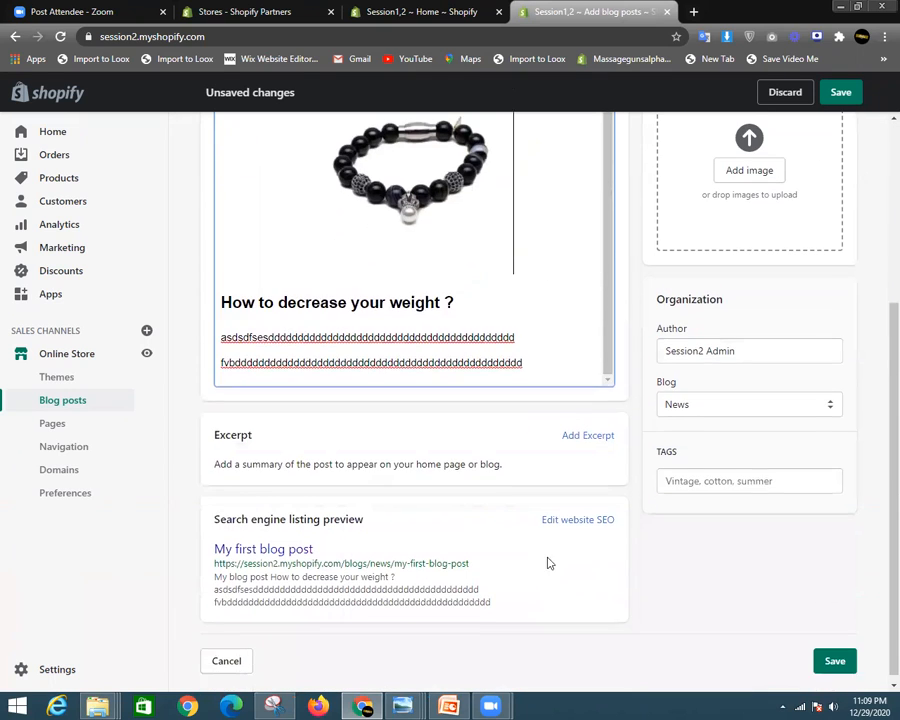
pyautogui.scroll(2, 548, 380)
pyautogui.scroll(-2, 604, 280)
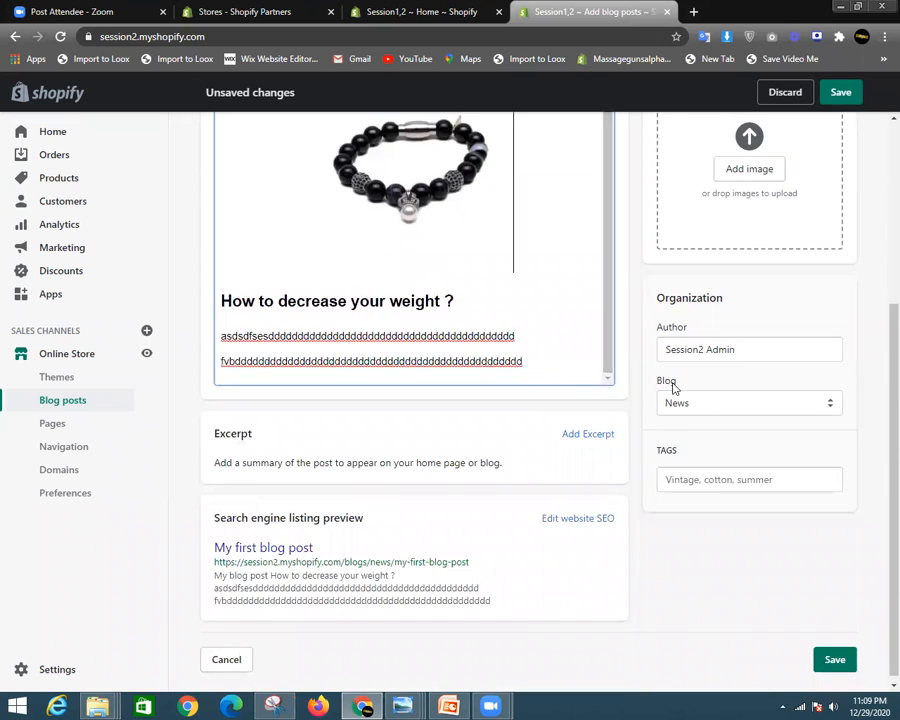
pyautogui.scroll(3, 672, 388)
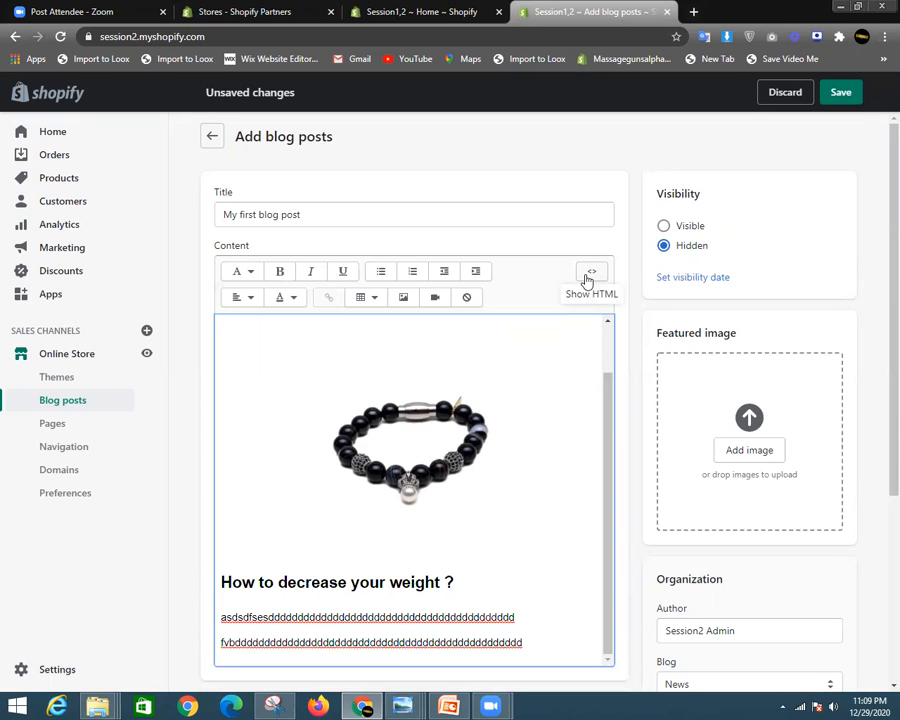
pyautogui.click(591, 273)
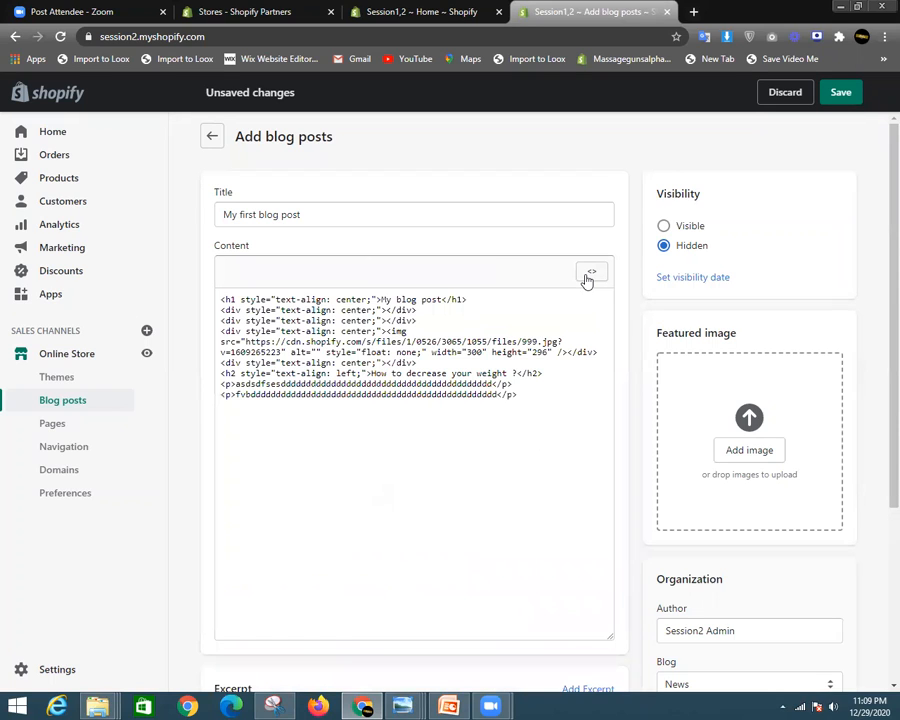
pyautogui.click(502, 394)
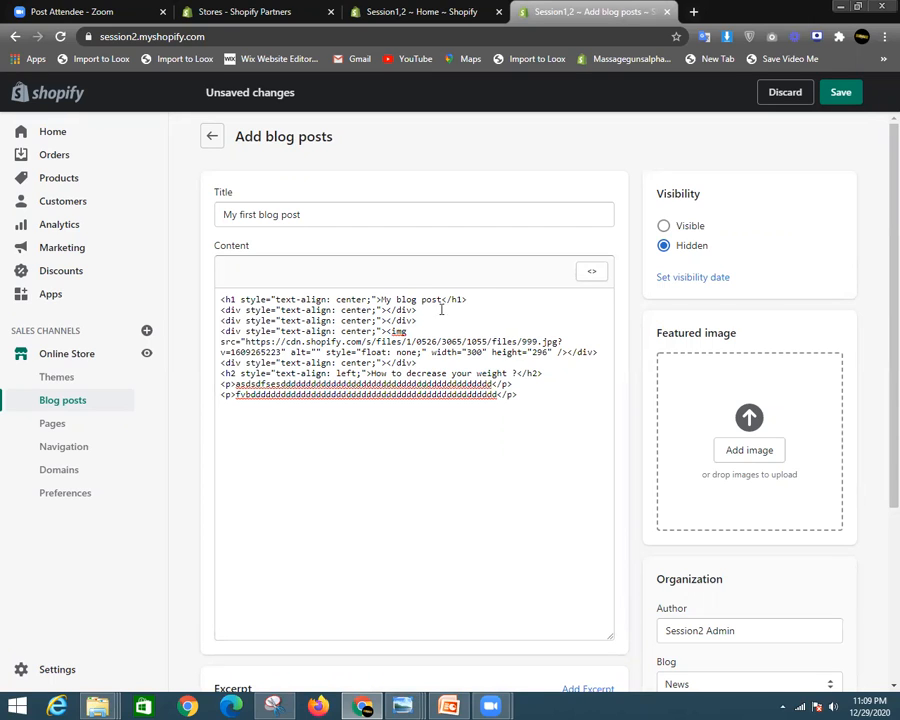
pyautogui.click(486, 292)
pyautogui.moveTo(381, 299); pyautogui.dragTo(443, 299)
pyautogui.click(459, 298)
pyautogui.click(592, 273)
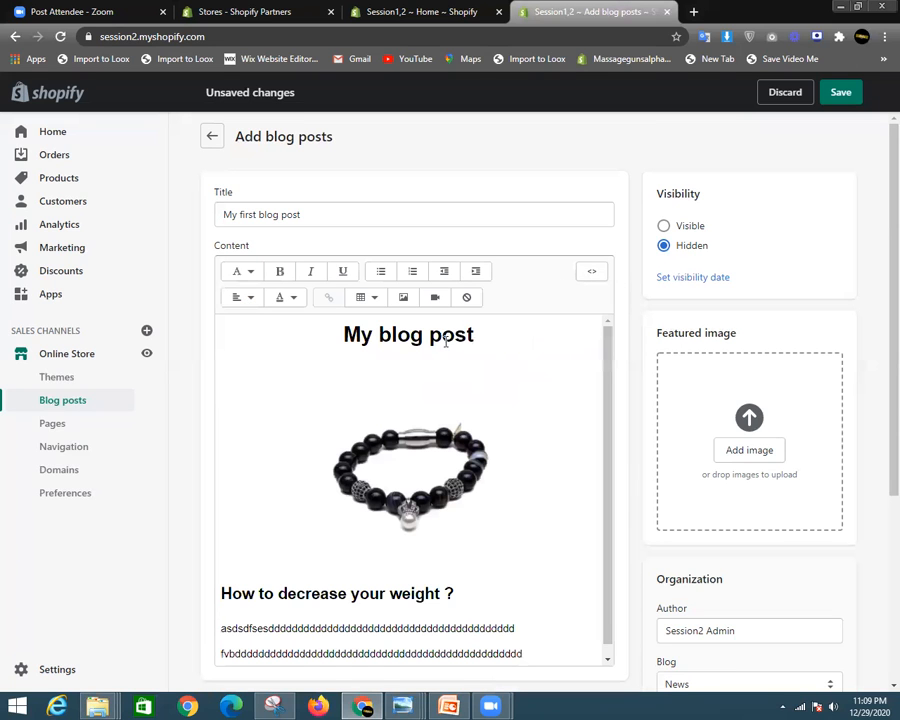
pyautogui.scroll(-1, 515, 425)
pyautogui.scroll(-3, 740, 445)
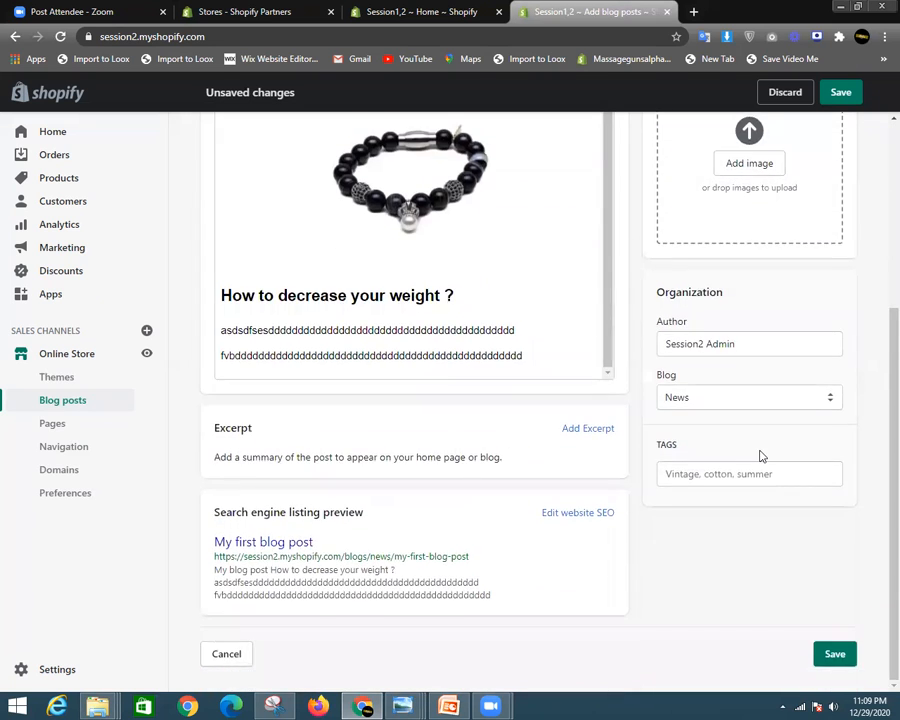
pyautogui.scroll(3, 759, 454)
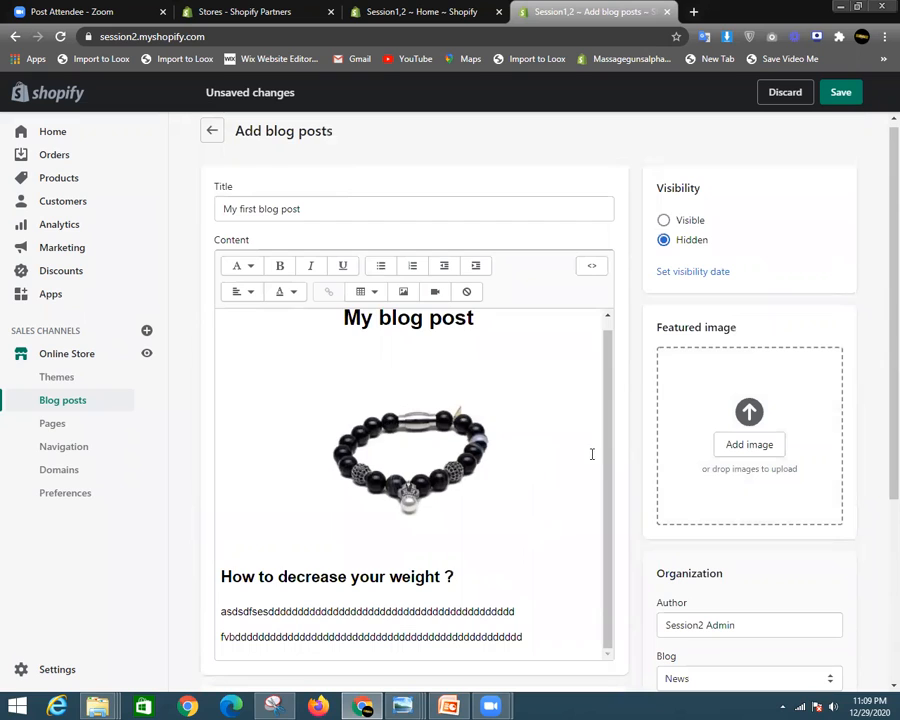
pyautogui.click(592, 268)
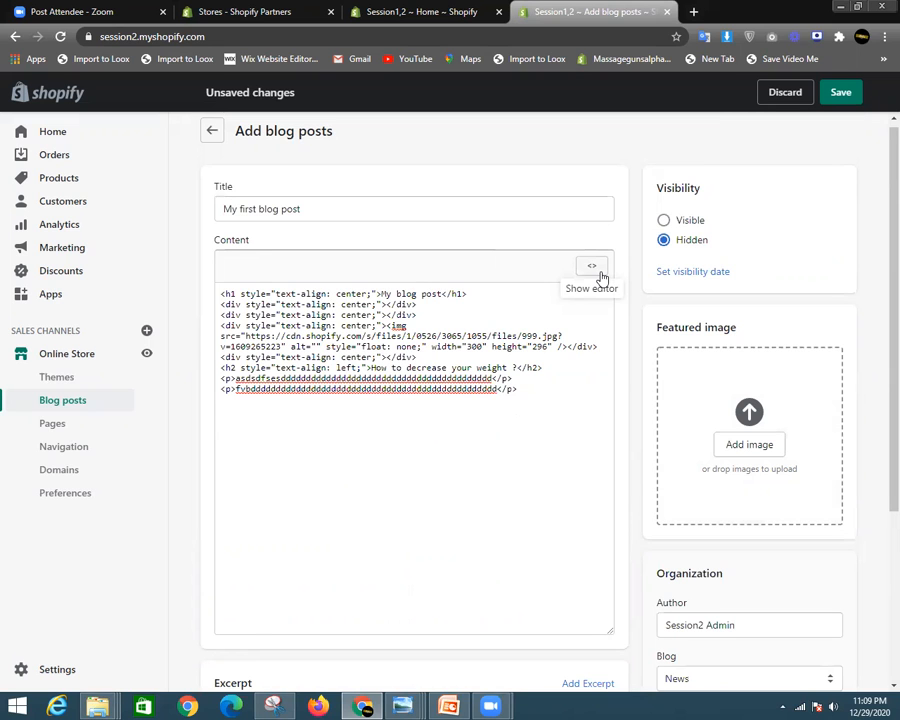
# - Switch the blog post content back to the rich-text editor view
pyautogui.click(600, 274)
pyautogui.scroll(-4, 749, 516)
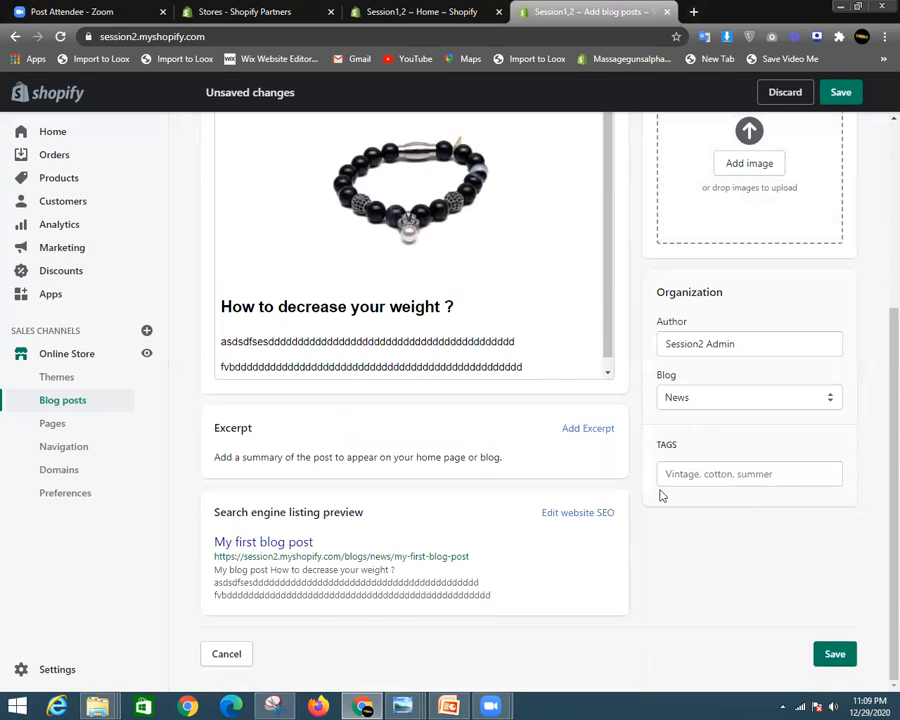
pyautogui.scroll(3, 693, 426)
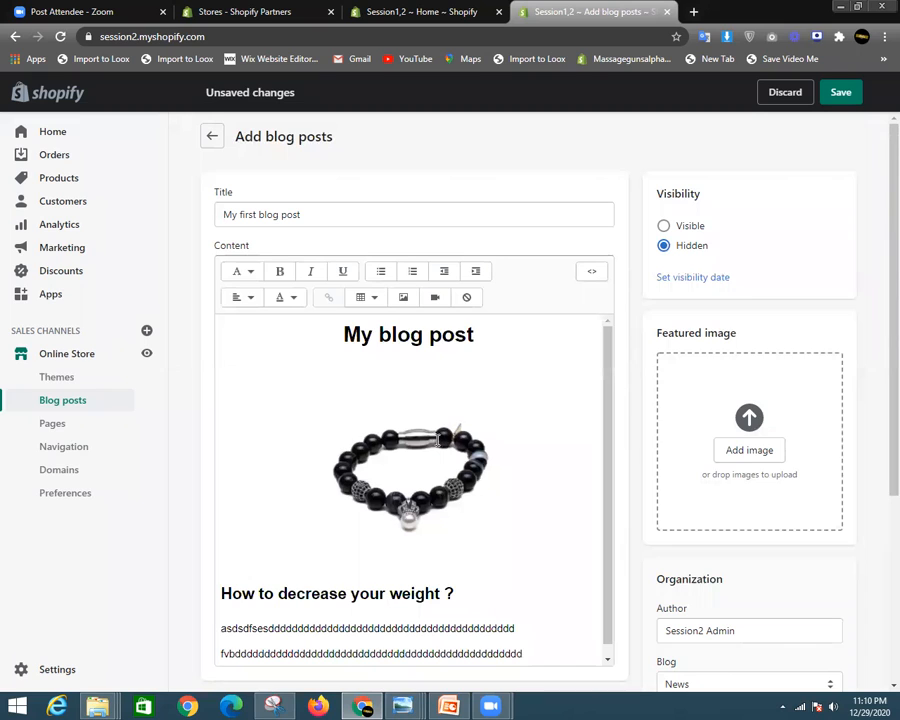
# - Set 'My first blog post' to Visible, save it, and view it on the online store
pyautogui.click(664, 228)
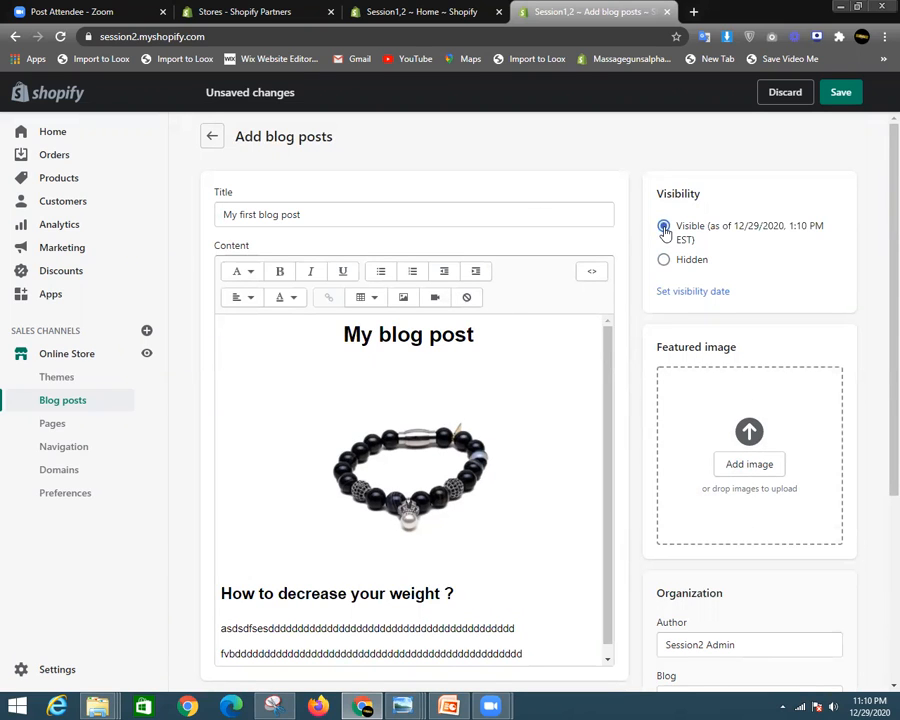
pyautogui.scroll(-3, 488, 508)
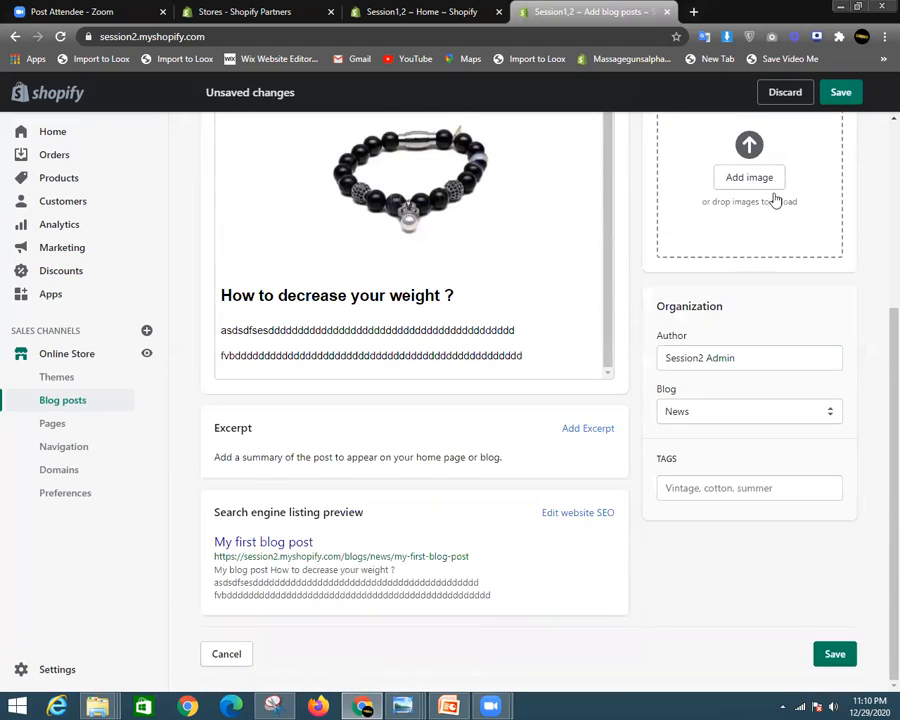
pyautogui.click(840, 93)
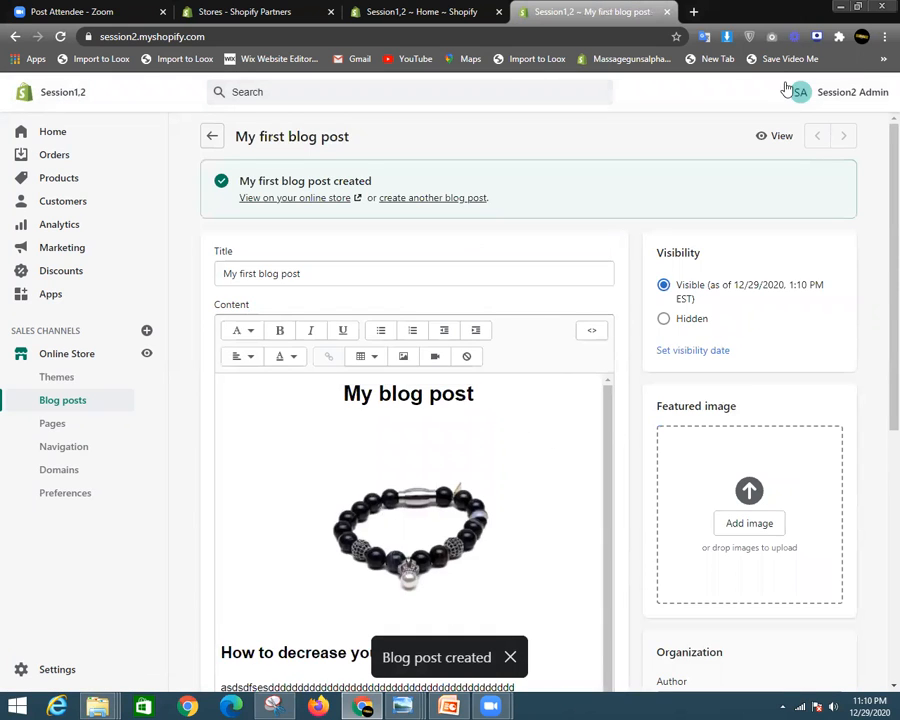
pyautogui.click(781, 135)
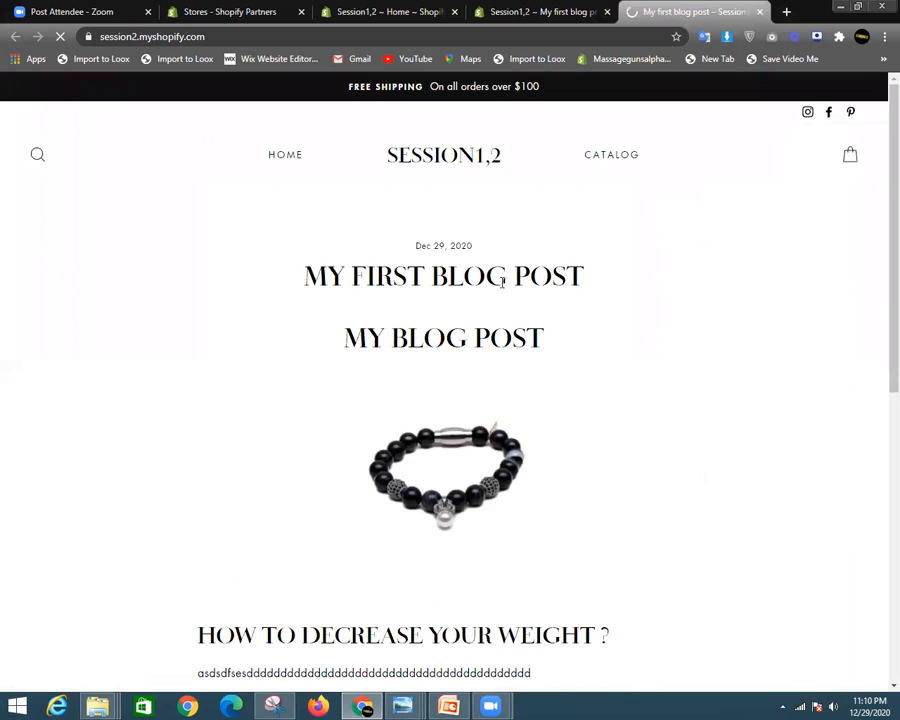
pyautogui.moveTo(328, 276); pyautogui.dragTo(389, 349)
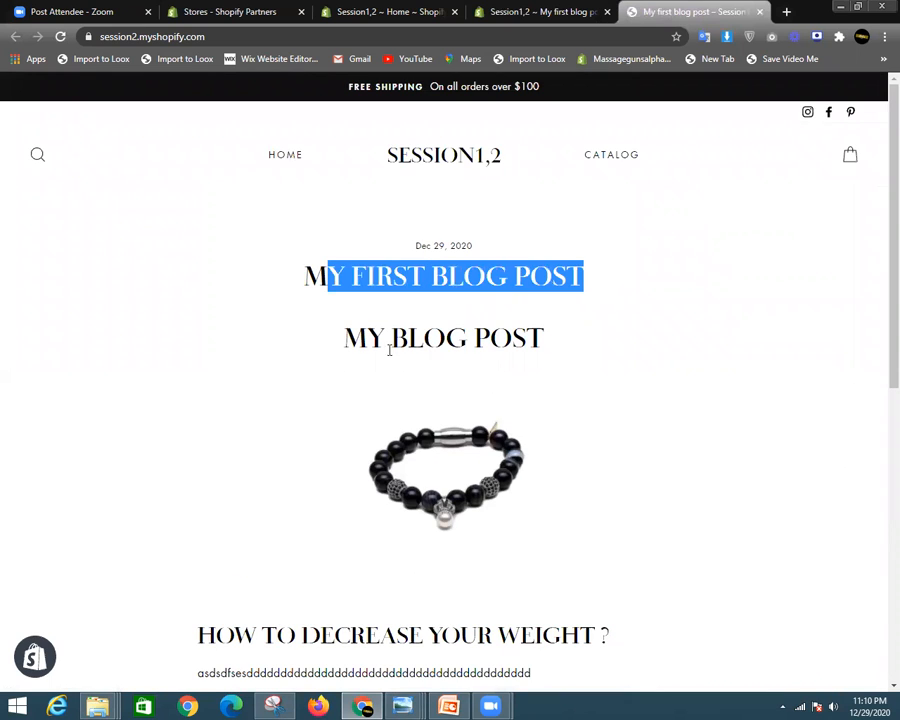
pyautogui.scroll(-6, 655, 339)
pyautogui.scroll(2, 376, 305)
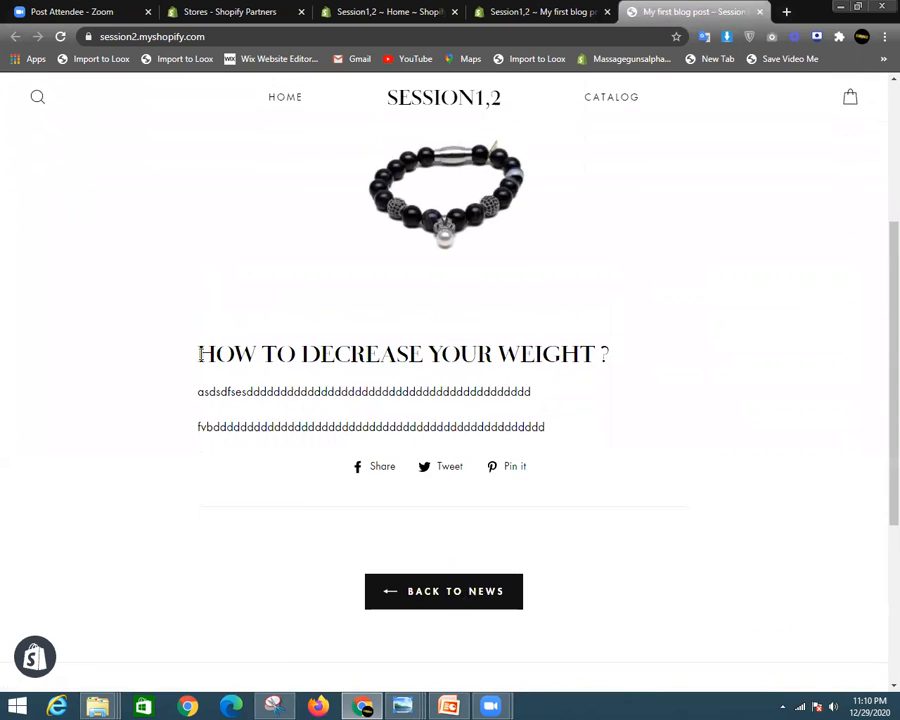
pyautogui.moveTo(189, 356); pyautogui.dragTo(605, 446)
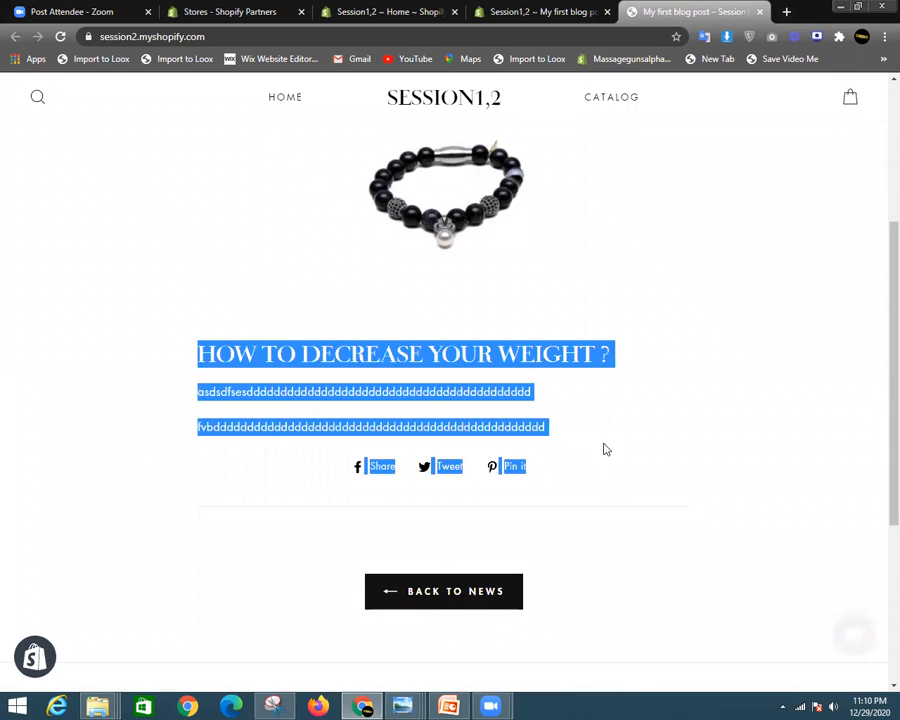
pyautogui.click(660, 386)
pyautogui.scroll(3, 650, 380)
pyautogui.click(540, 11)
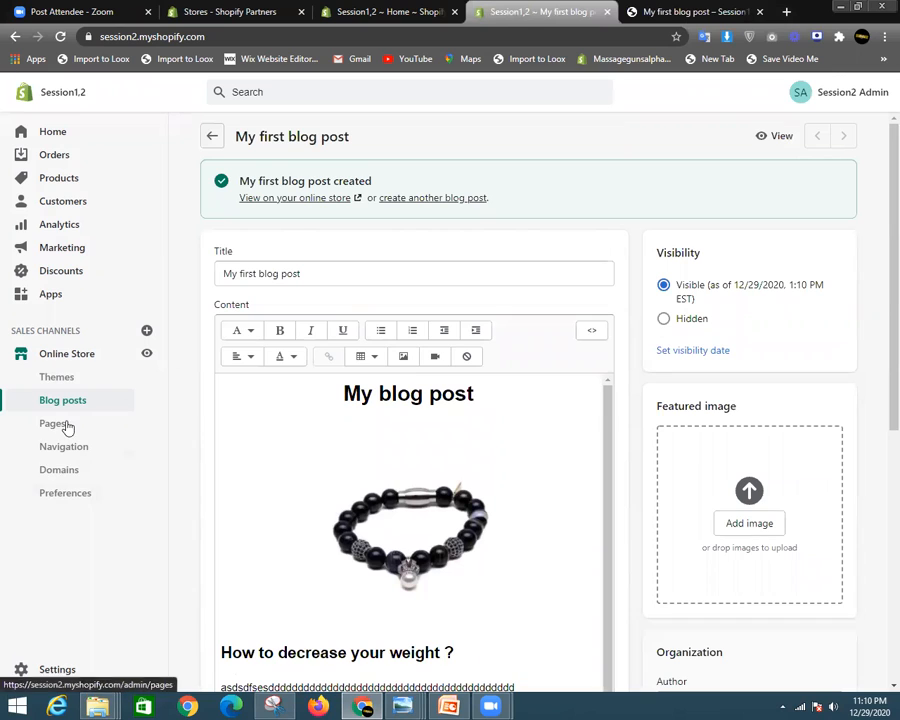
# - Go back through Blog posts to the Pages list, which holds only Order Tracking Form
pyautogui.click(213, 136)
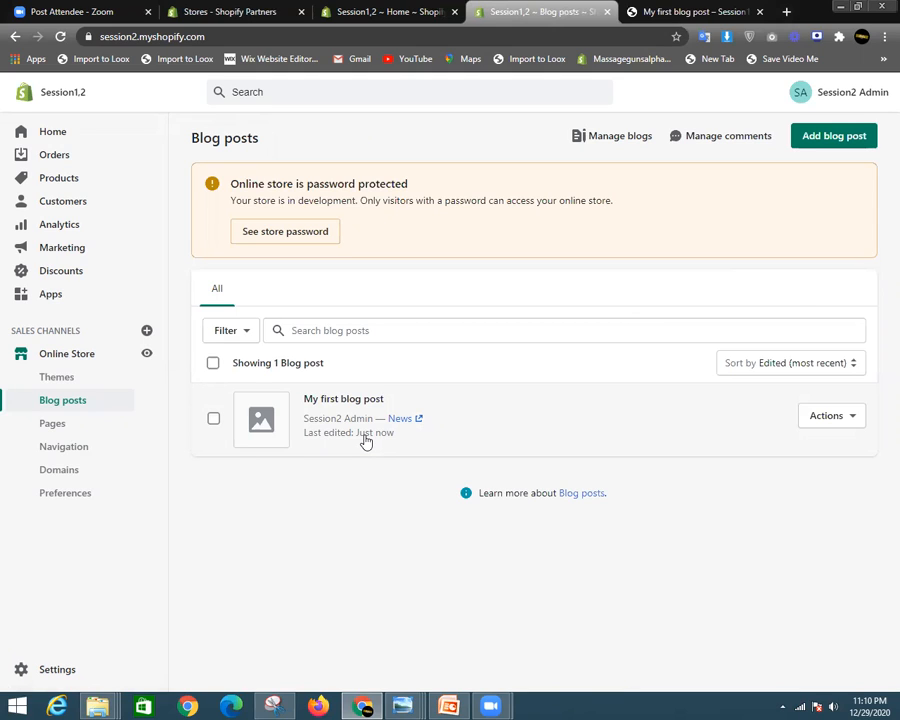
pyautogui.click(53, 426)
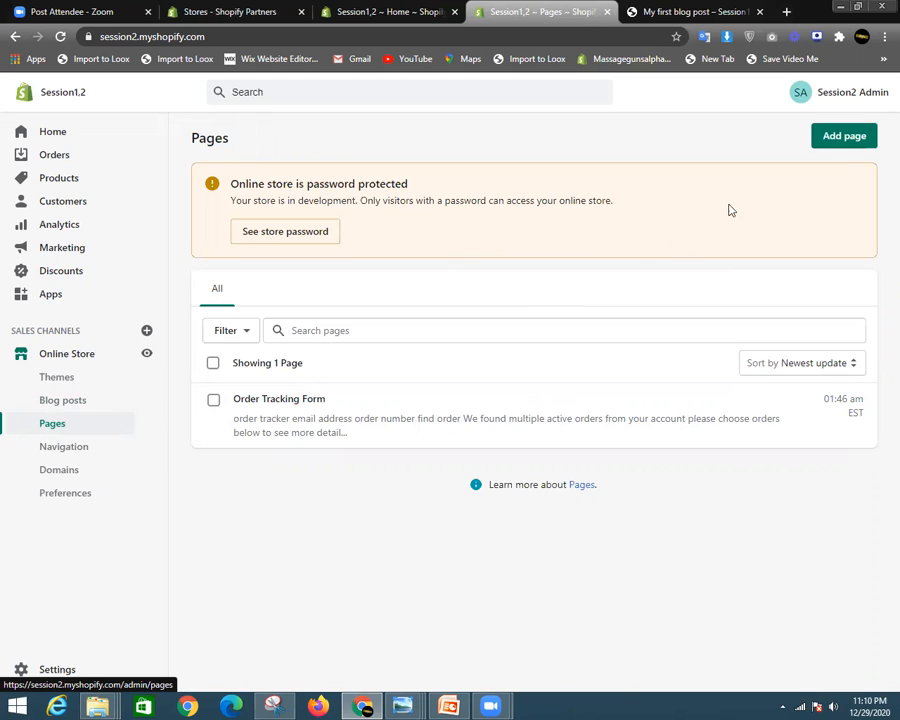
# - Add a 'Contact us' page using the page.contact template, save it, and view it live
pyautogui.click(854, 136)
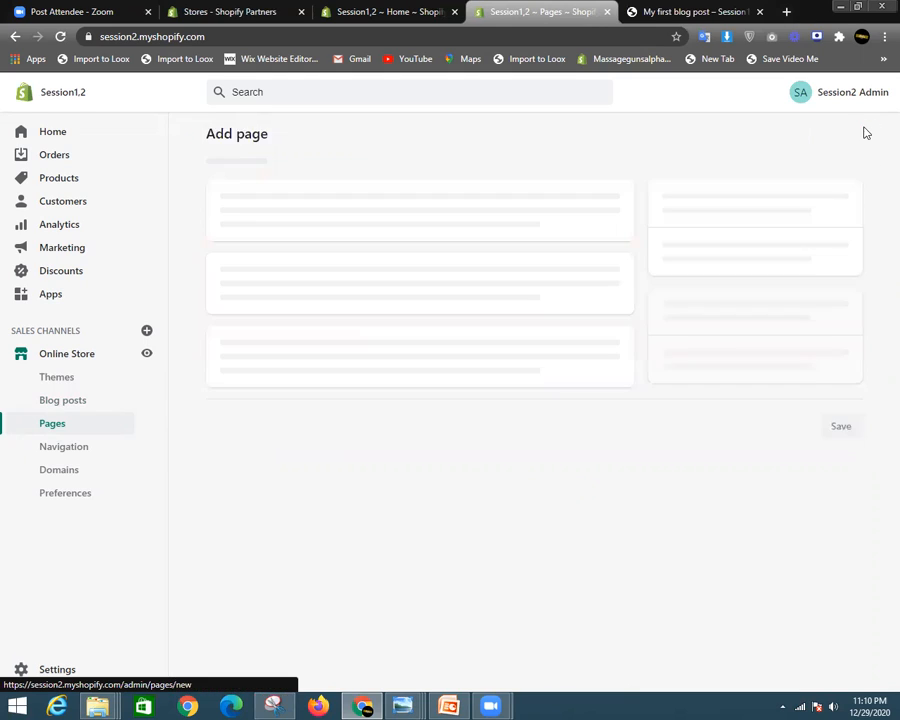
pyautogui.click(311, 204)
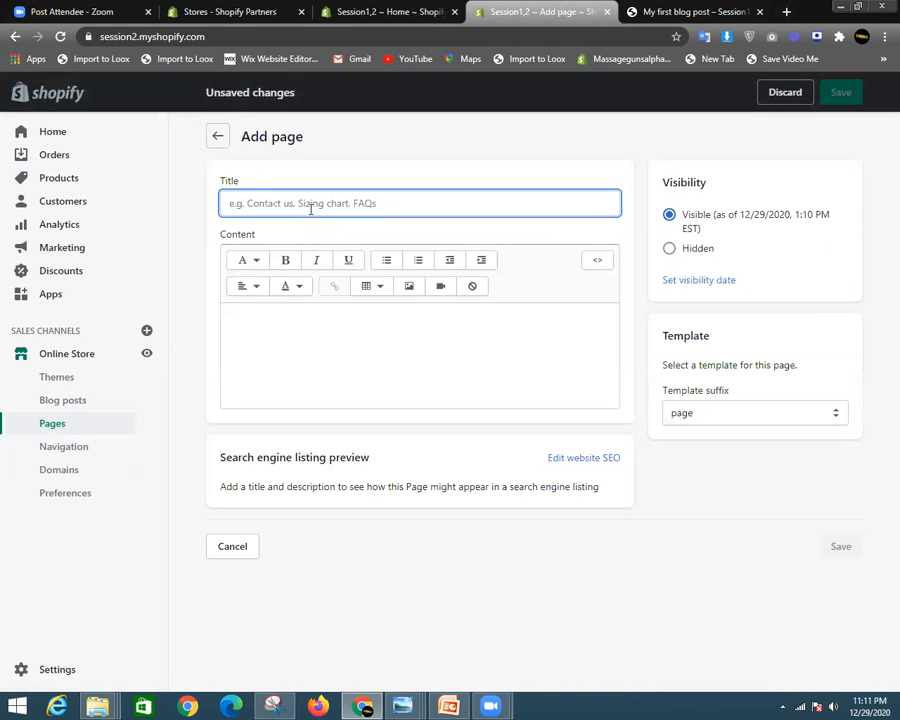
pyautogui.write('Contact us')
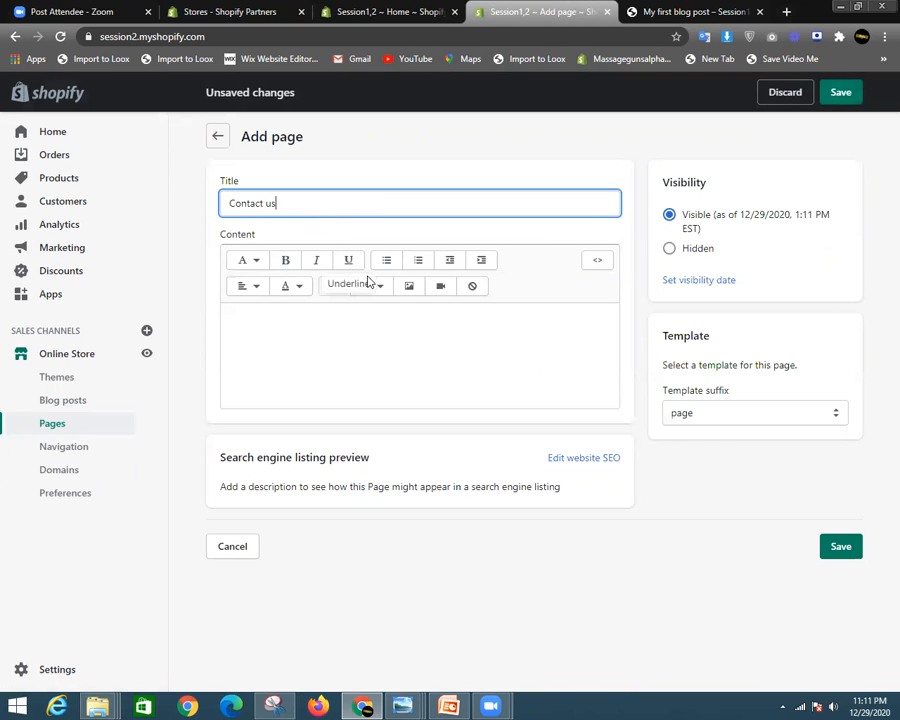
pyautogui.moveTo(308, 203); pyautogui.dragTo(230, 210)
pyautogui.click(279, 220)
pyautogui.click(280, 204)
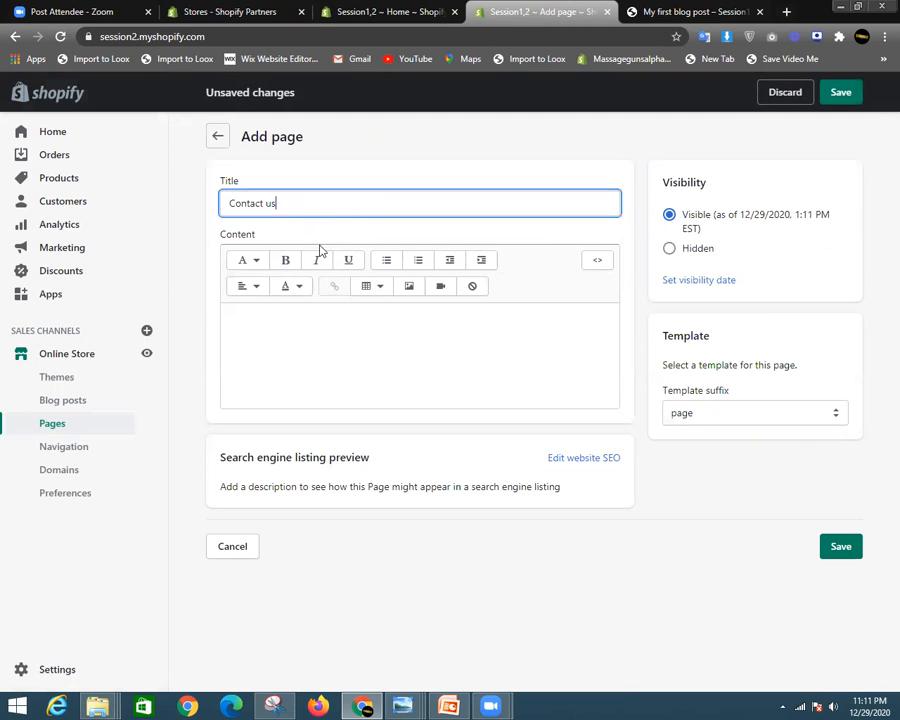
pyautogui.click(741, 421)
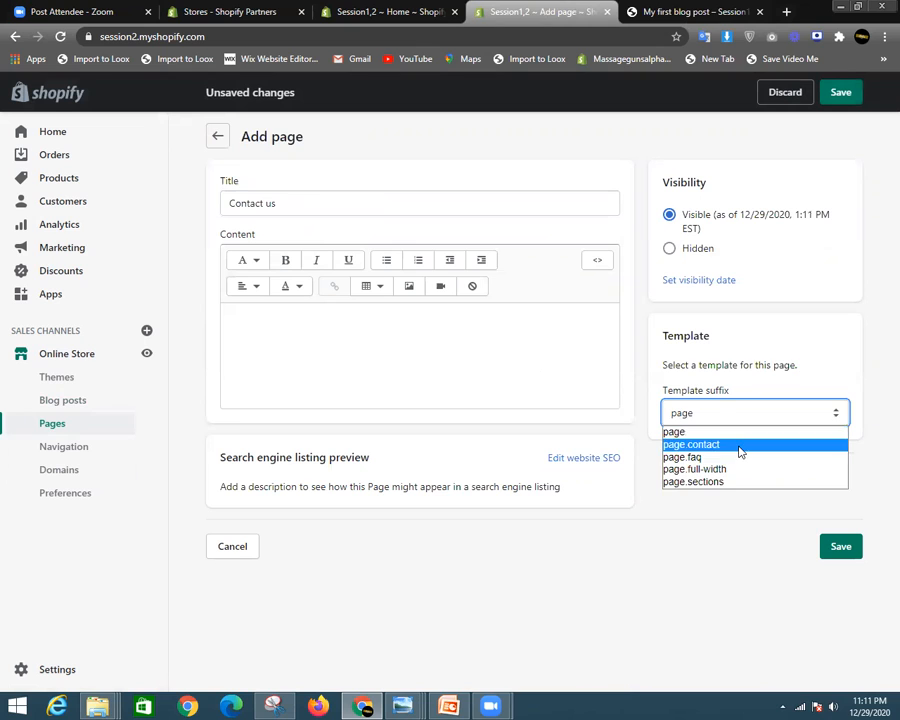
pyautogui.click(737, 445)
pyautogui.click(840, 546)
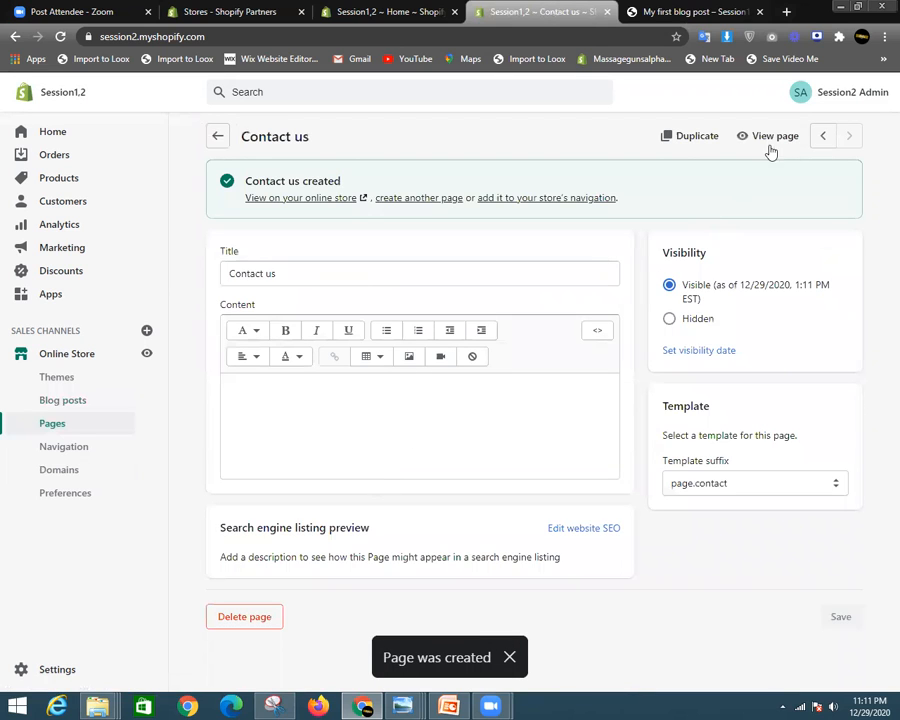
pyautogui.click(769, 141)
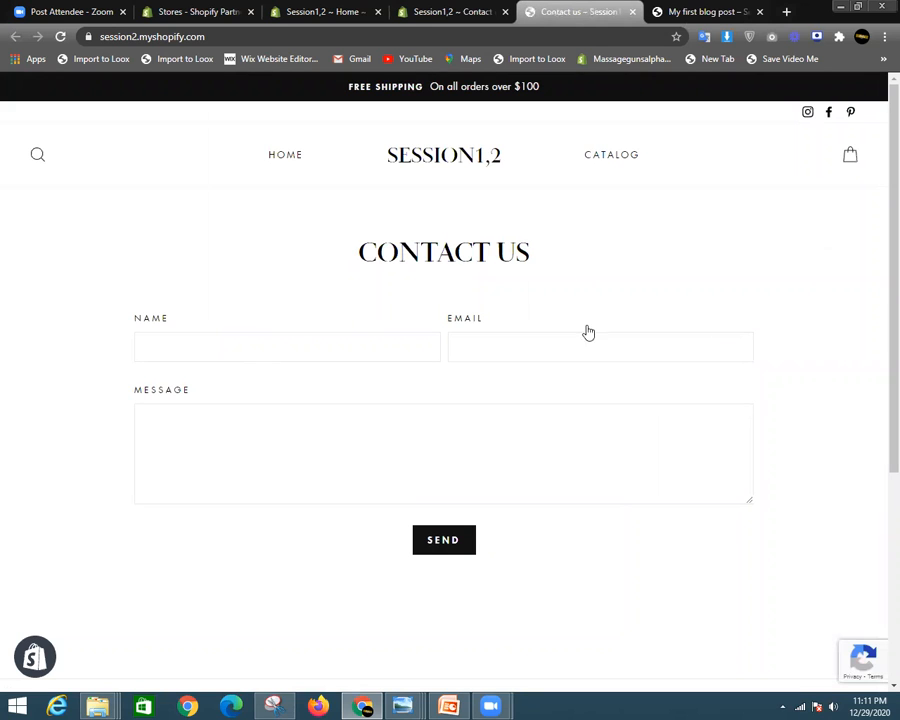
# - Try the Name, Email and Message fields on the live contact form, then return to the admin editor
pyautogui.scroll(-3, 588, 332)
pyautogui.scroll(2, 569, 356)
pyautogui.click(241, 283)
pyautogui.click(480, 281)
pyautogui.click(305, 351)
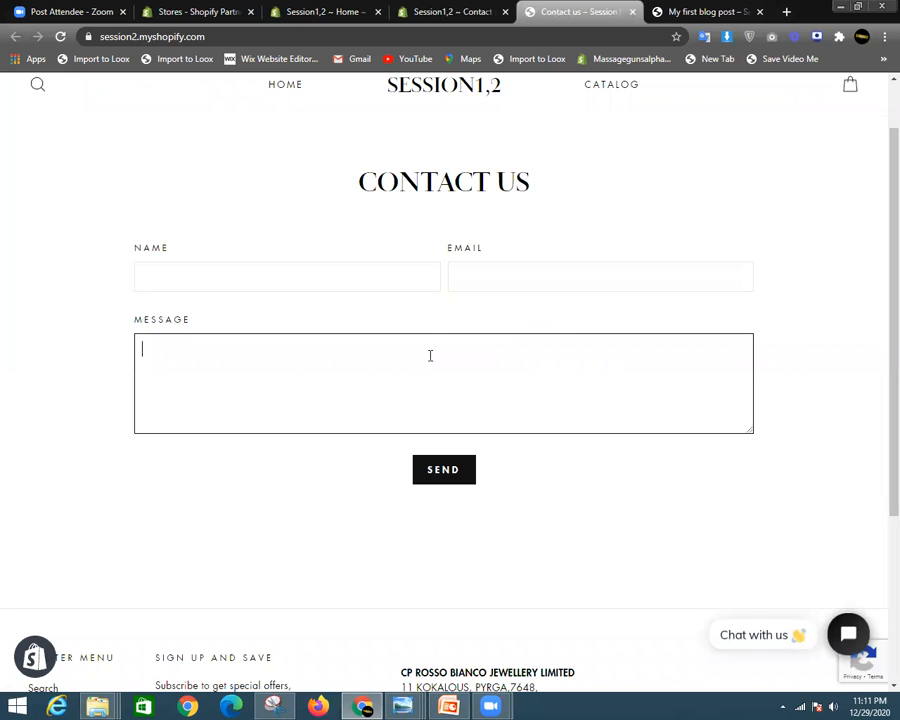
pyautogui.scroll(1, 440, 335)
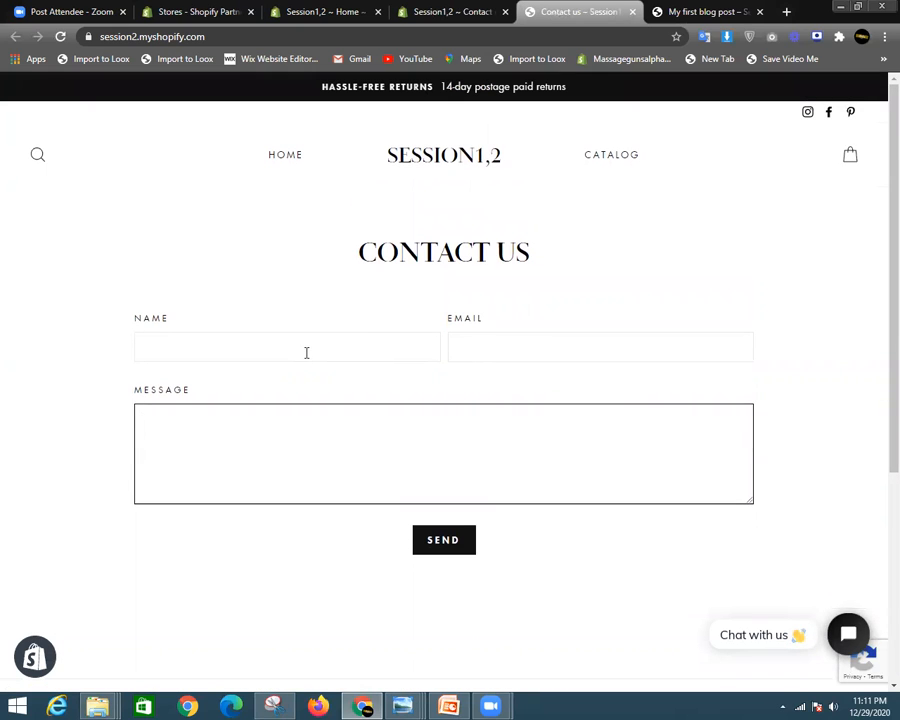
pyautogui.click(306, 352)
pyautogui.click(500, 339)
pyautogui.click(308, 461)
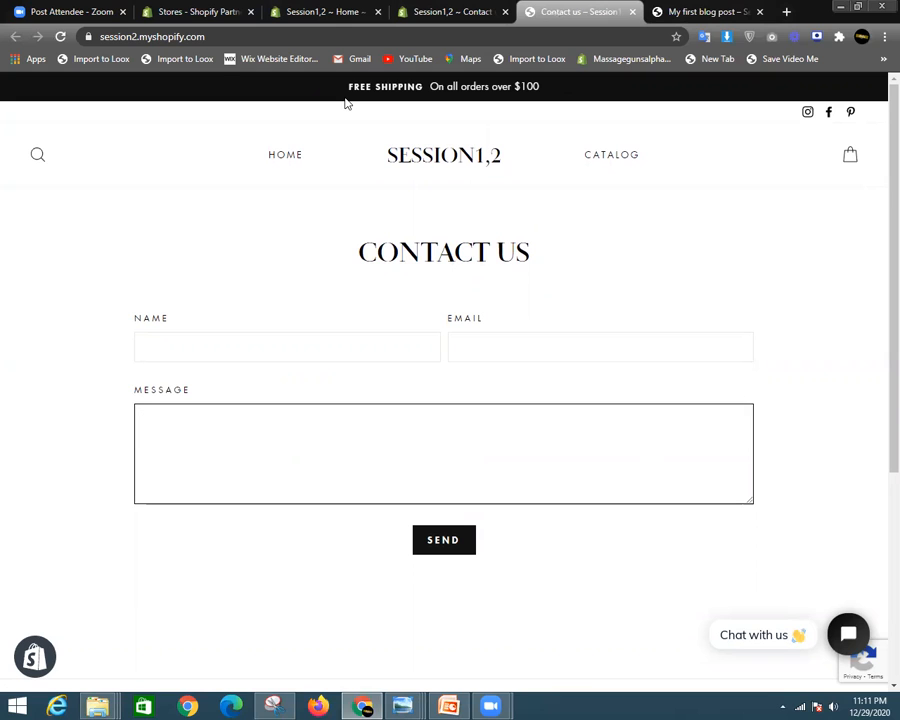
pyautogui.scroll(-3, 441, 186)
pyautogui.scroll(3, 484, 390)
pyautogui.click(445, 12)
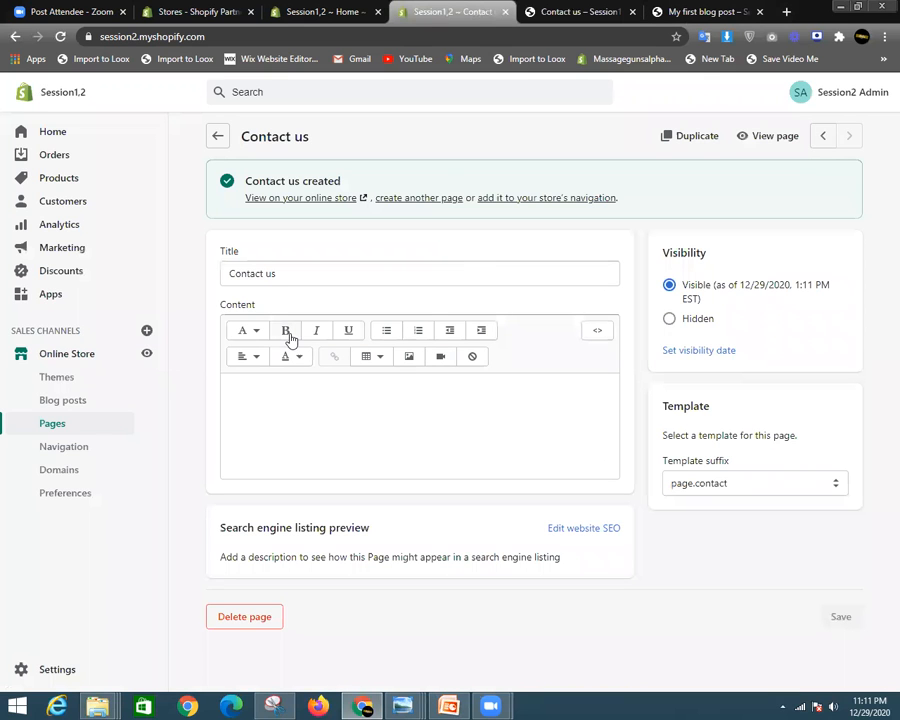
# - Start a new 'About Us' page on the default page template, with the cursor in Content
pyautogui.click(219, 137)
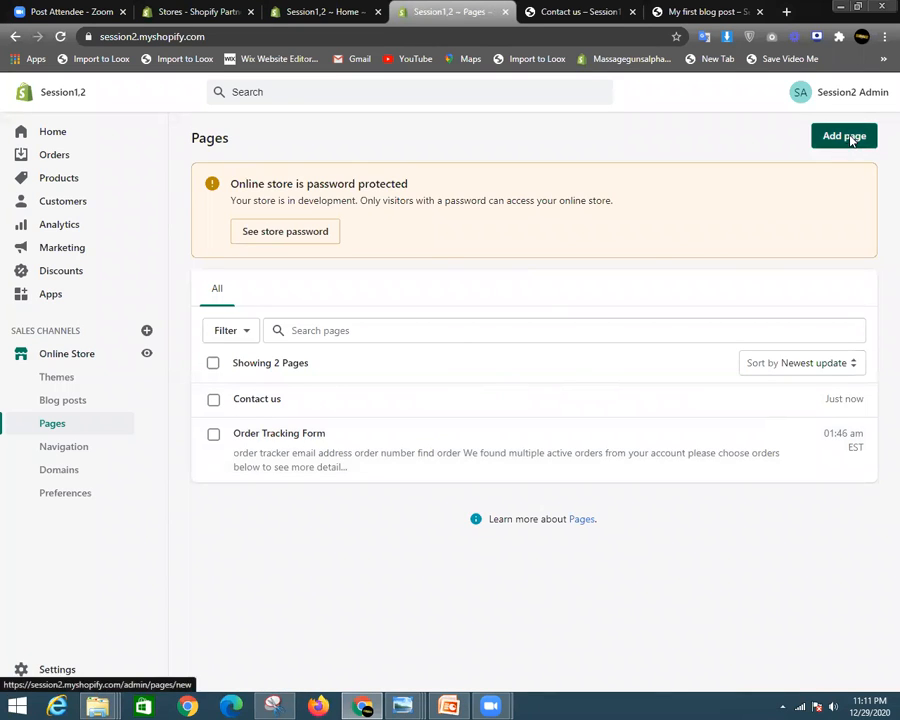
pyautogui.click(846, 136)
pyautogui.click(374, 204)
pyautogui.write('About Us')
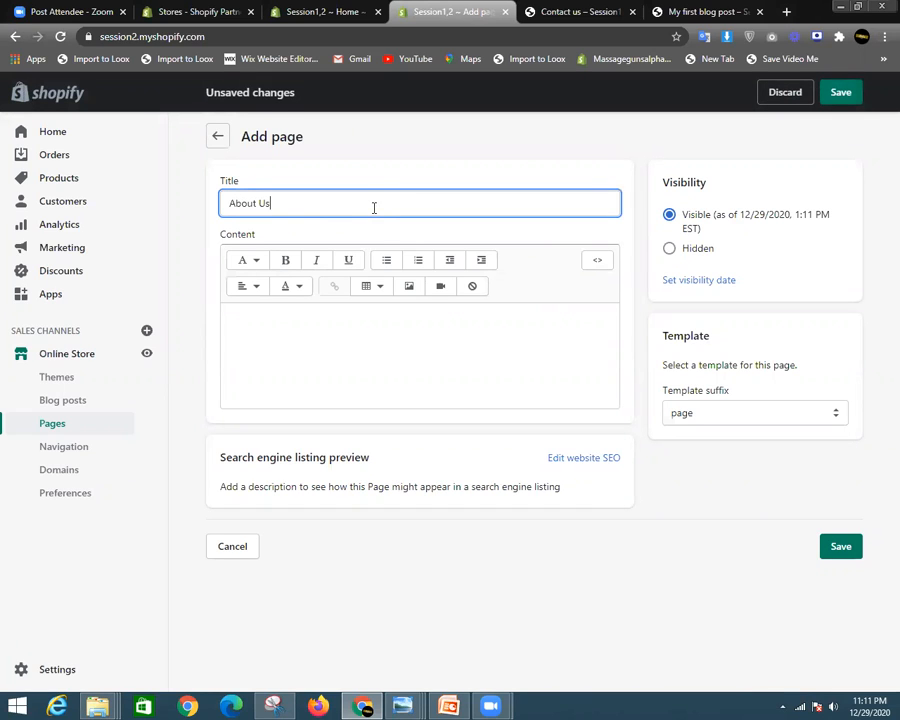
pyautogui.tripleClick(316, 207)
pyautogui.click(798, 419)
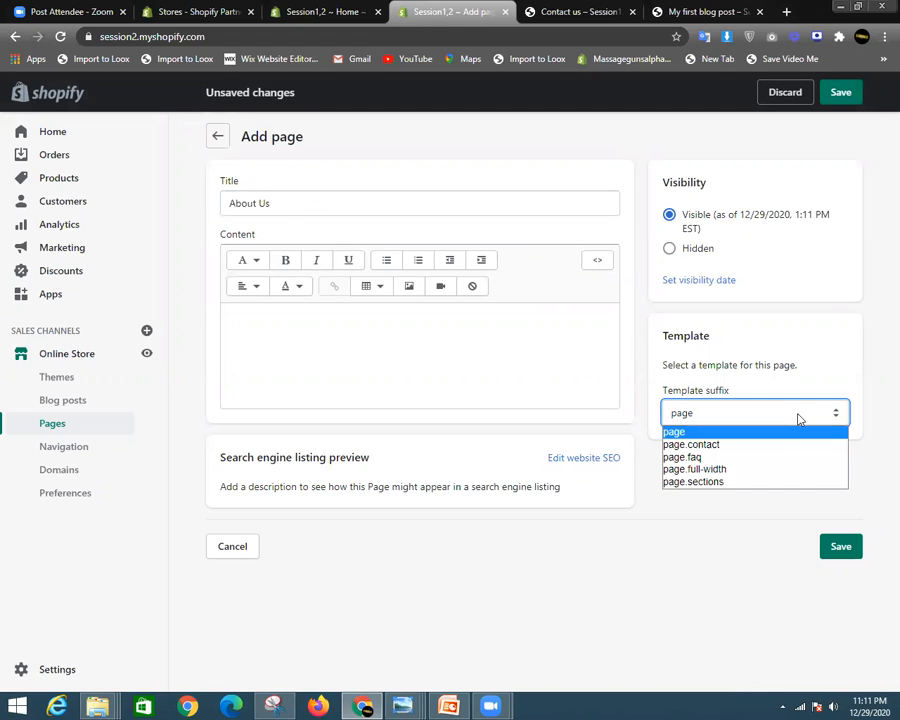
pyautogui.click(729, 437)
pyautogui.click(416, 354)
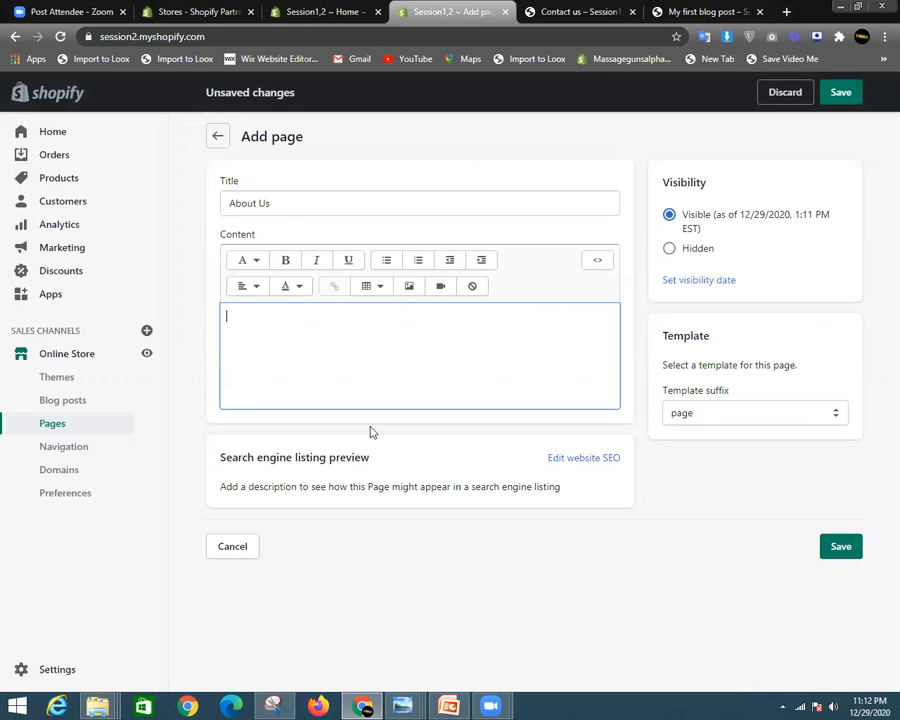
# - Open the tozozo.myshopify.com storefront in a new browser tab
pyautogui.click(787, 13)
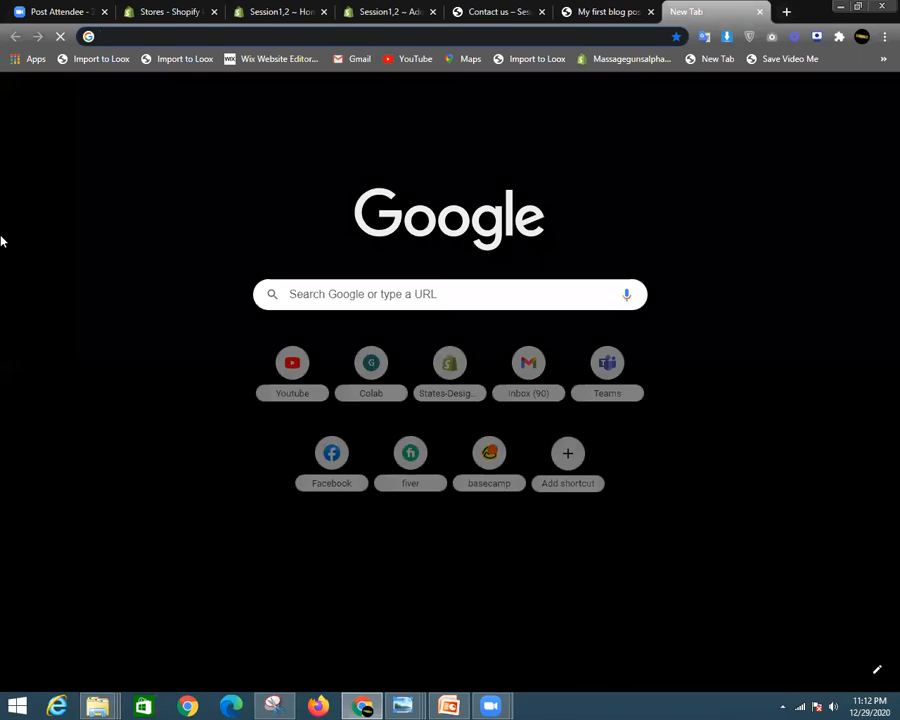
pyautogui.write('tozozo')
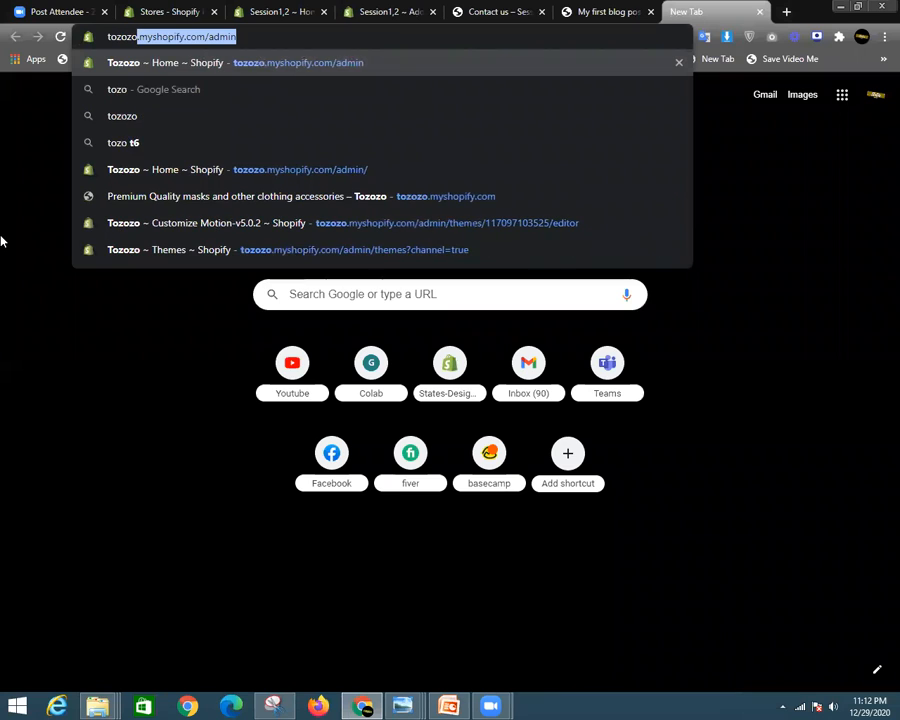
pyautogui.press('Right')
pyautogui.press('BackSpace')
pyautogui.press('BackSpace')
pyautogui.press('BackSpace')
pyautogui.press('BackSpace')
pyautogui.press('BackSpace')
pyautogui.press('BackSpace')
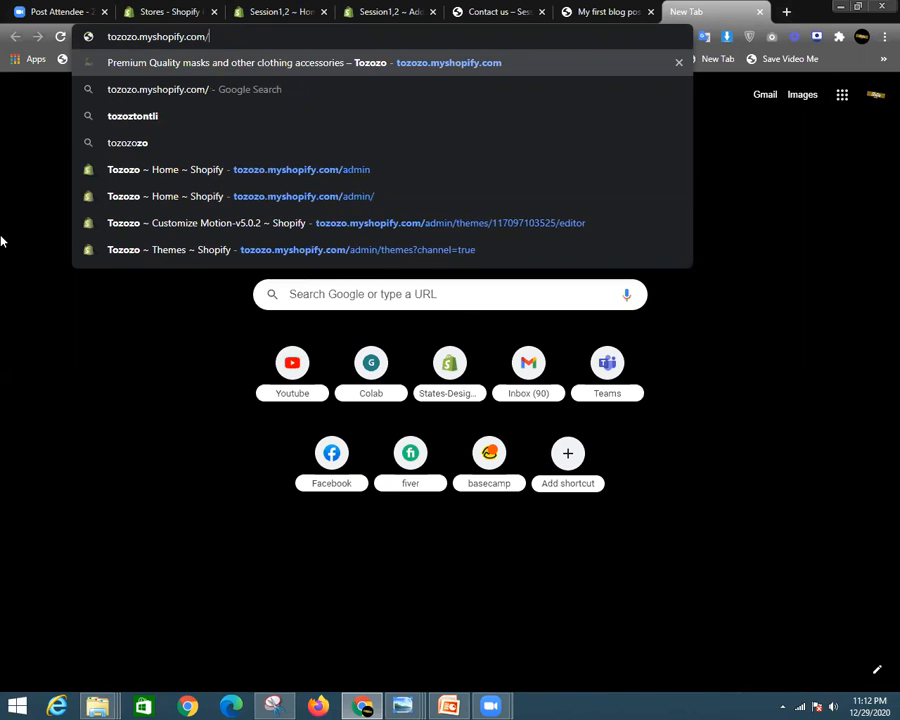
pyautogui.press('Return')
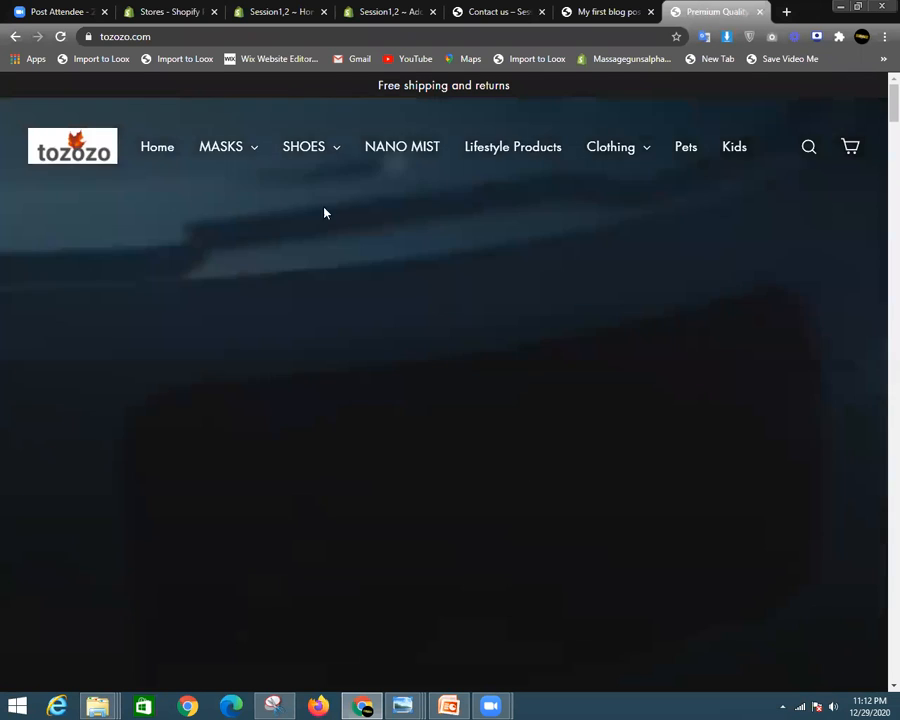
# - Review the store's About us page from the footer with the admin bar hidden, then return to the blog post
pyautogui.moveTo(892, 107); pyautogui.dragTo(878, 692)
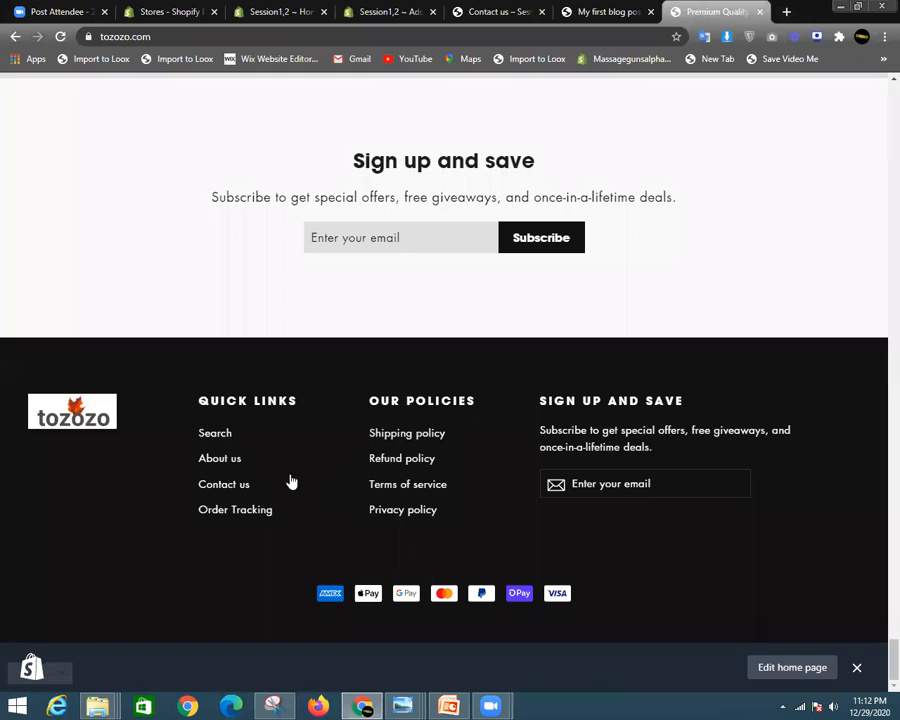
pyautogui.click(222, 465)
pyautogui.scroll(-3, 450, 380)
pyautogui.scroll(3, 454, 396)
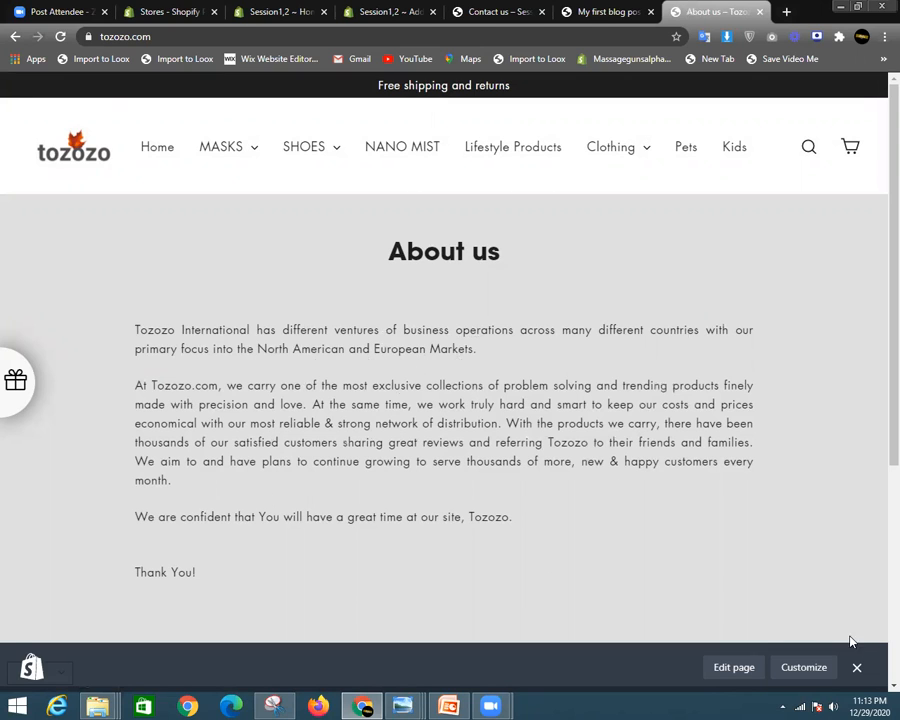
pyautogui.click(856, 666)
pyautogui.scroll(-5, 542, 507)
pyautogui.scroll(5, 542, 507)
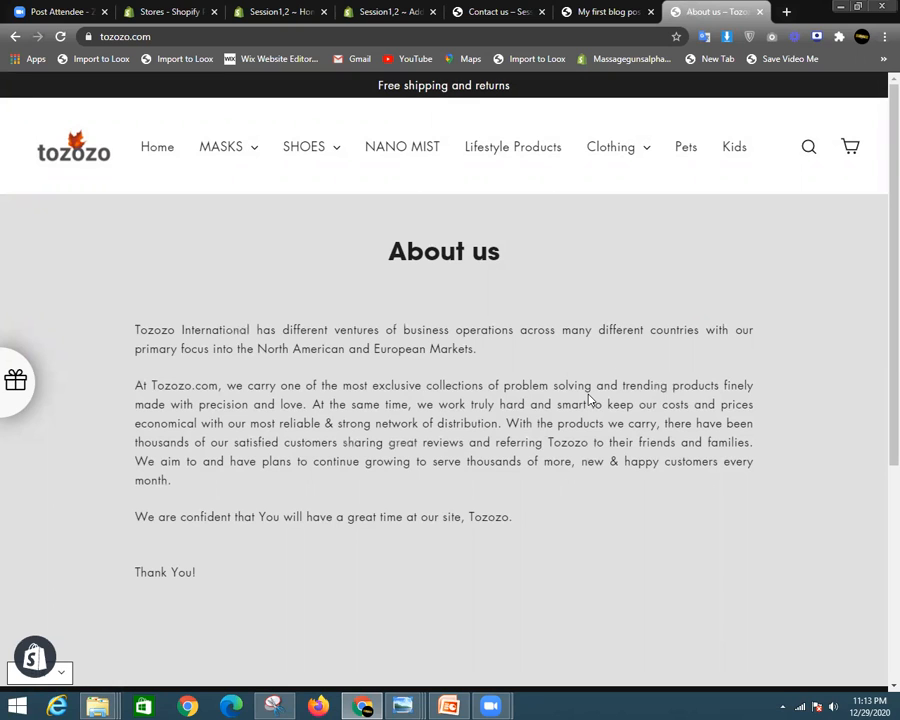
pyautogui.click(632, 10)
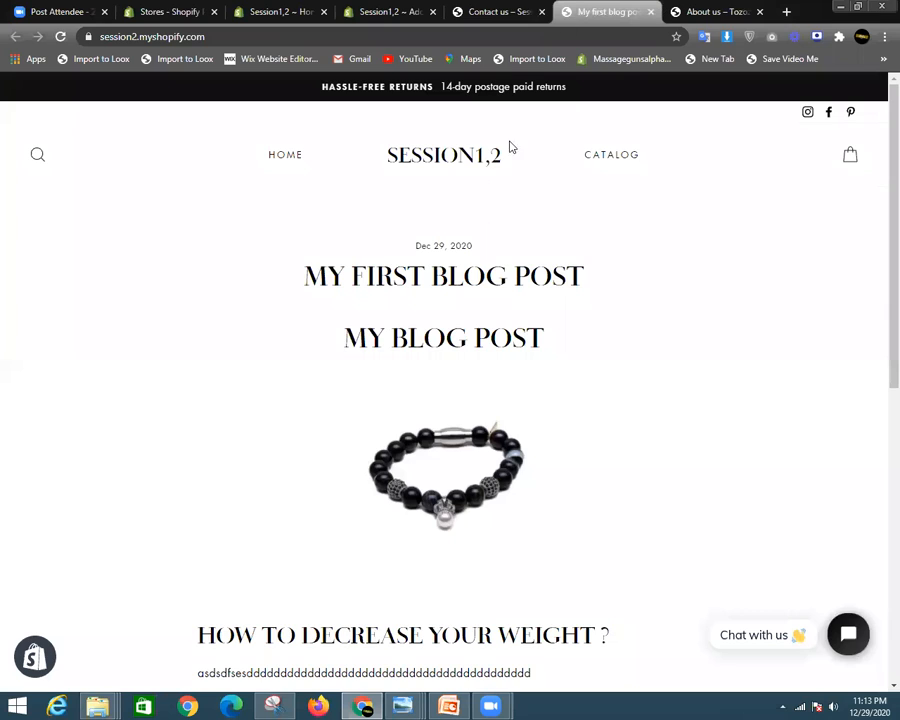
# - Copy the About us text from the tozozo About us page
pyautogui.click(500, 10)
pyautogui.click(390, 10)
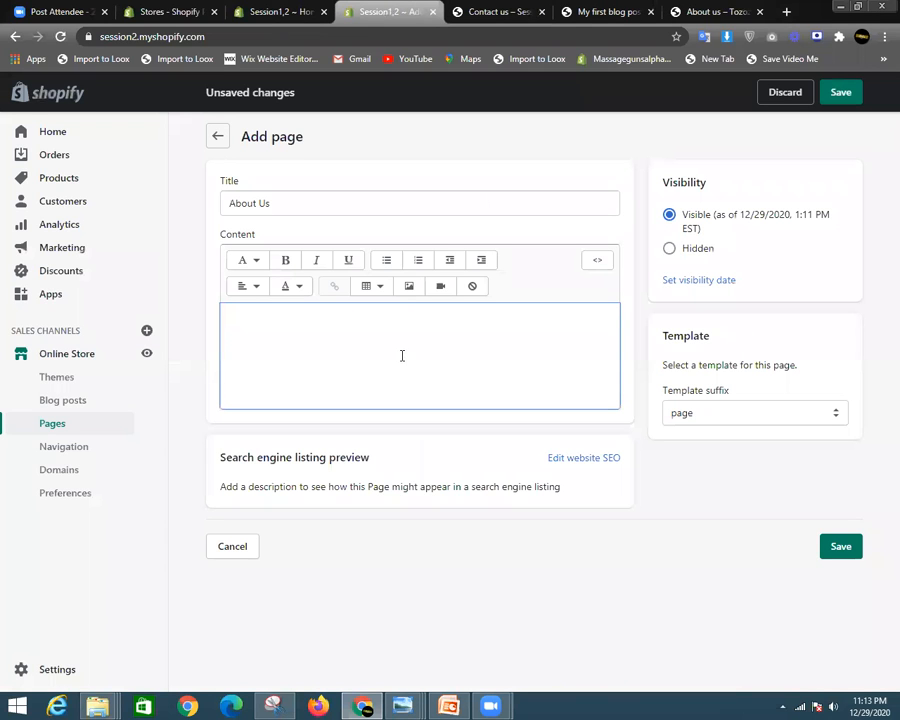
pyautogui.click(715, 11)
pyautogui.moveTo(140, 323); pyautogui.dragTo(201, 572)
pyautogui.moveTo(133, 327); pyautogui.dragTo(215, 541)
pyautogui.rightClick(235, 470)
pyautogui.click(243, 477)
# - Paste the text into the About Us page content, save, and view it on the live store
pyautogui.click(570, 12)
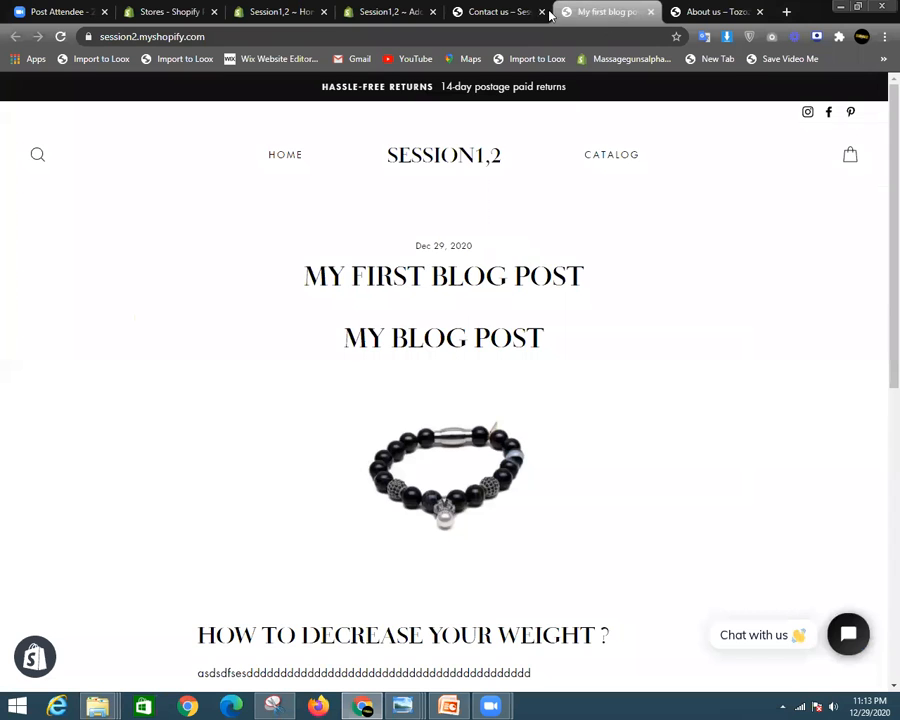
pyautogui.click(392, 11)
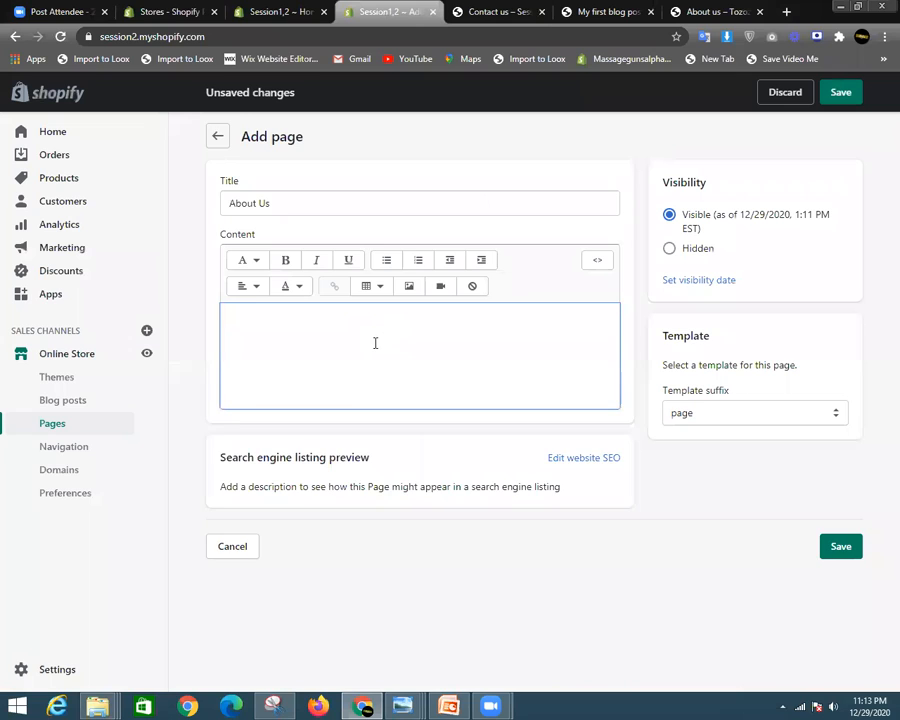
pyautogui.hotkey('ctrl', 'v')
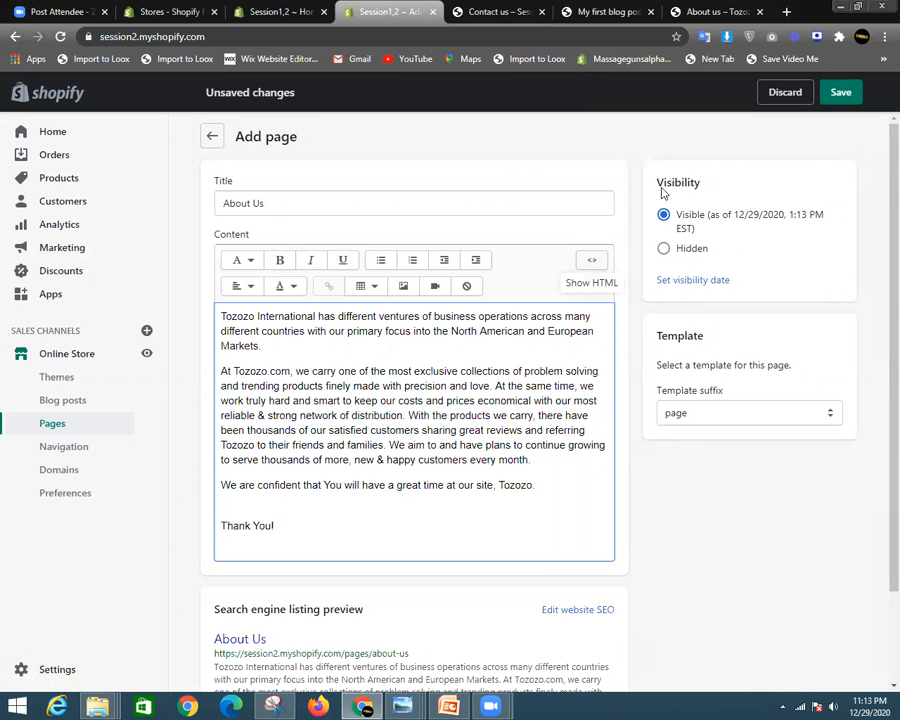
pyautogui.click(826, 91)
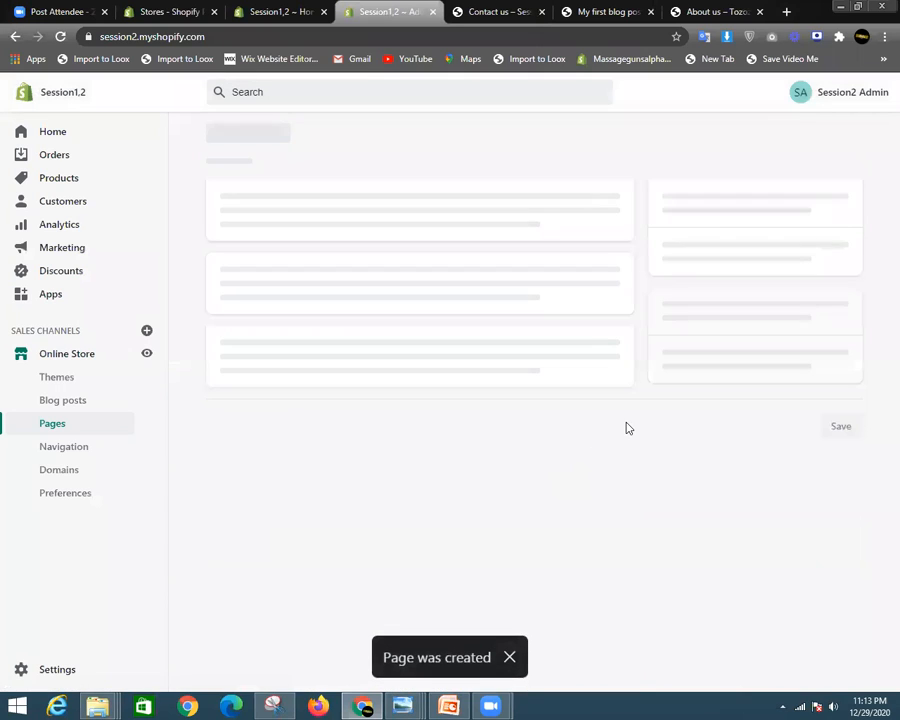
pyautogui.scroll(-3, 549, 410)
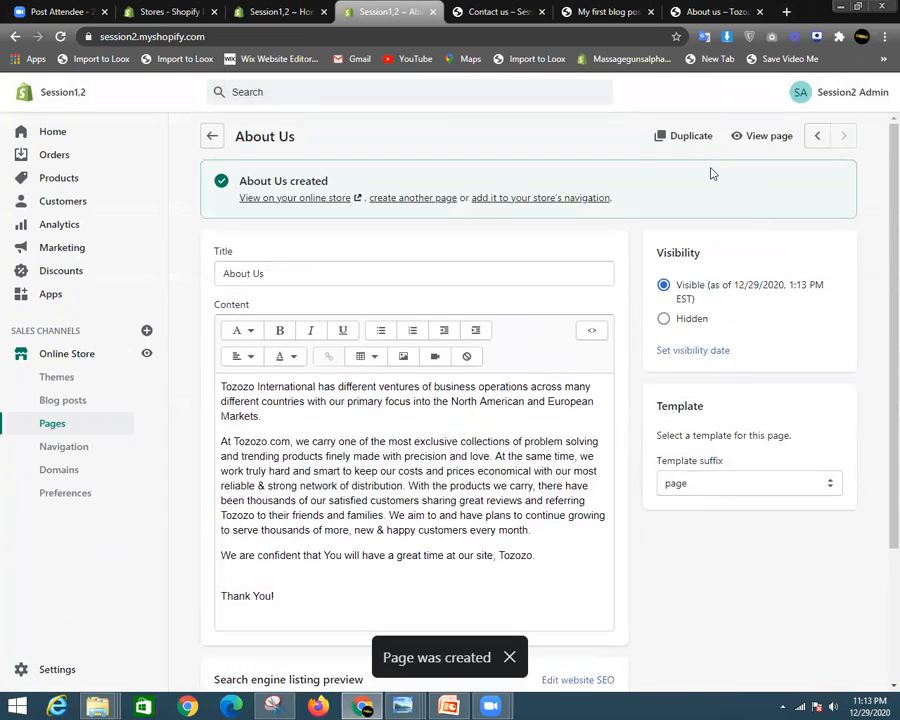
pyautogui.click(745, 139)
# - Check the text layout of the newly published live About Us page
pyautogui.click(728, 11)
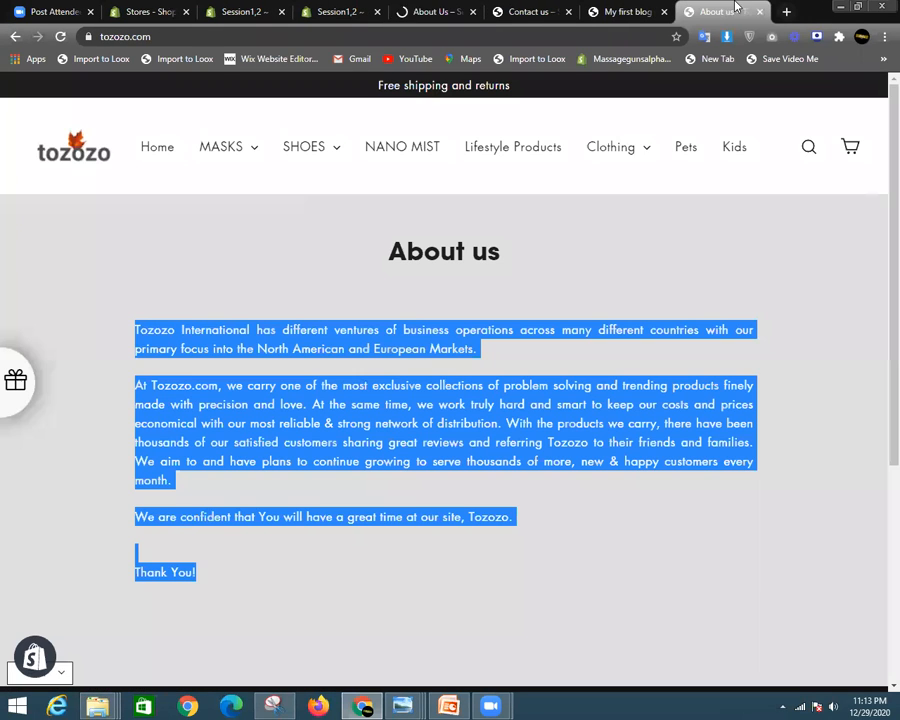
pyautogui.click(435, 11)
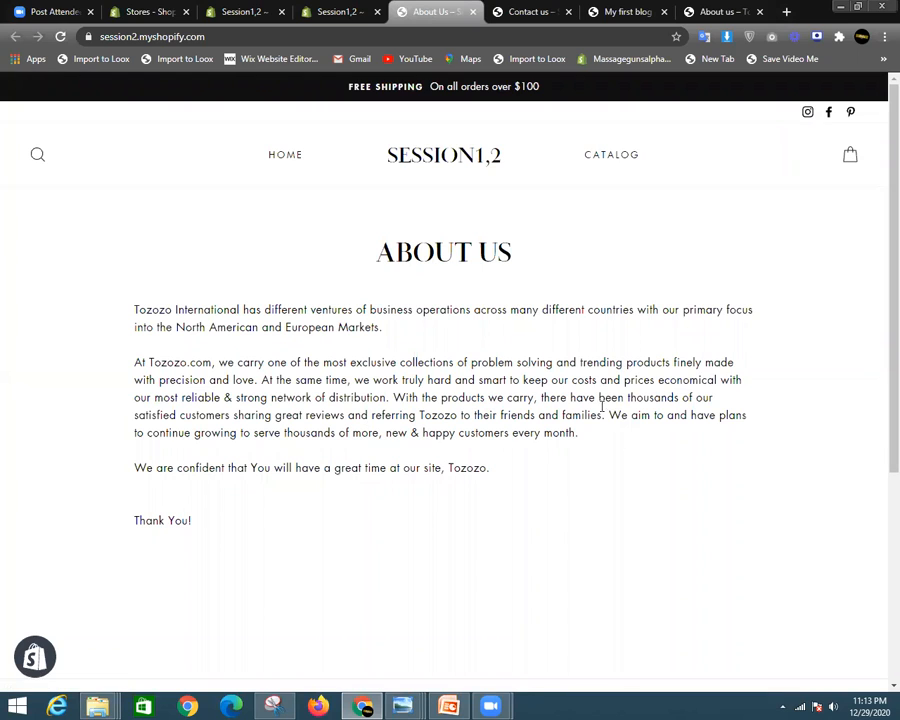
pyautogui.moveTo(139, 309); pyautogui.dragTo(735, 428)
pyautogui.click(737, 402)
pyautogui.moveTo(134, 397); pyautogui.dragTo(712, 398)
pyautogui.click(693, 378)
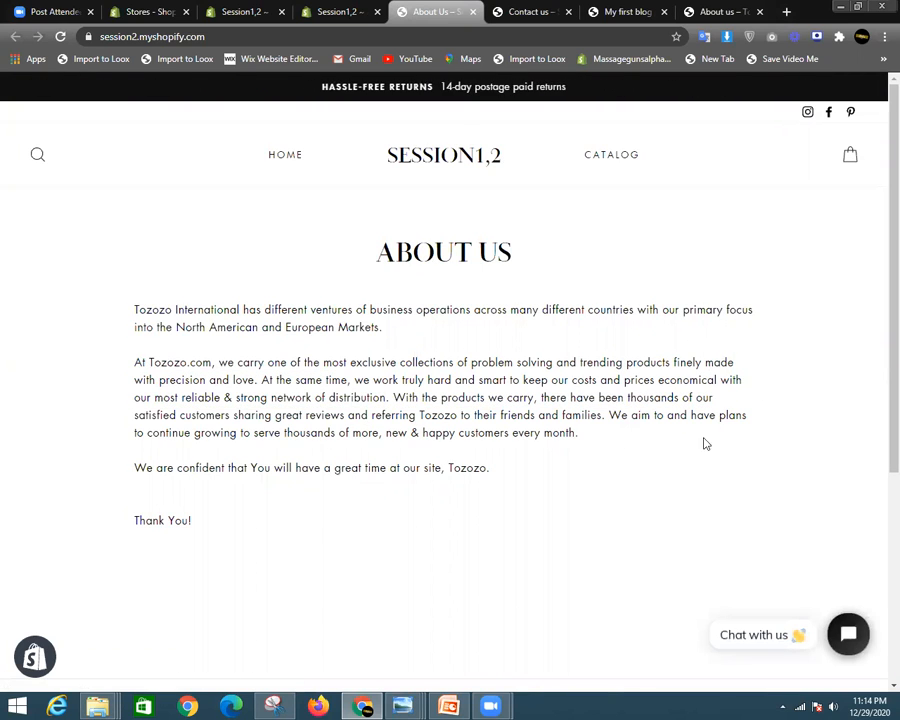
pyautogui.click(338, 11)
pyautogui.click(420, 11)
# - Switch the About Us editor content to HTML source view
pyautogui.click(327, 8)
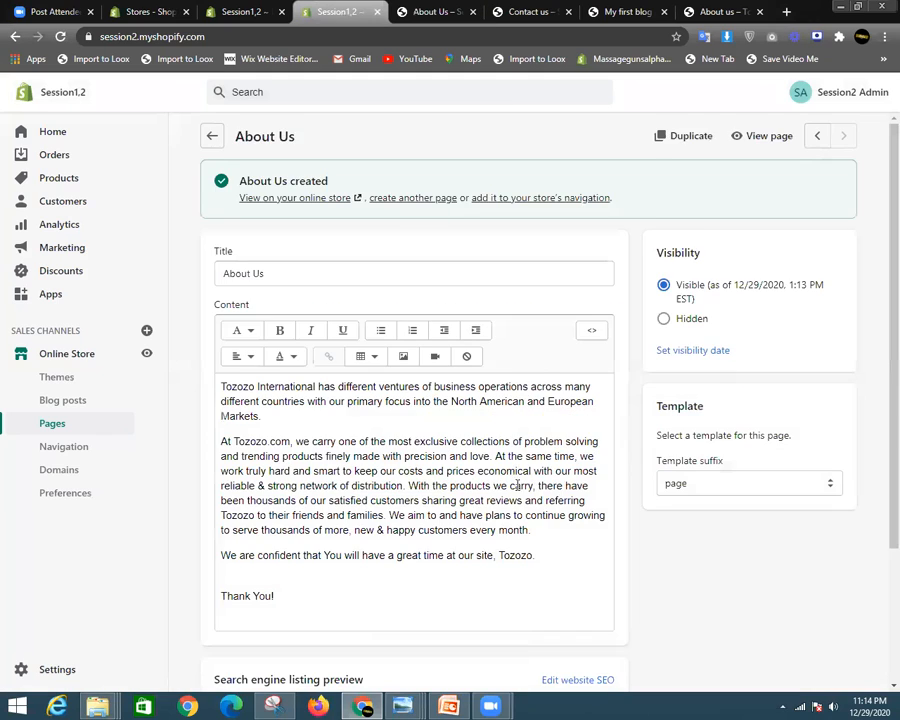
pyautogui.scroll(-3, 522, 426)
pyautogui.scroll(1, 480, 390)
pyautogui.scroll(2, 582, 362)
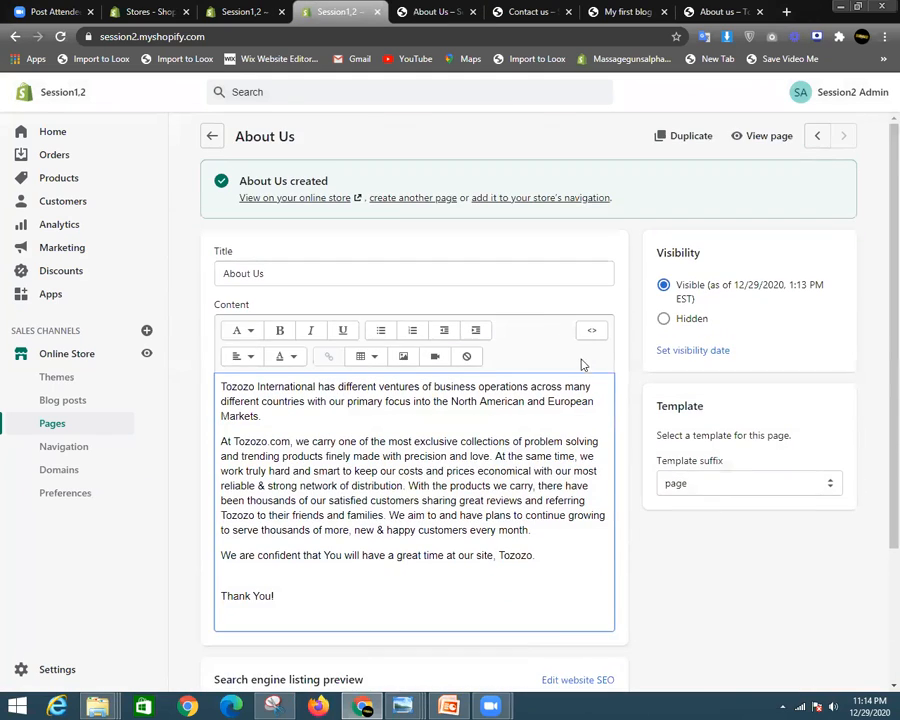
pyautogui.click(589, 329)
pyautogui.scroll(-2, 425, 386)
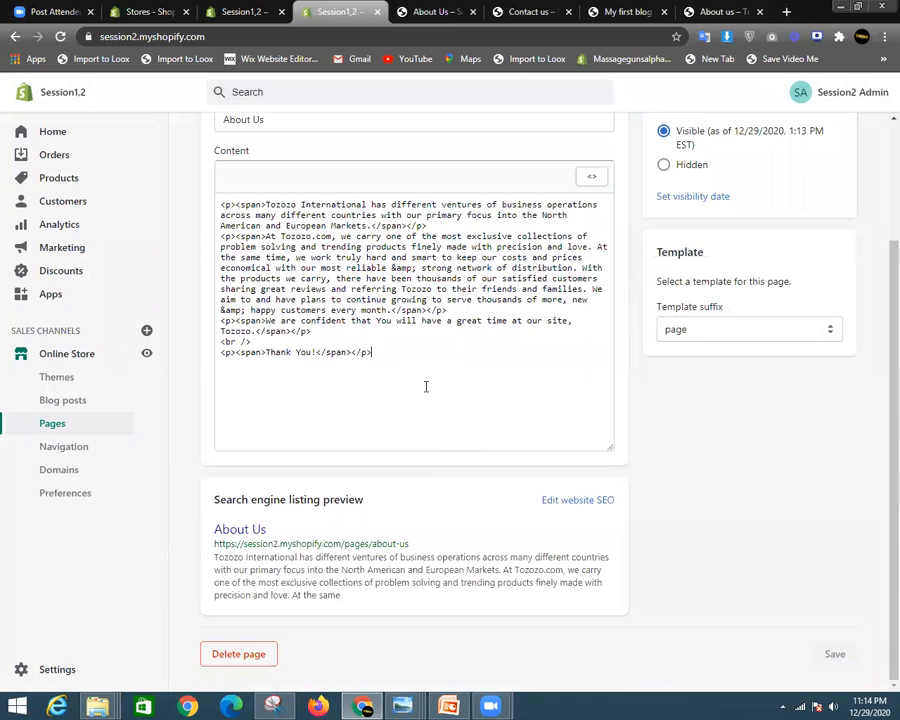
# - Add a <style> p{ text-align: justify; } </style> rule, fixing the 'allign' typo, then return to rich text
pyautogui.click(425, 386)
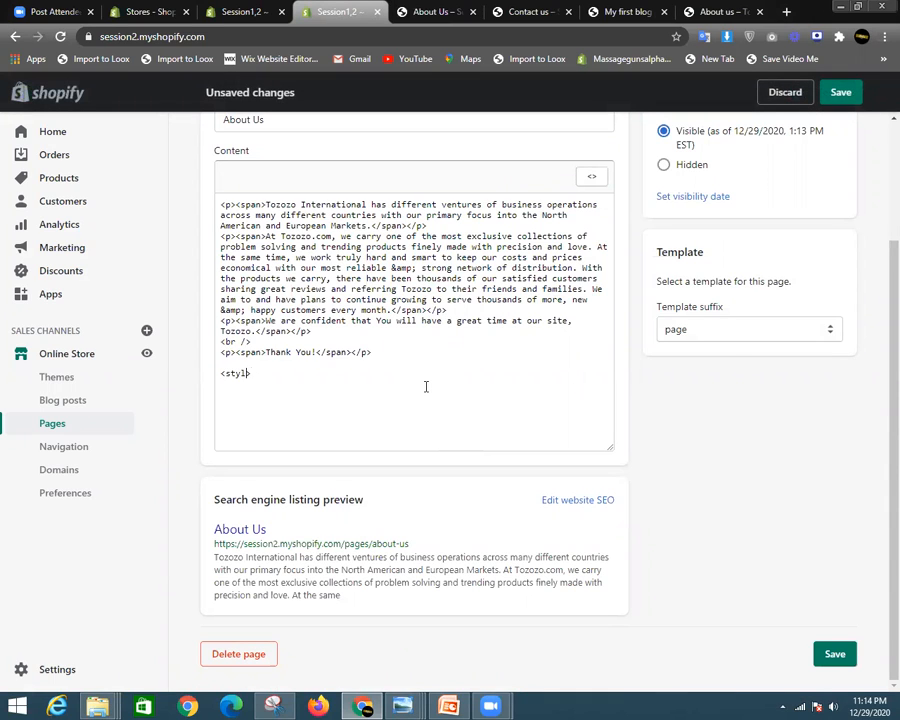
pyautogui.write('</sty')
pyautogui.press('Return')
pyautogui.press('Return')
pyautogui.press('Return')
pyautogui.press('Return')
pyautogui.press('Return')
pyautogui.press('BackSpace')
pyautogui.press('BackSpace')
pyautogui.write('te')
pyautogui.write('xt-alli')
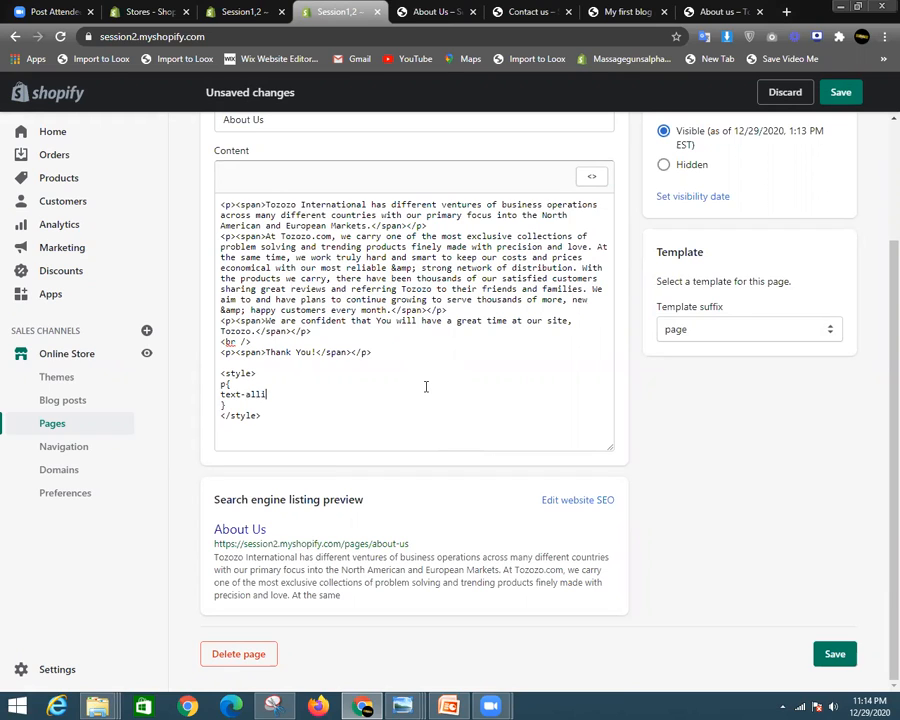
pyautogui.write('gn:')
pyautogui.rightClick(264, 396)
pyautogui.click(305, 406)
pyautogui.write('fy;')
pyautogui.click(594, 177)
# - Save the About Us page and confirm the justified paragraphs on the reloaded live page
pyautogui.click(838, 92)
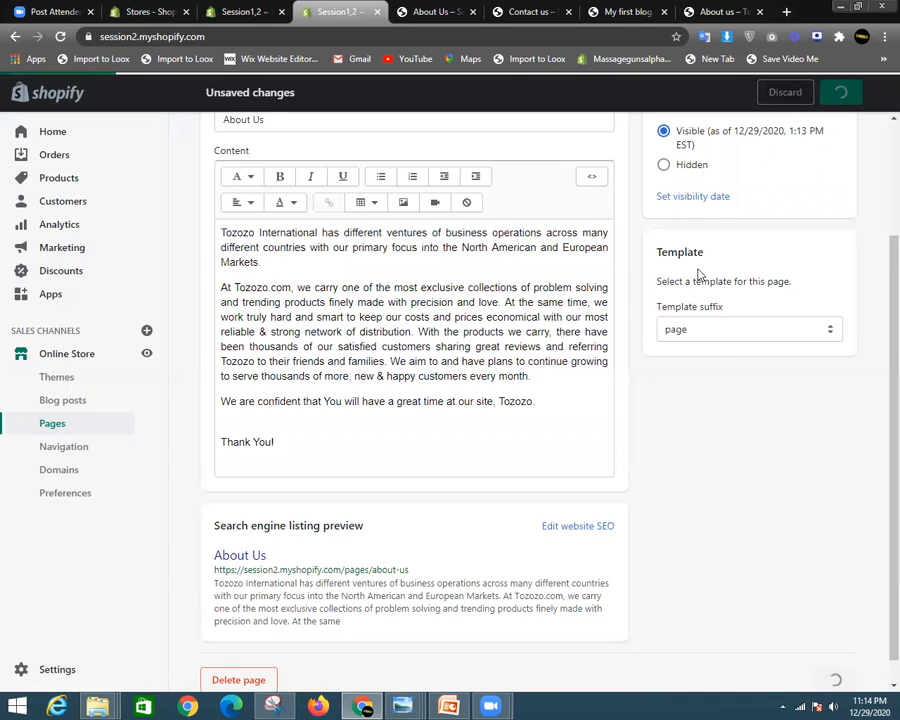
pyautogui.click(450, 10)
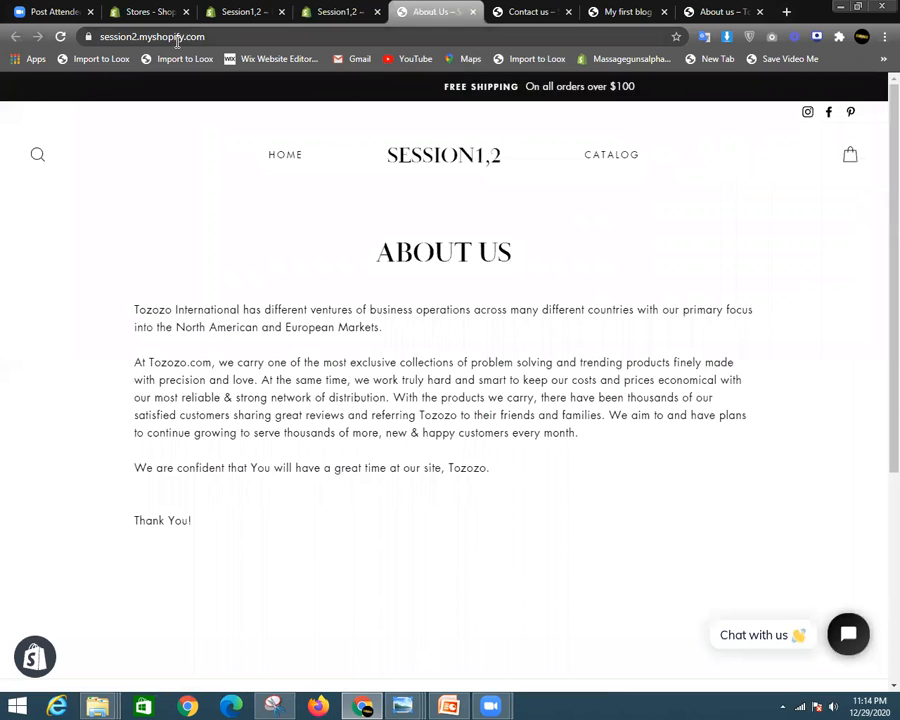
pyautogui.click(62, 36)
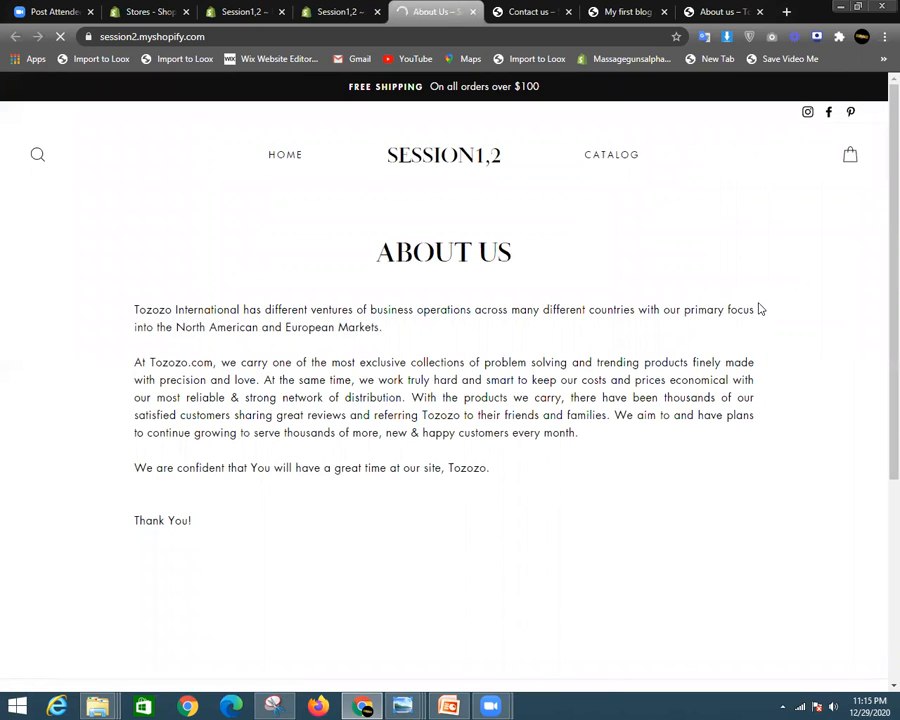
pyautogui.moveTo(757, 309); pyautogui.dragTo(3, 297)
pyautogui.moveTo(141, 299); pyautogui.dragTo(245, 535)
pyautogui.click(669, 420)
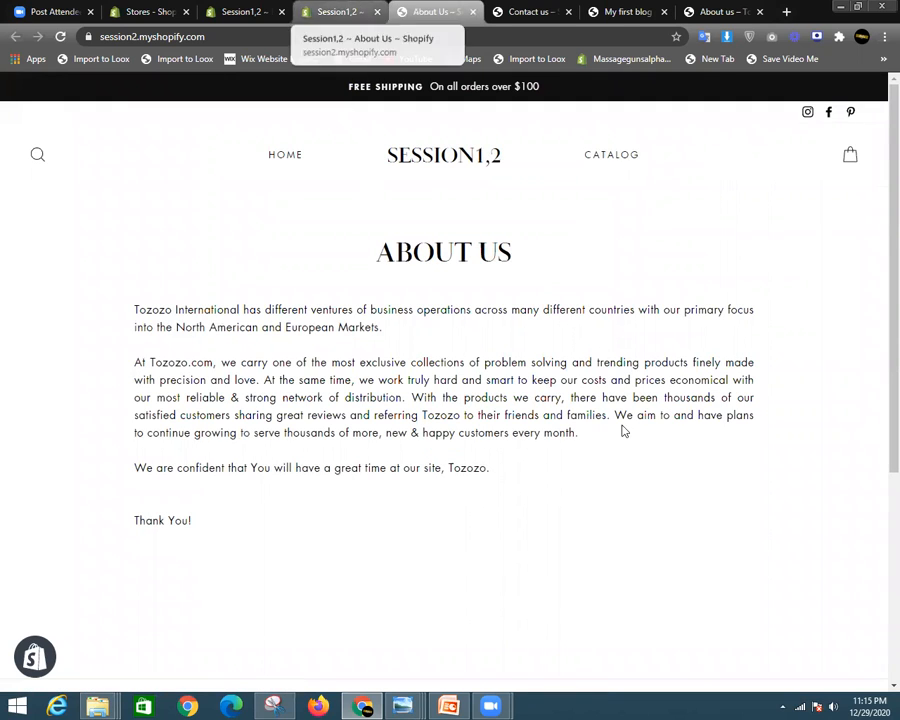
pyautogui.moveTo(176, 495); pyautogui.dragTo(157, 432)
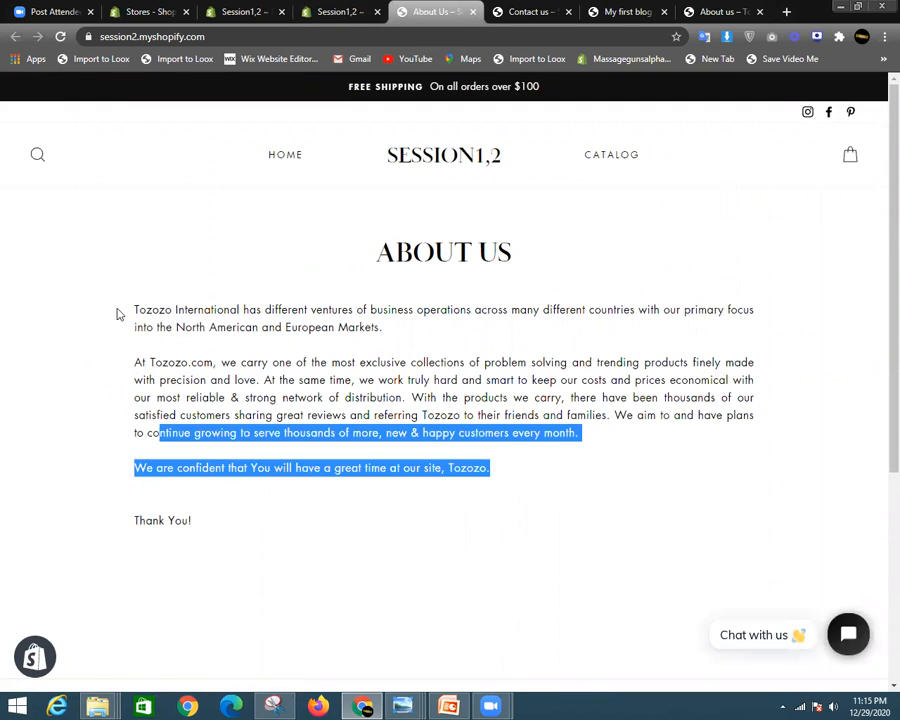
# - Go from the About Us editor back to the Pages list and start another new page
pyautogui.click(329, 7)
pyautogui.scroll(-1, 636, 426)
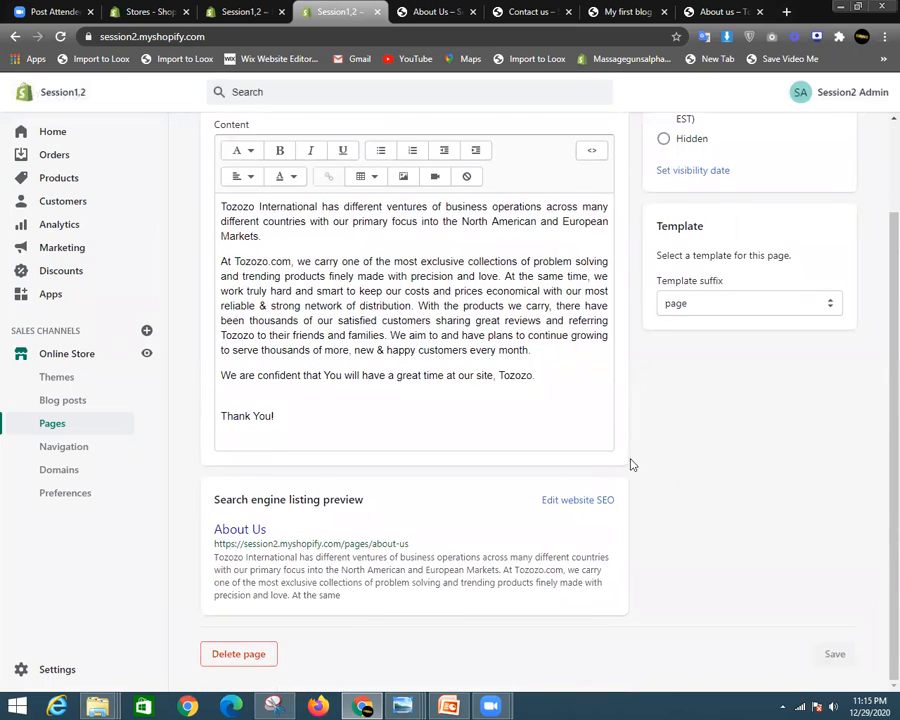
pyautogui.scroll(1, 600, 495)
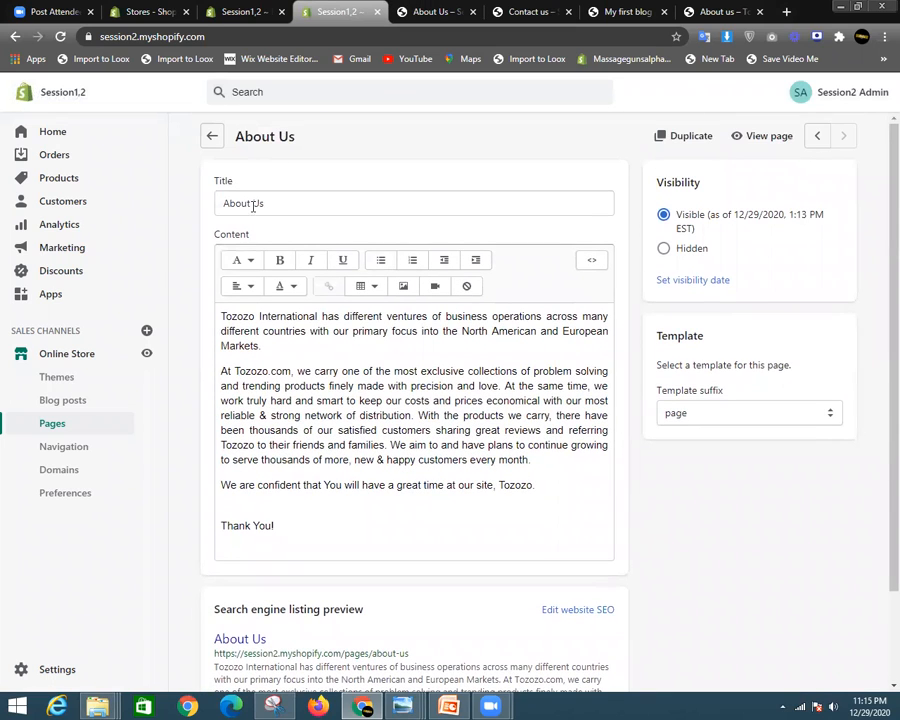
pyautogui.scroll(-1, 733, 446)
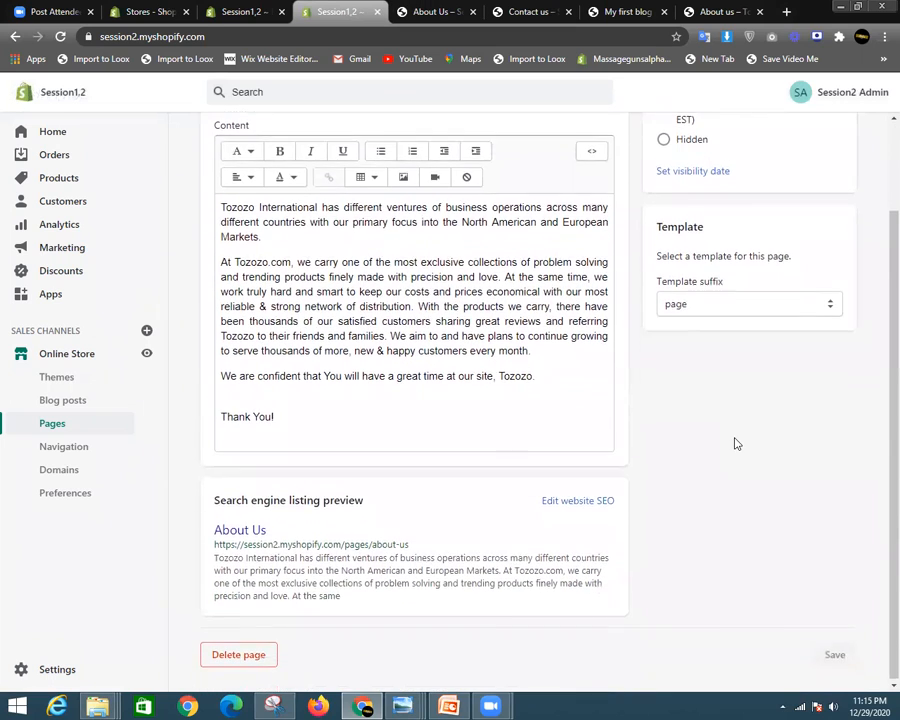
pyautogui.scroll(1, 735, 443)
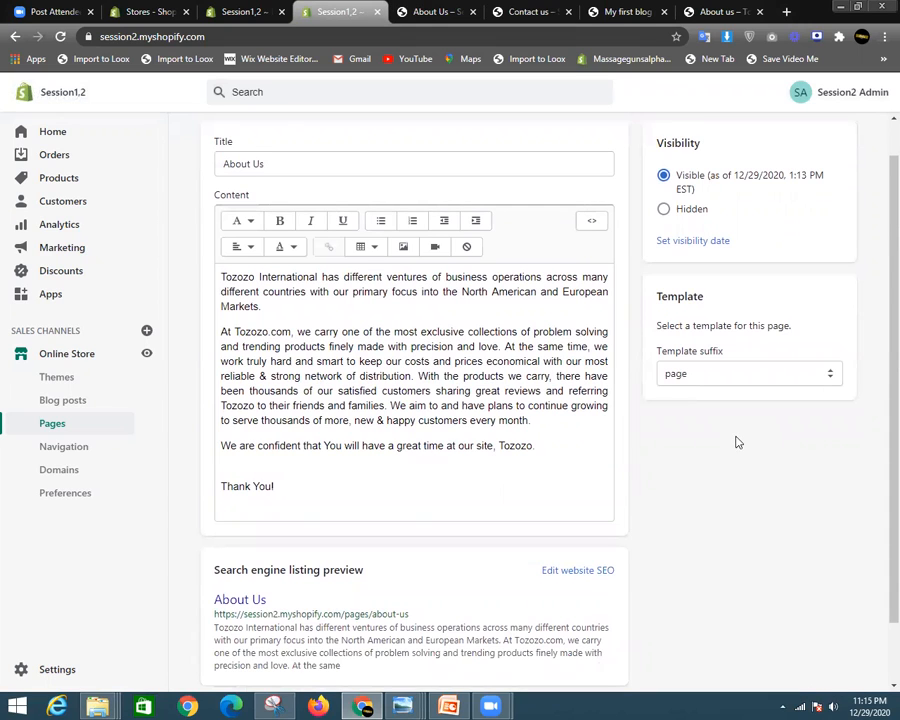
pyautogui.scroll(1, 737, 442)
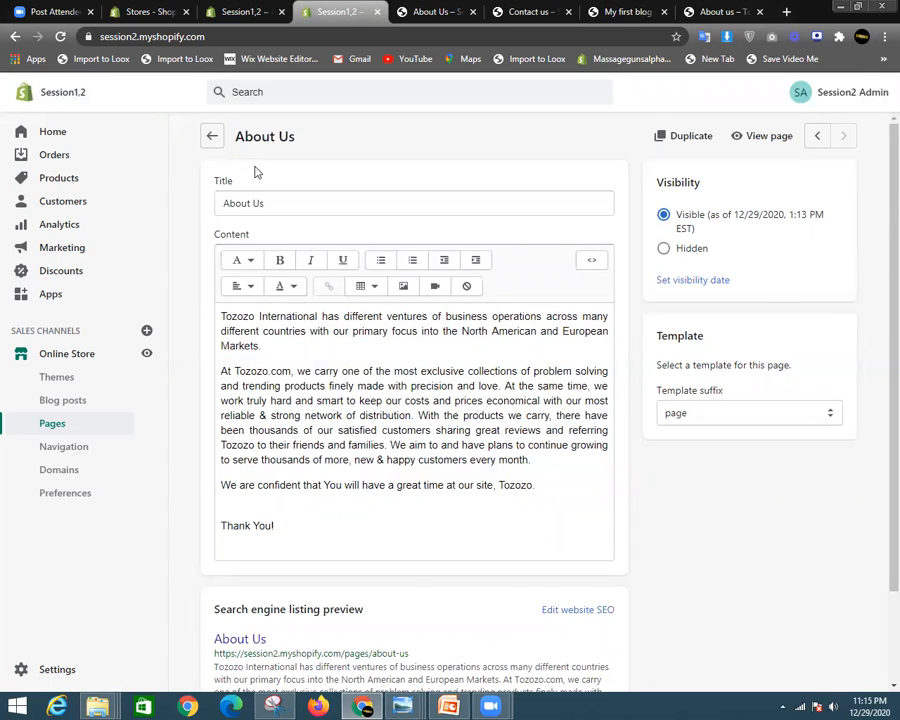
pyautogui.click(213, 137)
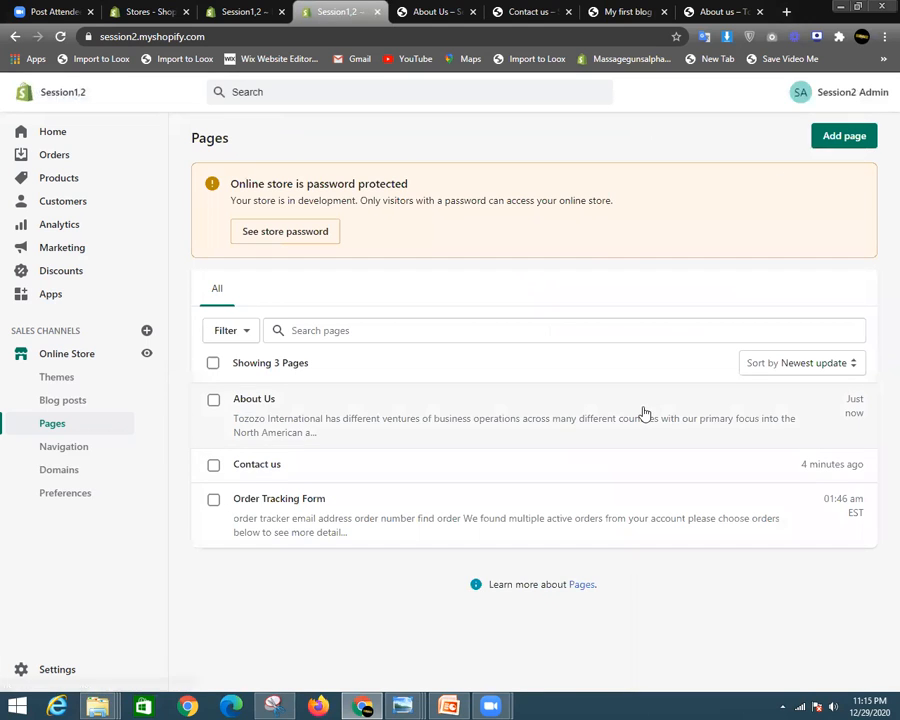
pyautogui.click(865, 142)
# - Enter 'Privacy policy' as the new page's title
pyautogui.click(364, 210)
pyautogui.write('Our')
pyautogui.press('BackSpace')
pyautogui.press('BackSpace')
pyautogui.press('BackSpace')
pyautogui.press('BackSpace')
pyautogui.write('Privacy policy')
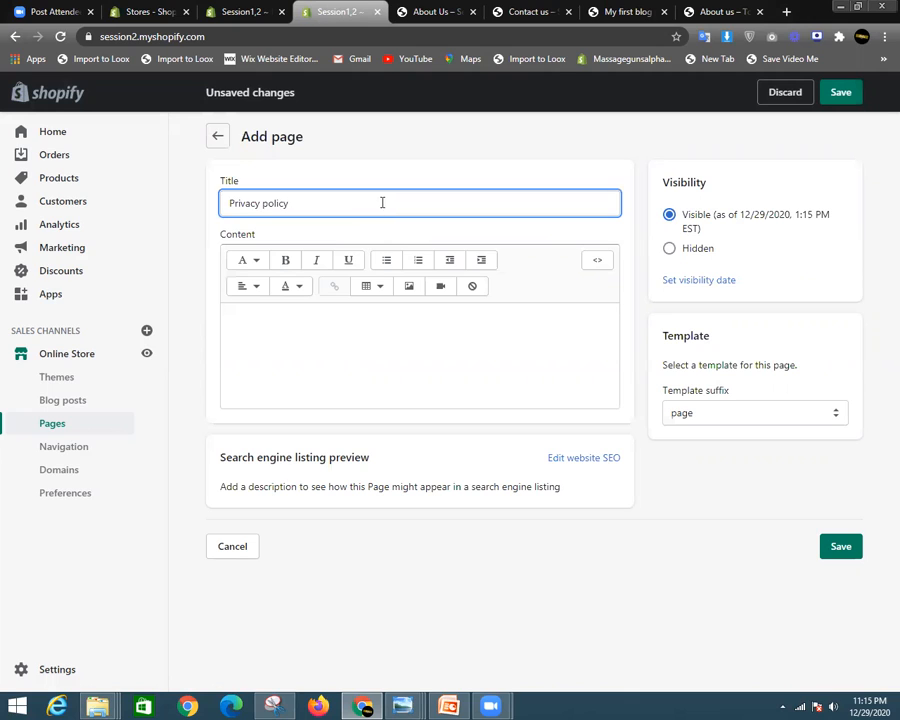
# - Type 'ASAD' in the content, make it bold, and turn it into a heading
pyautogui.click(416, 351)
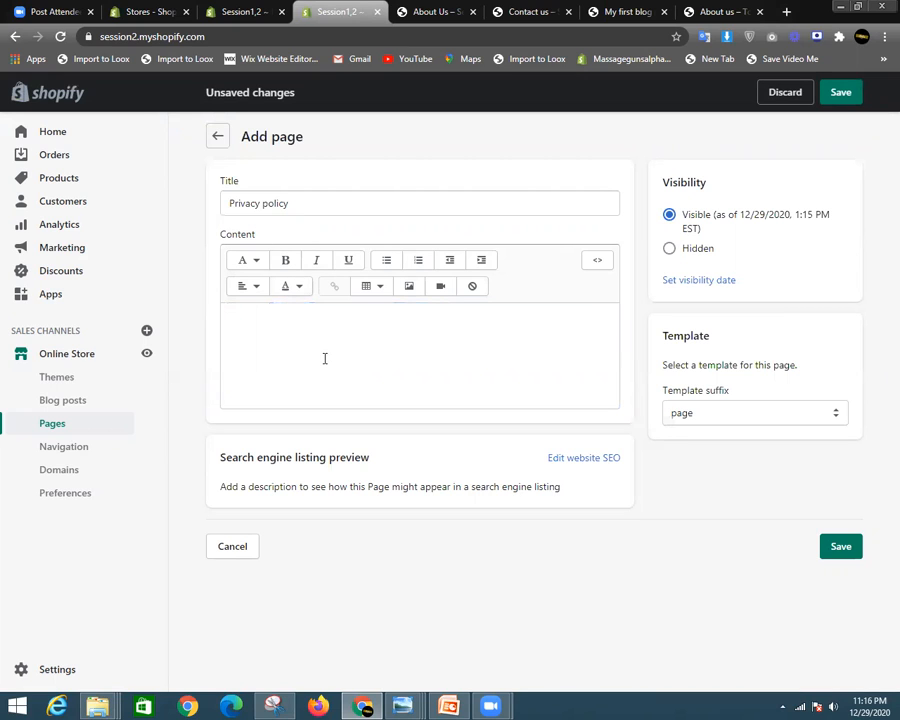
pyautogui.write('ASAD')
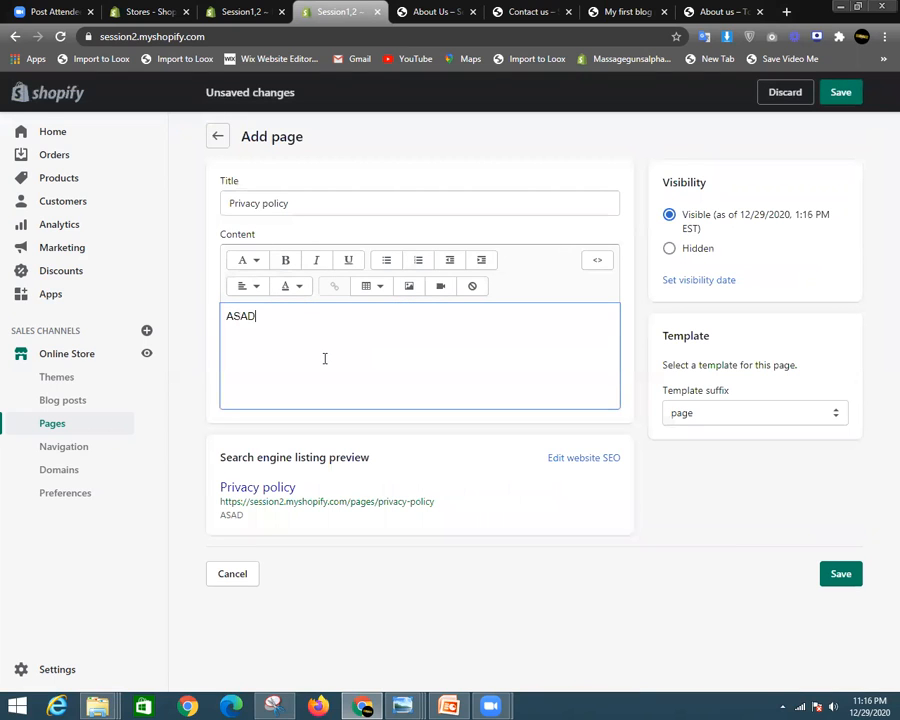
pyautogui.moveTo(292, 317); pyautogui.dragTo(217, 325)
pyautogui.click(282, 264)
pyautogui.click(267, 318)
pyautogui.click(255, 268)
pyautogui.scroll(-1, 250, 425)
pyautogui.scroll(1, 250, 428)
pyautogui.click(251, 351)
pyautogui.moveTo(320, 320); pyautogui.dragTo(222, 322)
# - Make 'ASAD' a Heading 2 and colour it pure red
pyautogui.click(244, 276)
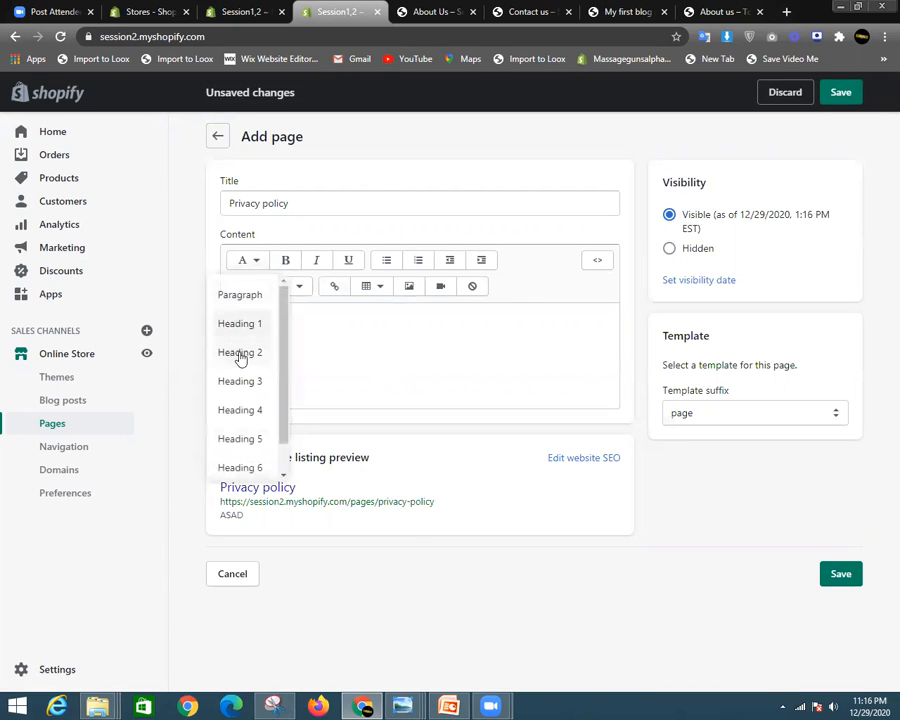
pyautogui.click(240, 354)
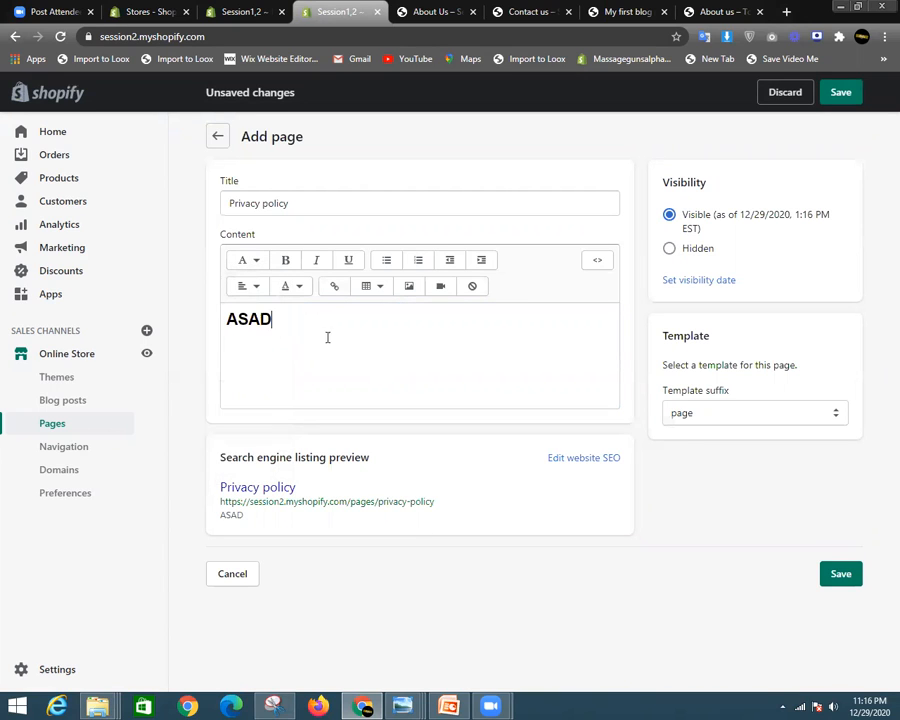
pyautogui.click(303, 287)
pyautogui.click(237, 318)
pyautogui.doubleClick(237, 318)
pyautogui.click(289, 289)
pyautogui.moveTo(306, 384); pyautogui.dragTo(337, 346)
pyautogui.click(488, 347)
pyautogui.click(420, 385)
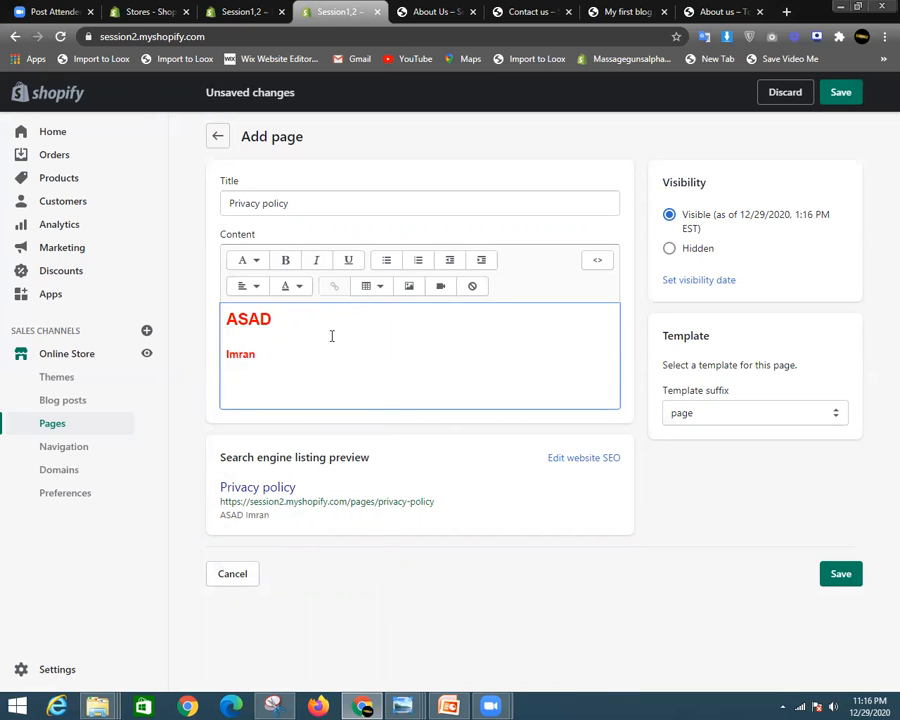
# - Add sample lines 'asdjisdw', 'asdjawd' and 'awsdaw' below the red heading
pyautogui.write('asdjisdw')
pyautogui.press('Return')
pyautogui.press('Return')
pyautogui.write('asdjawd')
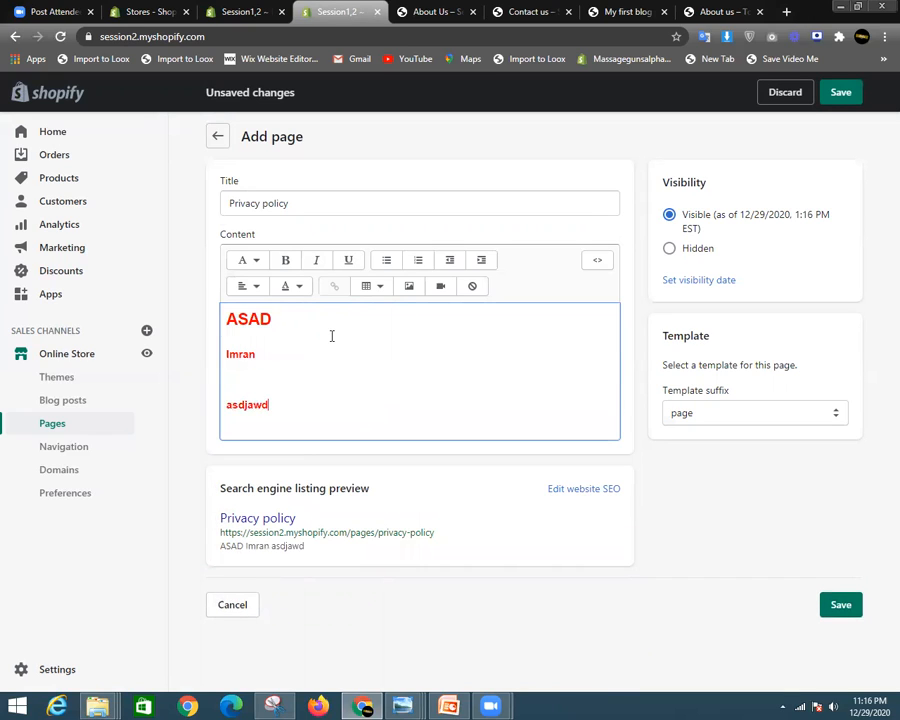
pyautogui.press('Return')
pyautogui.write('awsdaw')
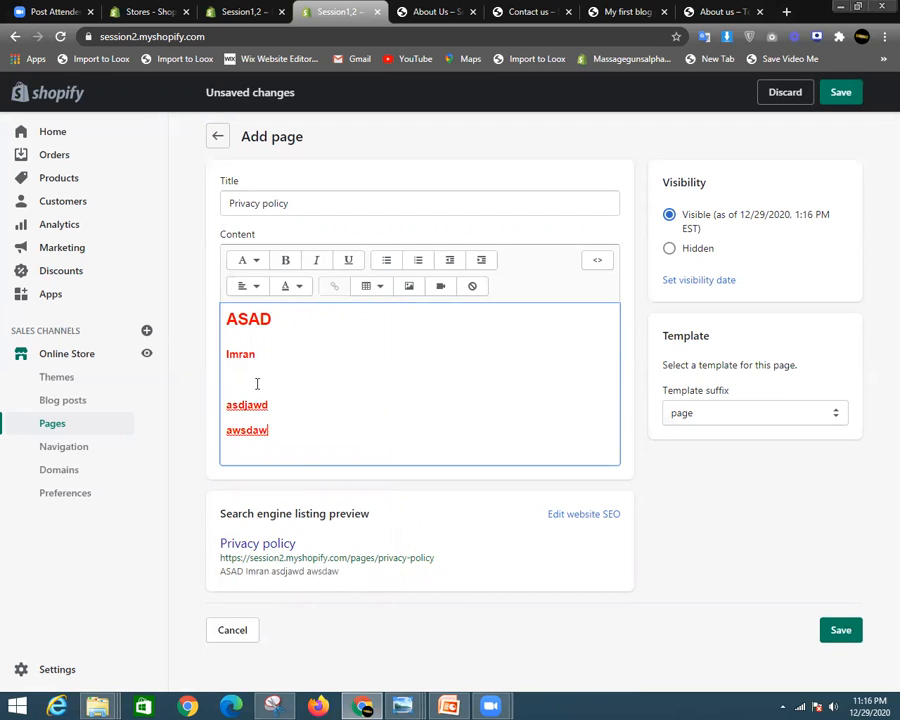
pyautogui.click(256, 380)
pyautogui.press('BackSpace')
# - Format the four lines as a bulleted list, then a numbered list, then delete them all
pyautogui.moveTo(268, 426); pyautogui.dragTo(197, 292)
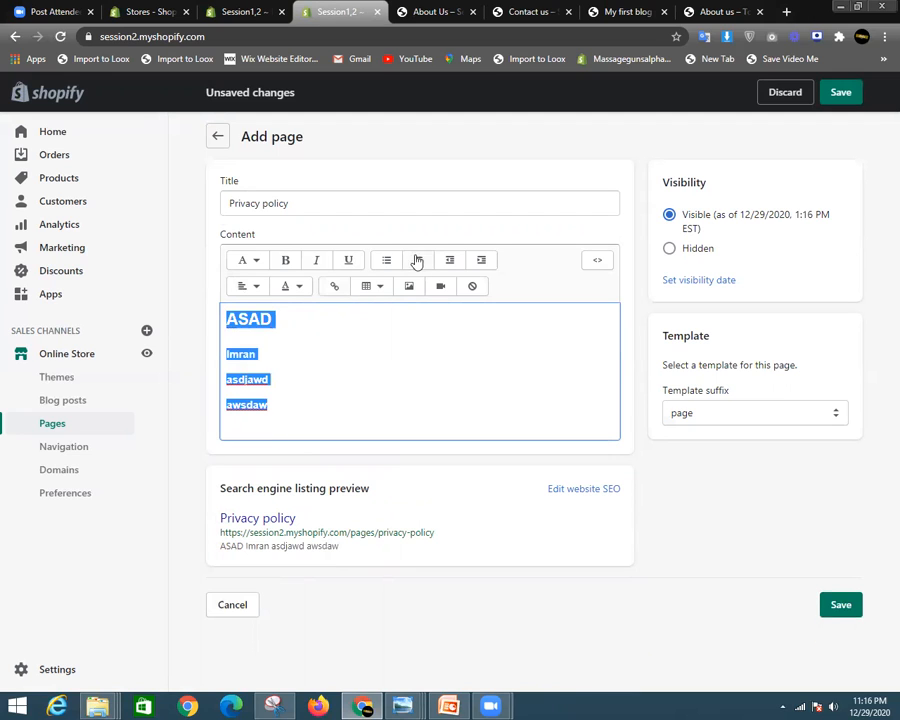
pyautogui.click(386, 260)
pyautogui.click(385, 358)
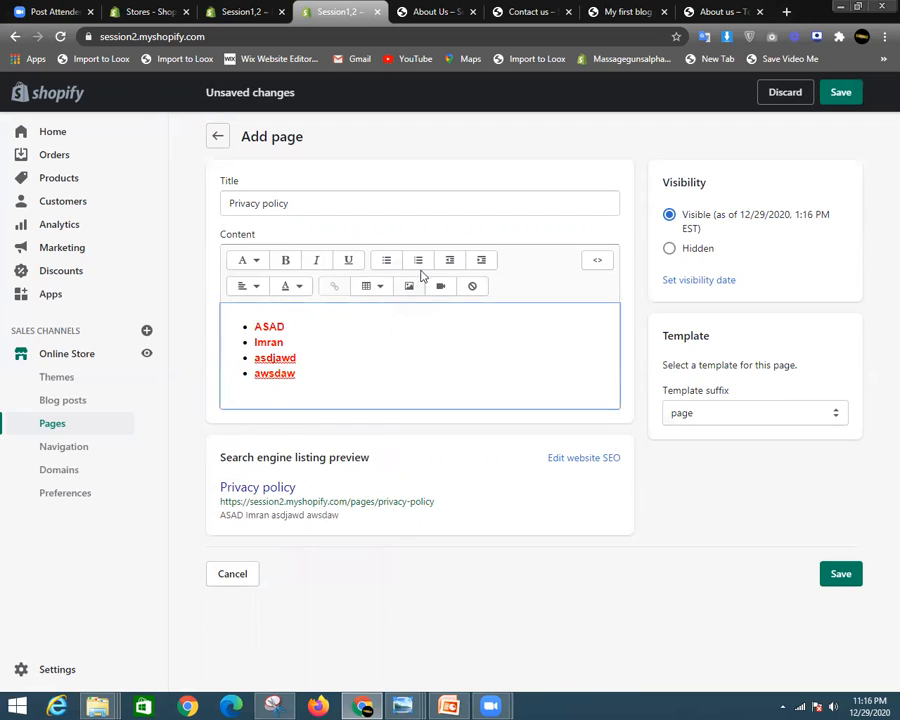
pyautogui.moveTo(334, 385); pyautogui.dragTo(245, 321)
pyautogui.click(418, 262)
pyautogui.click(383, 364)
pyautogui.moveTo(344, 377); pyautogui.dragTo(263, 306)
pyautogui.click(357, 341)
pyautogui.moveTo(323, 370); pyautogui.dragTo(247, 316)
pyautogui.press('BackSpace')
pyautogui.press('BackSpace')
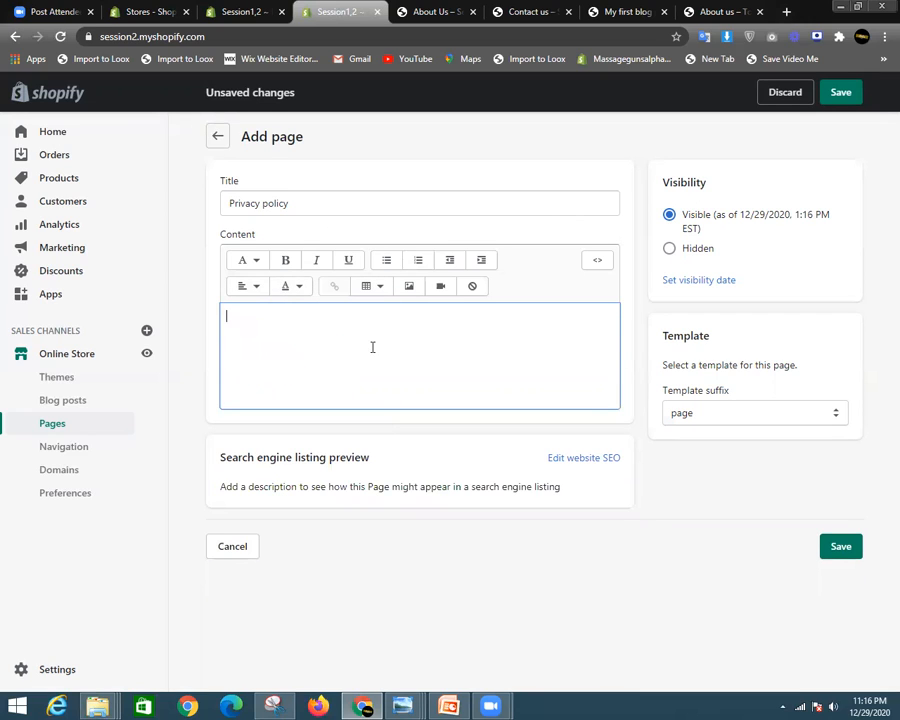
# - Insert the bracelet image into the content and shrink it to a small size
pyautogui.click(406, 288)
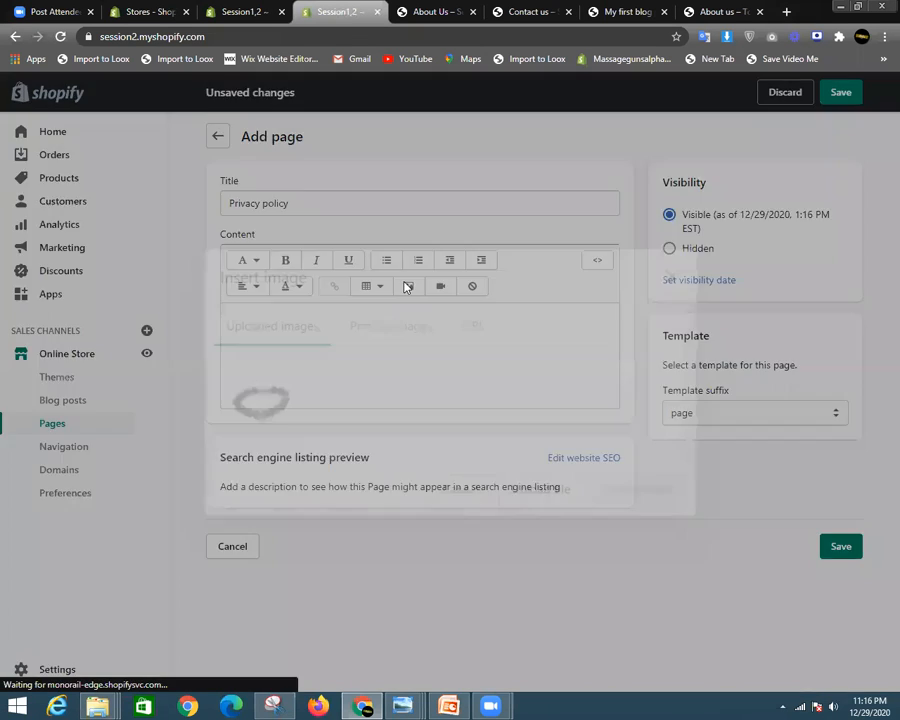
pyautogui.click(311, 428)
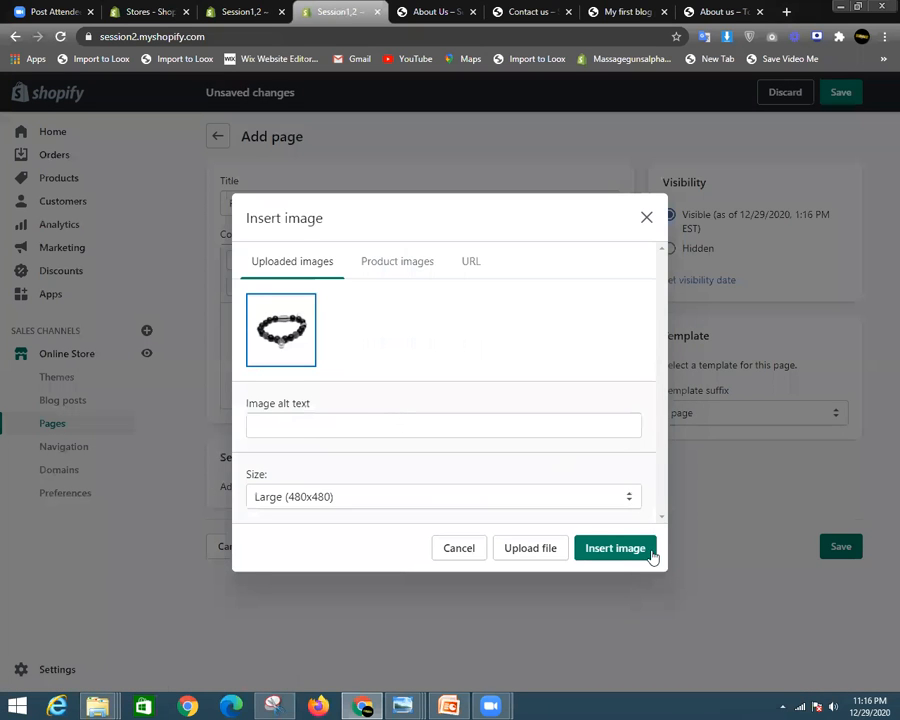
pyautogui.click(598, 541)
pyautogui.click(484, 351)
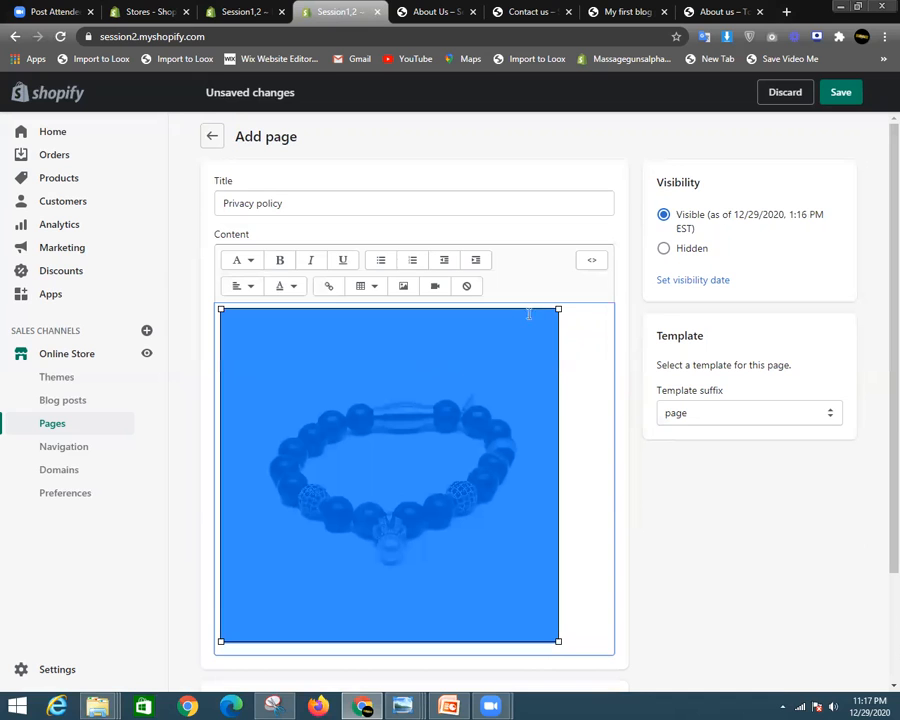
pyautogui.moveTo(556, 310); pyautogui.dragTo(326, 535)
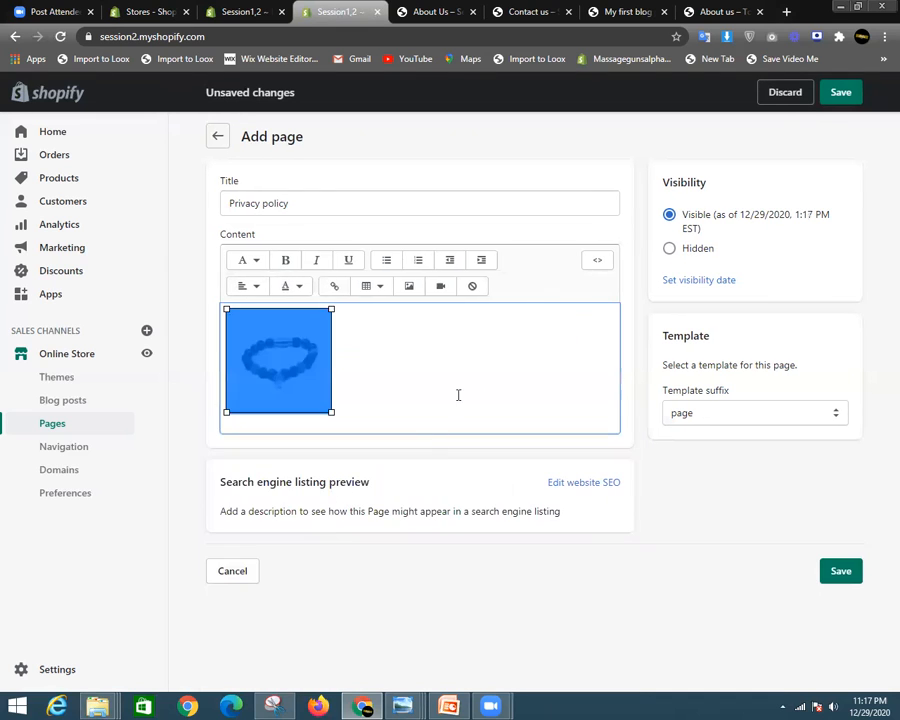
pyautogui.click(352, 394)
pyautogui.press('Return')
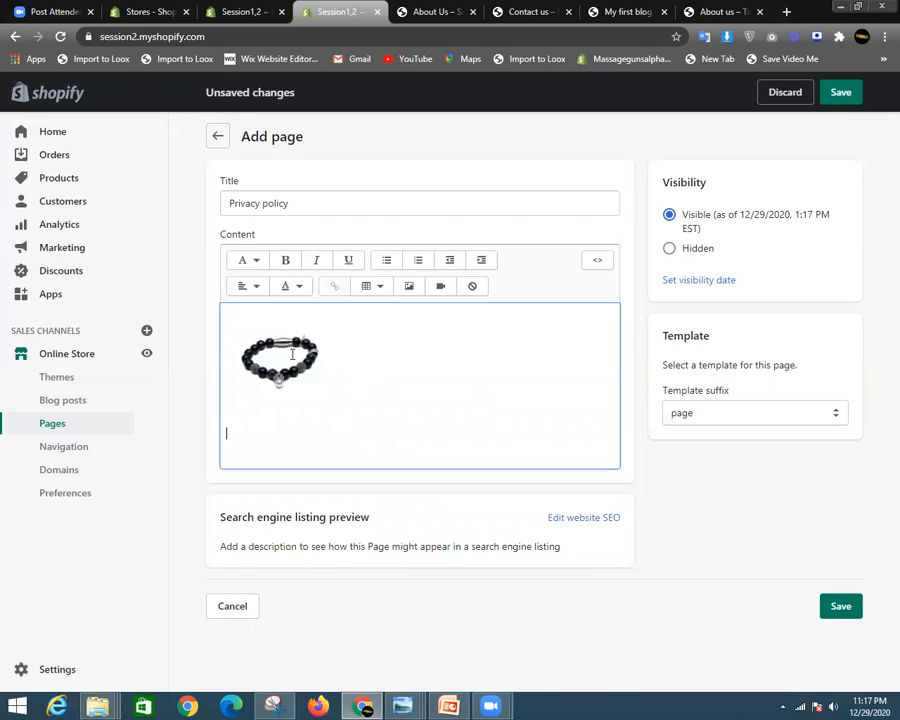
# - Right-align the bracelet image, then head back out of the page editor
pyautogui.click(292, 354)
pyautogui.click(250, 287)
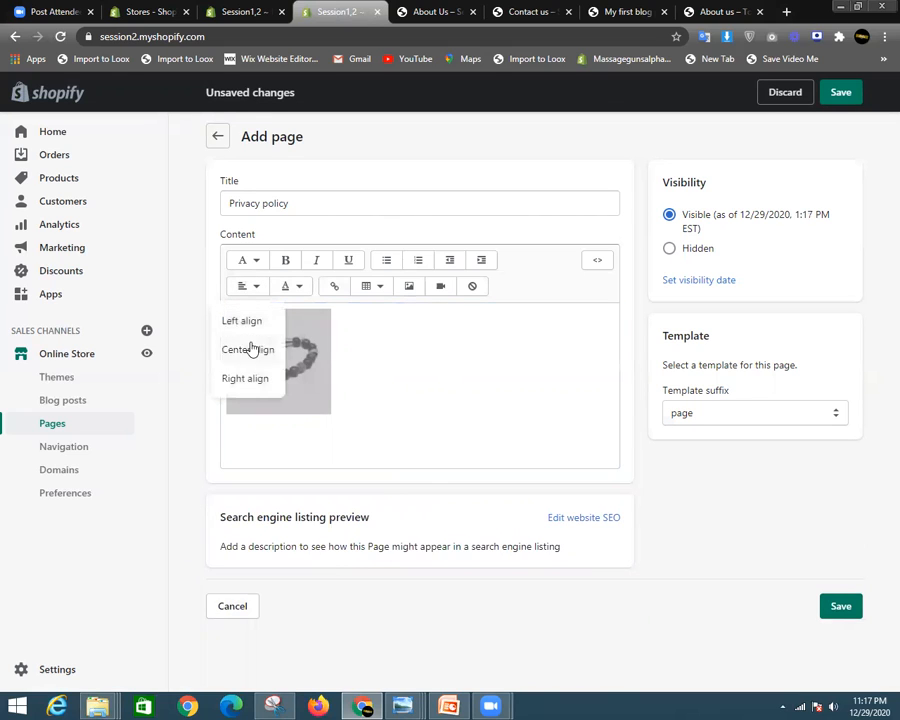
pyautogui.click(248, 347)
pyautogui.click(518, 364)
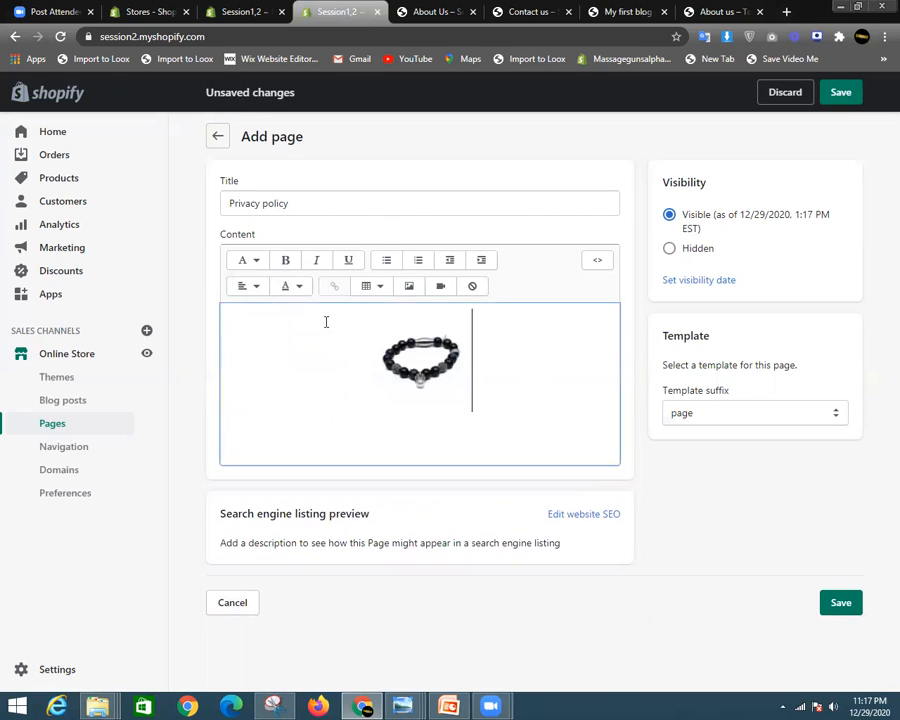
pyautogui.click(465, 335)
pyautogui.click(248, 287)
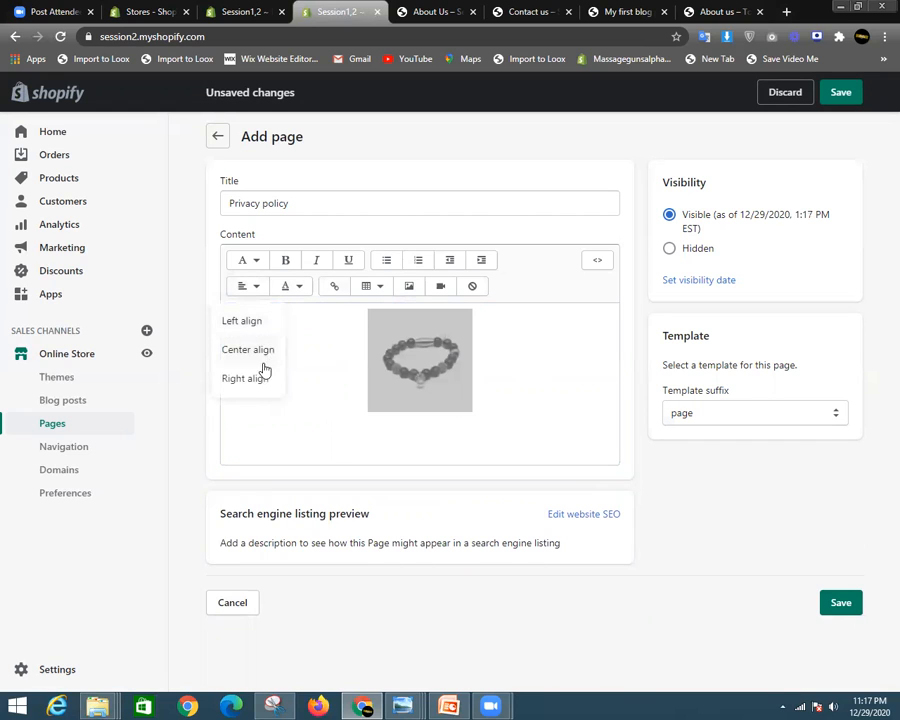
pyautogui.click(258, 372)
pyautogui.click(464, 402)
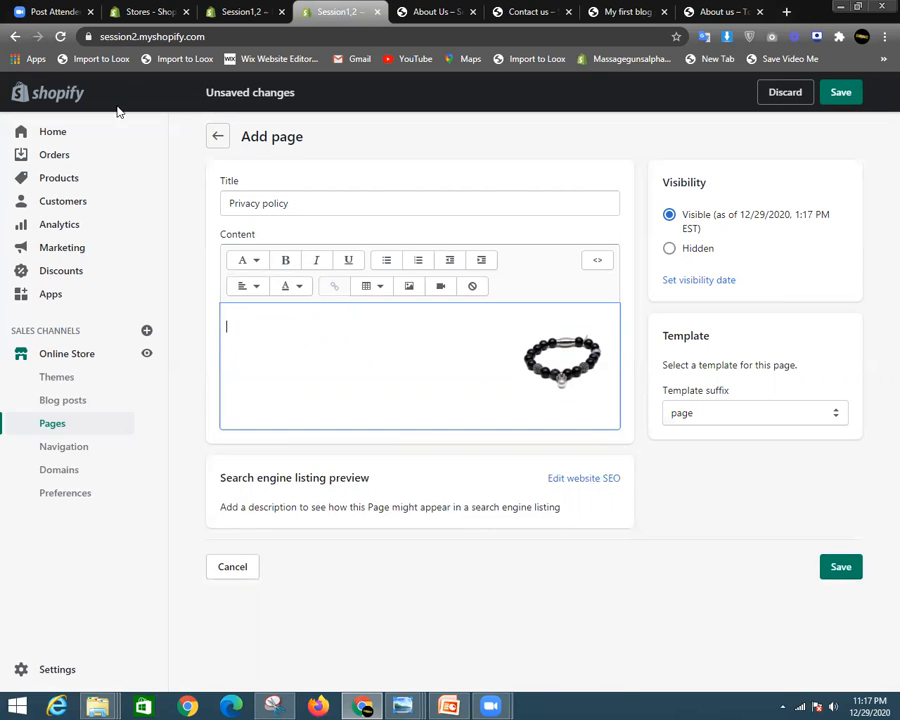
pyautogui.click(217, 136)
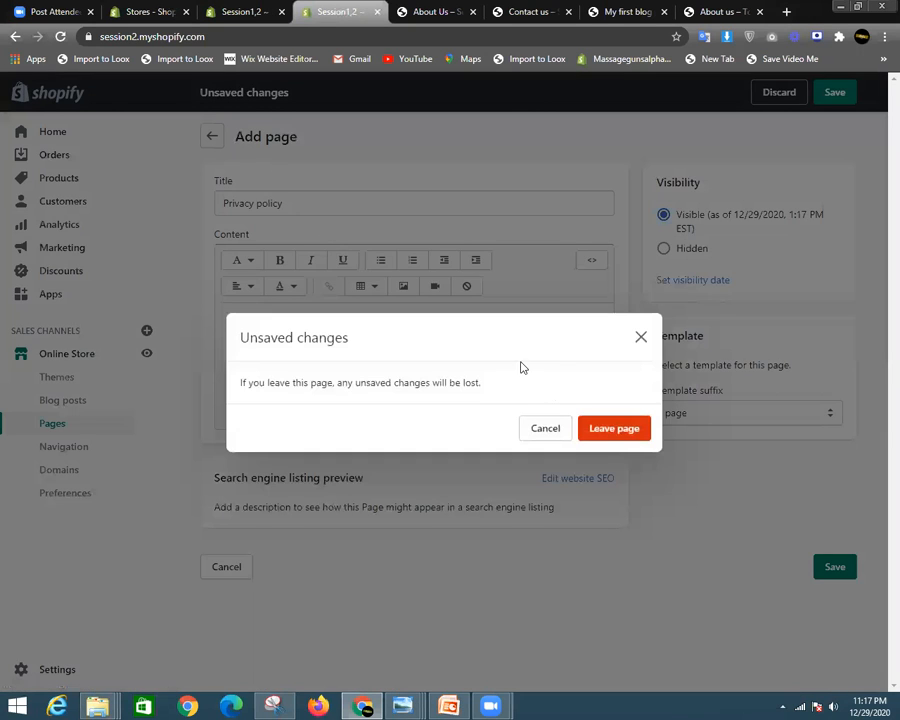
# - Leave the page without saving and open Online Store > Navigation
pyautogui.click(608, 428)
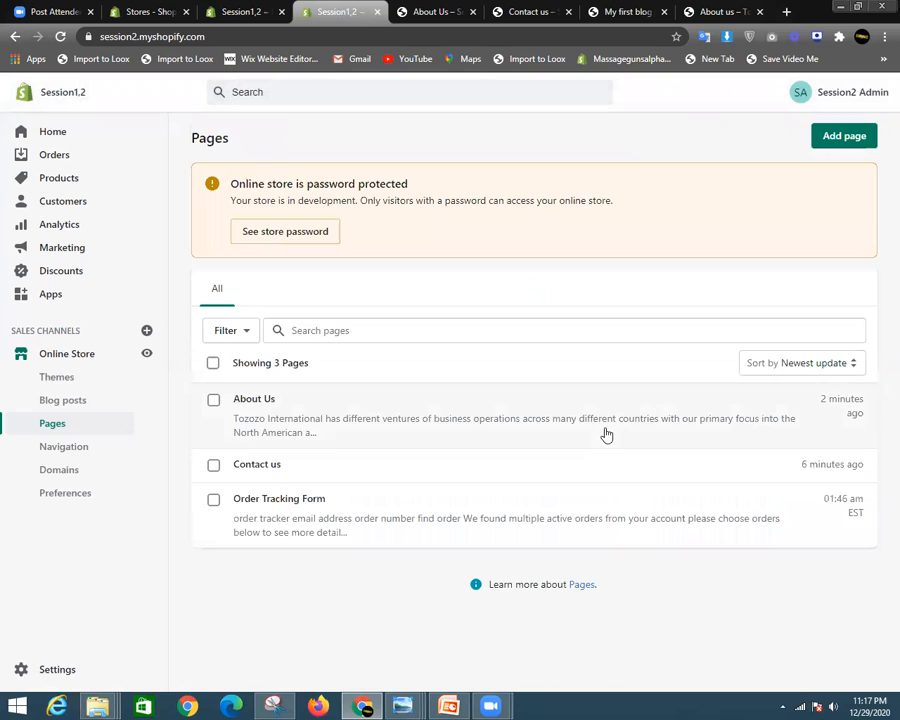
pyautogui.click(84, 453)
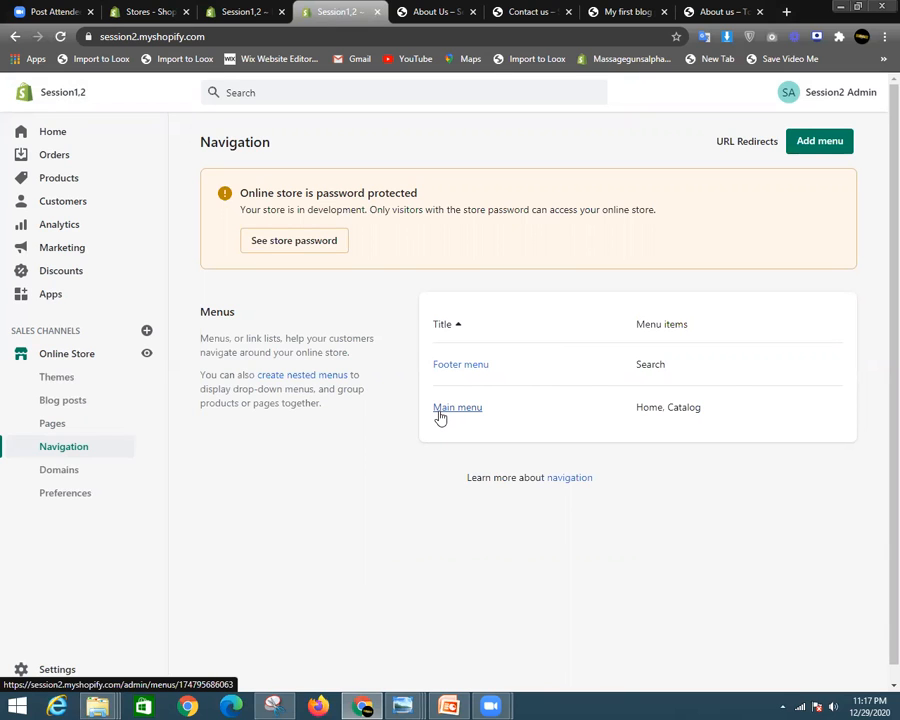
# - Look over the storefront About Us, blog and Contact us tabs, then return to Navigation
pyautogui.click(450, 10)
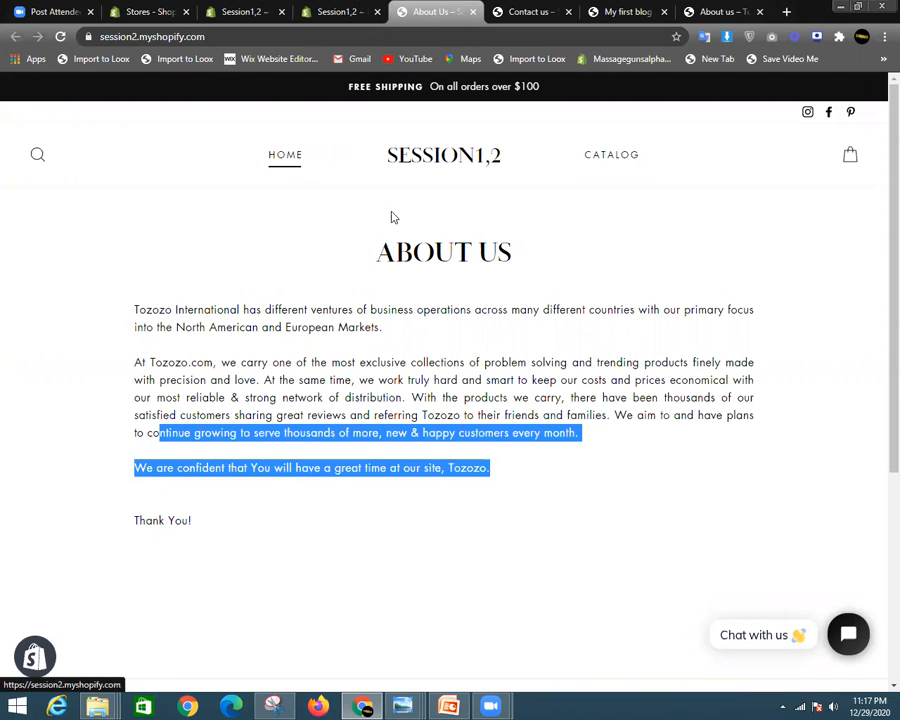
pyautogui.click(652, 10)
pyautogui.click(712, 10)
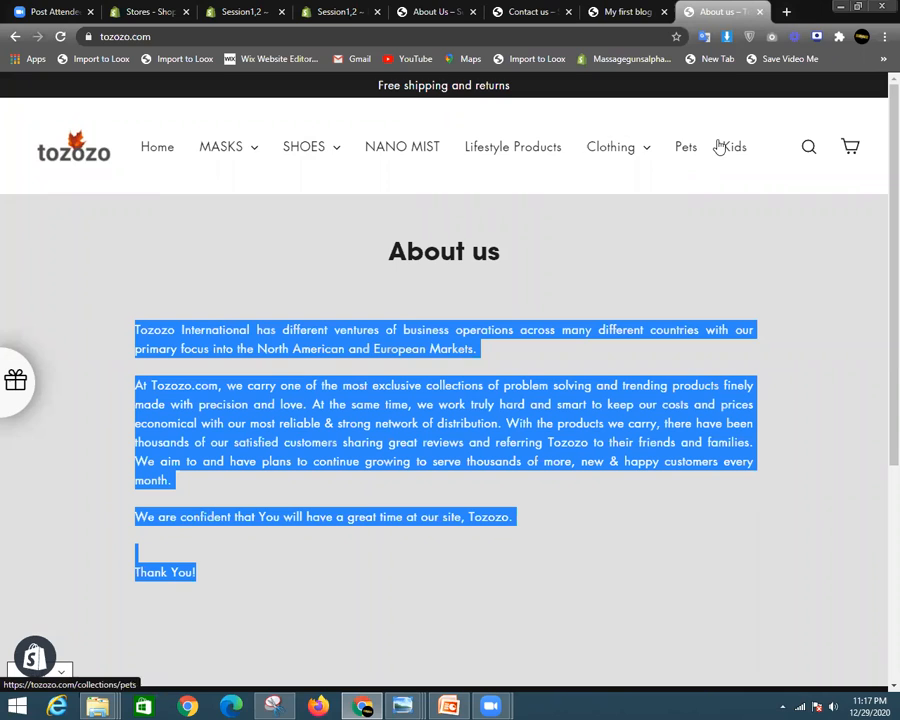
pyautogui.moveTo(650, 166)
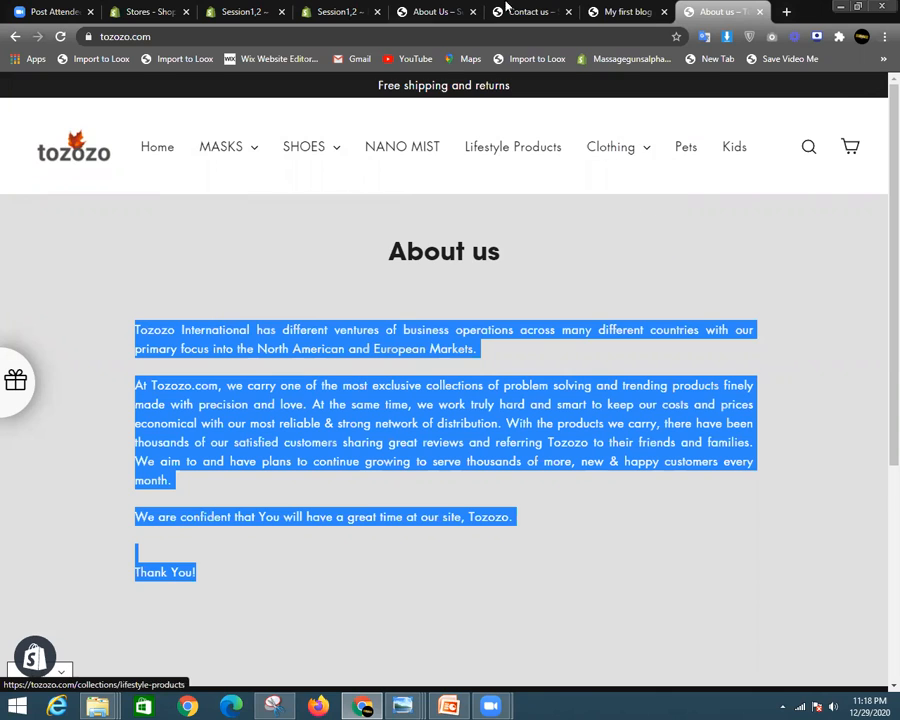
pyautogui.click(620, 11)
pyautogui.click(530, 11)
pyautogui.click(435, 11)
pyautogui.click(340, 11)
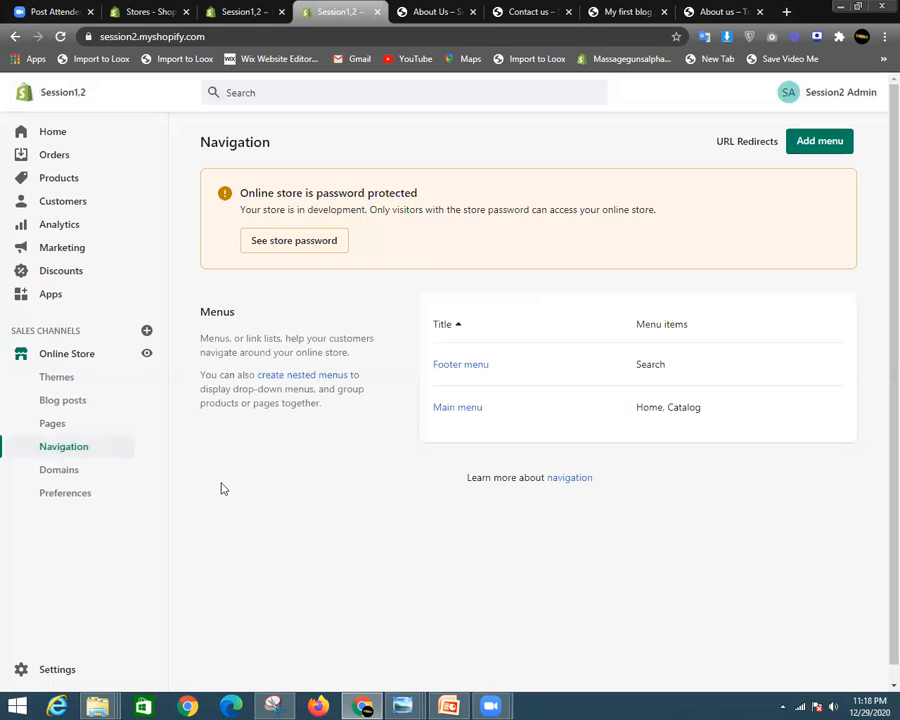
# - In the Main menu, add an 'Order Tracking' item linked to the Order Tracking Form page
pyautogui.click(474, 407)
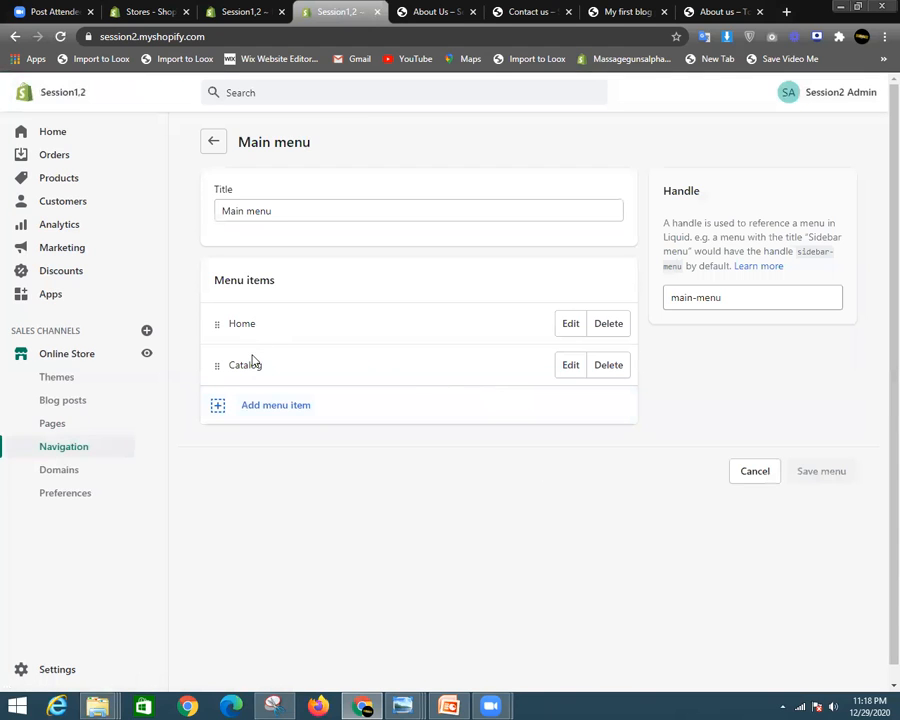
pyautogui.click(297, 404)
pyautogui.click(301, 430)
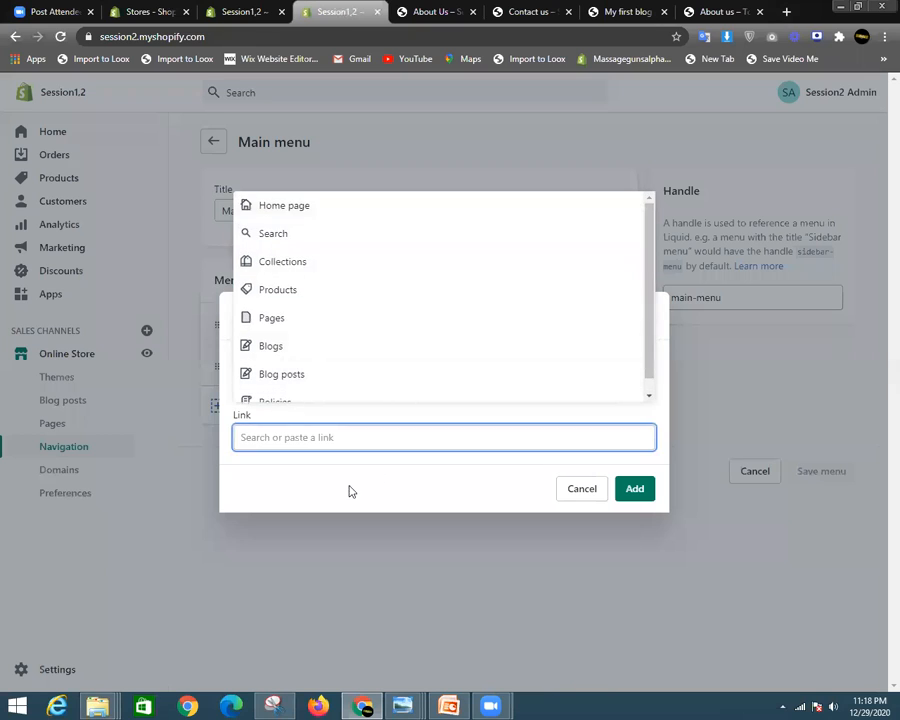
pyautogui.click(726, 390)
pyautogui.click(642, 326)
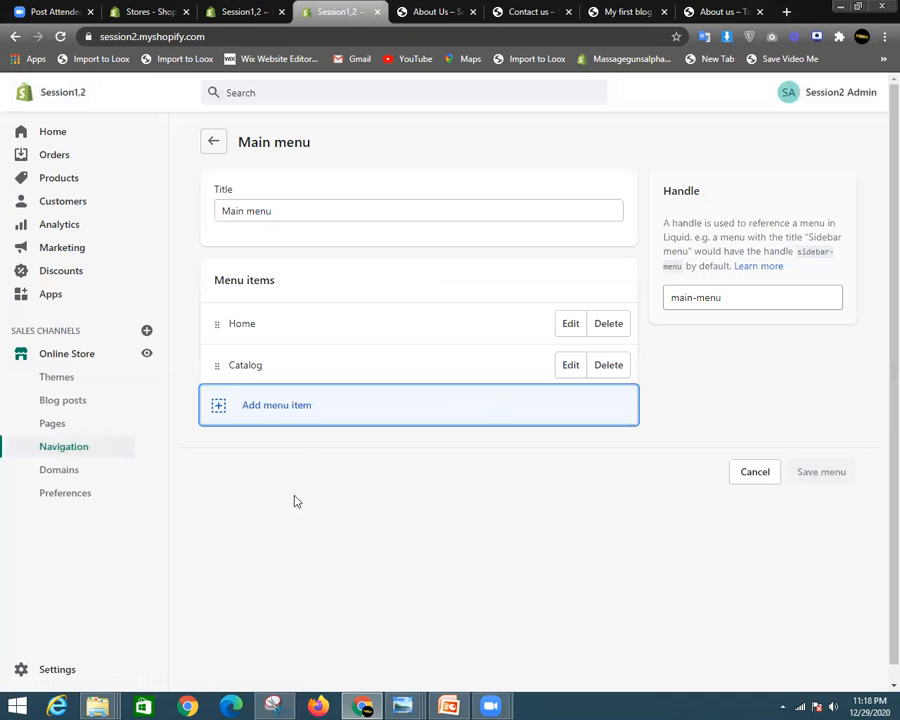
pyautogui.click(292, 412)
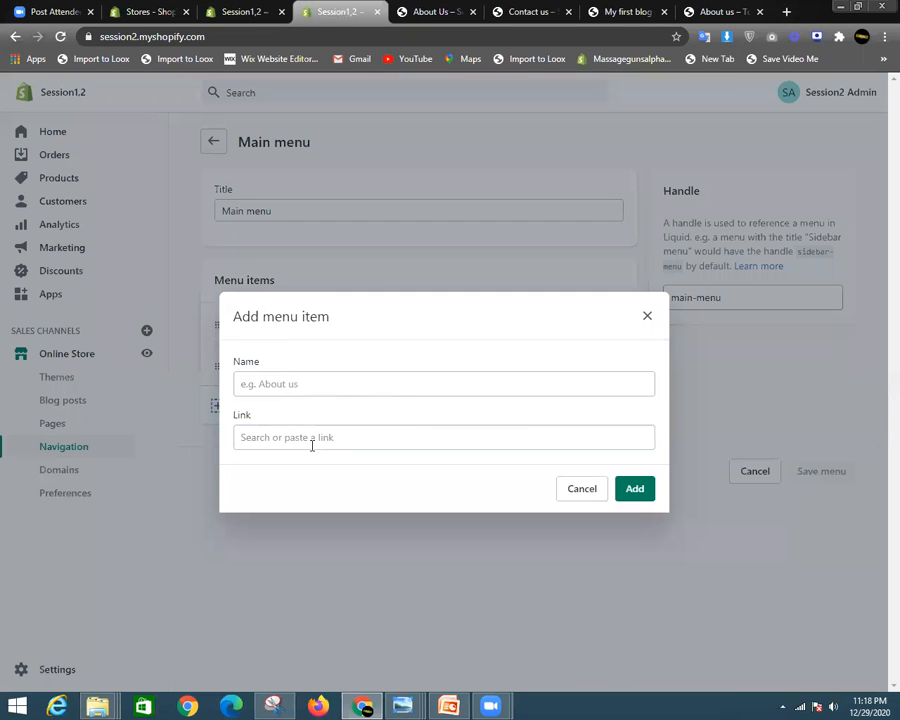
pyautogui.click(312, 444)
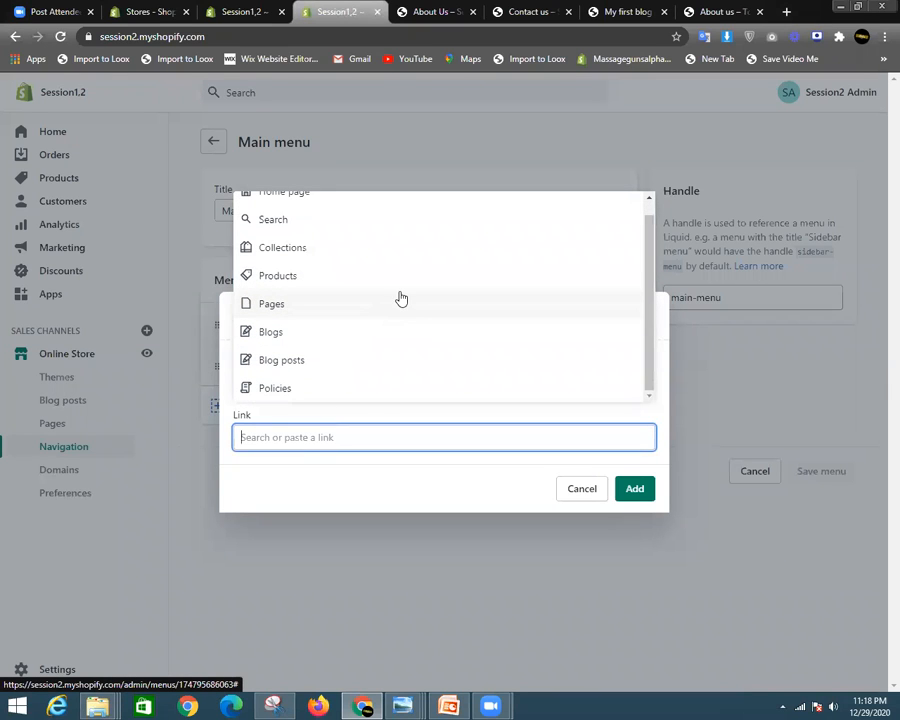
pyautogui.click(314, 307)
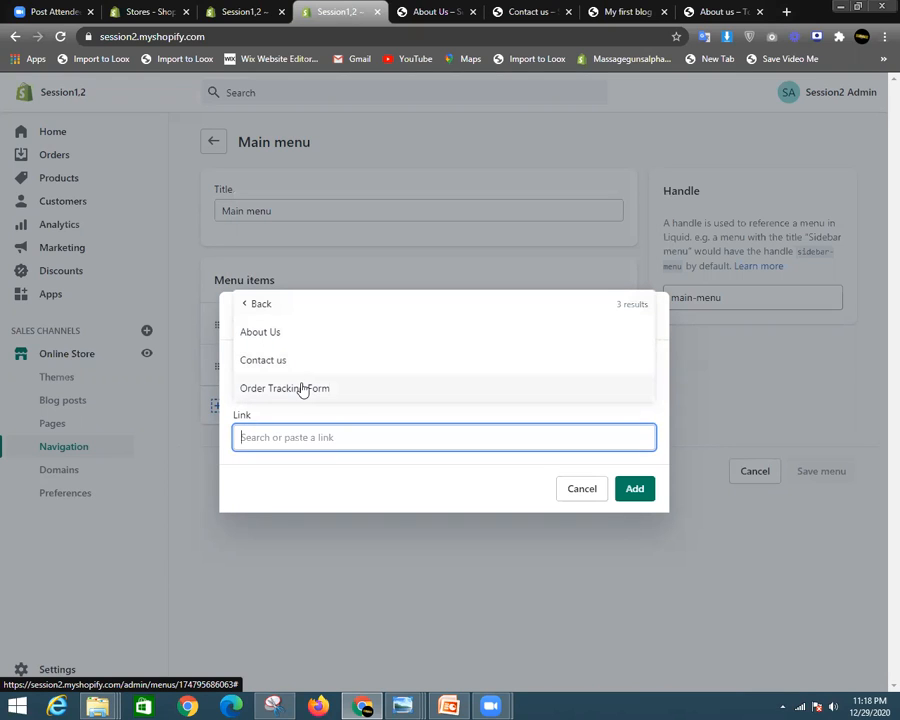
pyautogui.click(303, 389)
pyautogui.click(379, 384)
pyautogui.press('BackSpace')
pyautogui.press('BackSpace')
pyautogui.press('BackSpace')
pyautogui.press('BackSpace')
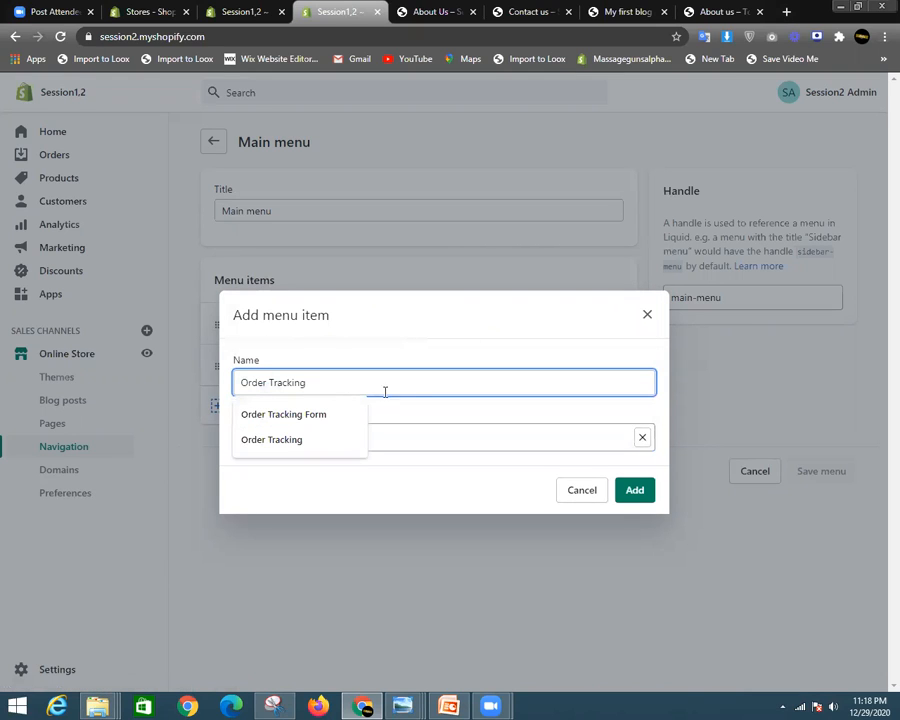
pyautogui.click(482, 420)
pyautogui.click(623, 499)
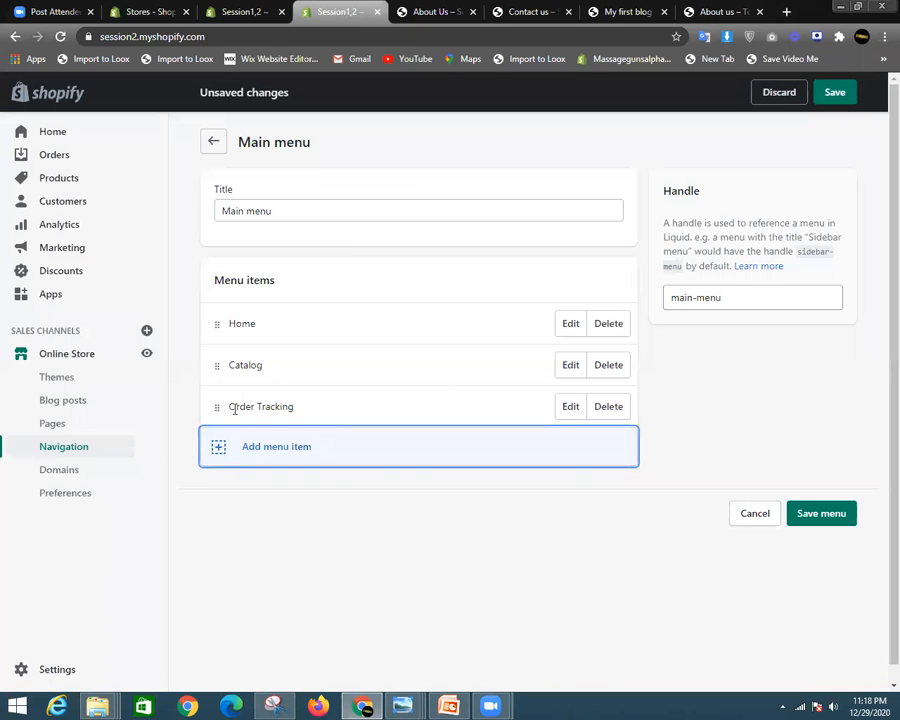
# - Add Contact us and About Us page links to the Main menu
pyautogui.click(296, 456)
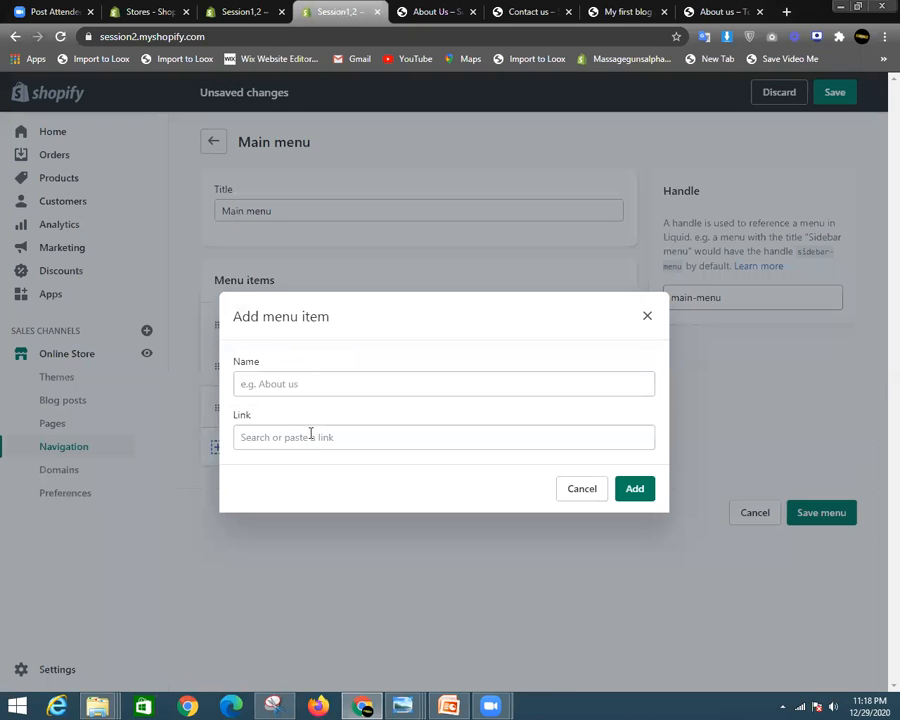
pyautogui.click(310, 437)
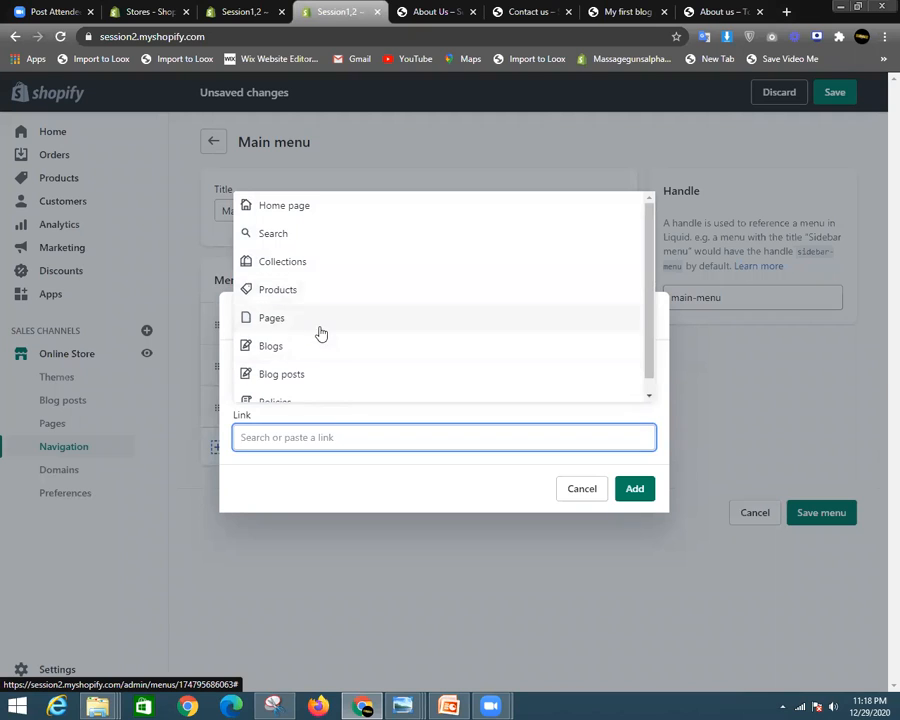
pyautogui.click(321, 333)
pyautogui.click(341, 362)
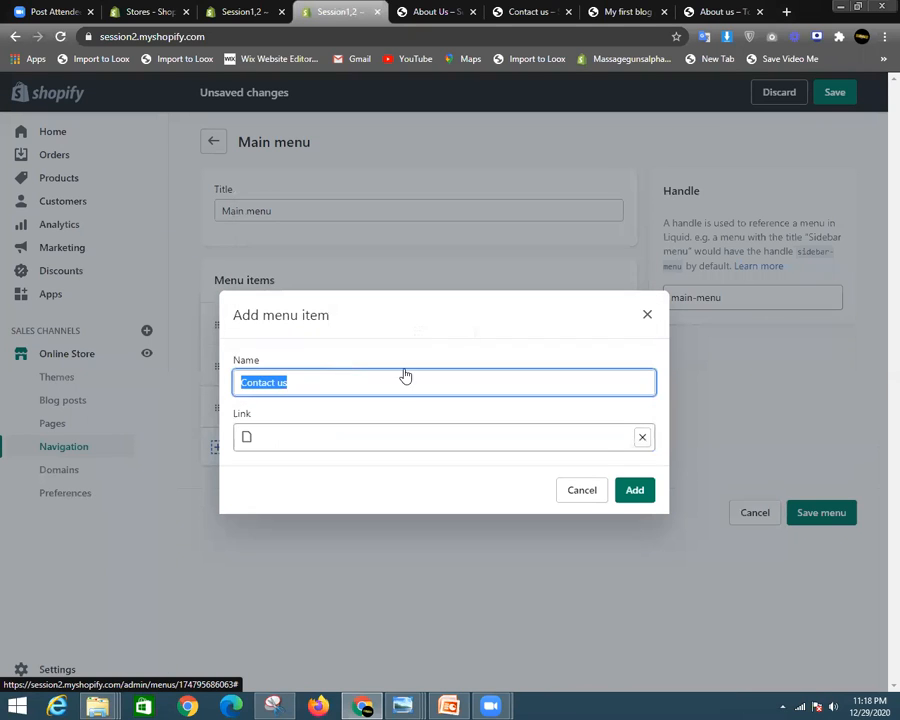
pyautogui.click(634, 493)
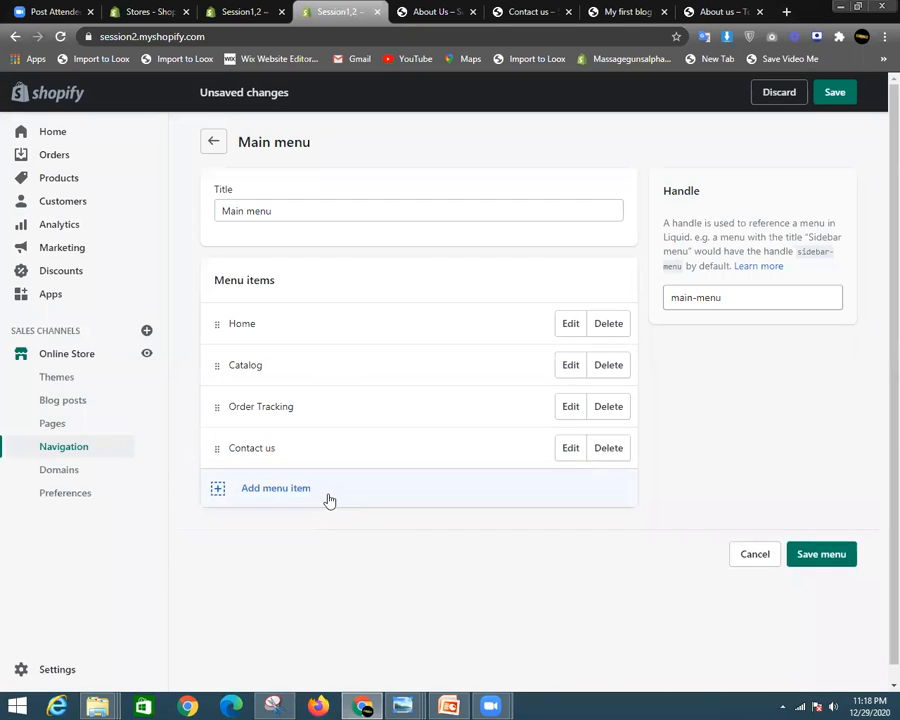
pyautogui.click(329, 500)
pyautogui.click(311, 432)
pyautogui.moveTo(325, 352); pyautogui.dragTo(327, 316)
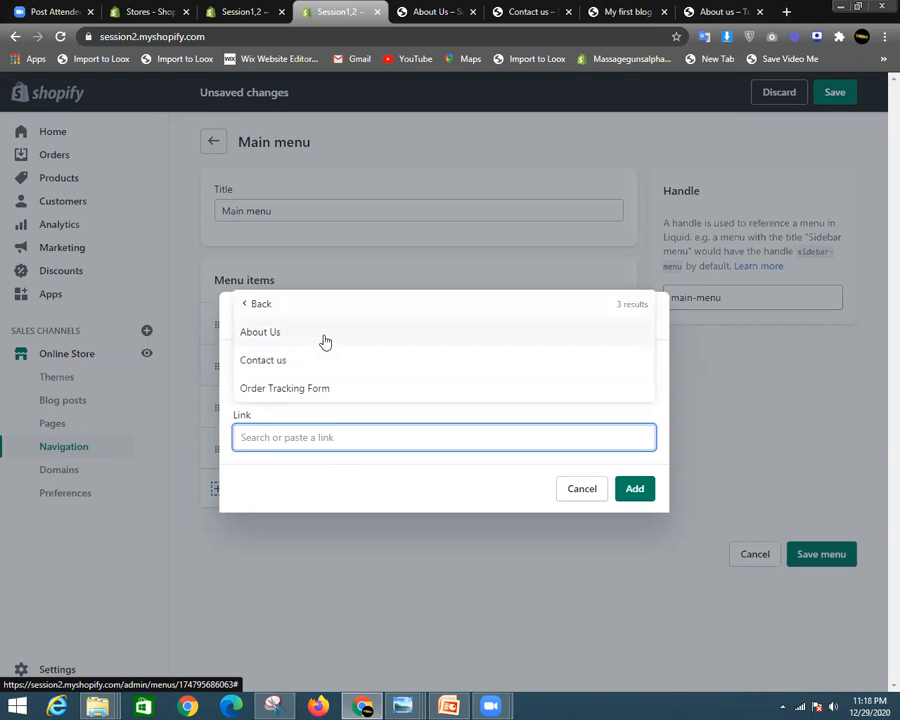
pyautogui.click(325, 342)
pyautogui.click(627, 490)
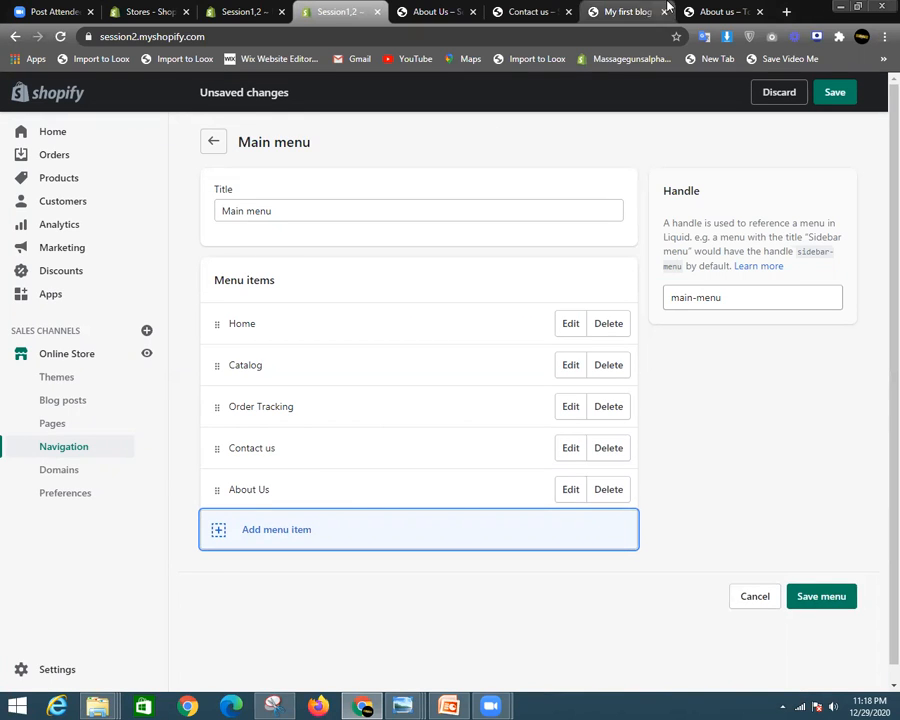
pyautogui.click(720, 11)
pyautogui.moveTo(253, 160)
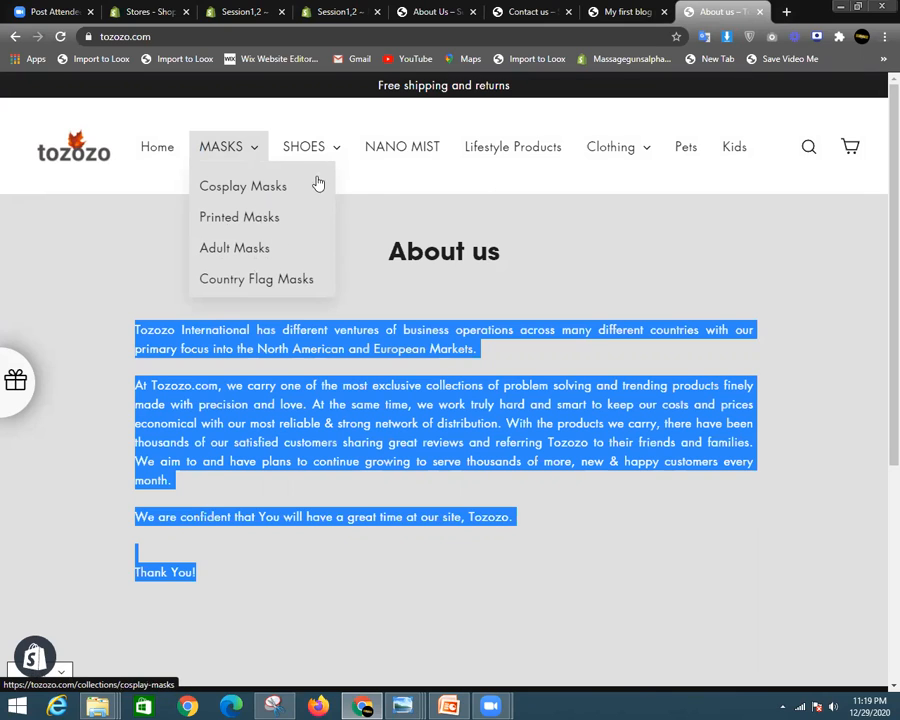
pyautogui.moveTo(333, 160)
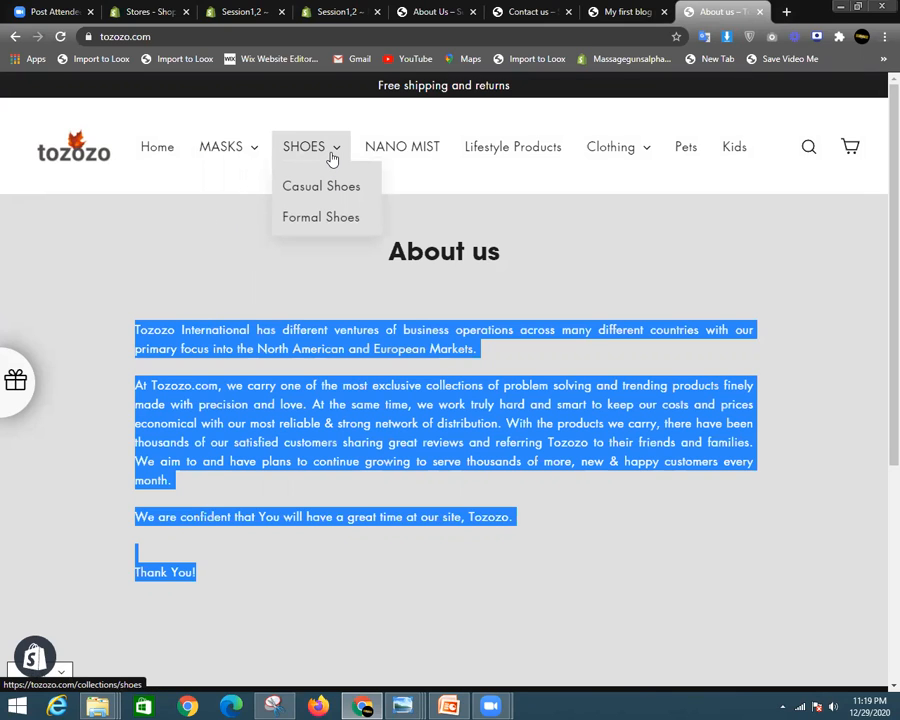
pyautogui.click(628, 12)
pyautogui.click(435, 12)
pyautogui.click(347, 10)
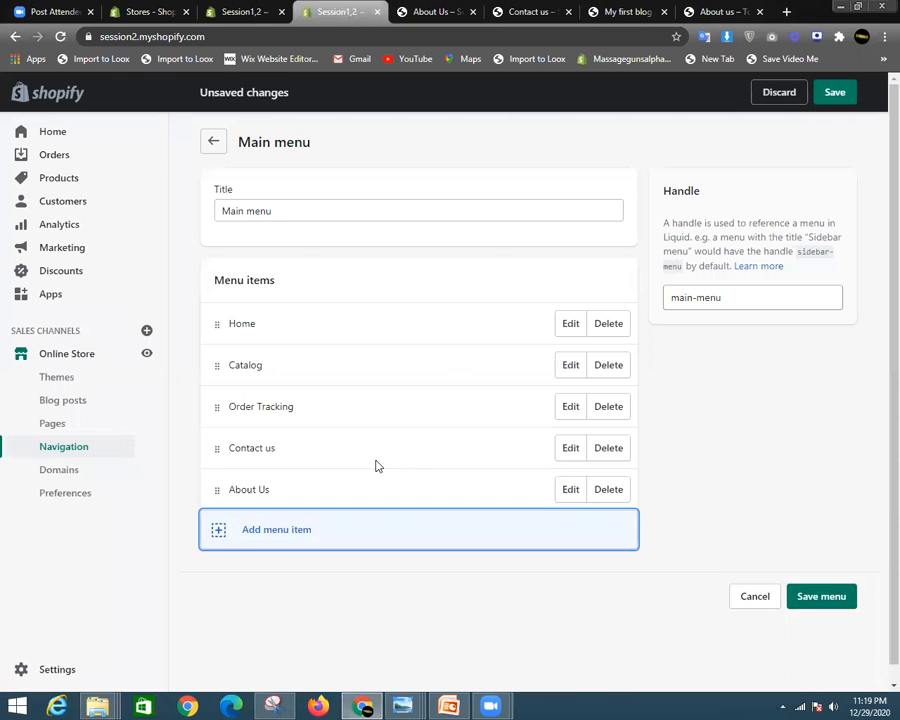
# - Add an 'Our Categories' menu item linked to All Collections
pyautogui.click(266, 531)
pyautogui.click(336, 437)
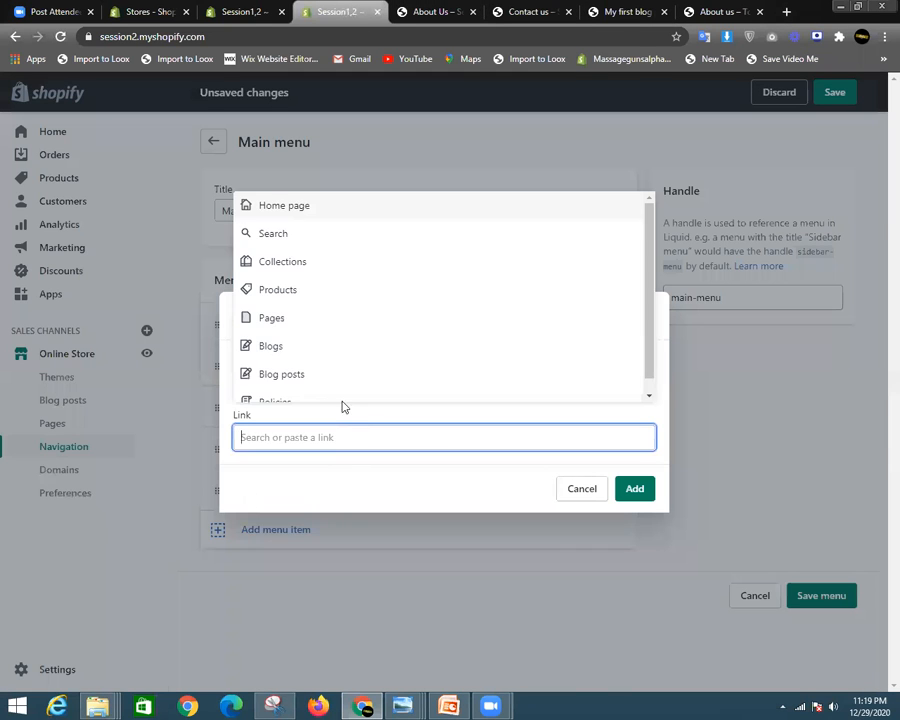
pyautogui.click(346, 264)
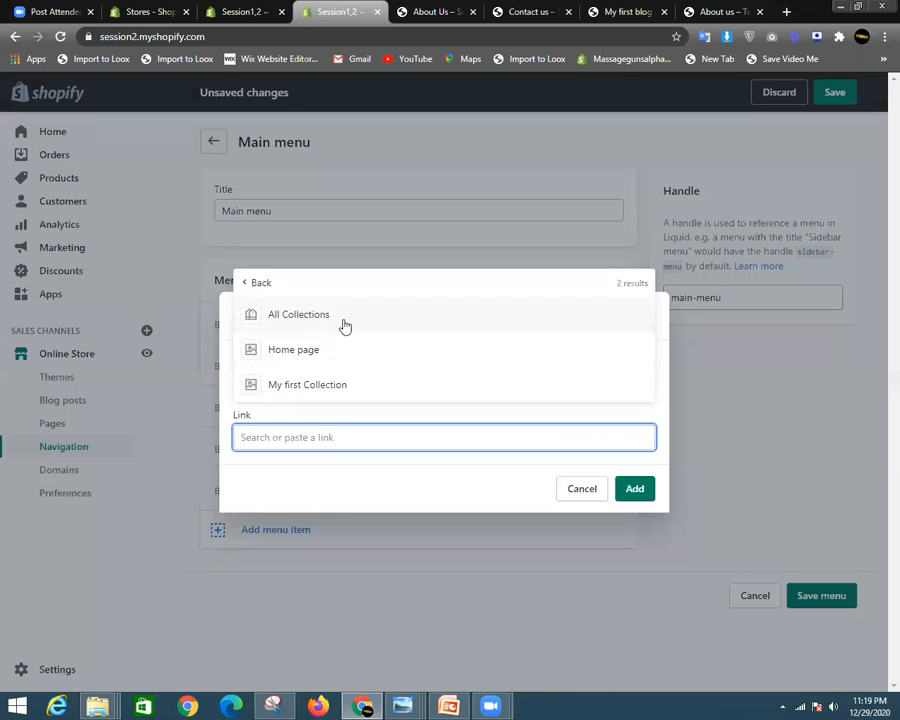
pyautogui.click(344, 326)
pyautogui.click(298, 380)
pyautogui.moveTo(298, 380); pyautogui.dragTo(190, 382)
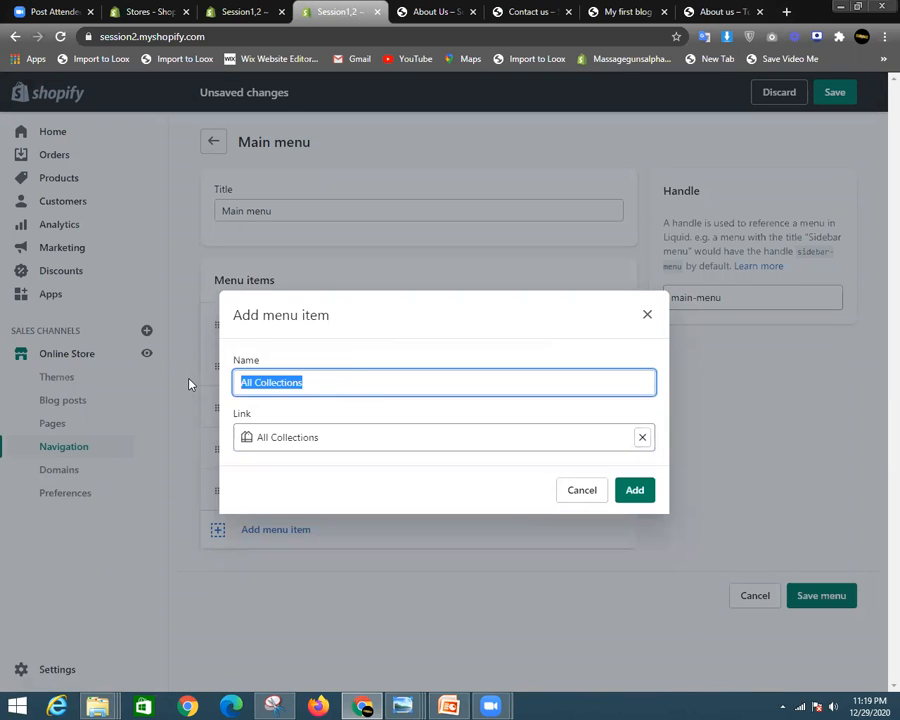
pyautogui.press('BackSpace')
pyautogui.write('Our C')
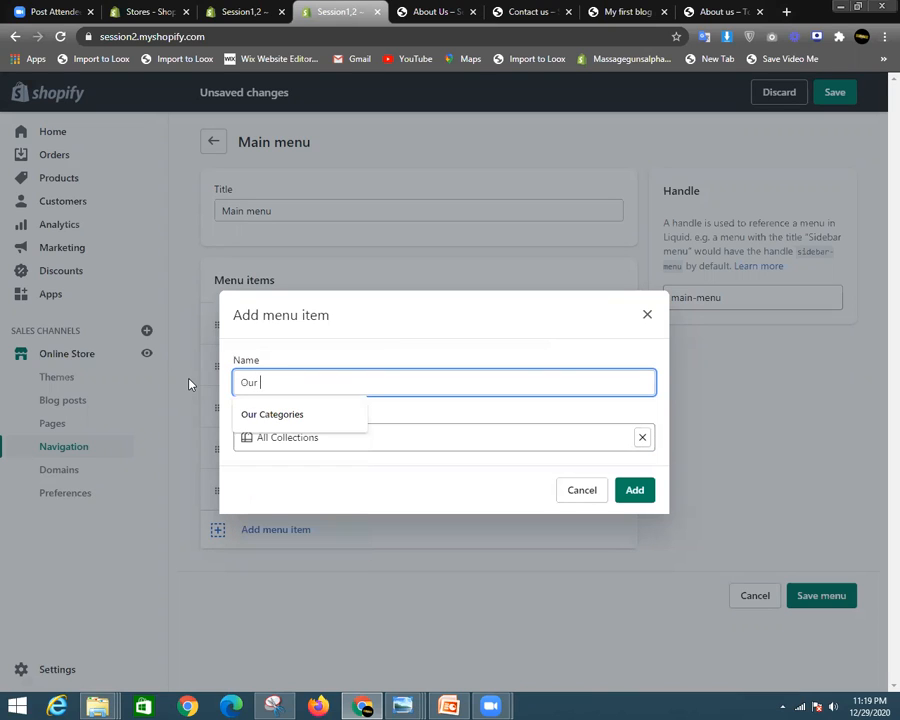
pyautogui.write('ategories')
pyautogui.click(651, 493)
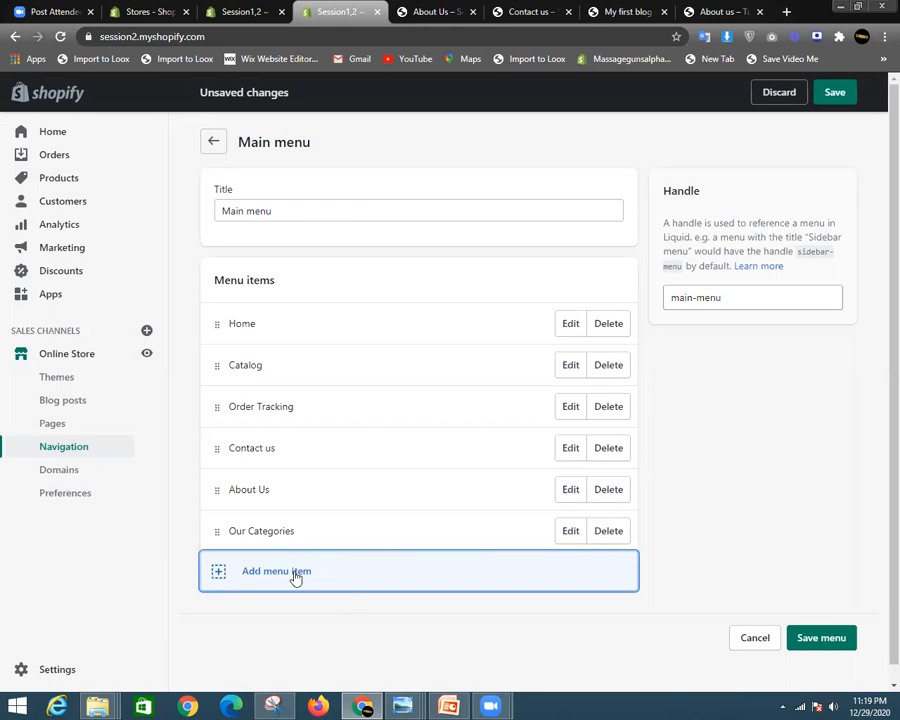
# - Add a menu item linked to My first Collection
pyautogui.click(294, 576)
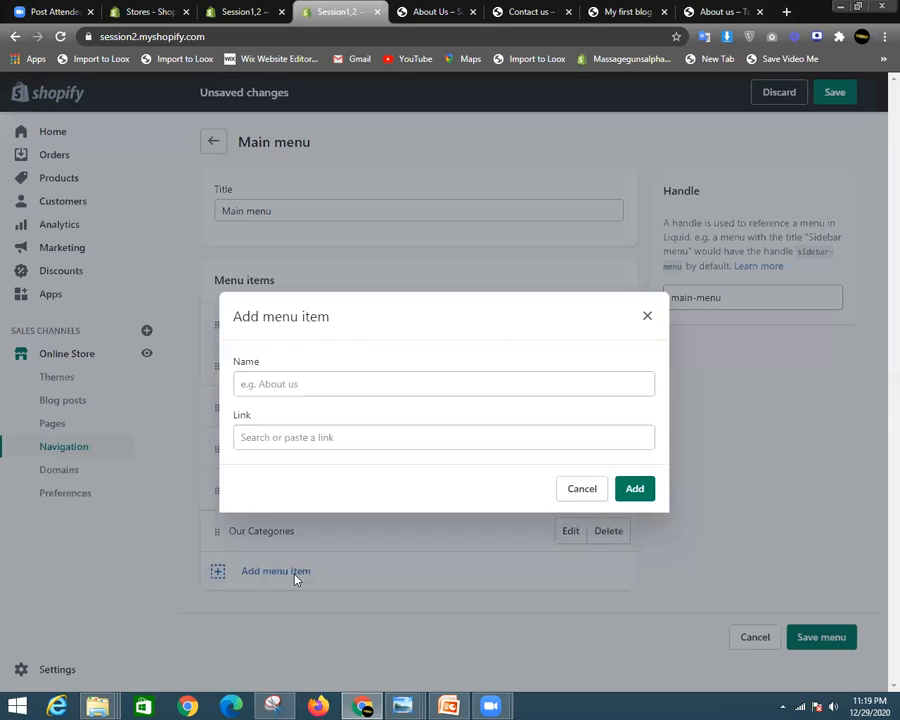
pyautogui.click(322, 440)
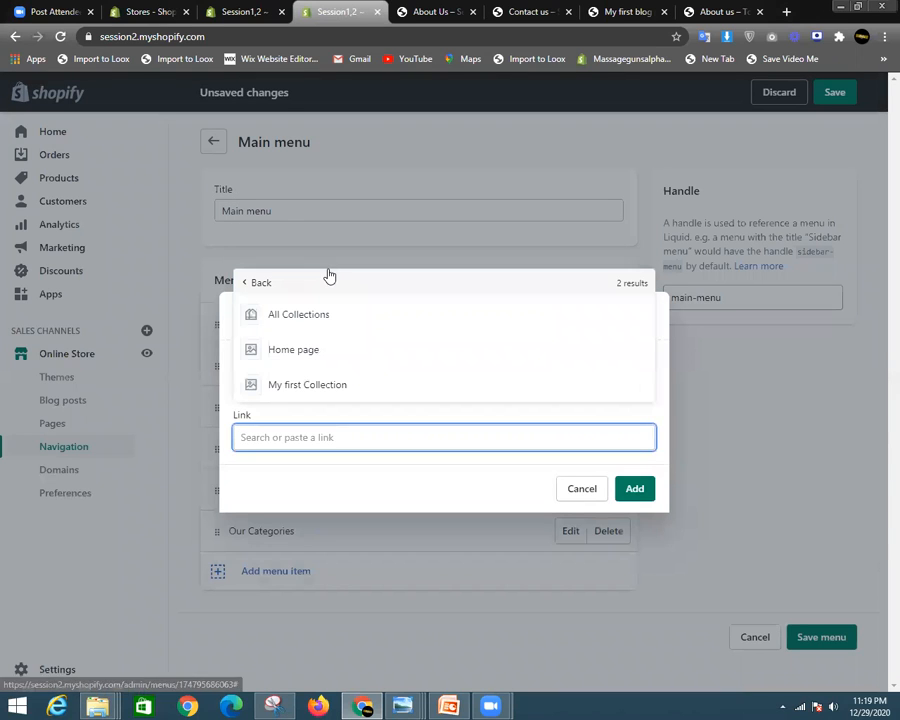
pyautogui.click(342, 317)
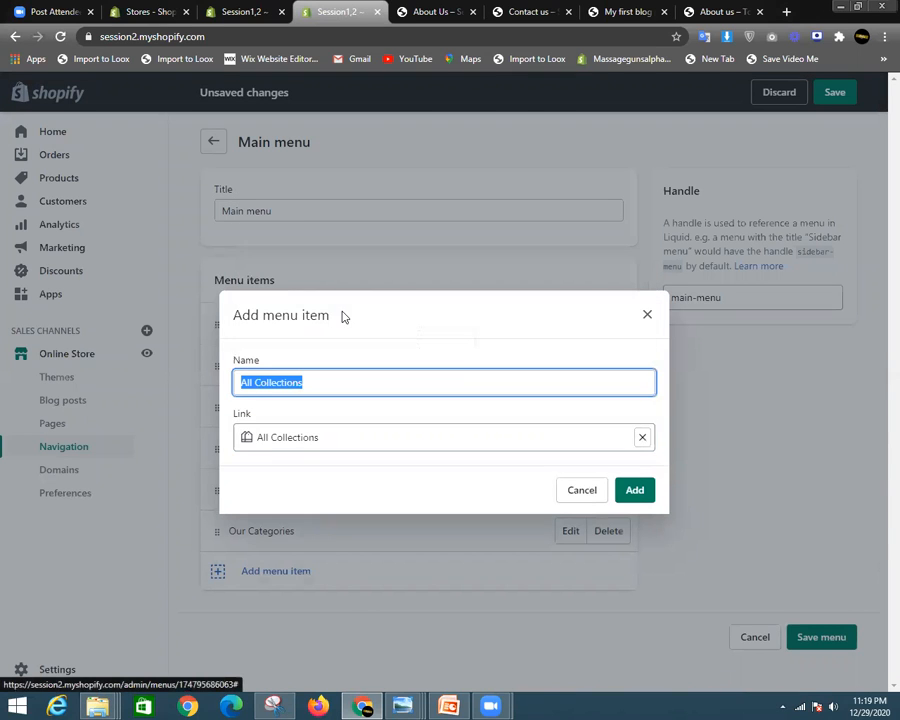
pyautogui.click(645, 315)
pyautogui.click(367, 560)
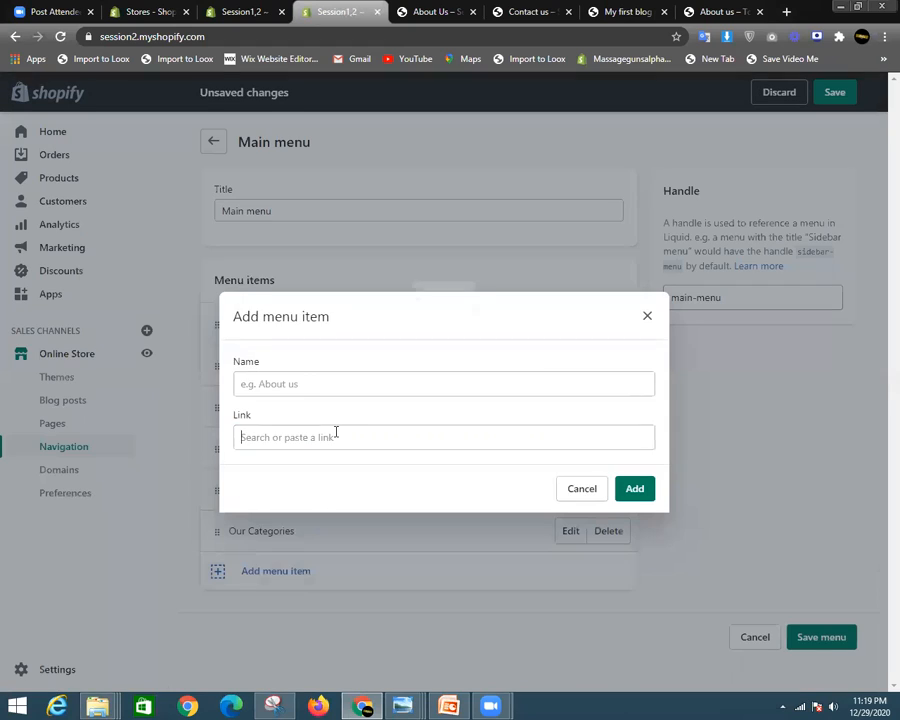
pyautogui.click(336, 434)
pyautogui.click(340, 271)
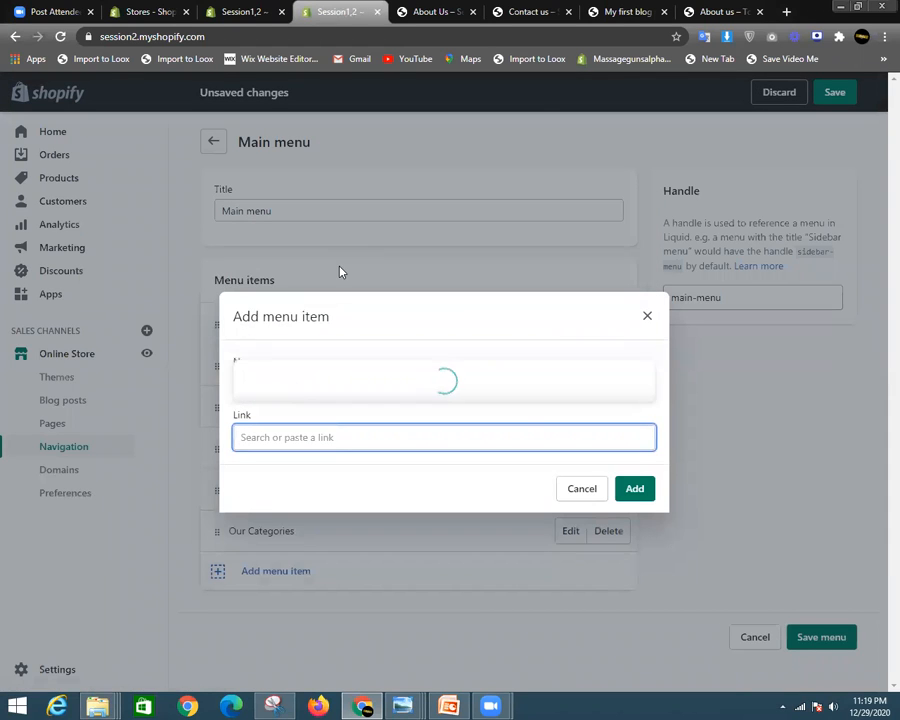
pyautogui.click(335, 387)
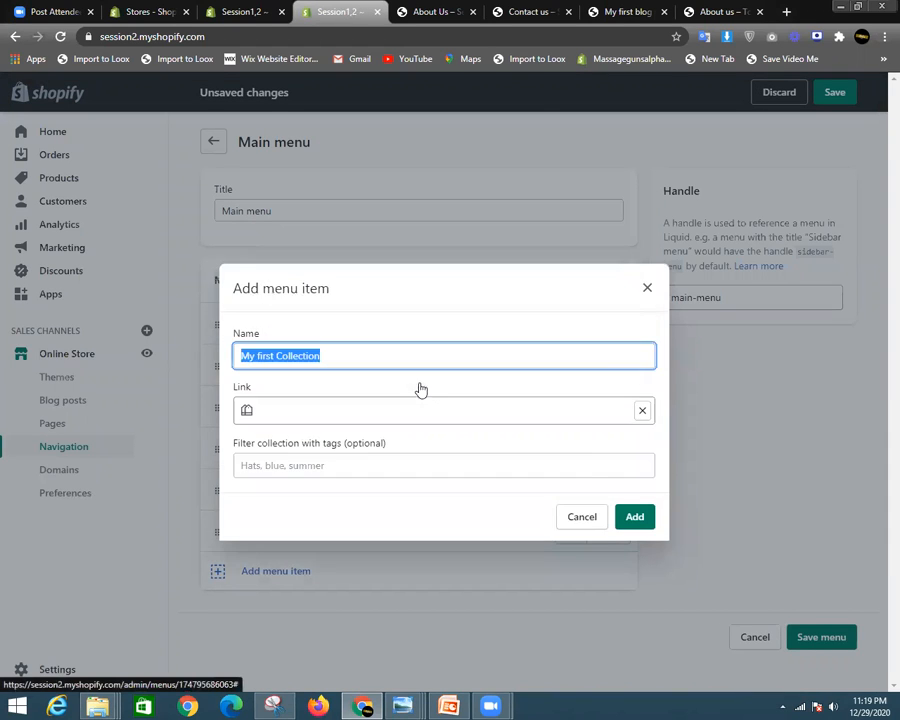
pyautogui.click(635, 516)
# - Add another menu item linked to the Home page
pyautogui.press('Return')
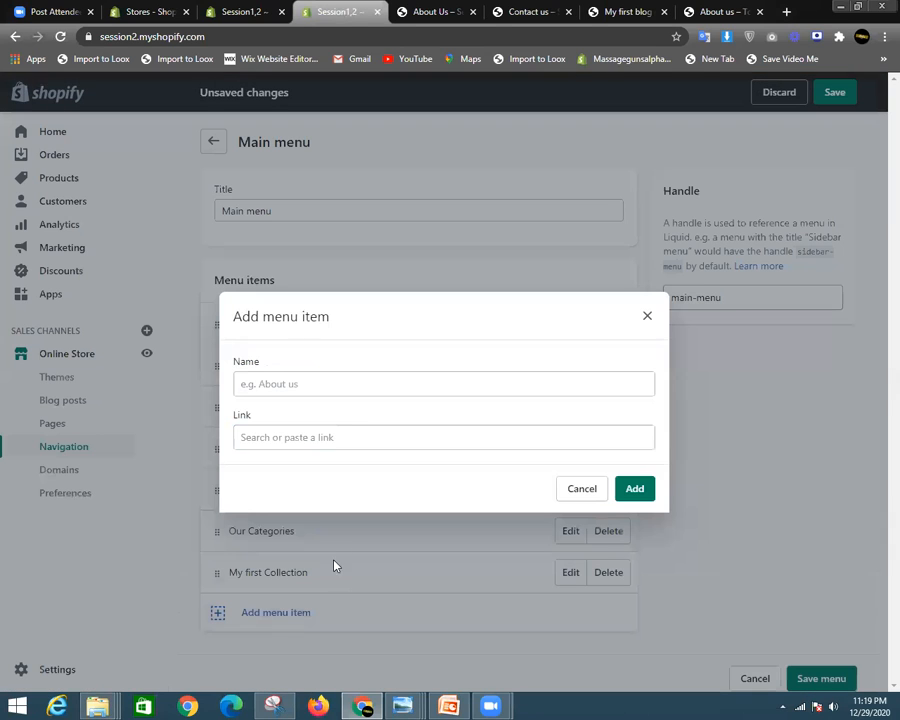
pyautogui.click(348, 436)
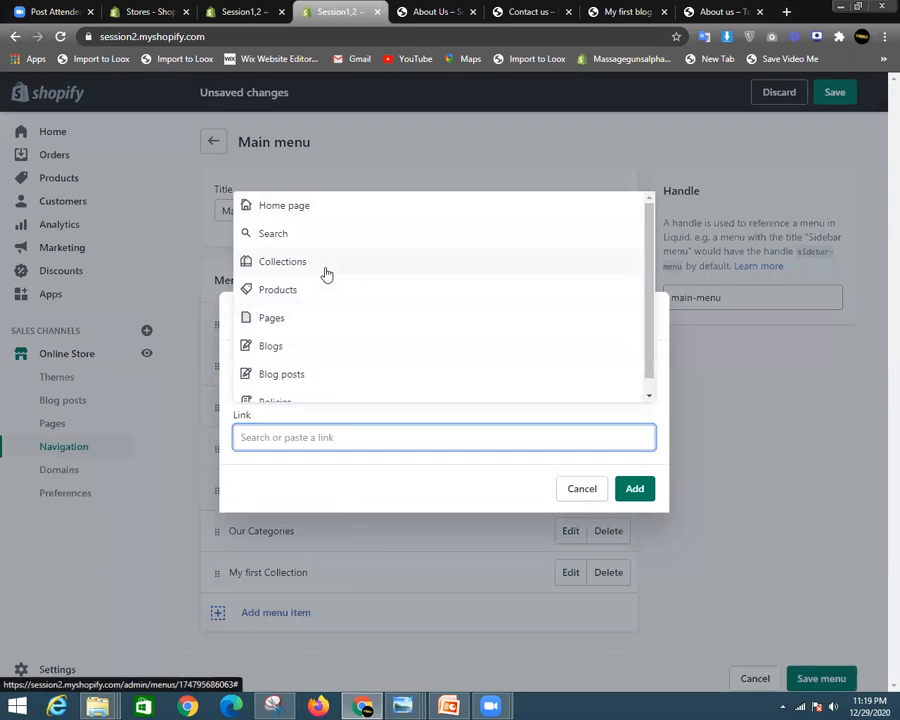
pyautogui.click(324, 270)
pyautogui.click(339, 346)
pyautogui.click(632, 528)
pyautogui.scroll(-2, 410, 585)
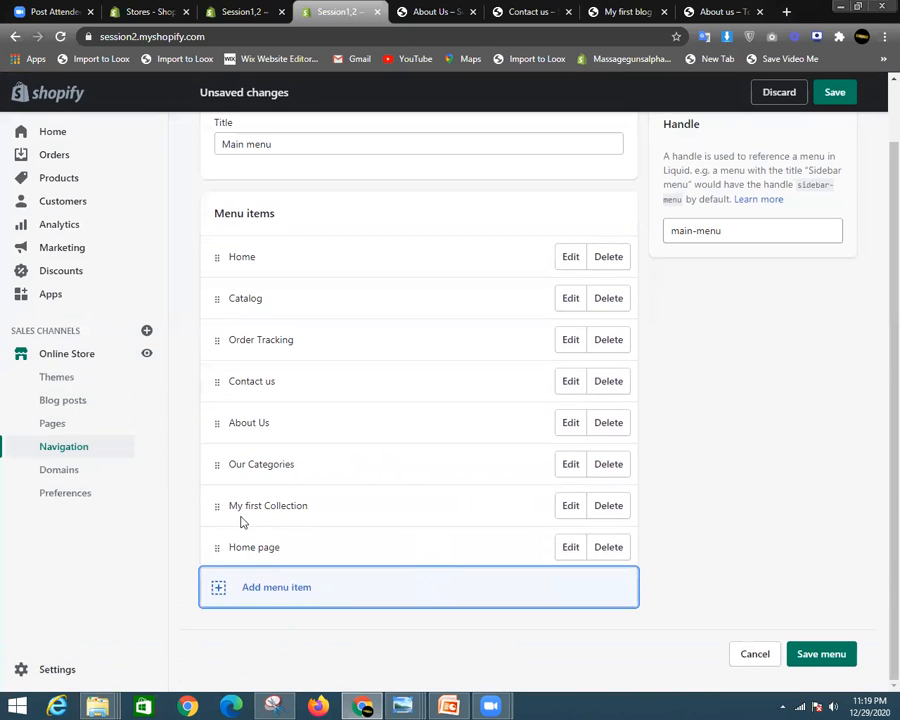
# - Rename the Home page menu item to 'My 2nd Collection'
pyautogui.click(570, 547)
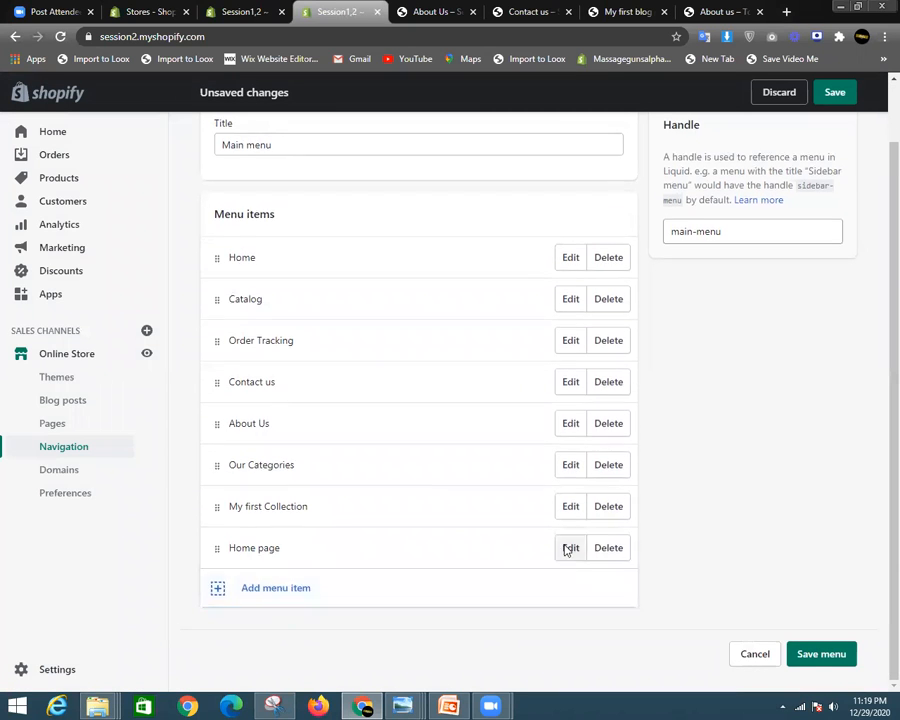
pyautogui.moveTo(292, 355); pyautogui.dragTo(256, 355)
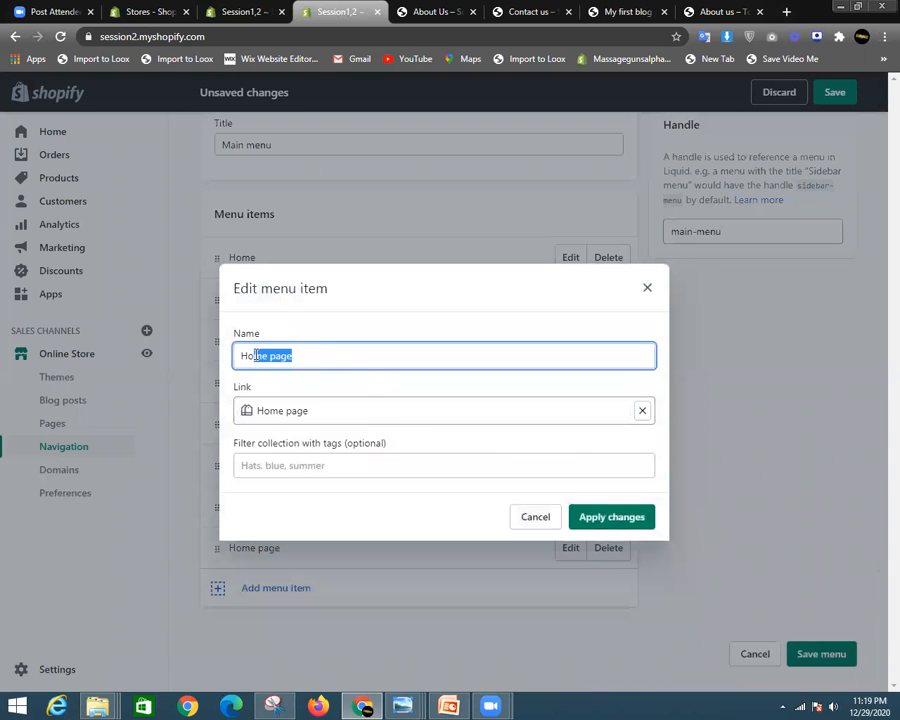
pyautogui.press('BackSpace')
pyautogui.press('BackSpace')
pyautogui.press('BackSpace')
pyautogui.write('My 2nd Collection')
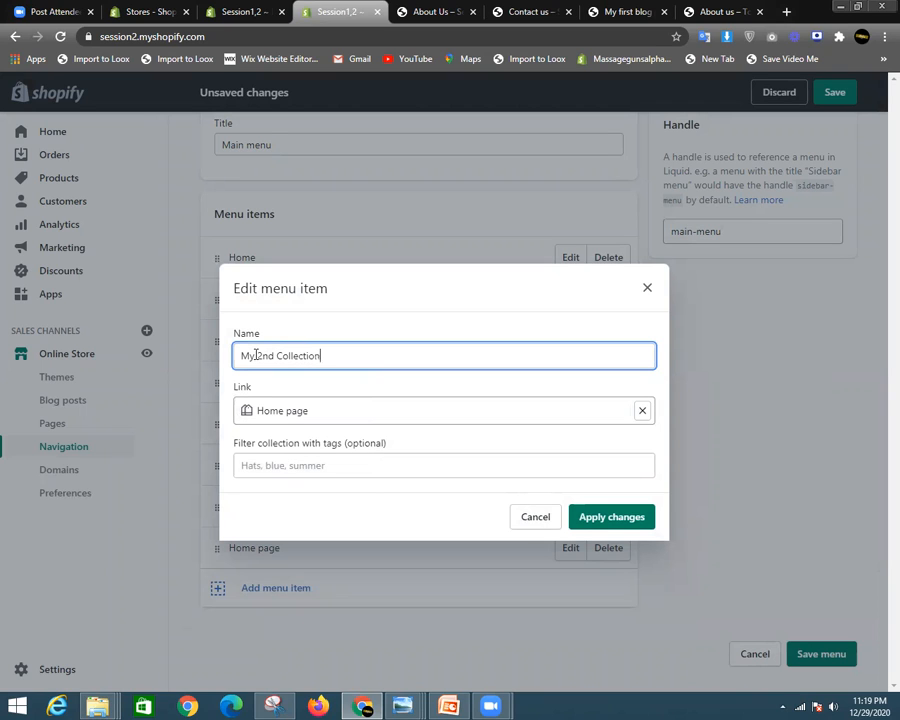
pyautogui.click(614, 516)
# - Nest My first Collection and then My 2nd Collection under Our Categories
pyautogui.moveTo(217, 506); pyautogui.dragTo(335, 504)
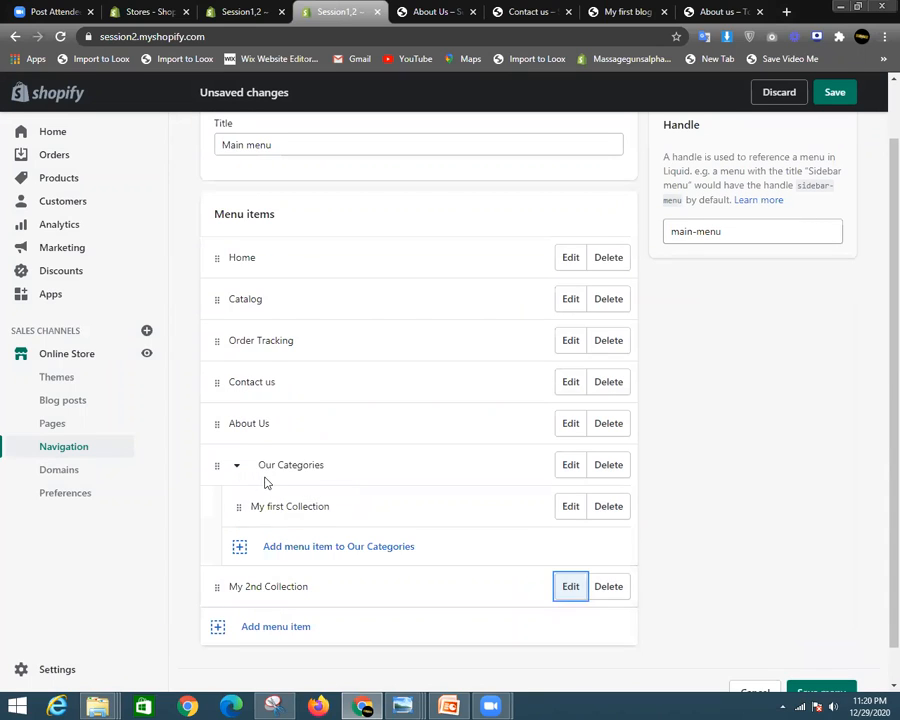
pyautogui.doubleClick(239, 507)
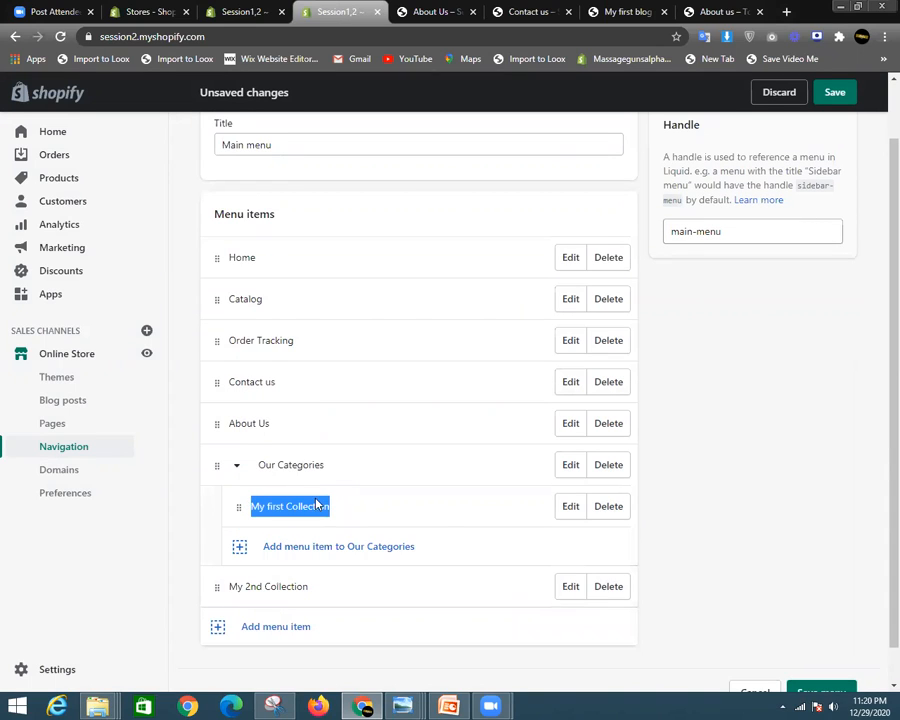
pyautogui.click(348, 494)
pyautogui.moveTo(241, 508)
pyautogui.mouseDown()
pyautogui.moveTo(203, 498)
pyautogui.moveTo(193, 482)
pyautogui.moveTo(210, 452)
pyautogui.moveTo(195, 519)
pyautogui.moveTo(212, 540)
pyautogui.moveTo(191, 546)
pyautogui.moveTo(261, 548)
pyautogui.moveTo(165, 544)
pyautogui.moveTo(191, 528)
pyautogui.moveTo(195, 540)
pyautogui.moveTo(244, 509)
pyautogui.mouseUp()
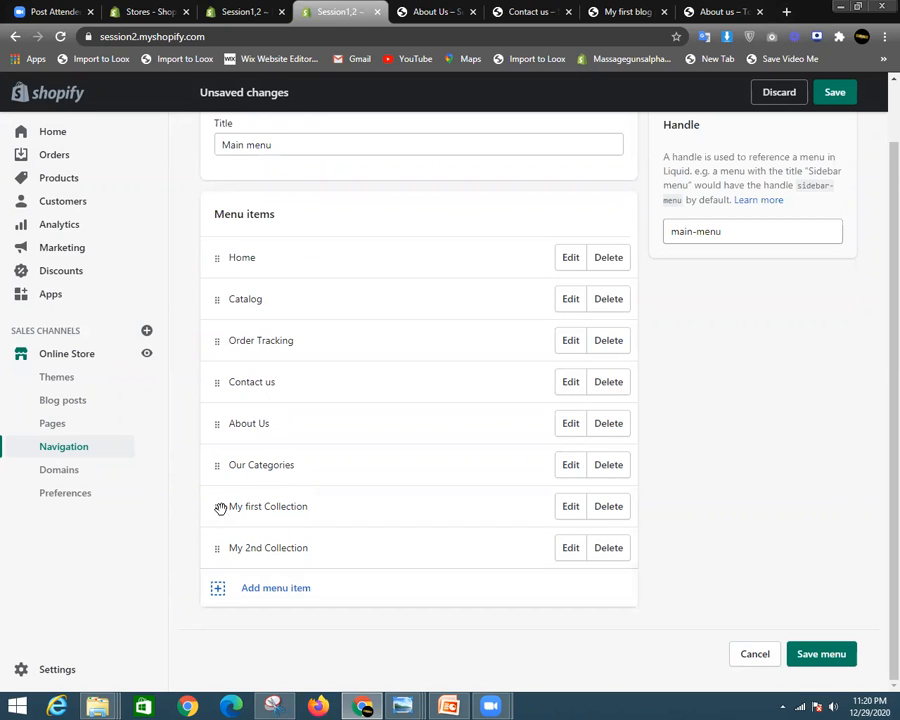
pyautogui.moveTo(220, 508); pyautogui.dragTo(252, 505)
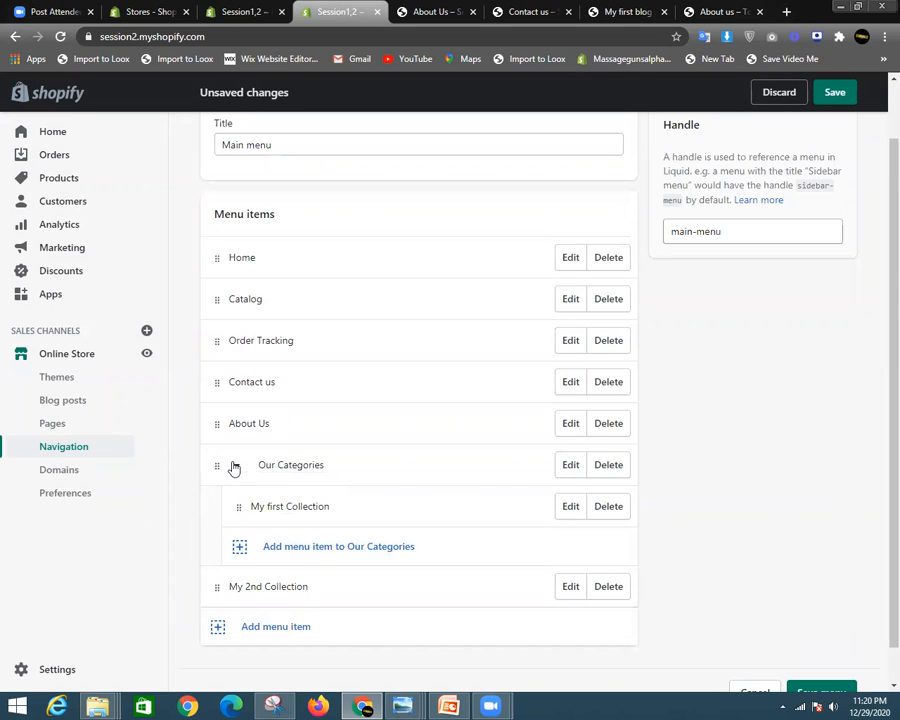
pyautogui.moveTo(216, 585); pyautogui.dragTo(255, 484)
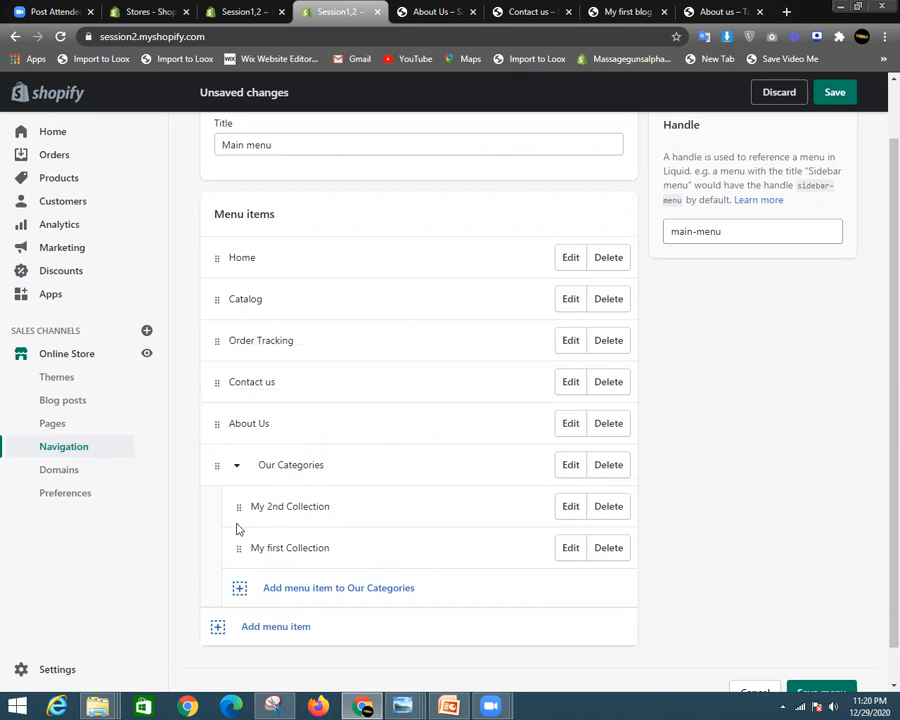
pyautogui.moveTo(239, 506); pyautogui.dragTo(238, 540)
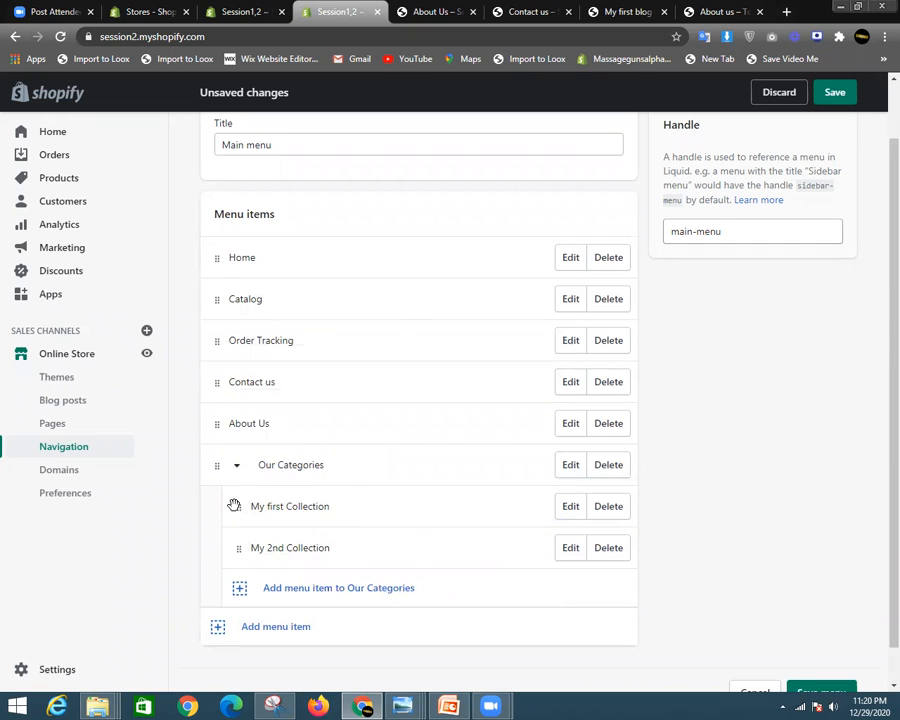
# - Save the Main menu and check the Our Categories dropdown on the live store
pyautogui.click(237, 467)
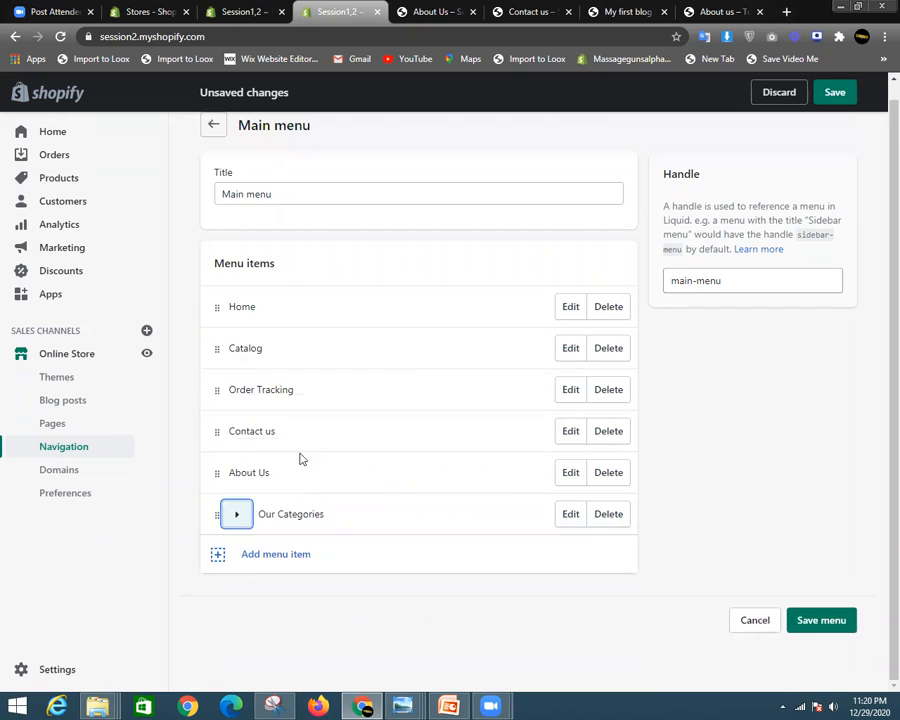
pyautogui.click(838, 93)
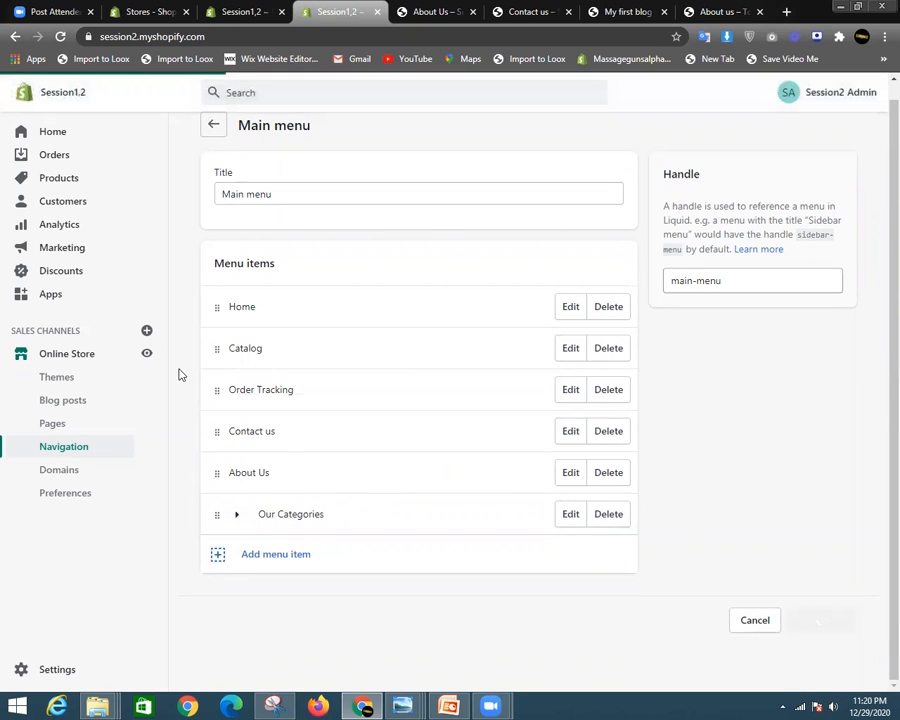
pyautogui.click(149, 354)
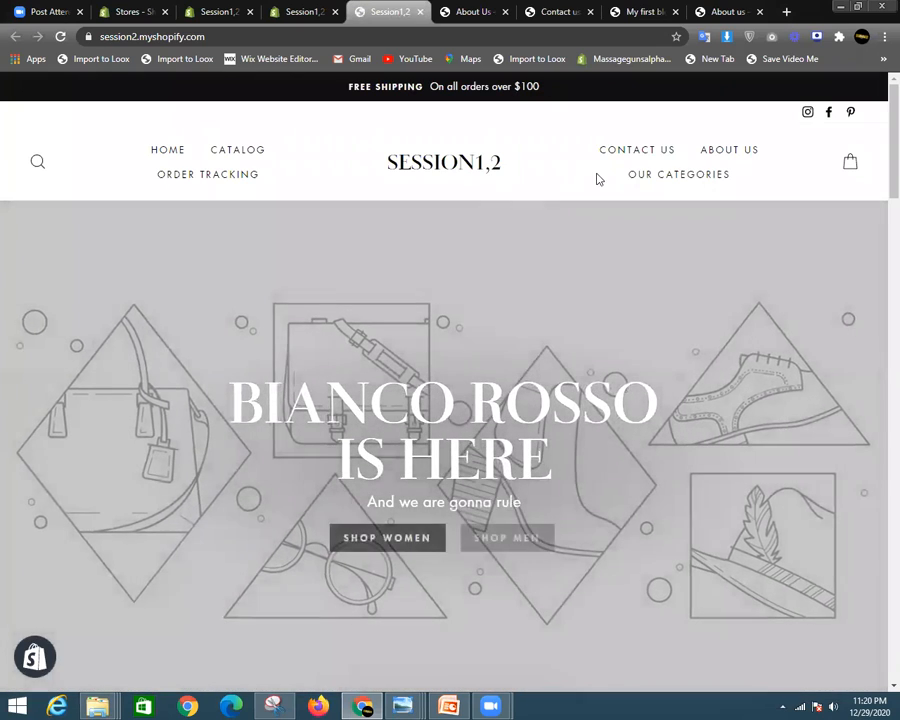
pyautogui.moveTo(647, 175)
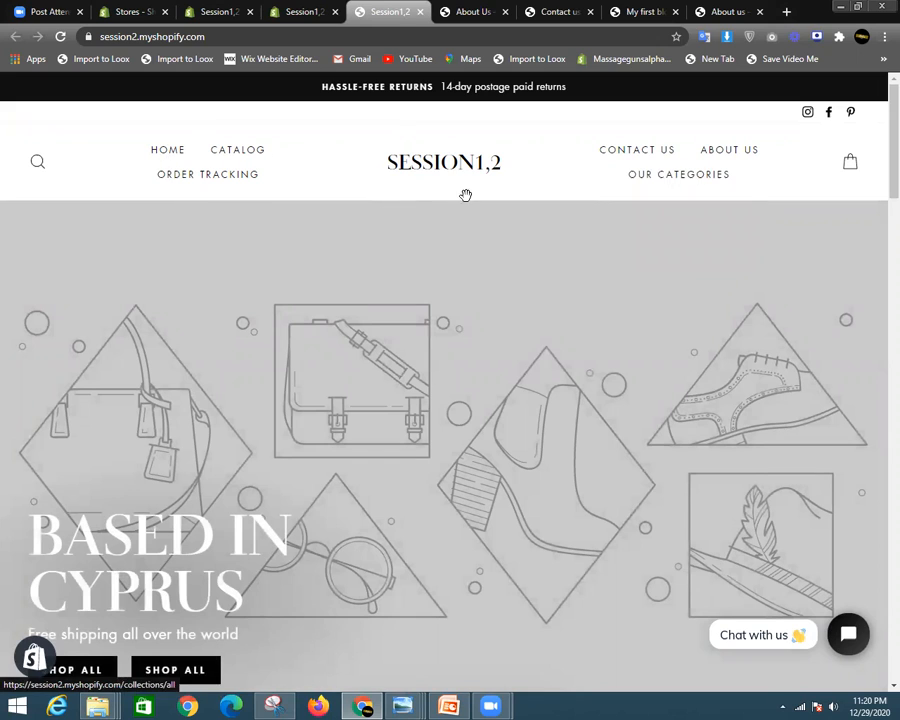
pyautogui.scroll(-15, 510, 658)
pyautogui.click(305, 11)
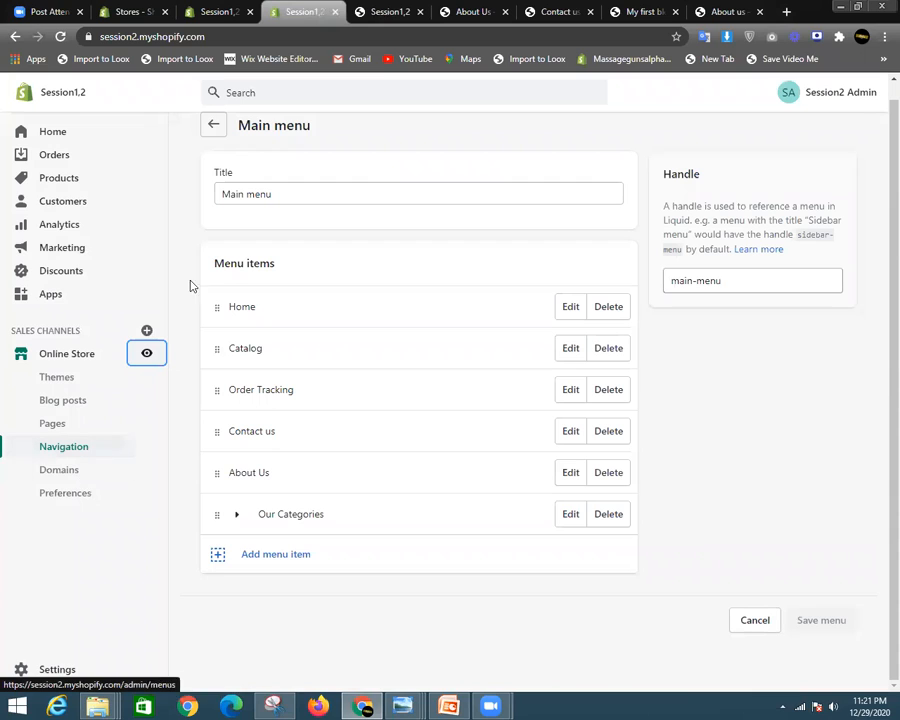
# - Open the Domains page and review session2.myshopify.com as the connected primary domain
pyautogui.click(73, 474)
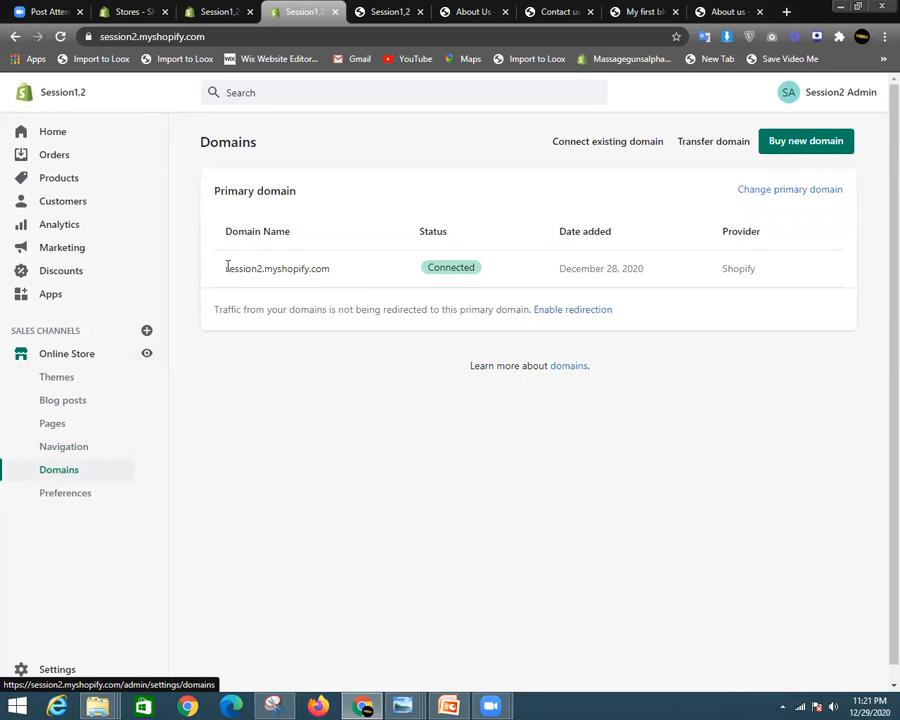
pyautogui.moveTo(227, 266); pyautogui.dragTo(342, 274)
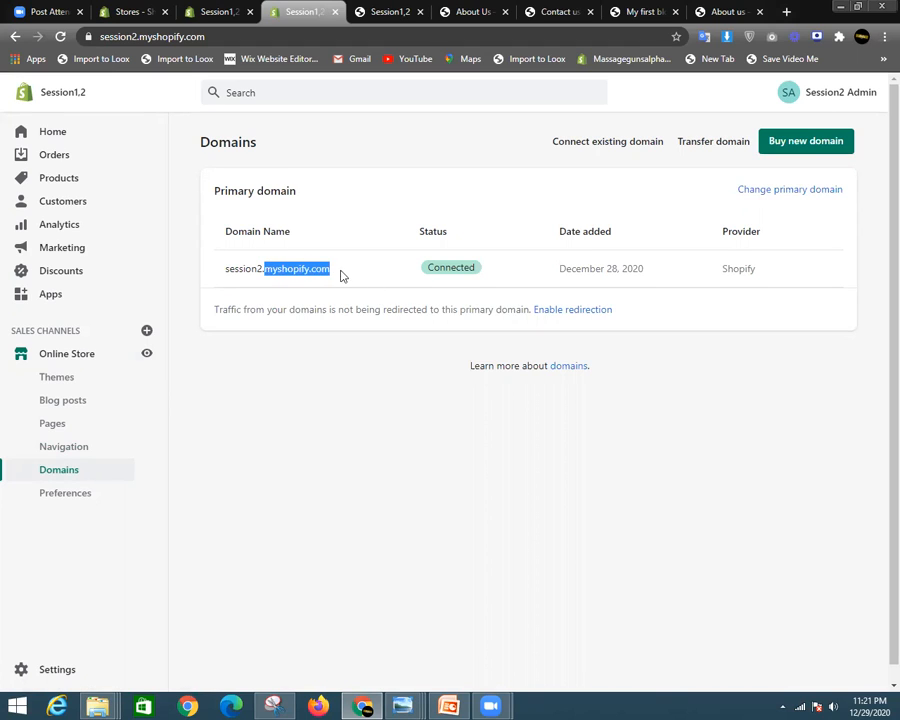
pyautogui.click(350, 275)
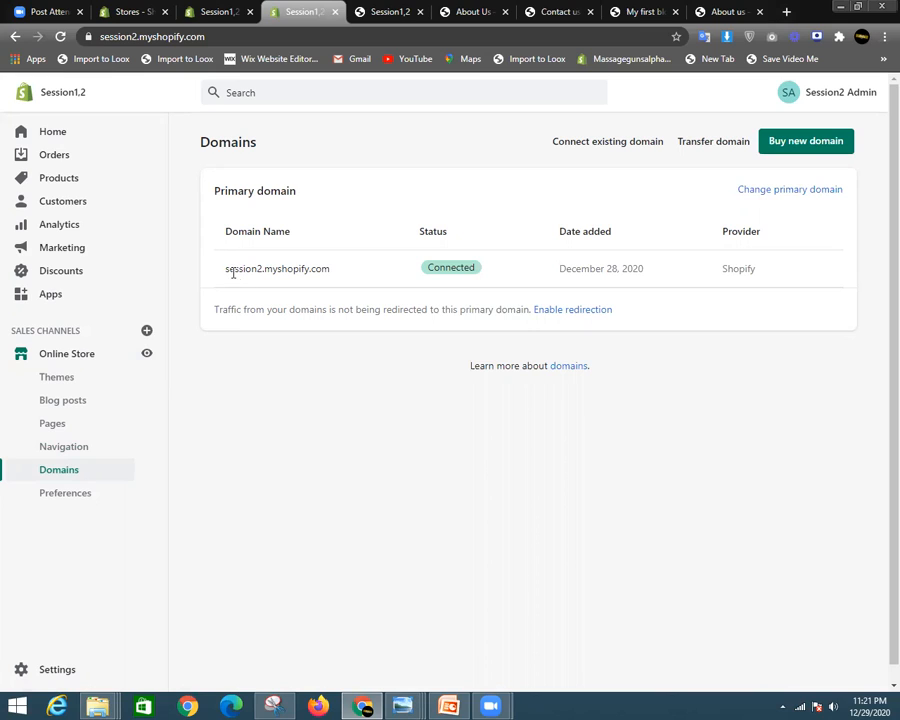
pyautogui.moveTo(225, 269); pyautogui.dragTo(328, 274)
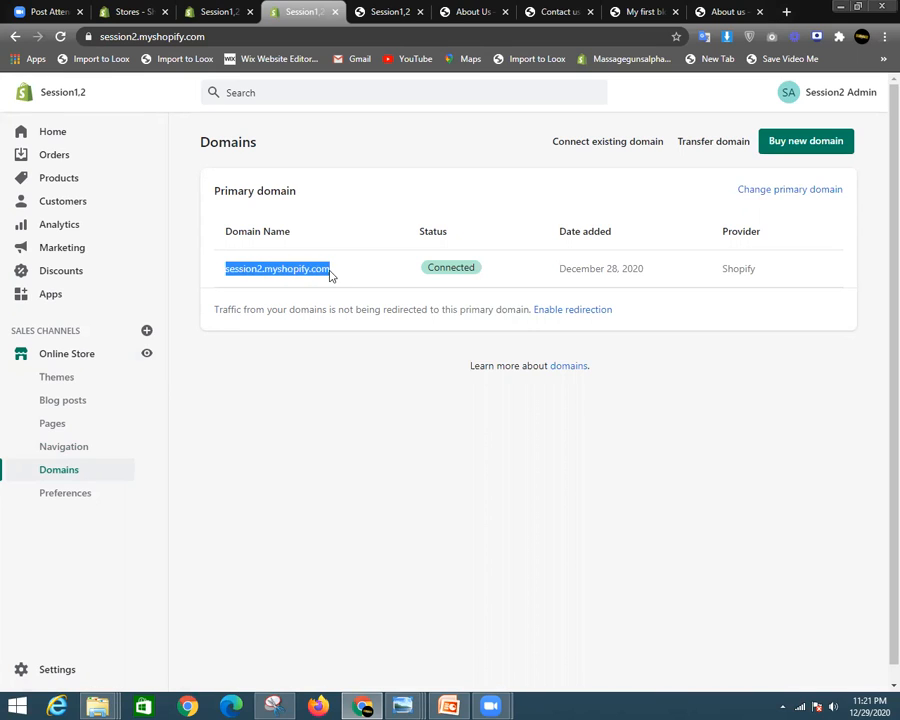
pyautogui.click(418, 265)
pyautogui.moveTo(428, 270); pyautogui.dragTo(494, 268)
pyautogui.click(344, 284)
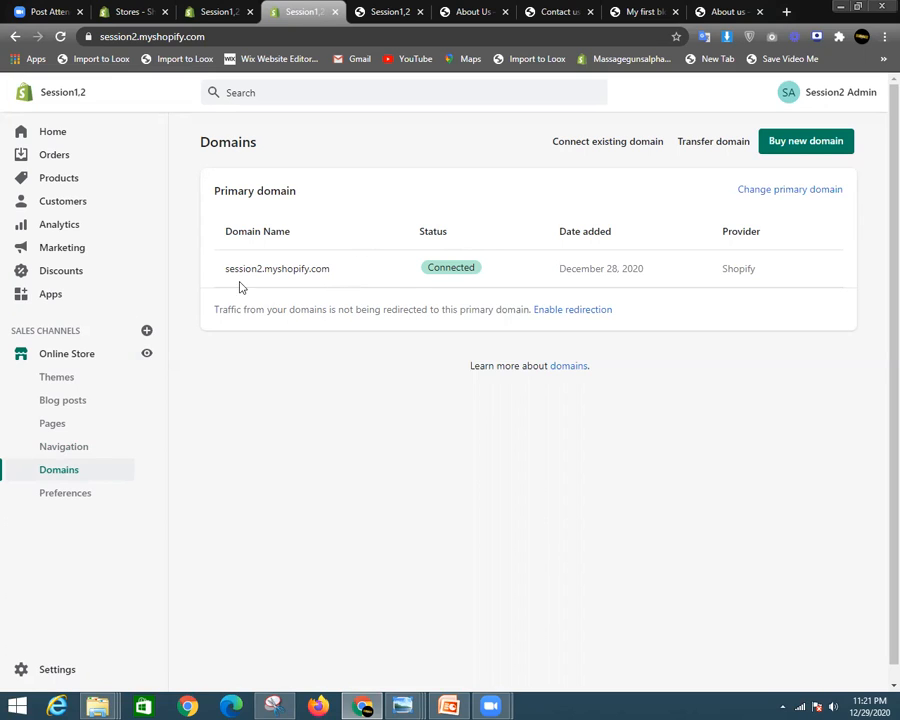
pyautogui.moveTo(227, 270); pyautogui.dragTo(333, 274)
# - Search Google in a new tab for 'domain attach with shopify'
pyautogui.hotkey('ctrl', 't')
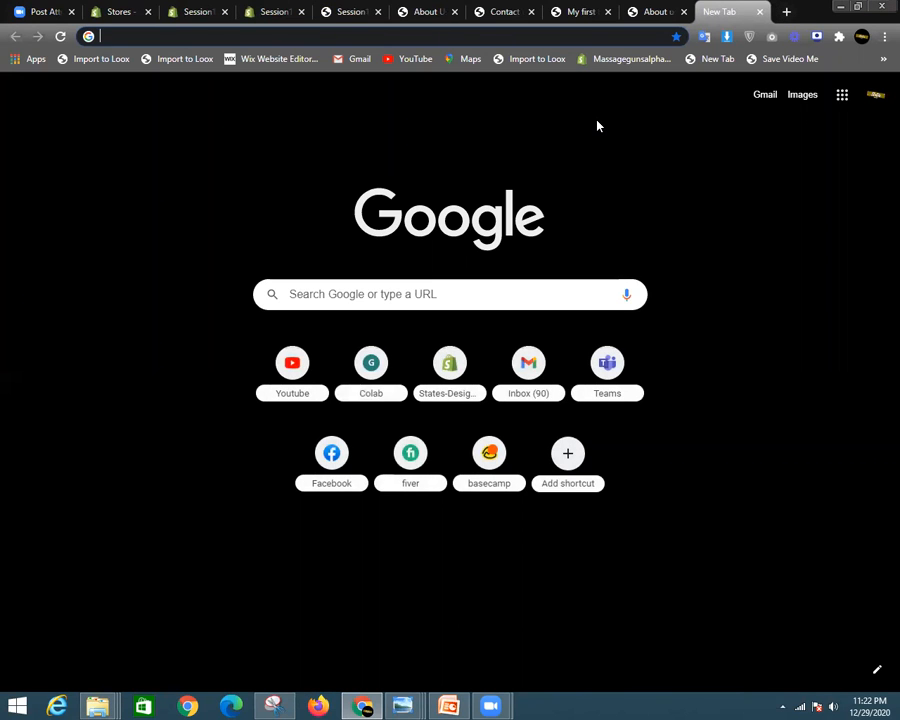
pyautogui.write('doam')
pyautogui.press('BackSpace')
pyautogui.press('BackSpace')
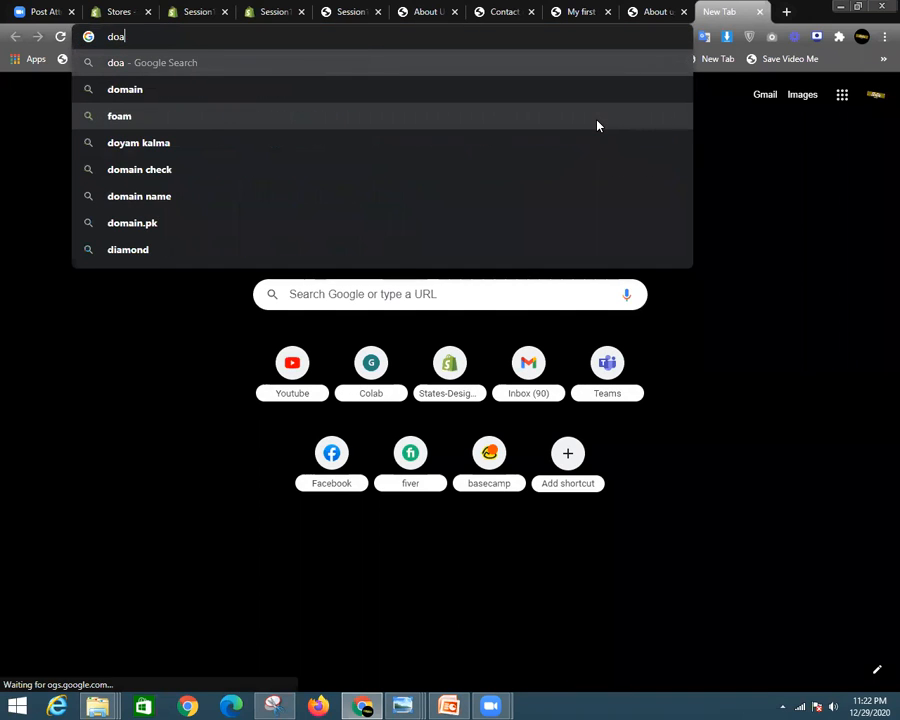
pyautogui.write('main a')
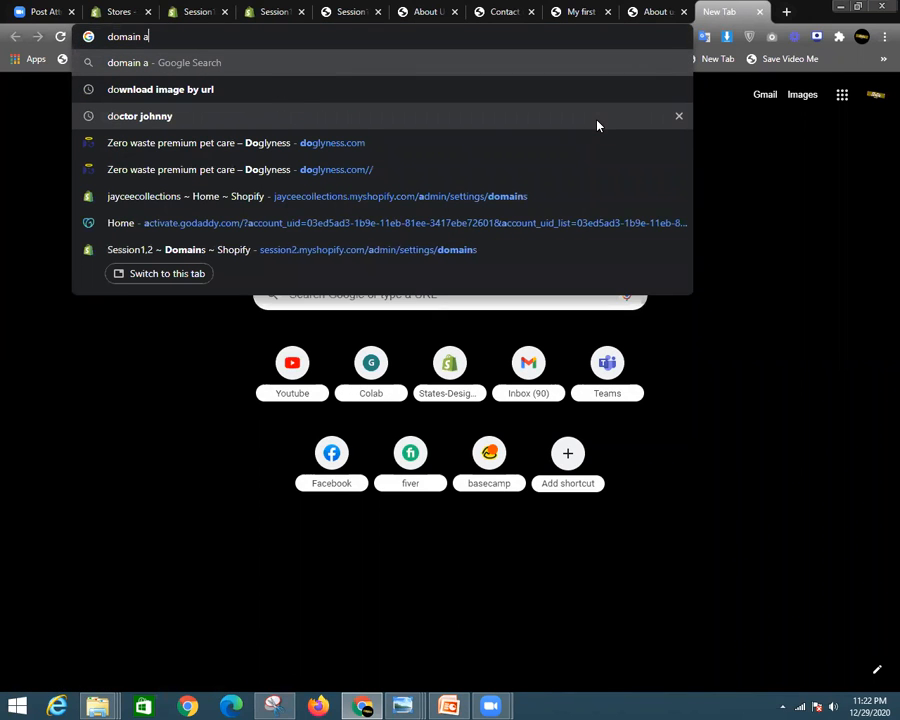
pyautogui.write('tta')
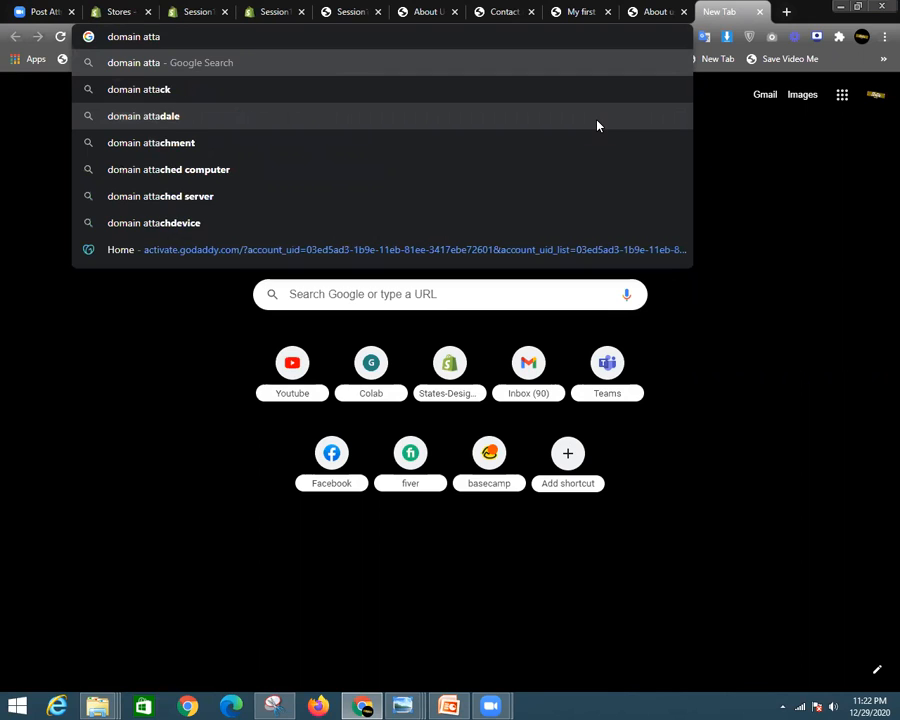
pyautogui.write('cq')
pyautogui.press('BackSpace')
pyautogui.press('BackSpace')
pyautogui.write('h')
pyautogui.press('BackSpace')
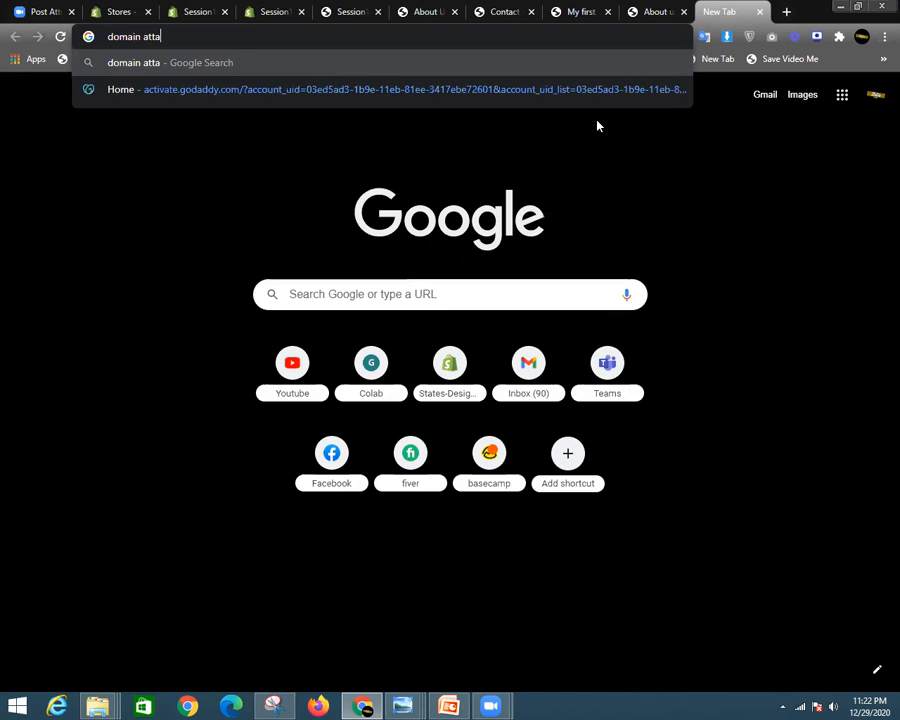
pyautogui.write('ch with s')
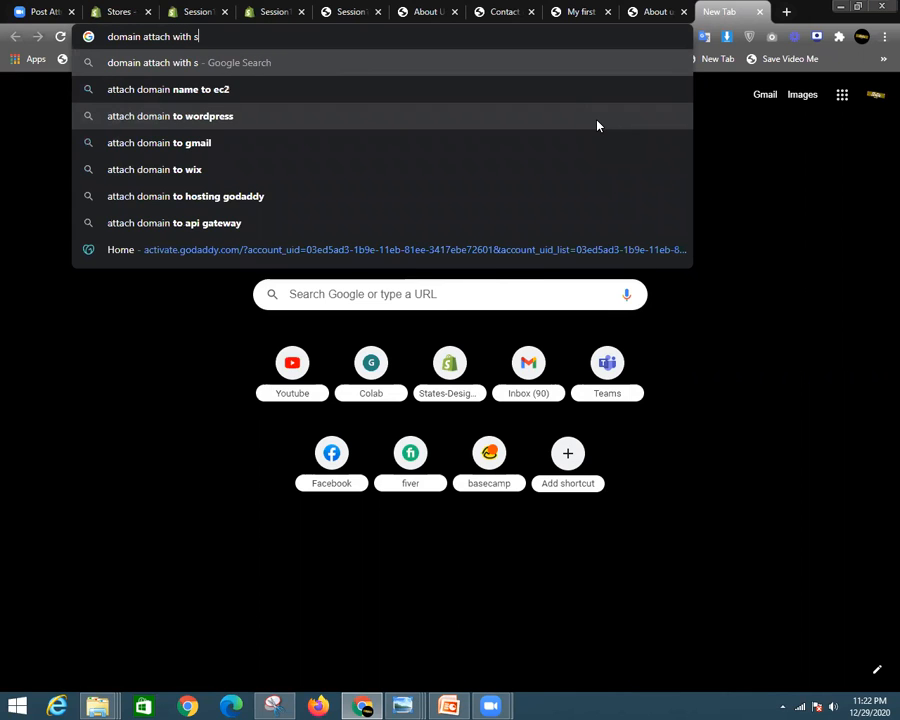
pyautogui.write('hopify')
pyautogui.press('Return')
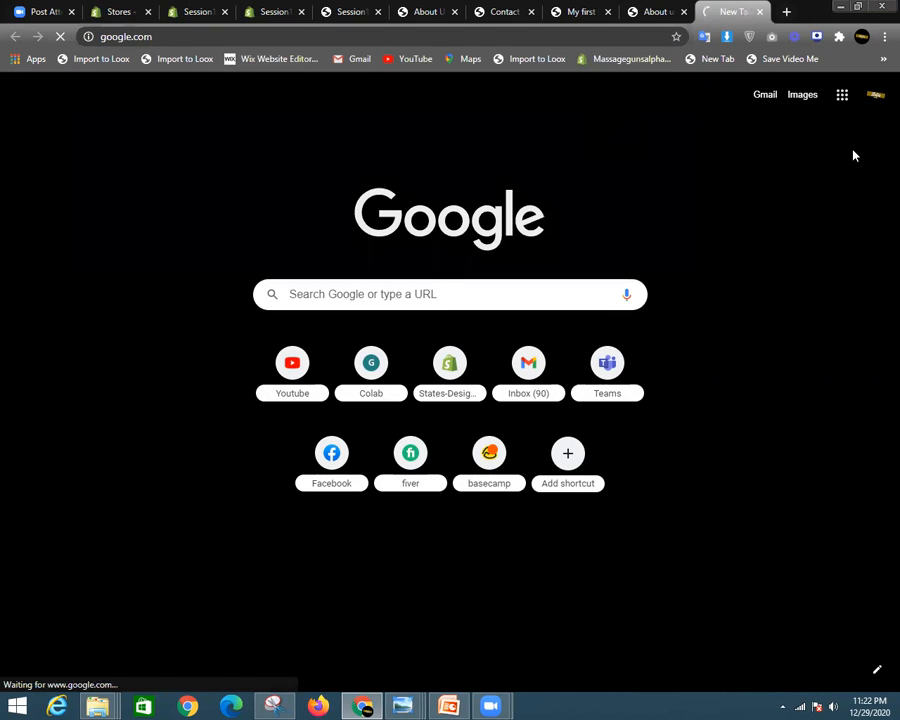
# - Open the 'Setting up your domain with GoDaddy & Shopify - Minion' result
pyautogui.scroll(-10, 713, 440)
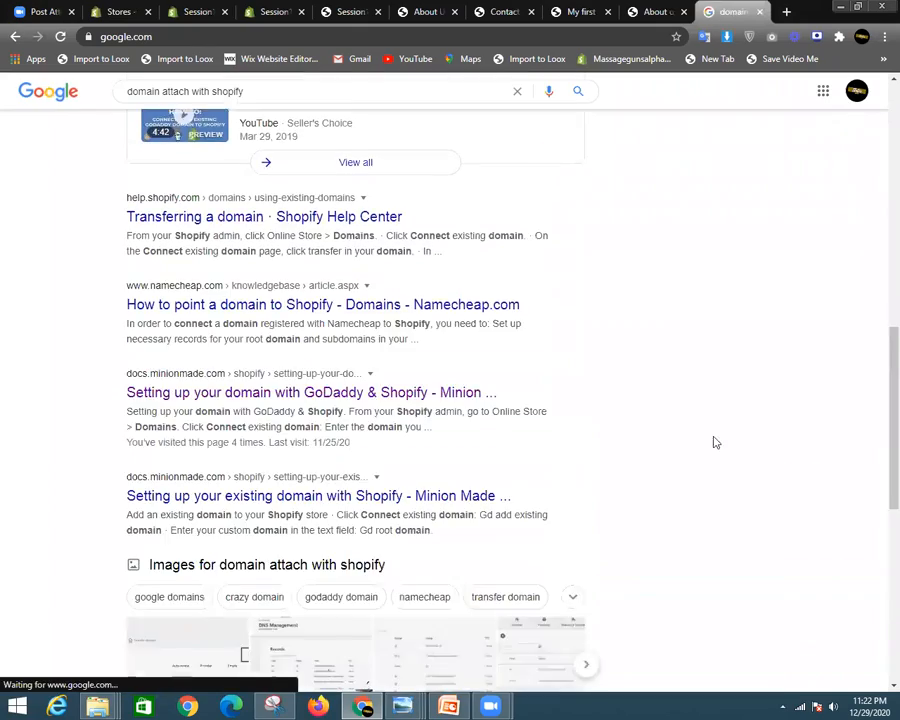
pyautogui.scroll(4, 535, 465)
pyautogui.scroll(-5, 534, 462)
pyautogui.scroll(2, 536, 452)
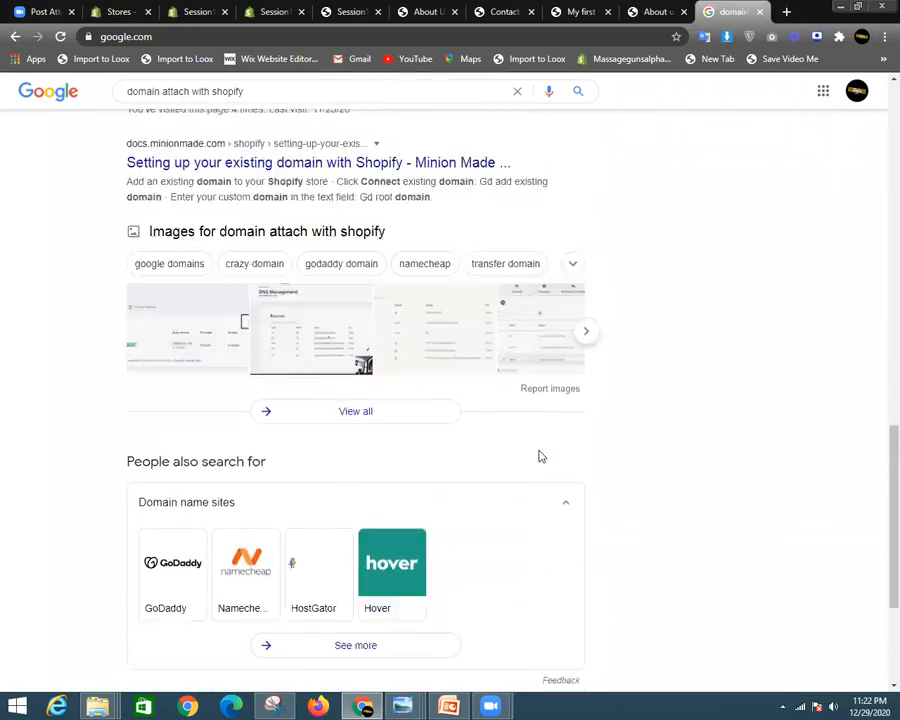
pyautogui.scroll(-3, 536, 452)
pyautogui.scroll(8, 564, 490)
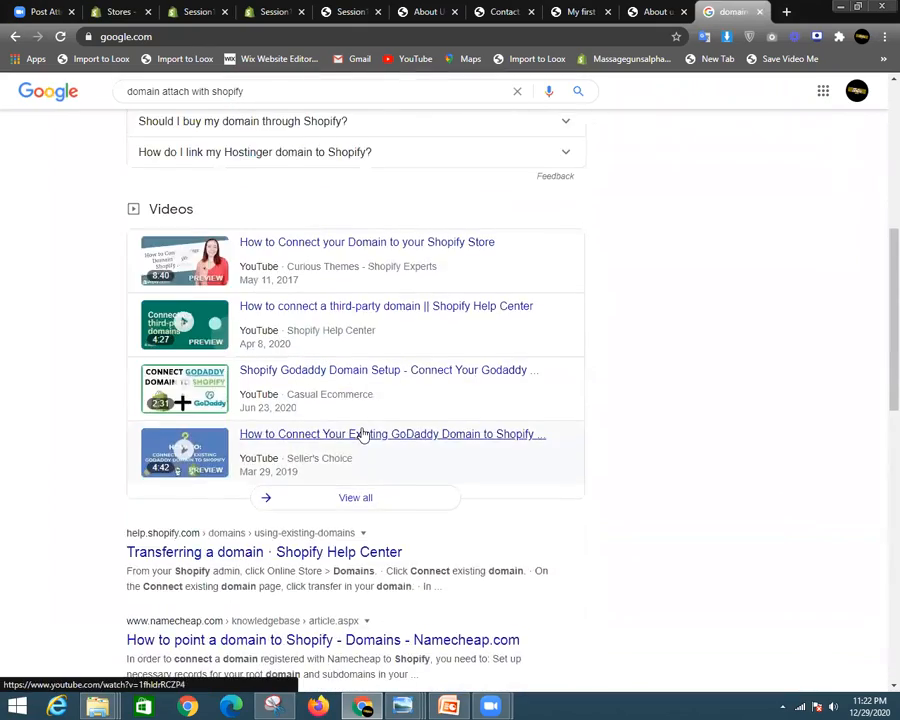
pyautogui.scroll(-5, 428, 404)
pyautogui.click(362, 241)
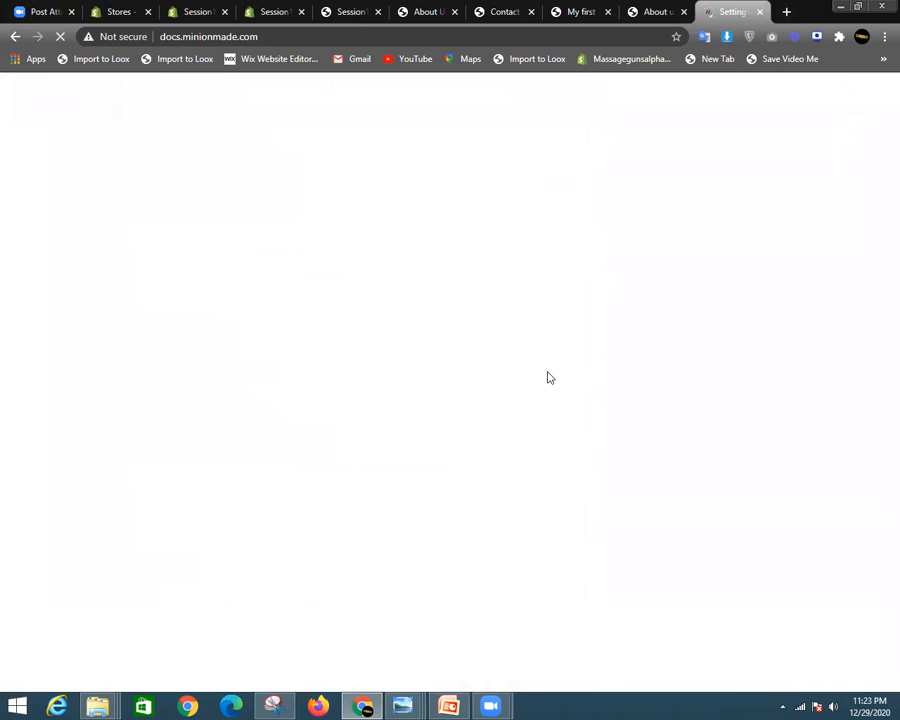
# - Skim the GoDaddy & Shopify setup guide, revisiting it once, then return to the results
pyautogui.scroll(-5, 497, 367)
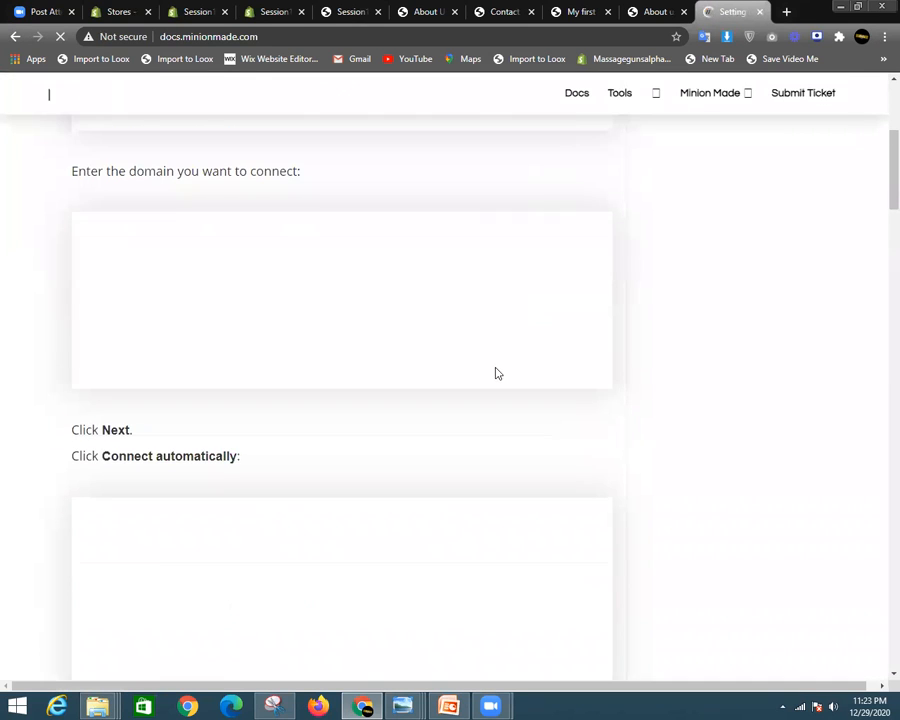
pyautogui.scroll(5, 518, 360)
pyautogui.scroll(-6, 472, 347)
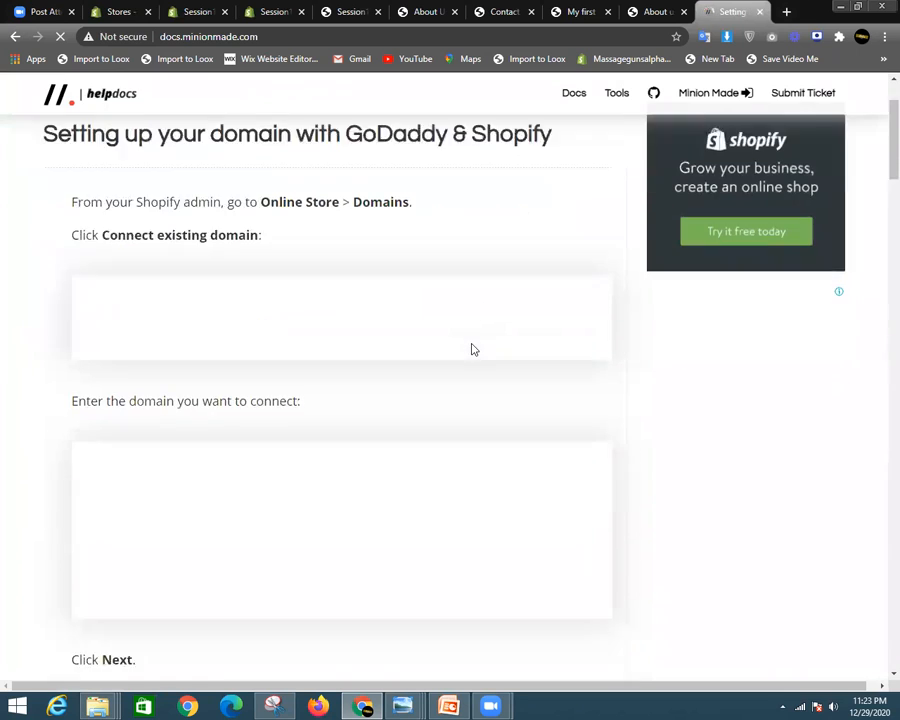
pyautogui.scroll(6, 556, 363)
pyautogui.scroll(-12, 552, 365)
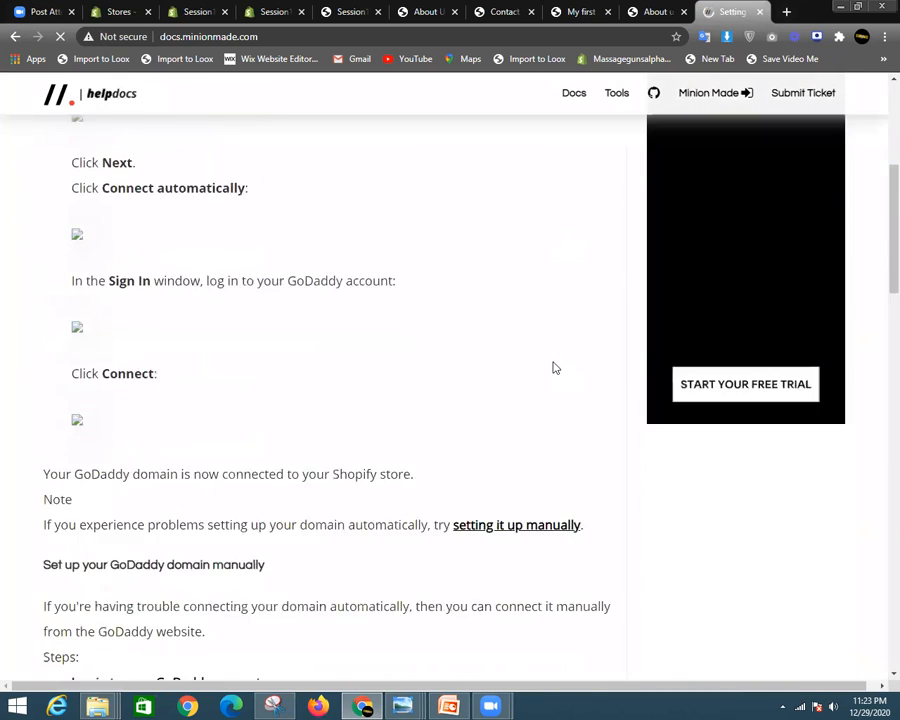
pyautogui.scroll(-3, 495, 386)
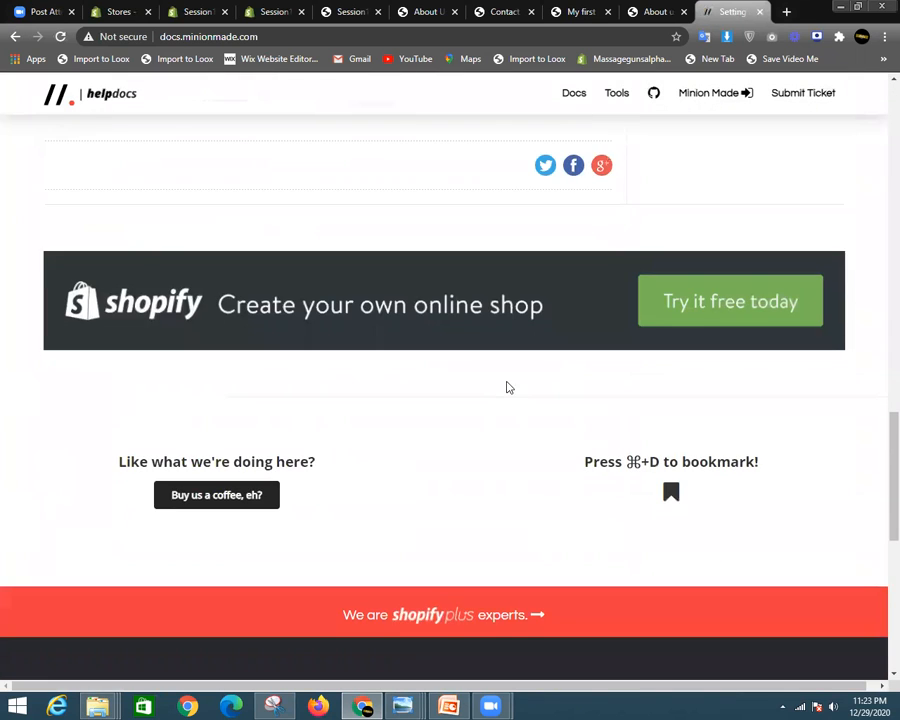
pyautogui.scroll(5, 508, 385)
pyautogui.click(16, 36)
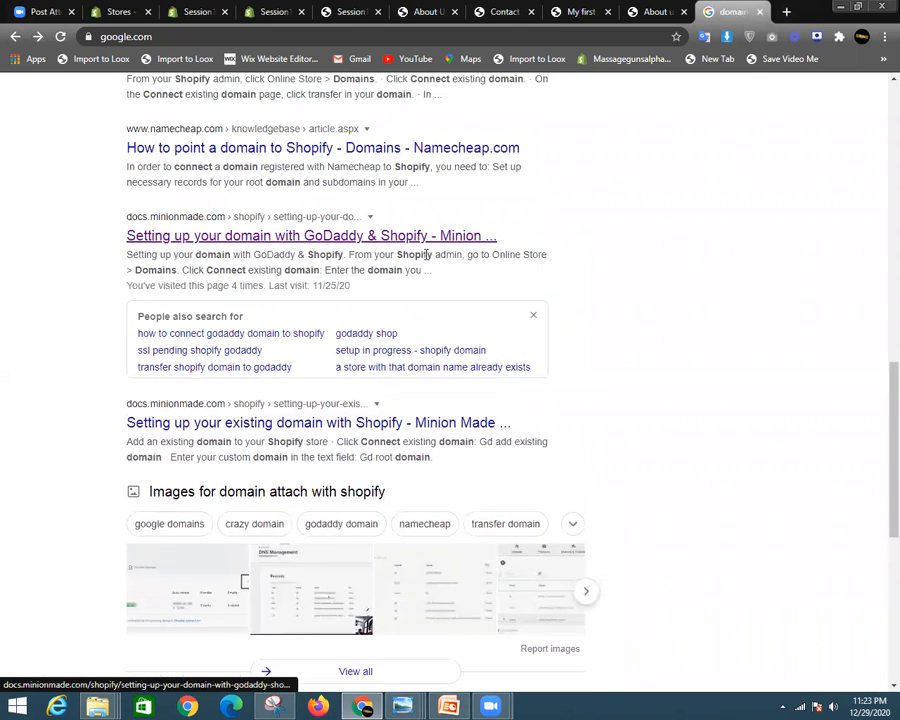
pyautogui.scroll(3, 366, 370)
pyautogui.scroll(-2, 330, 350)
pyautogui.click(297, 317)
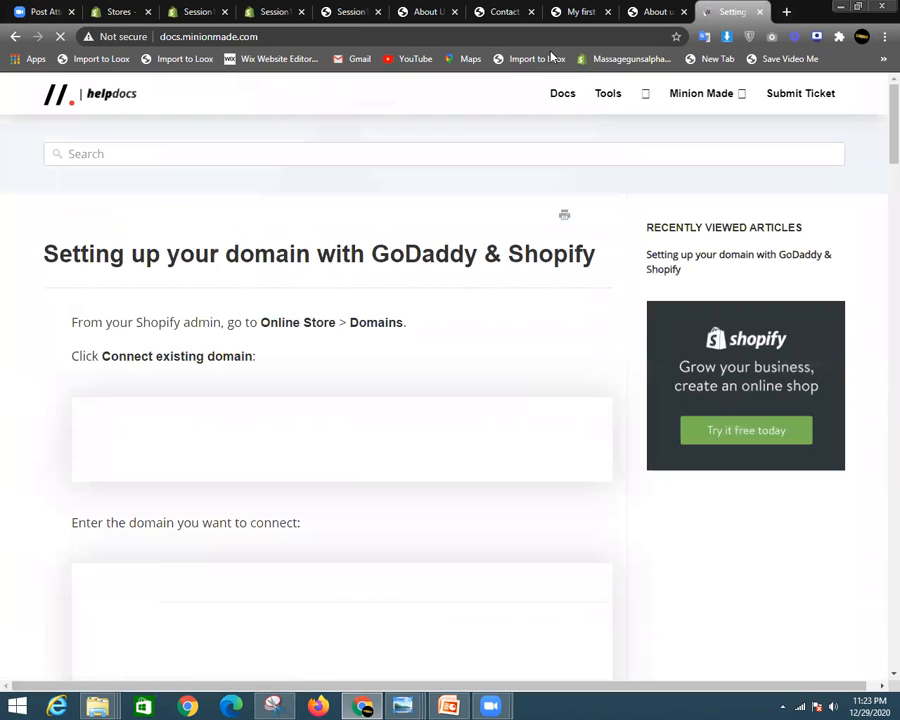
pyautogui.click(14, 36)
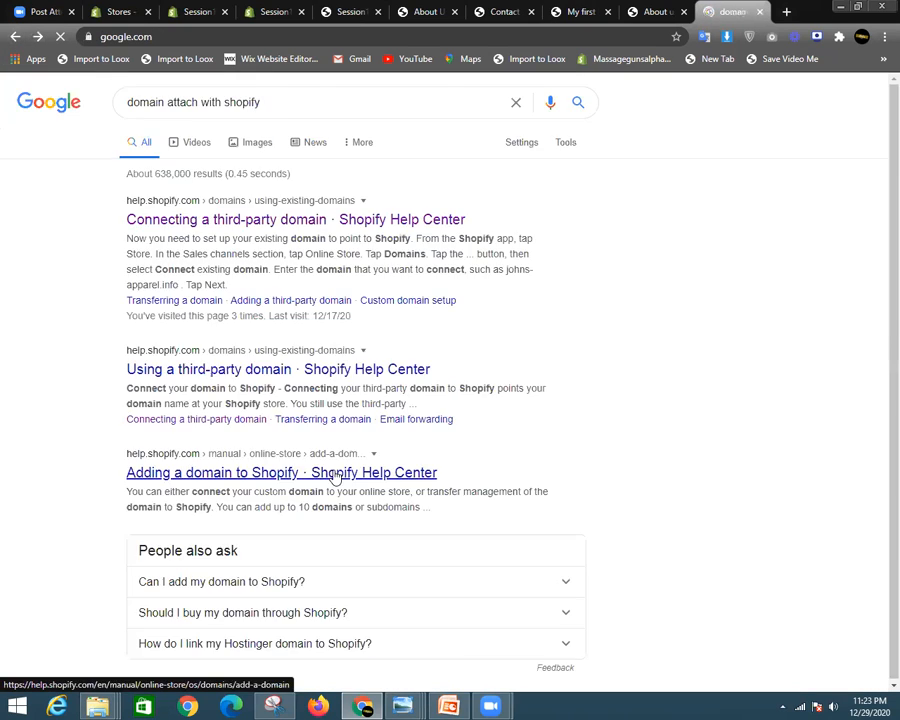
# - Open the 'Transferring a domain · Shopify Help Center' result
pyautogui.scroll(-5, 446, 466)
pyautogui.scroll(6, 446, 466)
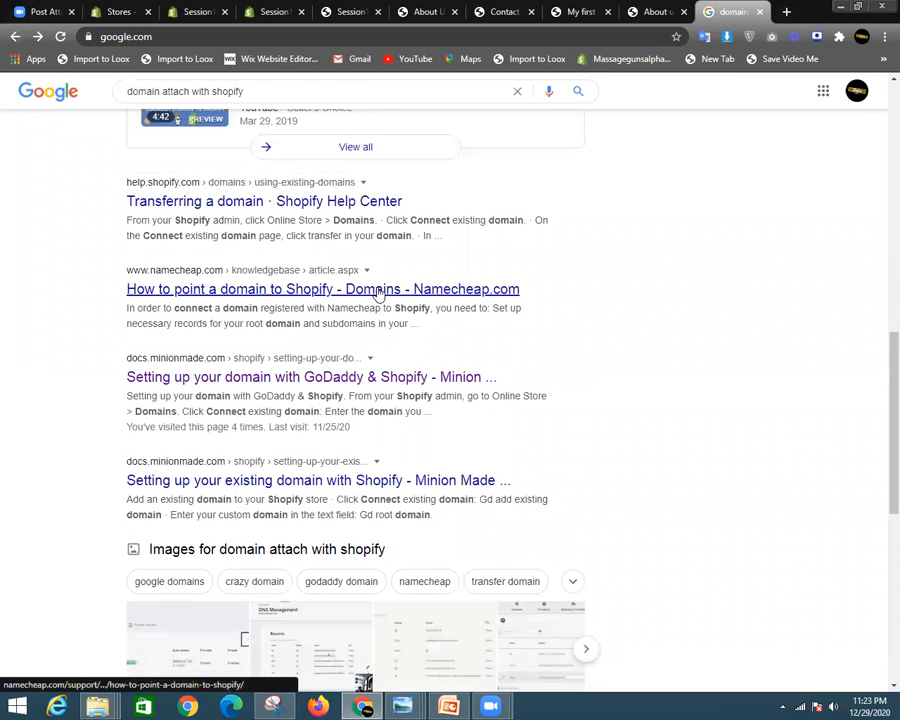
pyautogui.scroll(1, 361, 274)
pyautogui.scroll(3, 361, 274)
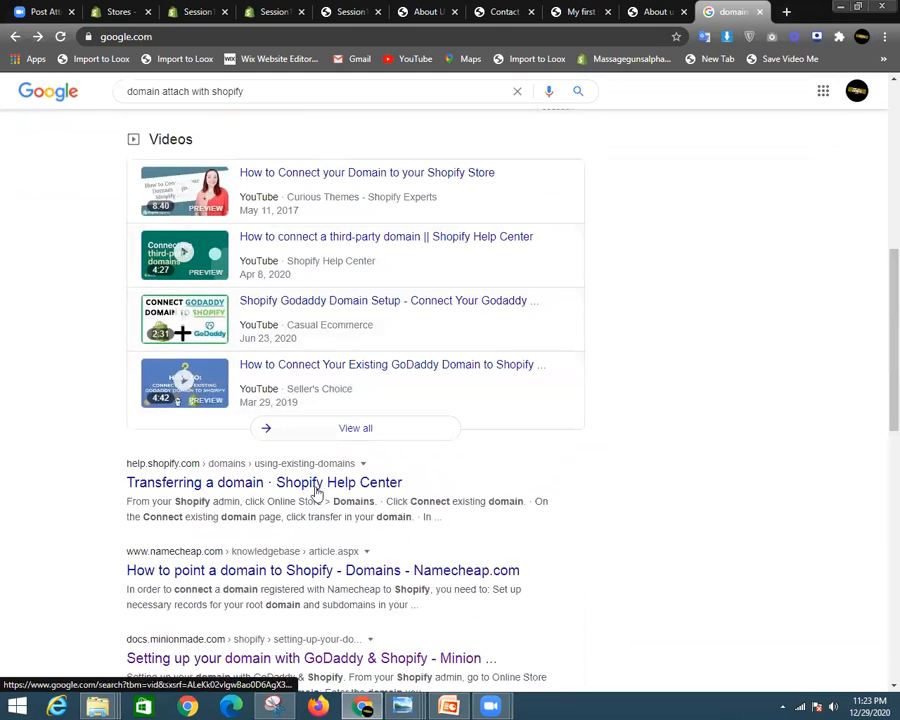
pyautogui.click(311, 490)
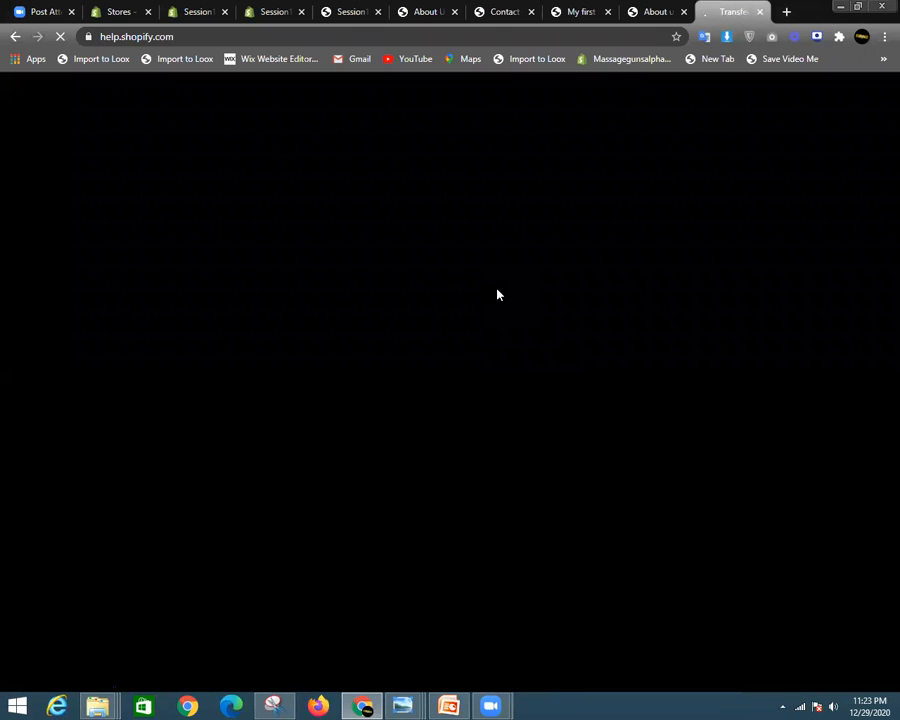
# - Dismiss the 'Chat ended due to inactivity' notice on the help page
pyautogui.scroll(-6, 536, 410)
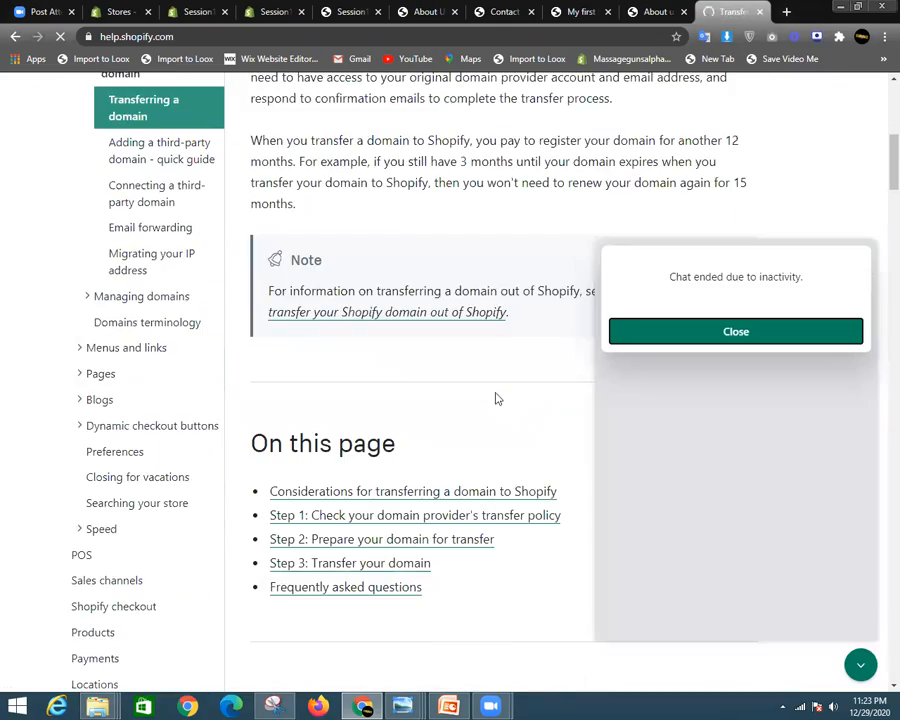
pyautogui.scroll(-4, 504, 387)
pyautogui.scroll(-3, 518, 379)
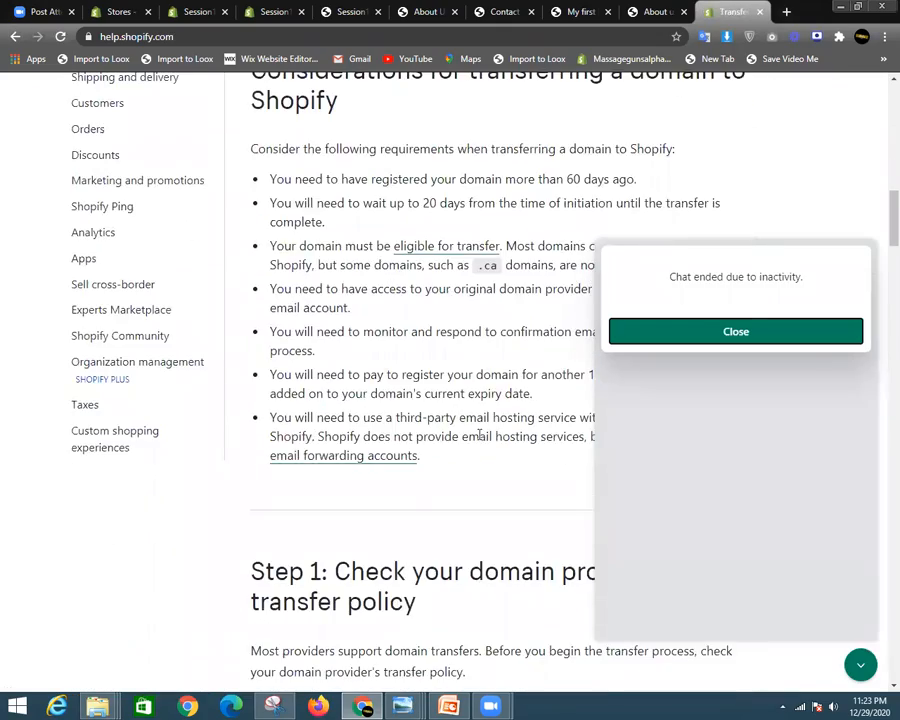
pyautogui.scroll(-4, 478, 432)
pyautogui.click(689, 338)
# - Read down through the Transferring a domain article's steps and FAQs
pyautogui.scroll(-3, 536, 496)
pyautogui.scroll(3, 535, 498)
pyautogui.scroll(-3, 535, 498)
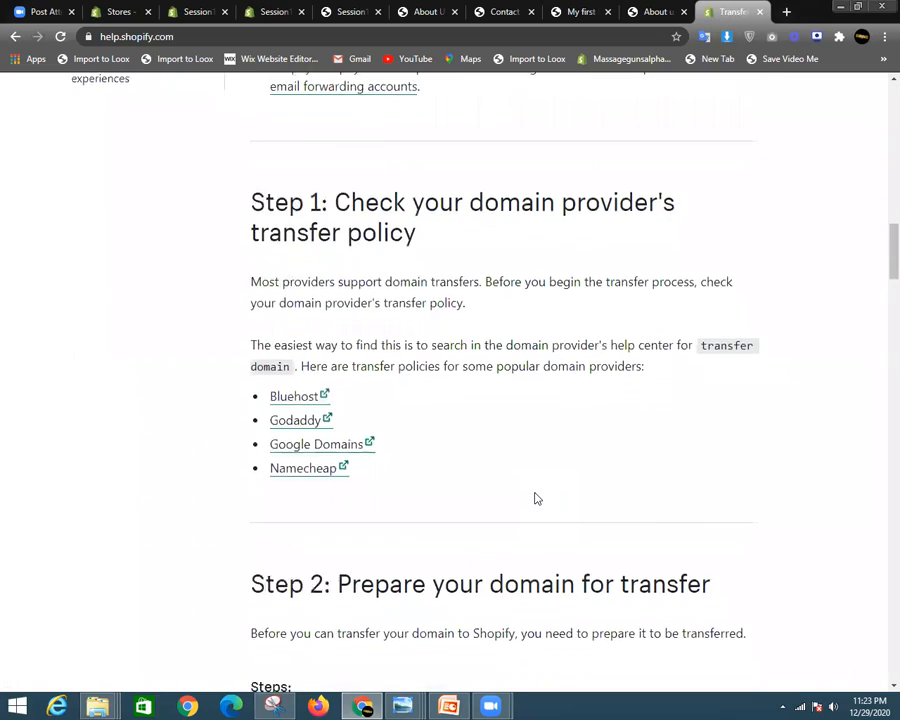
pyautogui.scroll(-5, 543, 491)
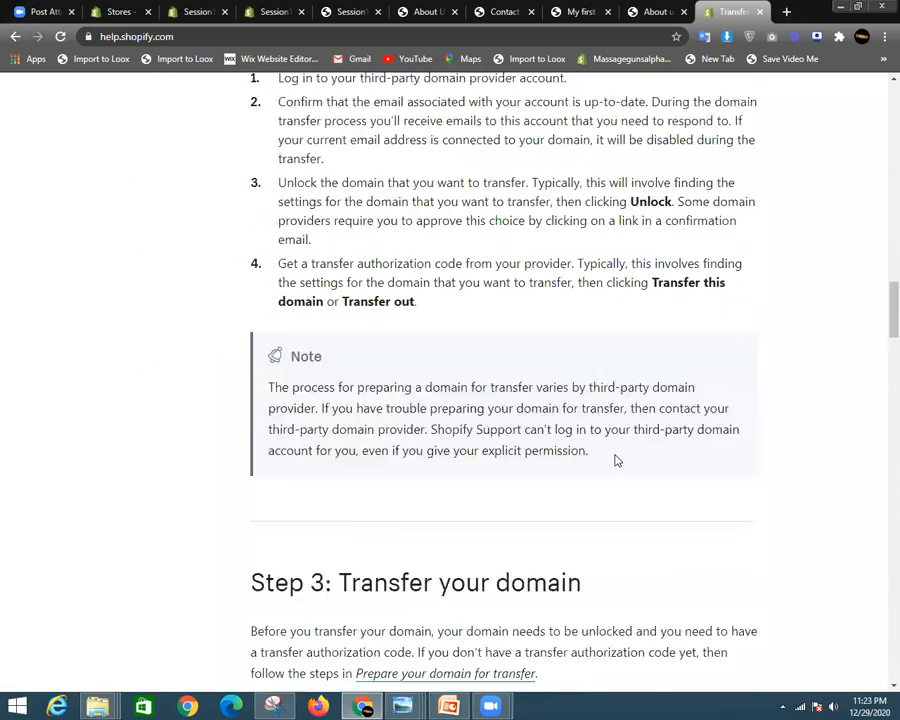
pyautogui.scroll(-3, 616, 455)
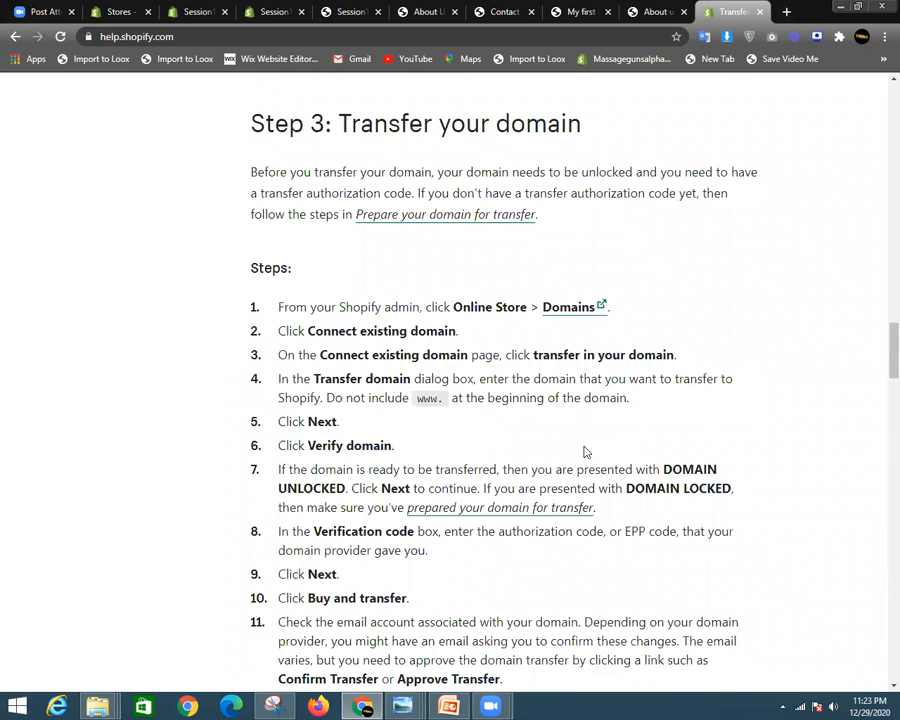
pyautogui.scroll(-3, 404, 475)
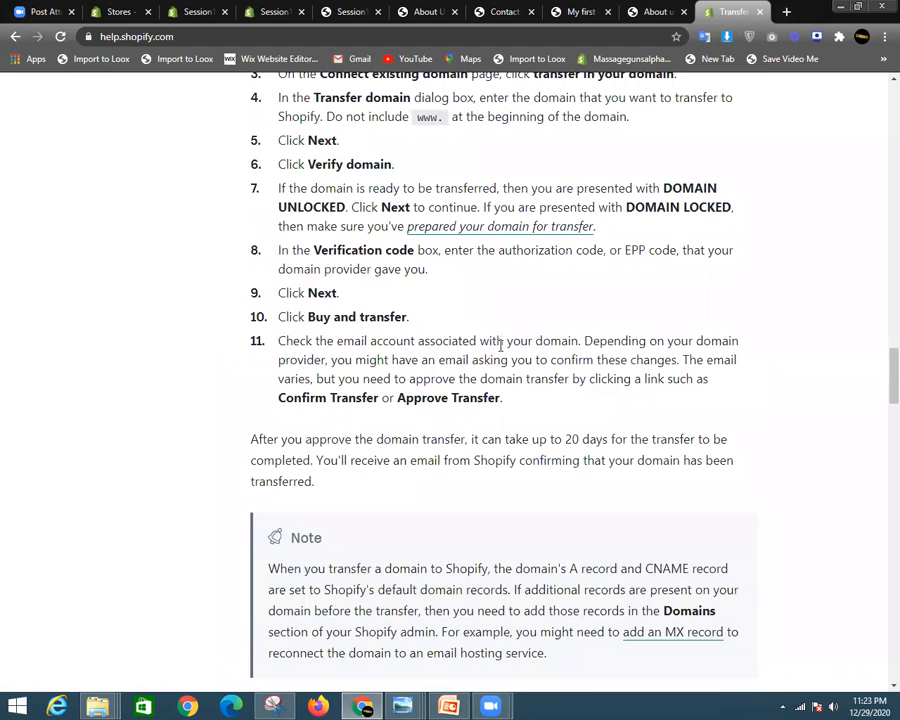
pyautogui.scroll(2, 501, 345)
pyautogui.scroll(-4, 506, 452)
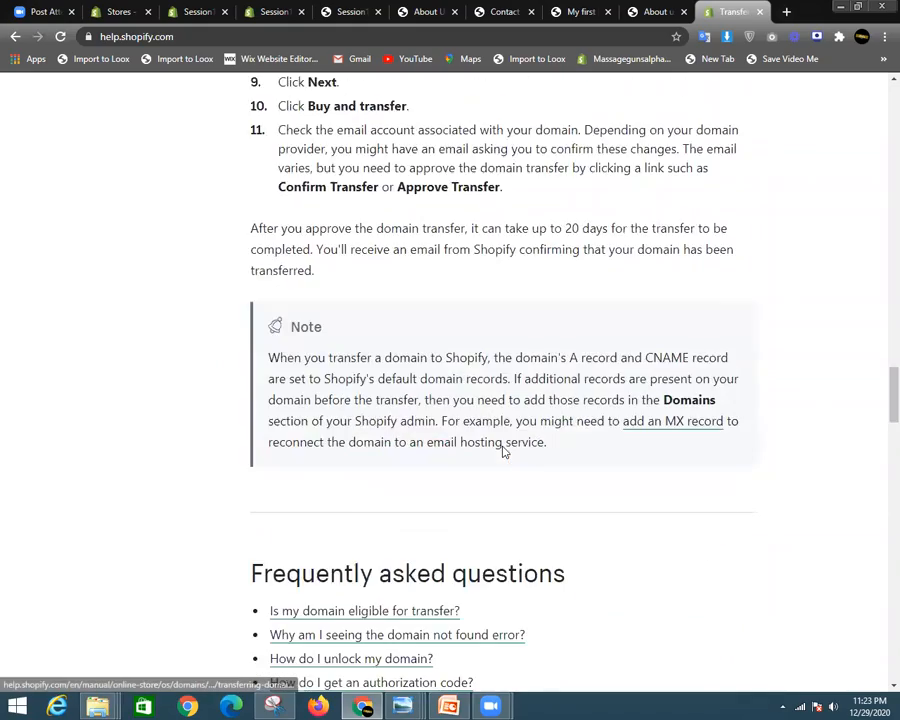
pyautogui.scroll(-7, 504, 452)
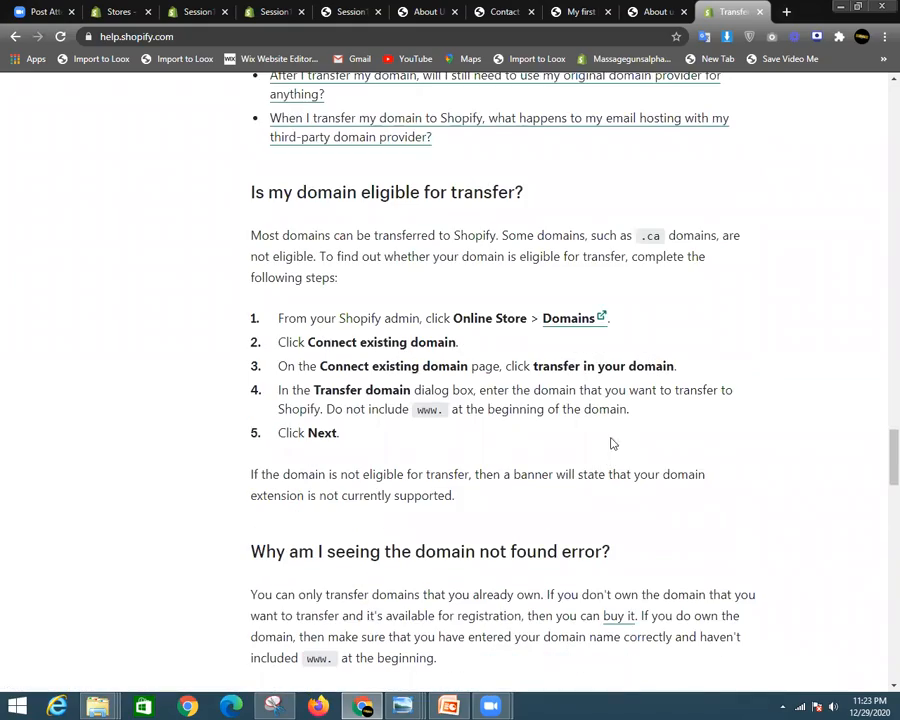
pyautogui.scroll(-4, 500, 500)
pyautogui.scroll(3, 520, 482)
pyautogui.scroll(-4, 537, 485)
pyautogui.scroll(-12, 537, 485)
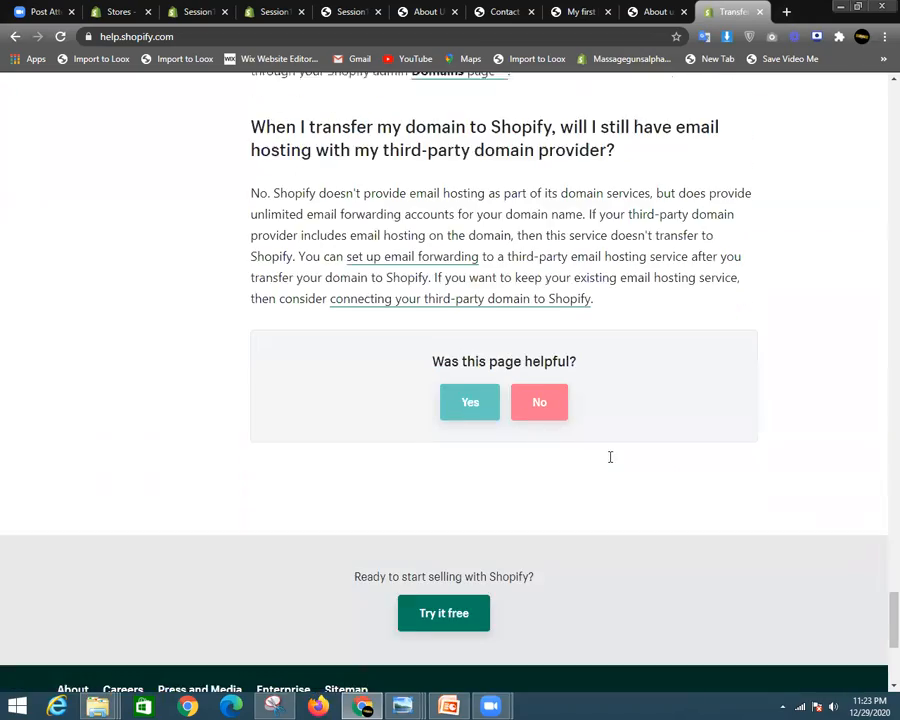
# - Scroll back up to the top of the article
pyautogui.scroll(13, 608, 462)
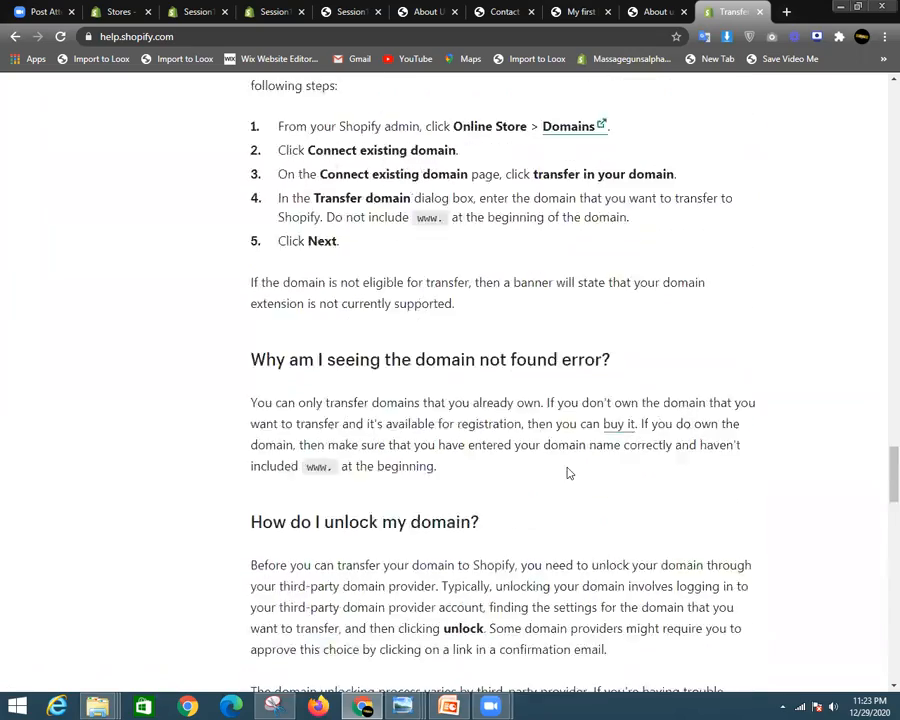
pyautogui.scroll(3, 568, 473)
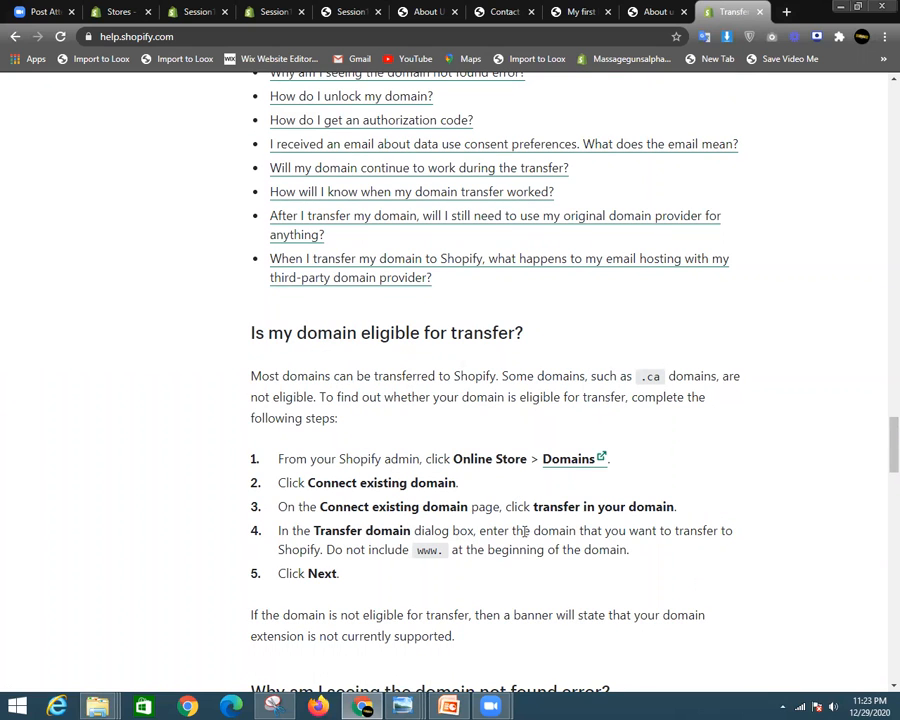
pyautogui.scroll(6, 556, 510)
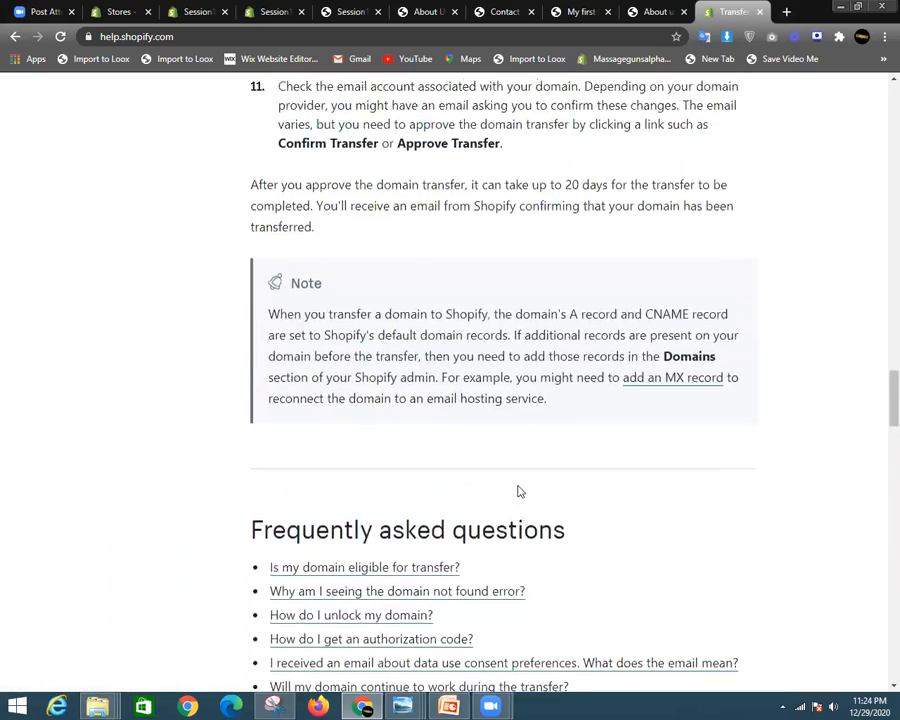
pyautogui.scroll(3, 461, 300)
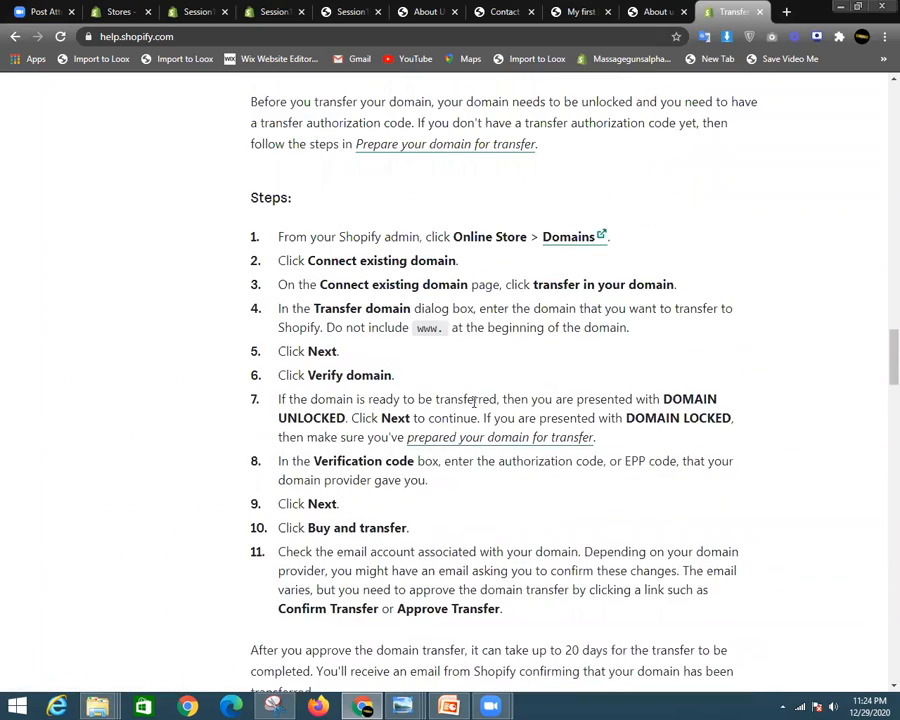
pyautogui.scroll(5, 466, 500)
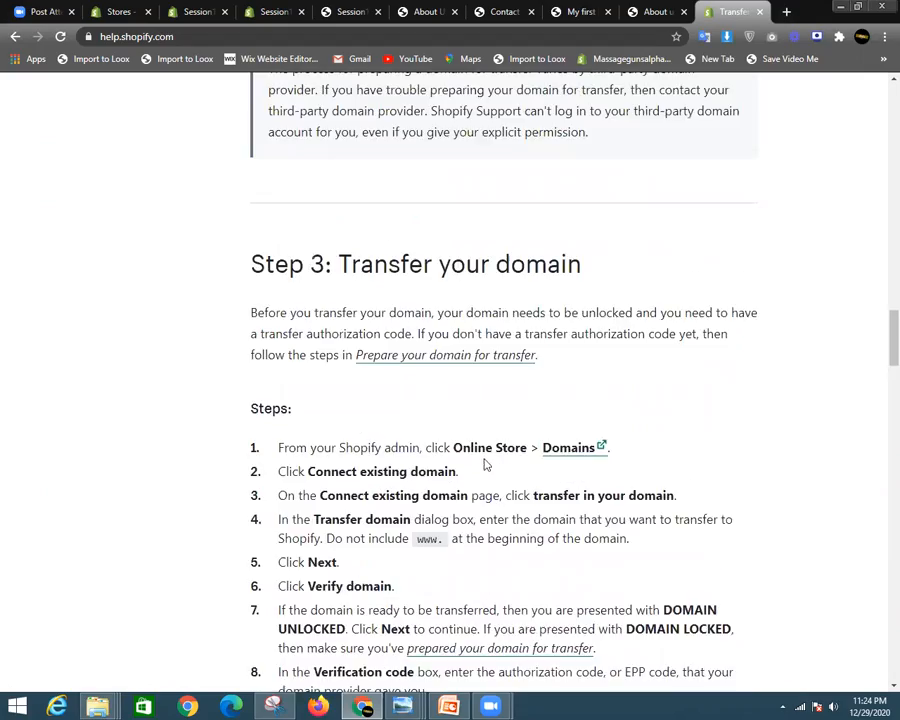
pyautogui.scroll(-1, 510, 460)
pyautogui.scroll(15, 517, 470)
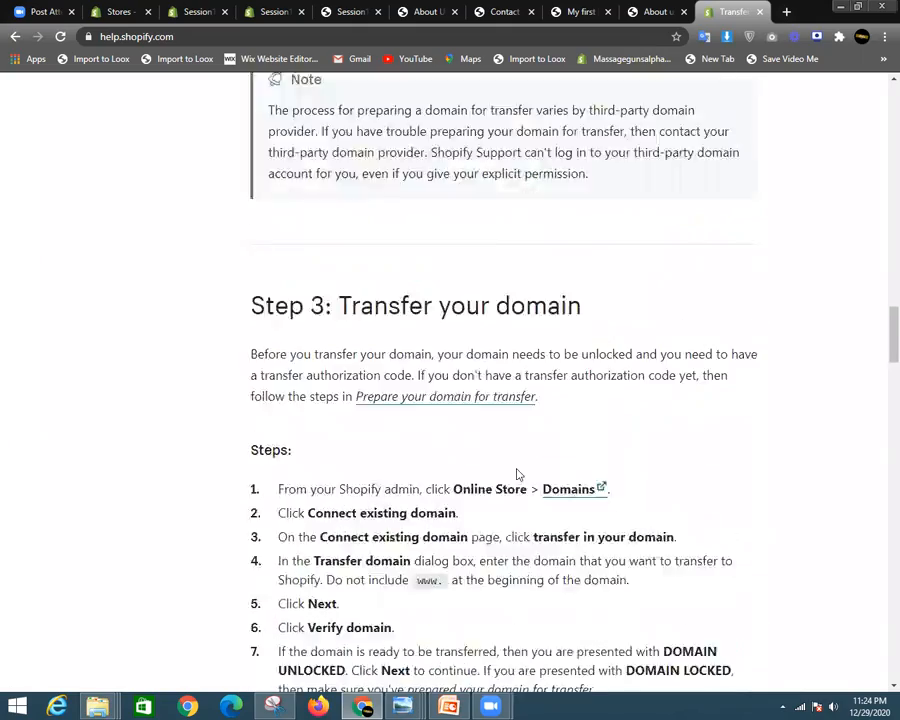
pyautogui.scroll(5, 516, 468)
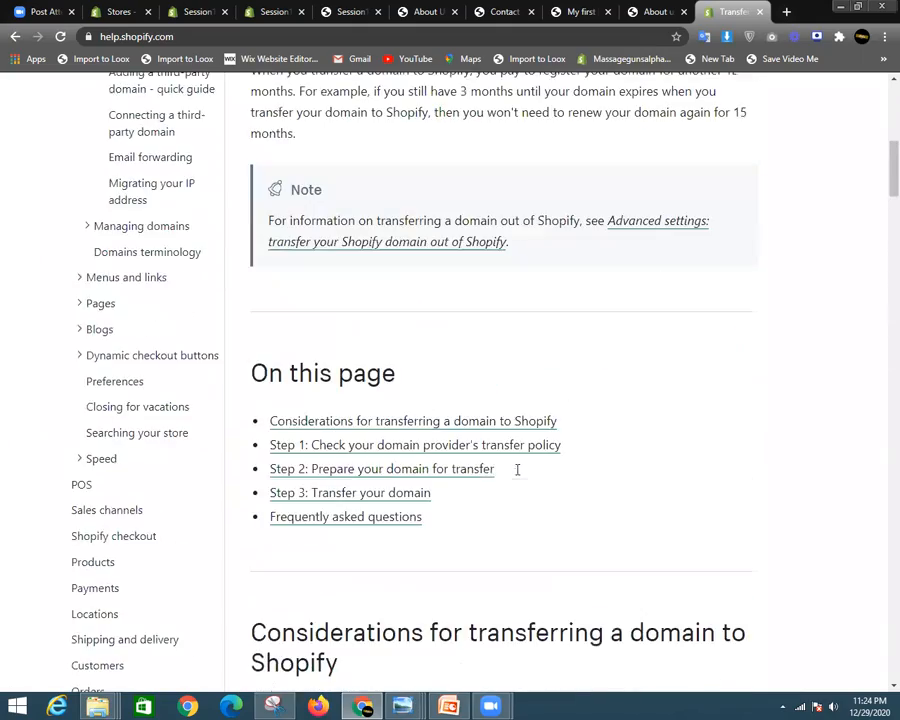
pyautogui.scroll(7, 430, 458)
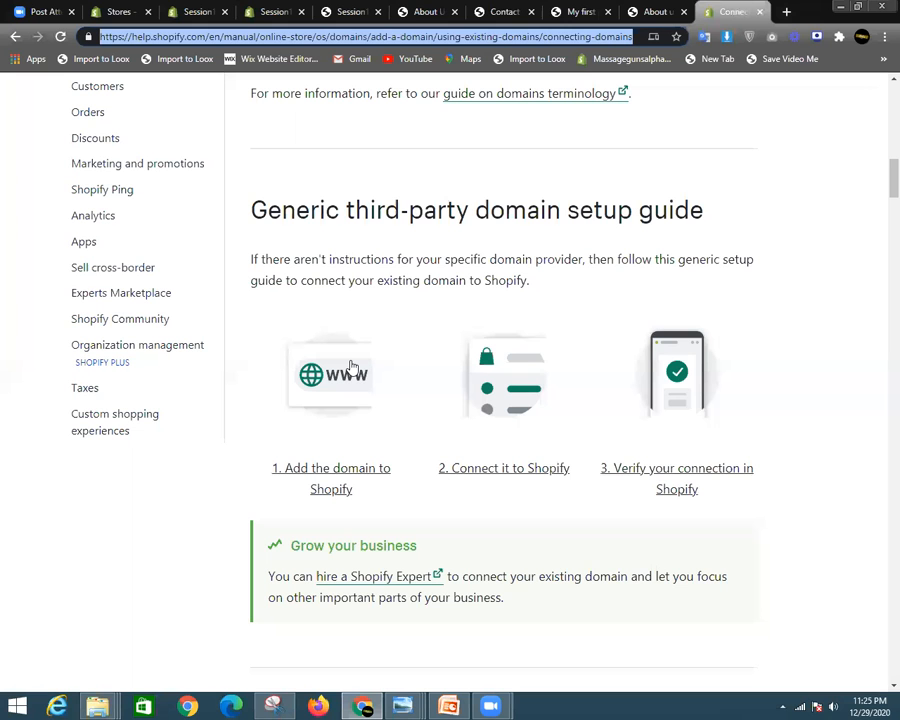
pyautogui.scroll(7, 660, 346)
pyautogui.moveTo(892, 143); pyautogui.dragTo(879, 221)
pyautogui.scroll(-15, 650, 366)
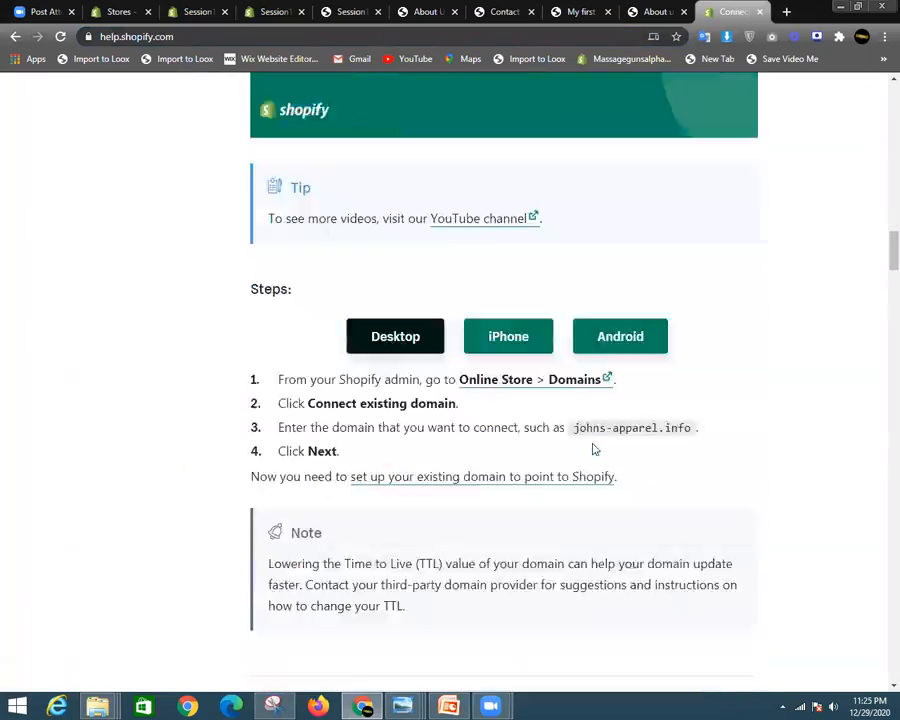
pyautogui.scroll(-8, 576, 458)
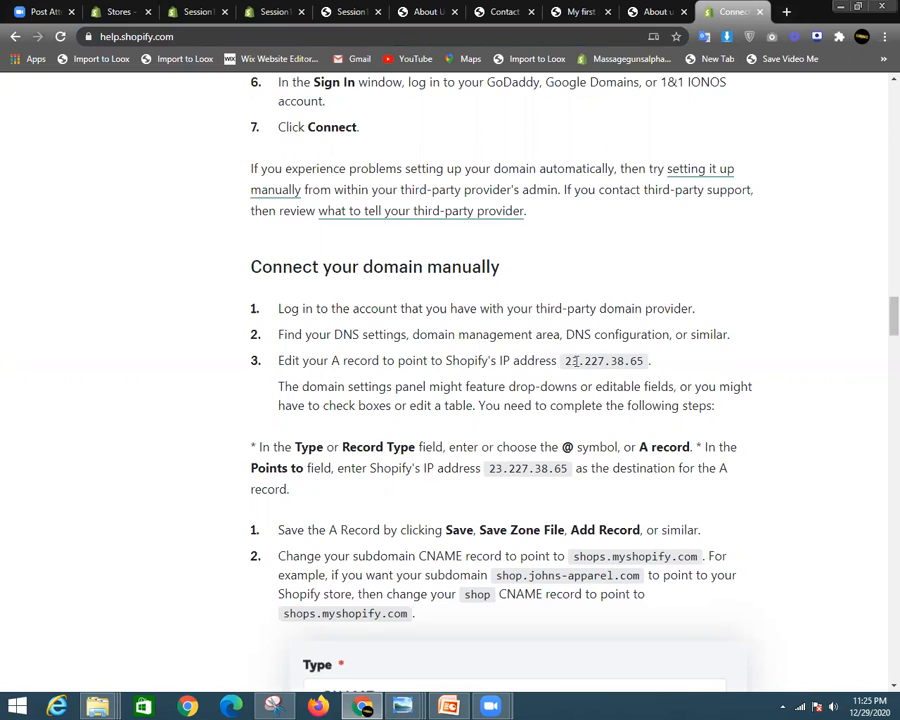
pyautogui.moveTo(559, 360); pyautogui.dragTo(655, 366)
pyautogui.click(655, 366)
pyautogui.moveTo(567, 365); pyautogui.dragTo(641, 358)
pyautogui.click(659, 357)
pyautogui.moveTo(340, 365); pyautogui.dragTo(605, 367)
pyautogui.click(431, 363)
pyautogui.moveTo(345, 445); pyautogui.dragTo(378, 447)
pyautogui.moveTo(562, 446); pyautogui.dragTo(572, 447)
pyautogui.scroll(-1, 620, 460)
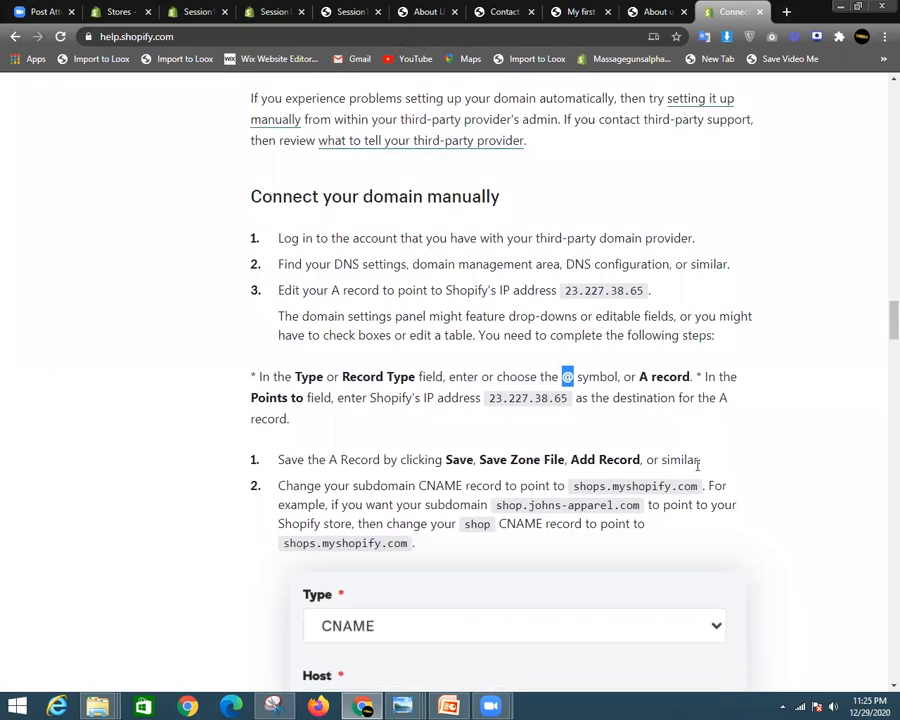
pyautogui.moveTo(416, 484); pyautogui.dragTo(444, 485)
pyautogui.scroll(-4, 644, 442)
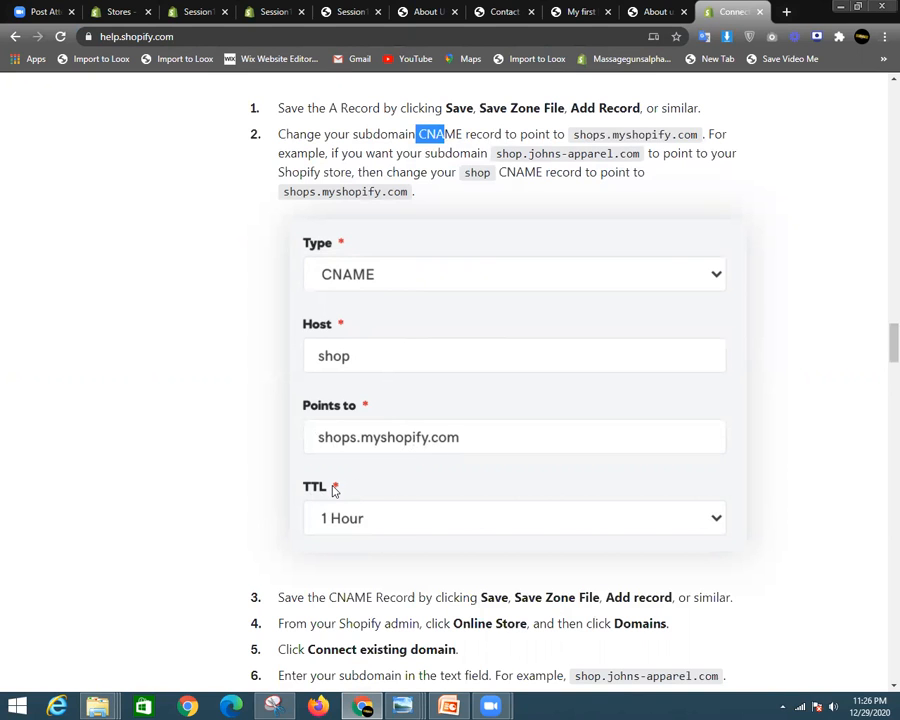
pyautogui.scroll(-5, 350, 475)
pyautogui.scroll(-4, 457, 470)
pyautogui.scroll(8, 458, 472)
pyautogui.scroll(5, 460, 472)
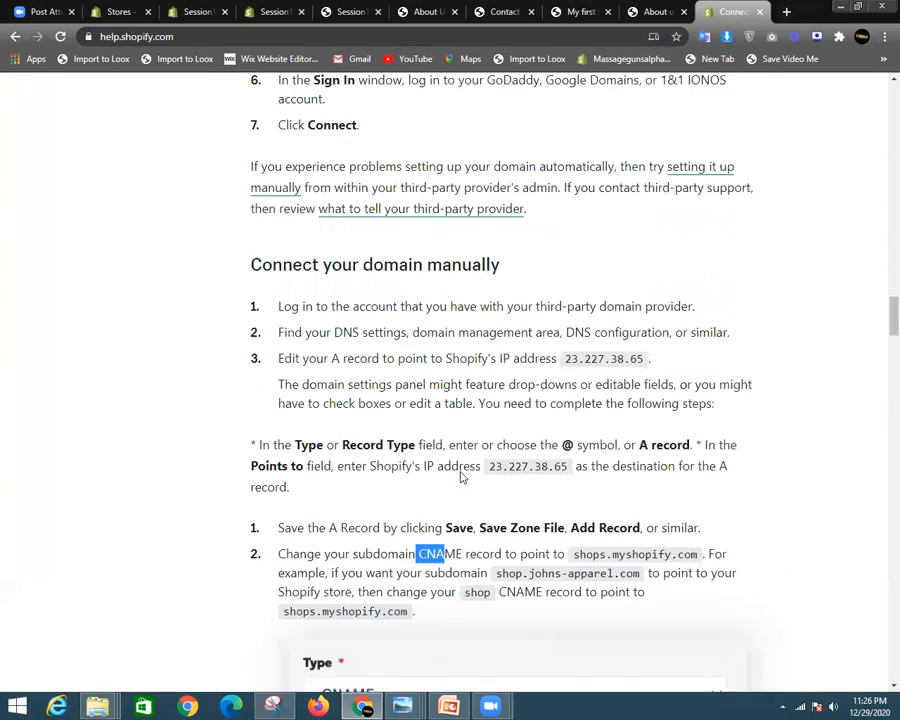
pyautogui.scroll(4, 460, 470)
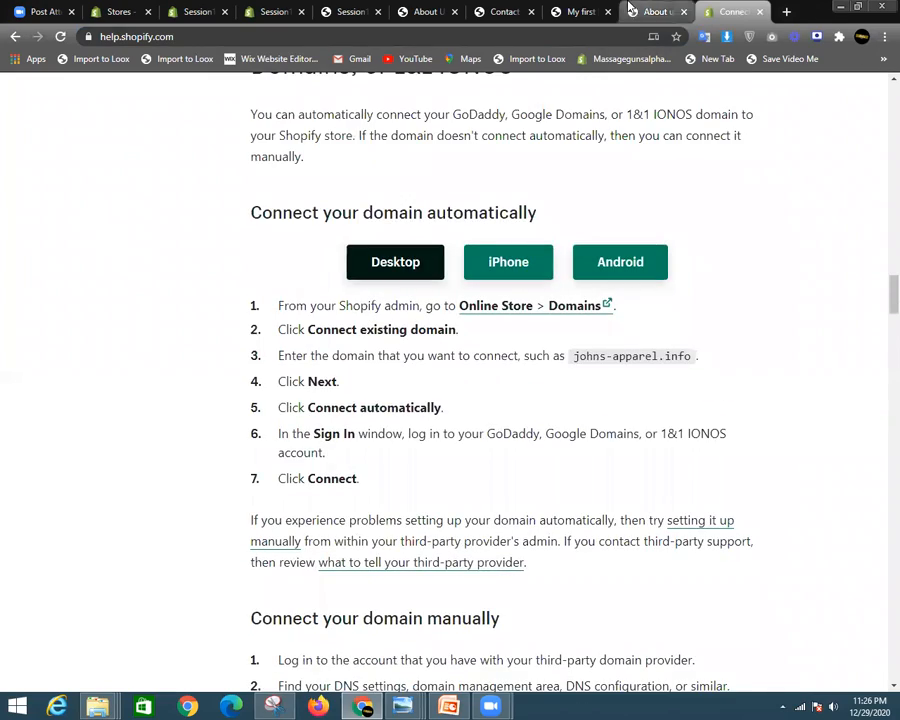
pyautogui.click(430, 11)
# - Start connecting YoMASKZ.com as an existing domain, then abandon it and return to Domains
pyautogui.click(278, 11)
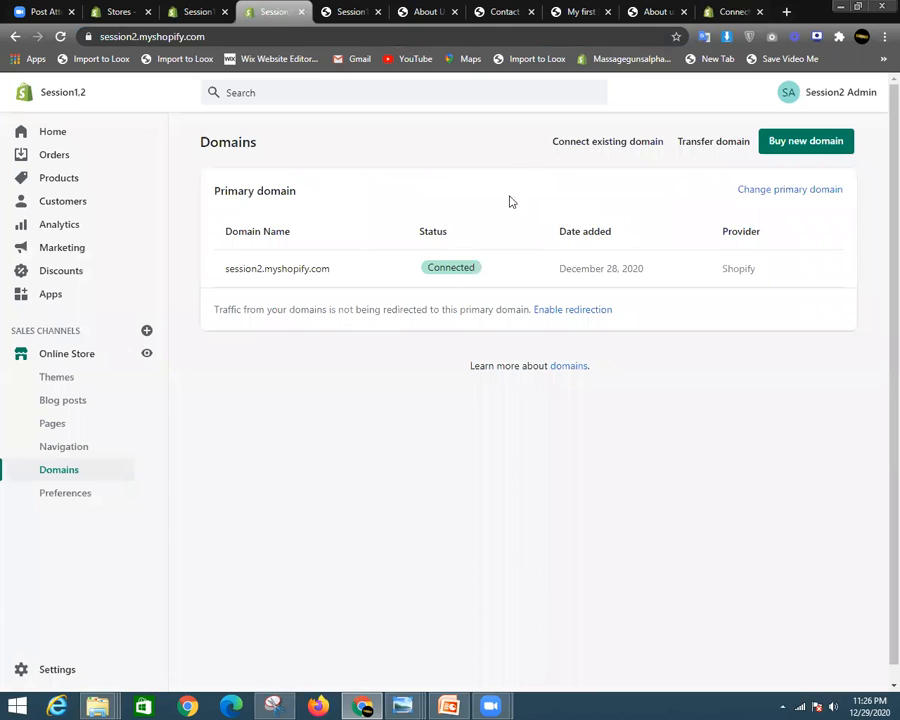
pyautogui.click(571, 149)
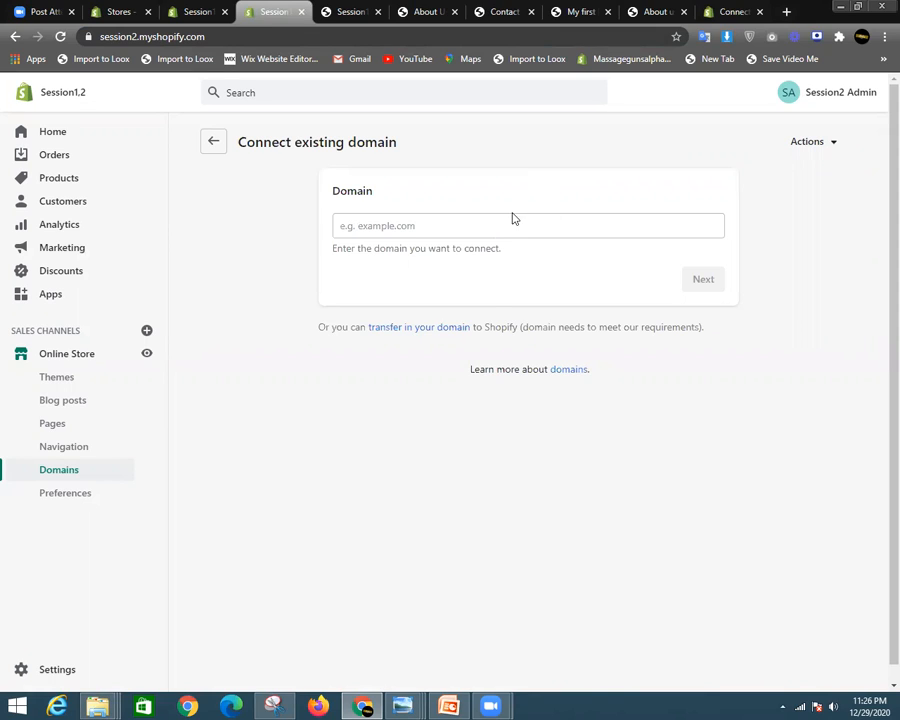
pyautogui.click(512, 216)
pyautogui.click(464, 250)
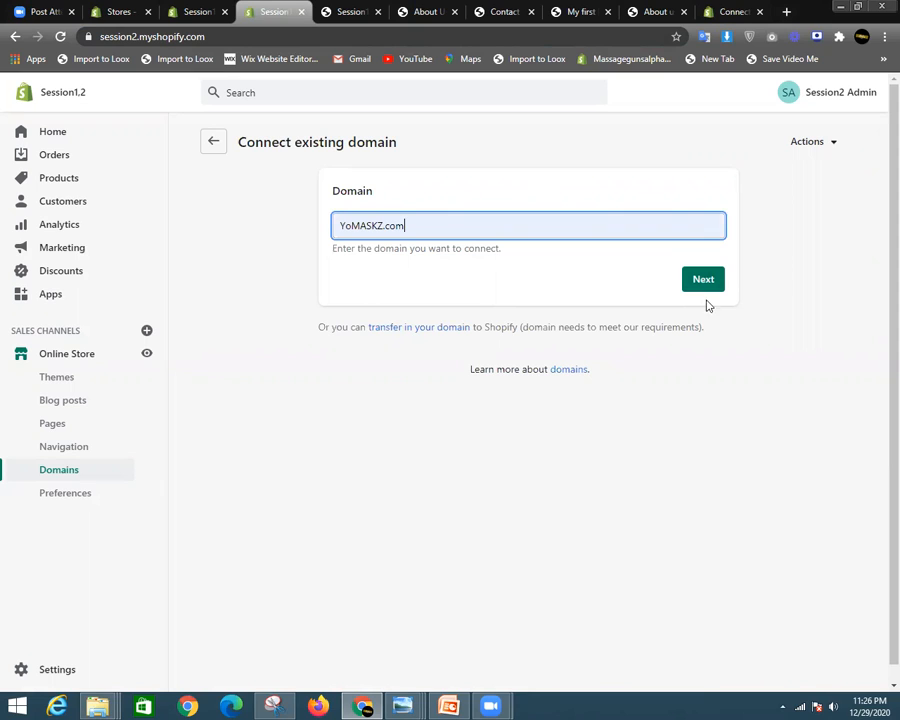
pyautogui.moveTo(535, 221); pyautogui.dragTo(323, 250)
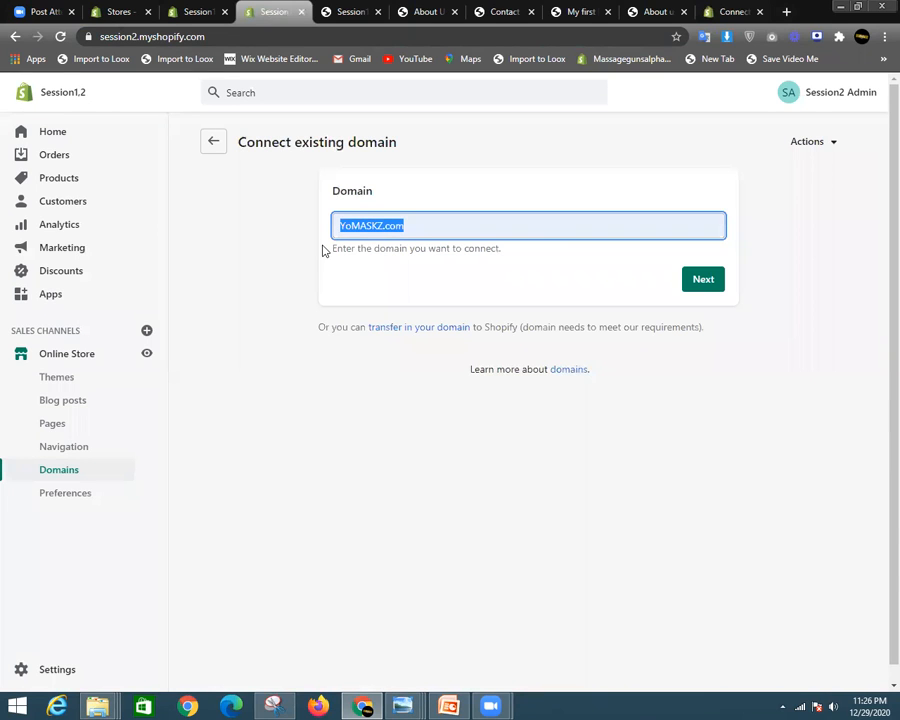
pyautogui.click(215, 143)
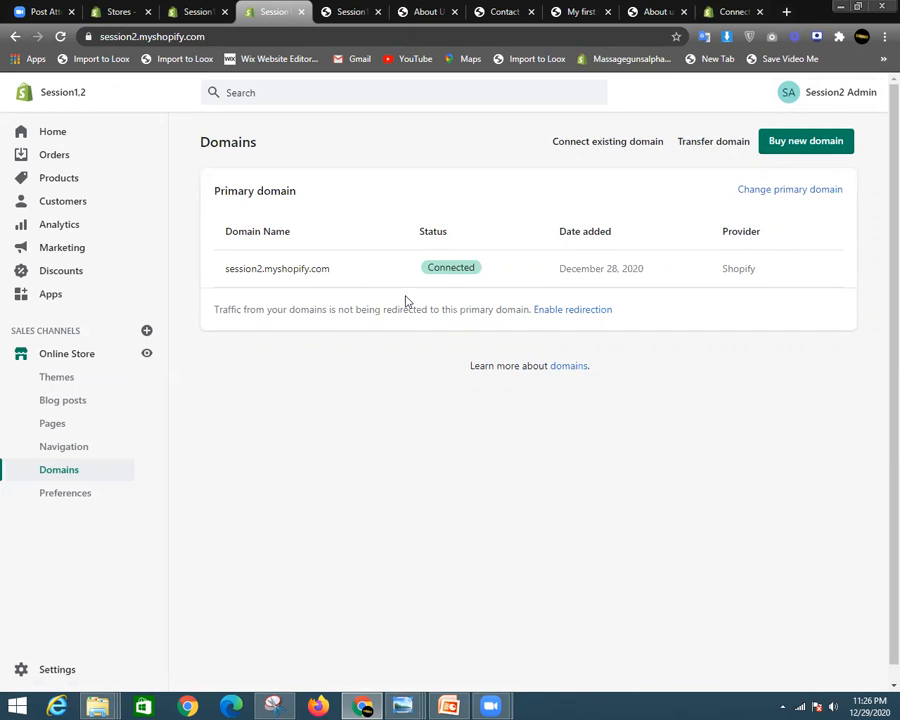
# - In Preferences, type the homepage title 'Session 2 | Fitness Accessories | Premium quality products'
pyautogui.click(62, 500)
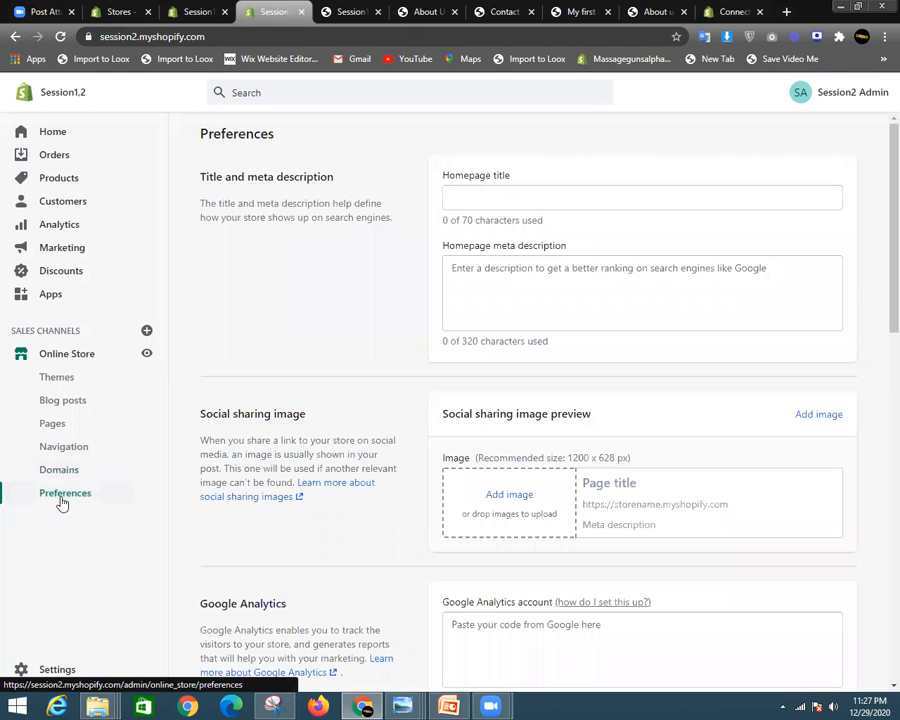
pyautogui.click(538, 191)
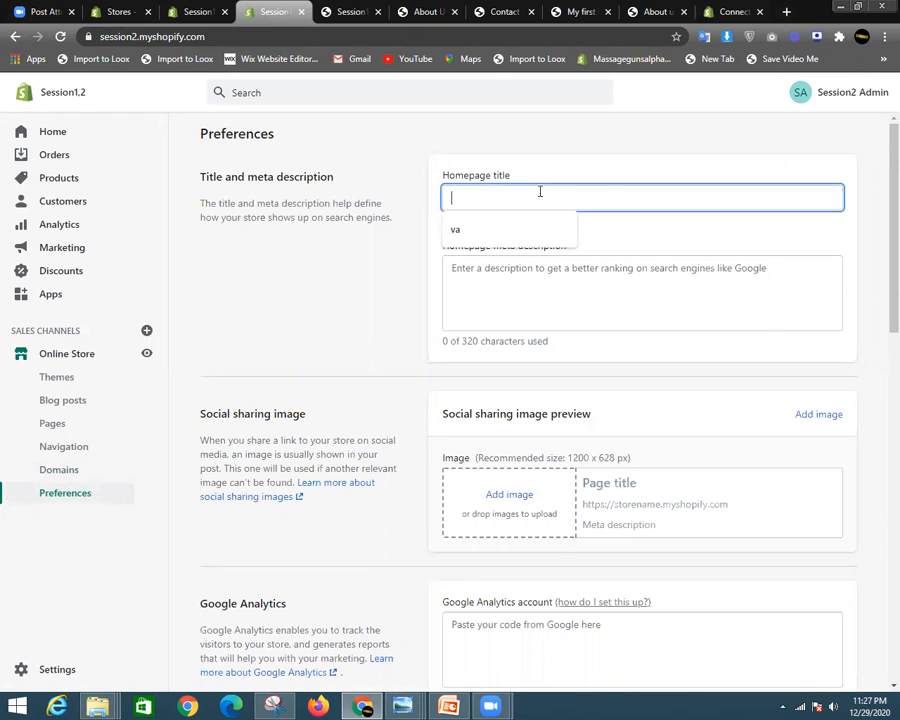
pyautogui.click(577, 181)
pyautogui.scroll(-4, 876, 320)
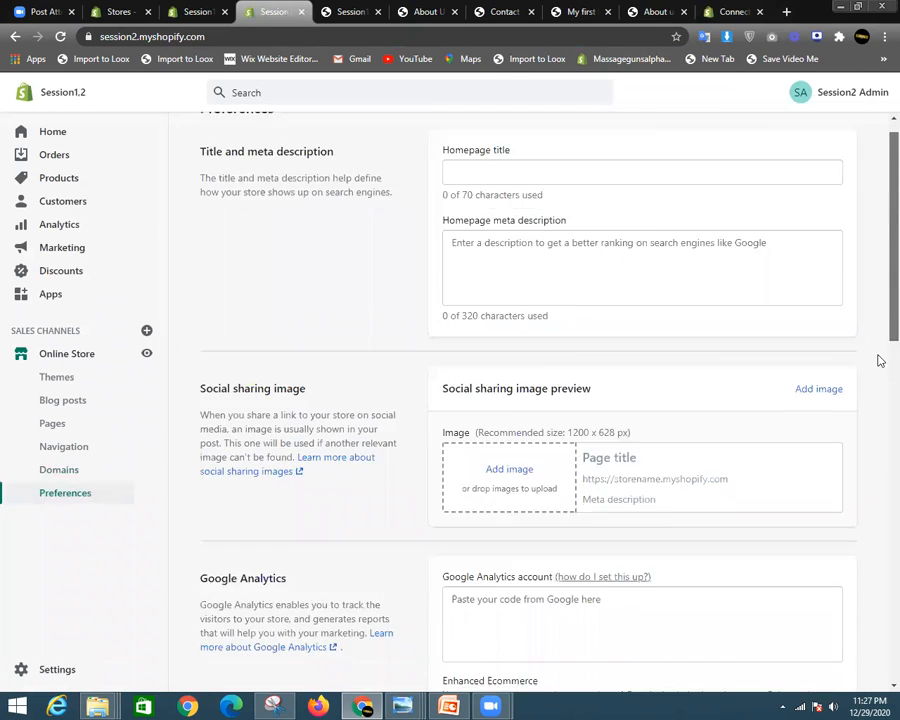
pyautogui.scroll(4, 874, 292)
pyautogui.scroll(-1, 440, 300)
pyautogui.scroll(1, 600, 300)
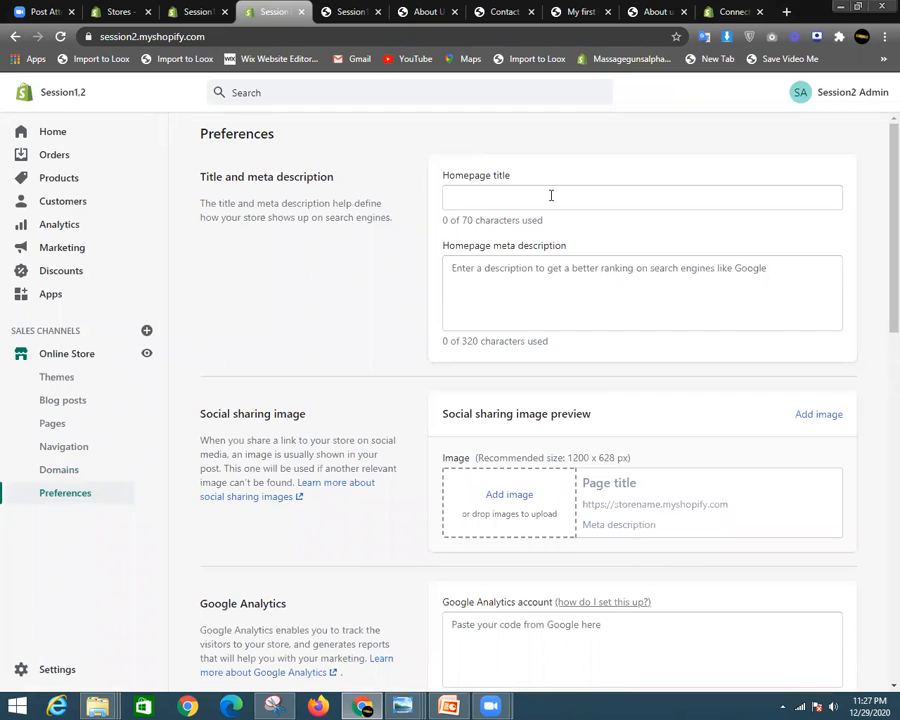
pyautogui.click(487, 200)
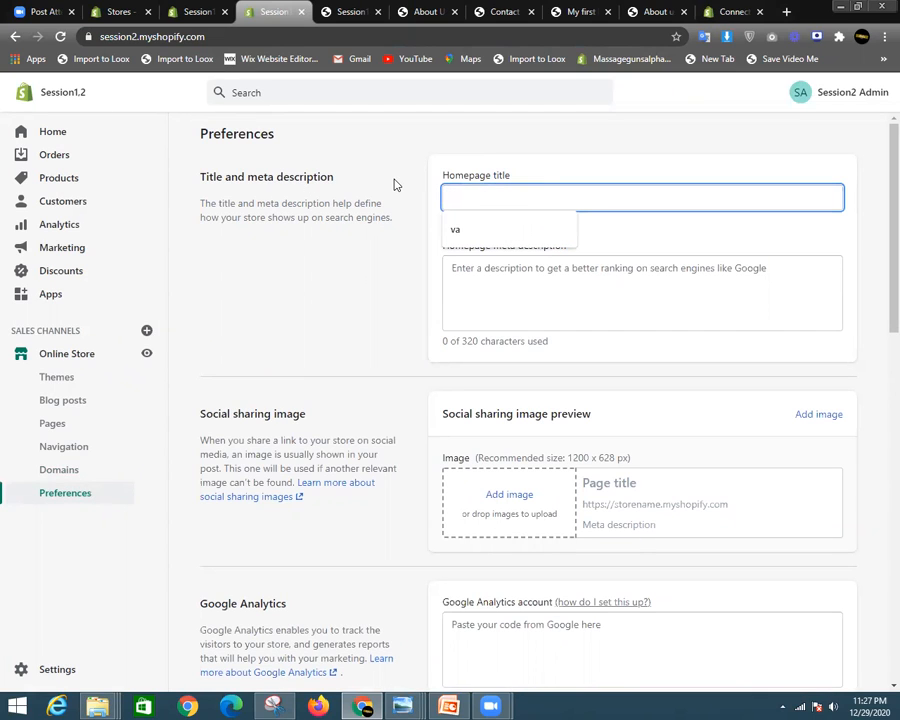
pyautogui.write('Session 2')
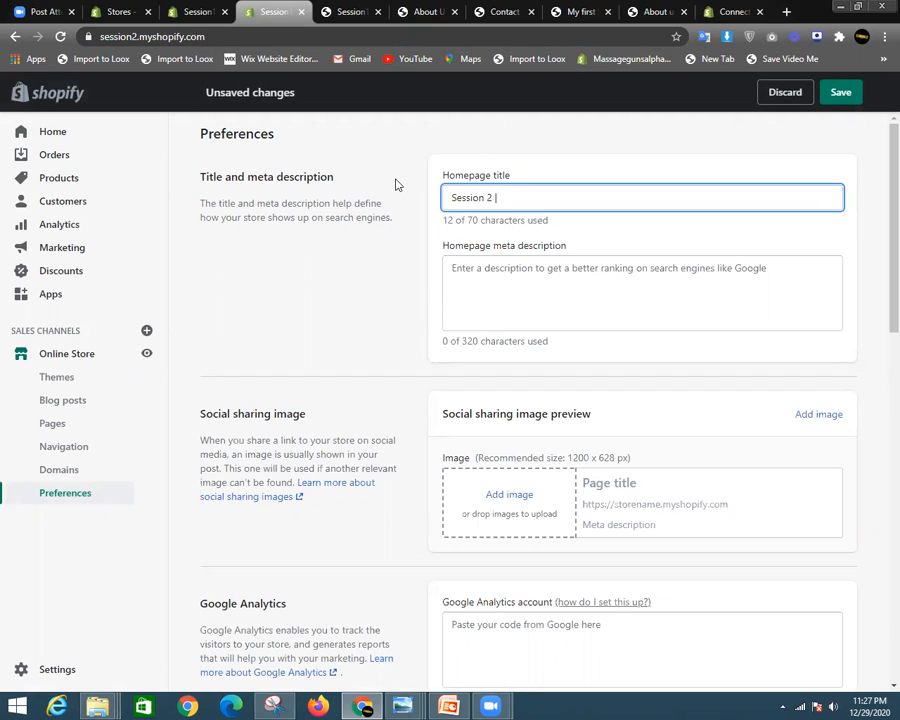
pyautogui.write('| Fitness Accessories | Premium quality ')
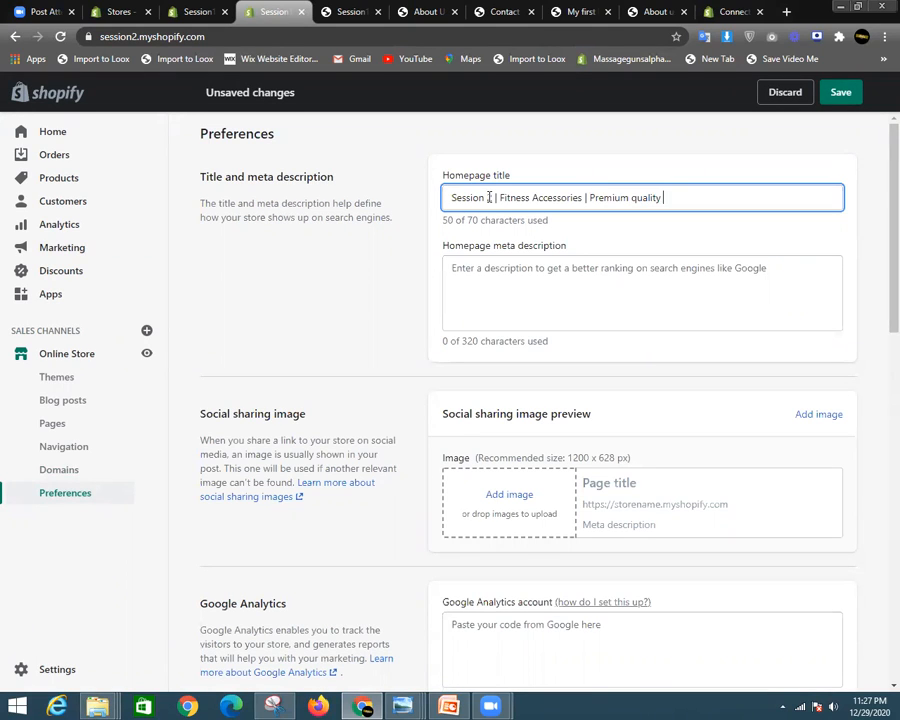
pyautogui.write('products')
# - Type 'We deals with trending and top rated products for fitness.' as the homepage meta description
pyautogui.click(568, 288)
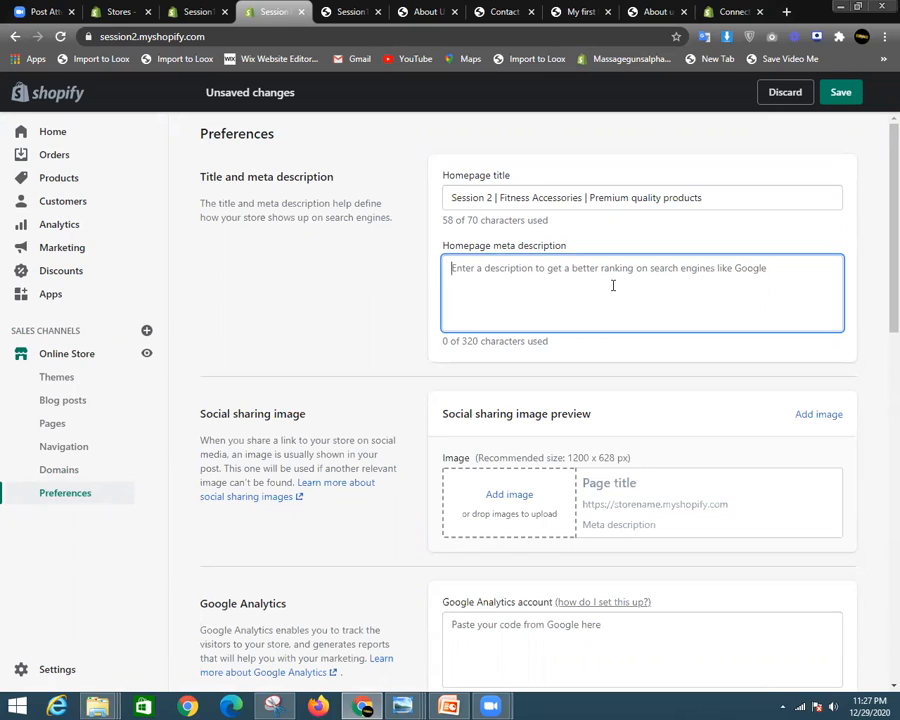
pyautogui.write('We deals')
pyautogui.press('BackSpace')
pyautogui.press('BackSpace')
pyautogui.write('wi')
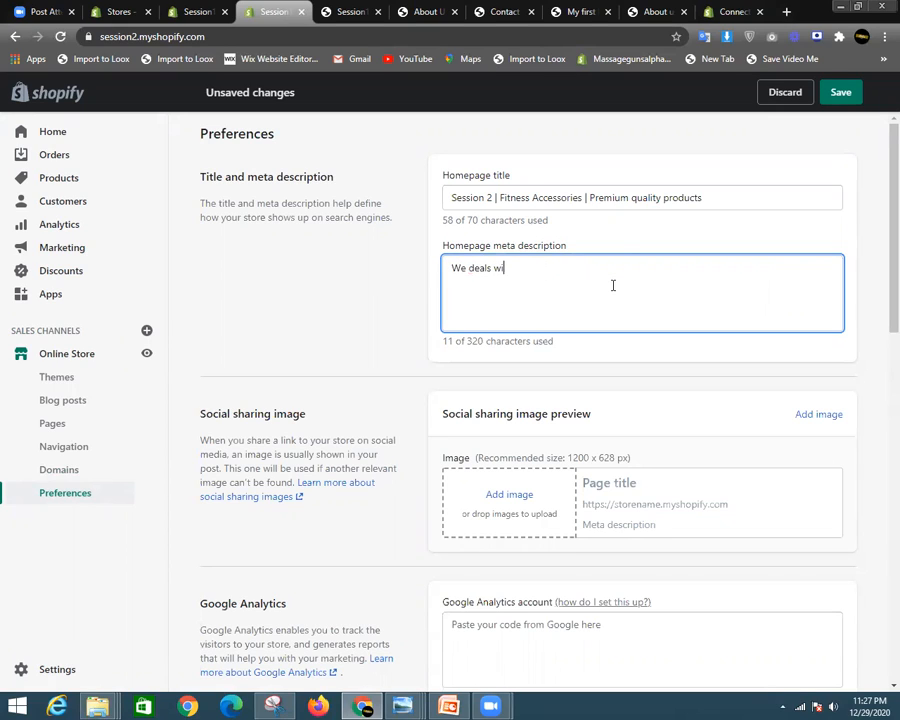
pyautogui.write('th prem')
pyautogui.press('BackSpace')
pyautogui.write('trending and top rat')
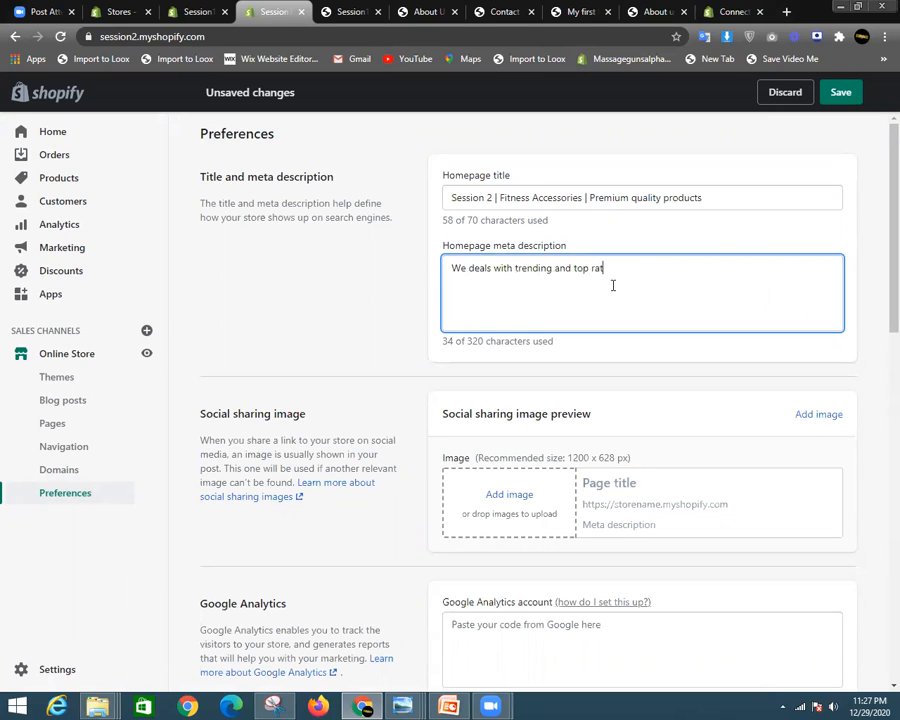
pyautogui.write('ed products for fitness.')
pyautogui.scroll(-3, 586, 430)
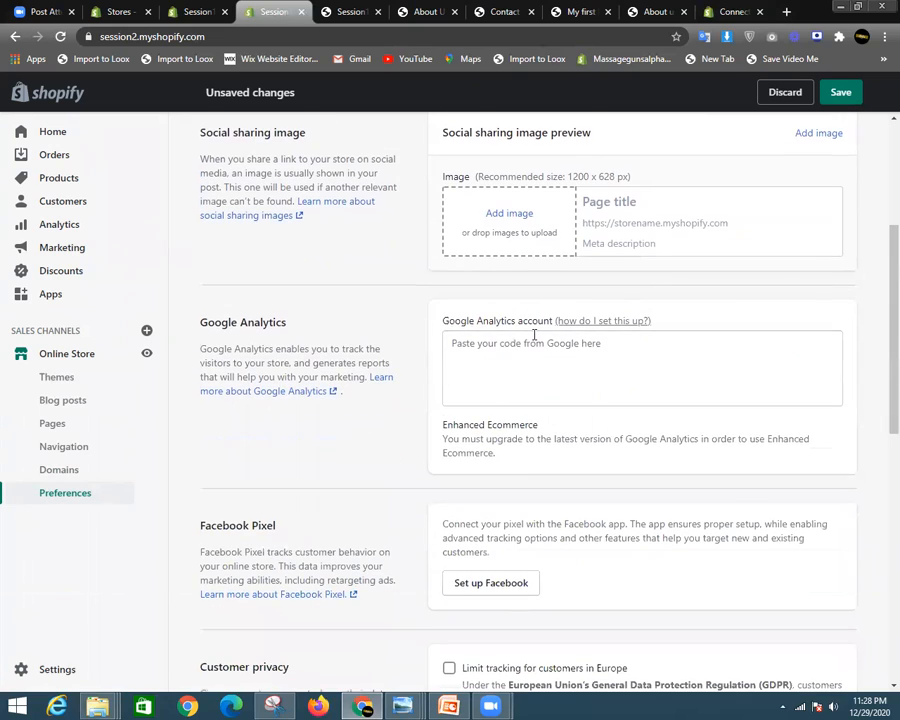
pyautogui.scroll(3, 632, 317)
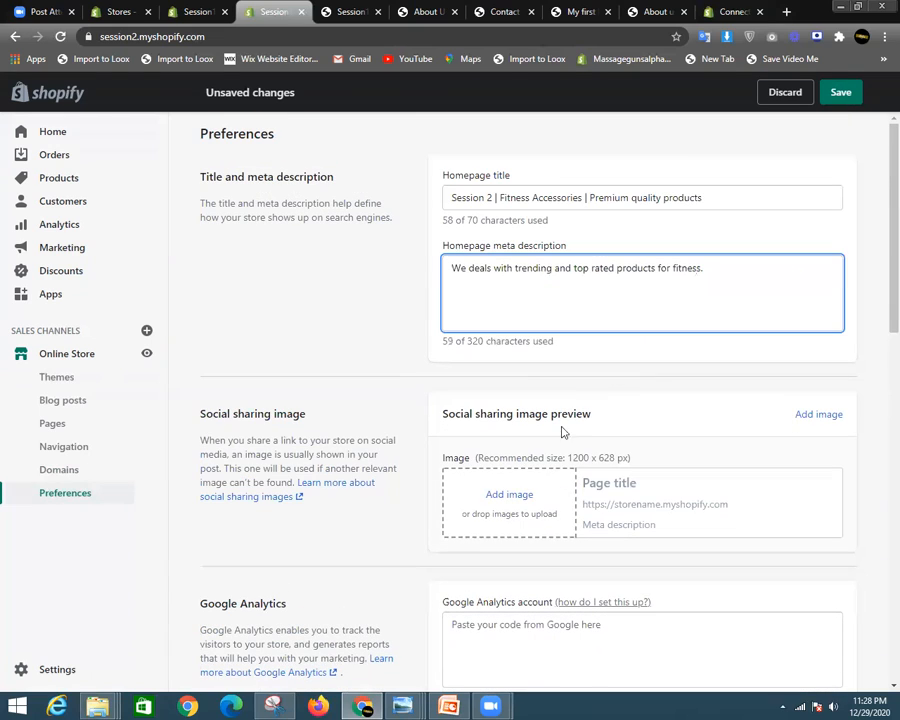
# - Upload Untitled design (67), the black beaded bracelet picture, as the social sharing image
pyautogui.click(504, 496)
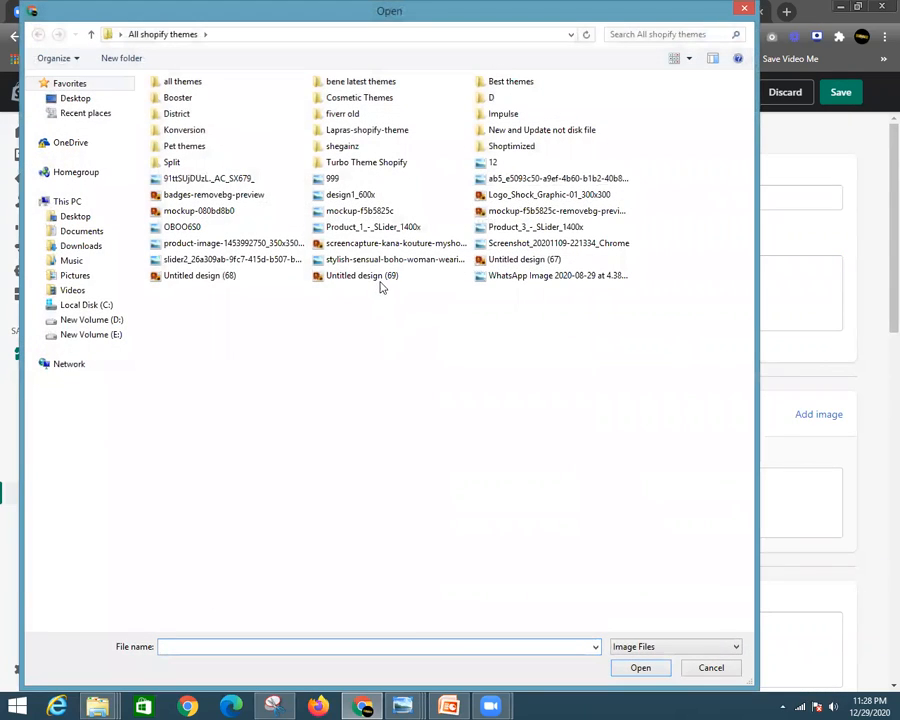
pyautogui.click(524, 259)
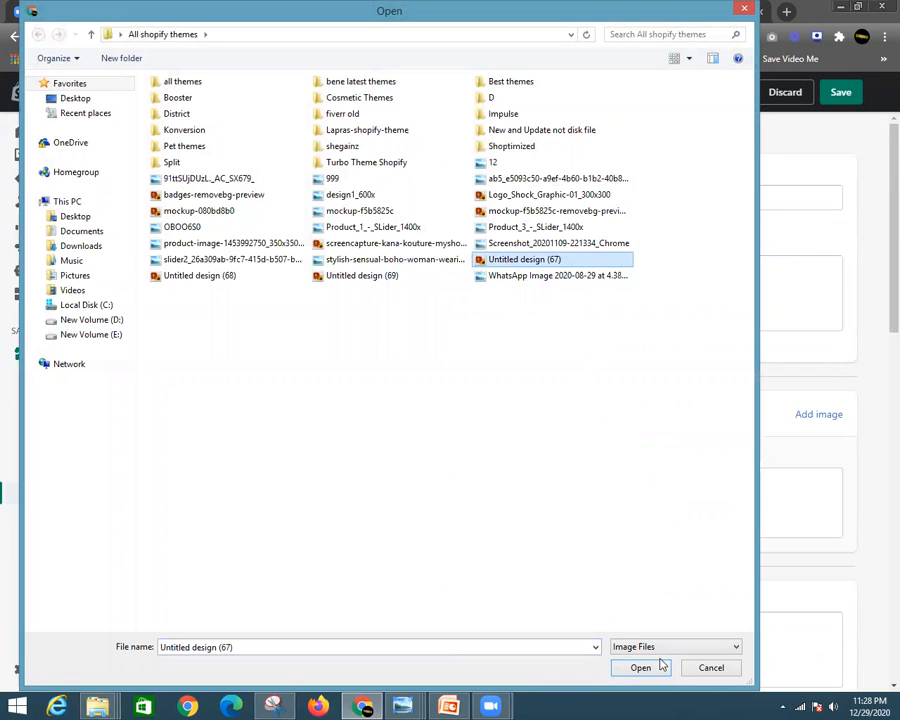
pyautogui.click(660, 665)
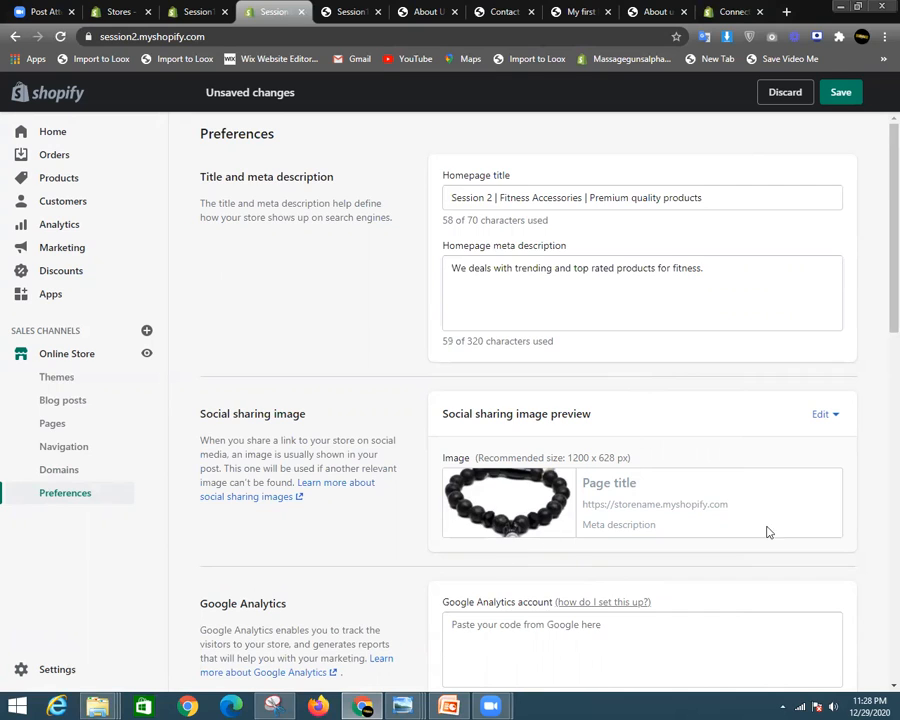
pyautogui.scroll(-3, 514, 446)
pyautogui.moveTo(479, 274); pyautogui.dragTo(535, 278)
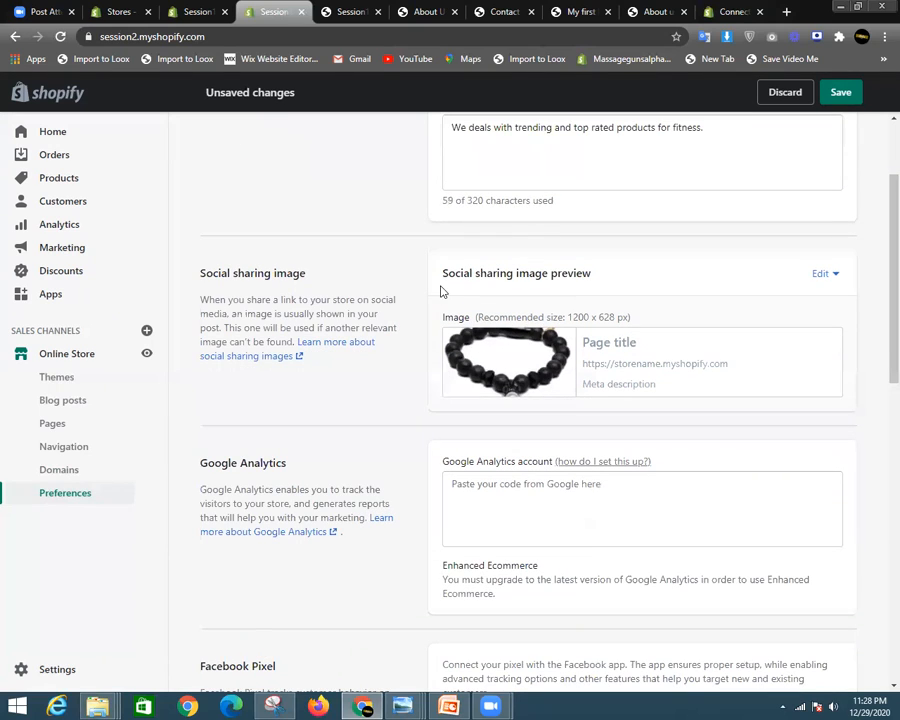
pyautogui.moveTo(446, 279); pyautogui.dragTo(567, 275)
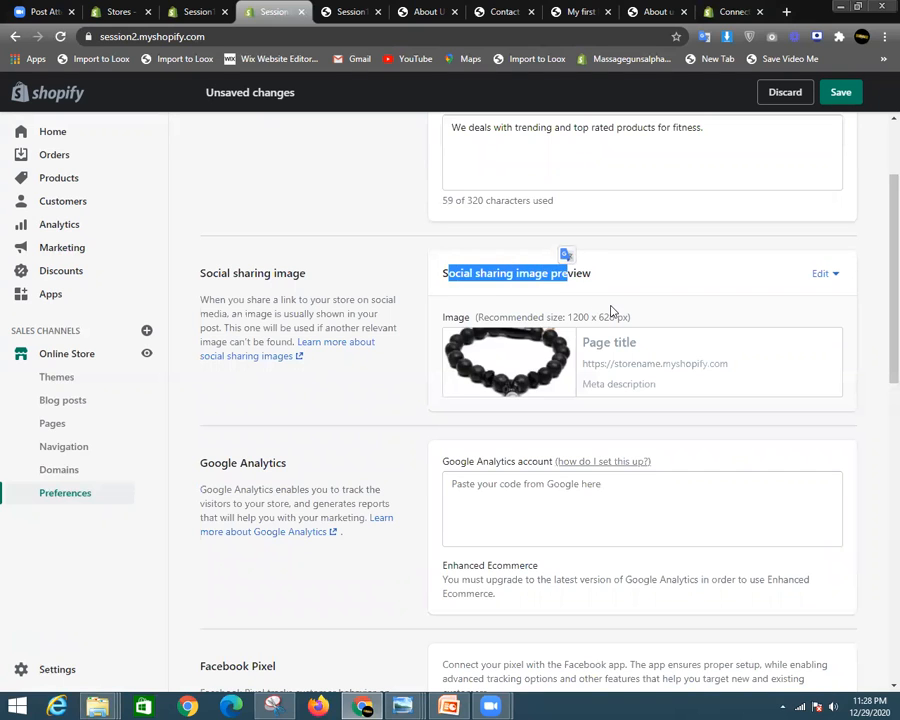
pyautogui.click(656, 381)
pyautogui.scroll(-4, 464, 270)
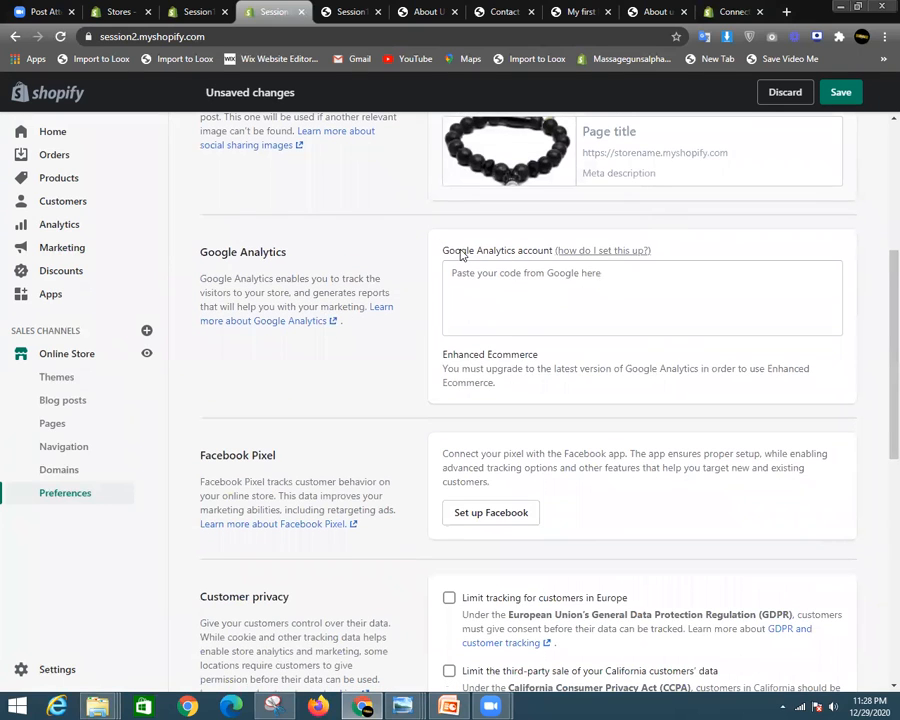
pyautogui.moveTo(441, 251); pyautogui.dragTo(498, 257)
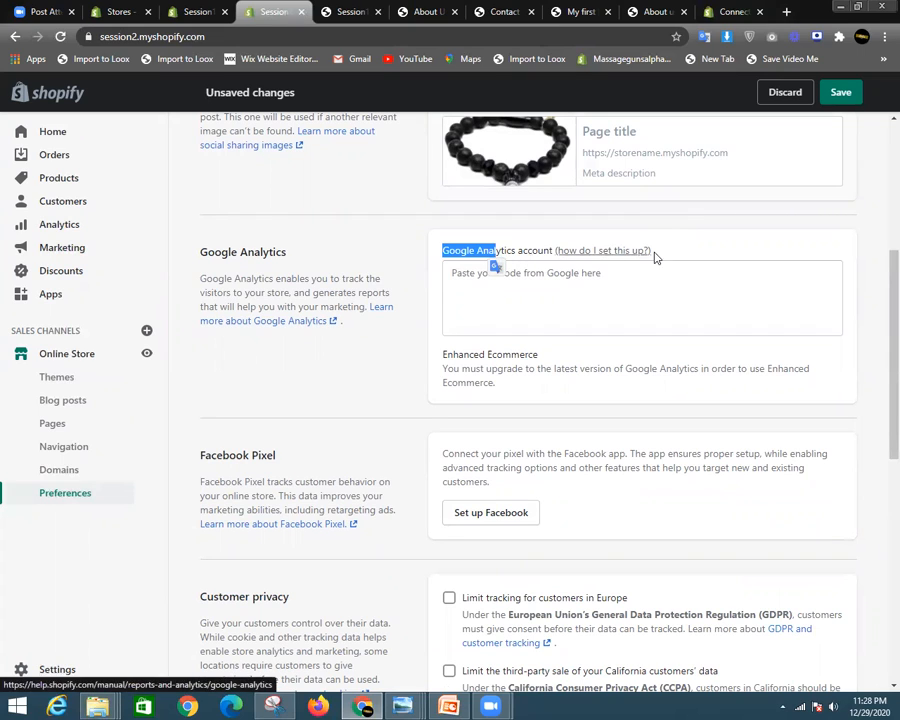
pyautogui.click(685, 237)
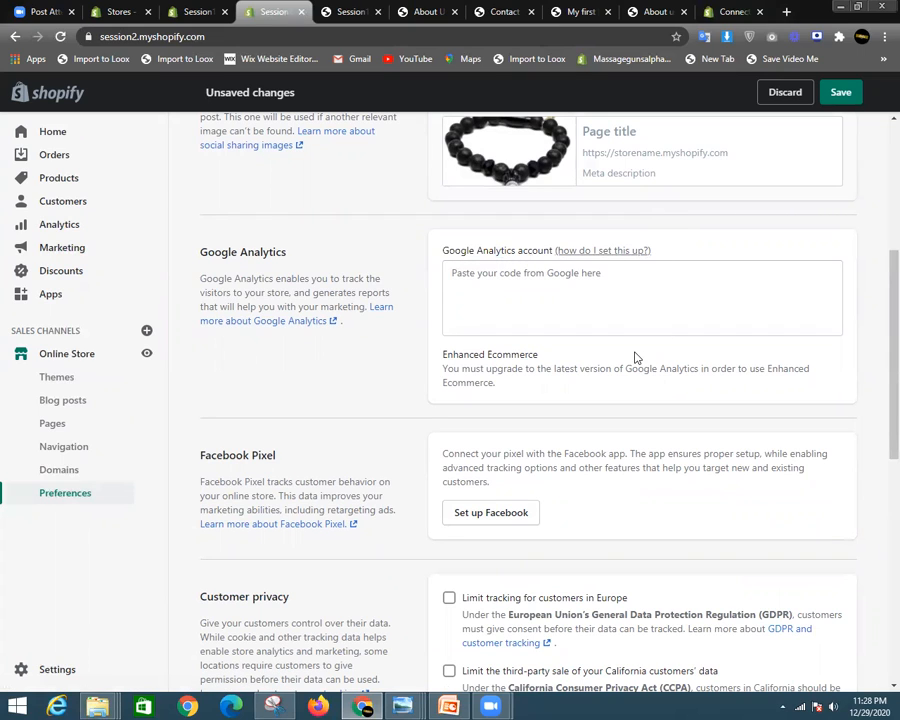
pyautogui.scroll(-3, 558, 392)
pyautogui.scroll(5, 423, 378)
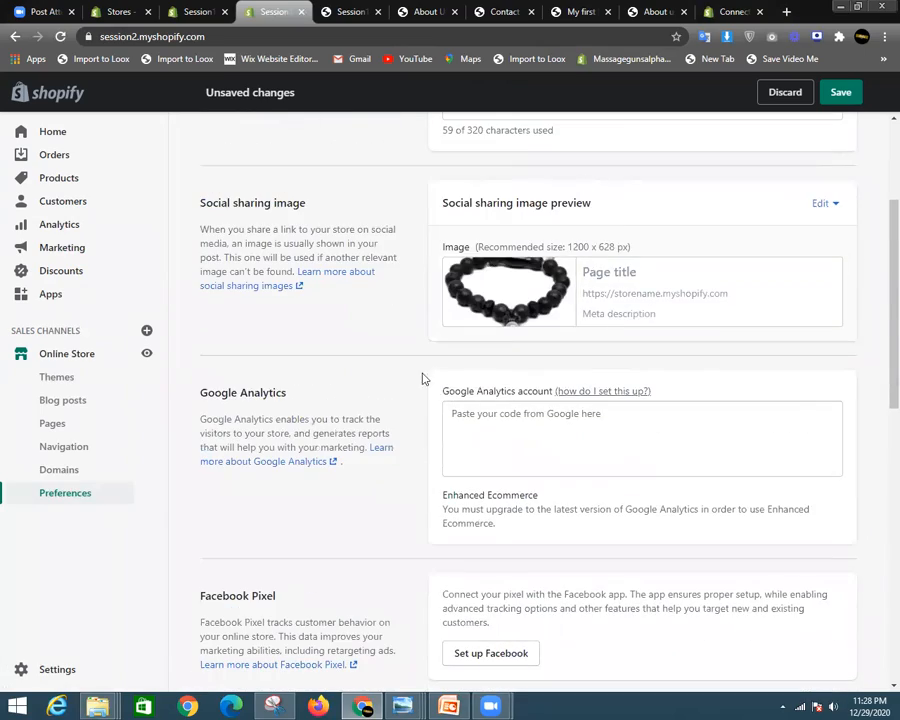
pyautogui.scroll(2, 558, 420)
pyautogui.scroll(-2, 584, 512)
pyautogui.scroll(-8, 560, 490)
pyautogui.scroll(4, 512, 428)
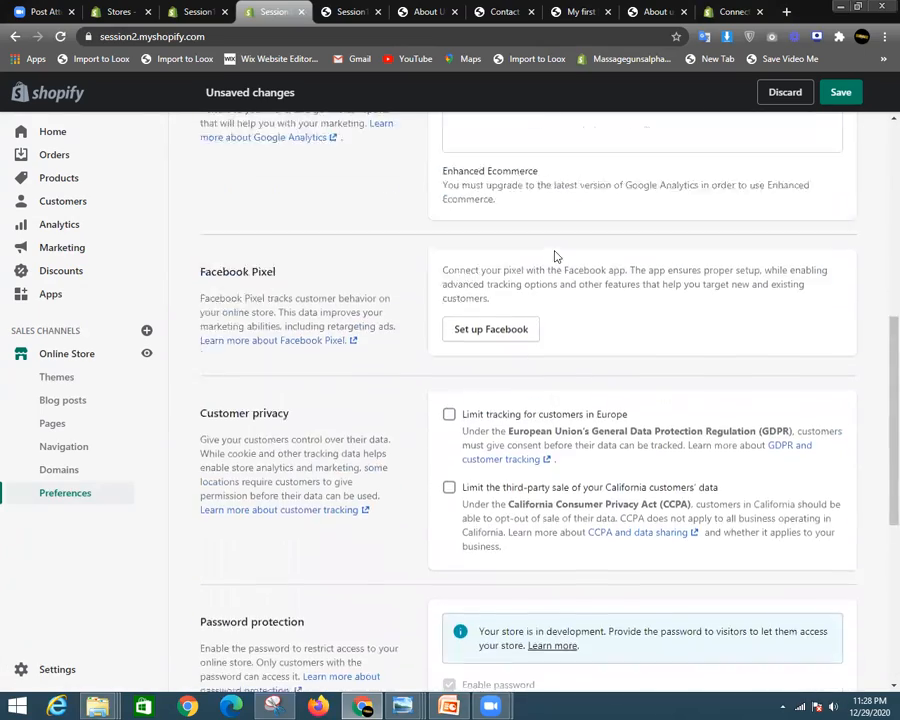
pyautogui.scroll(3, 556, 257)
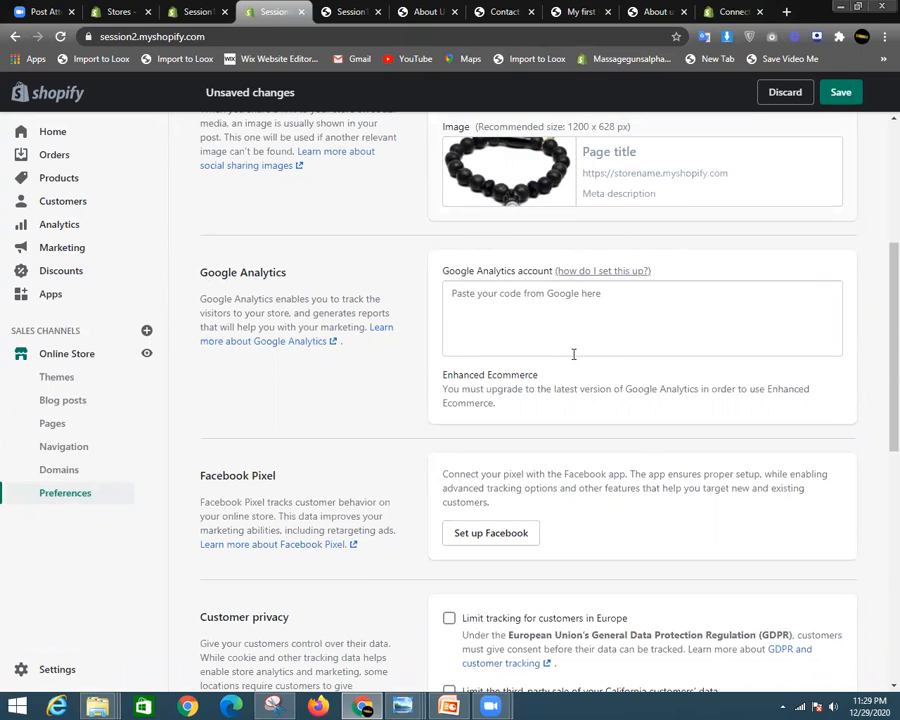
# - Save the Preferences and check the saved title, description and sharing image
pyautogui.scroll(4, 573, 354)
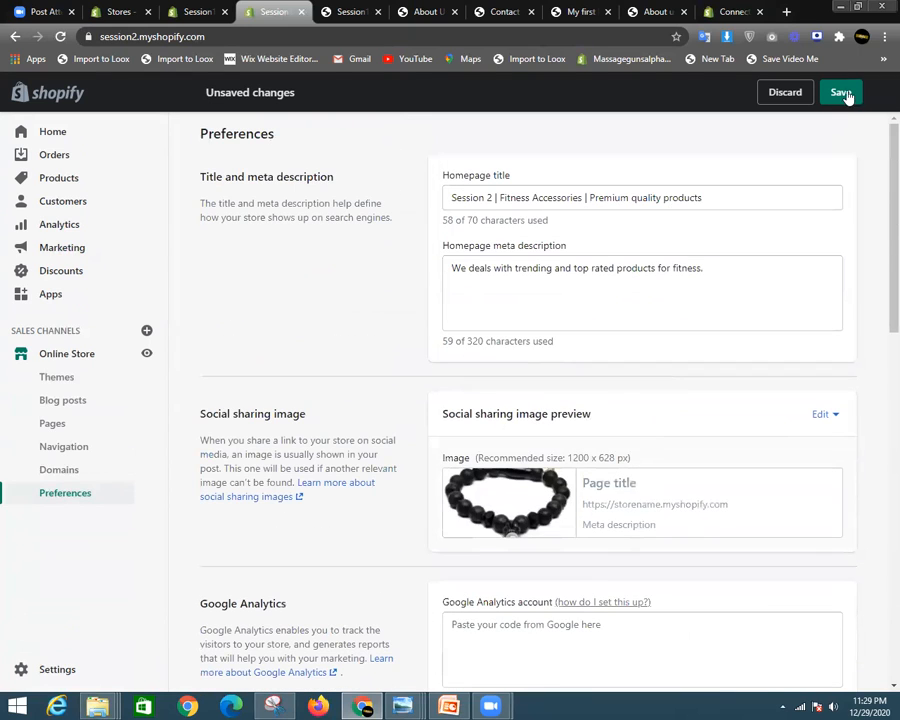
pyautogui.click(842, 93)
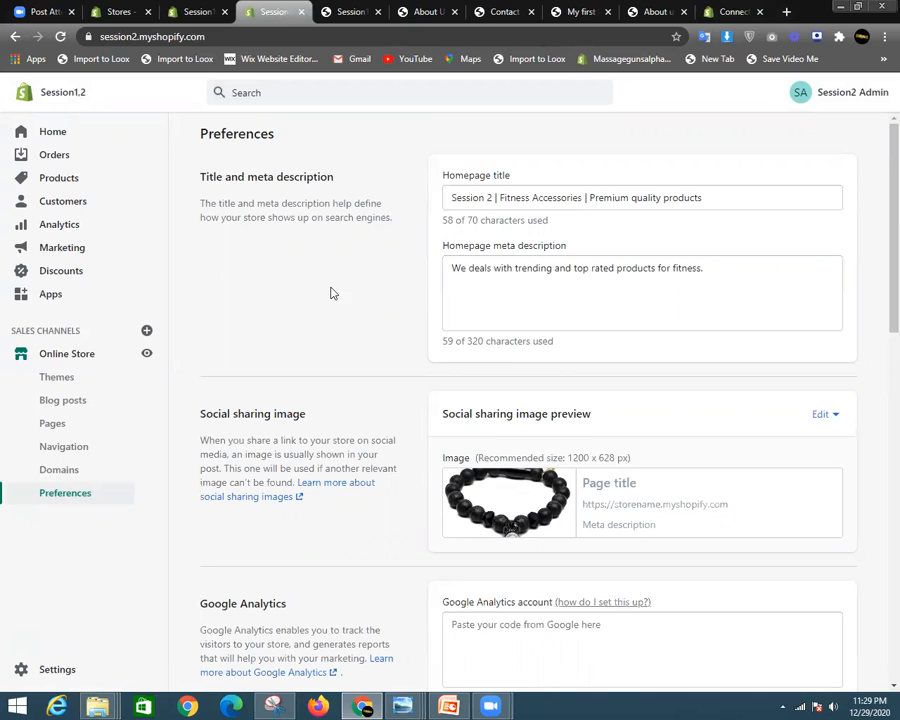
pyautogui.scroll(-3, 333, 293)
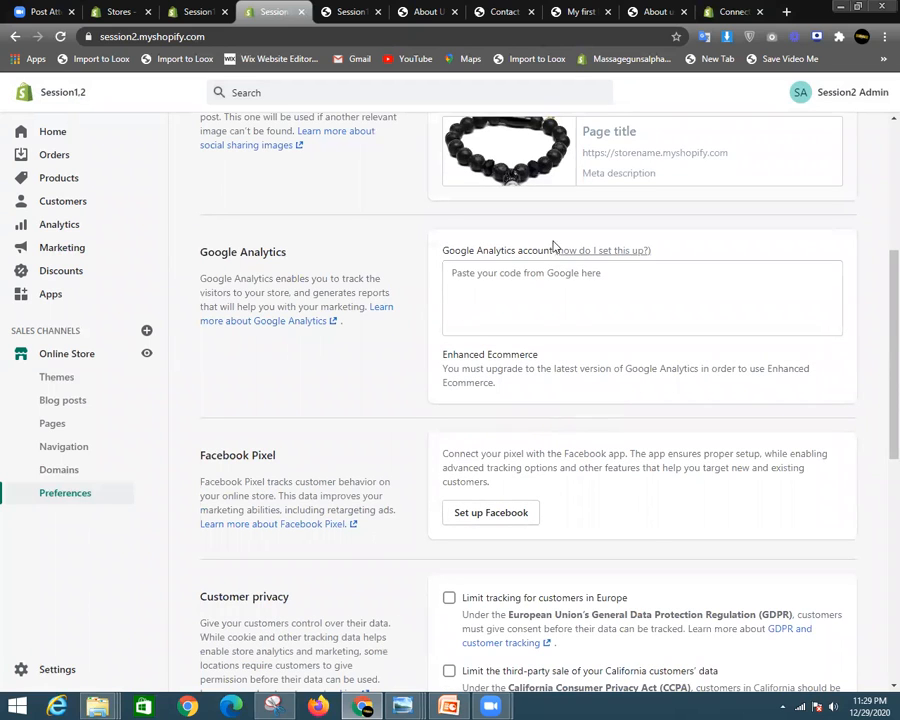
pyautogui.scroll(-1, 478, 580)
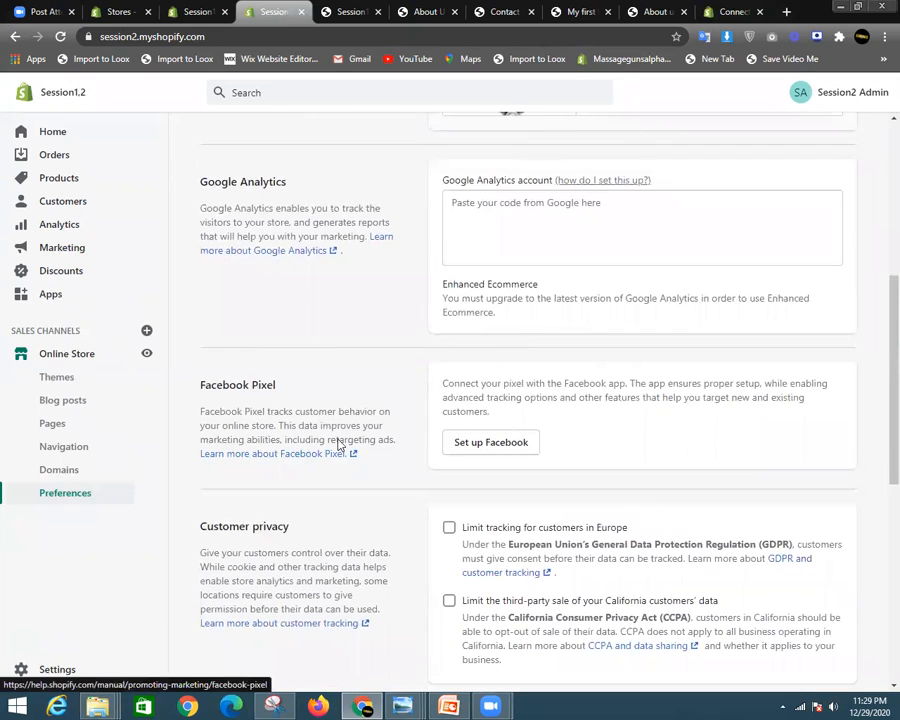
pyautogui.scroll(4, 338, 444)
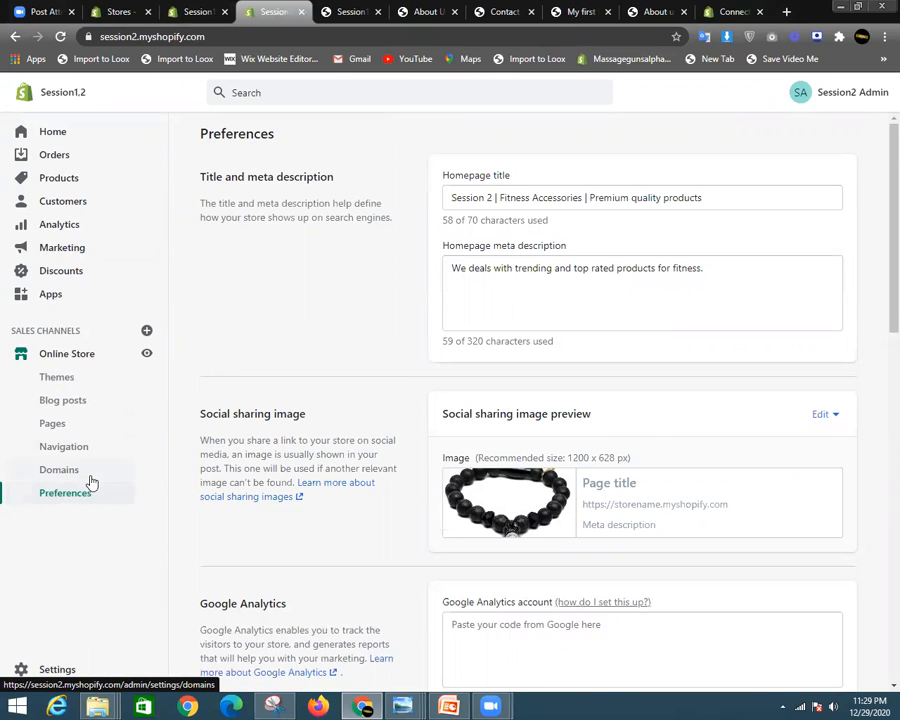
# - Launch Customize on the Impulse latest theme and view its Home page in the editor
pyautogui.click(68, 358)
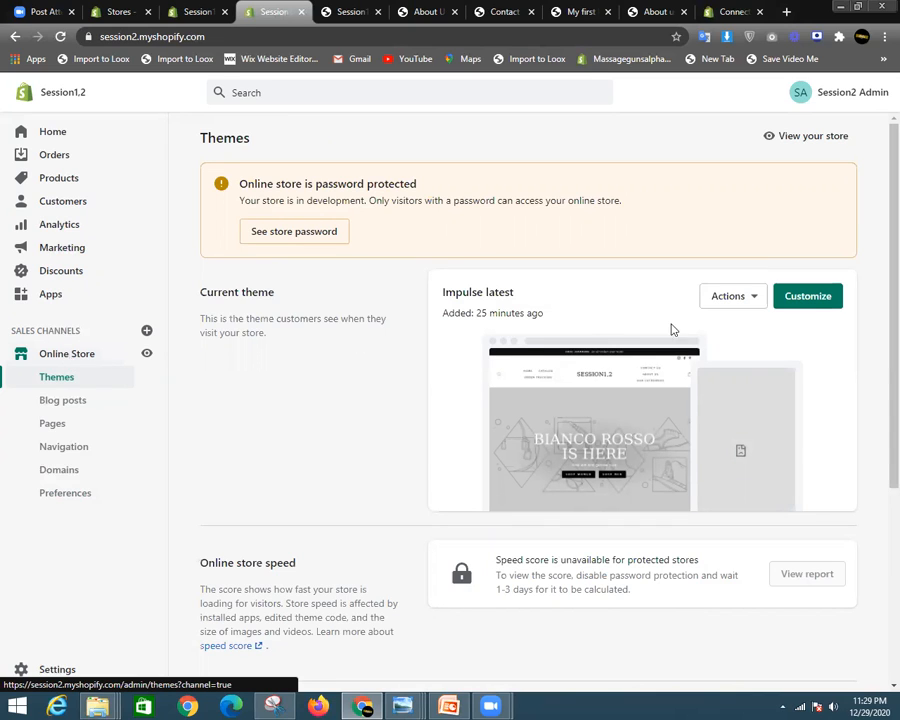
pyautogui.click(817, 305)
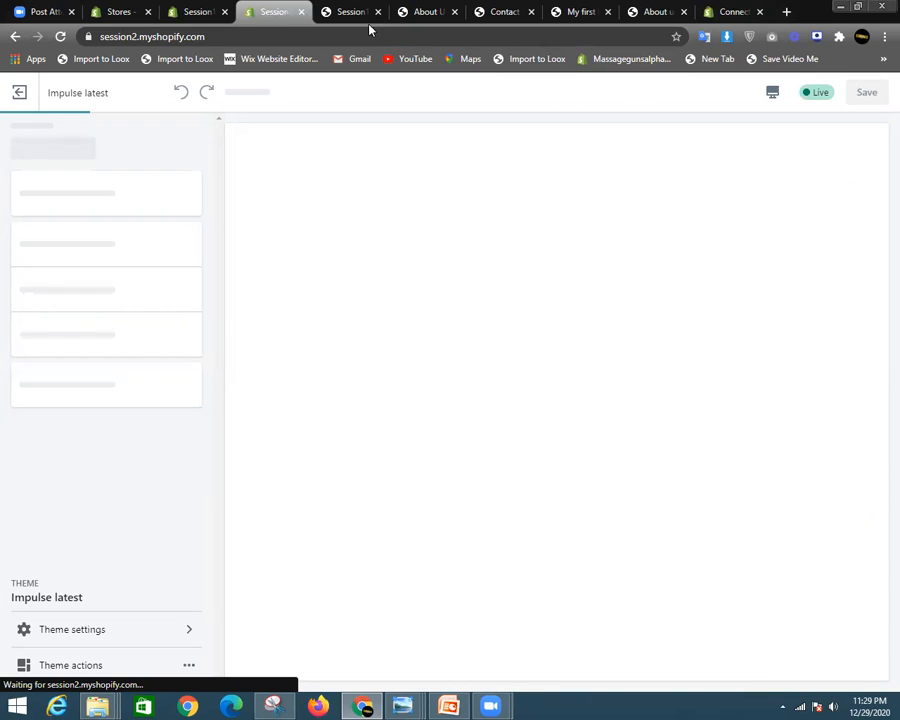
pyautogui.click(196, 11)
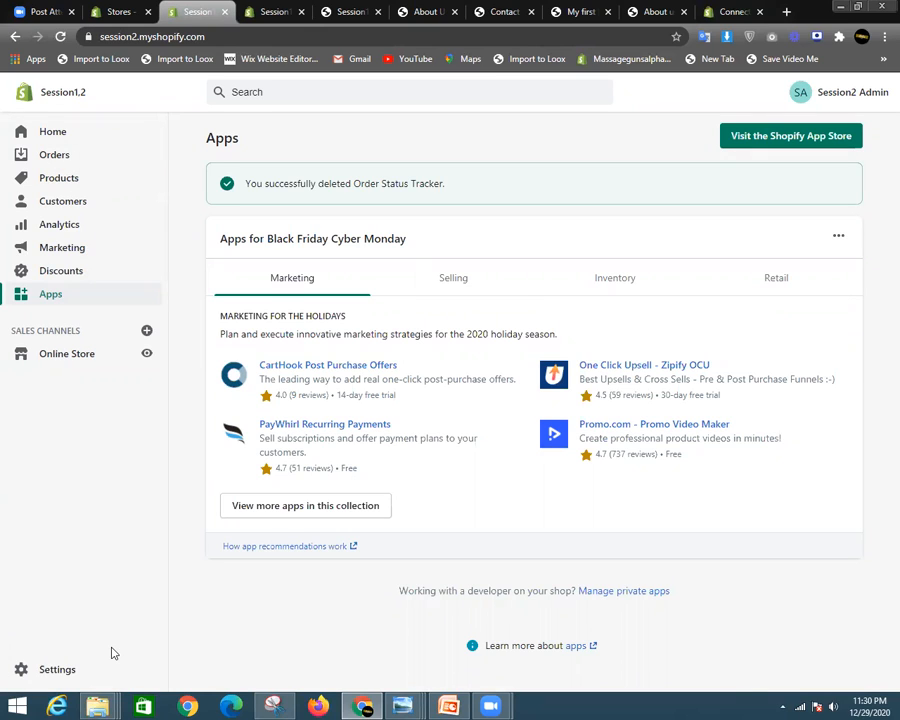
pyautogui.click(72, 354)
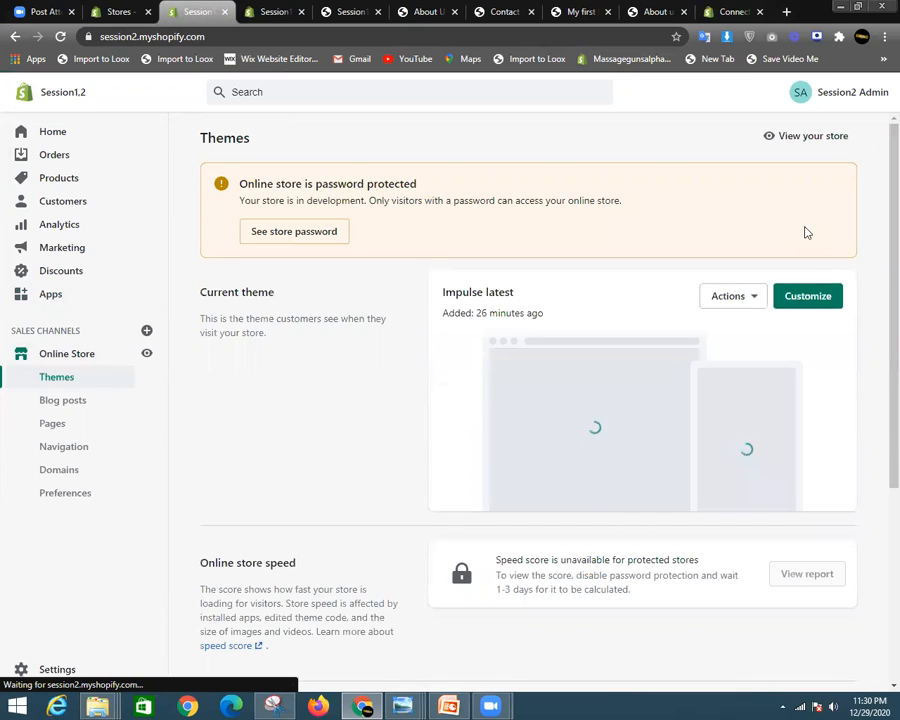
pyautogui.click(276, 11)
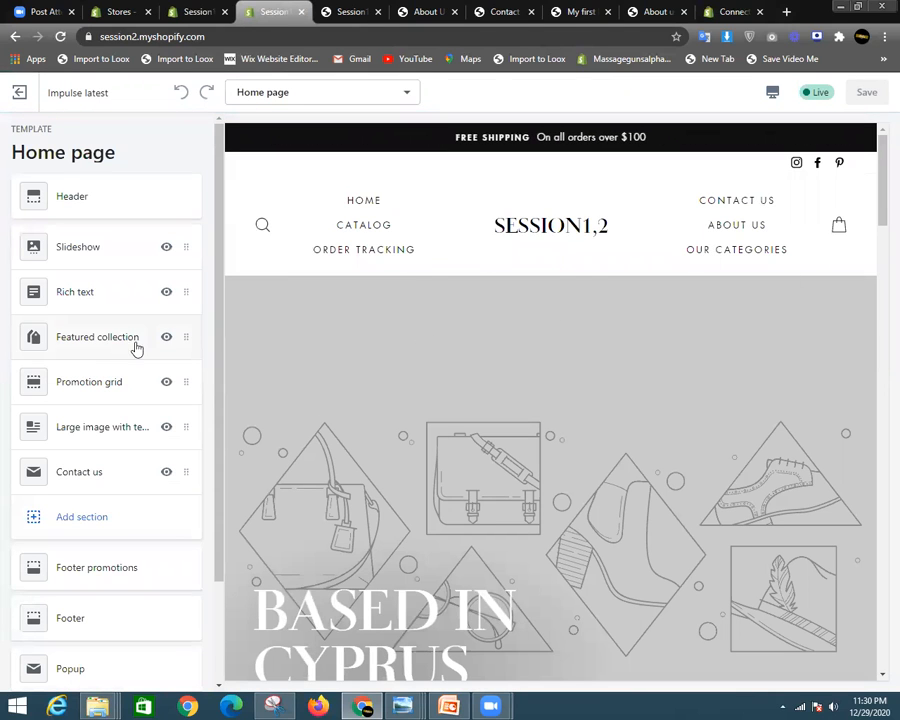
pyautogui.scroll(-2, 94, 424)
pyautogui.scroll(2, 101, 412)
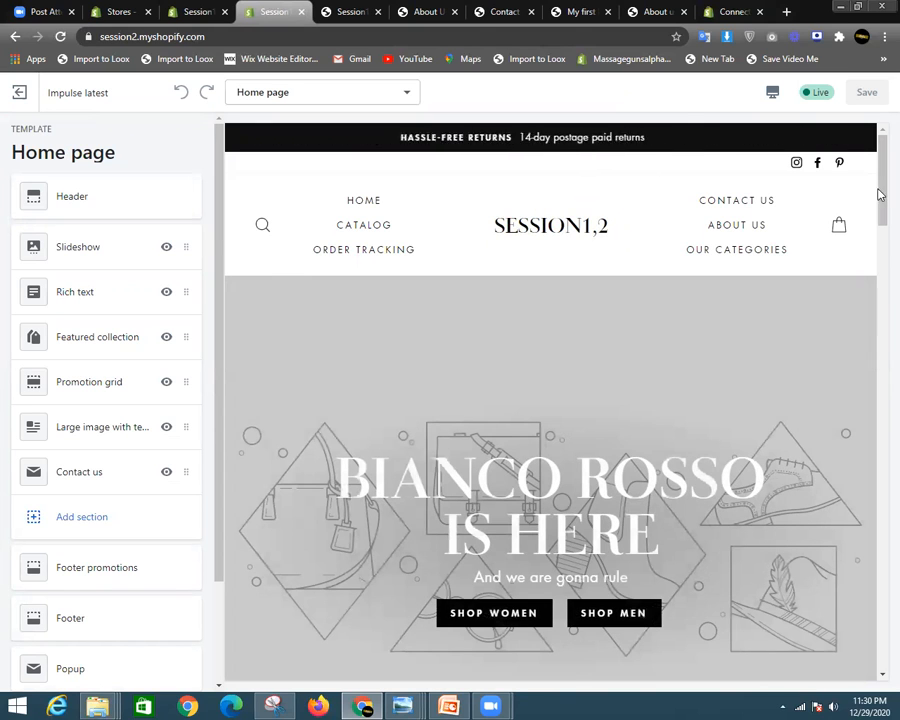
pyautogui.scroll(-1, 735, 346)
pyautogui.scroll(-4, 398, 422)
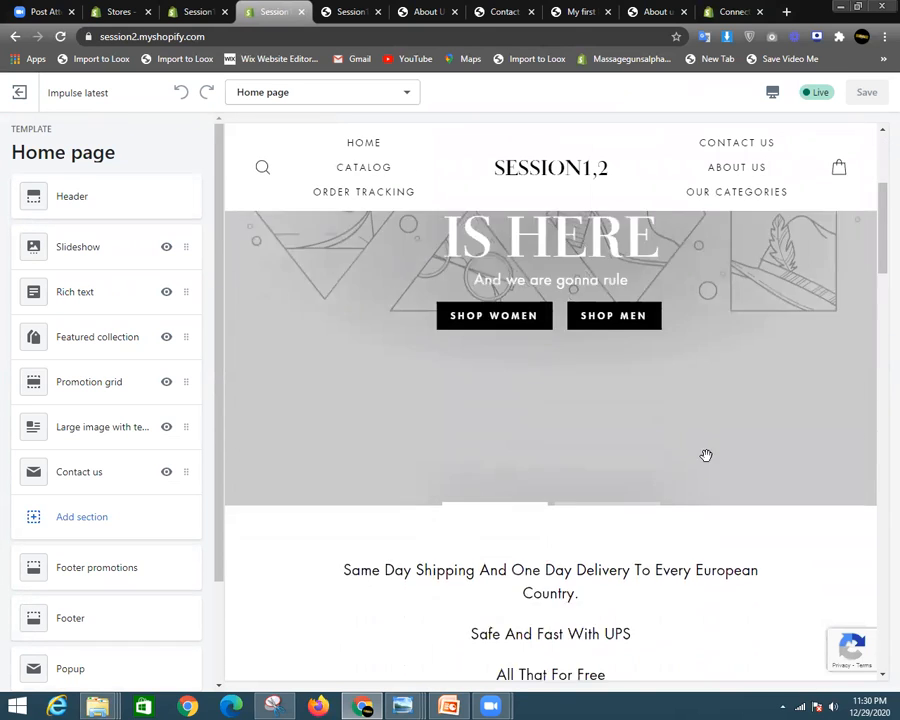
pyautogui.scroll(-1, 522, 450)
pyautogui.moveTo(344, 373); pyautogui.dragTo(741, 475)
pyautogui.scroll(-4, 741, 475)
pyautogui.moveTo(391, 348); pyautogui.dragTo(733, 357)
pyautogui.scroll(-5, 573, 380)
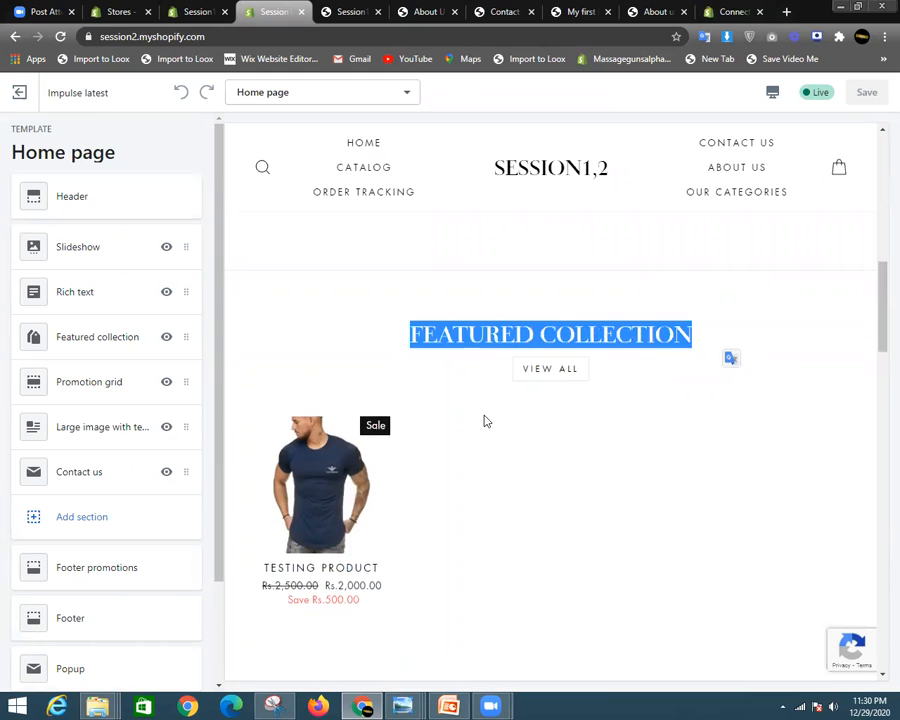
pyautogui.scroll(-10, 576, 374)
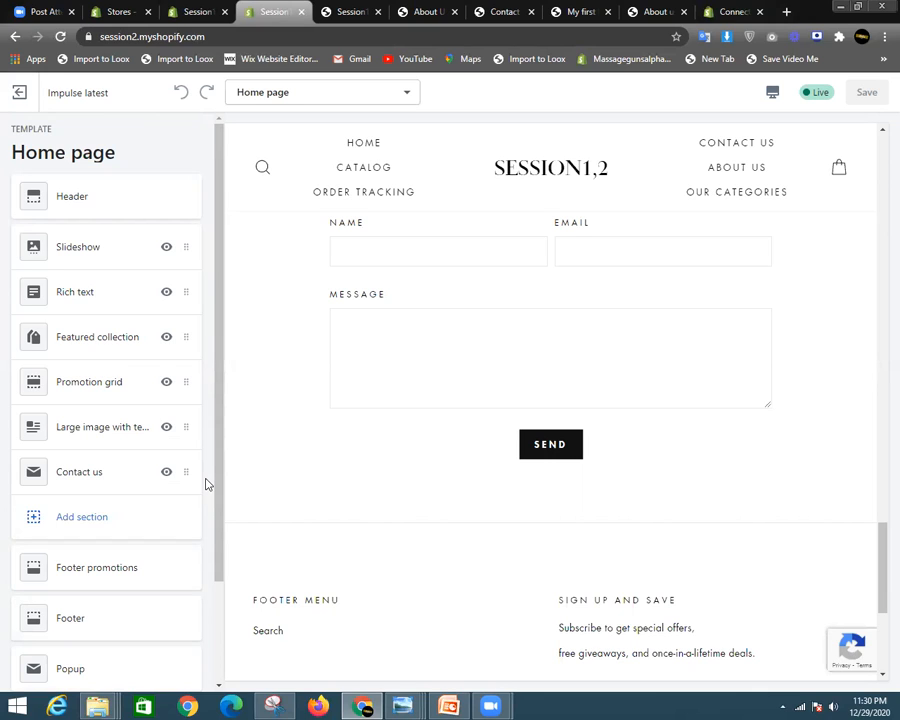
pyautogui.scroll(15, 375, 492)
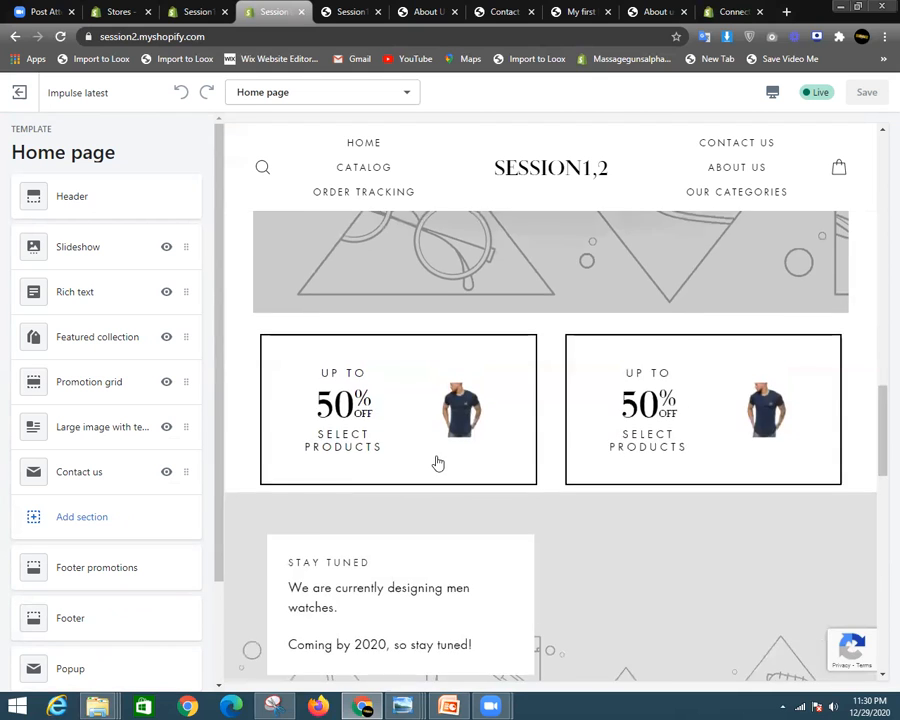
pyautogui.tripleClick(632, 420)
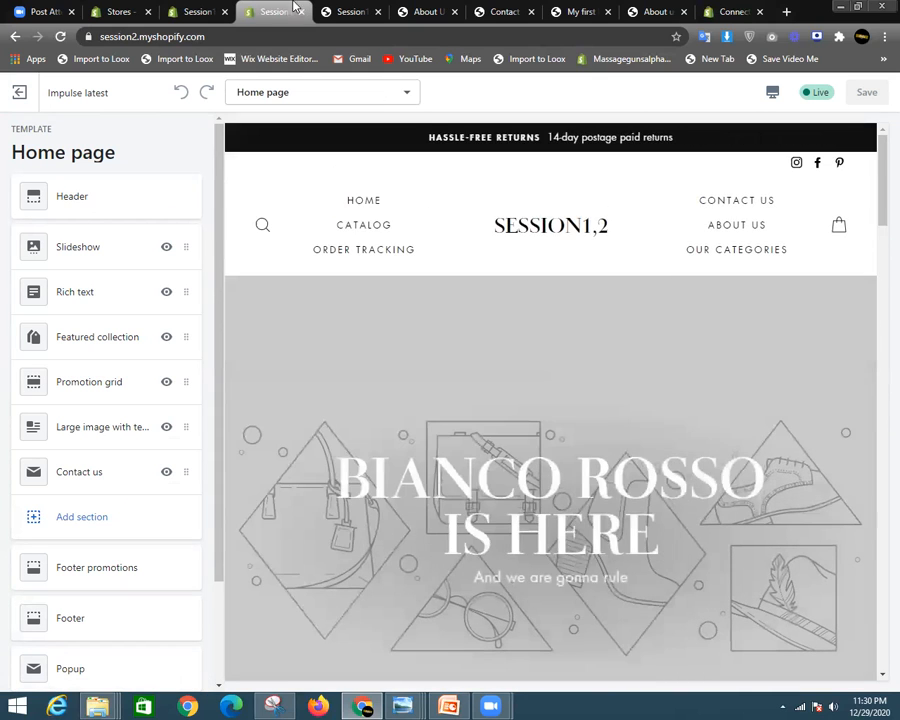
pyautogui.click(345, 9)
pyautogui.scroll(8, 468, 466)
pyautogui.click(445, 8)
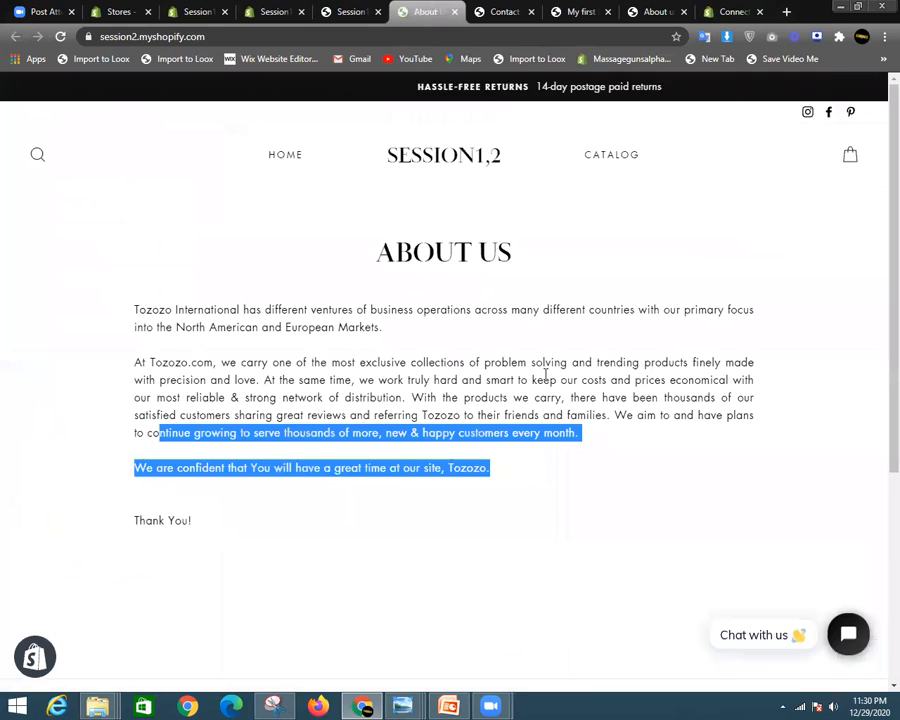
pyautogui.click(341, 7)
pyautogui.click(270, 7)
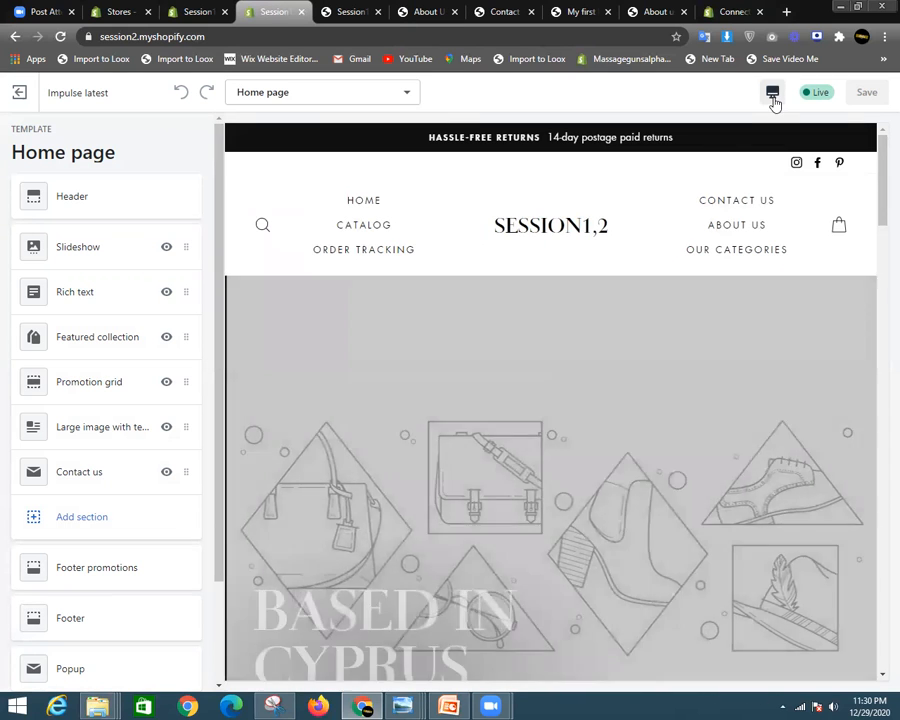
pyautogui.click(772, 96)
pyautogui.click(786, 184)
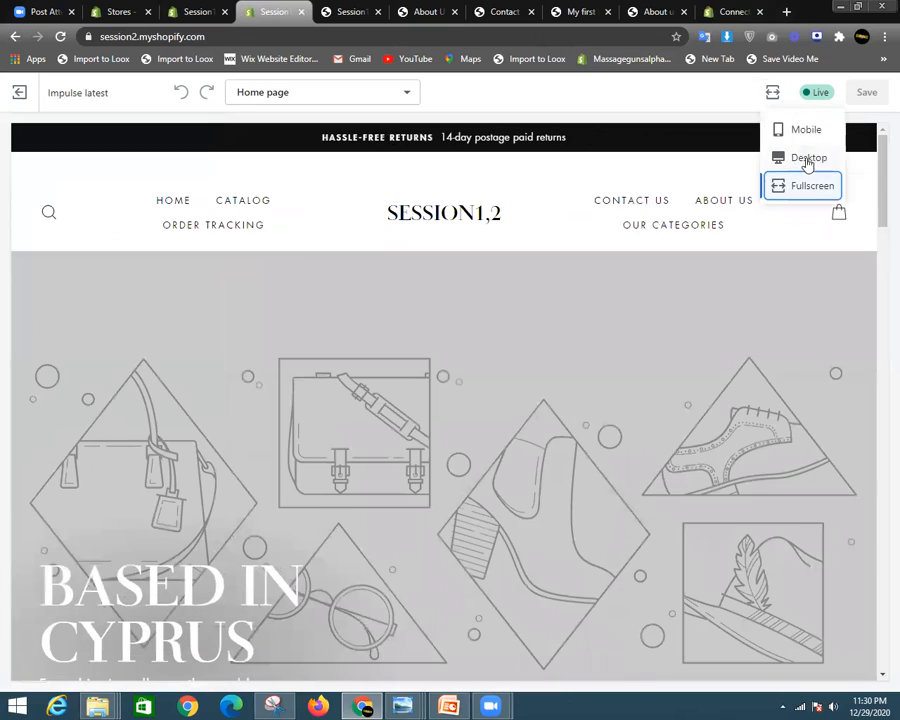
pyautogui.moveTo(880, 165); pyautogui.dragTo(879, 130)
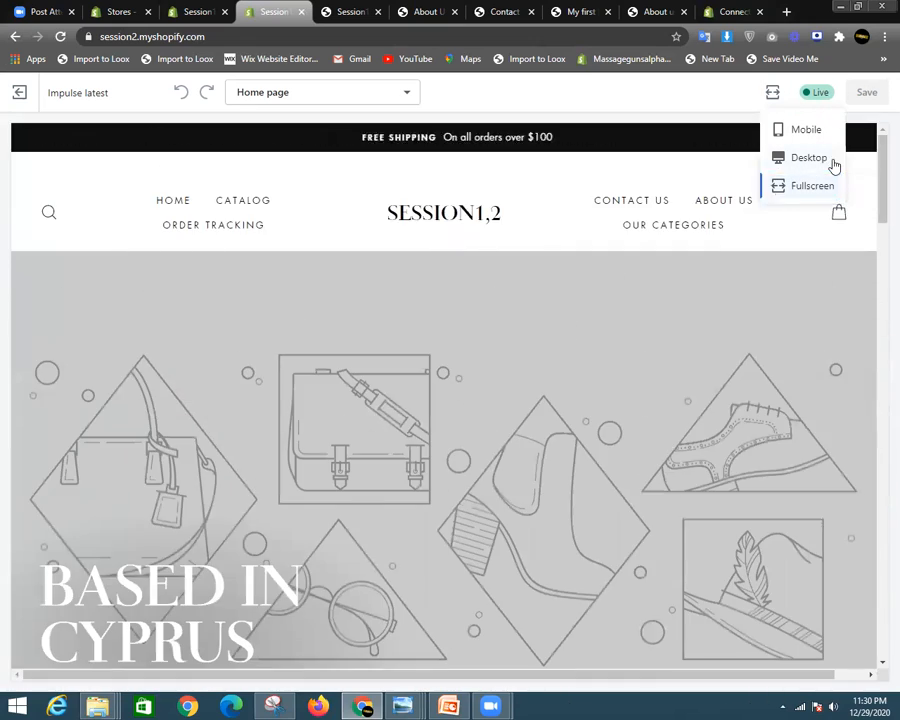
pyautogui.click(834, 162)
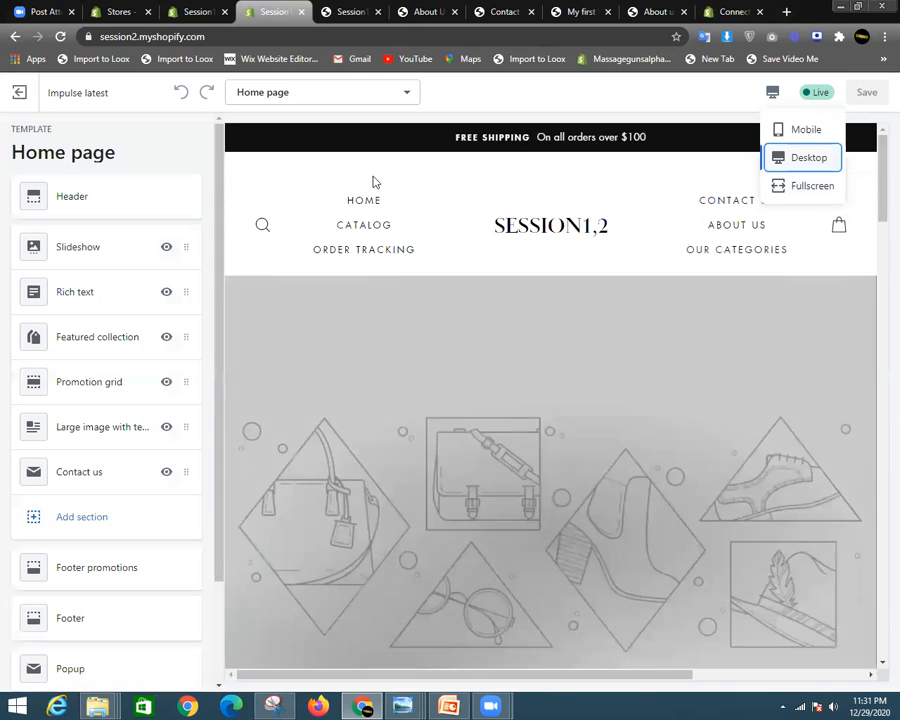
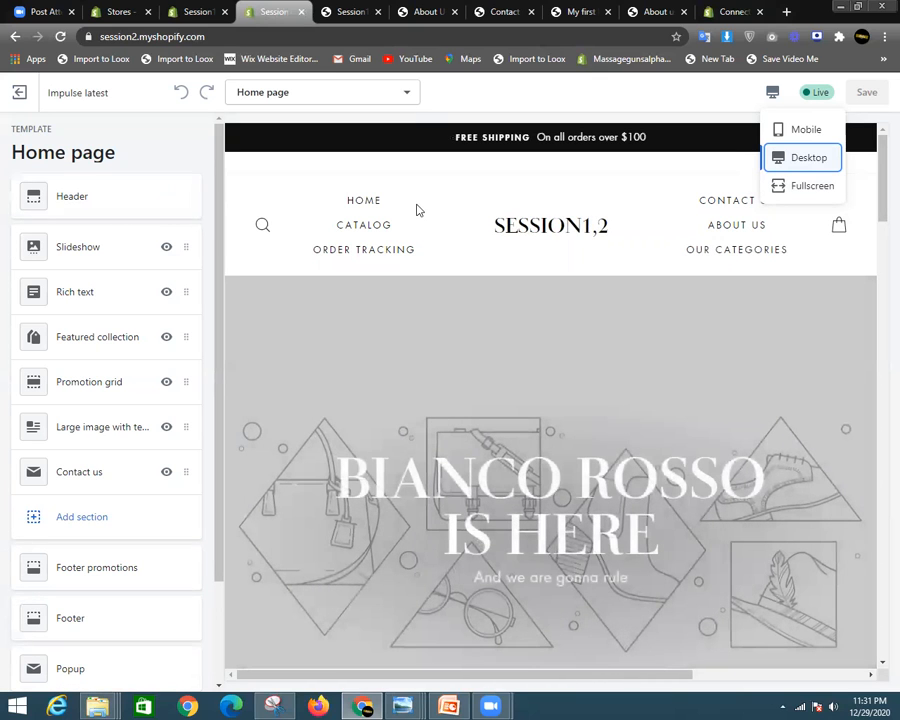
# - Open the Header settings, peek at Logo, and return to the Header's two announcement blocks
pyautogui.click(86, 212)
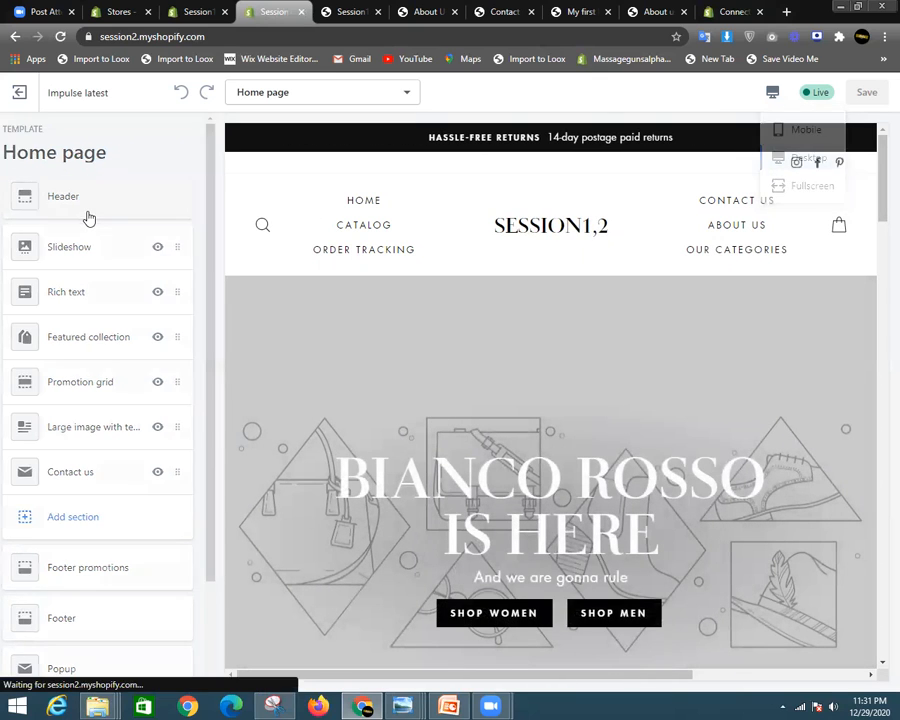
pyautogui.click(130, 226)
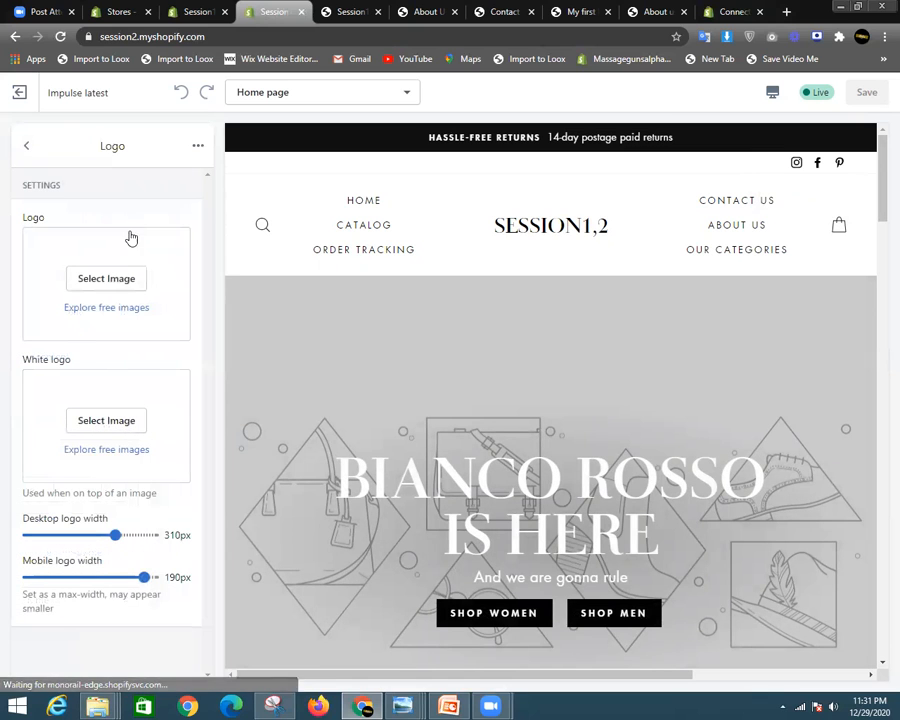
pyautogui.click(24, 144)
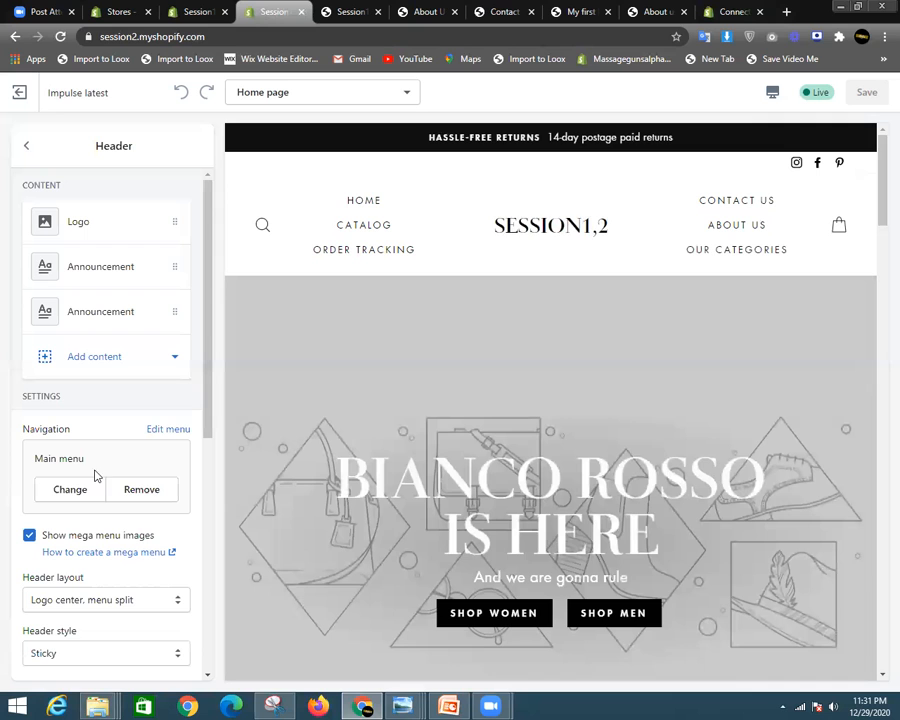
pyautogui.scroll(-3, 104, 451)
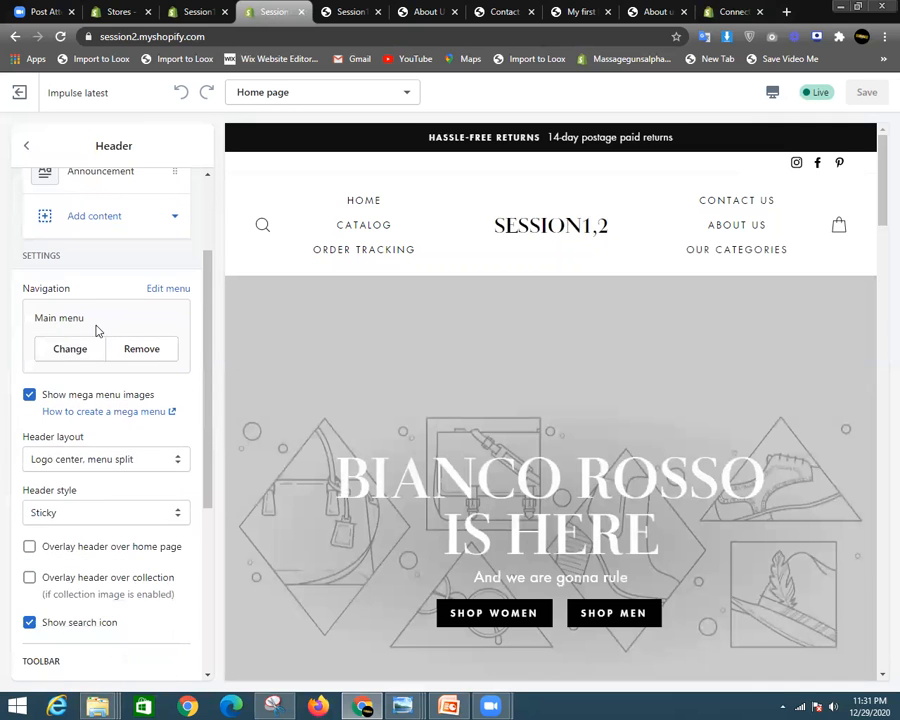
pyautogui.scroll(3, 69, 299)
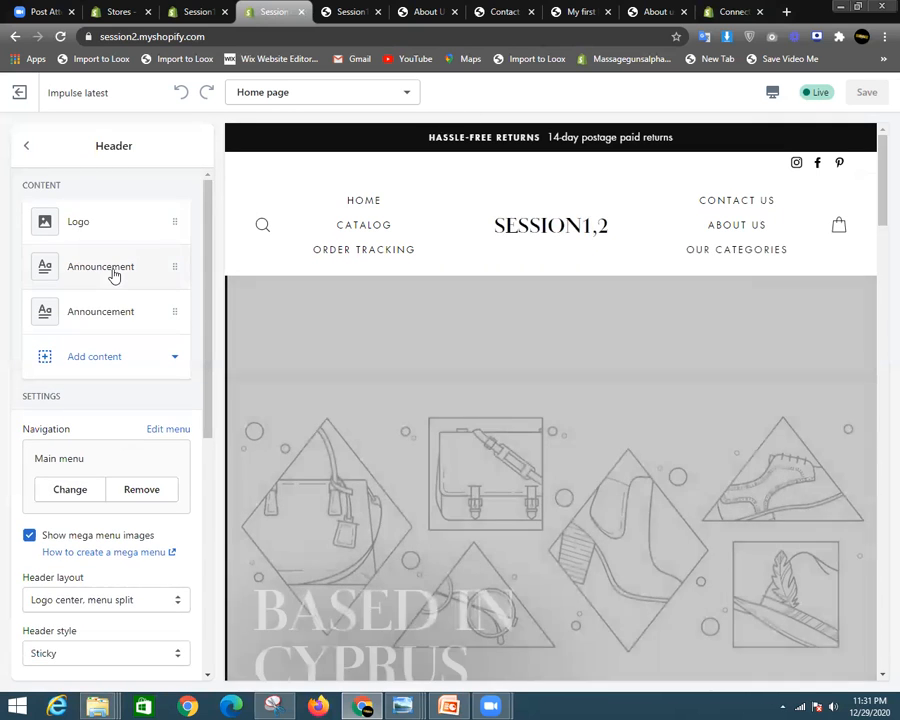
# - Clear the first announcement's text and change its heading to 'Free shipping on all orders'
pyautogui.click(110, 267)
pyautogui.click(116, 238)
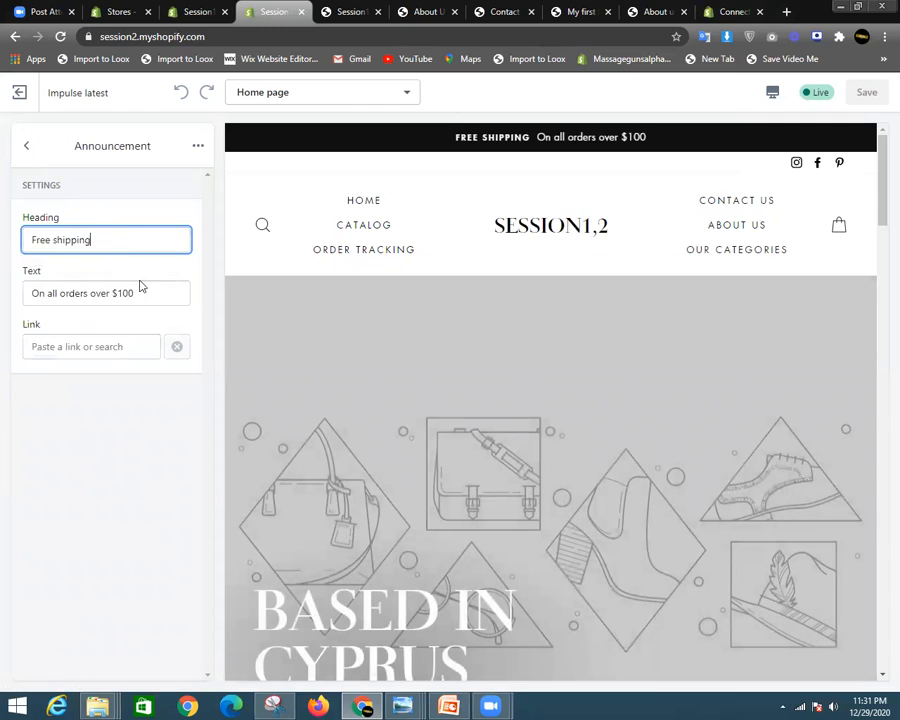
pyautogui.moveTo(136, 293); pyautogui.dragTo(88, 293)
pyautogui.moveTo(16, 305); pyautogui.dragTo(2, 308)
pyautogui.press('BackSpace')
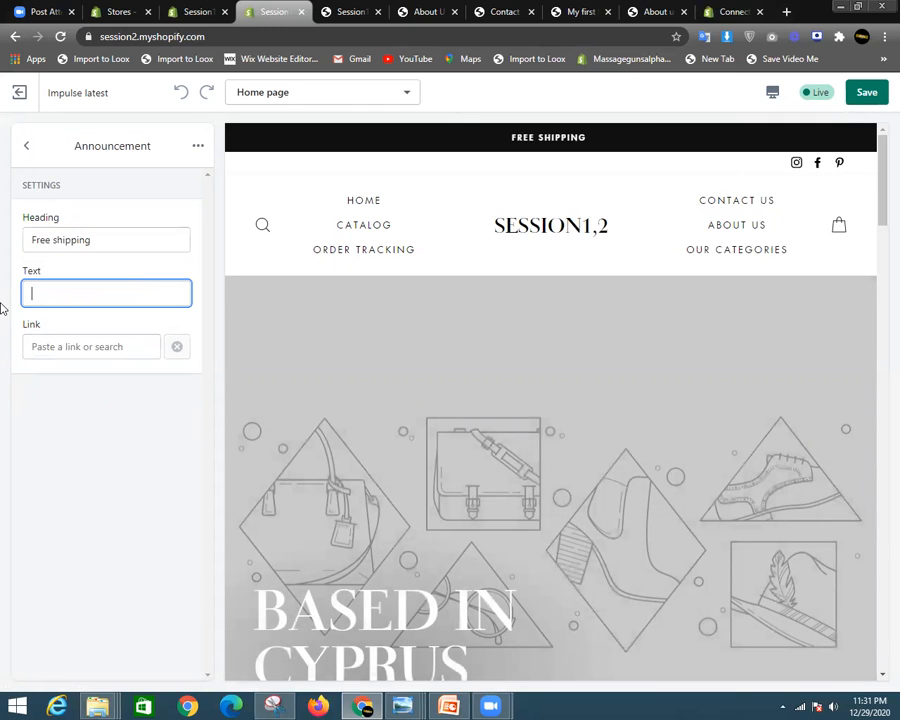
pyautogui.click(131, 236)
pyautogui.write('on all orders')
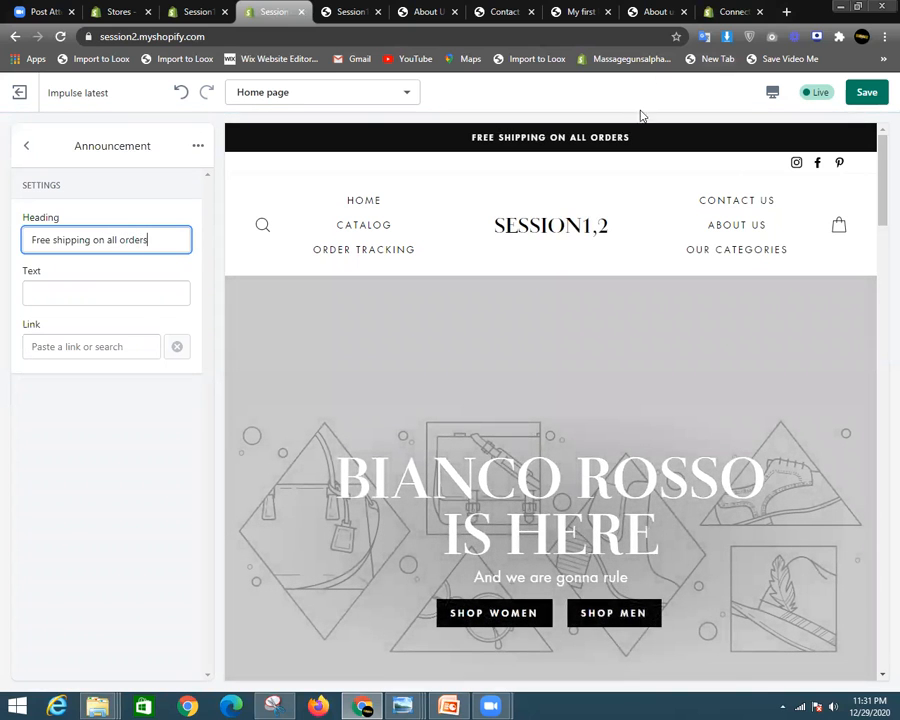
# - Remove the Hassle-free returns announcement from the header
pyautogui.click(26, 147)
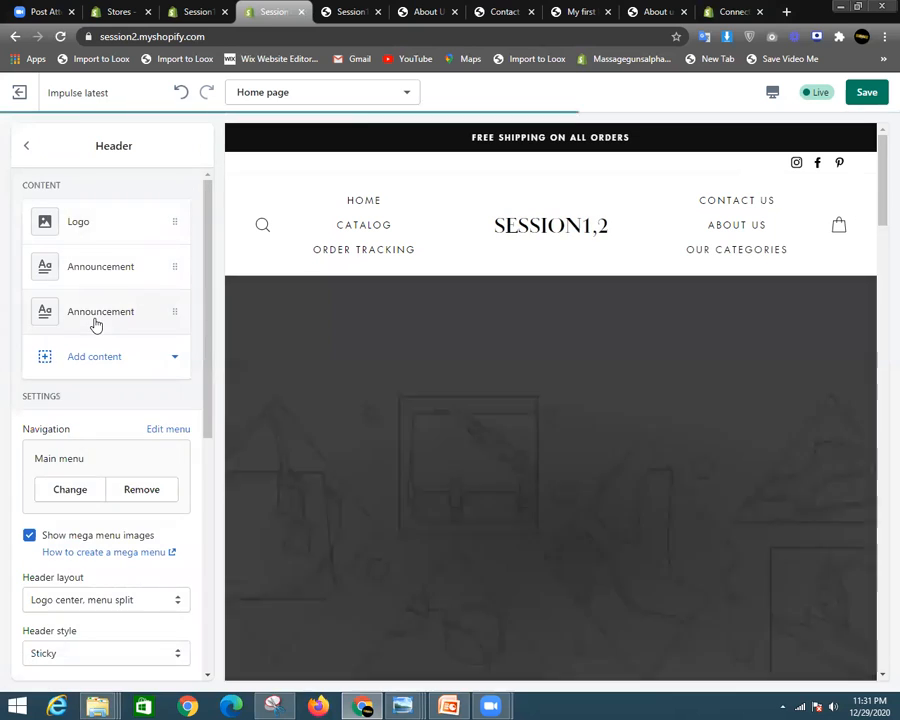
pyautogui.click(122, 316)
pyautogui.click(198, 149)
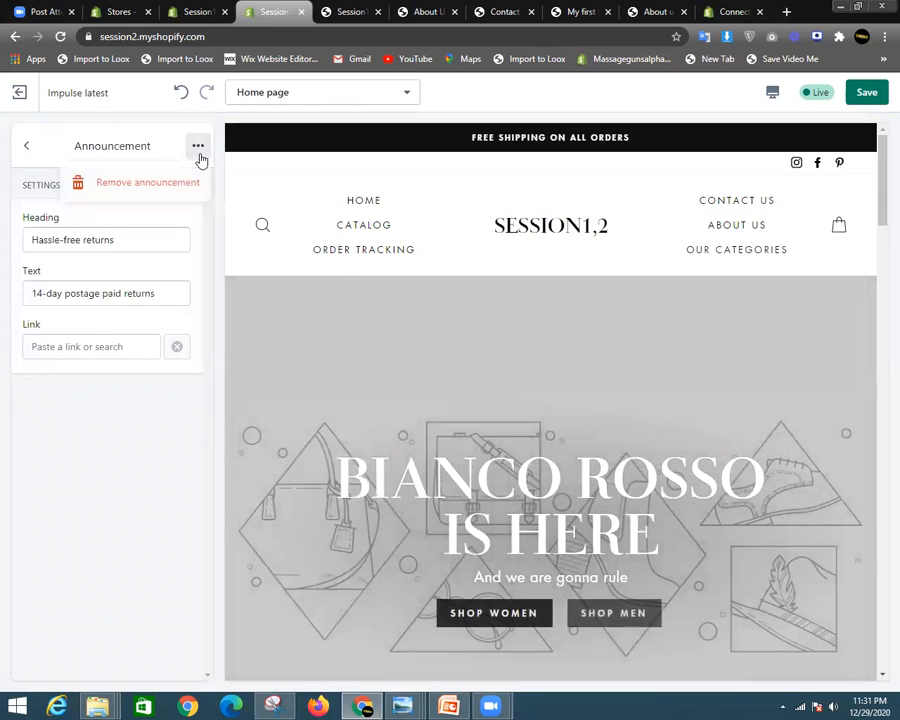
pyautogui.click(147, 183)
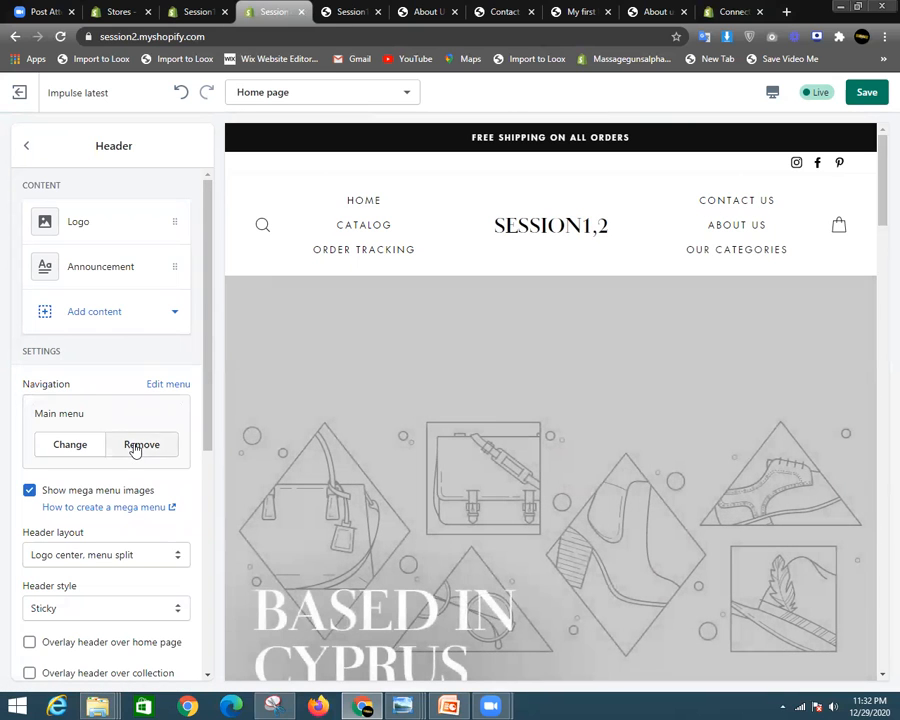
pyautogui.click(138, 446)
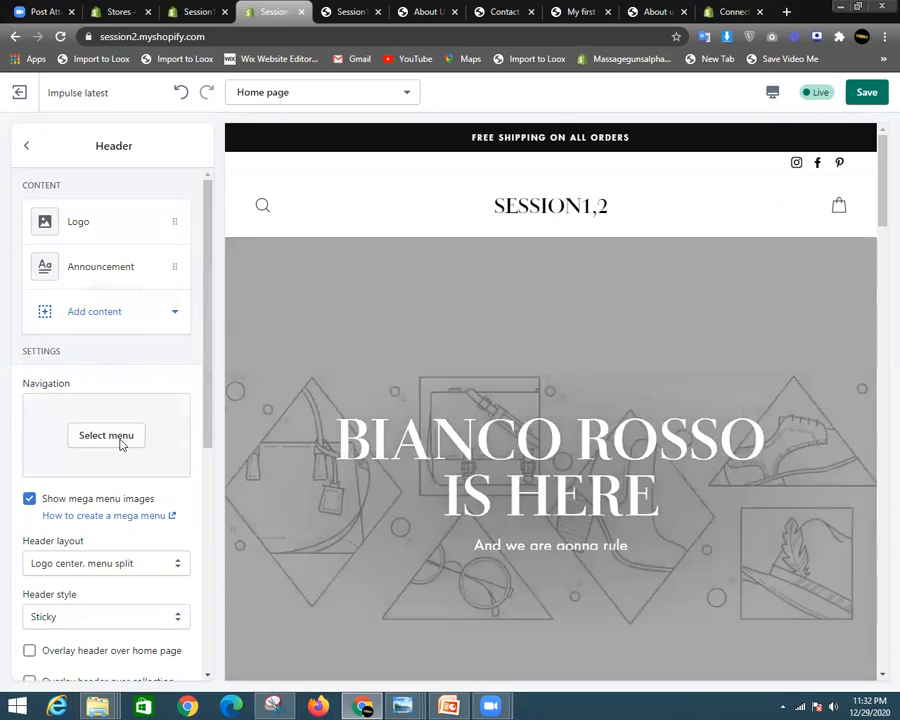
pyautogui.click(106, 435)
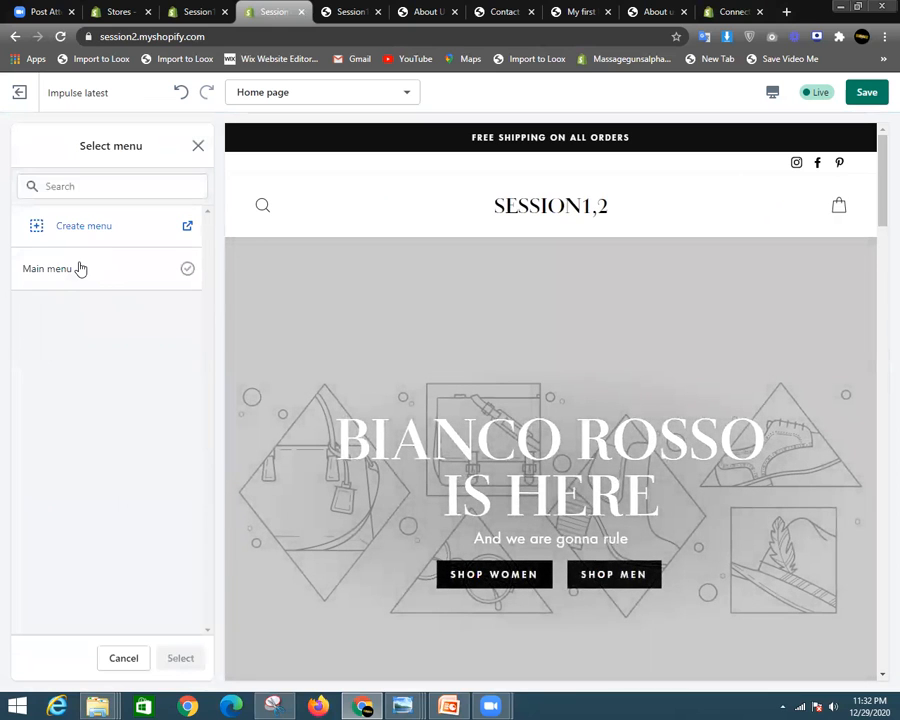
pyautogui.click(81, 268)
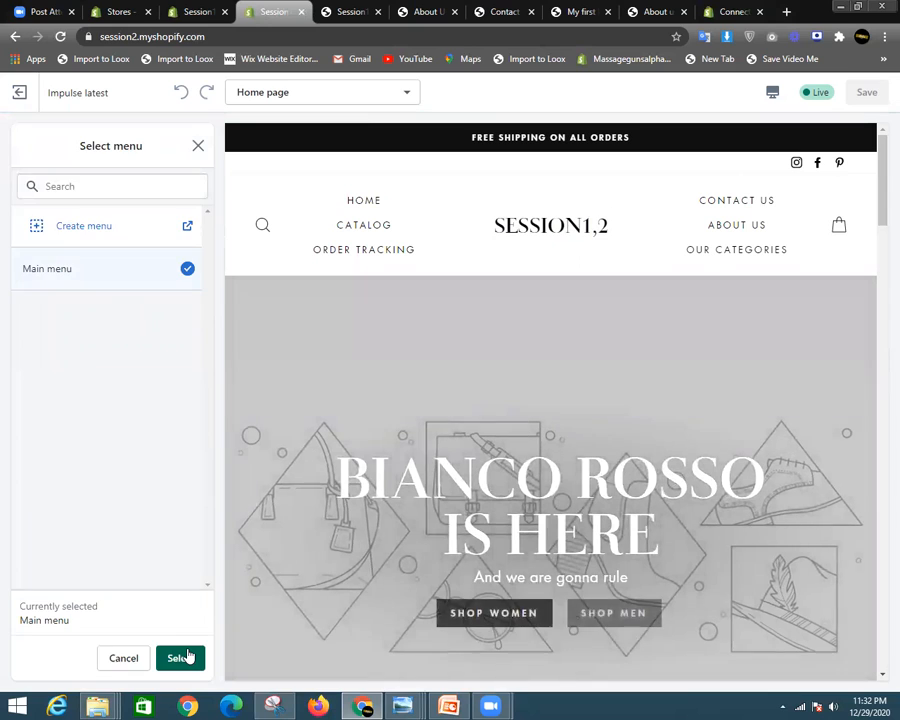
pyautogui.click(186, 655)
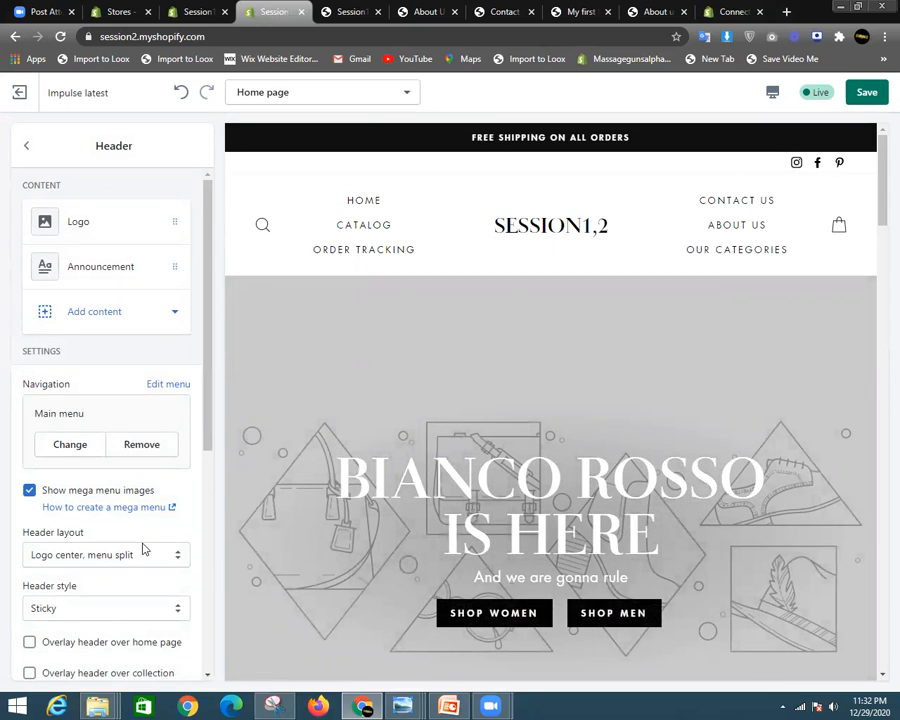
pyautogui.scroll(-2, 142, 548)
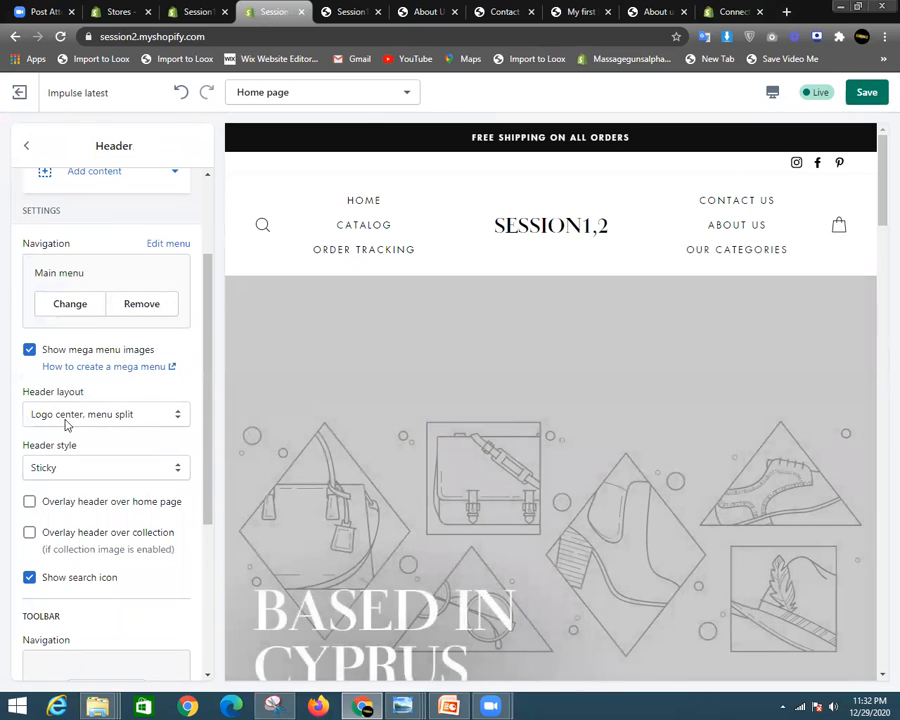
# - Try the 'Logo left, menu left' header layout and preview it full-screen
pyautogui.click(132, 416)
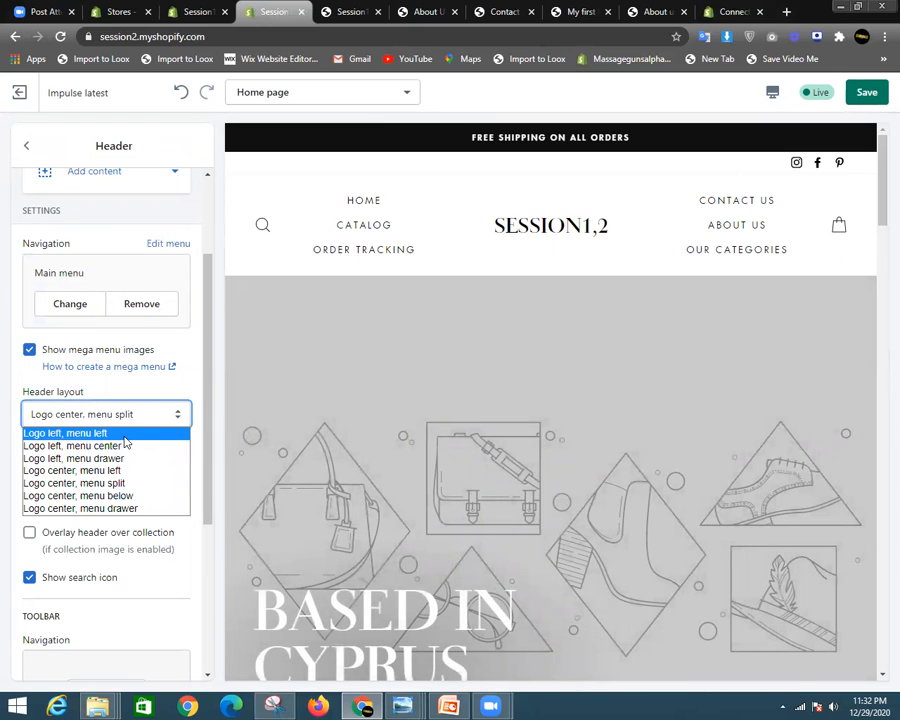
pyautogui.click(124, 435)
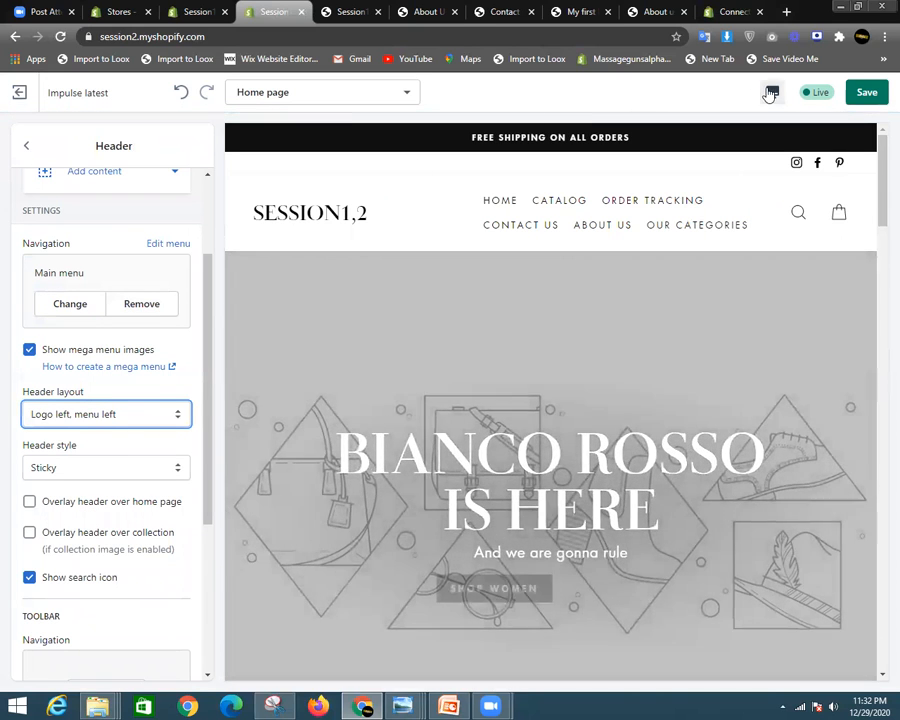
pyautogui.click(770, 94)
pyautogui.click(806, 185)
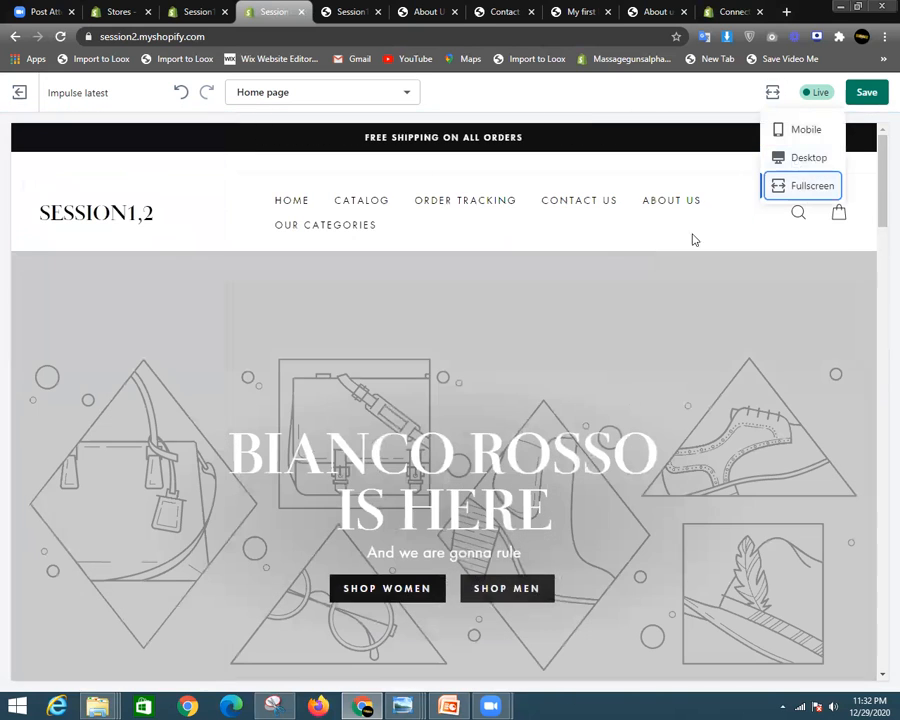
pyautogui.click(808, 157)
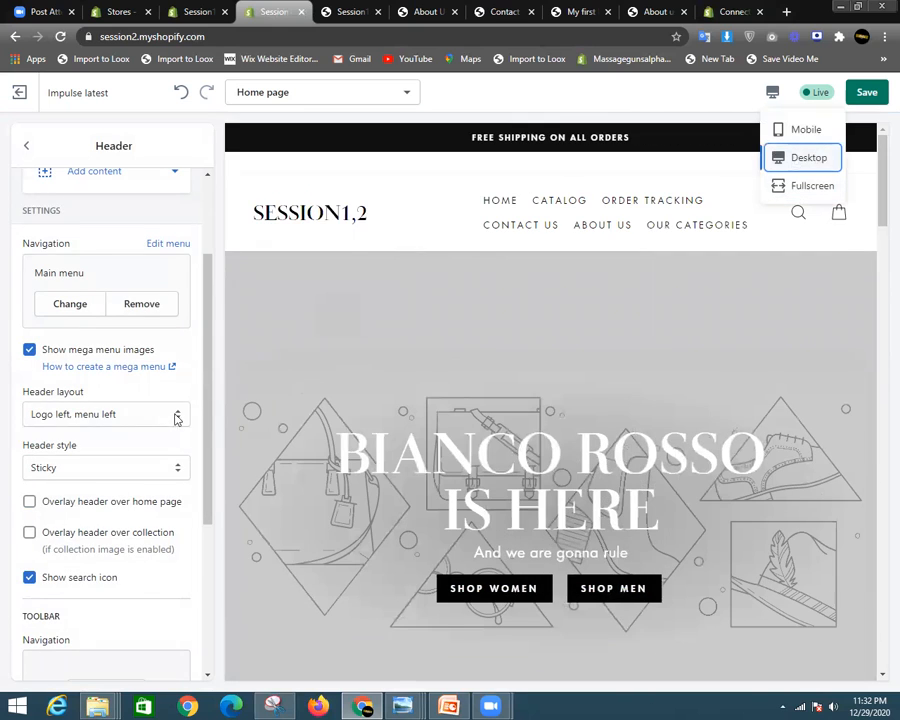
# - Switch the header layout to 'Logo left, menu center' and preview it full-screen
pyautogui.click(155, 420)
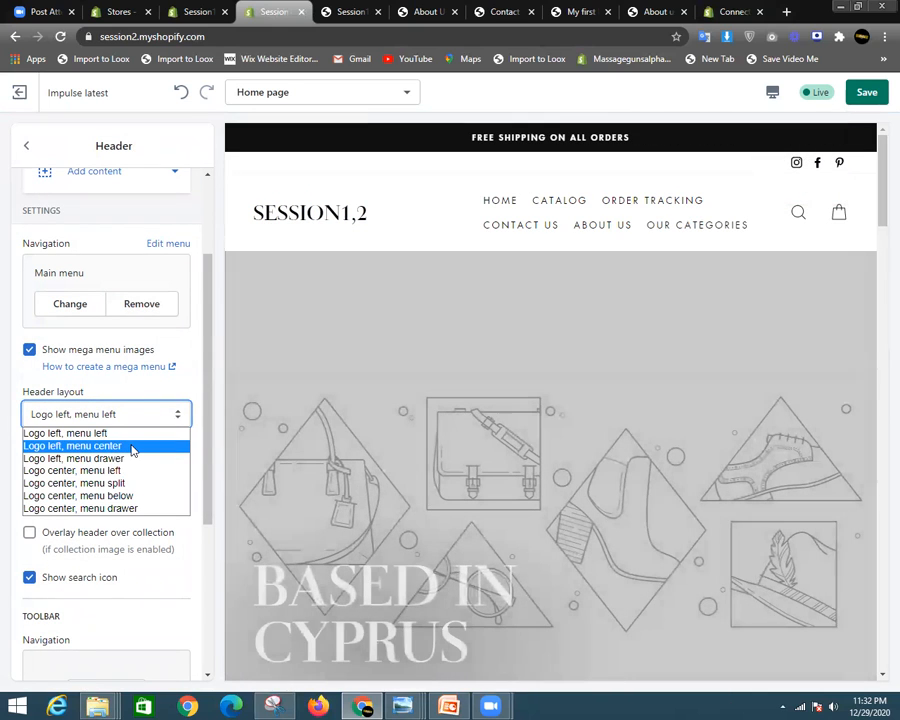
pyautogui.click(133, 446)
pyautogui.click(772, 92)
pyautogui.click(790, 188)
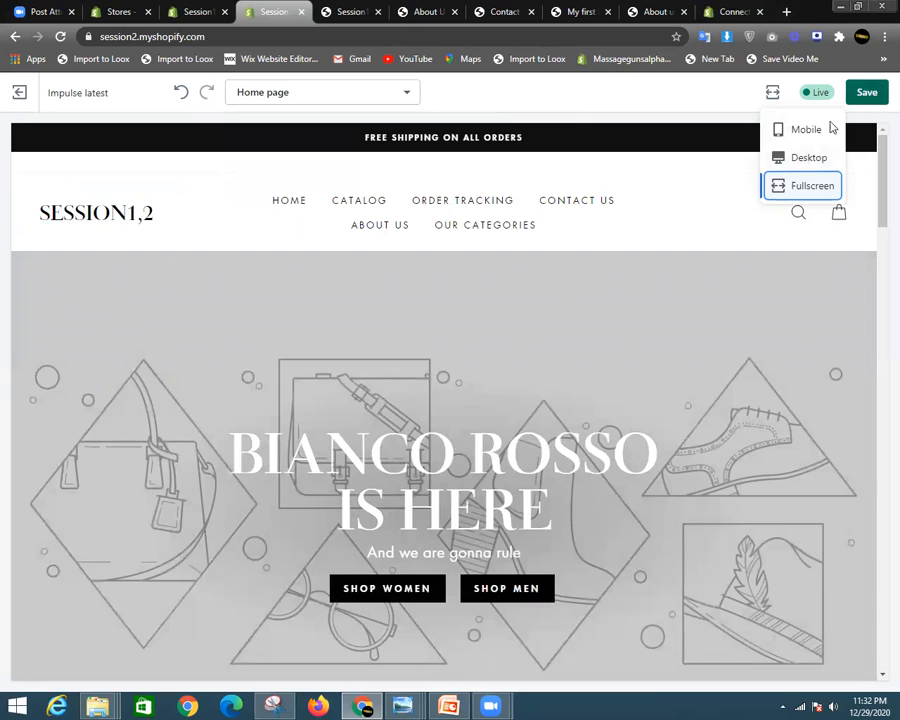
# - Save the header changes and return to the desktop preview
pyautogui.click(868, 92)
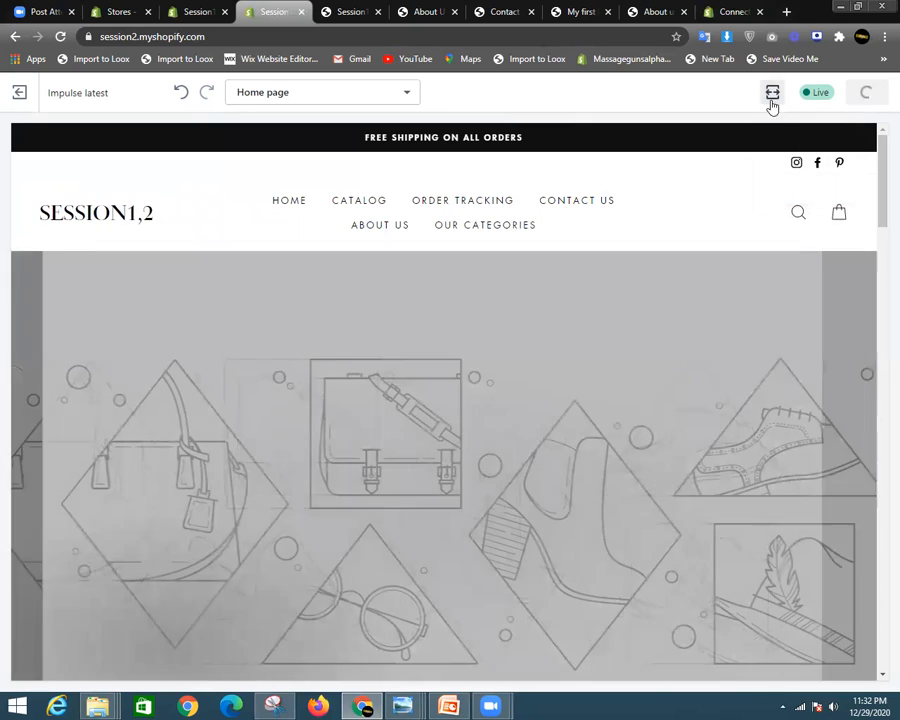
pyautogui.click(772, 94)
pyautogui.click(780, 157)
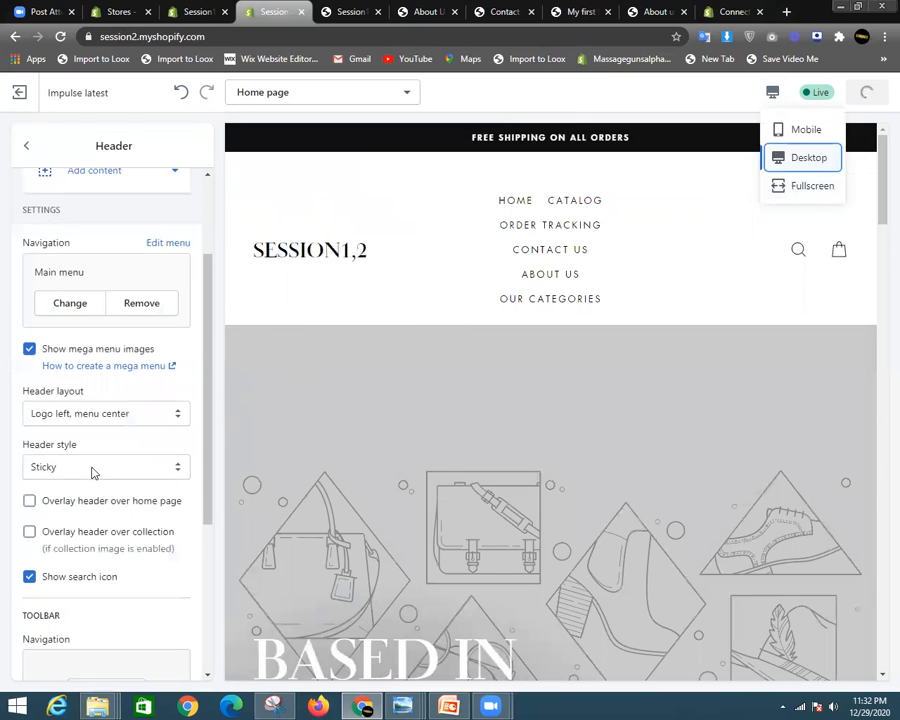
pyautogui.scroll(-4, 92, 470)
pyautogui.scroll(4, 40, 380)
pyautogui.scroll(2, 80, 362)
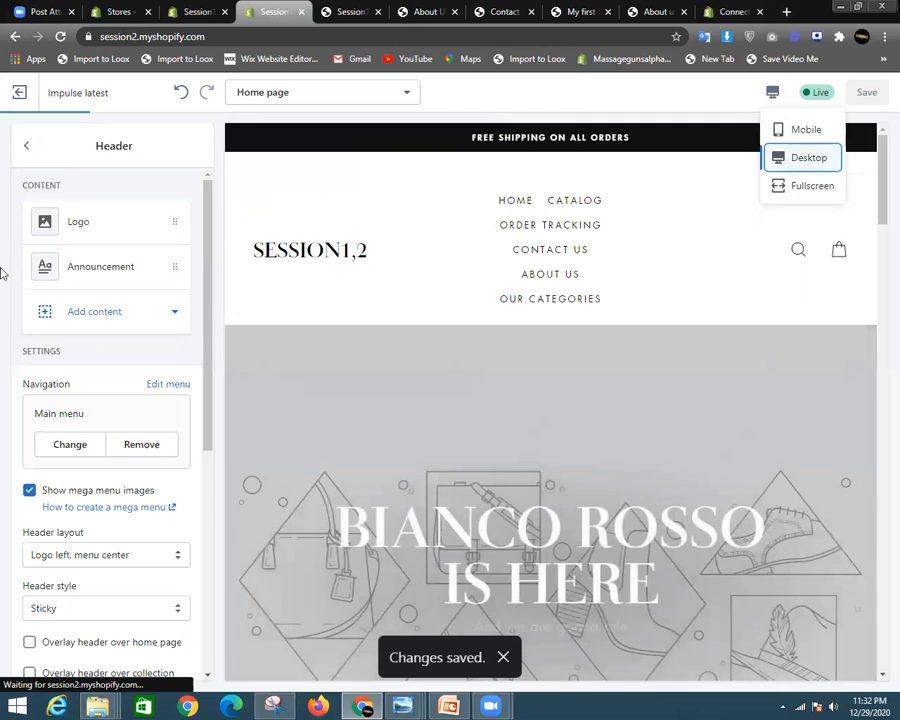
pyautogui.scroll(-4, 174, 484)
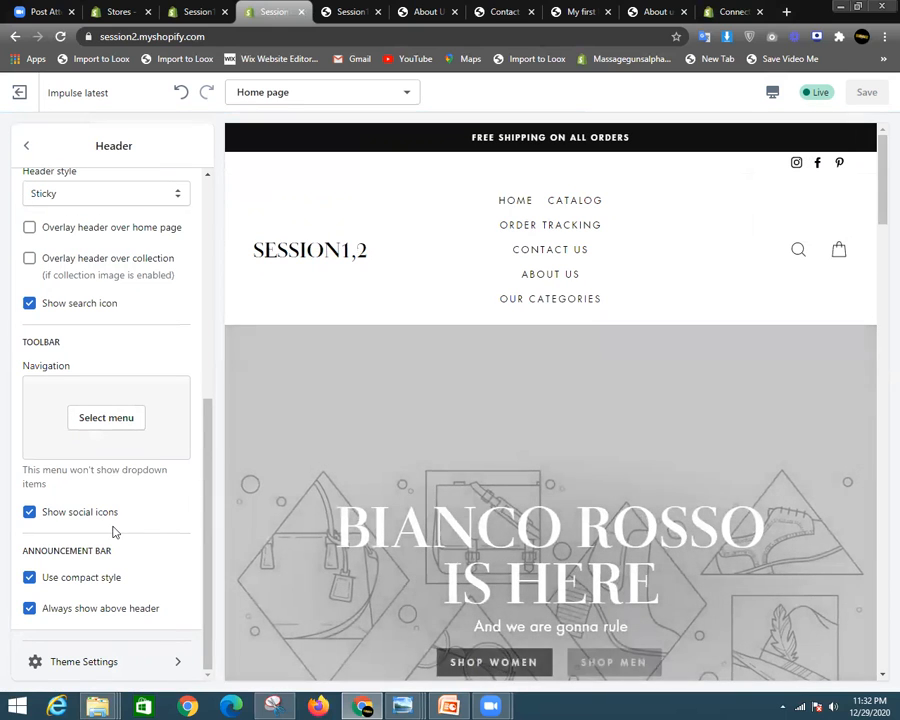
# - Turn off Show social icons in the header toolbar and go back to the Home page sections
pyautogui.click(44, 518)
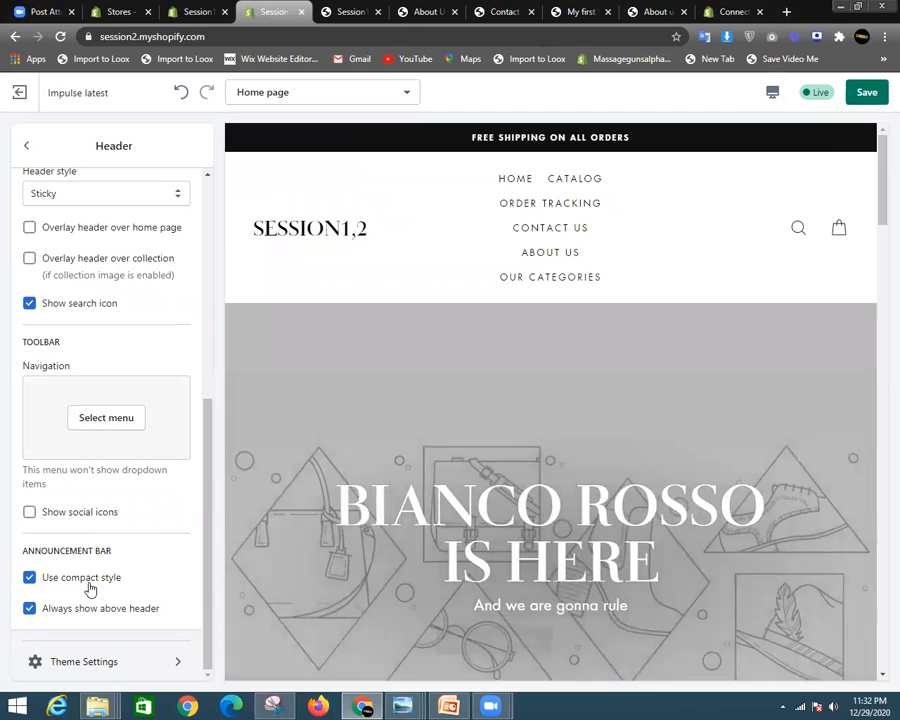
pyautogui.scroll(5, 88, 584)
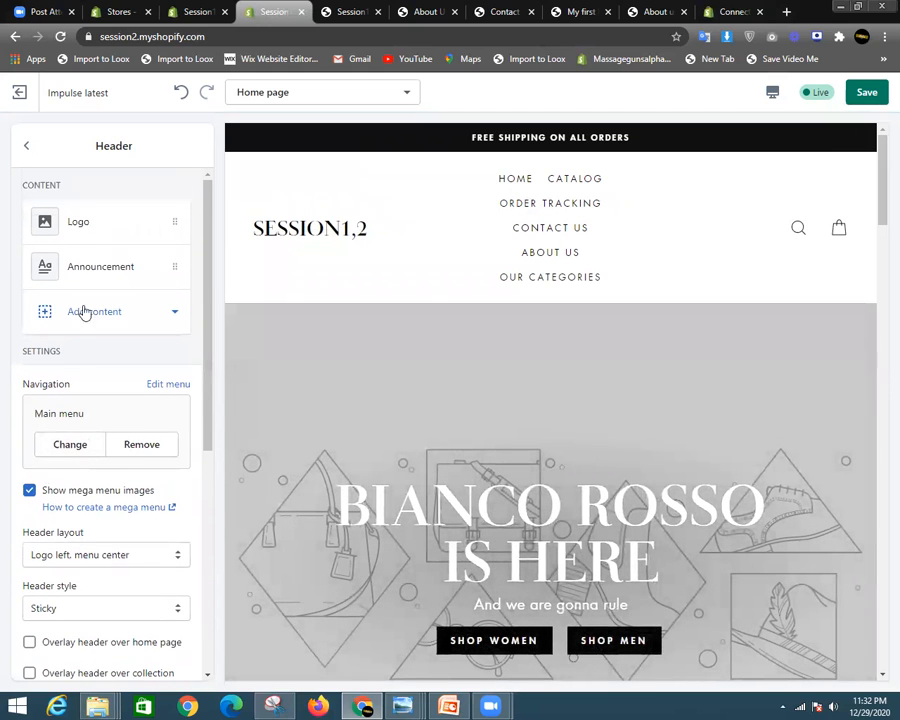
pyautogui.click(24, 147)
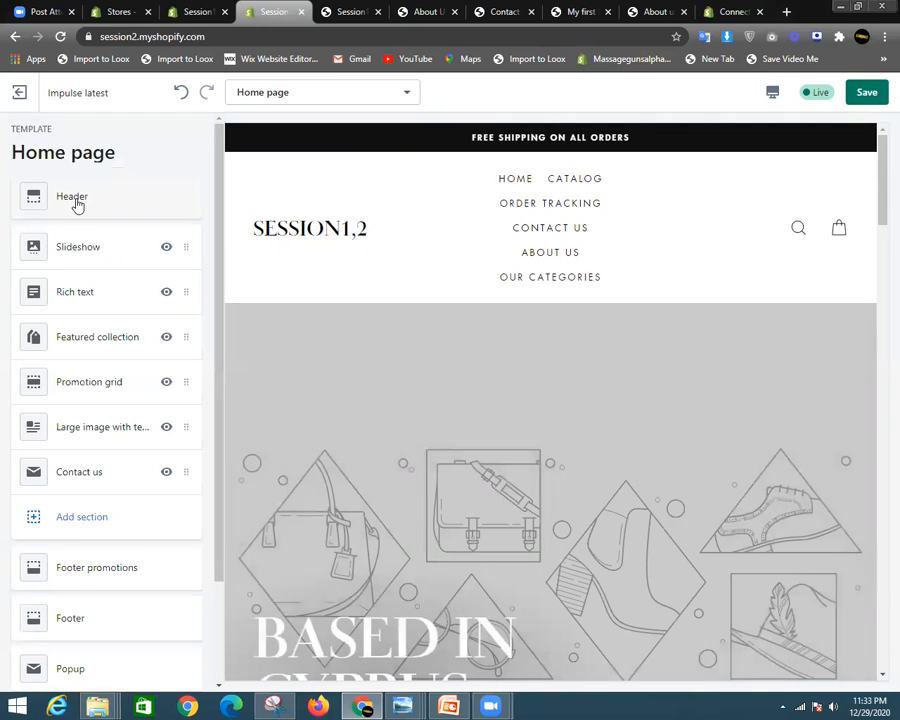
pyautogui.scroll(-2, 388, 247)
pyautogui.scroll(3, 455, 383)
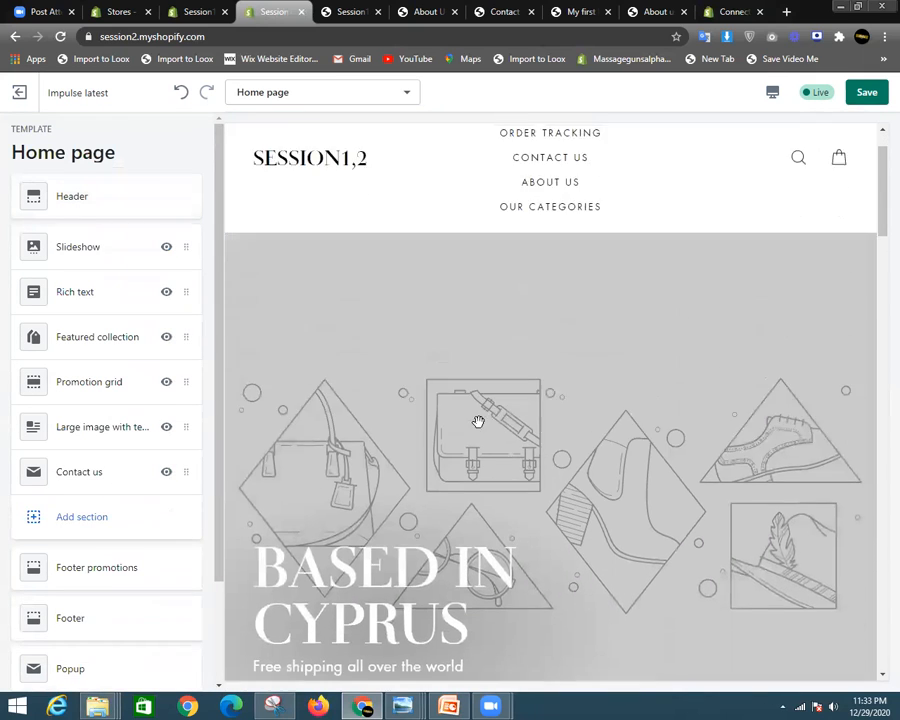
pyautogui.scroll(-3, 556, 366)
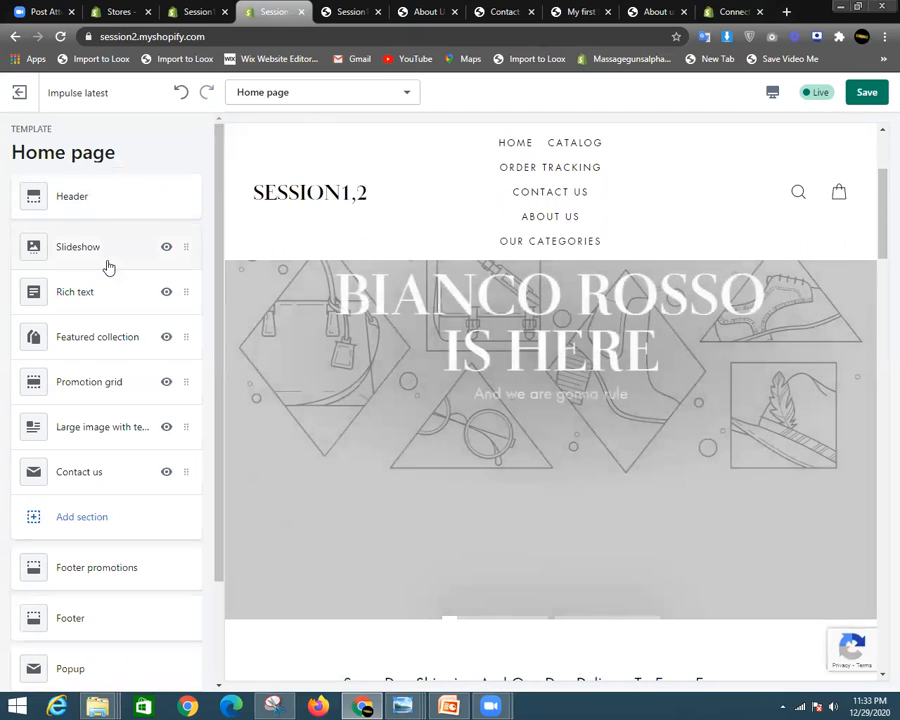
# - Set the BIANCO ROSSO IS HERE slide's heading size to 40px and retitle it 'ASAD HERE'
pyautogui.click(108, 264)
pyautogui.scroll(-1, 335, 327)
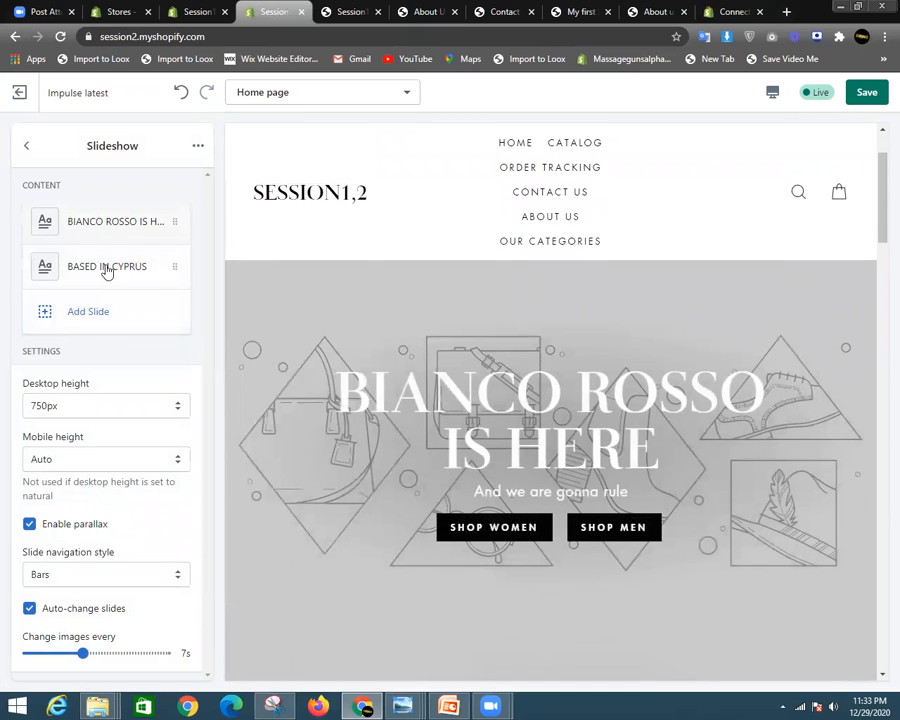
pyautogui.click(150, 230)
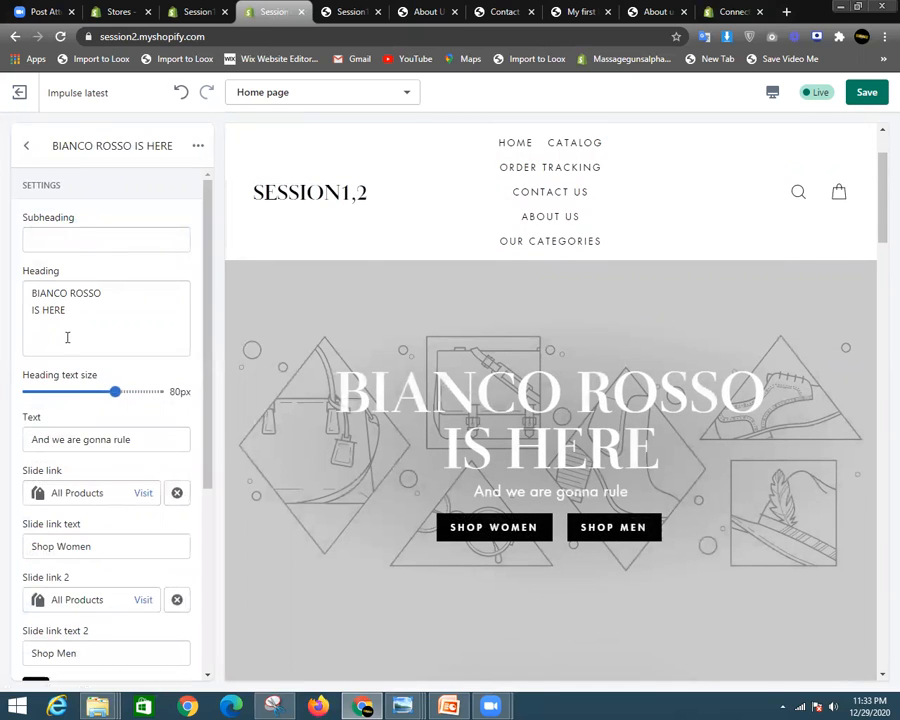
pyautogui.moveTo(113, 388); pyautogui.dragTo(28, 391)
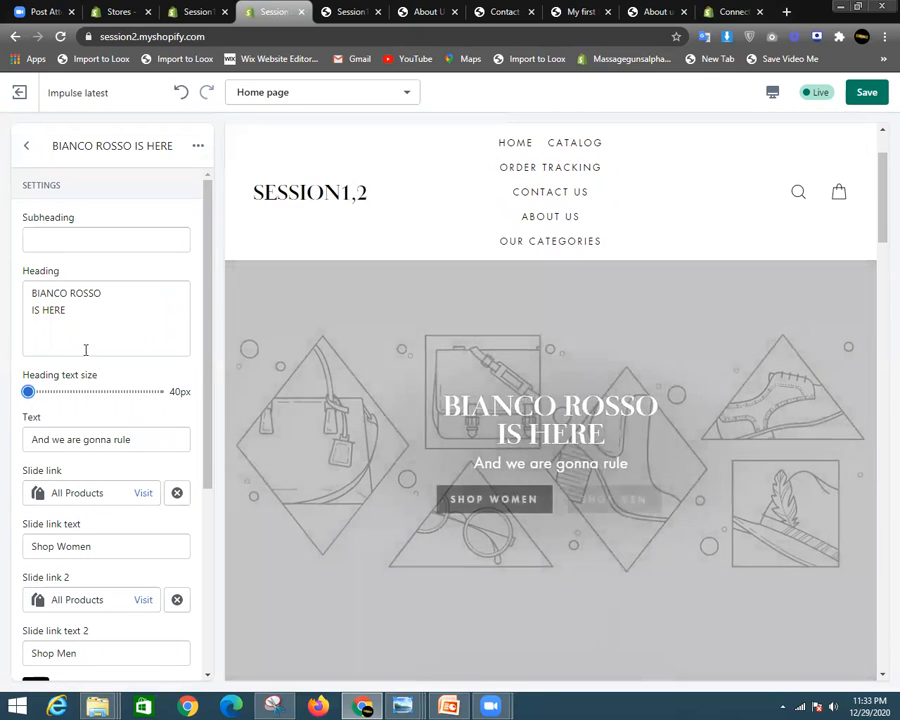
pyautogui.moveTo(110, 315); pyautogui.dragTo(24, 289)
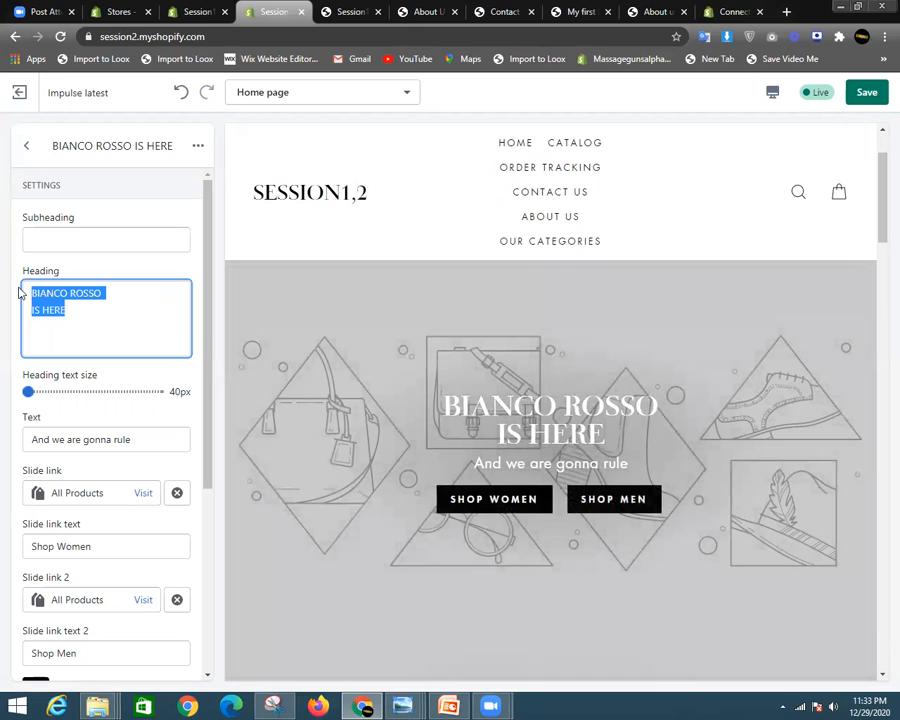
pyautogui.press('BackSpace')
pyautogui.write('ASAD ')
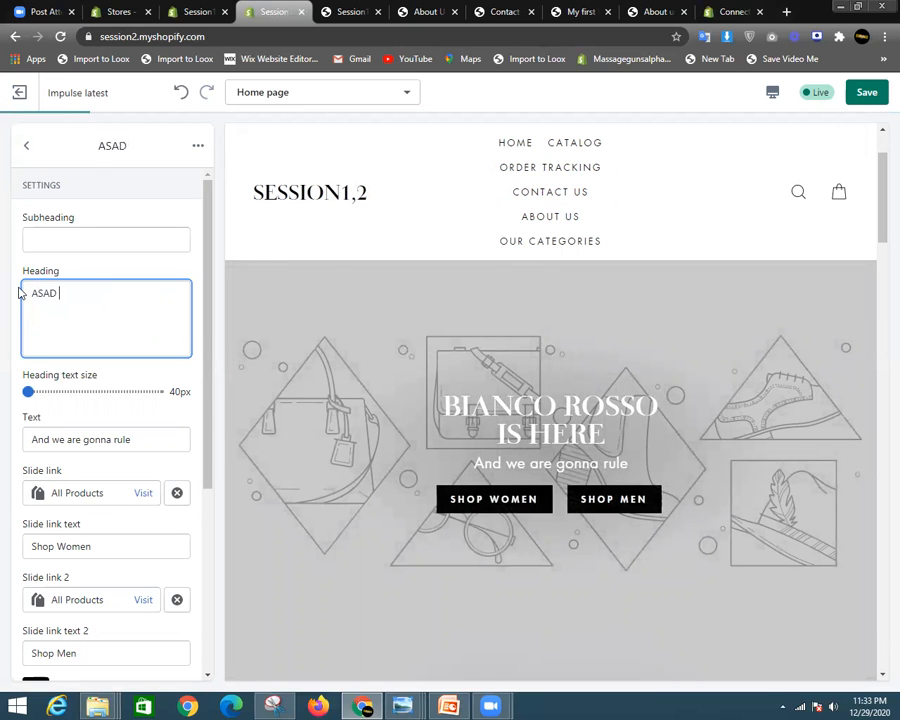
pyautogui.write('HERE')
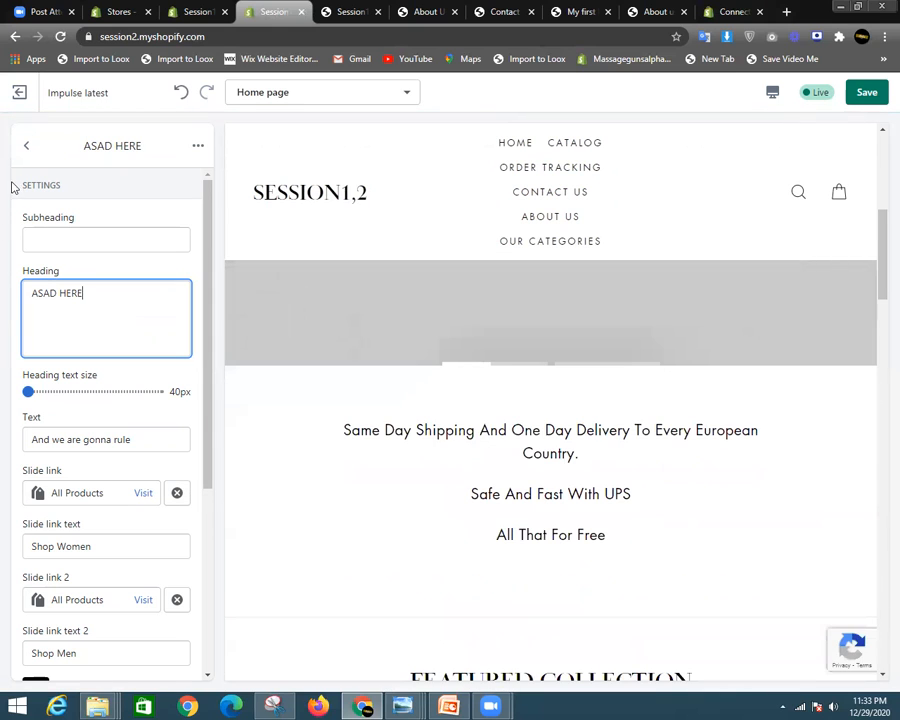
pyautogui.scroll(-3, 104, 494)
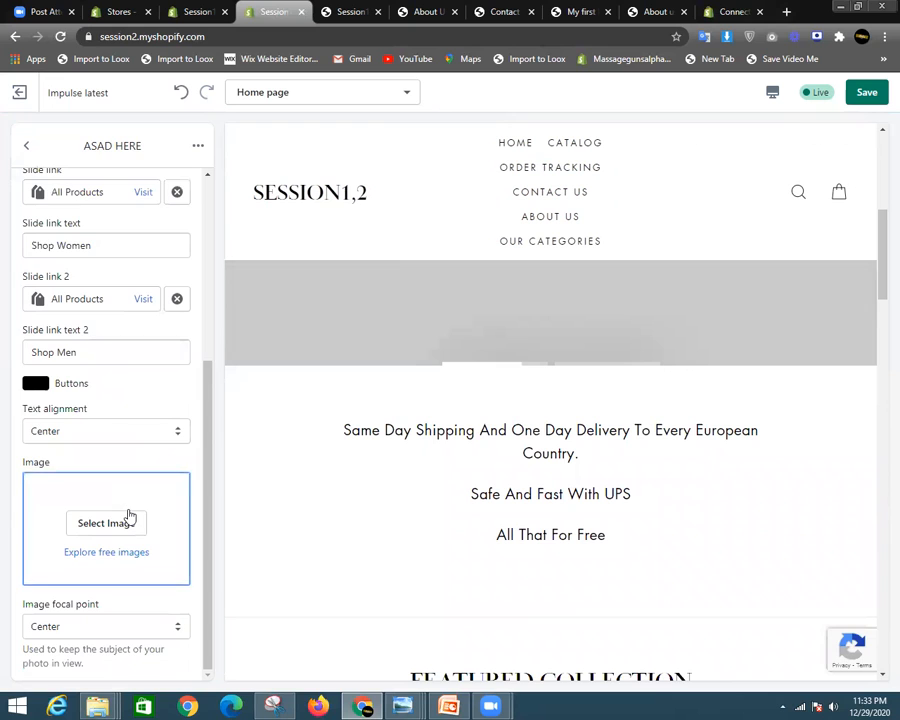
# - Set the slide's background to the Staff Favorites family photo with Santa hats
pyautogui.click(128, 516)
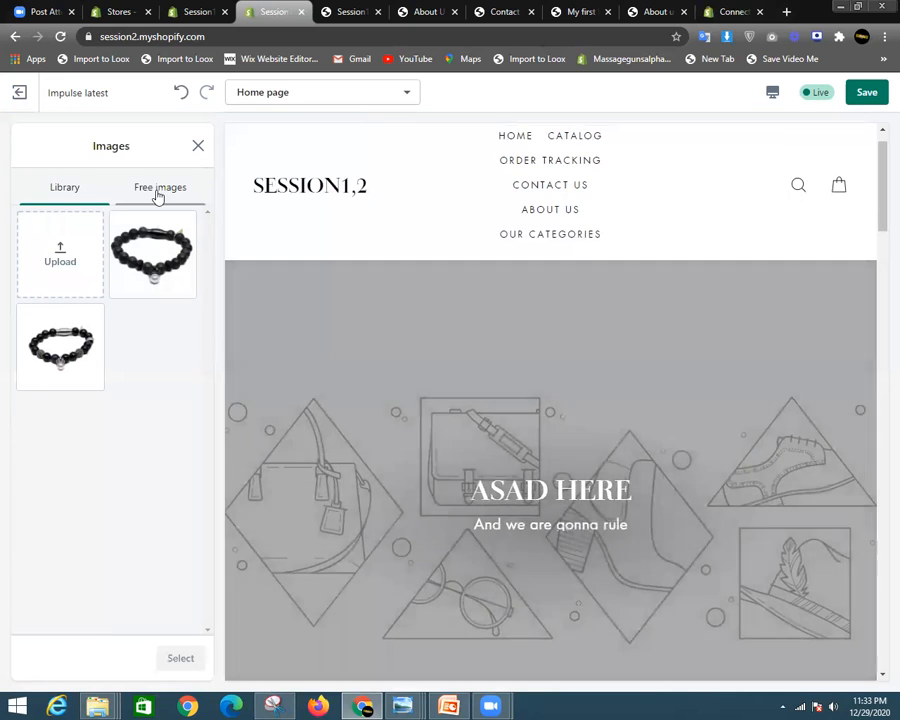
pyautogui.click(158, 190)
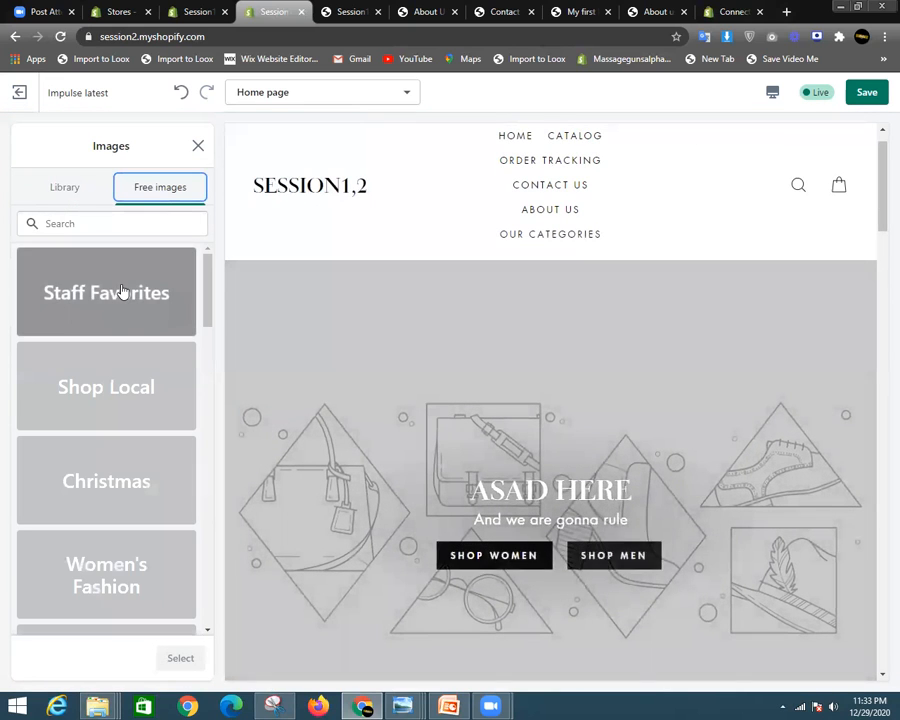
pyautogui.click(121, 294)
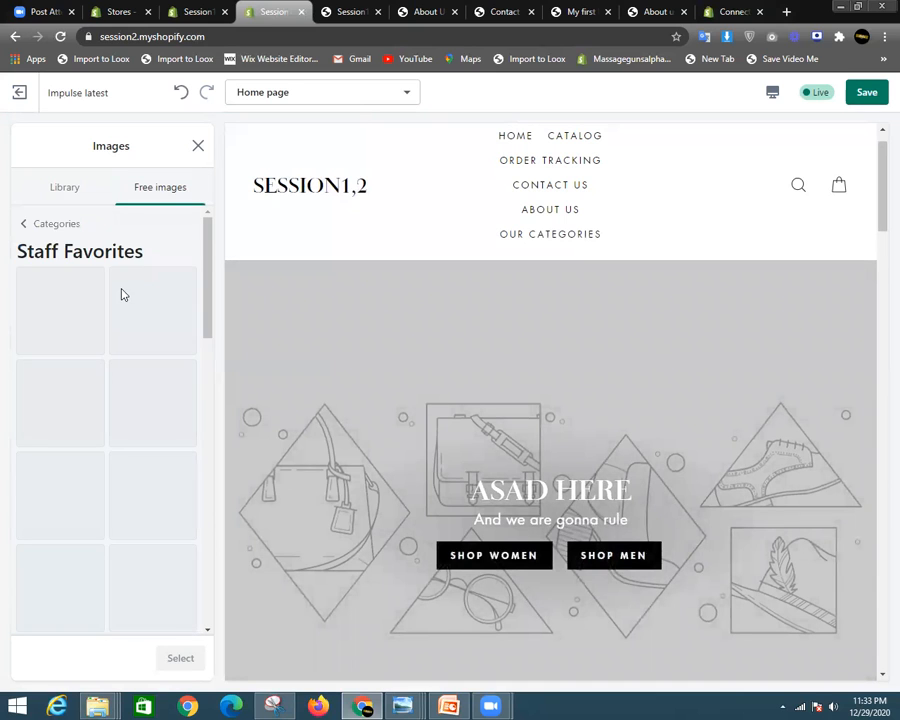
pyautogui.click(65, 315)
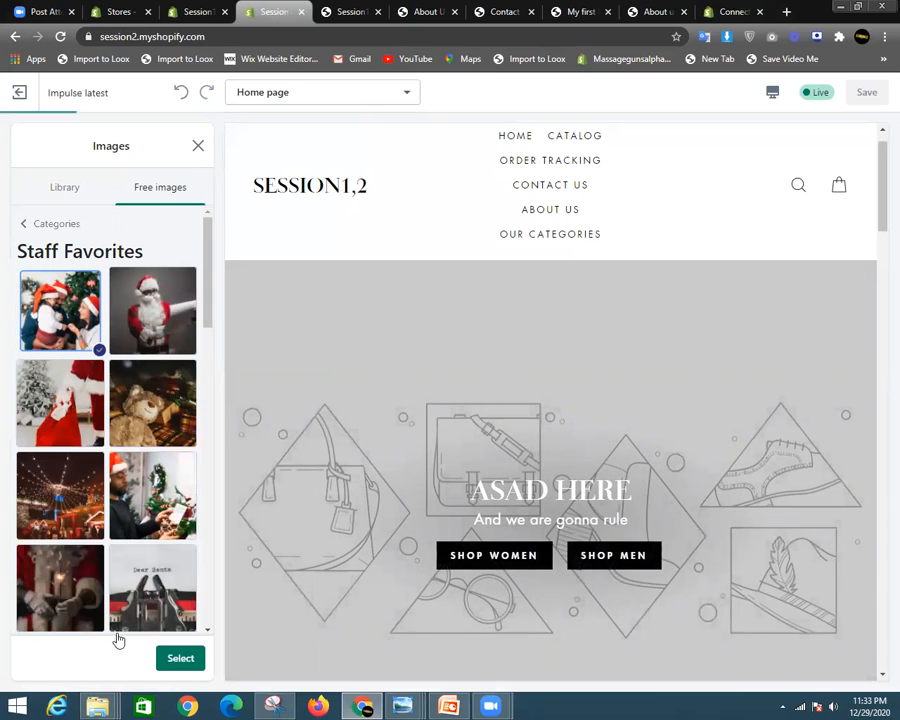
pyautogui.click(170, 652)
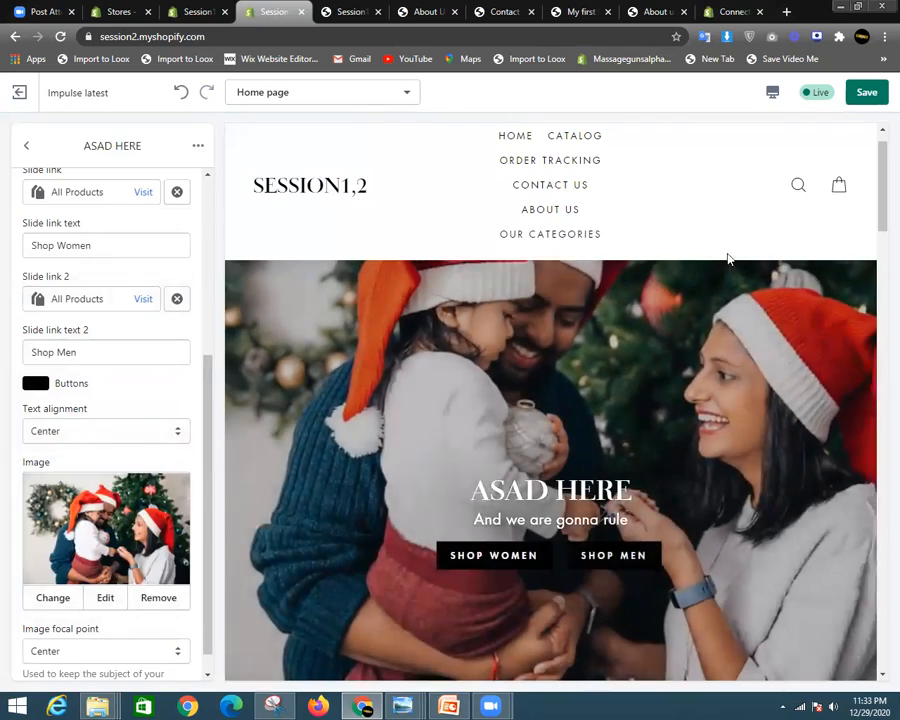
pyautogui.scroll(-3, 630, 397)
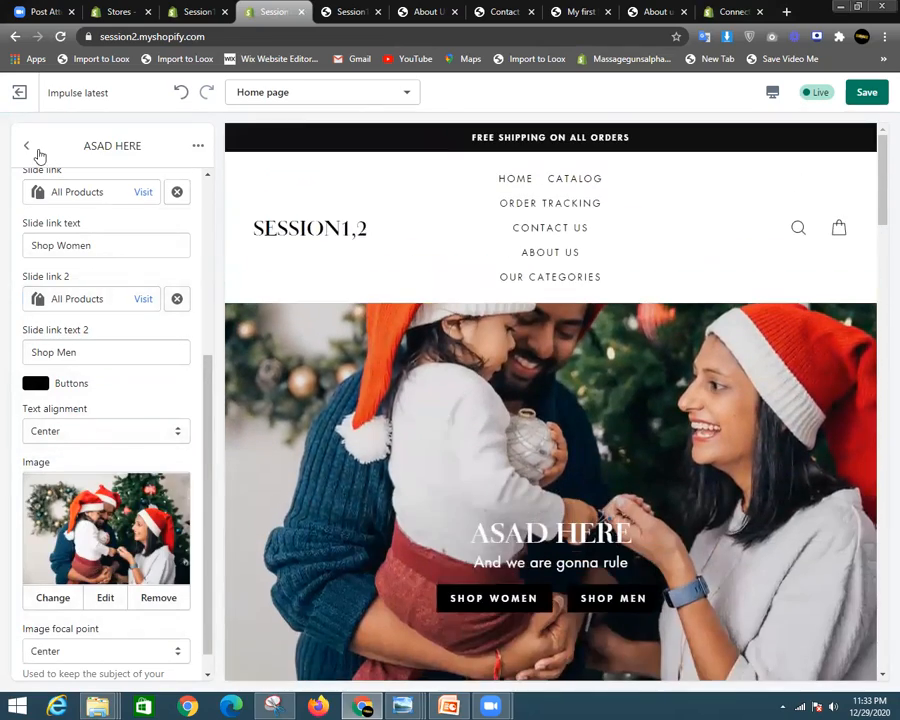
pyautogui.click(34, 150)
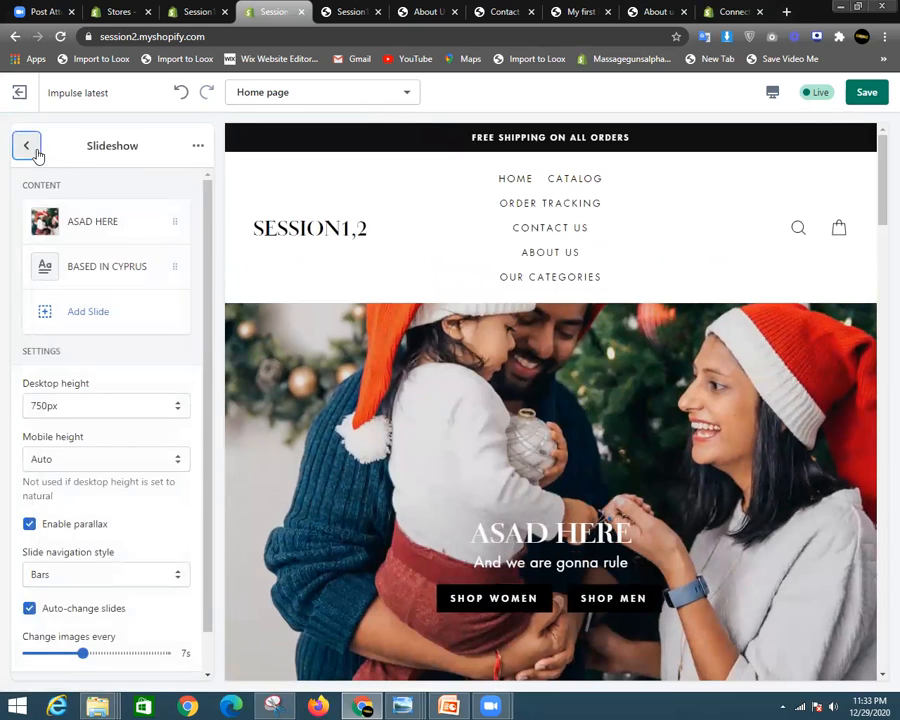
# - Return to the Home page section list and scroll the preview past the shipping text
pyautogui.click(34, 150)
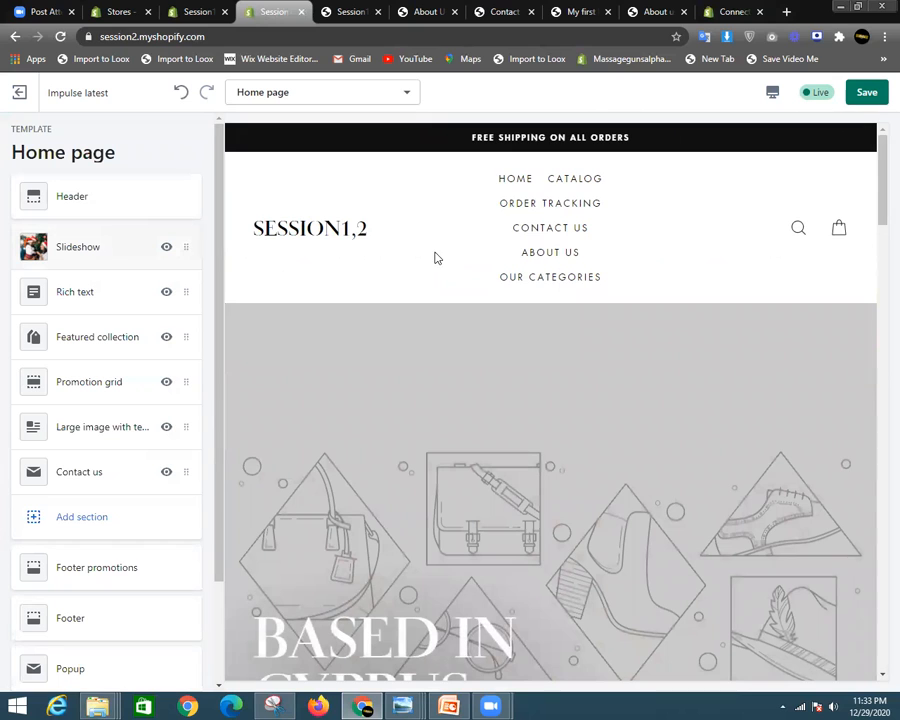
pyautogui.scroll(-2, 434, 258)
pyautogui.scroll(-3, 419, 334)
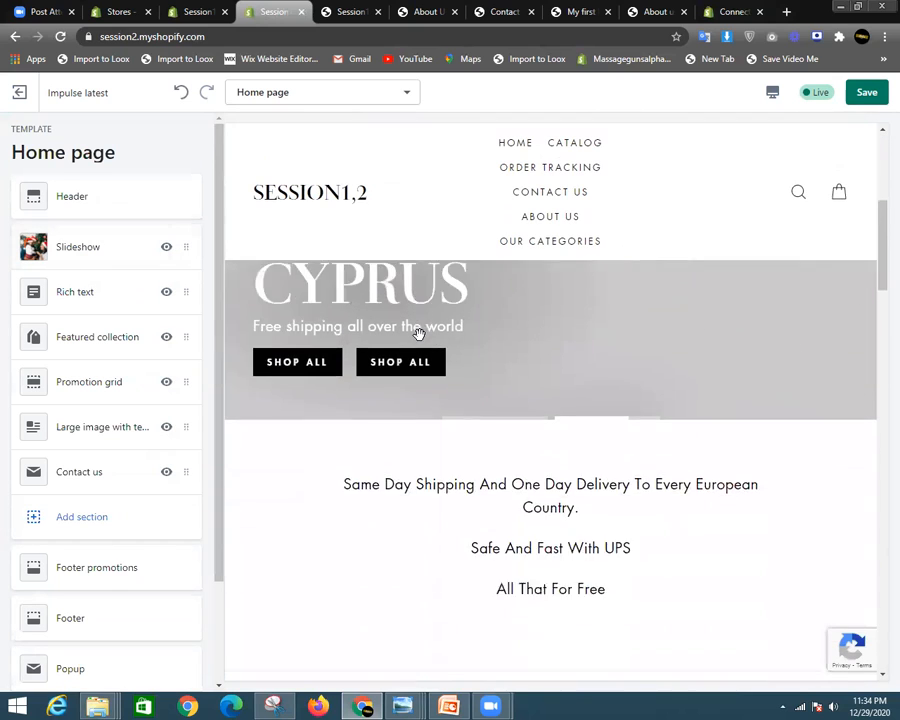
pyautogui.moveTo(345, 325); pyautogui.dragTo(637, 405)
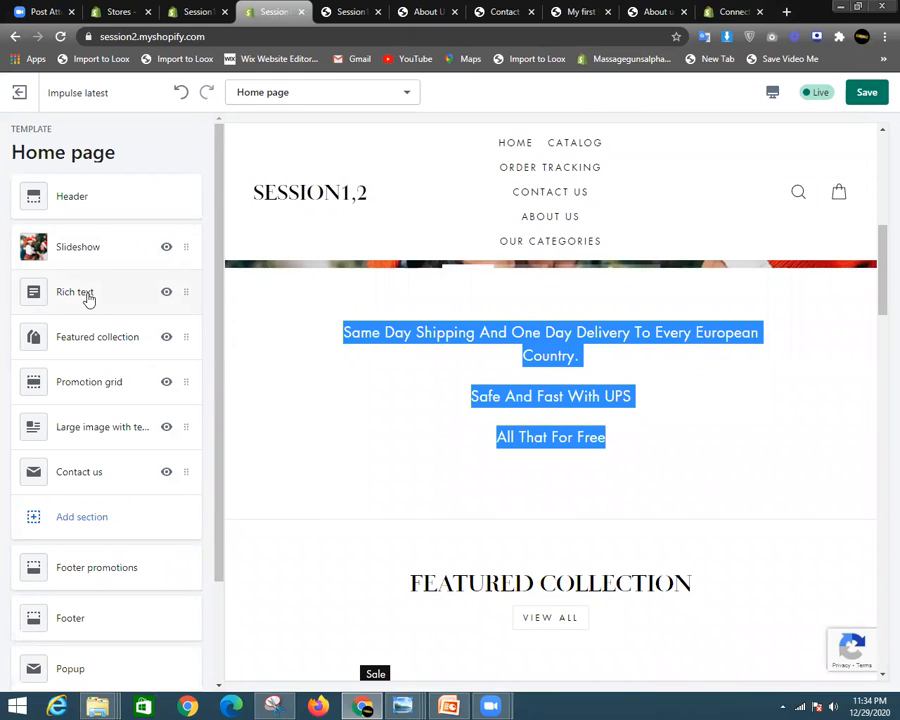
pyautogui.scroll(-3, 518, 325)
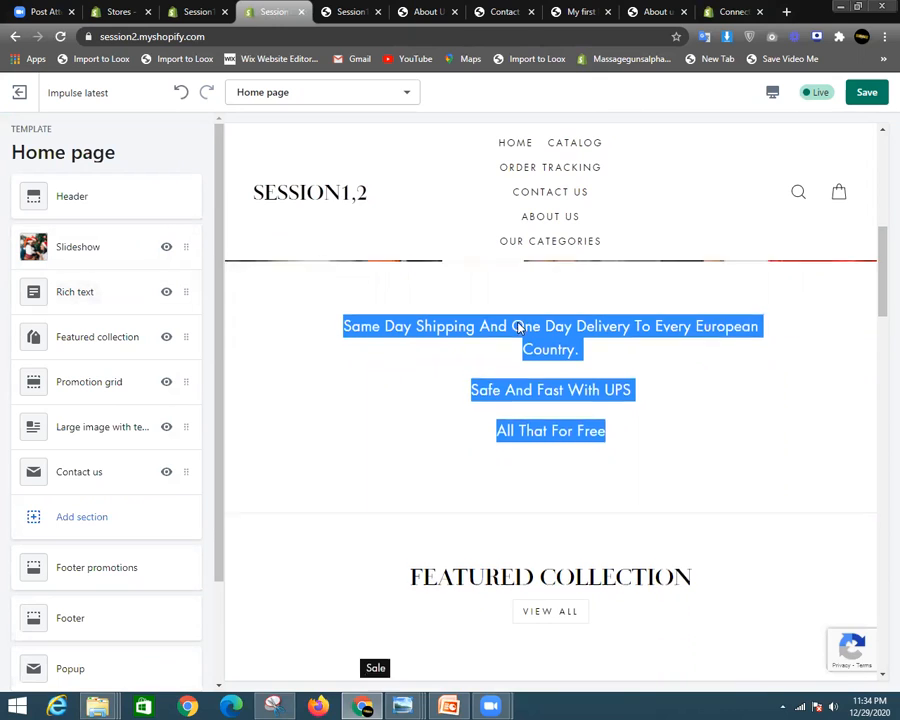
pyautogui.moveTo(405, 302); pyautogui.dragTo(710, 314)
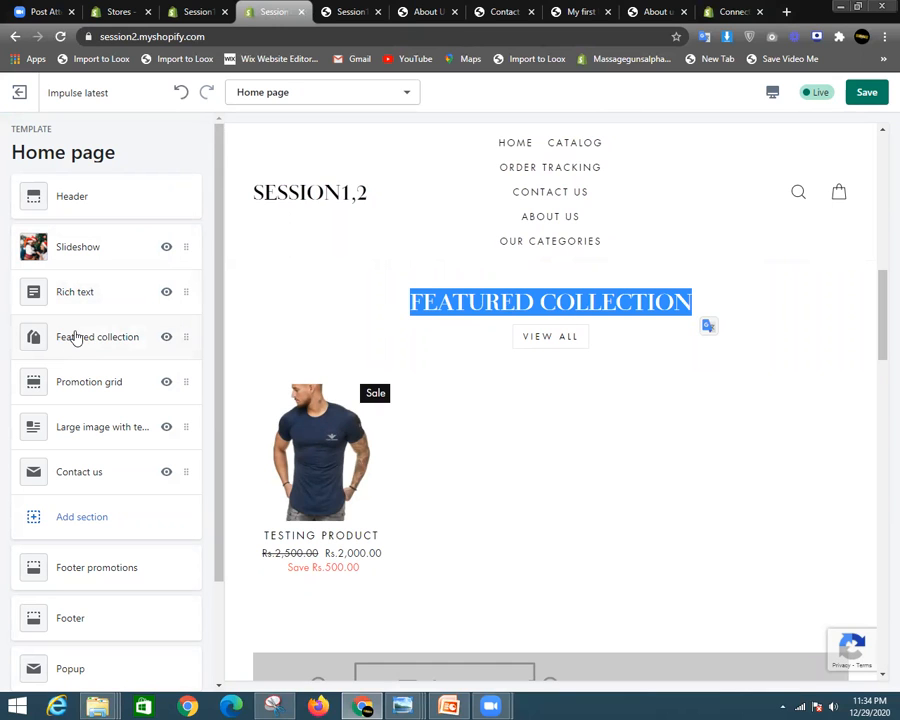
# - Scroll further down the preview past the stay tuned line to the Contact us form
pyautogui.scroll(-3, 436, 348)
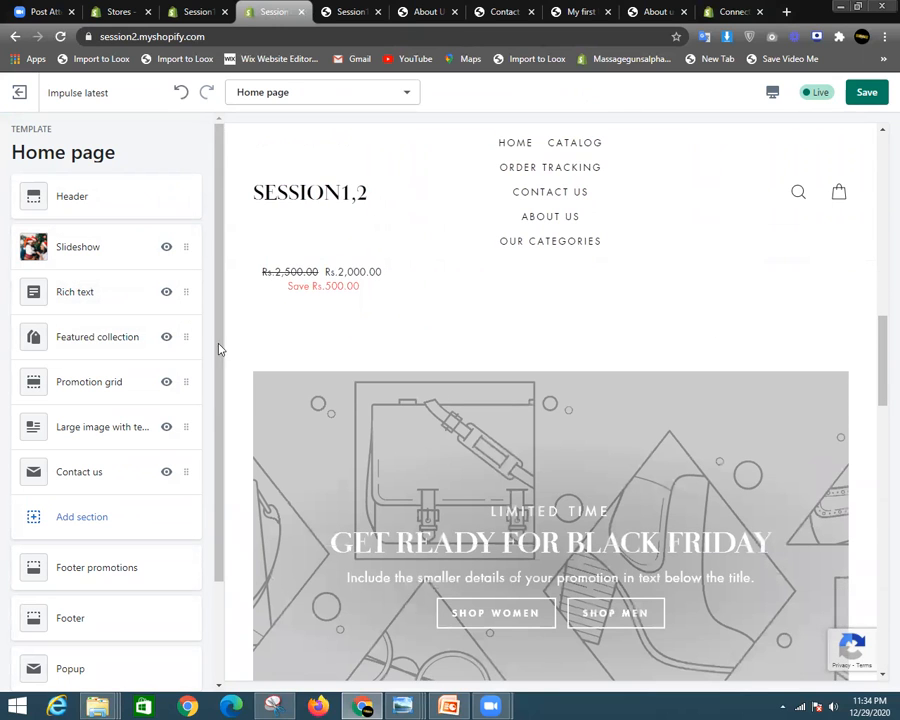
pyautogui.scroll(-1, 291, 374)
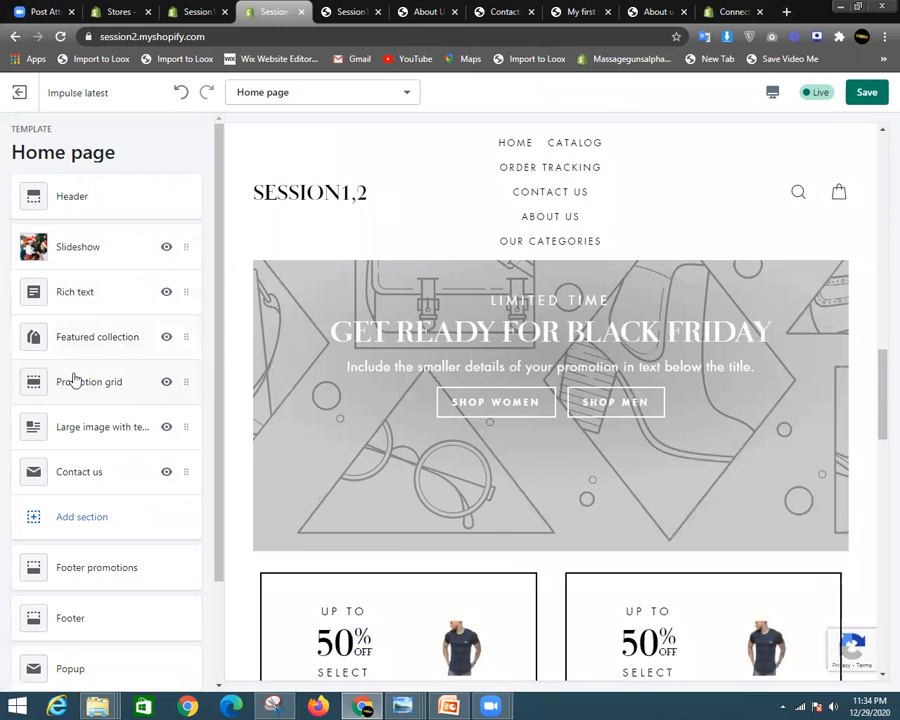
pyautogui.scroll(2, 430, 368)
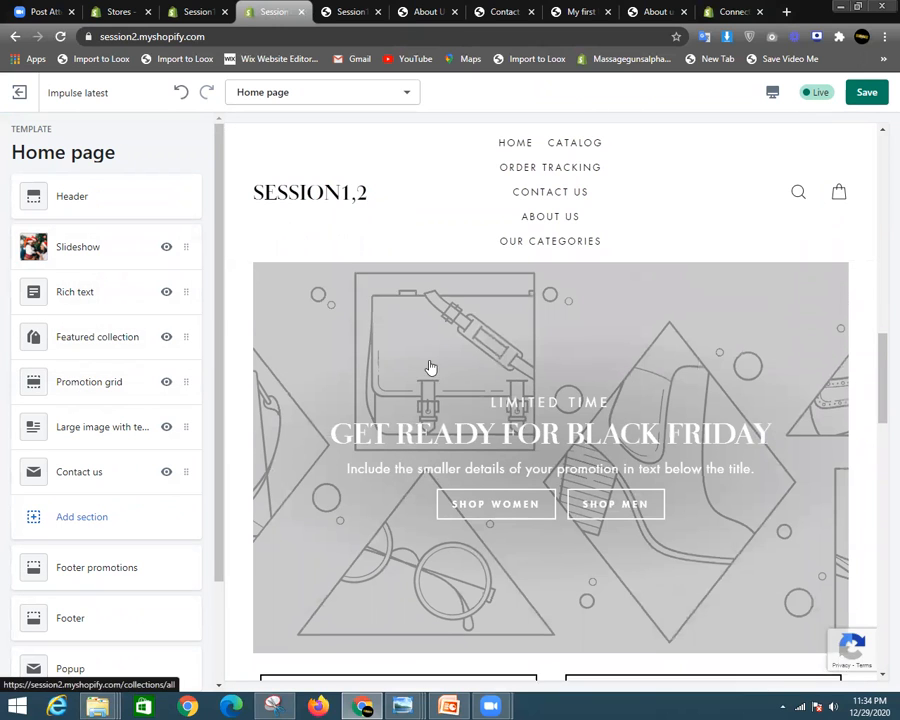
pyautogui.scroll(-2, 466, 430)
pyautogui.scroll(-2, 470, 376)
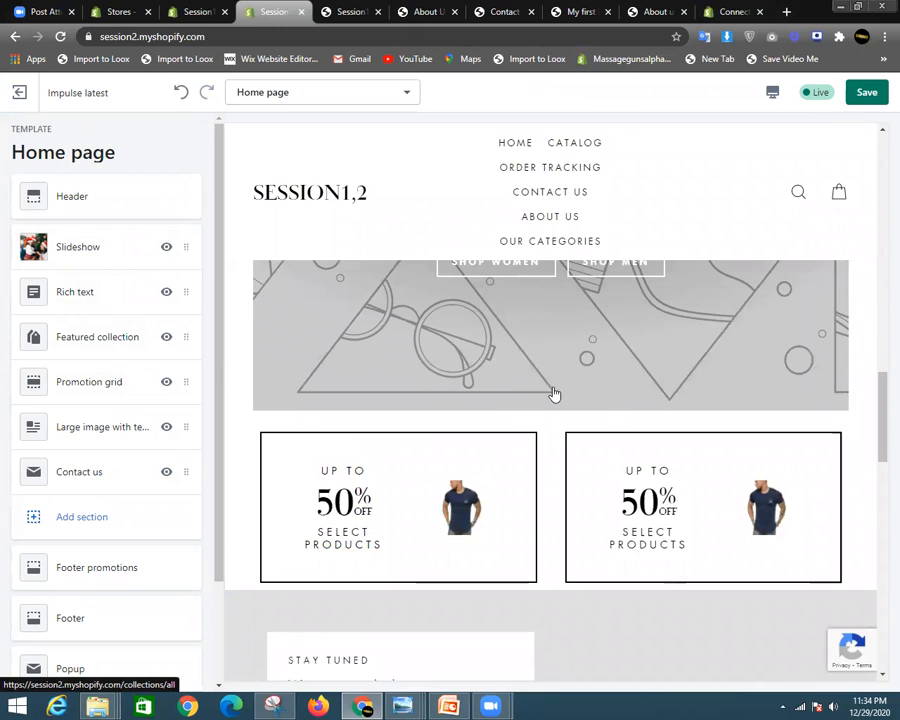
pyautogui.scroll(2, 545, 380)
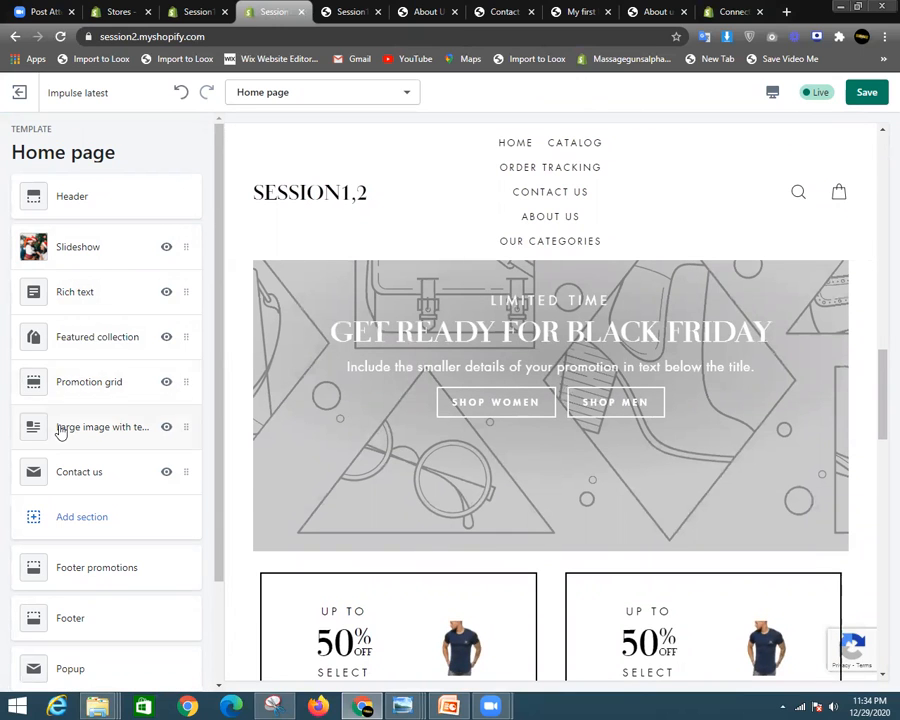
pyautogui.scroll(-5, 580, 498)
pyautogui.scroll(-2, 605, 521)
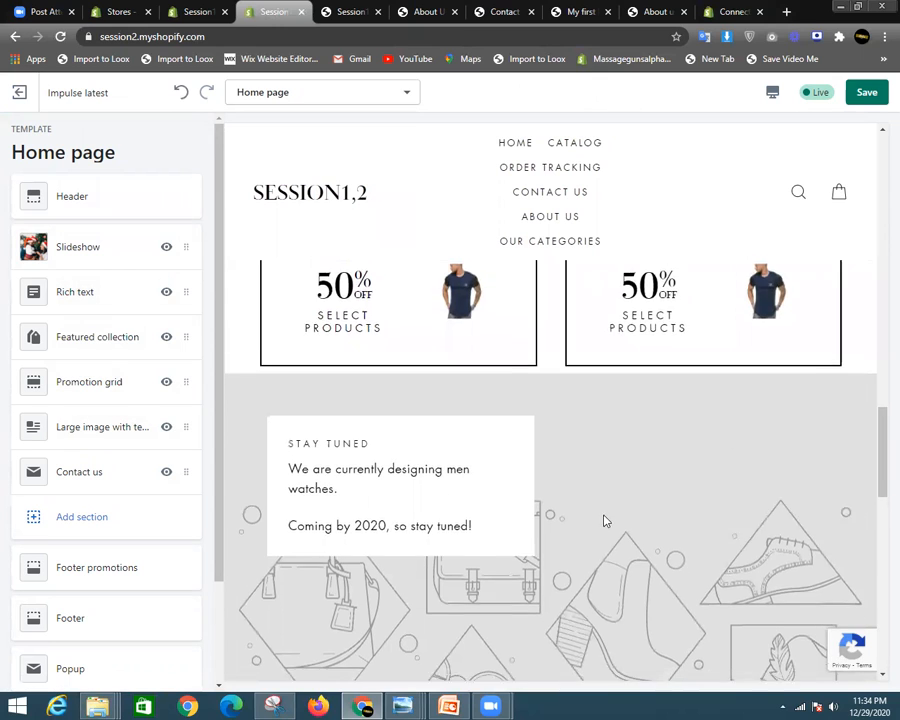
pyautogui.moveTo(447, 363); pyautogui.dragTo(119, 424)
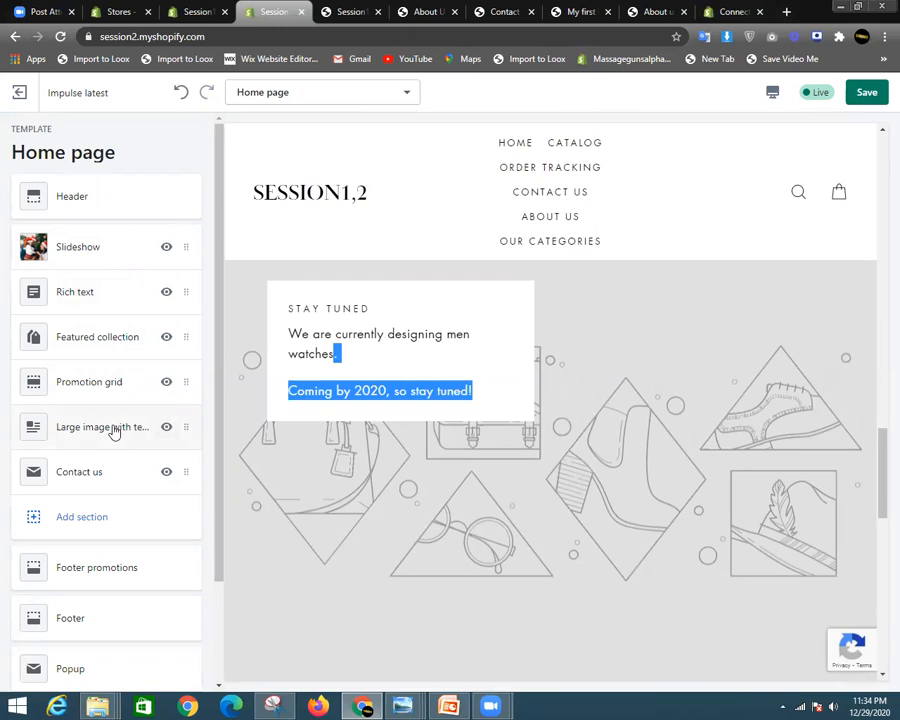
pyautogui.scroll(-5, 392, 419)
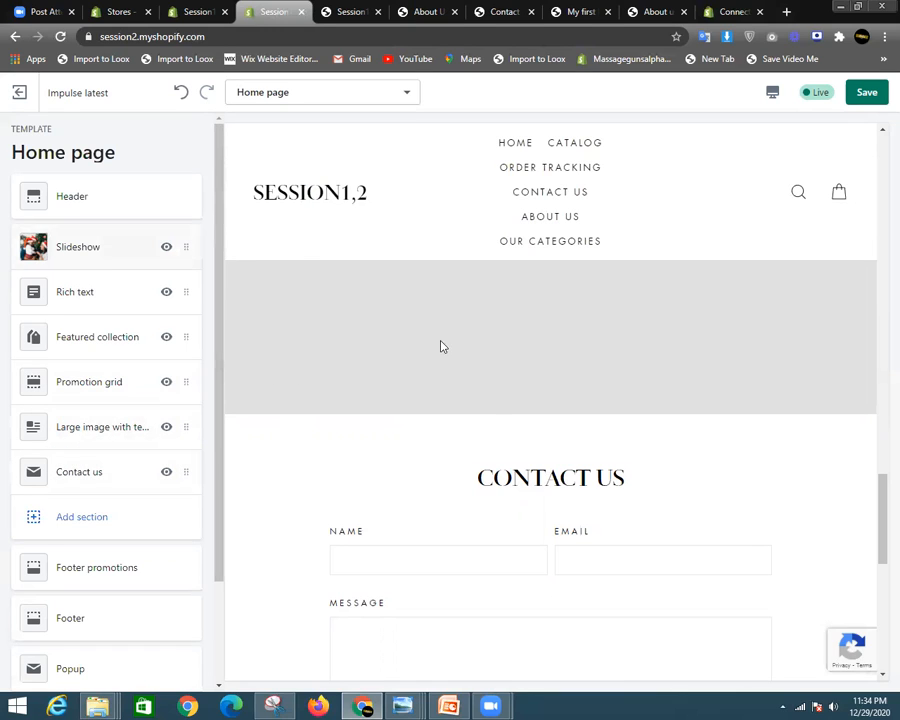
pyautogui.scroll(-5, 442, 346)
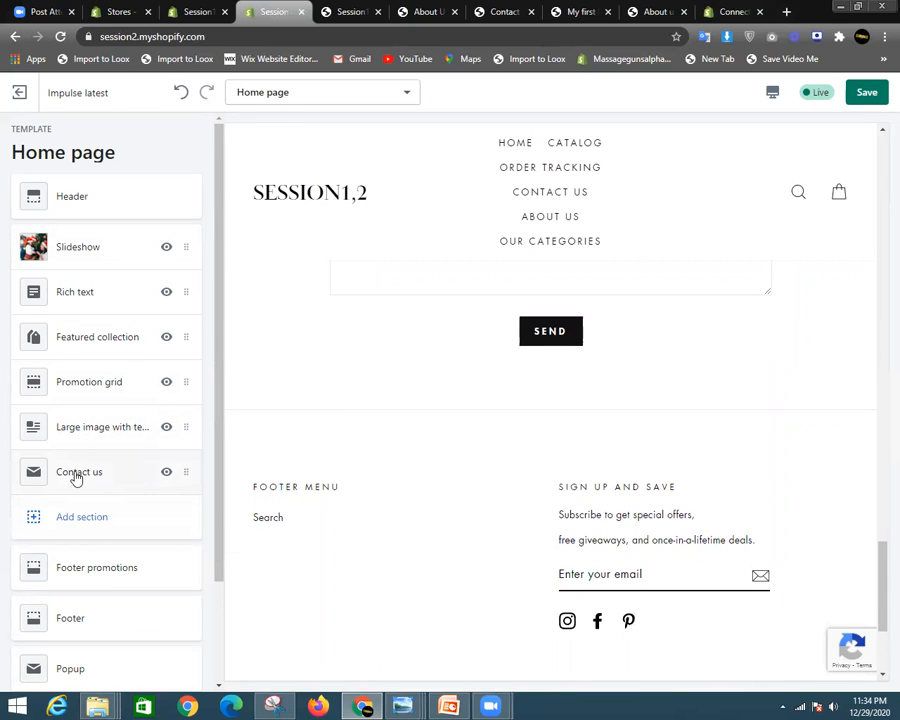
pyautogui.scroll(1, 420, 375)
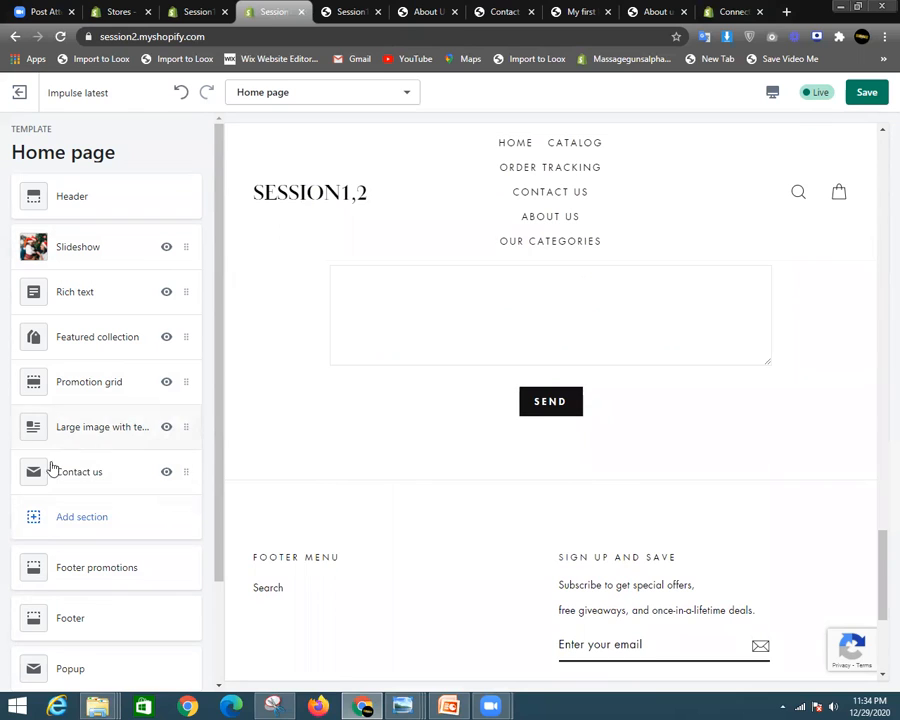
pyautogui.scroll(2, 362, 408)
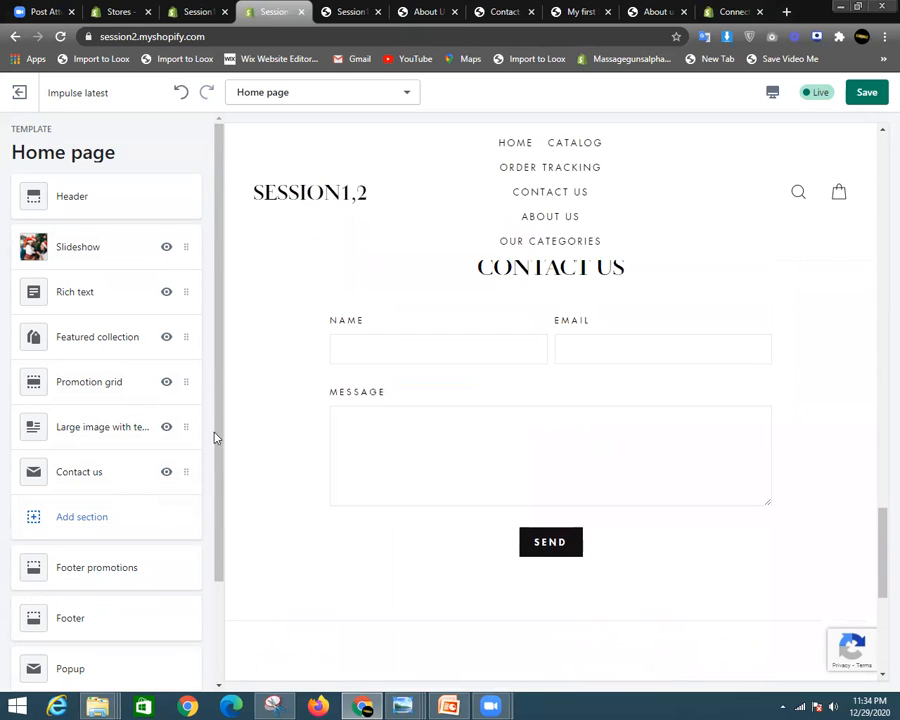
# - Remove the Contact us section, leaving Large image with text above the footer
pyautogui.click(119, 486)
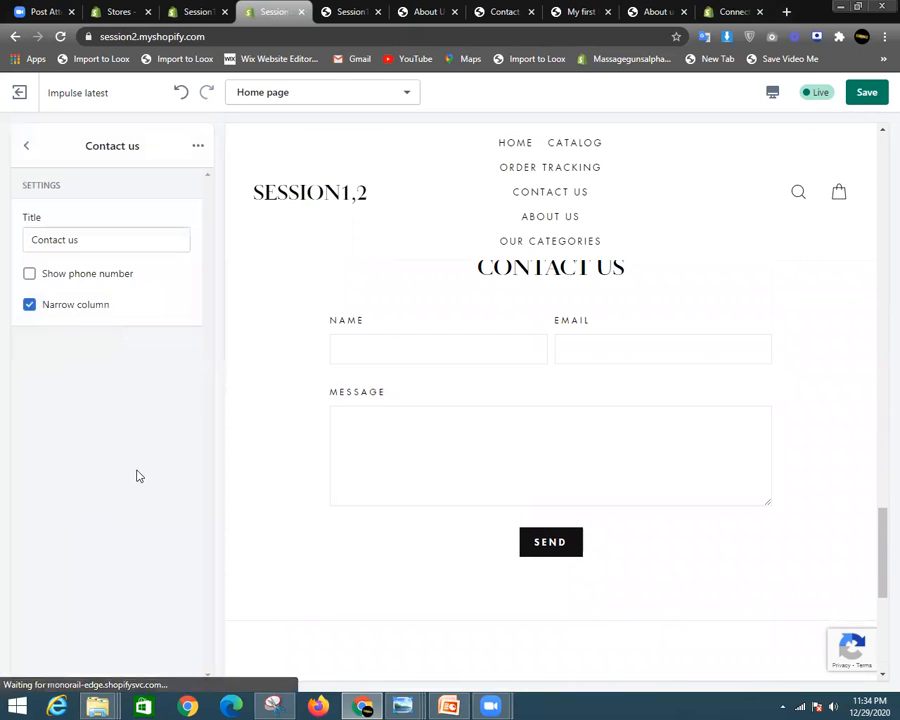
pyautogui.click(198, 150)
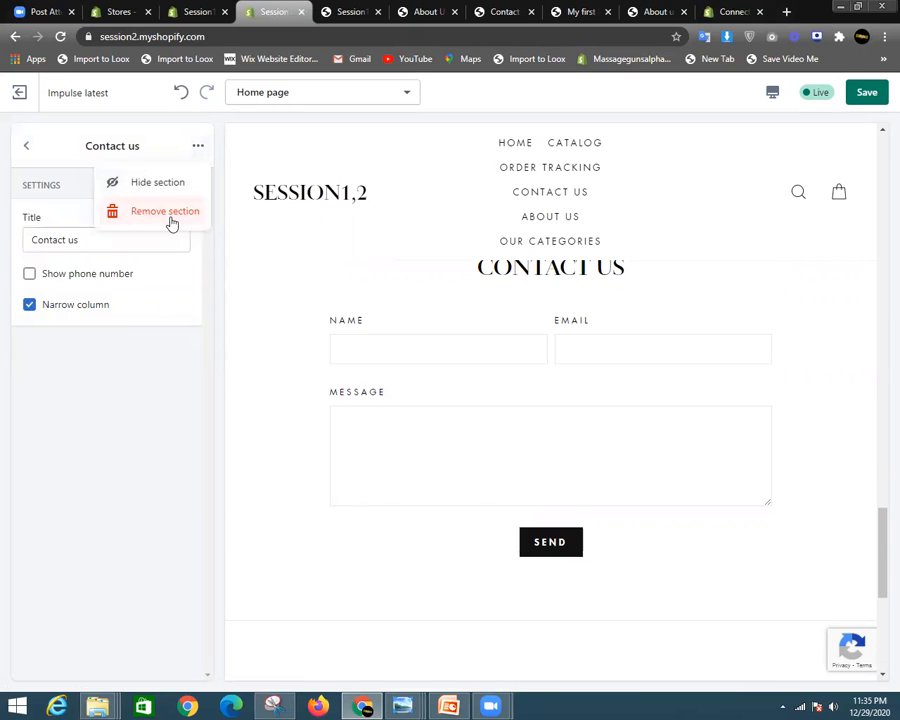
pyautogui.click(172, 212)
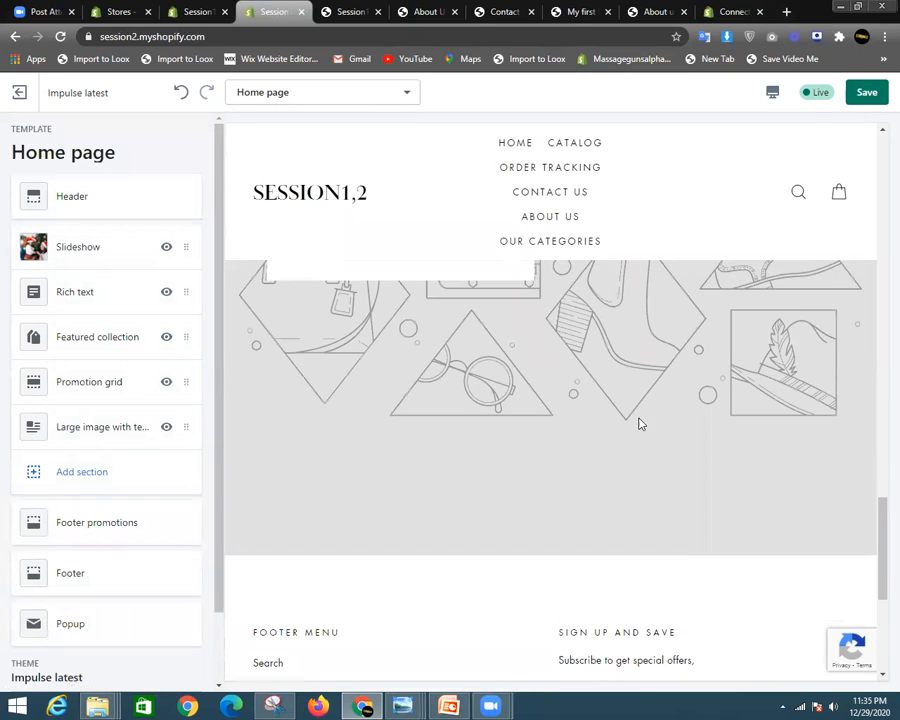
pyautogui.scroll(4, 546, 422)
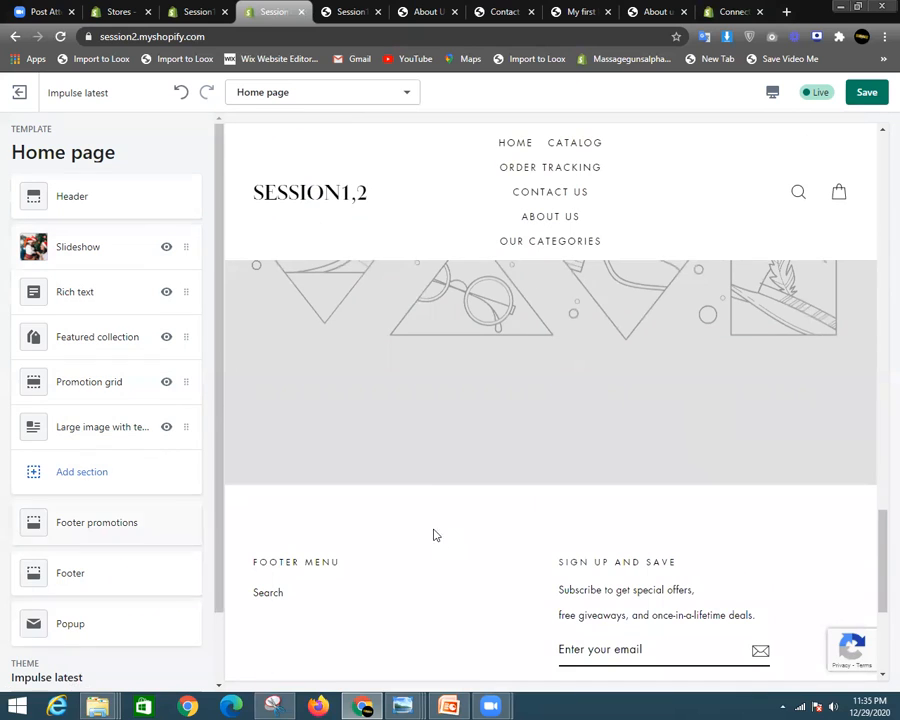
pyautogui.scroll(-3, 550, 440)
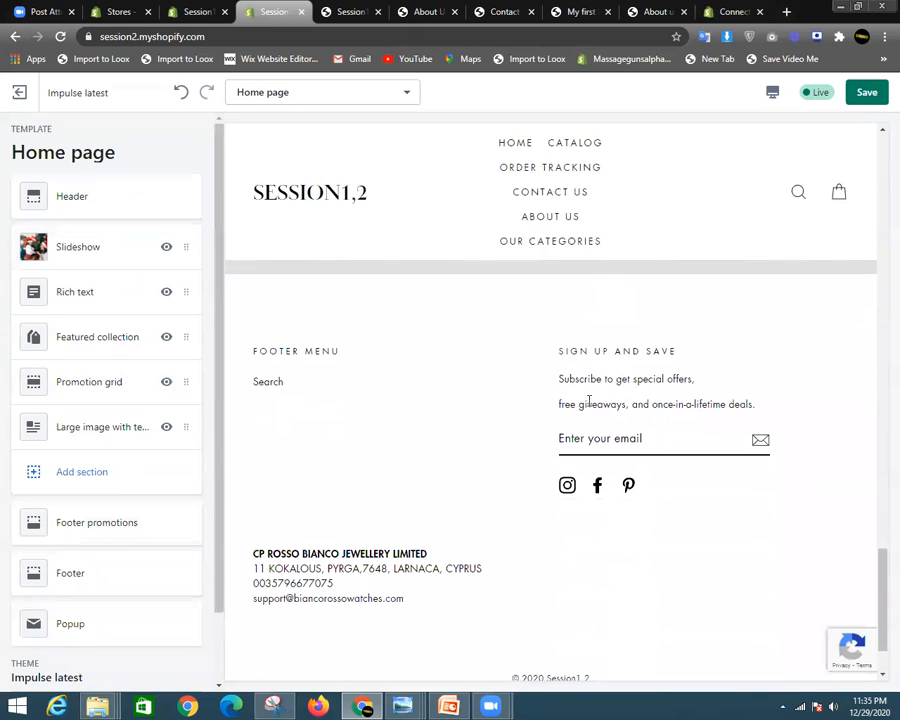
pyautogui.click(84, 472)
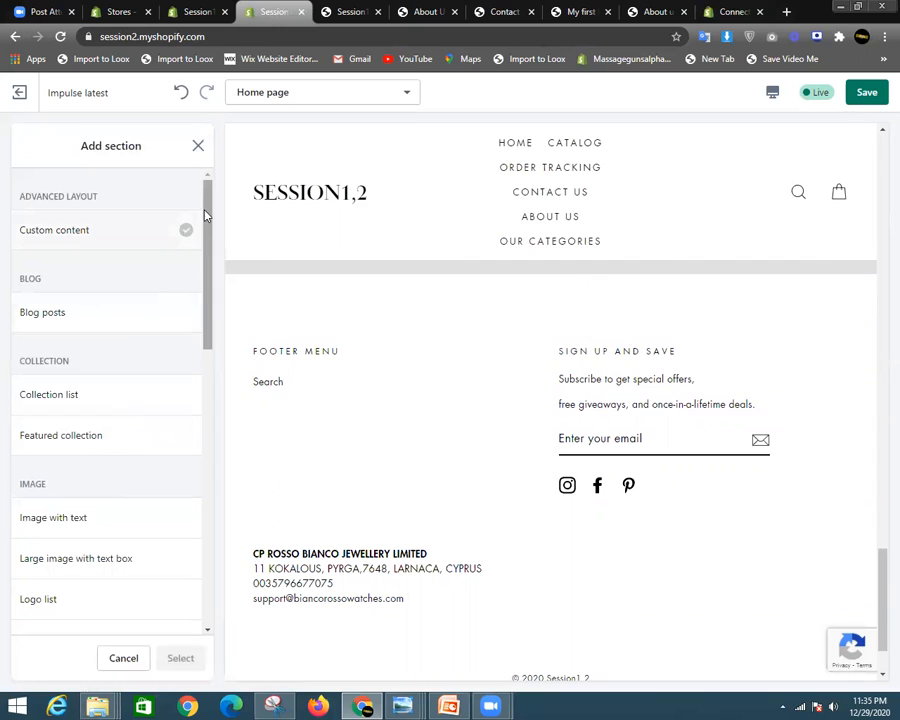
pyautogui.moveTo(207, 203); pyautogui.dragTo(206, 371)
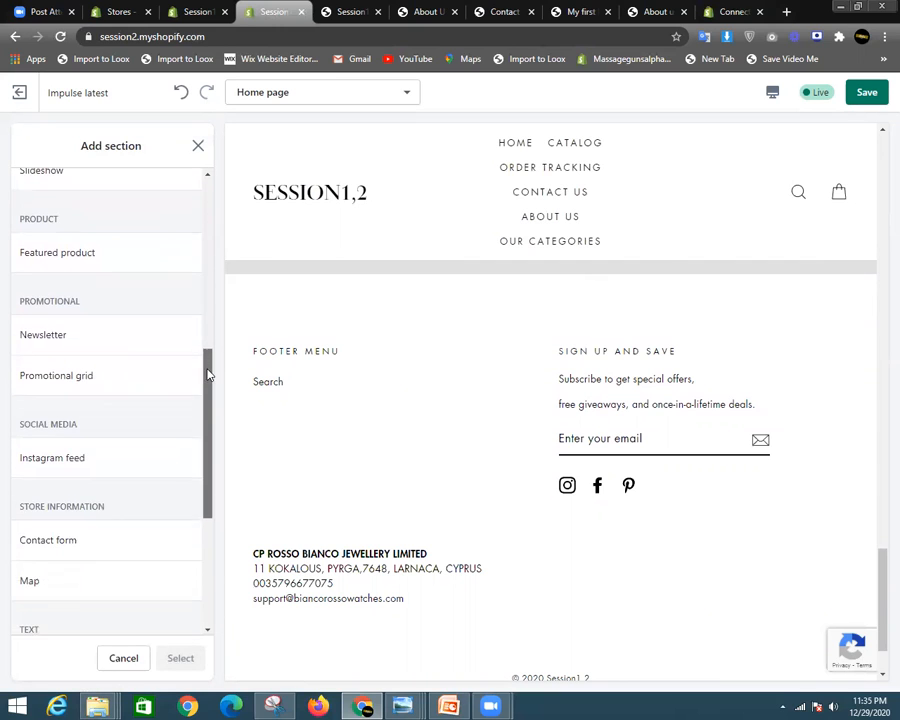
pyautogui.scroll(-3, 66, 320)
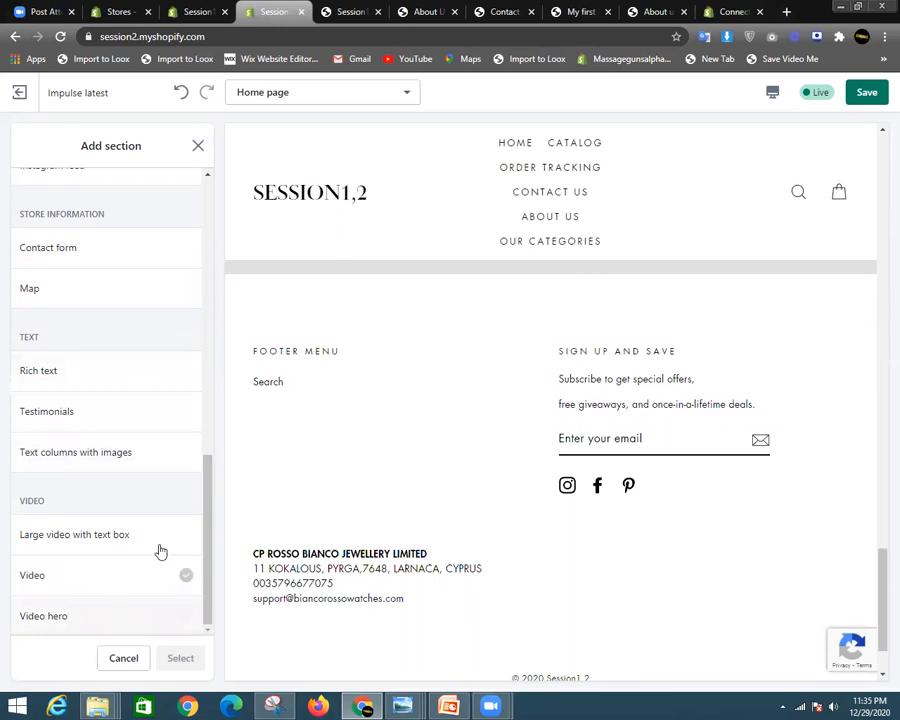
pyautogui.moveTo(211, 574); pyautogui.dragTo(217, 486)
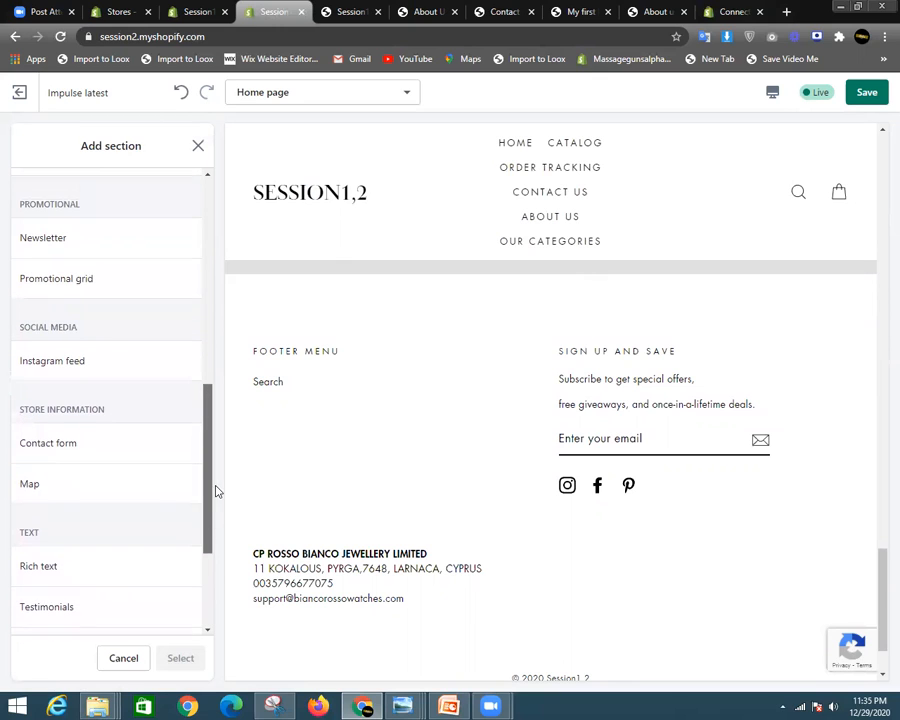
pyautogui.click(77, 455)
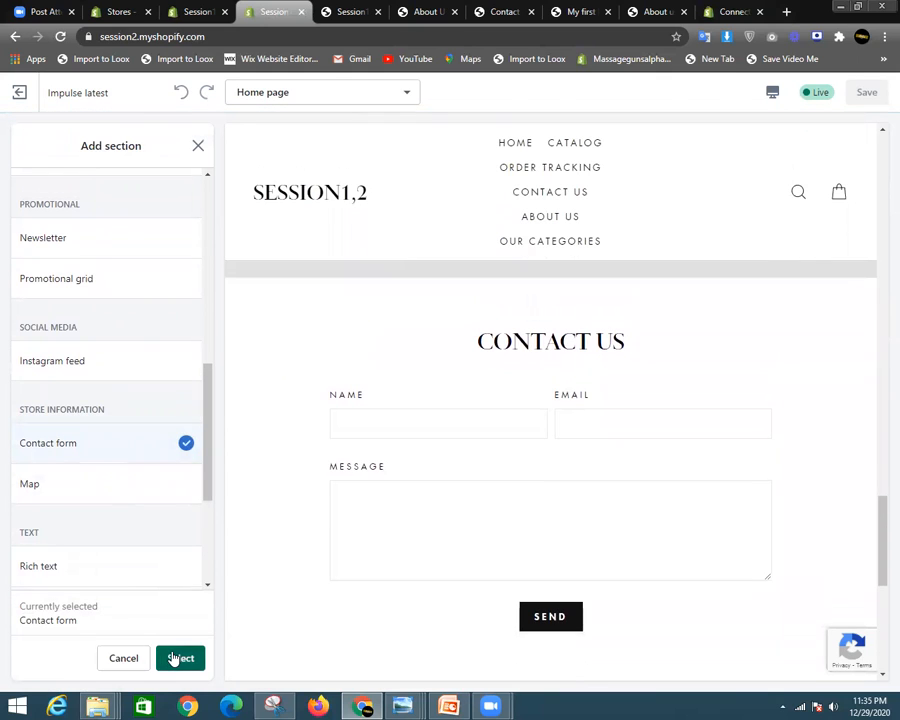
pyautogui.click(175, 658)
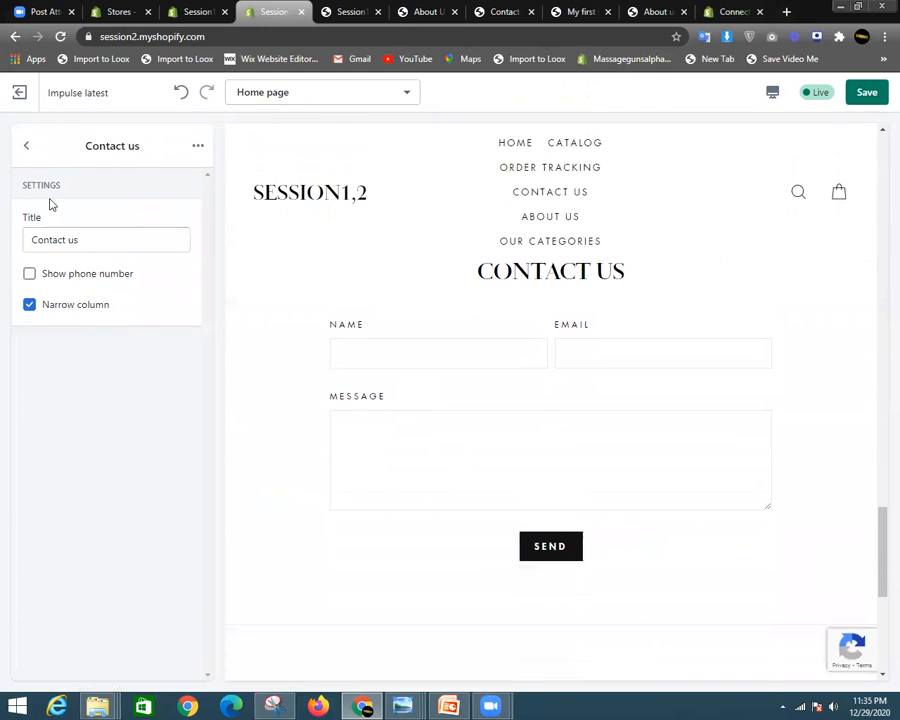
pyautogui.click(196, 146)
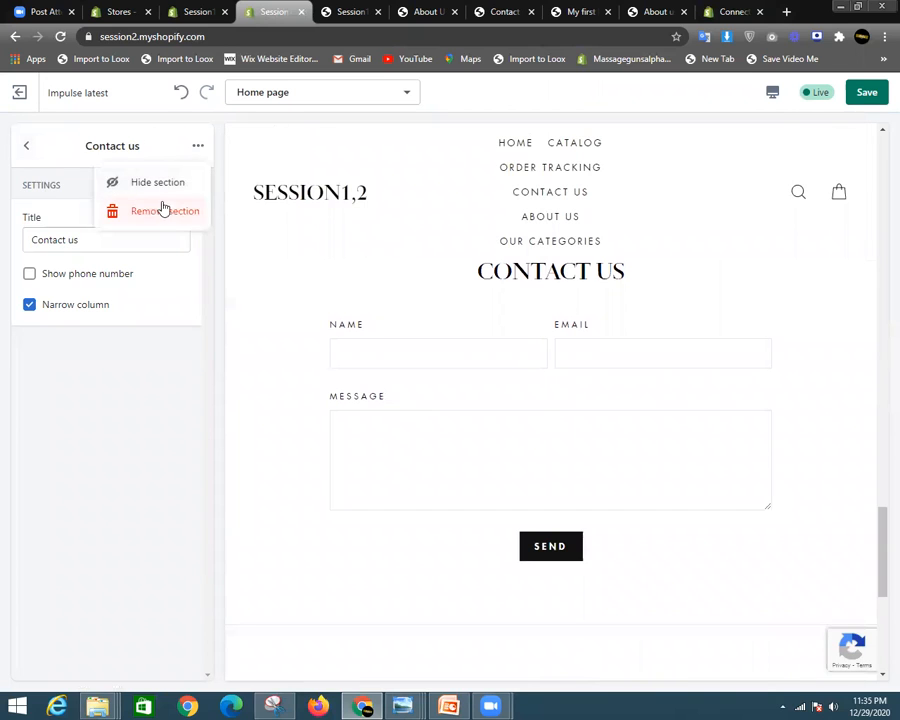
pyautogui.click(163, 209)
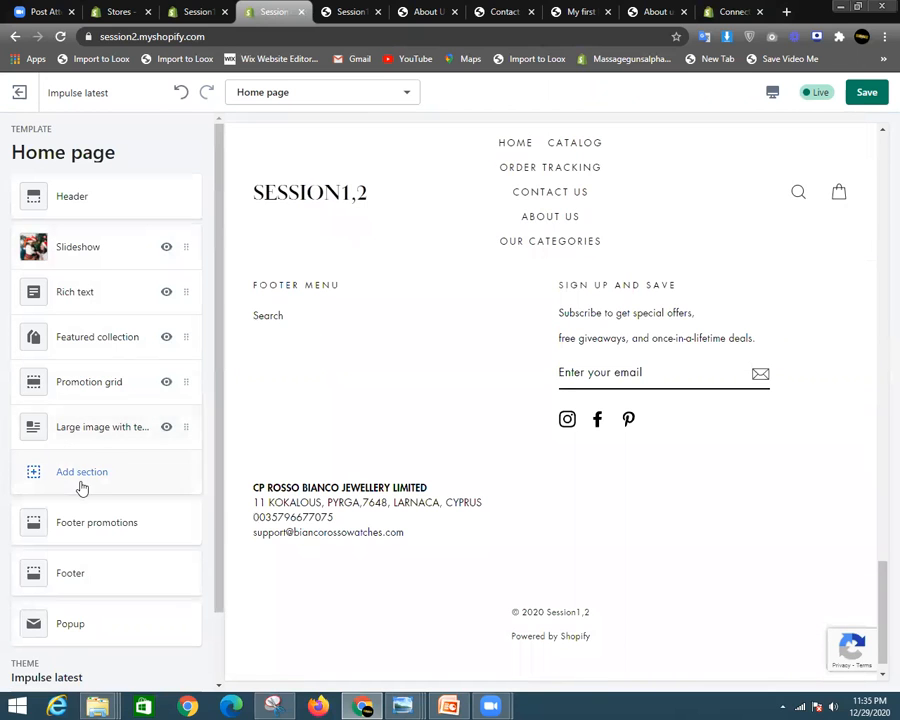
pyautogui.click(82, 479)
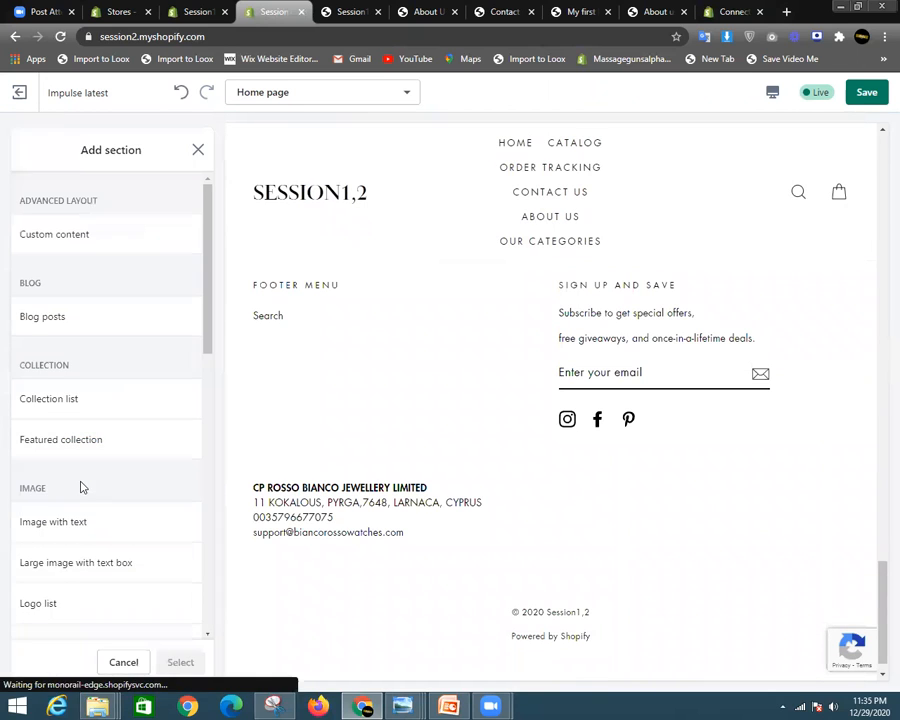
pyautogui.click(91, 330)
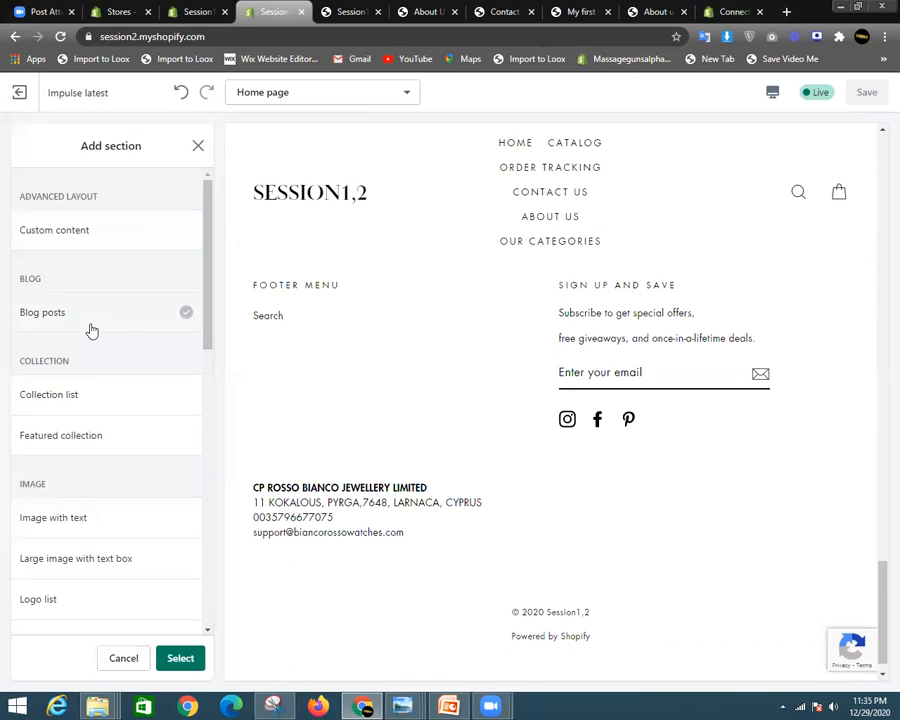
pyautogui.click(186, 652)
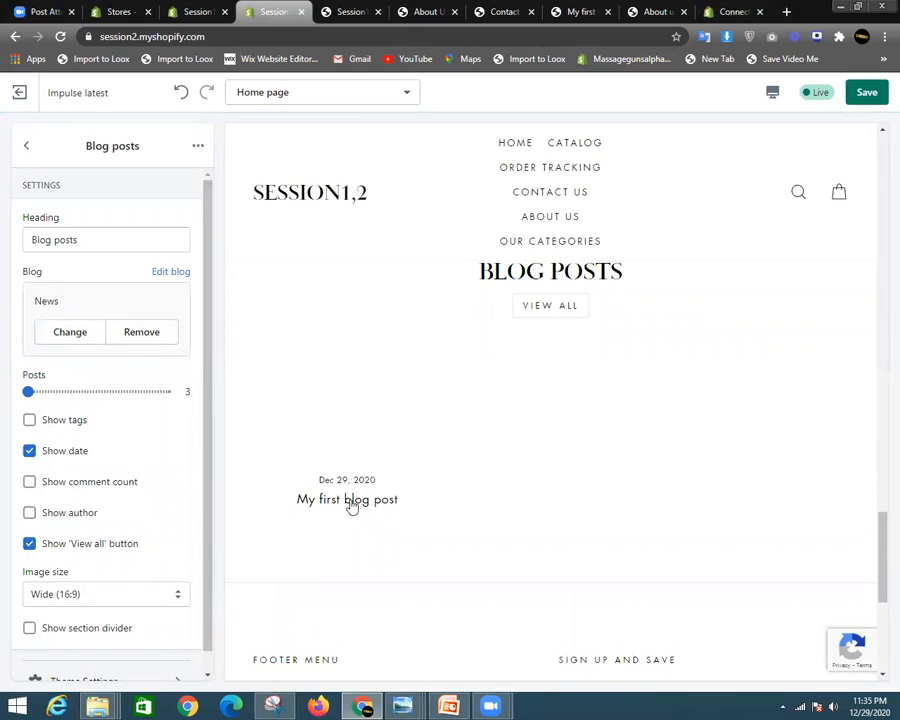
pyautogui.scroll(-2, 434, 399)
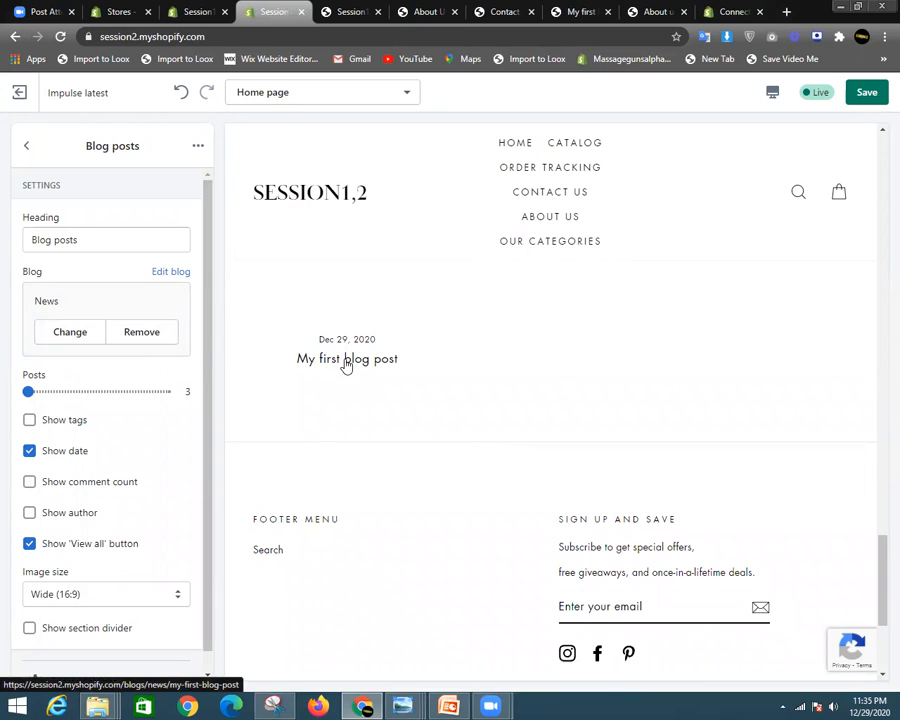
pyautogui.scroll(3, 462, 408)
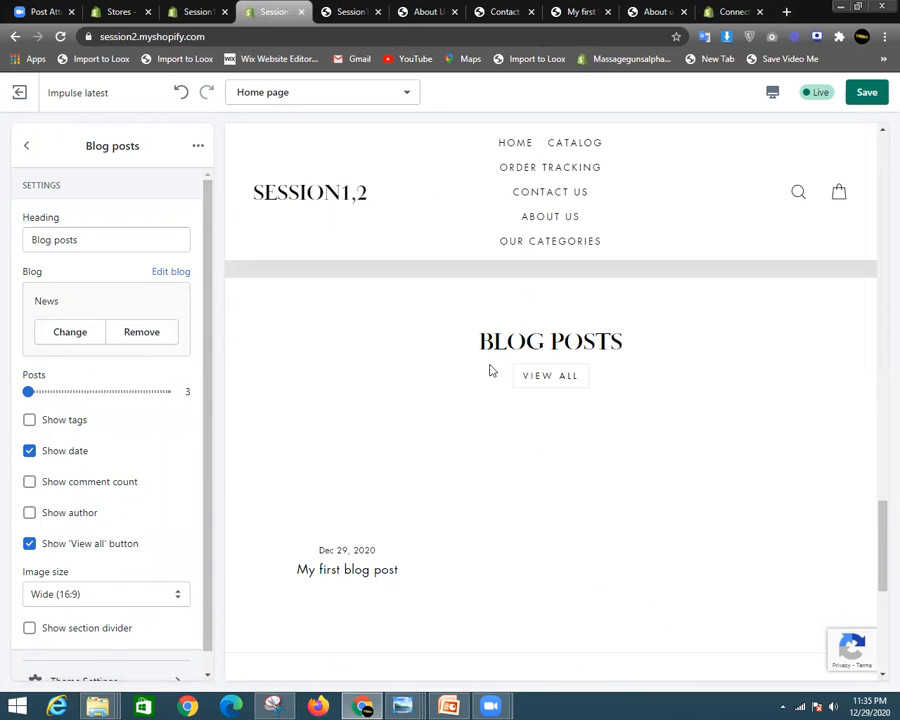
pyautogui.scroll(-3, 376, 509)
pyautogui.scroll(1, 402, 324)
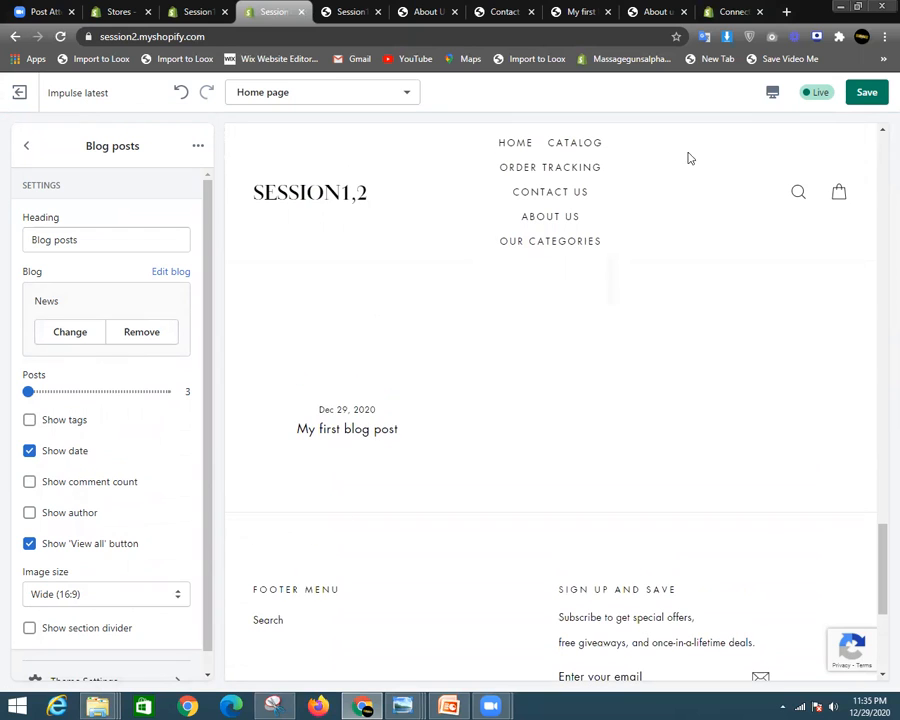
pyautogui.click(773, 95)
pyautogui.click(806, 185)
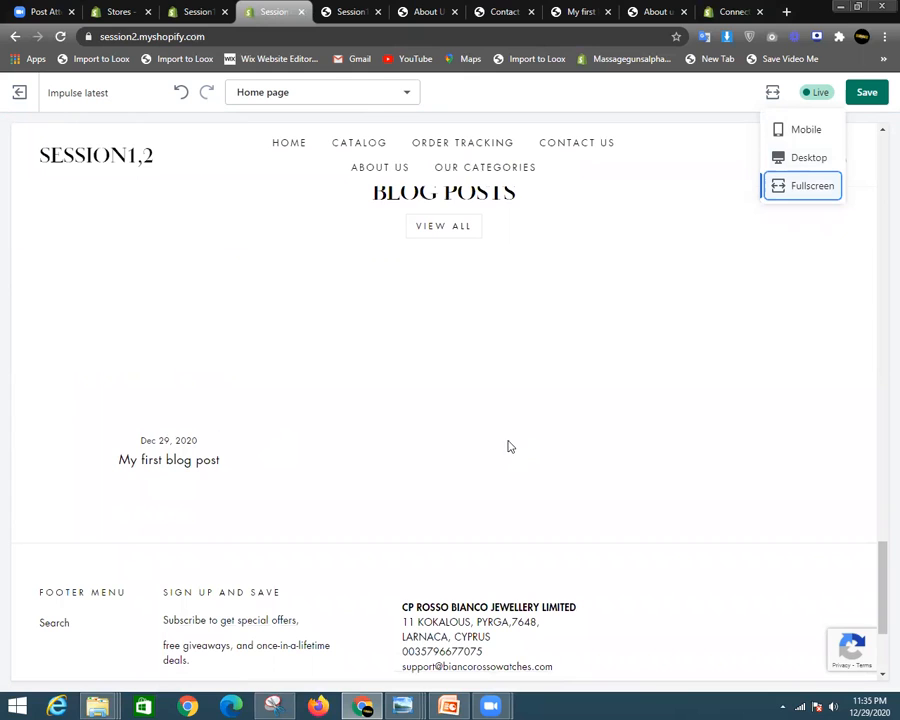
pyautogui.click(809, 157)
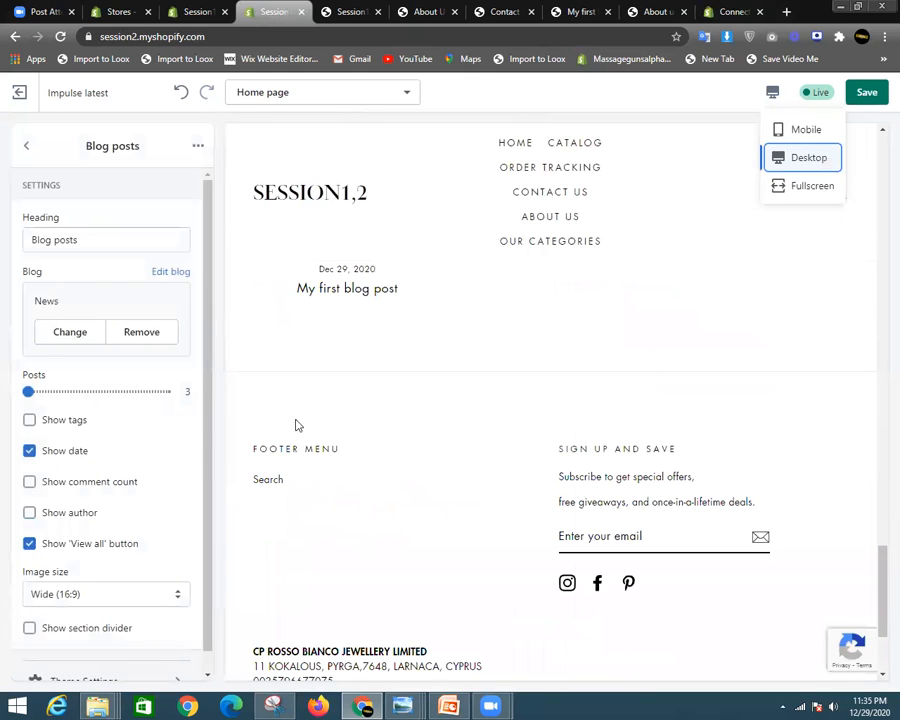
pyautogui.scroll(-1, 90, 398)
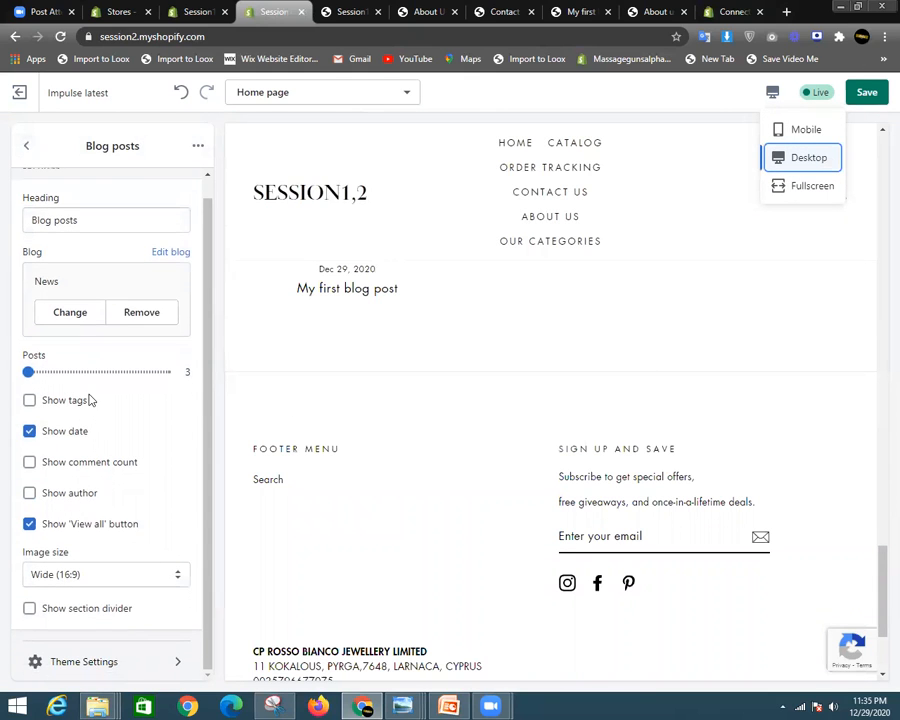
pyautogui.click(198, 148)
pyautogui.click(166, 211)
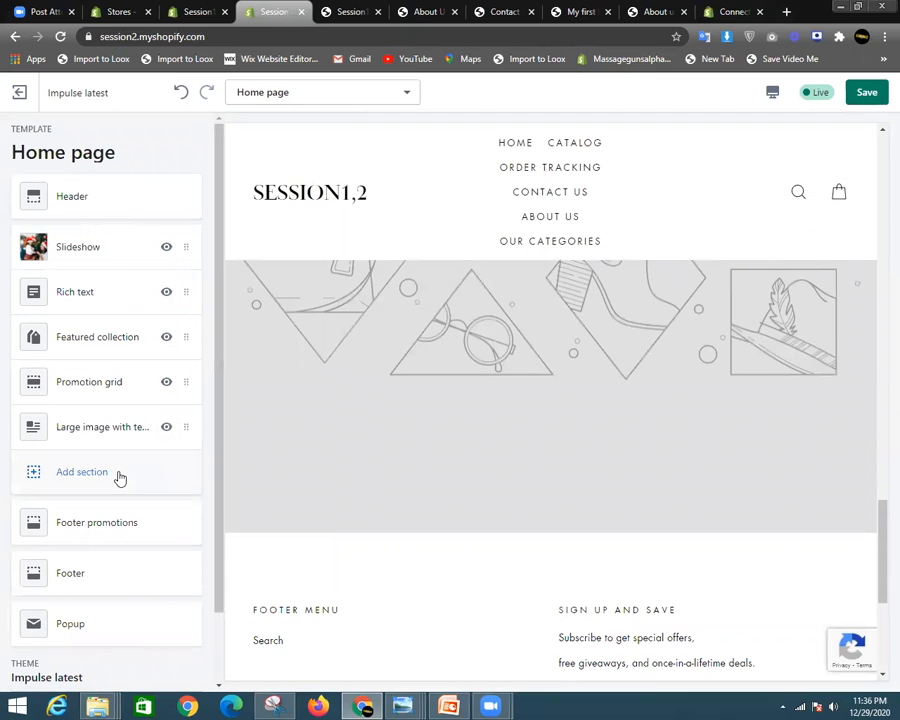
# - Insert a Testimonials section and set its text alignment to Centered
pyautogui.click(119, 479)
pyautogui.scroll(-2, 95, 400)
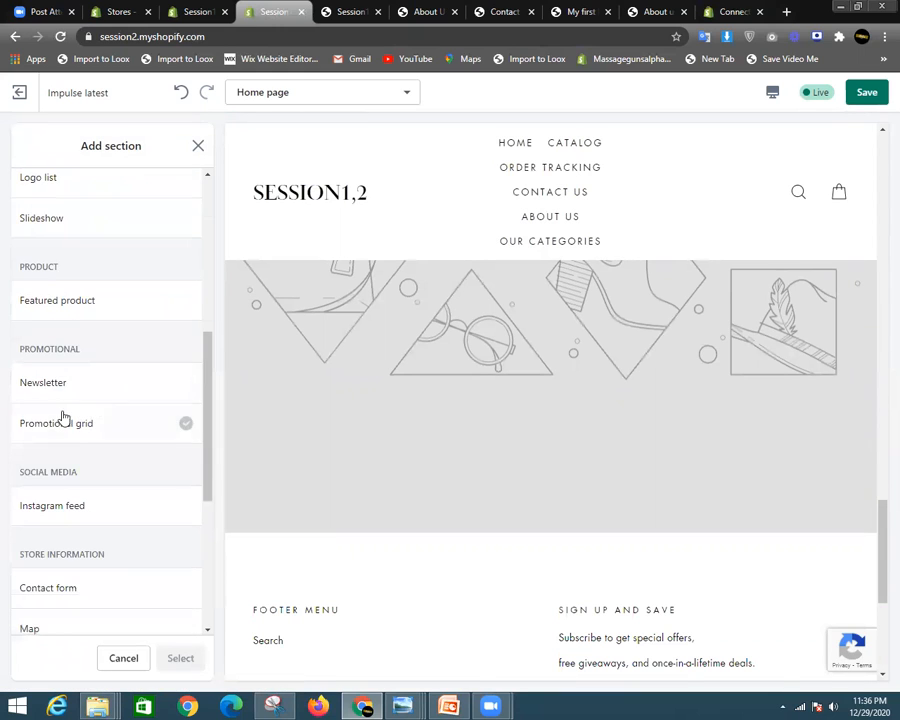
pyautogui.scroll(-3, 83, 470)
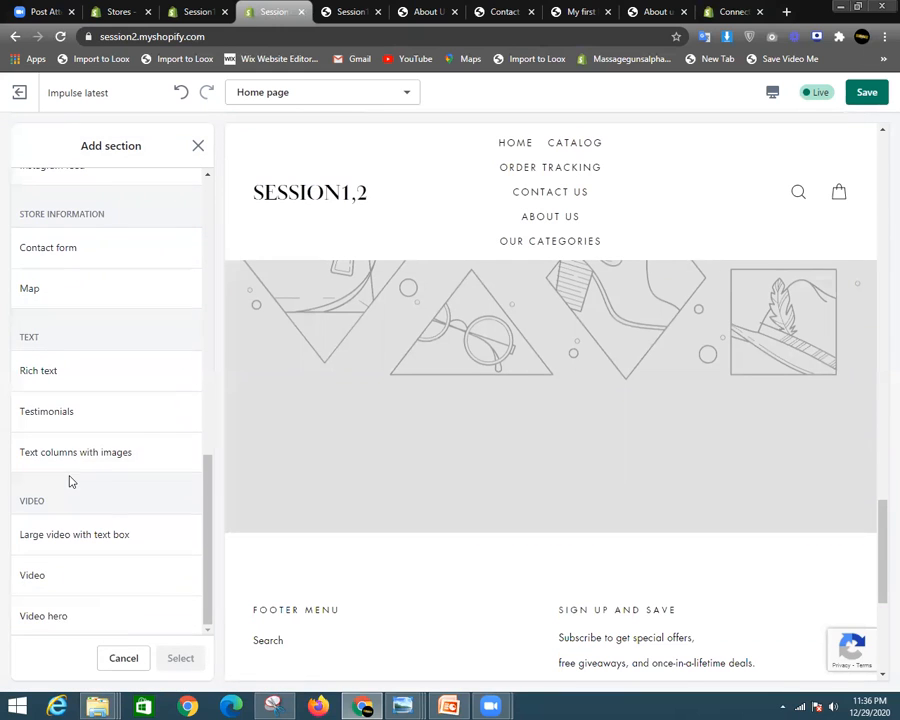
pyautogui.click(79, 420)
pyautogui.click(180, 656)
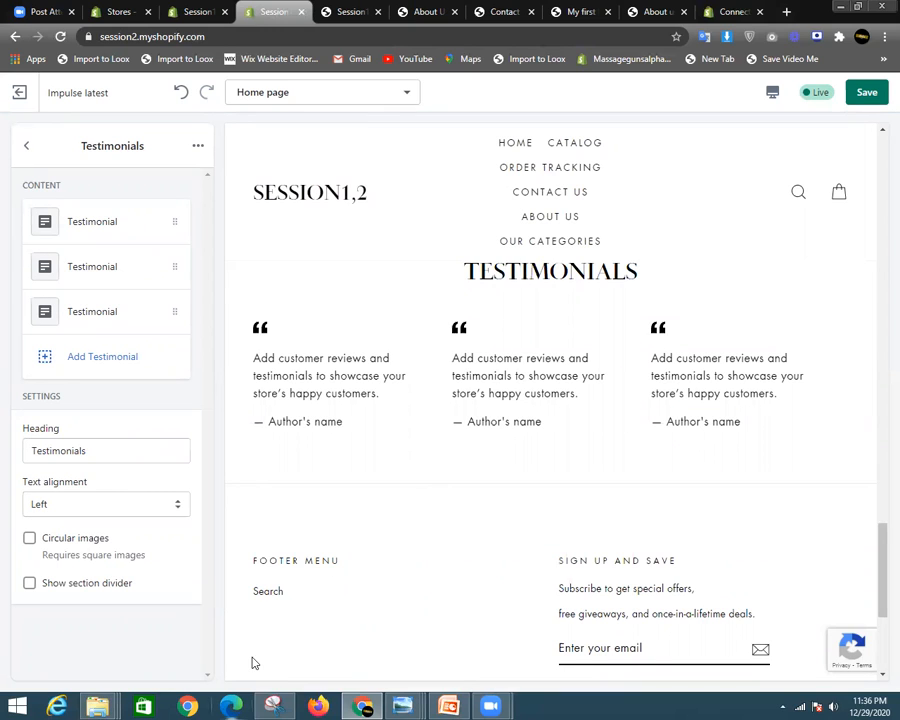
pyautogui.click(123, 503)
pyautogui.click(86, 538)
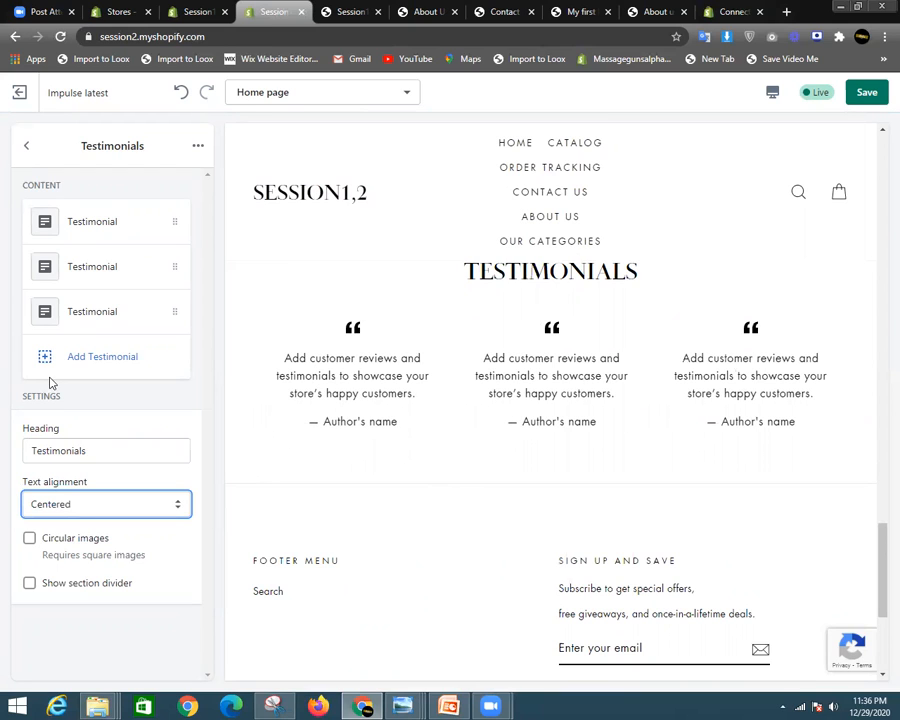
pyautogui.click(70, 311)
pyautogui.moveTo(163, 290); pyautogui.dragTo(50, 260)
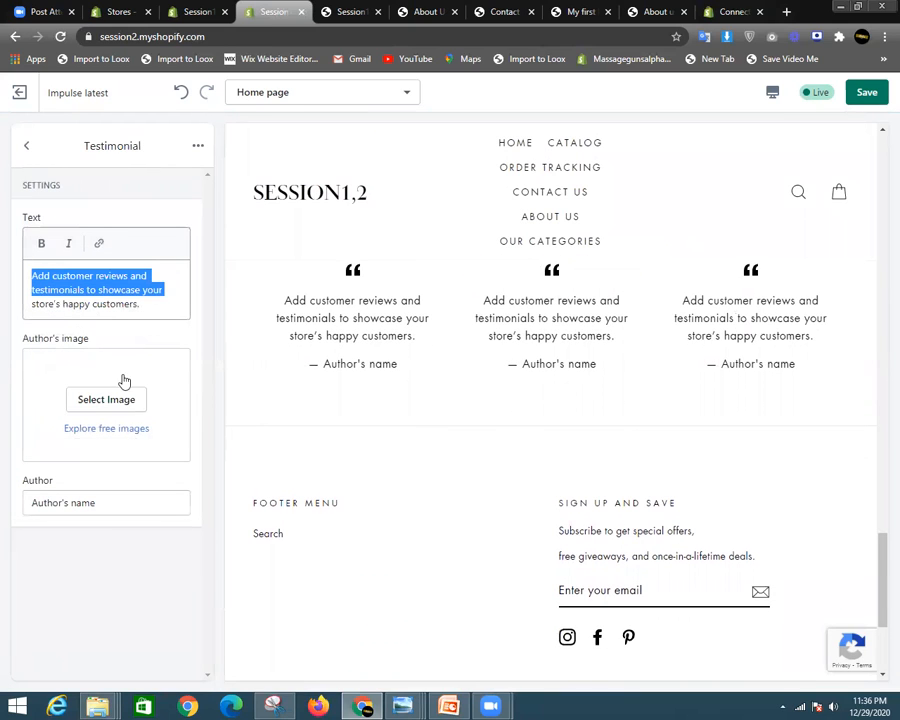
pyautogui.click(27, 146)
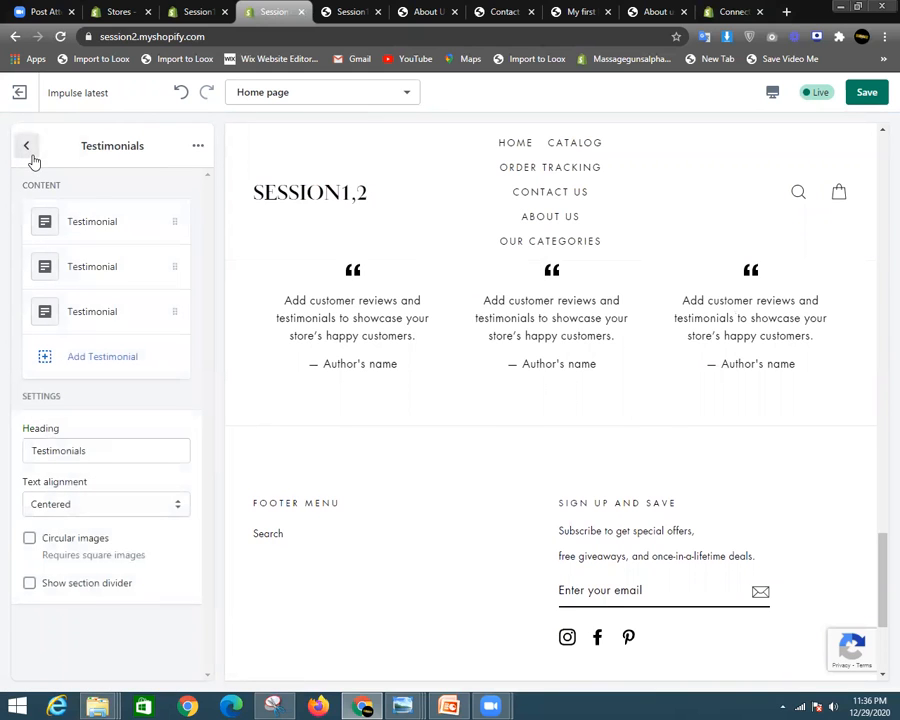
# - Move Testimonials up to just after Rich text in the section list
pyautogui.click(27, 145)
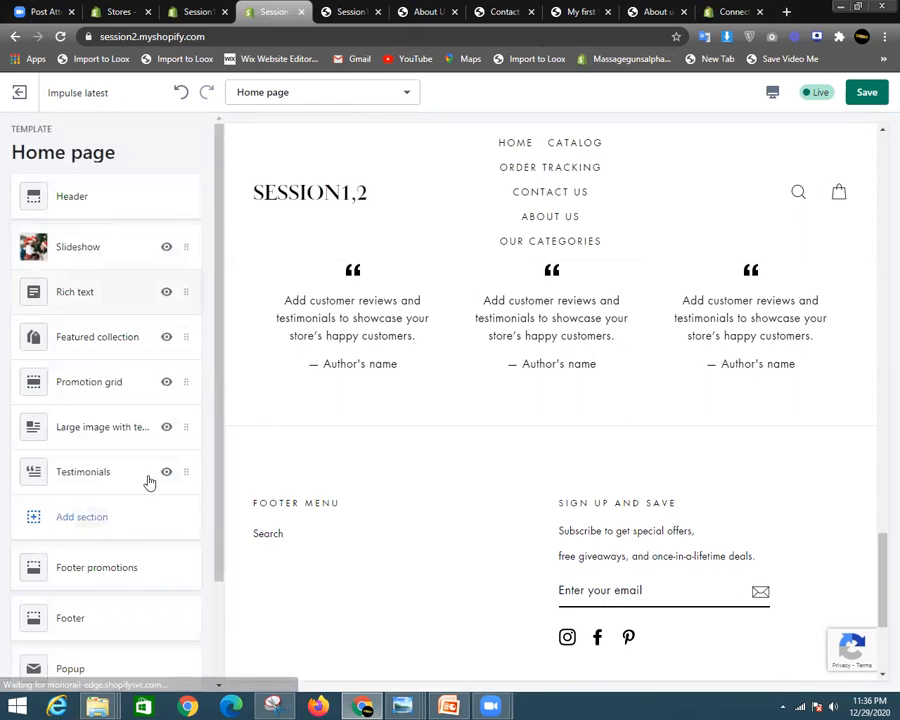
pyautogui.scroll(4, 540, 425)
pyautogui.scroll(-4, 541, 426)
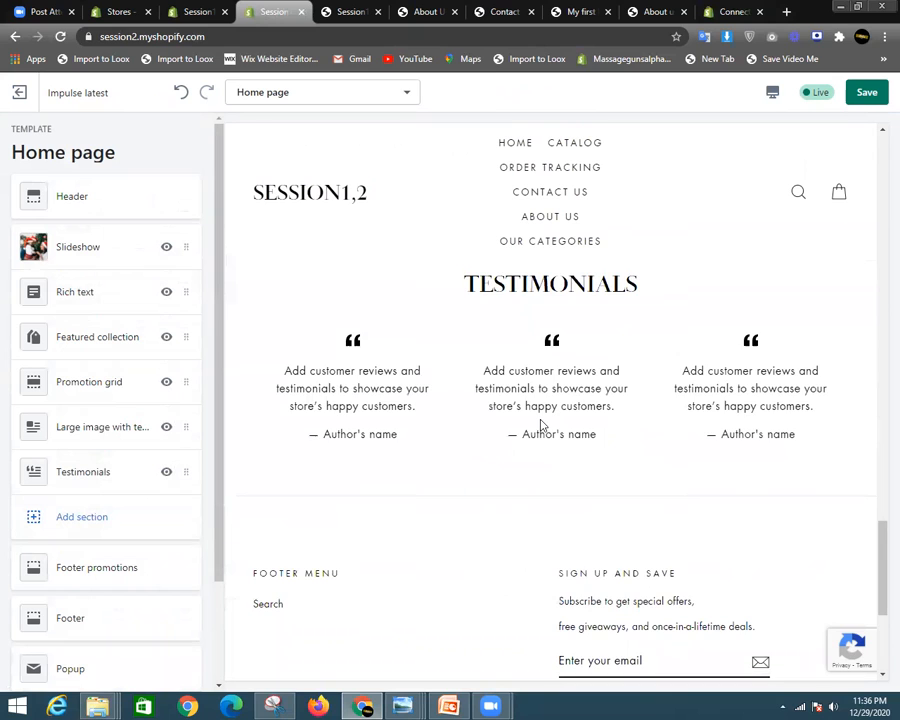
pyautogui.scroll(3, 540, 422)
pyautogui.scroll(-2, 420, 484)
pyautogui.scroll(-2, 420, 484)
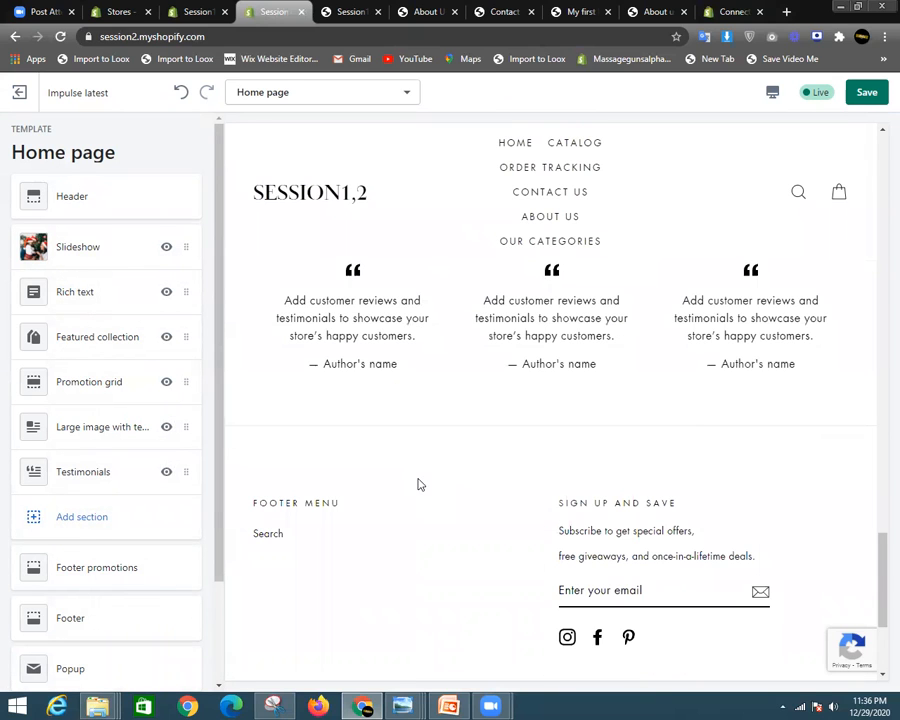
pyautogui.scroll(-2, 530, 480)
pyautogui.scroll(1, 575, 440)
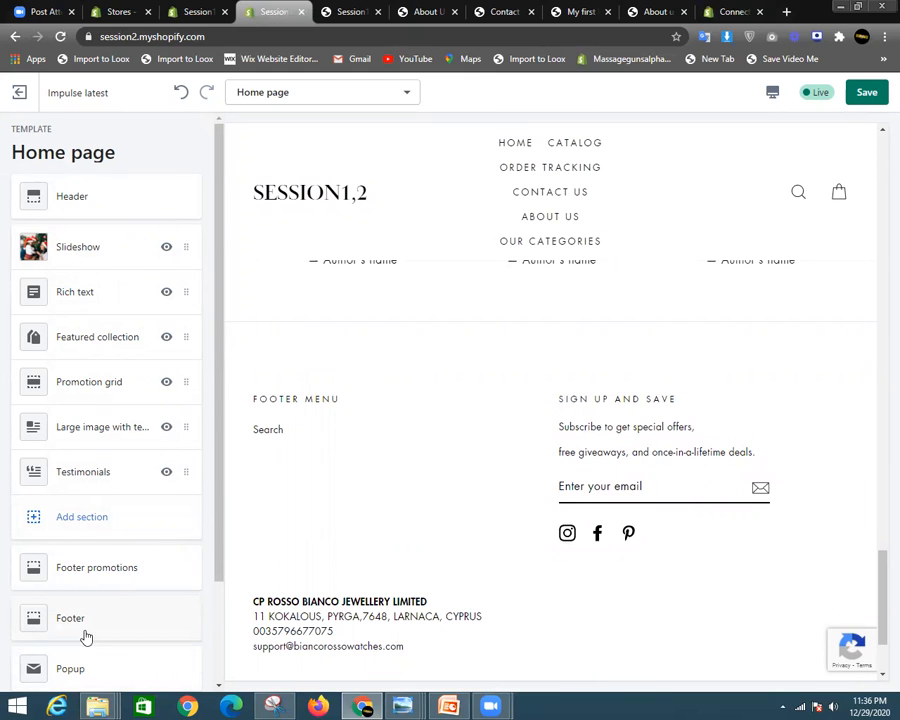
pyautogui.scroll(7, 477, 348)
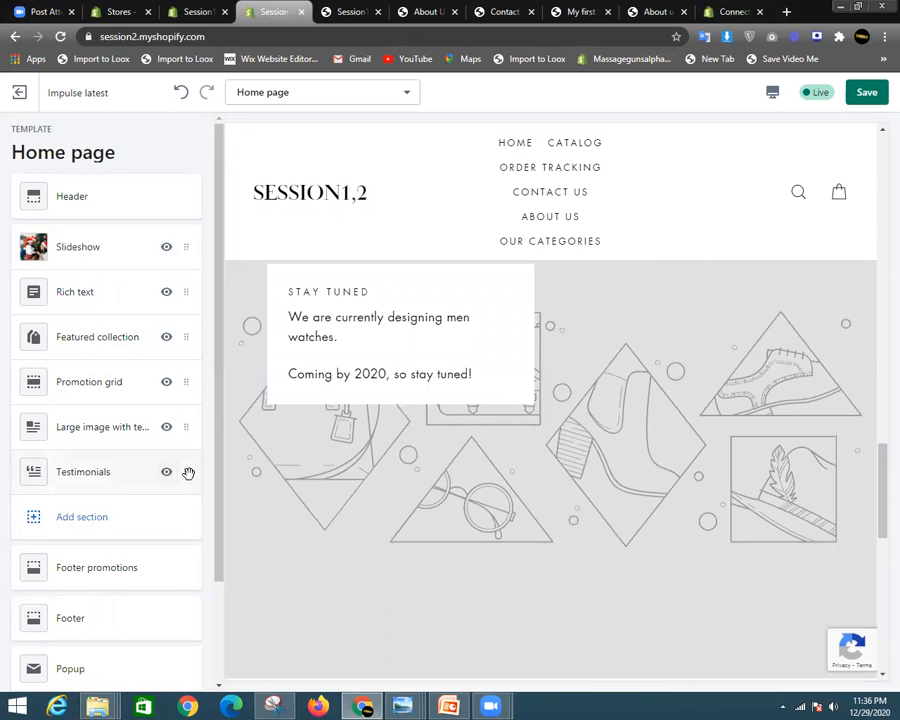
pyautogui.moveTo(188, 473); pyautogui.dragTo(160, 471)
# - Drag Testimonials to the top, then back below Featured collection at the end
pyautogui.scroll(-6, 516, 396)
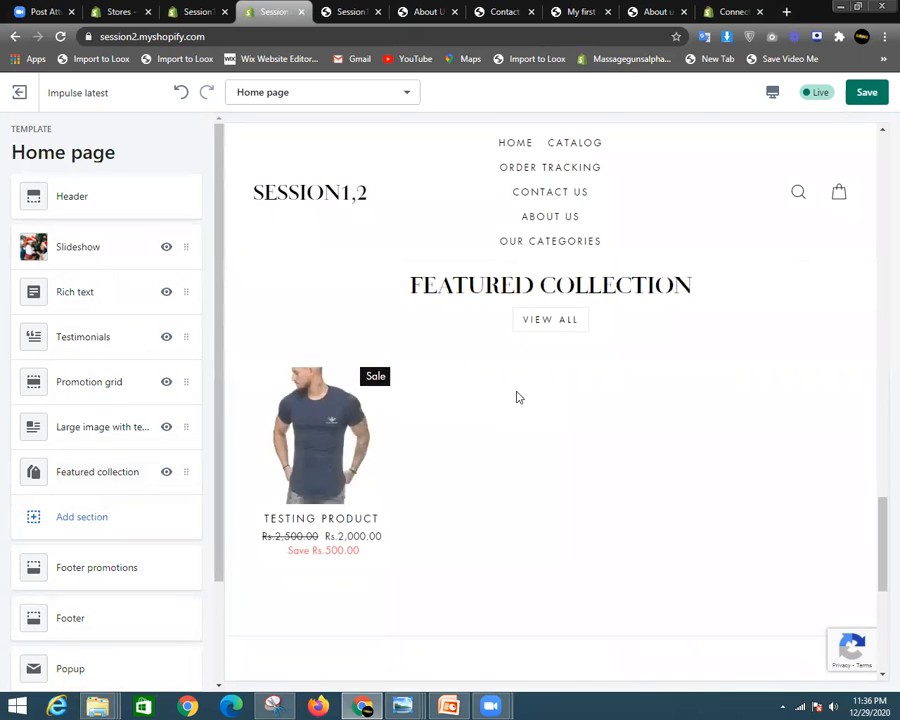
pyautogui.scroll(4, 522, 444)
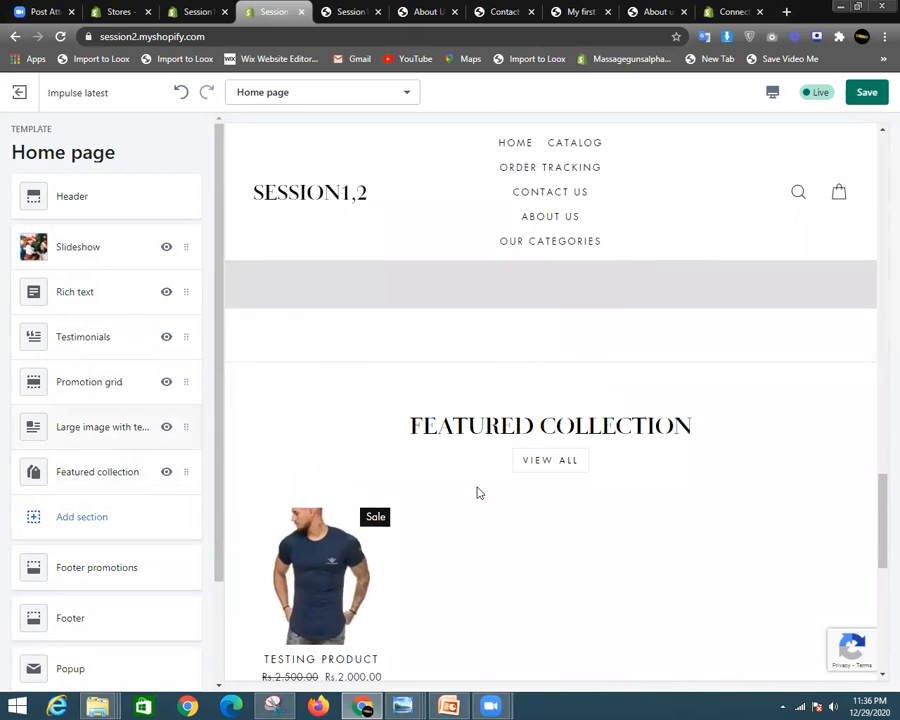
pyautogui.scroll(-5, 597, 500)
pyautogui.scroll(8, 546, 416)
pyautogui.scroll(-5, 546, 416)
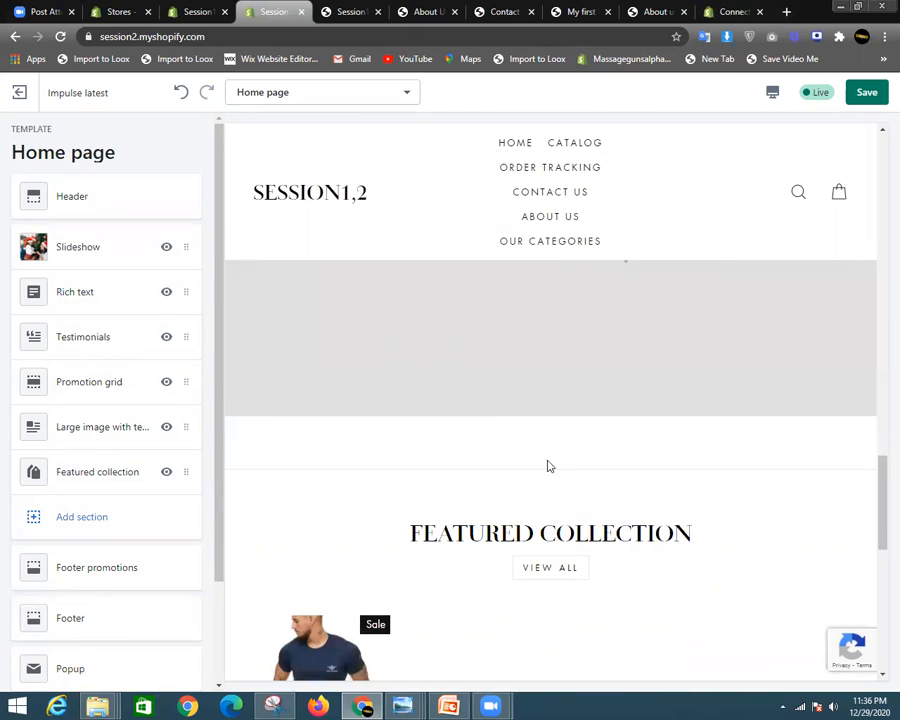
pyautogui.scroll(5, 396, 430)
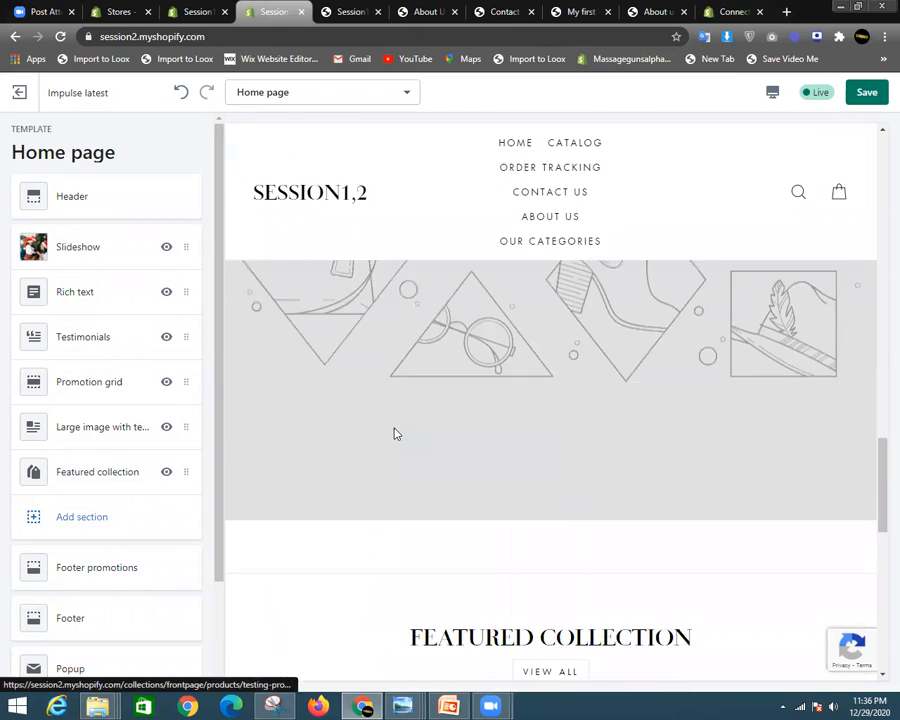
pyautogui.scroll(-1, 300, 428)
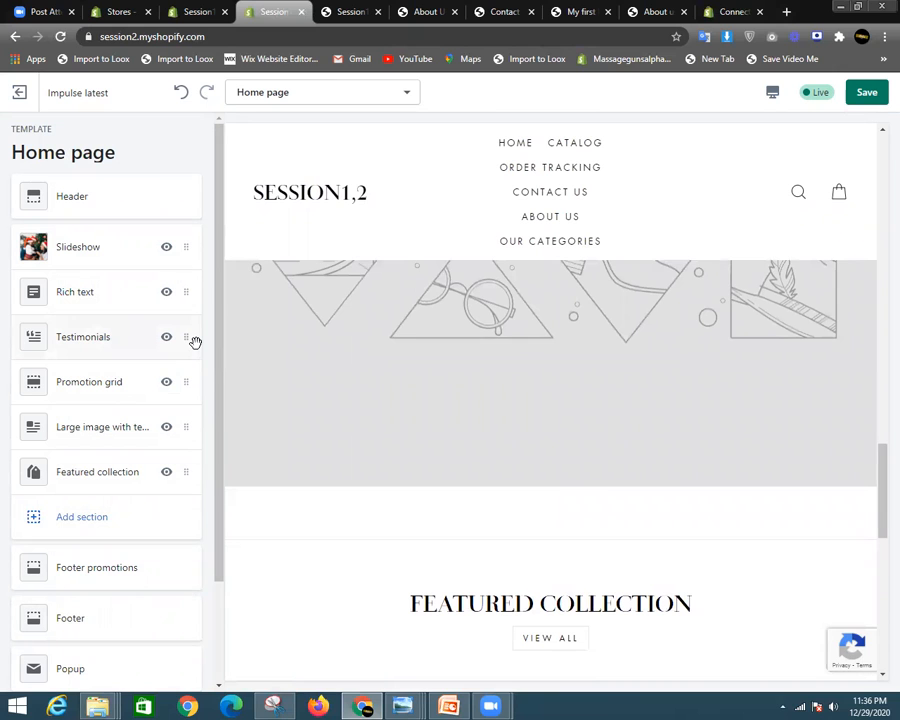
pyautogui.moveTo(197, 330); pyautogui.dragTo(208, 240)
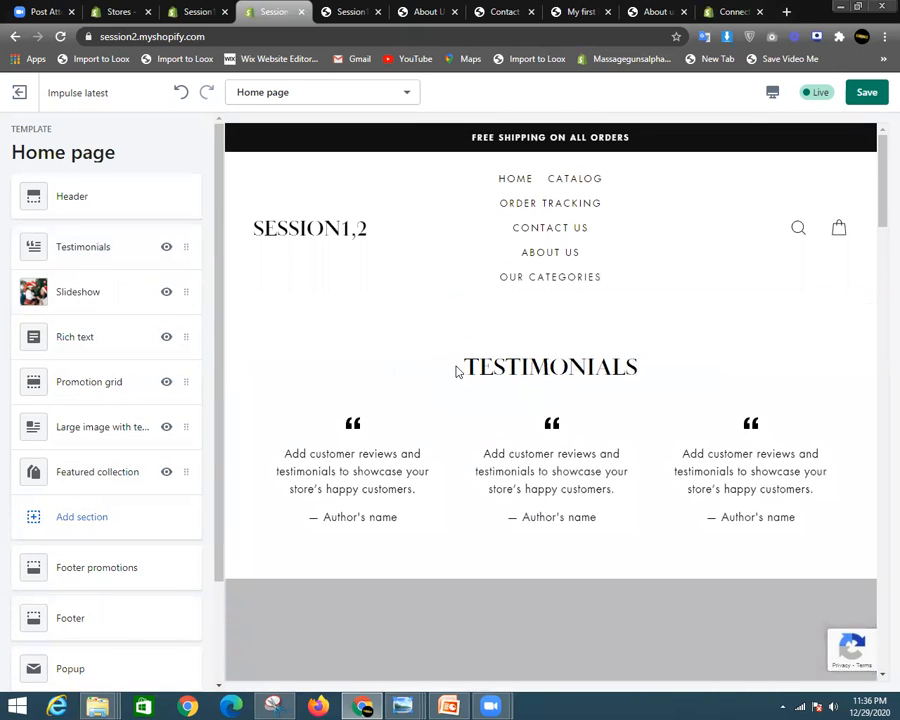
pyautogui.moveTo(458, 366); pyautogui.dragTo(834, 482)
pyautogui.scroll(-2, 208, 360)
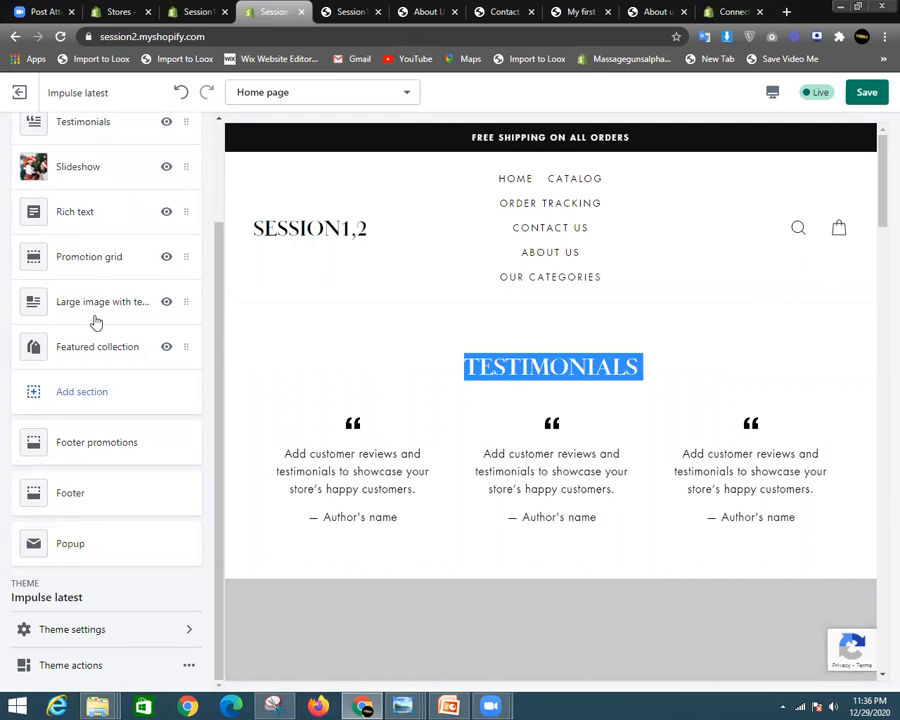
pyautogui.moveTo(188, 128); pyautogui.dragTo(186, 352)
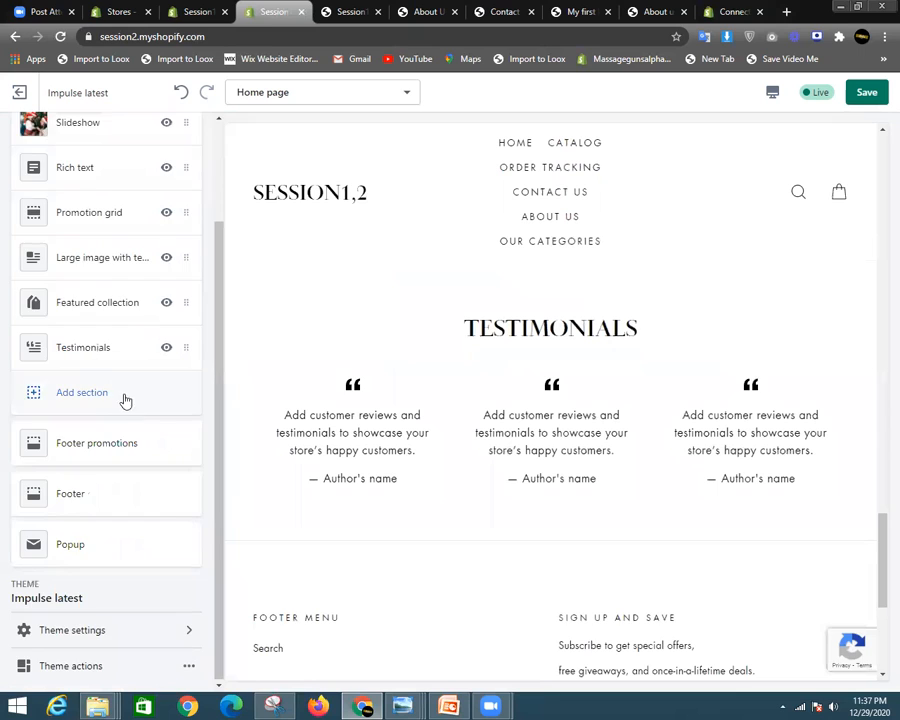
# - Add a Newsletter section to the home page
pyautogui.click(124, 396)
pyautogui.scroll(-5, 96, 394)
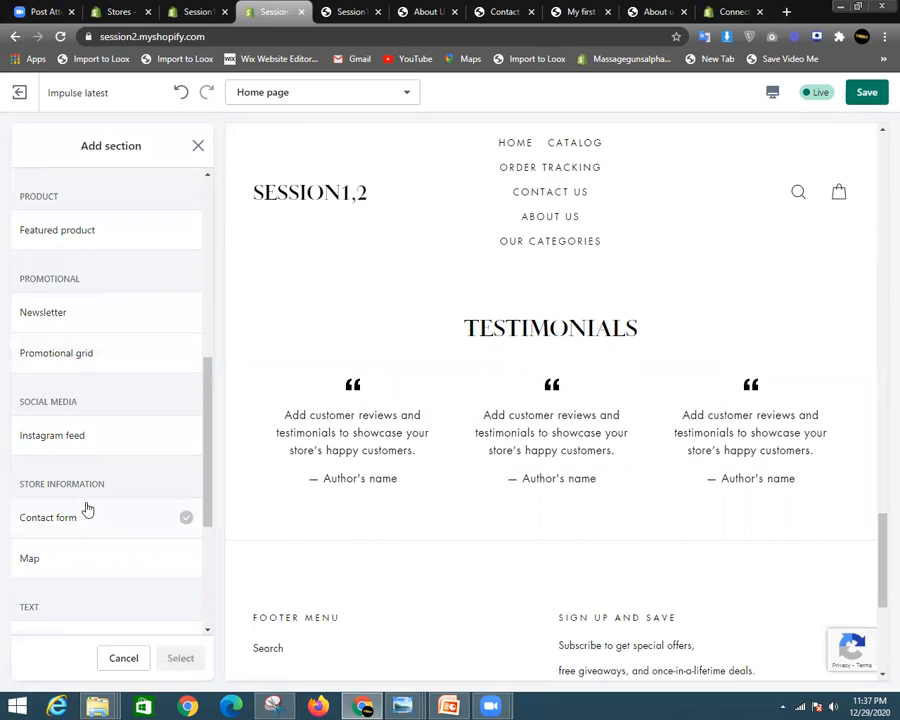
pyautogui.scroll(-3, 120, 437)
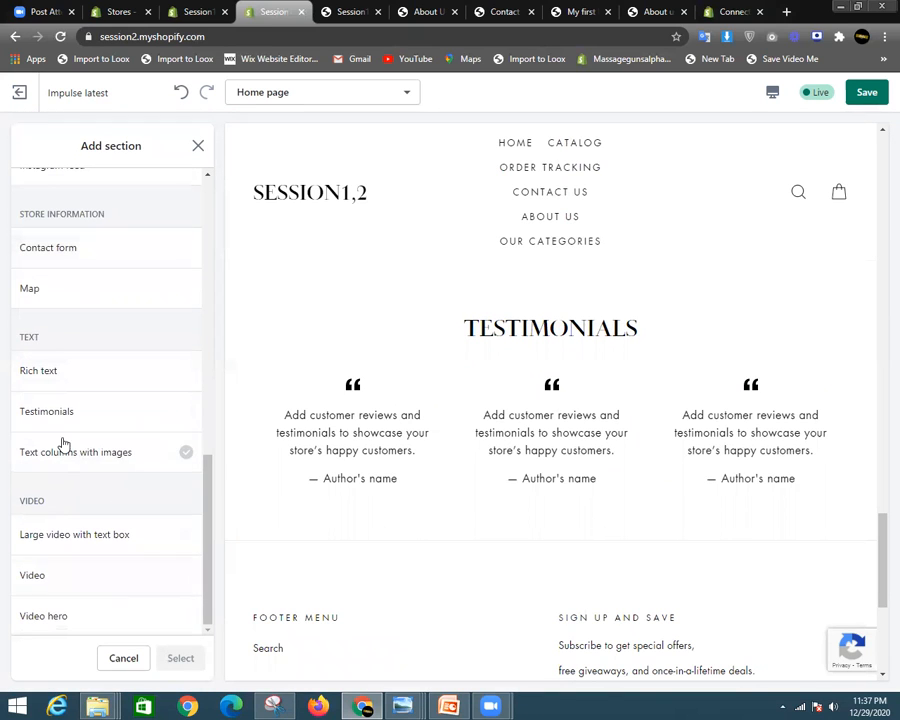
pyautogui.scroll(3, 66, 420)
pyautogui.click(84, 254)
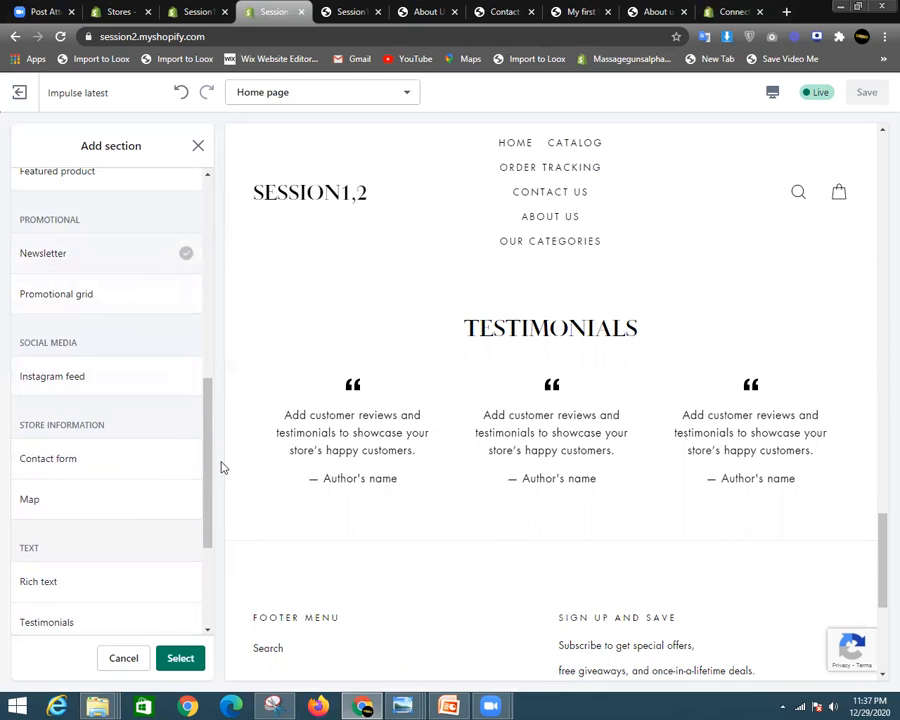
pyautogui.click(177, 656)
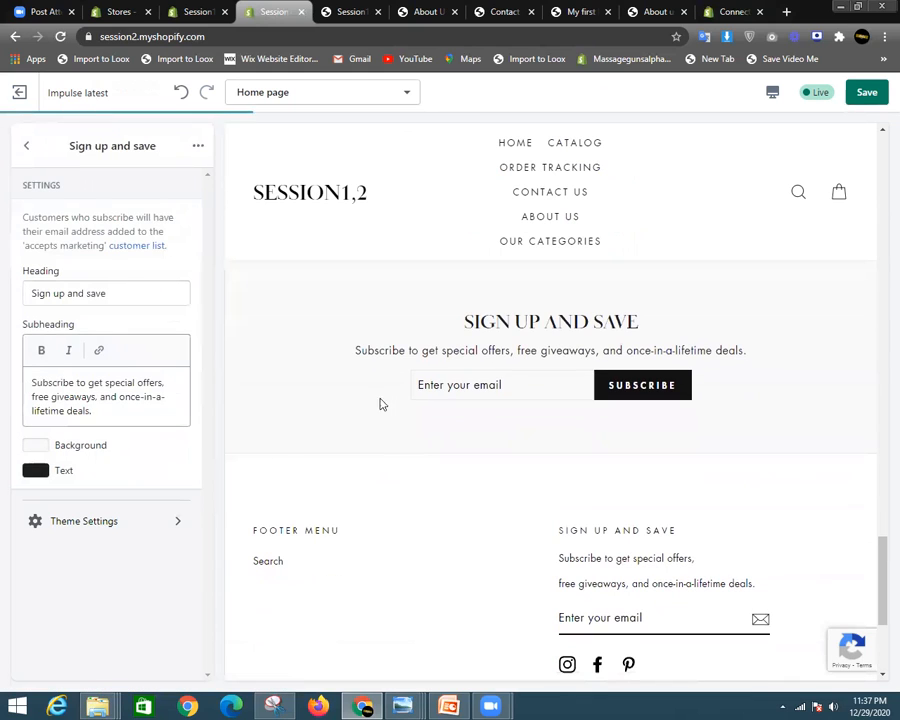
# - Try a red background and teal text on the newsletter section
pyautogui.click(35, 445)
pyautogui.click(84, 254)
pyautogui.moveTo(84, 254); pyautogui.dragTo(166, 248)
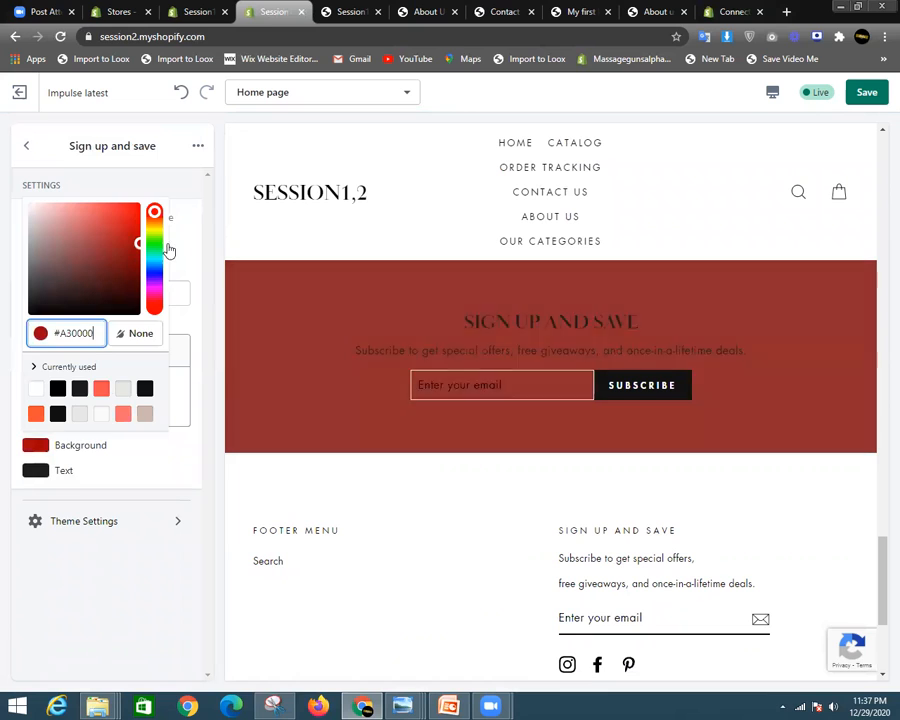
pyautogui.click(171, 455)
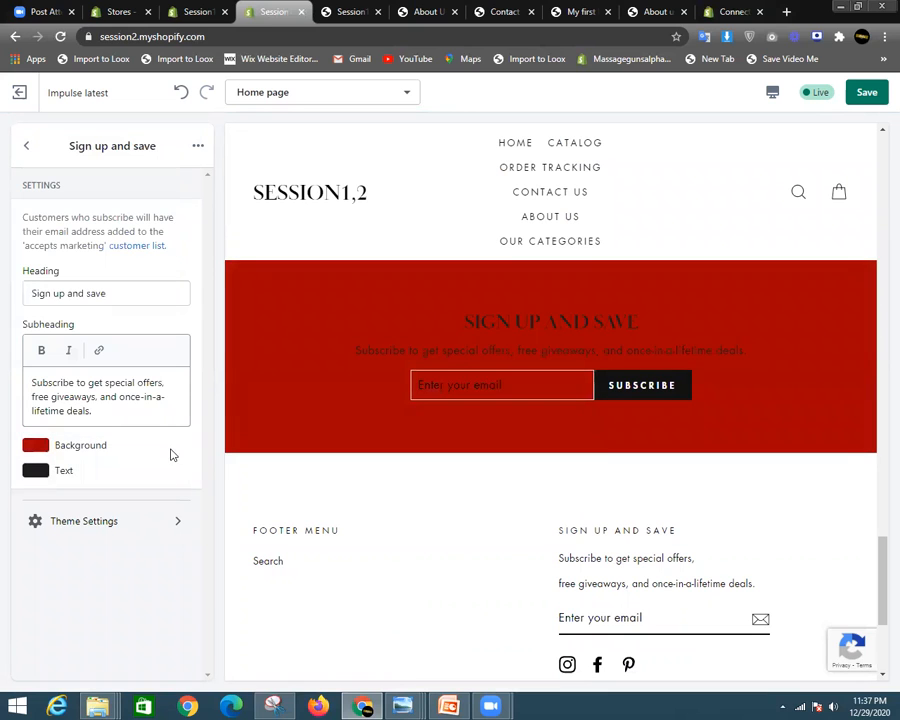
pyautogui.click(35, 470)
pyautogui.click(128, 245)
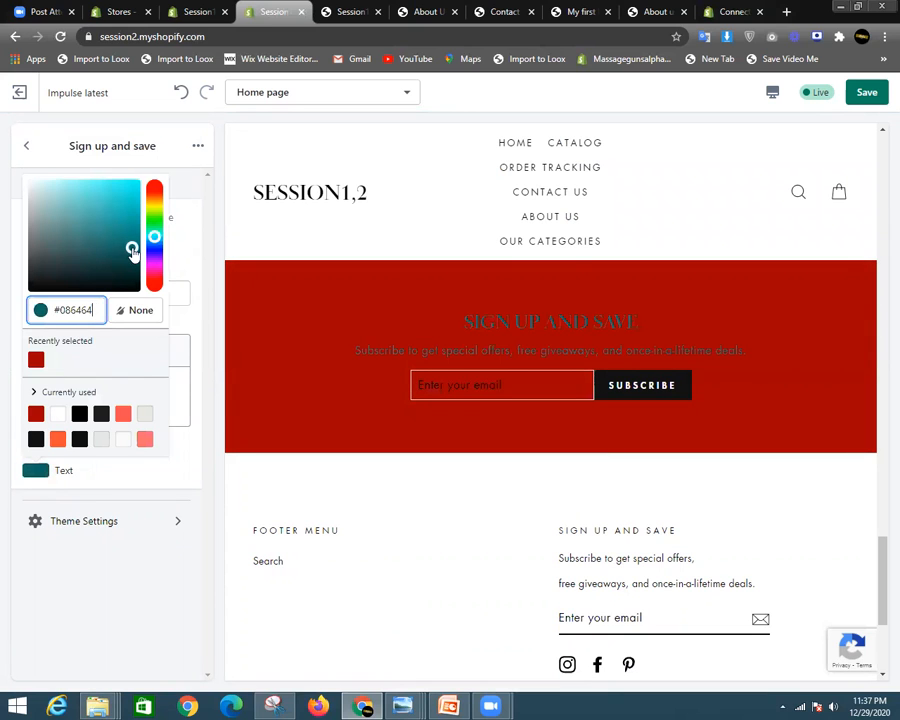
pyautogui.click(143, 506)
# - Recolor the newsletter background to dark teal #025961 and its text to white #FFFFFF
pyautogui.click(35, 445)
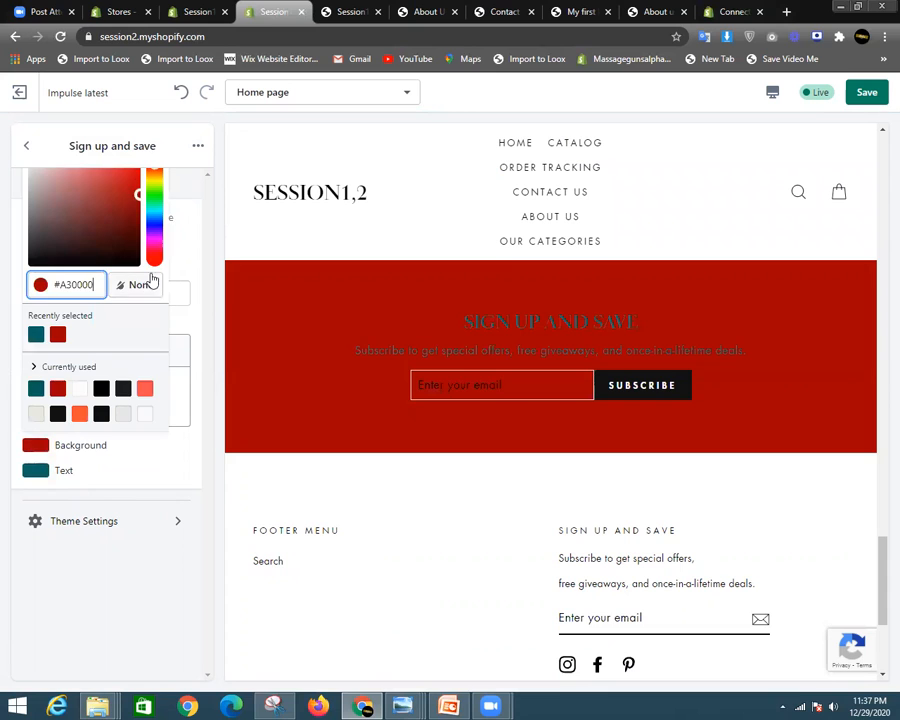
pyautogui.click(157, 215)
pyautogui.click(154, 212)
pyautogui.click(138, 224)
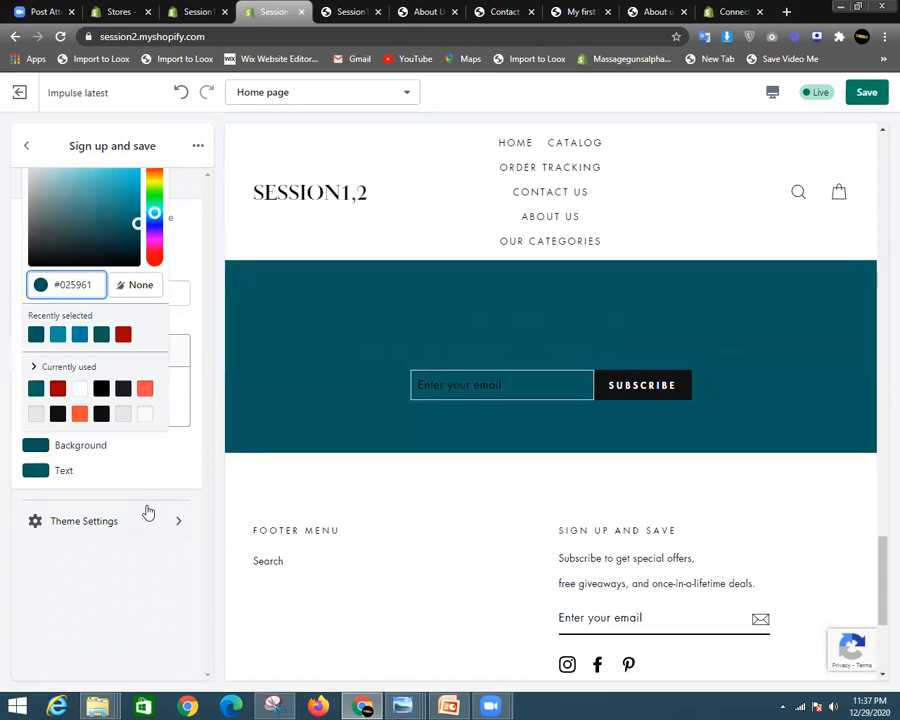
pyautogui.click(147, 512)
pyautogui.click(23, 137)
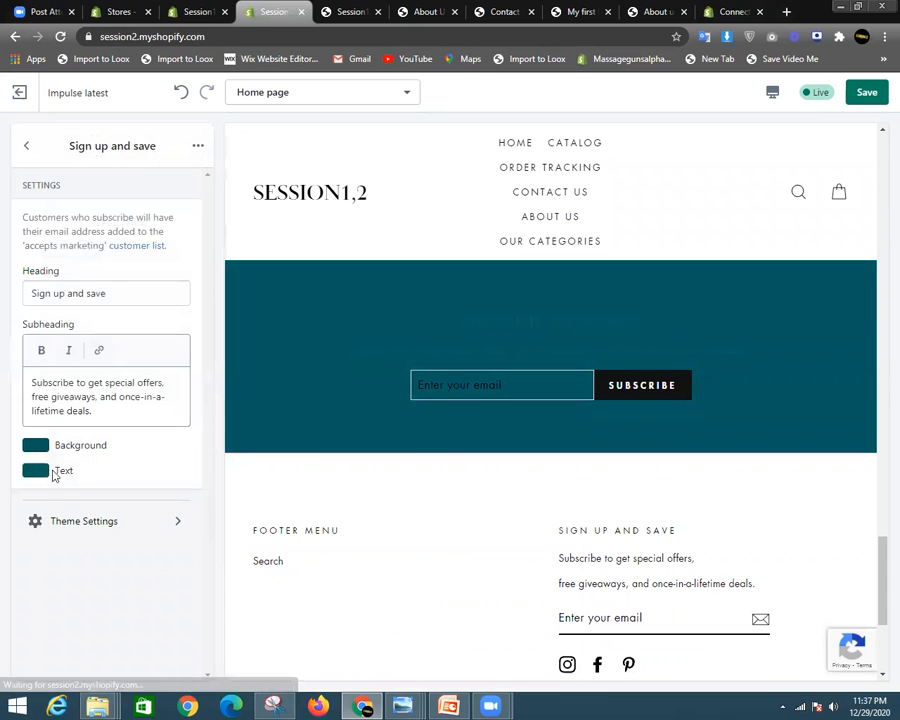
pyautogui.click(41, 472)
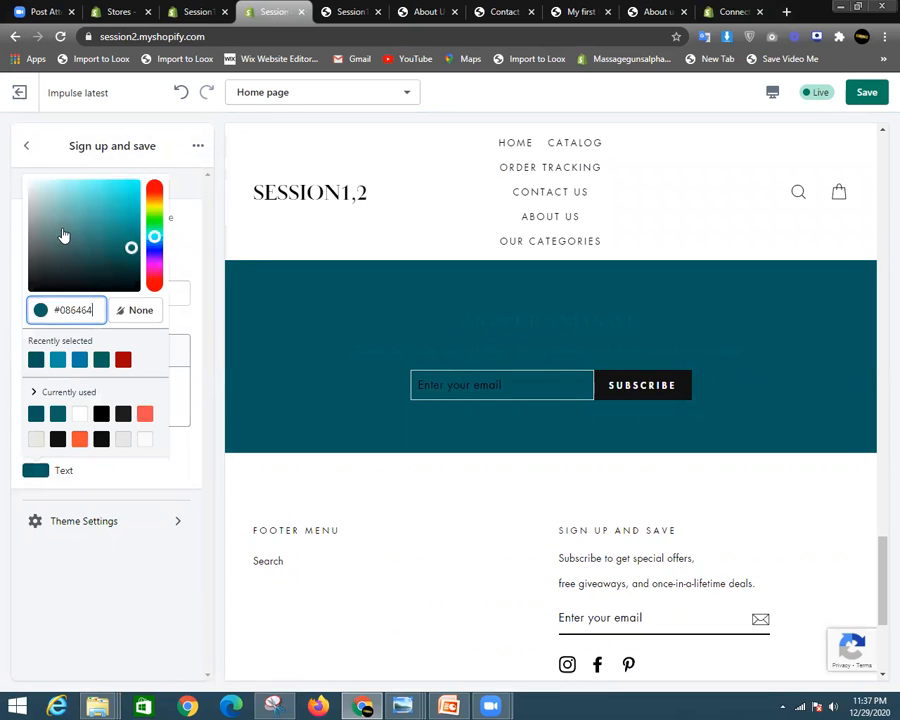
pyautogui.moveTo(62, 236); pyautogui.dragTo(20, 176)
pyautogui.click(501, 426)
# - Preview fullscreen, return to desktop, and move Sign up and save directly under Rich text
pyautogui.scroll(2, 501, 426)
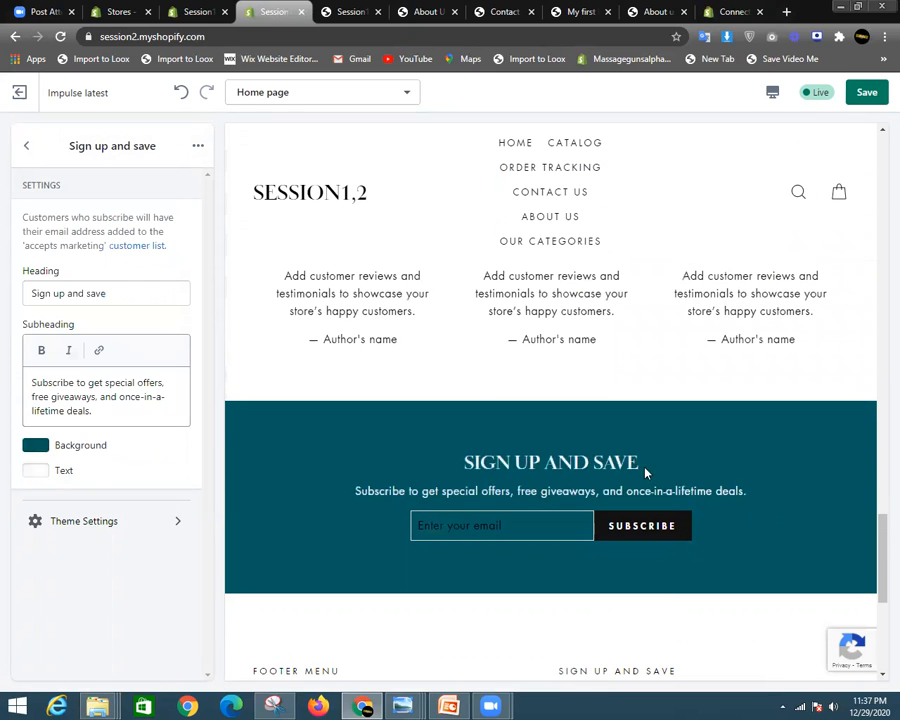
pyautogui.click(773, 91)
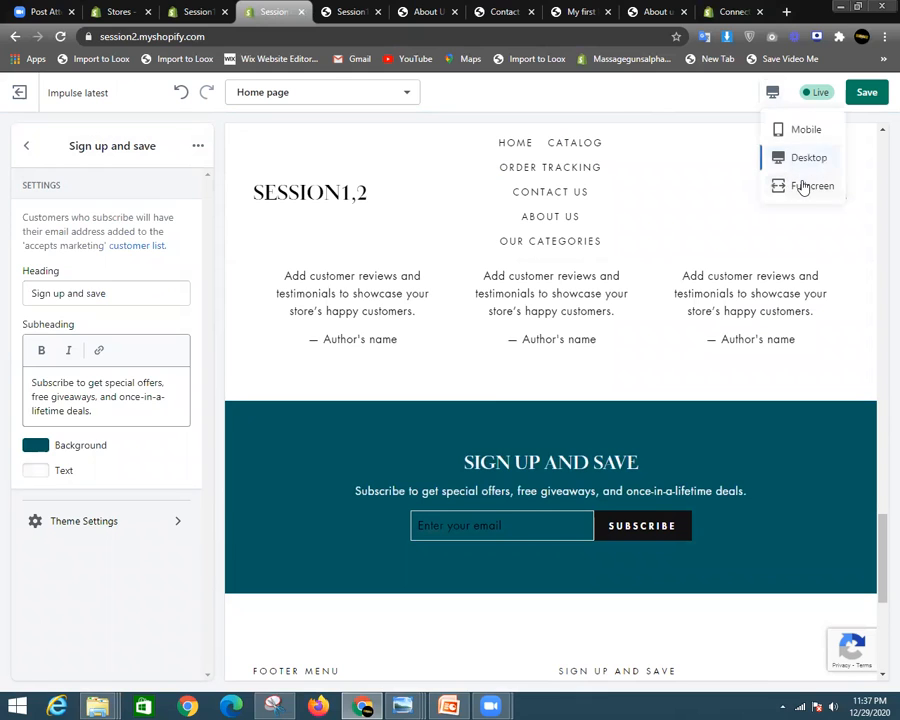
pyautogui.click(803, 186)
pyautogui.scroll(-2, 575, 295)
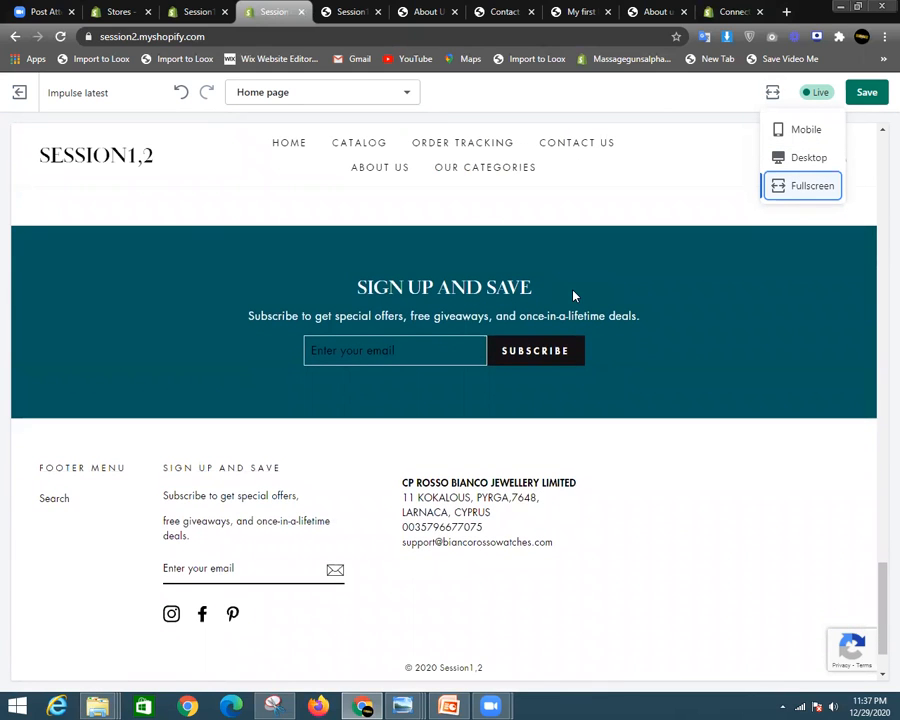
pyautogui.scroll(2, 573, 295)
pyautogui.click(805, 158)
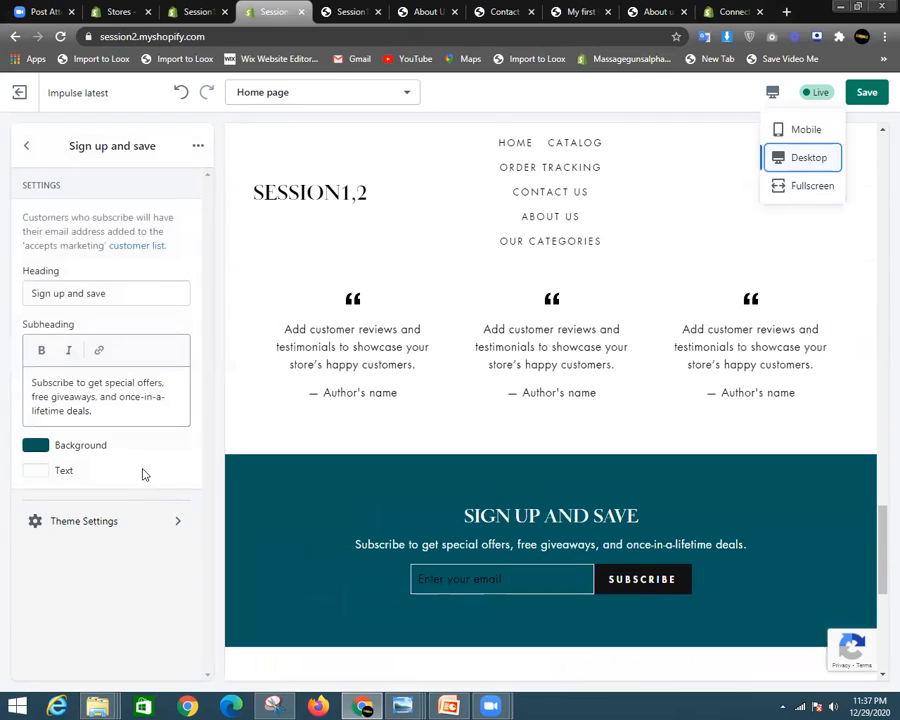
pyautogui.click(32, 147)
pyautogui.moveTo(190, 390); pyautogui.dragTo(184, 210)
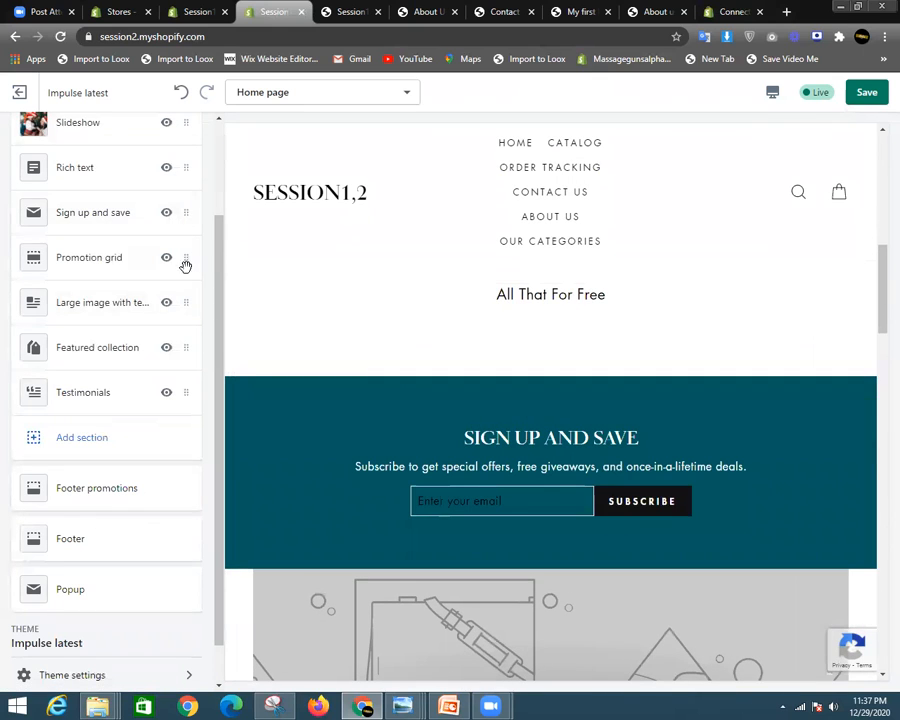
pyautogui.moveTo(185, 212); pyautogui.dragTo(180, 400)
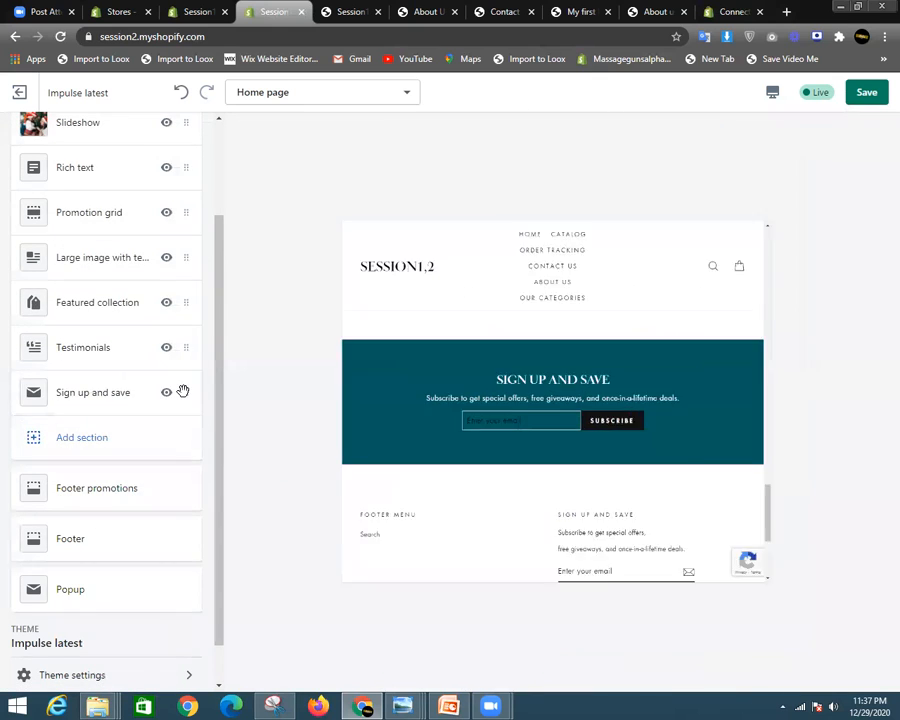
pyautogui.click(772, 95)
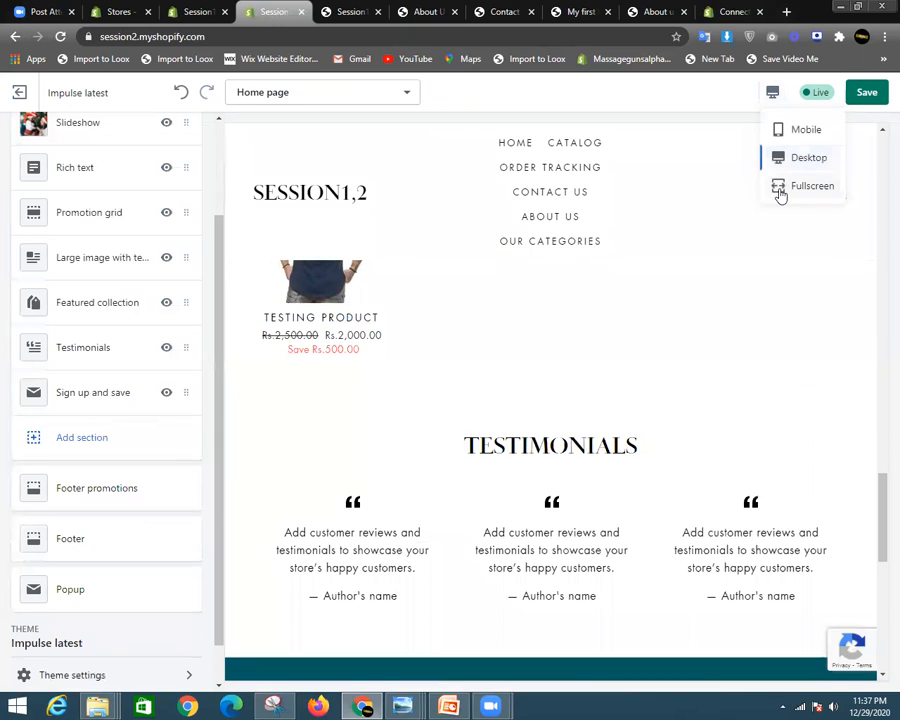
pyautogui.click(784, 187)
pyautogui.moveTo(882, 450); pyautogui.dragTo(881, 511)
pyautogui.scroll(-10, 879, 511)
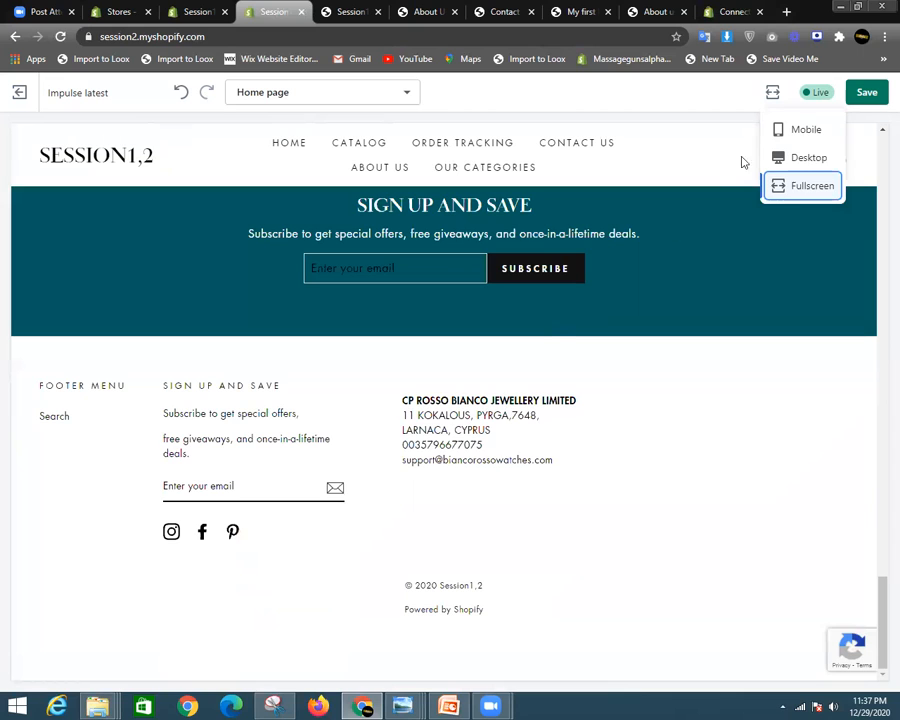
pyautogui.click(806, 157)
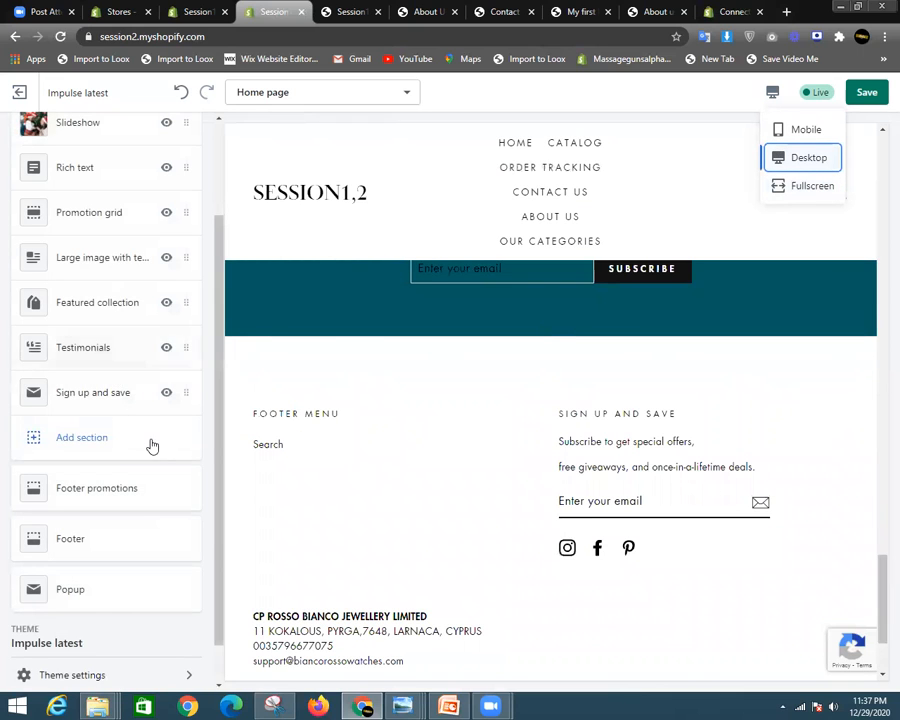
pyautogui.scroll(3, 152, 400)
pyautogui.scroll(8, 514, 326)
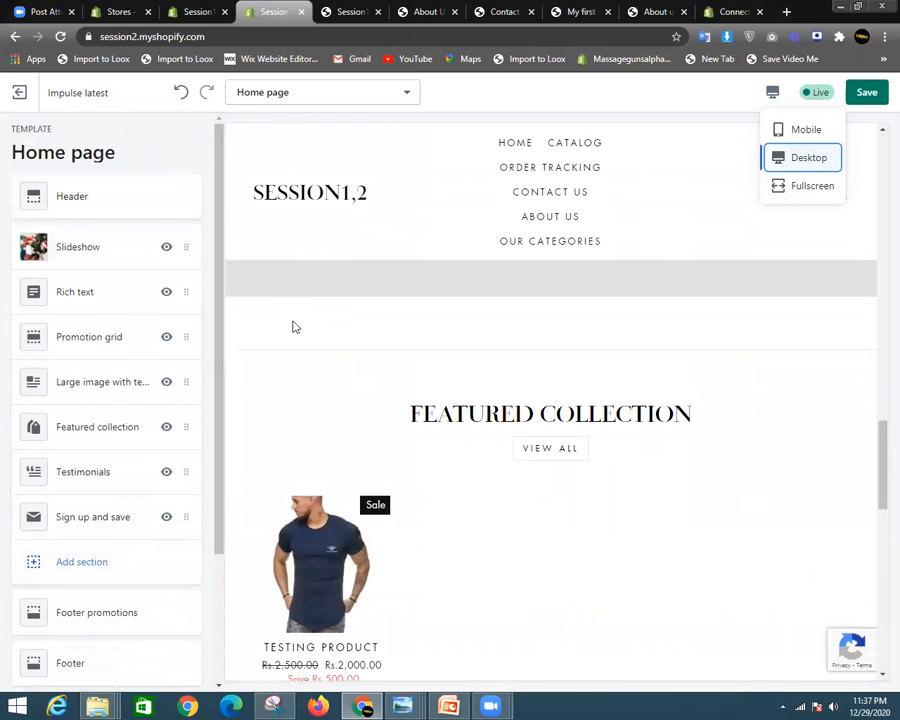
pyautogui.scroll(12, 293, 327)
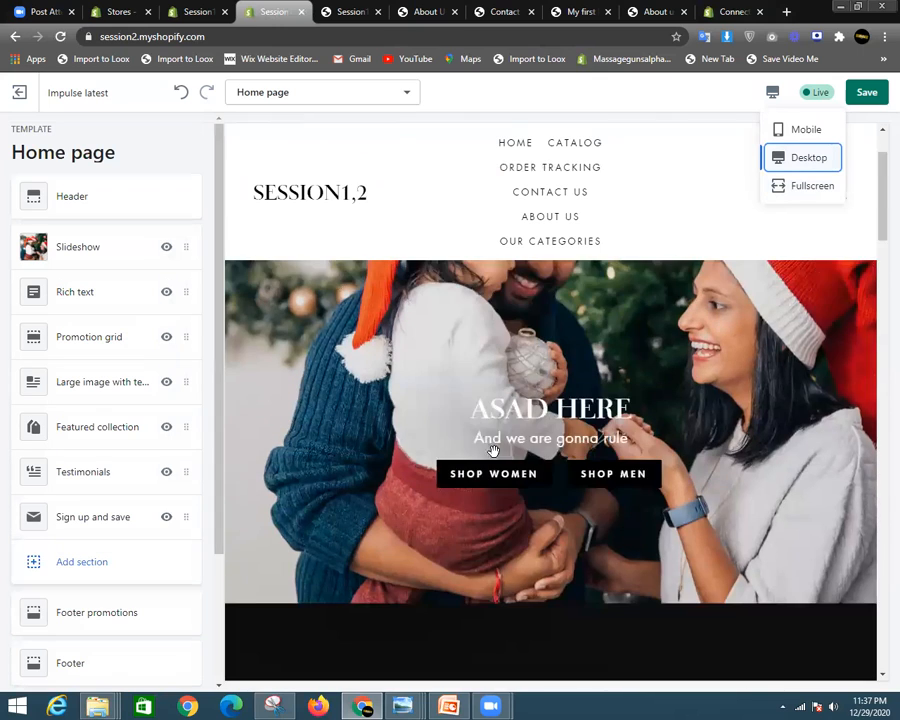
pyautogui.scroll(1, 493, 451)
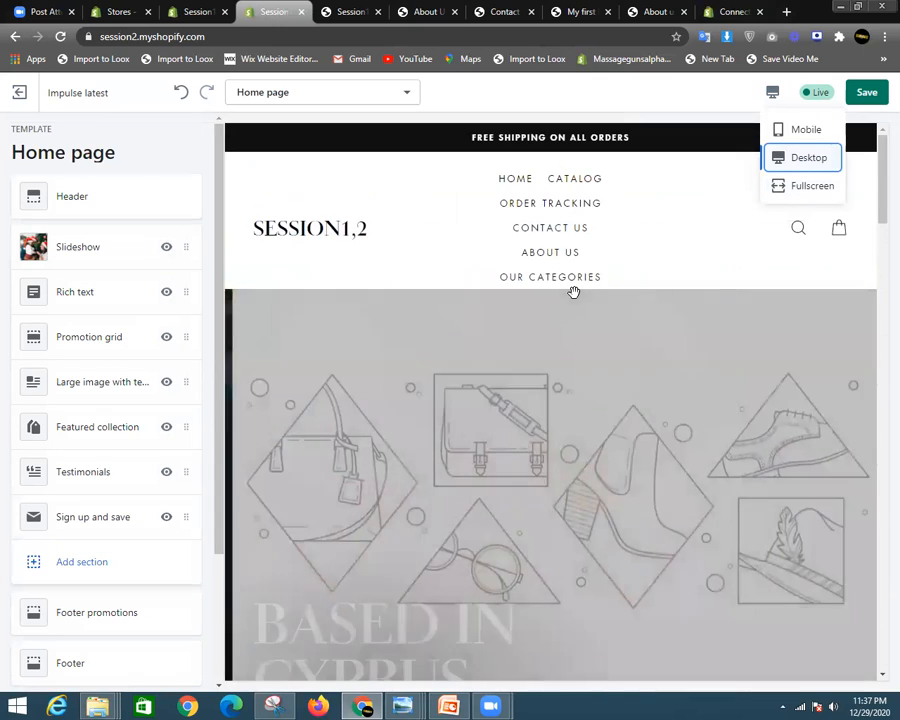
pyautogui.scroll(-1, 481, 432)
pyautogui.scroll(-3, 480, 430)
pyautogui.scroll(4, 486, 424)
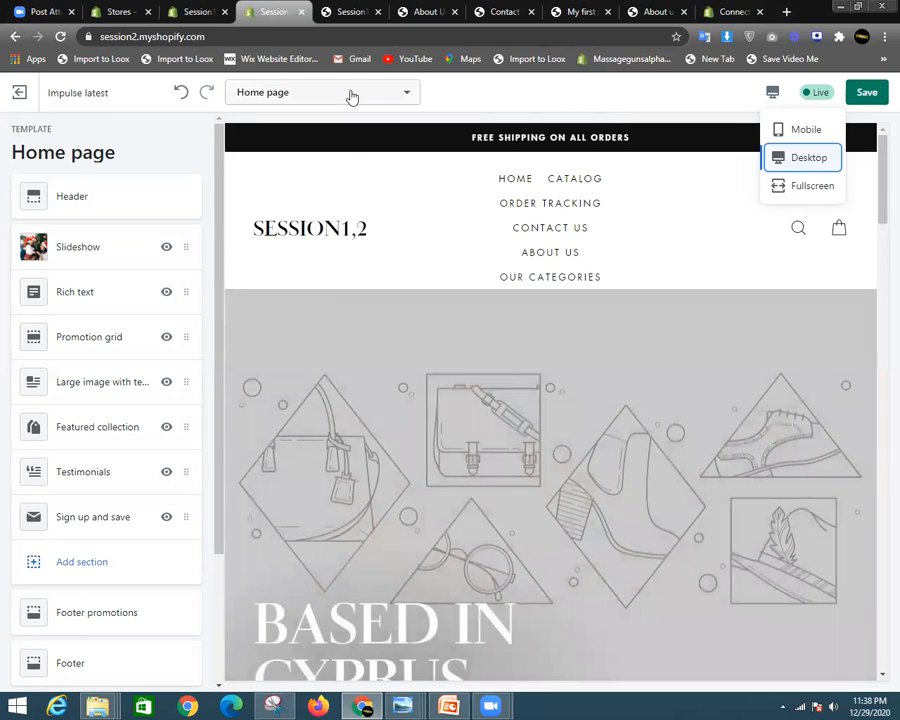
pyautogui.click(351, 94)
pyautogui.scroll(-3, 305, 210)
pyautogui.scroll(5, 315, 224)
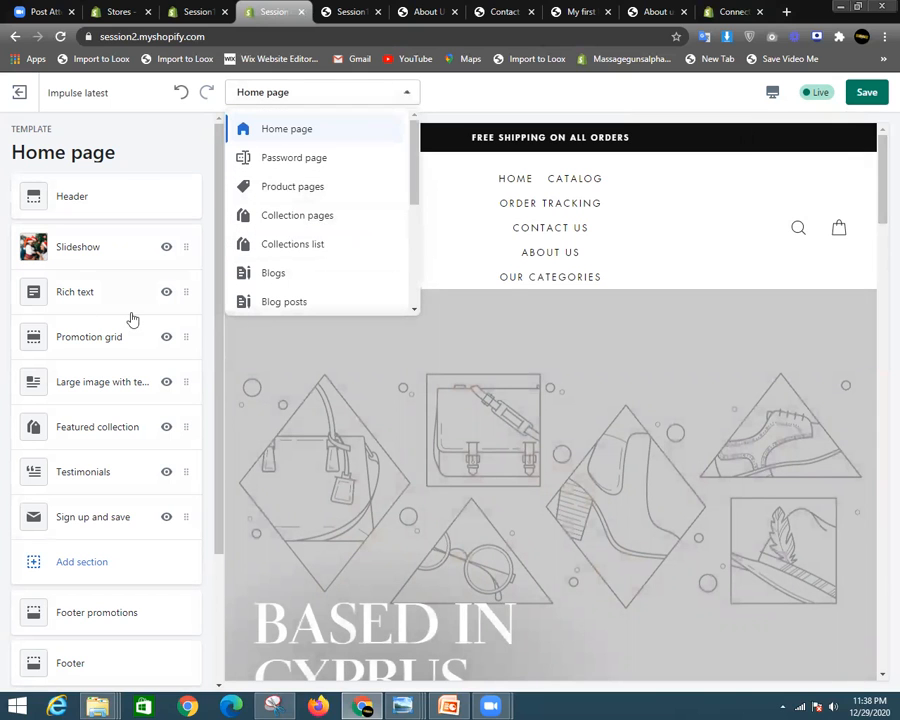
pyautogui.scroll(-15, 620, 460)
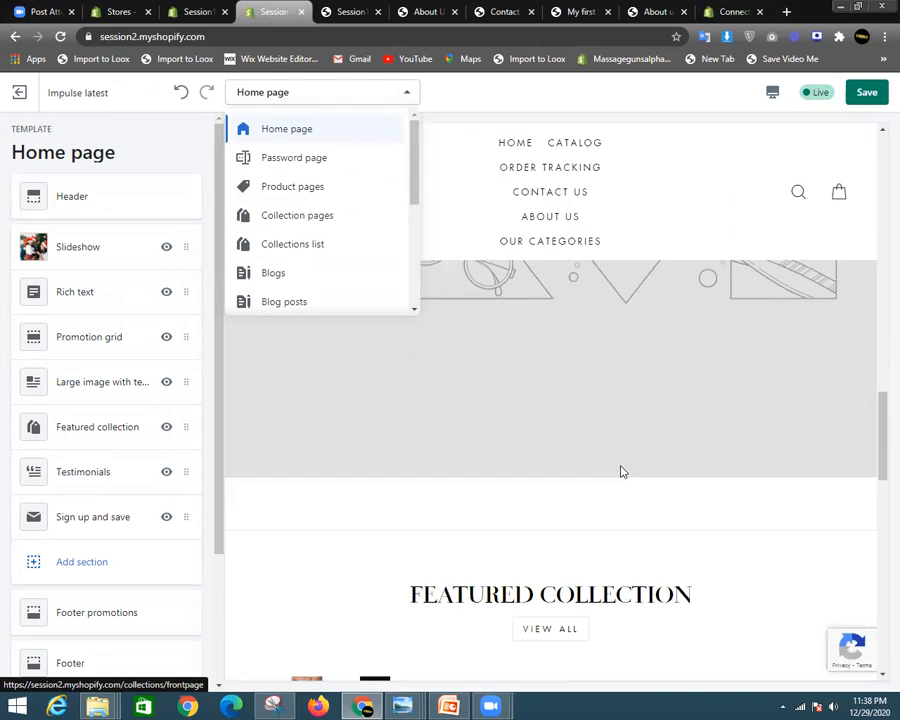
pyautogui.scroll(-5, 620, 470)
pyautogui.scroll(10, 618, 468)
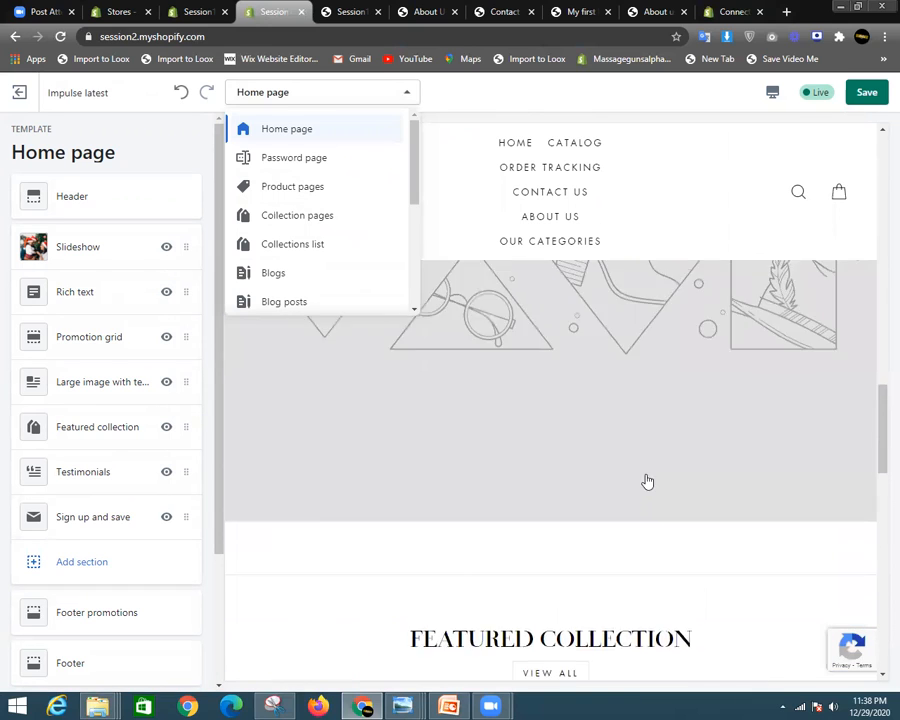
pyautogui.click(317, 219)
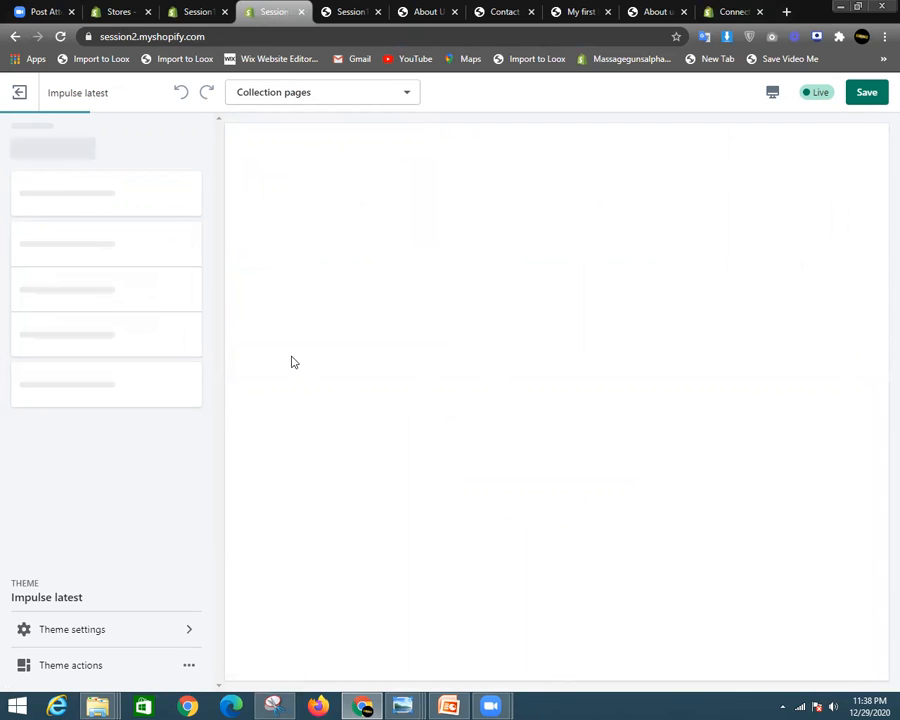
pyautogui.scroll(-6, 645, 311)
pyautogui.scroll(1, 587, 310)
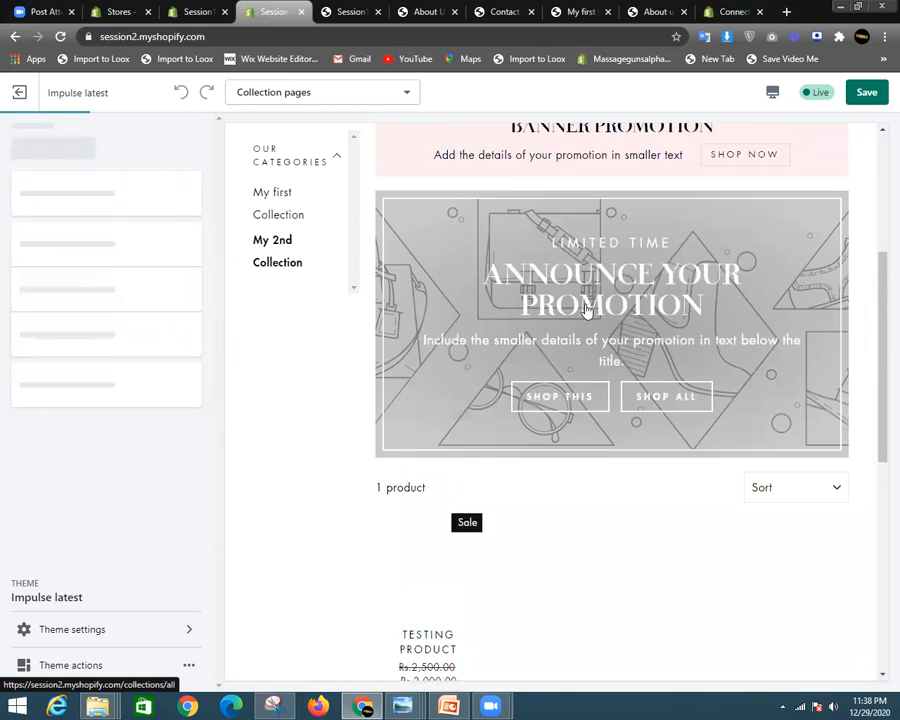
pyautogui.scroll(2, 587, 310)
pyautogui.scroll(-4, 564, 470)
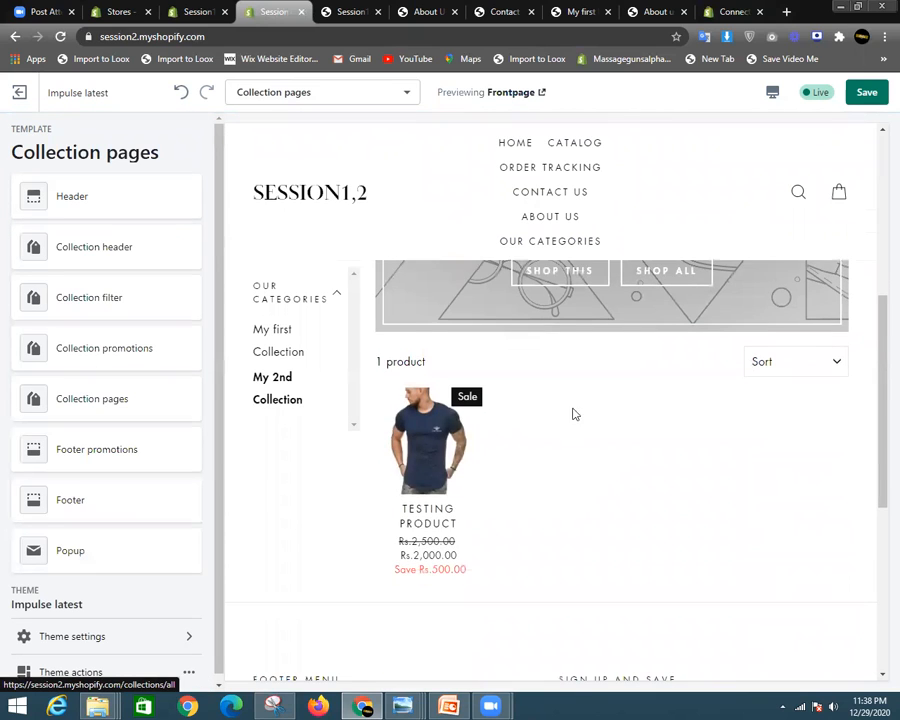
pyautogui.scroll(-4, 622, 368)
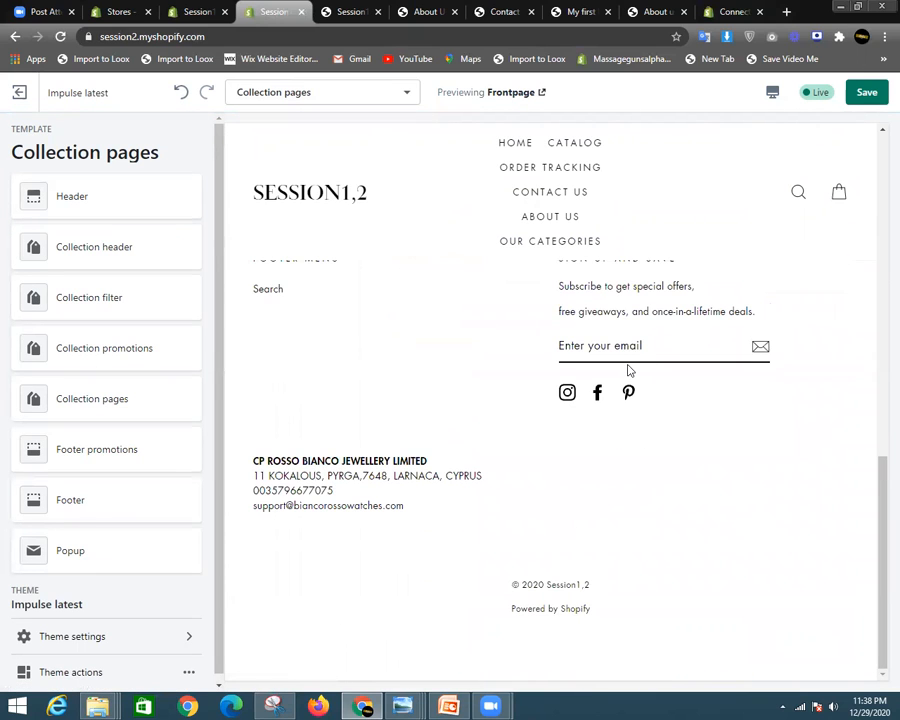
pyautogui.scroll(4, 640, 372)
pyautogui.scroll(-1, 511, 387)
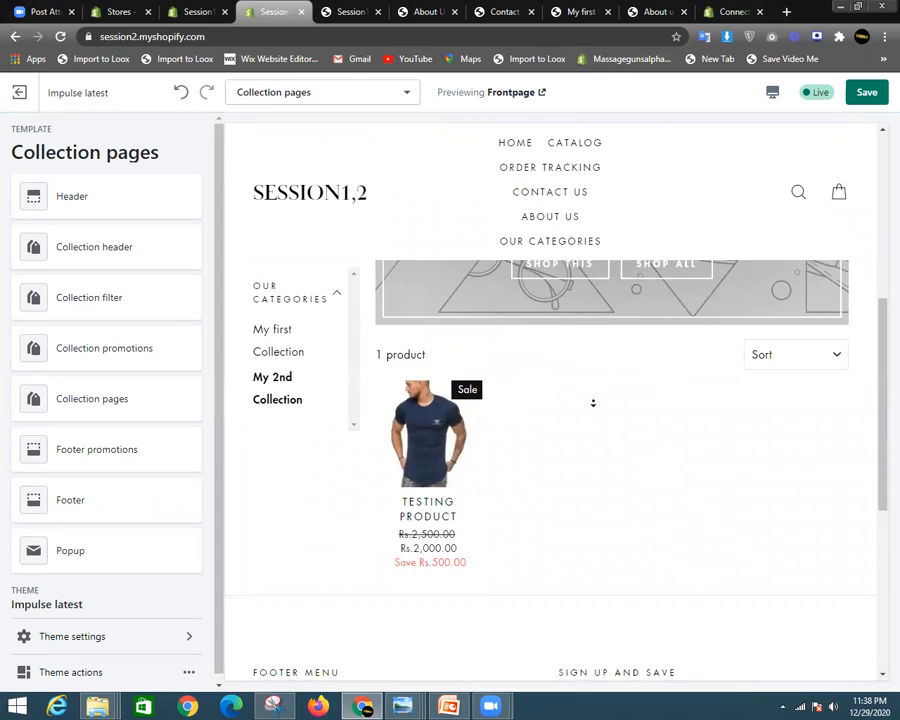
pyautogui.scroll(5, 593, 402)
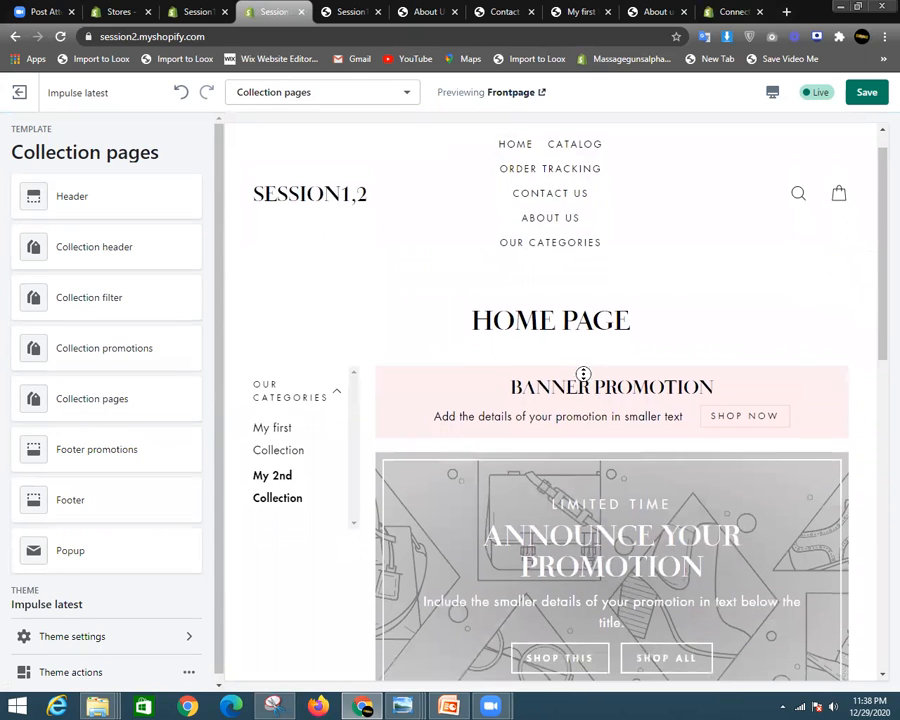
pyautogui.scroll(-10, 583, 374)
pyautogui.scroll(15, 262, 142)
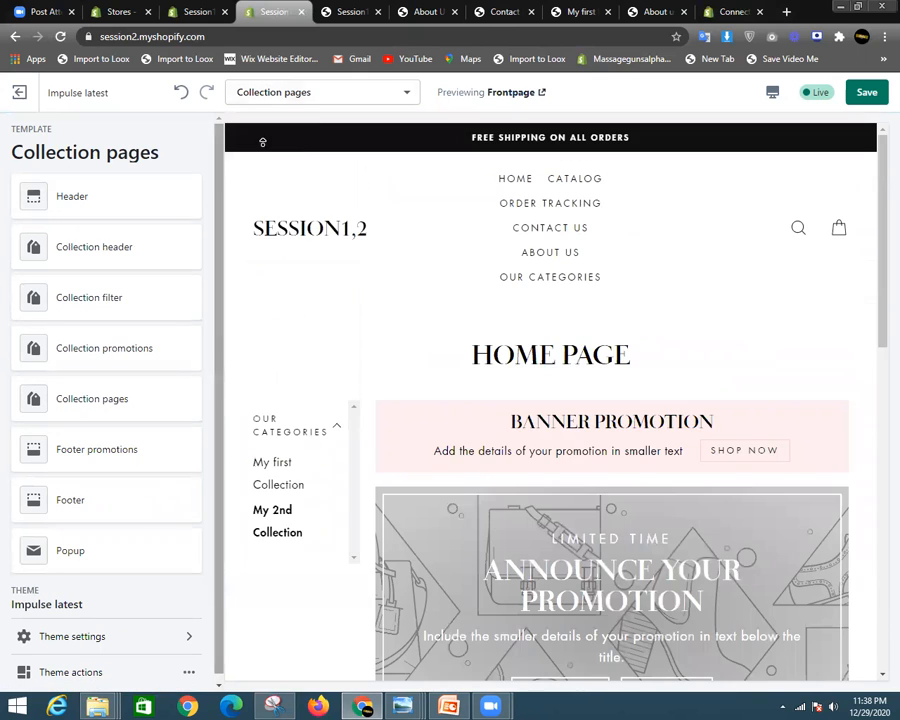
pyautogui.click(321, 100)
pyautogui.scroll(2, 312, 178)
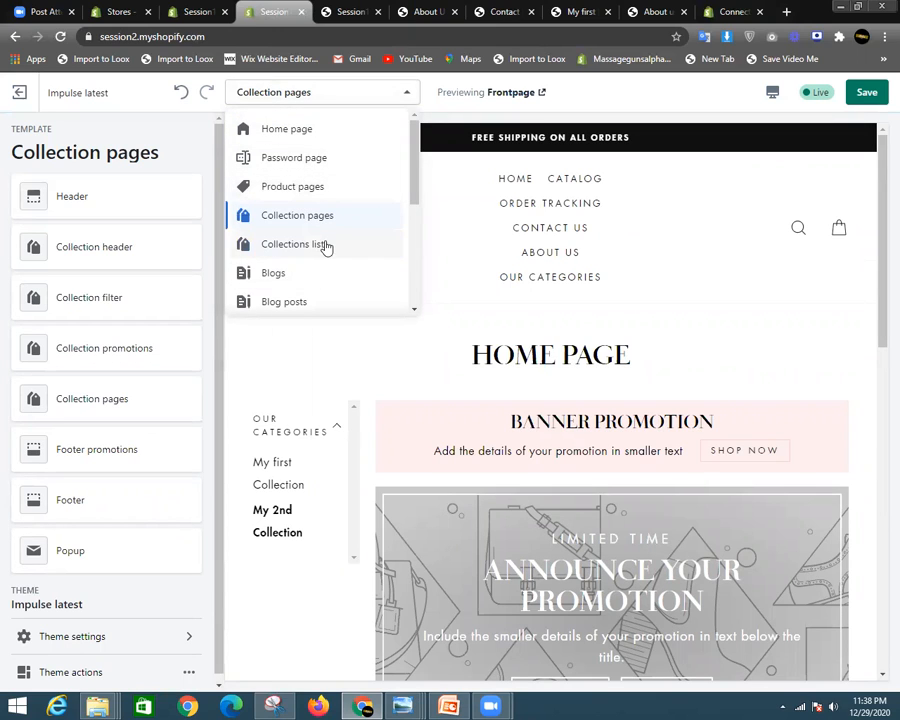
pyautogui.scroll(-1, 328, 245)
pyautogui.scroll(1, 332, 245)
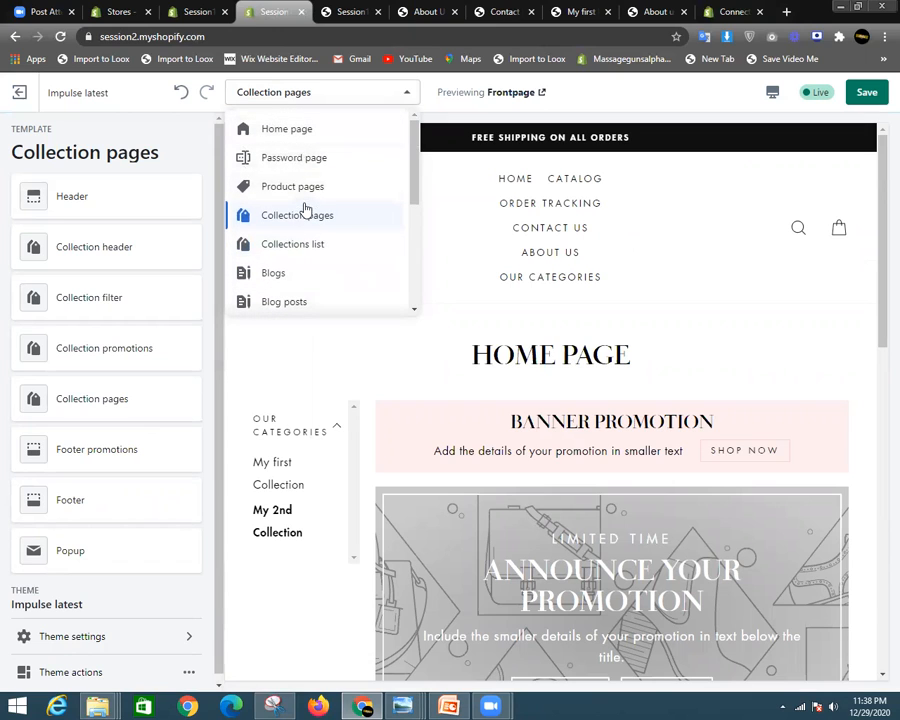
pyautogui.click(313, 134)
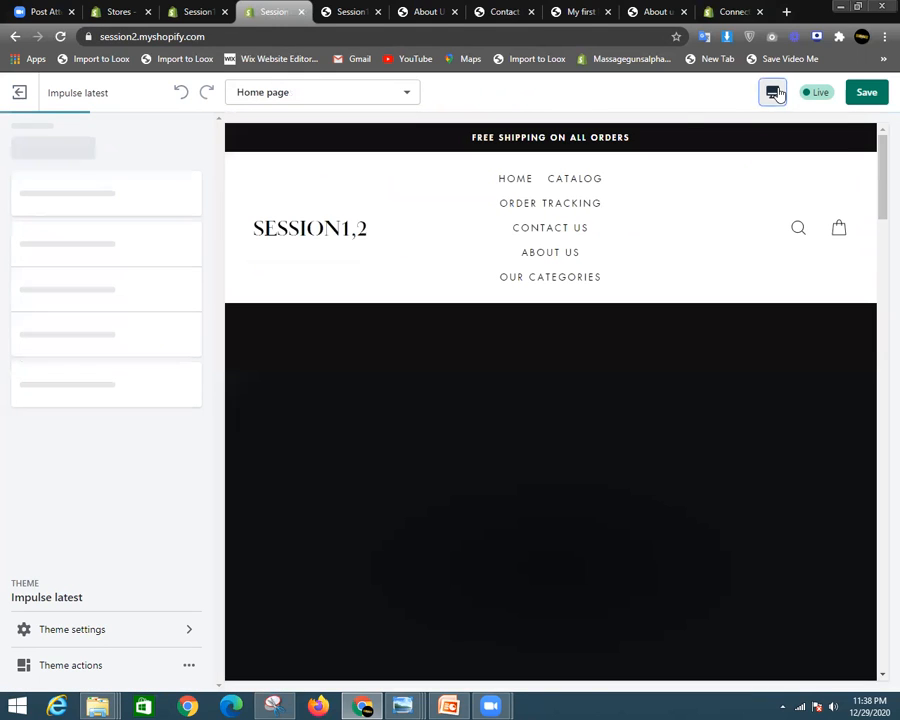
# - Preview the store fullscreen and try out its search bar
pyautogui.click(776, 92)
pyautogui.click(795, 188)
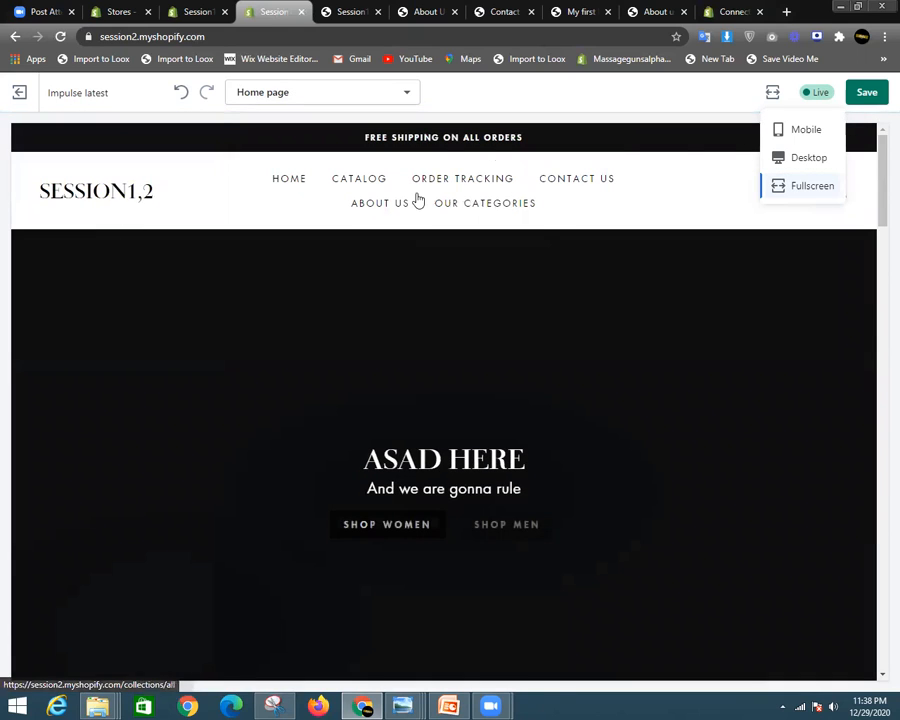
pyautogui.click(619, 170)
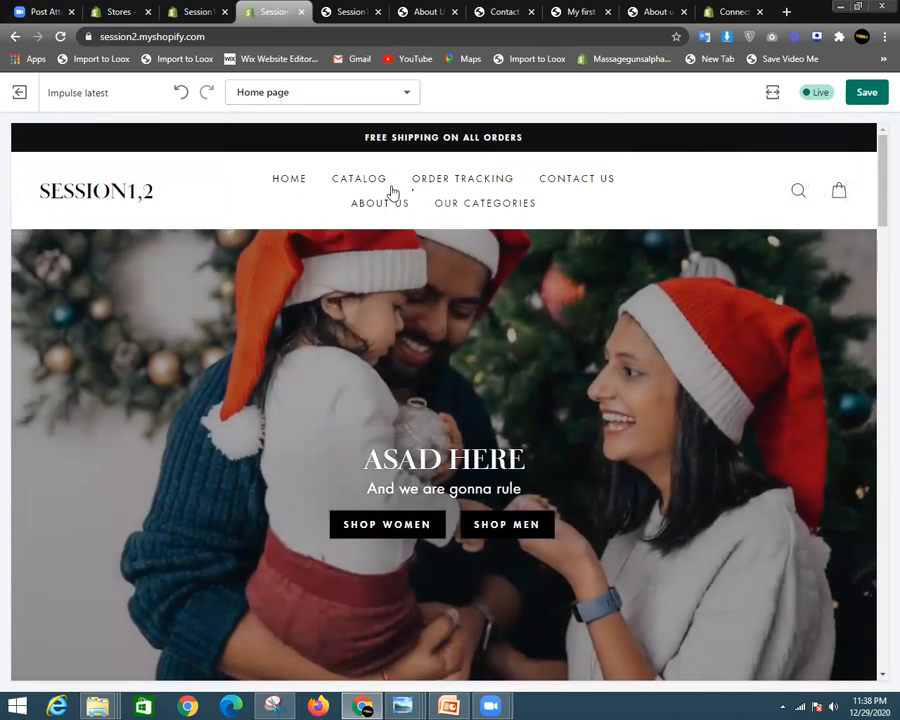
pyautogui.click(799, 192)
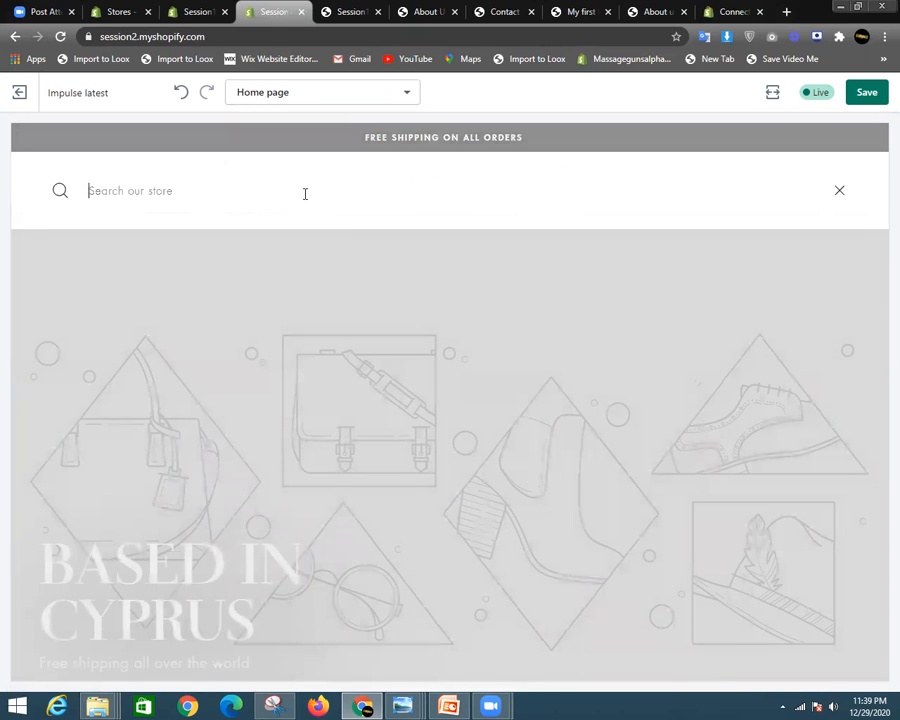
pyautogui.click(833, 200)
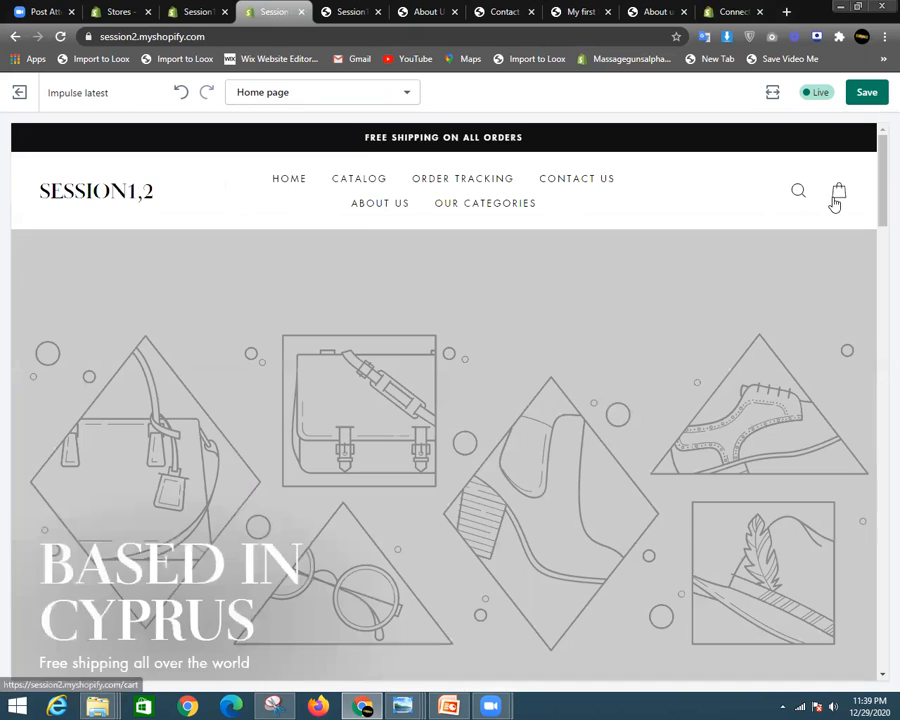
pyautogui.scroll(-3, 500, 406)
pyautogui.scroll(3, 541, 406)
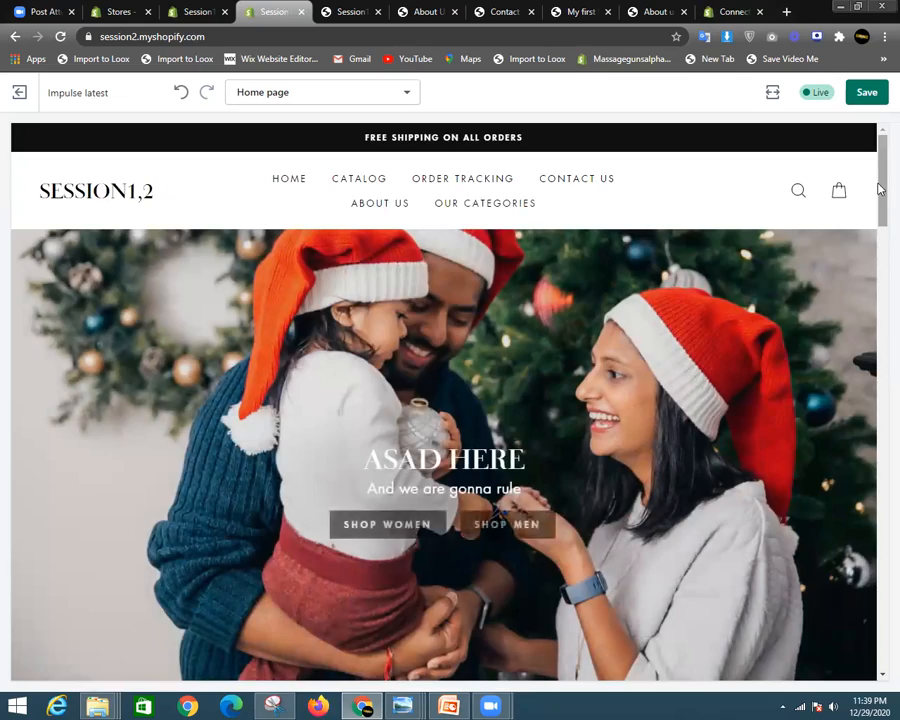
pyautogui.moveTo(880, 189)
pyautogui.mouseDown()
pyautogui.moveTo(880, 662)
pyautogui.moveTo(878, 193)
pyautogui.mouseUp()
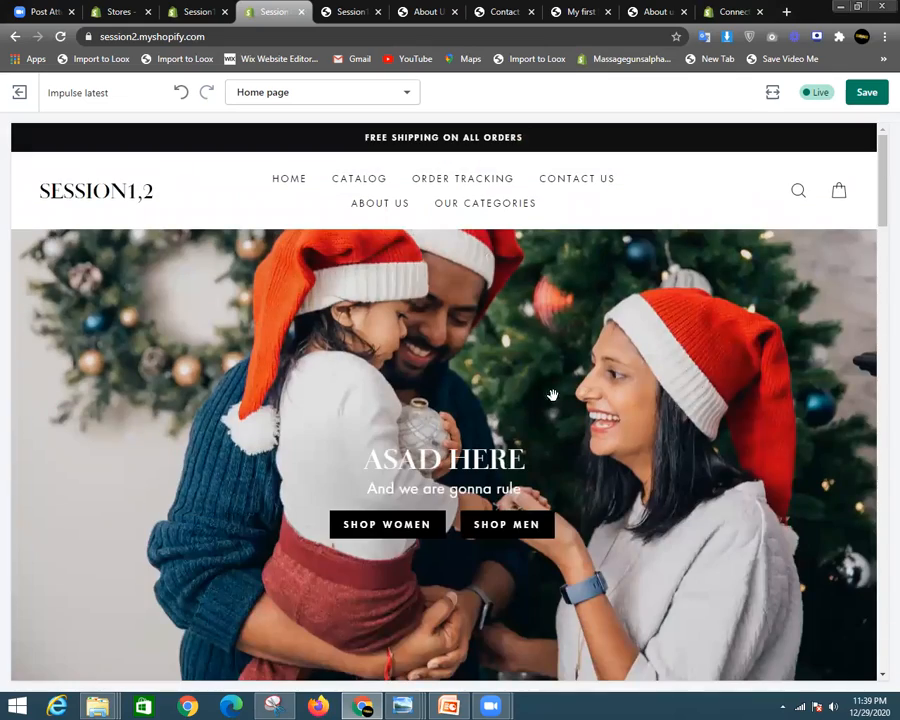
pyautogui.scroll(-10, 568, 395)
pyautogui.moveTo(879, 327); pyautogui.dragTo(878, 180)
# - Switch back to desktop, preview fullscreen once more, and save the theme changes
pyautogui.click(776, 92)
pyautogui.click(797, 157)
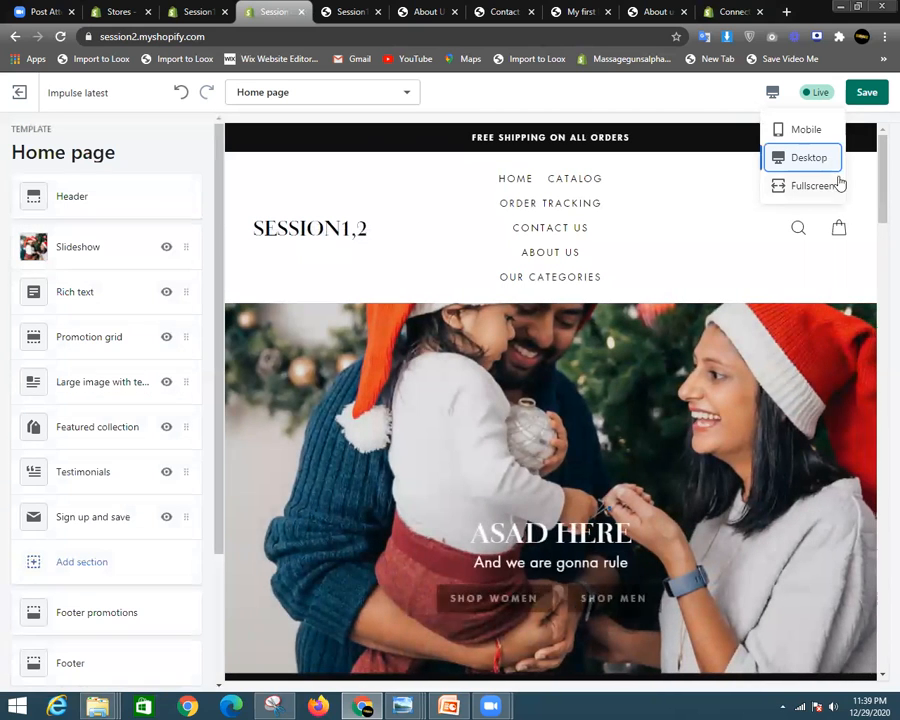
pyautogui.click(820, 188)
pyautogui.scroll(-4, 526, 364)
pyautogui.scroll(4, 526, 364)
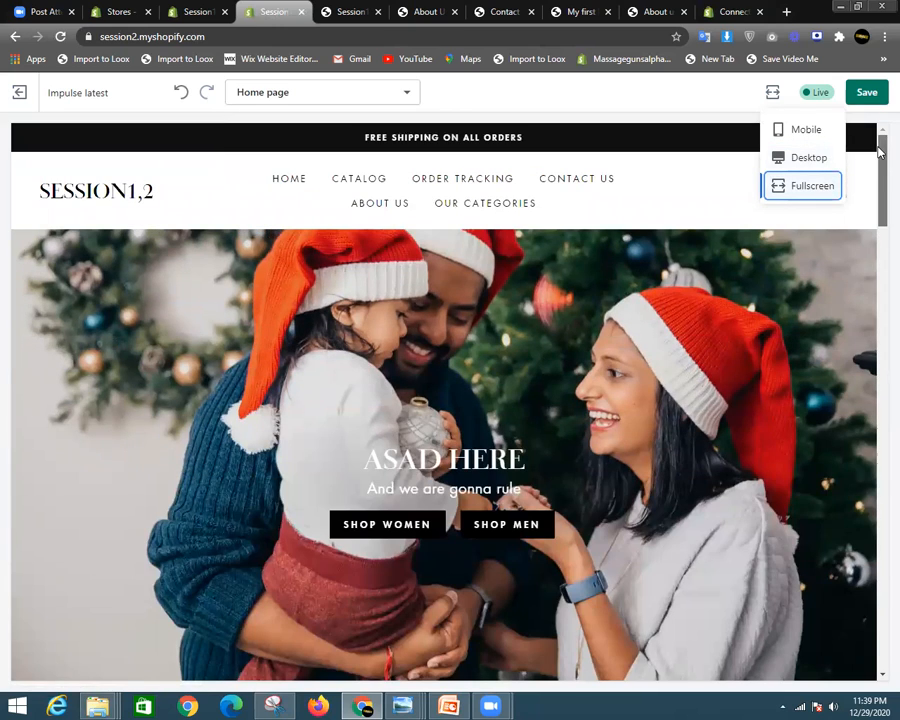
pyautogui.moveTo(879, 188); pyautogui.dragTo(880, 248)
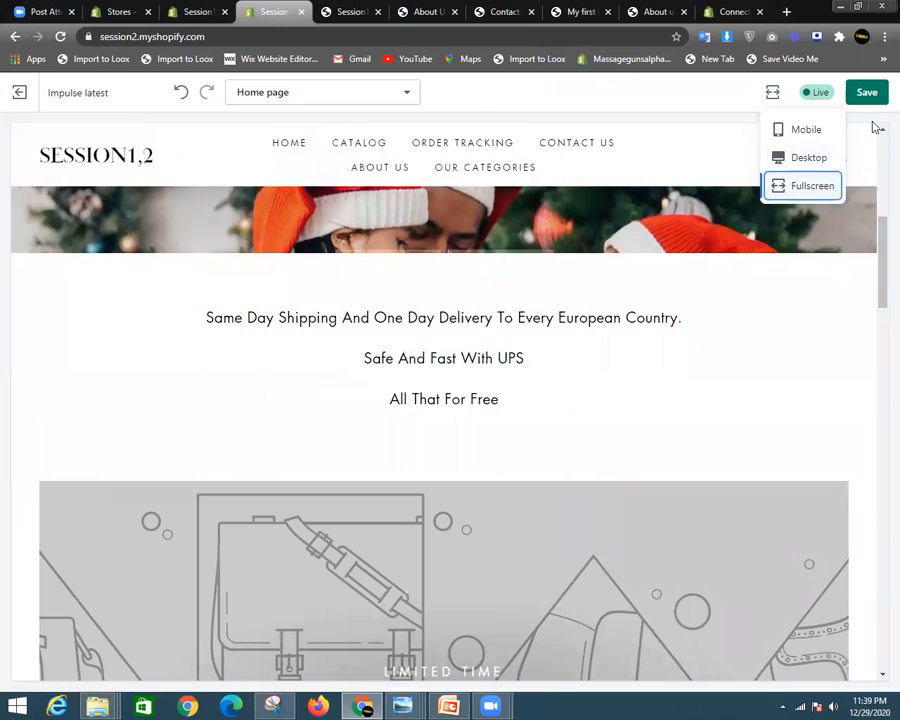
pyautogui.click(866, 92)
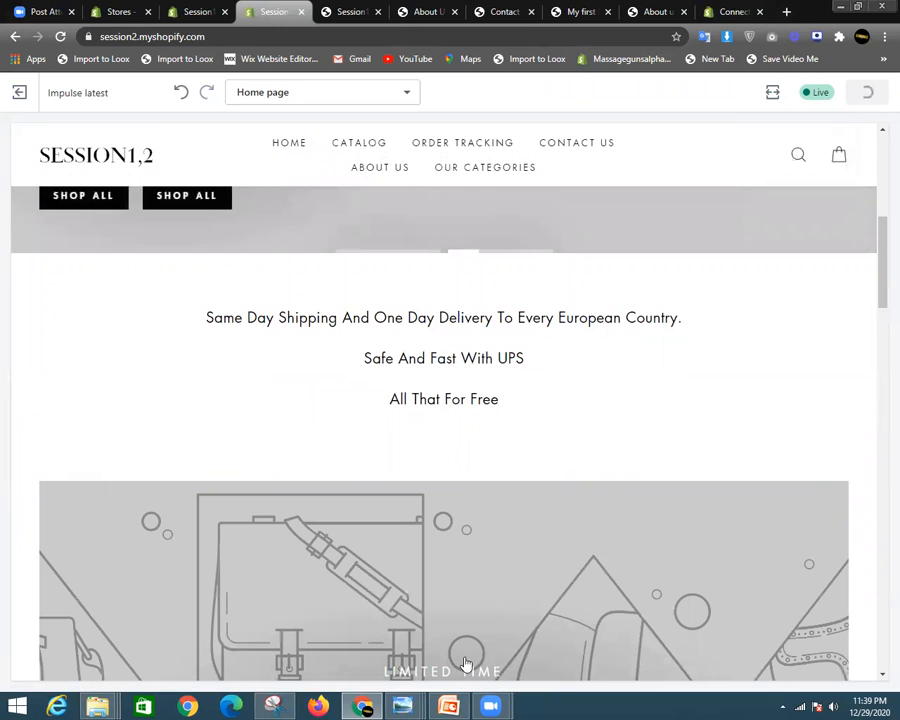